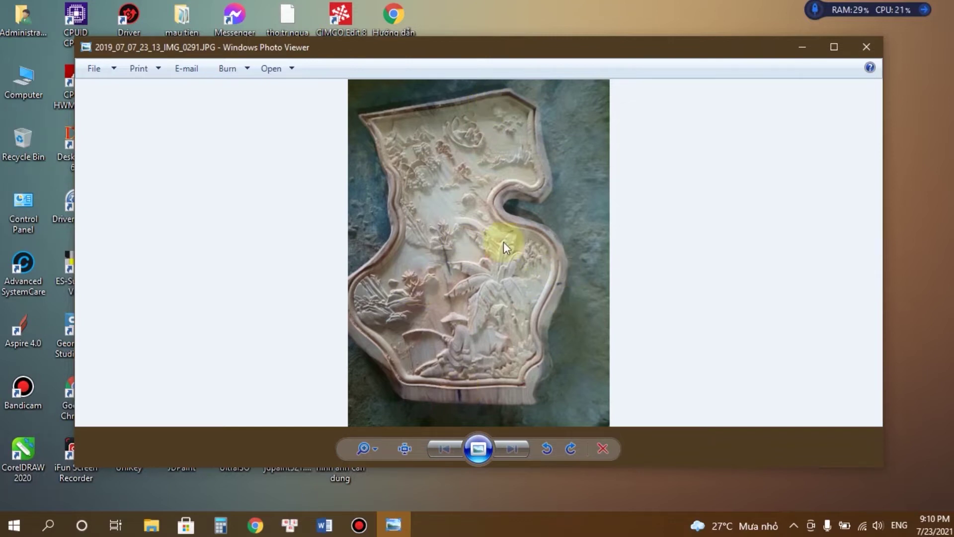
Step: Close the photo preview, then in JDPaint import the JPEG image 2019_07_07_23_13_IMG_0291 and place it left of the blue work frame
left_click(866, 47)
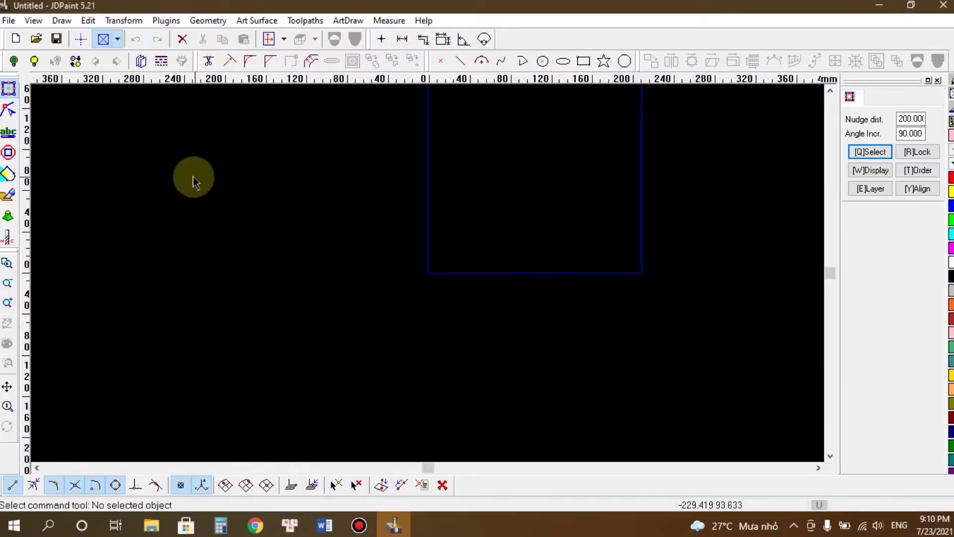
left_click(9, 20)
mouse_move(49, 125)
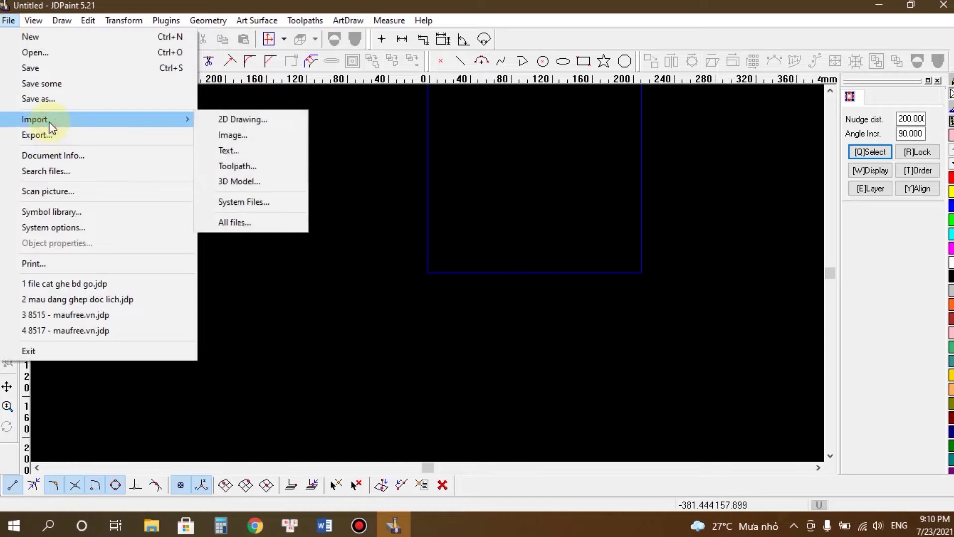
left_click(253, 136)
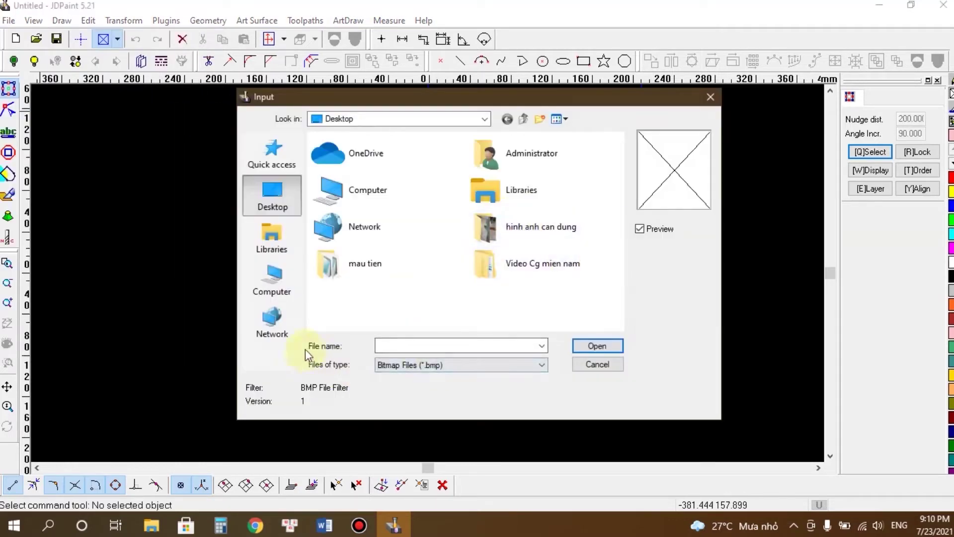
left_click(431, 366)
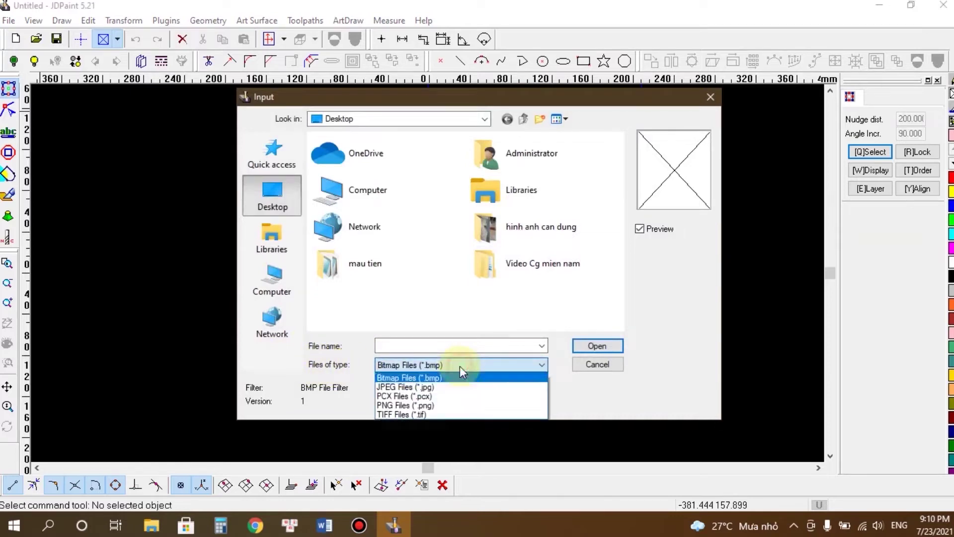
left_click(443, 388)
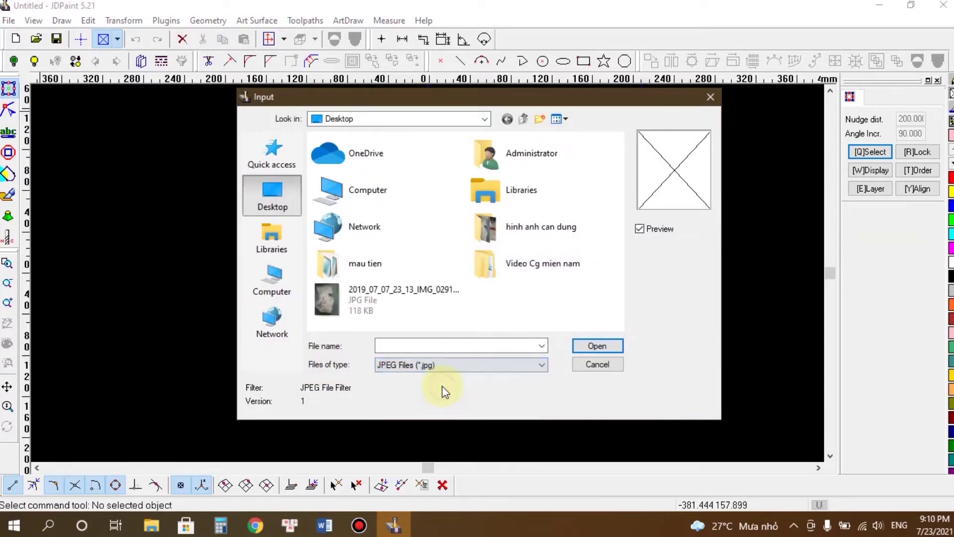
double_click(373, 303)
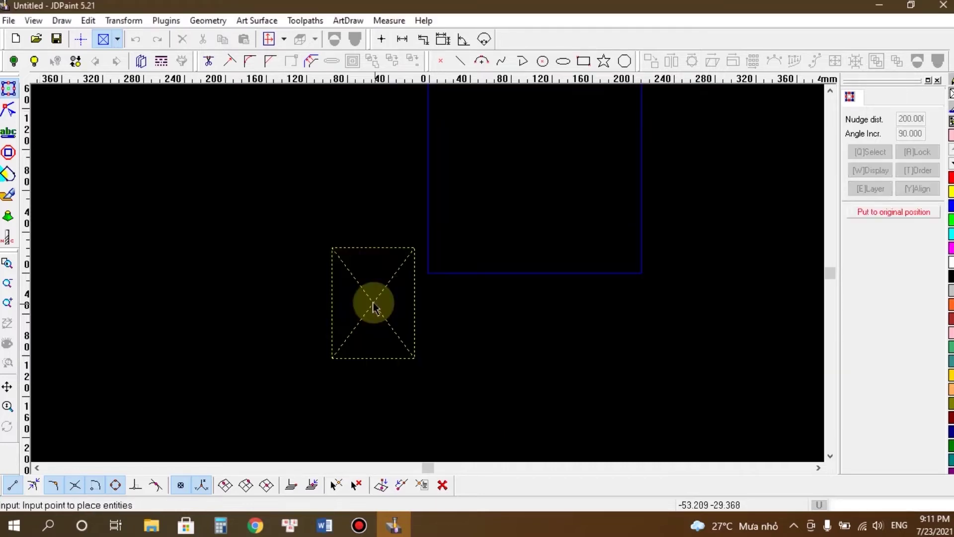
left_click(297, 269)
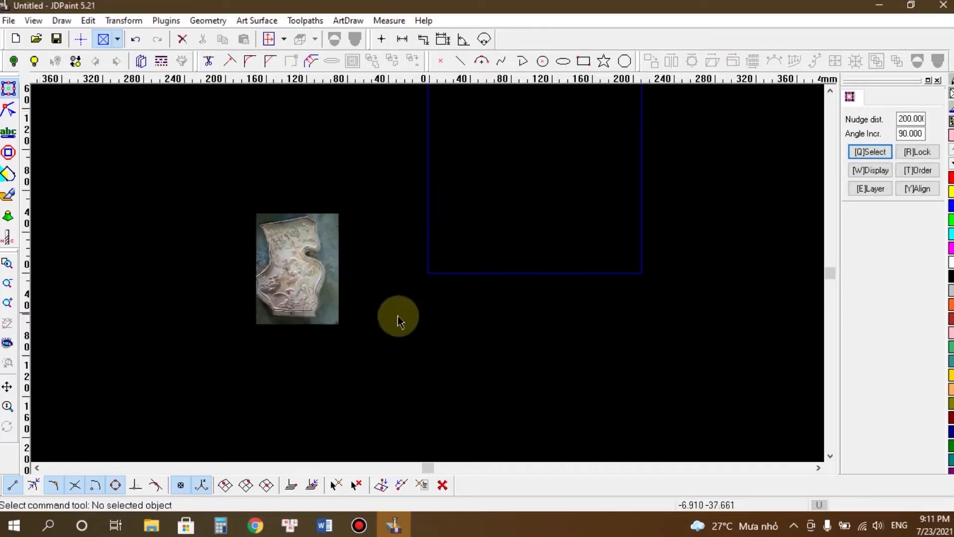
Step: Trace the panel's top edge with a polyline in Spline mode, from its upper-left corner over the peak to the upper-right corner
scroll(261, 291, "up", 2)
scroll(332, 198, "up", 1)
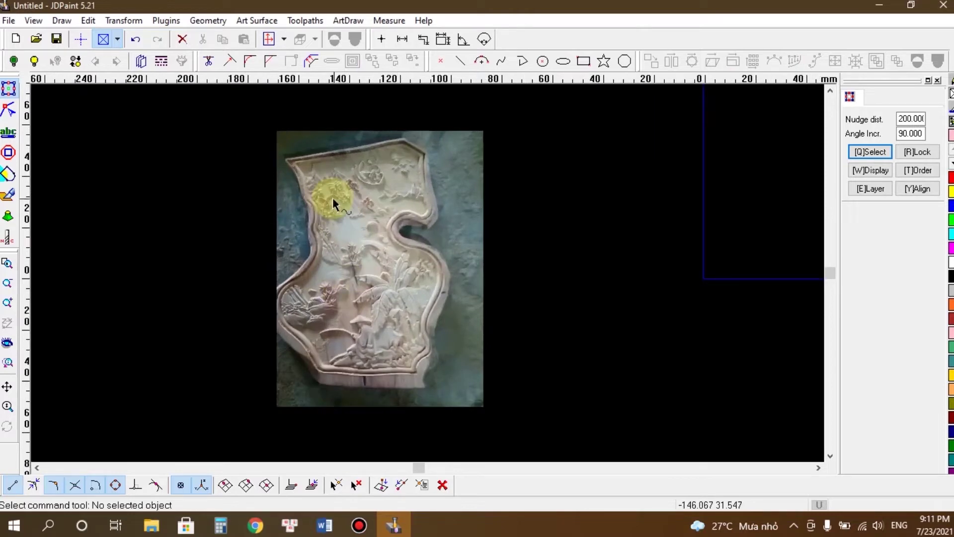
scroll(333, 198, "up", 1)
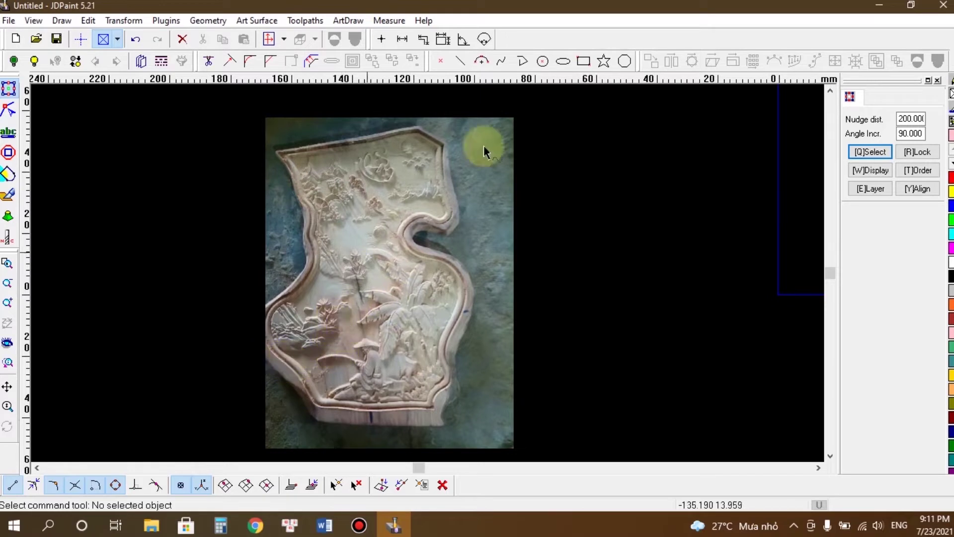
left_click(522, 63)
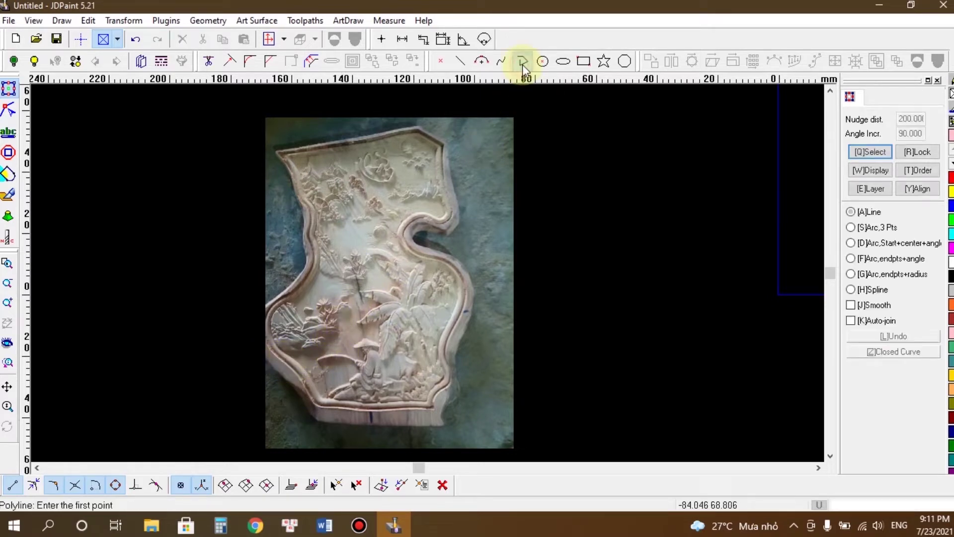
left_click(851, 289)
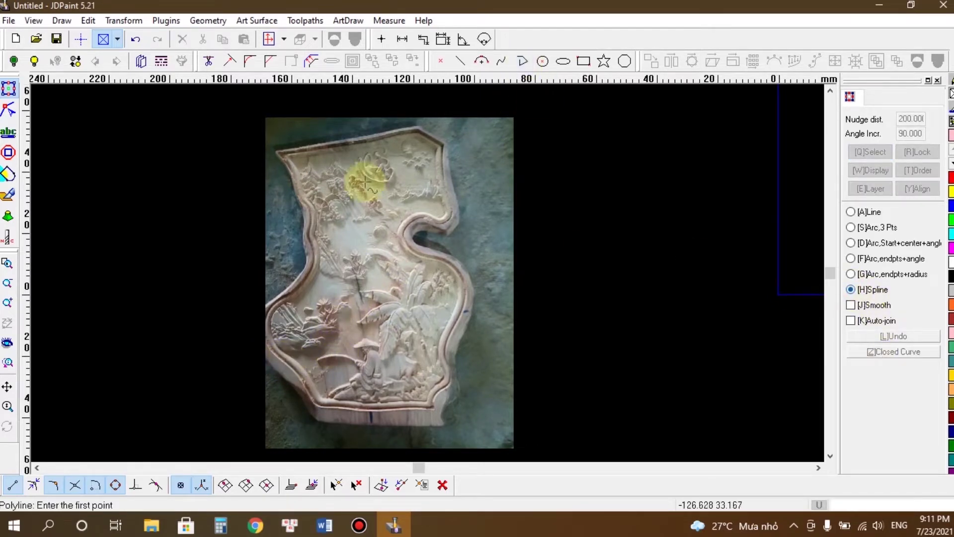
scroll(287, 137, "up", 3)
scroll(233, 208, "up", 2)
scroll(232, 208, "down", 3)
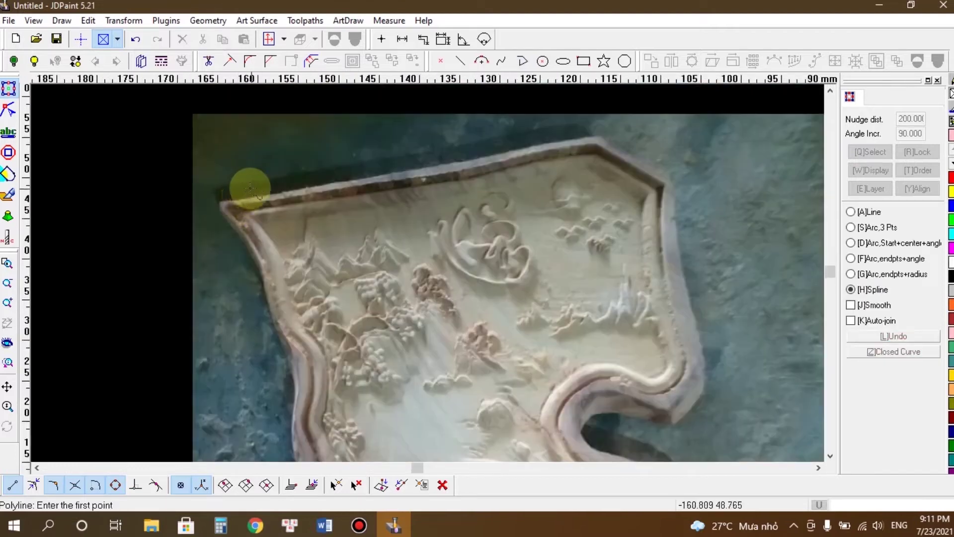
scroll(323, 183, "up", 2)
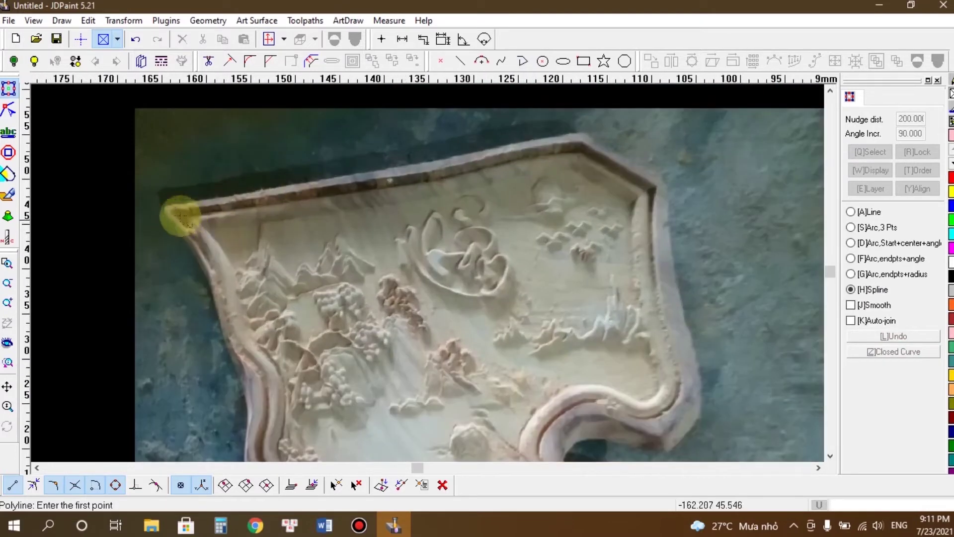
left_click(166, 206)
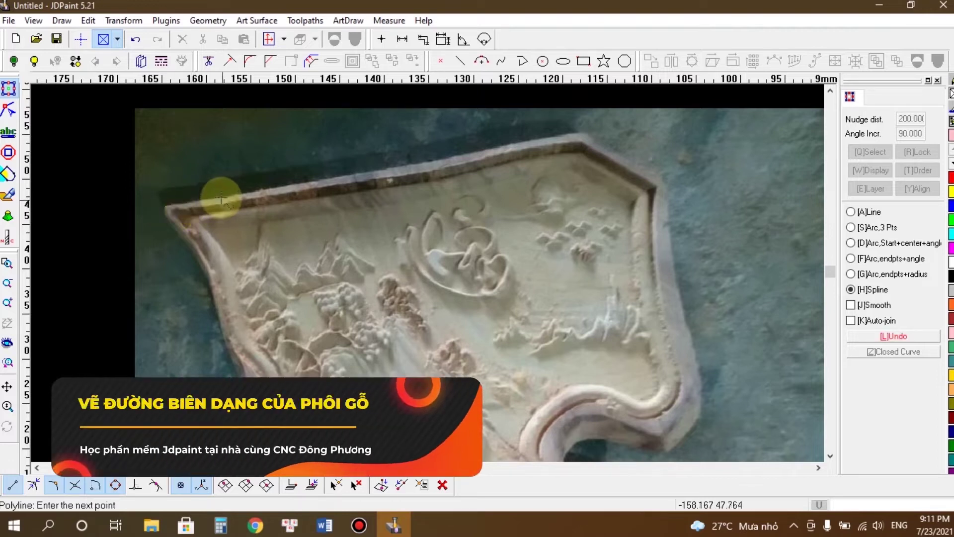
left_click(325, 180)
left_click(407, 167)
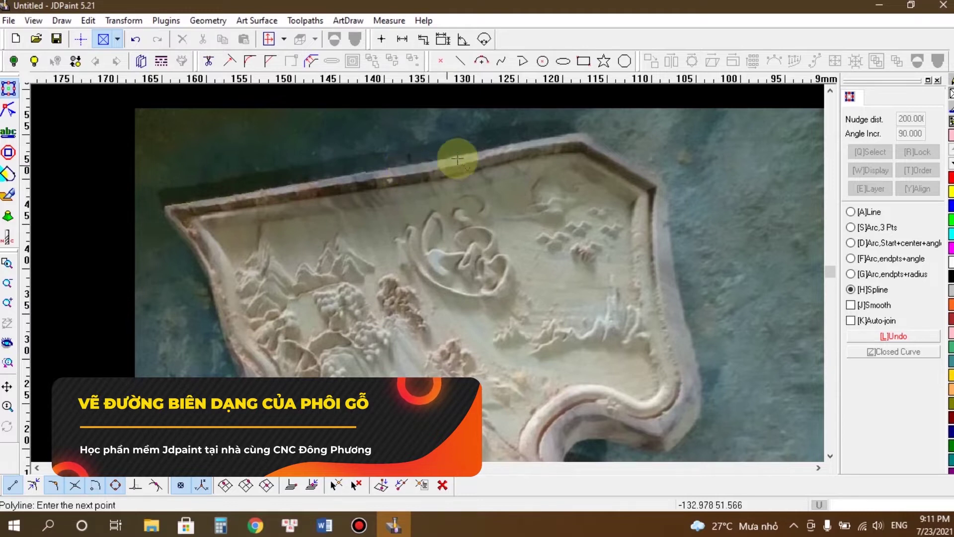
left_click(473, 149)
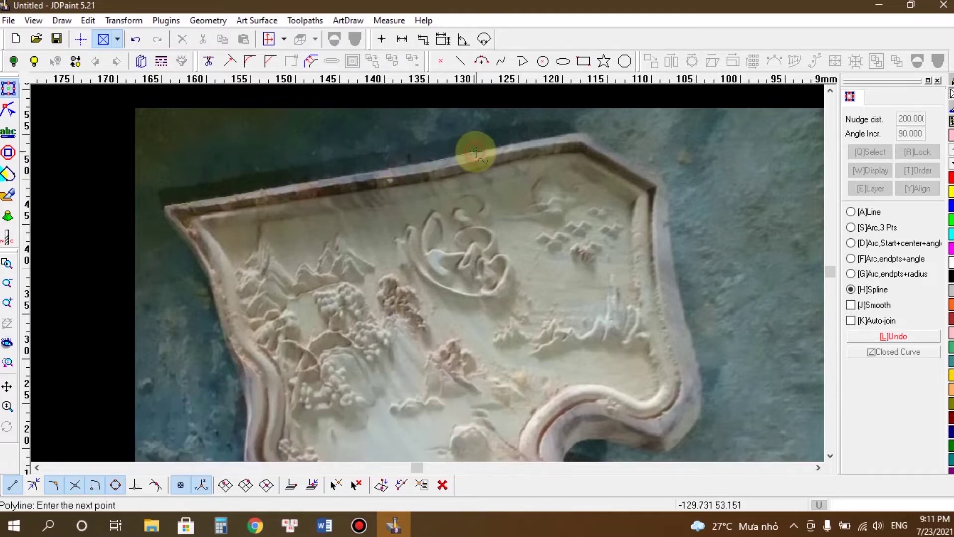
left_click(583, 132)
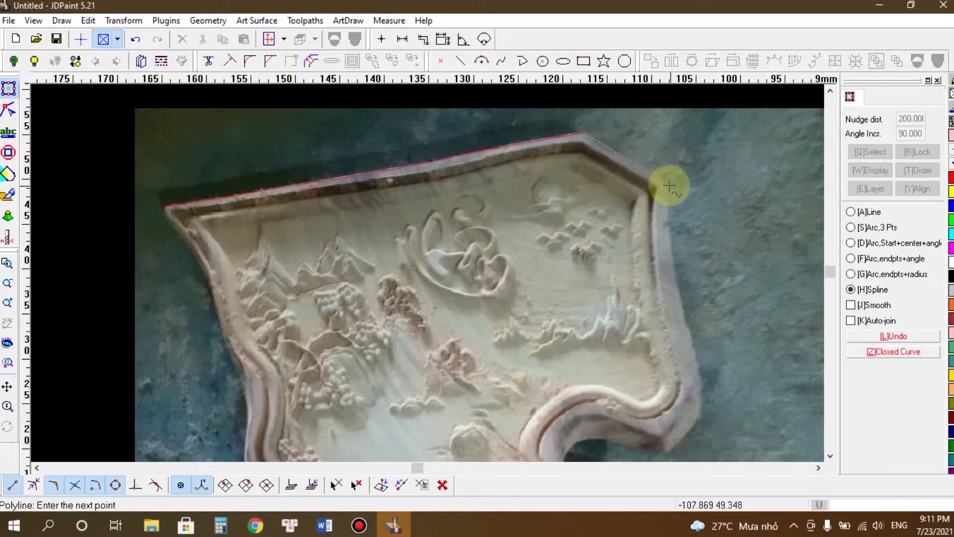
left_click(669, 186)
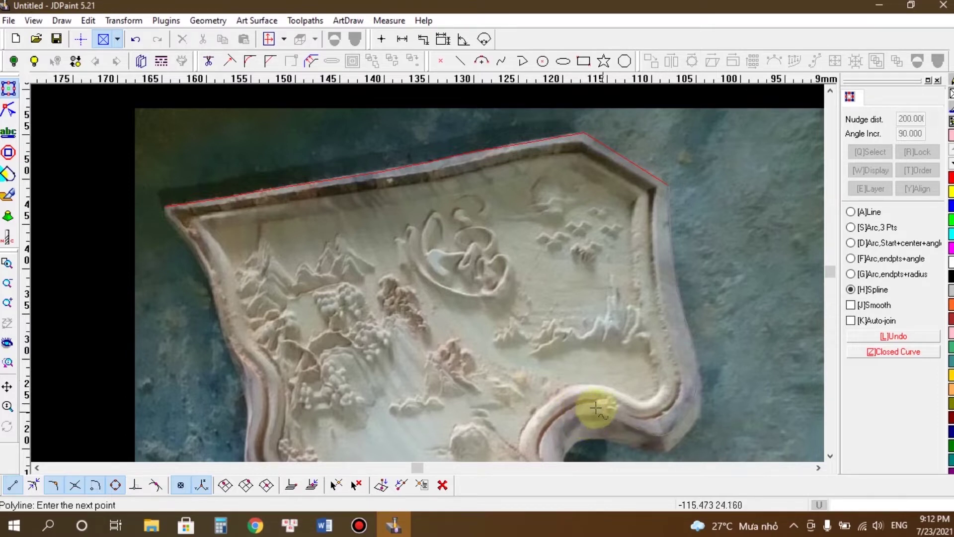
Step: Continue the spline outline down the panel's right side, around the notch and bulge, to the lower-right corner of the carved border
middle_click_drag(587, 417, 565, 163)
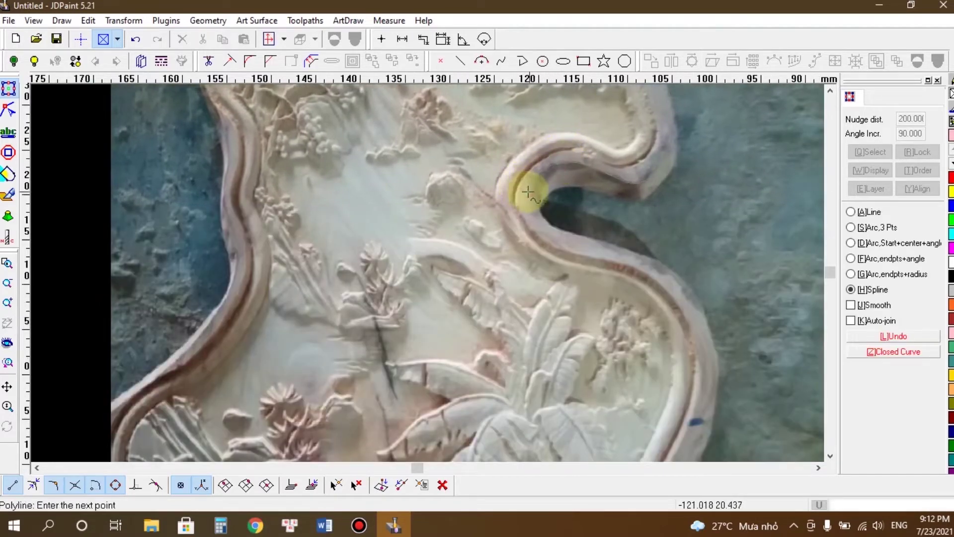
left_click(551, 224)
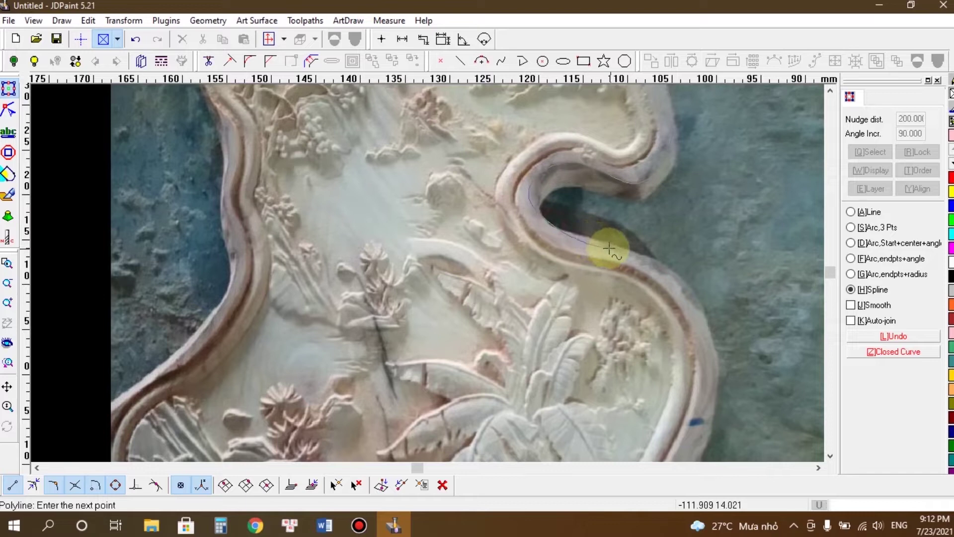
left_click(679, 300)
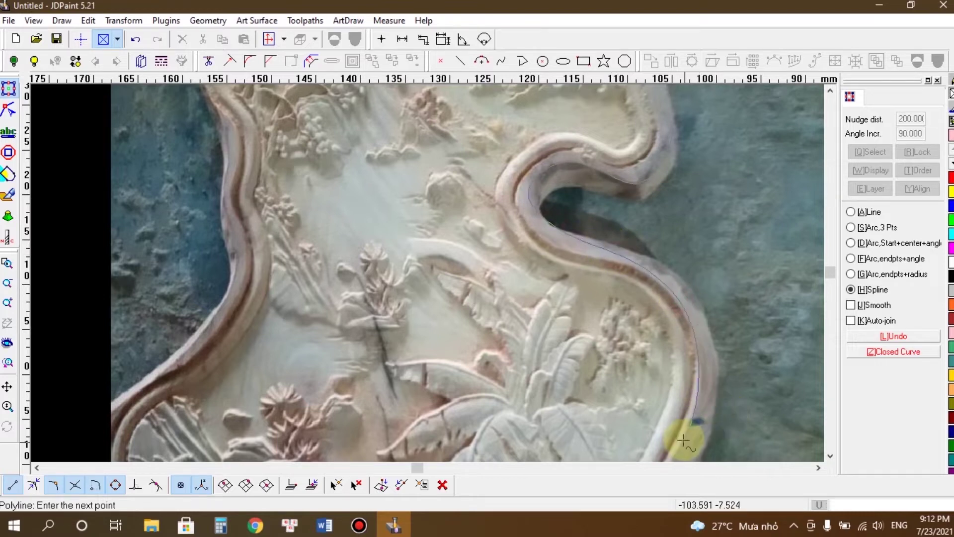
middle_click_drag(685, 441, 677, 214)
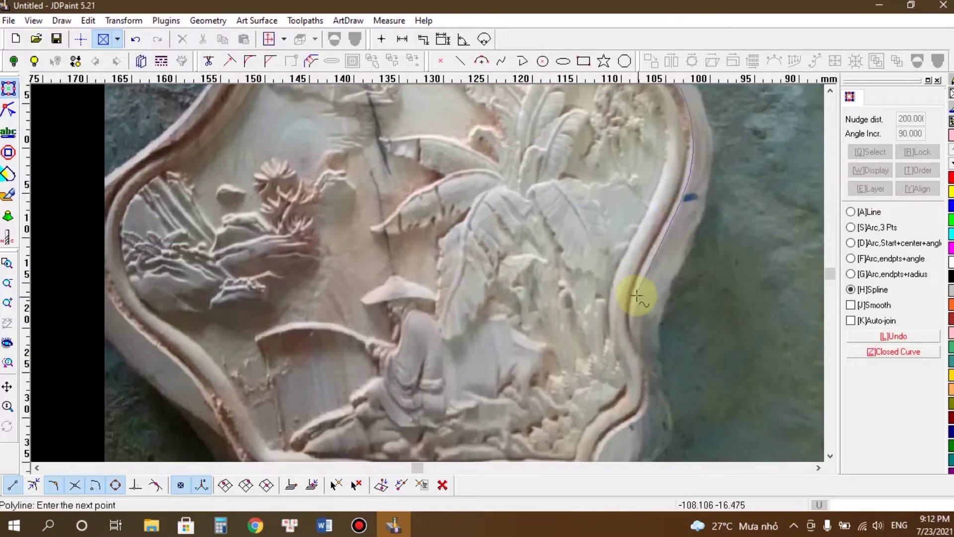
left_click(634, 314)
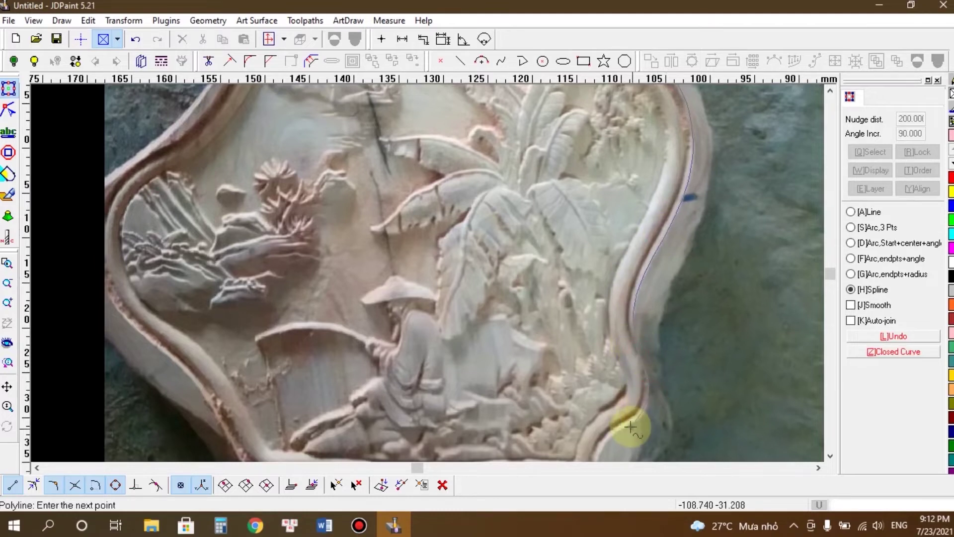
middle_click_drag(603, 383, 643, 263)
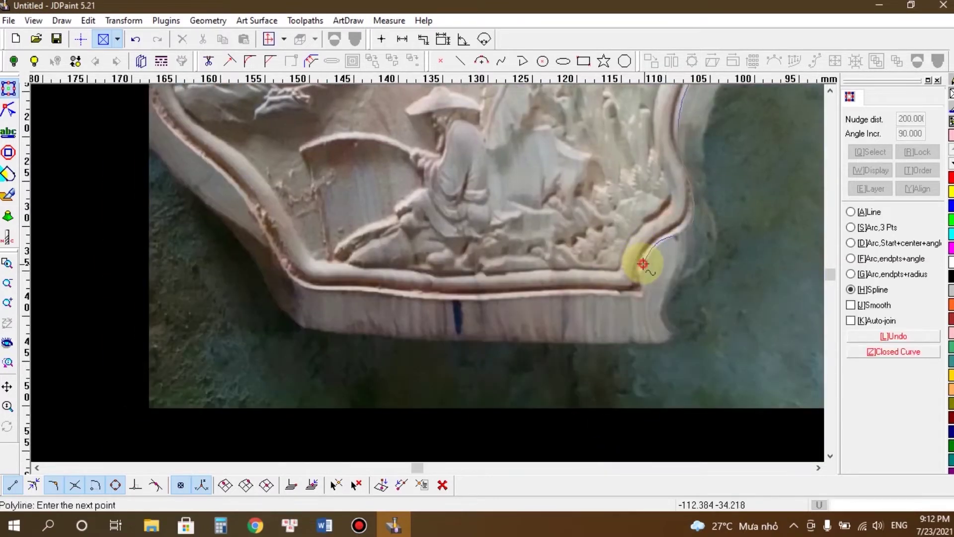
left_click(641, 296)
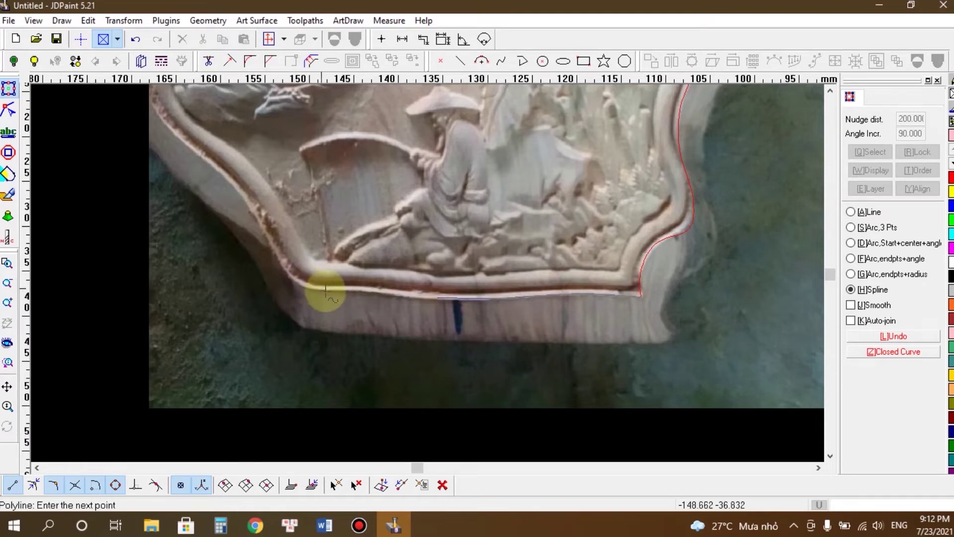
Step: Trace the bottom edge and the curved left side back to the outline's starting point, and finish the polyline
left_click(351, 288)
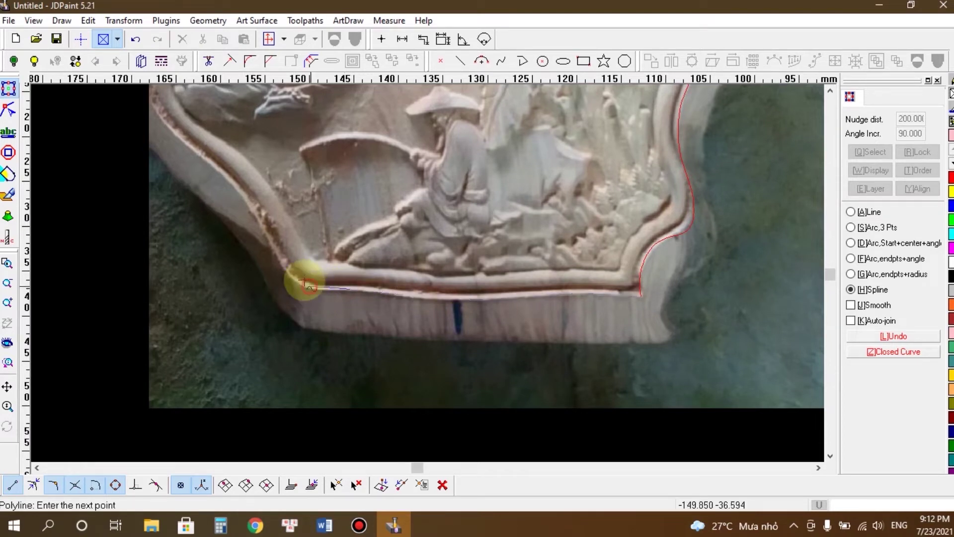
middle_click_drag(251, 209, 484, 313)
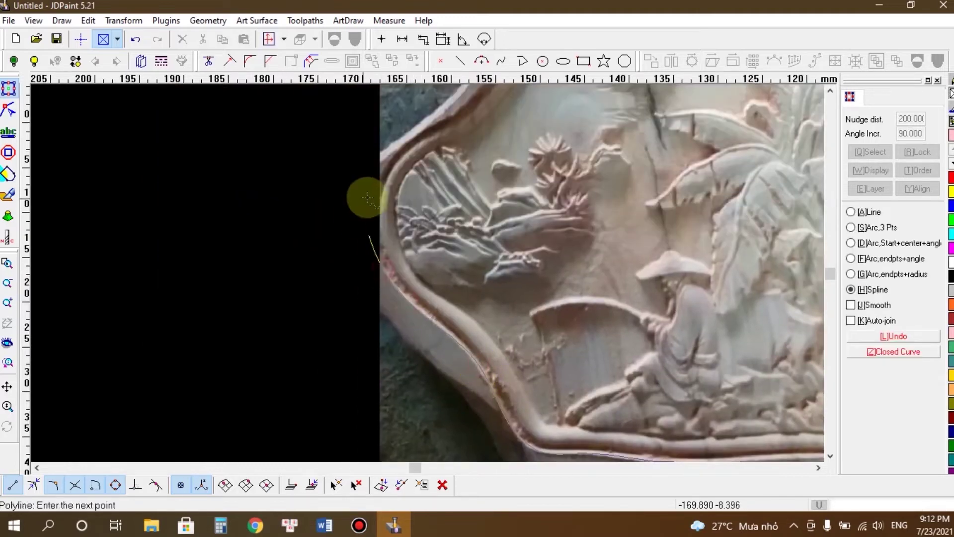
middle_click_drag(532, 117, 383, 372)
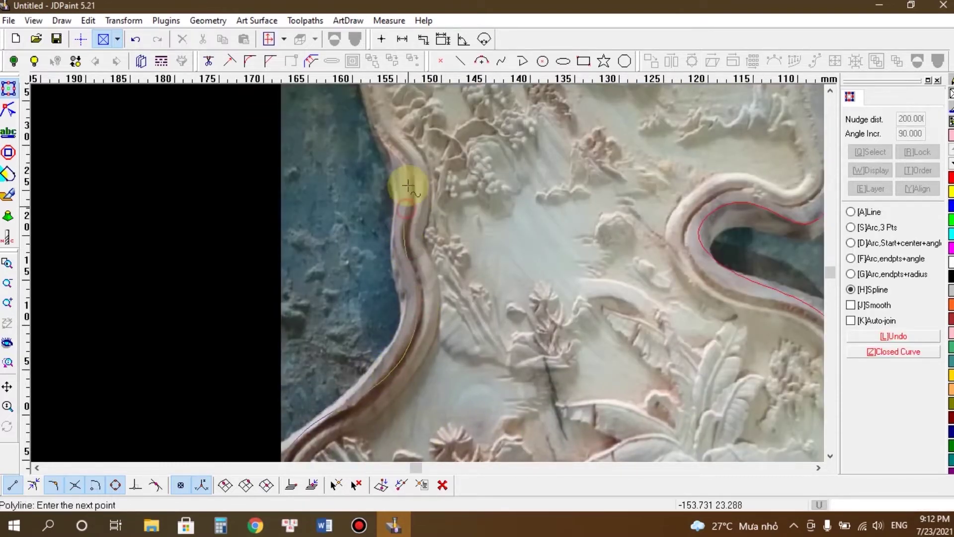
middle_click_drag(404, 202, 511, 345)
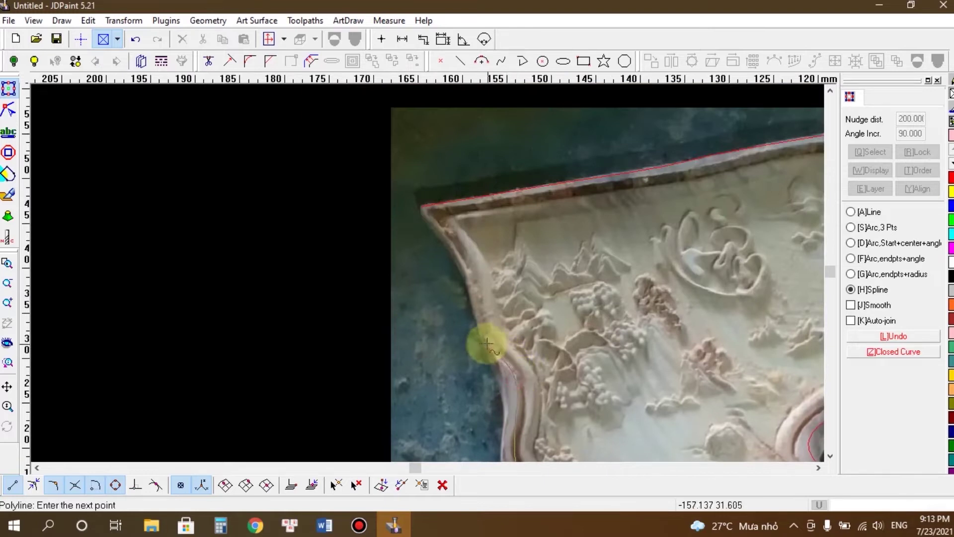
left_click(438, 229)
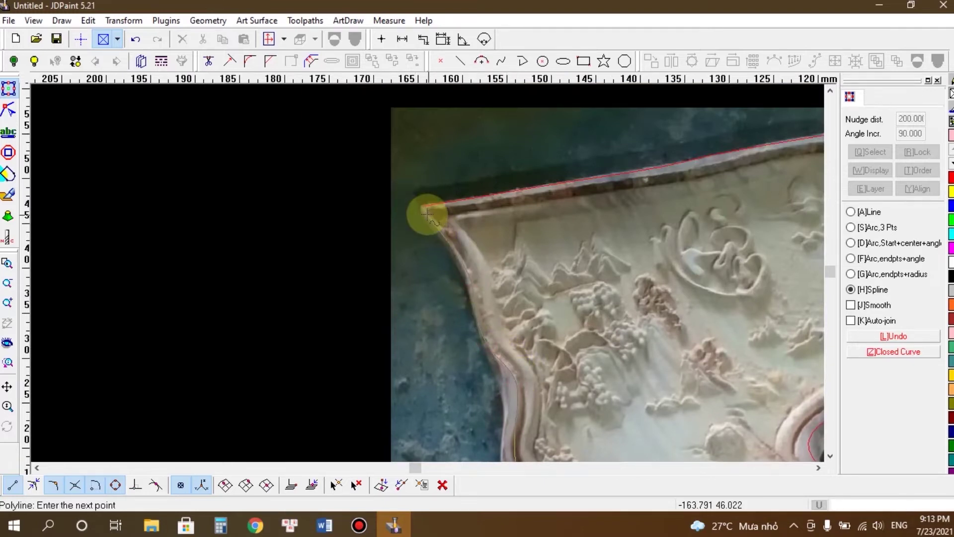
scroll(428, 212, "up", 3)
scroll(427, 213, "up", 1)
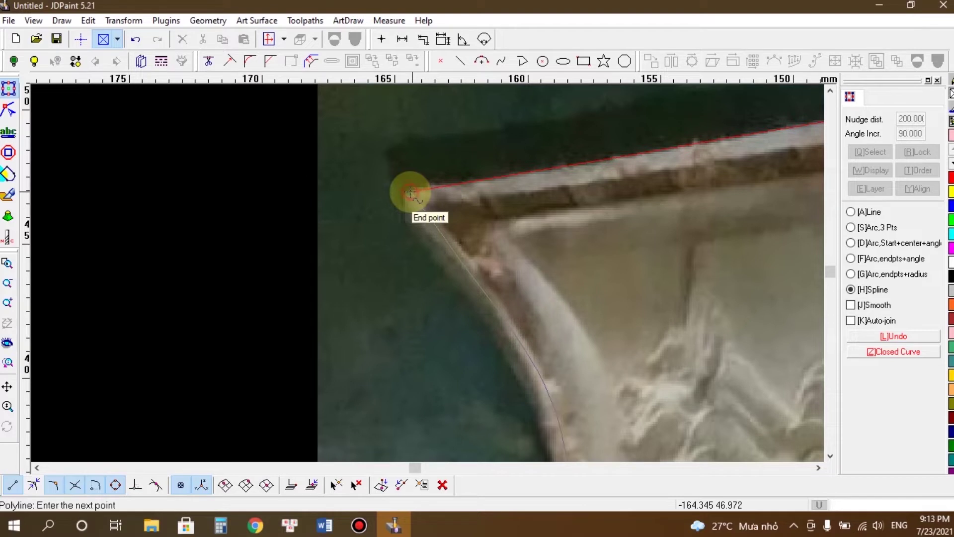
left_click(410, 192)
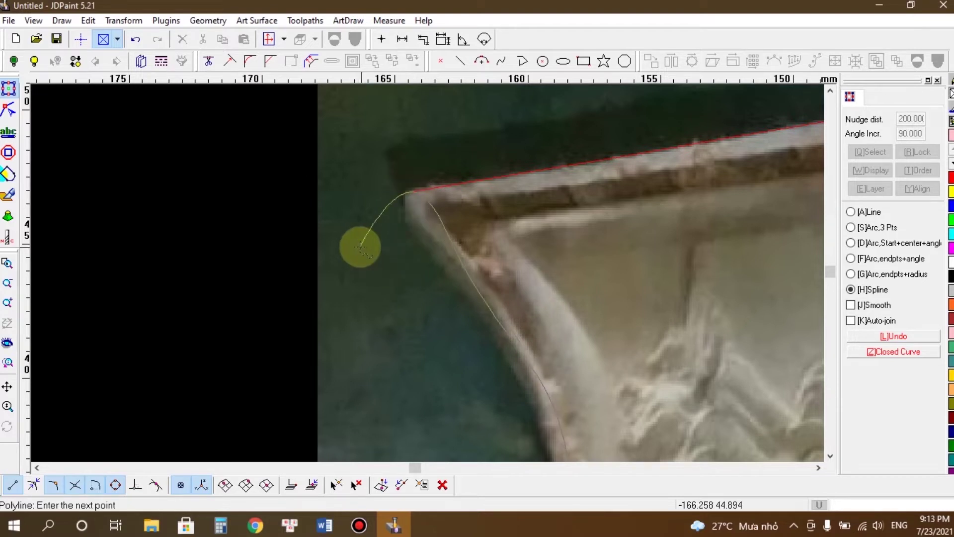
right_click(360, 247)
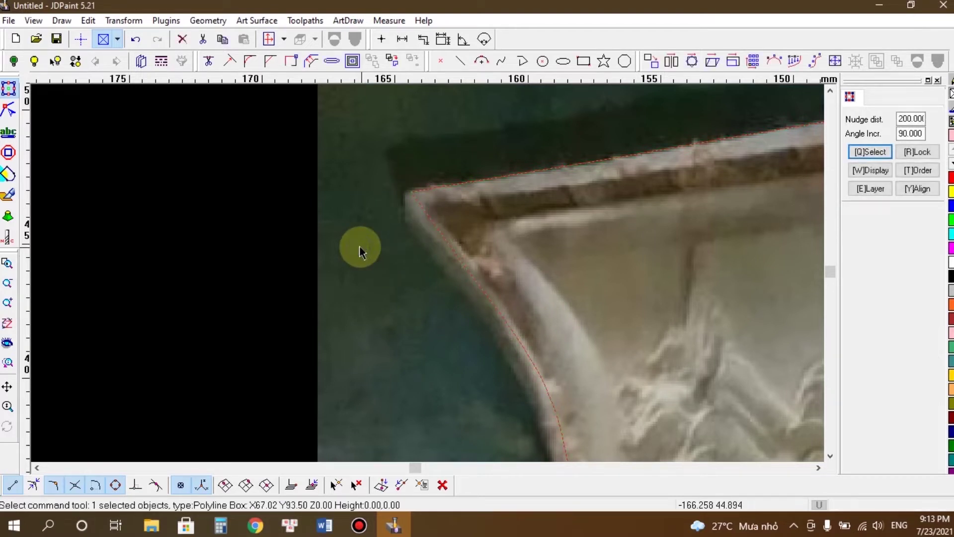
scroll(362, 206, "down", 5)
scroll(362, 206, "down", 3)
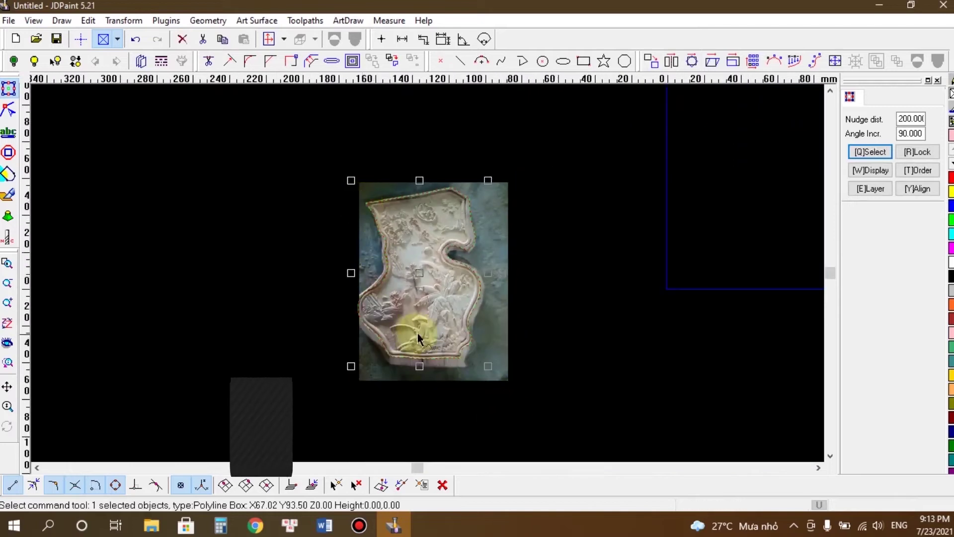
scroll(418, 330, "up", 2)
scroll(421, 326, "down", 2)
scroll(421, 326, "up", 2)
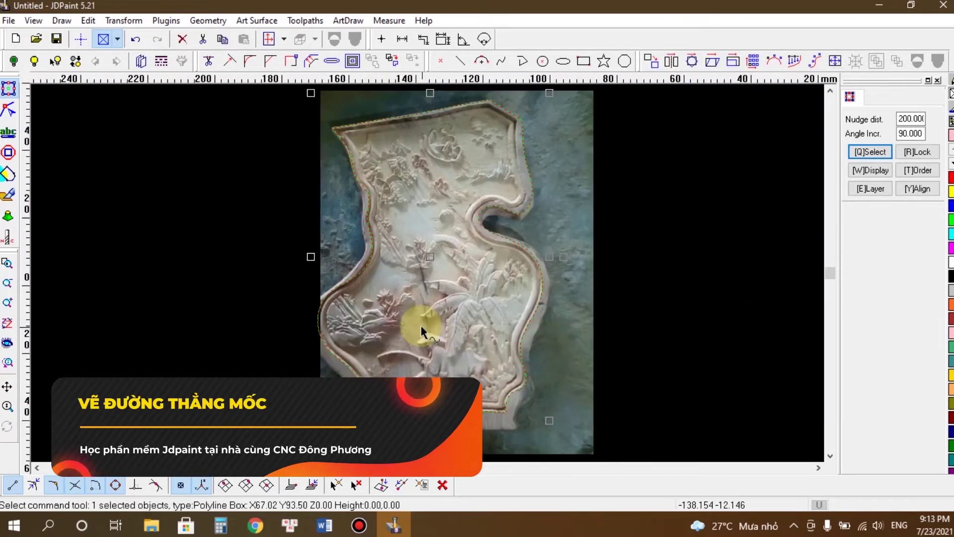
Step: With orthogonal snapping and an additional object snap on, draw a vertical line about 91 mm long from the outline's bottom edge to its top edge
left_click(461, 58)
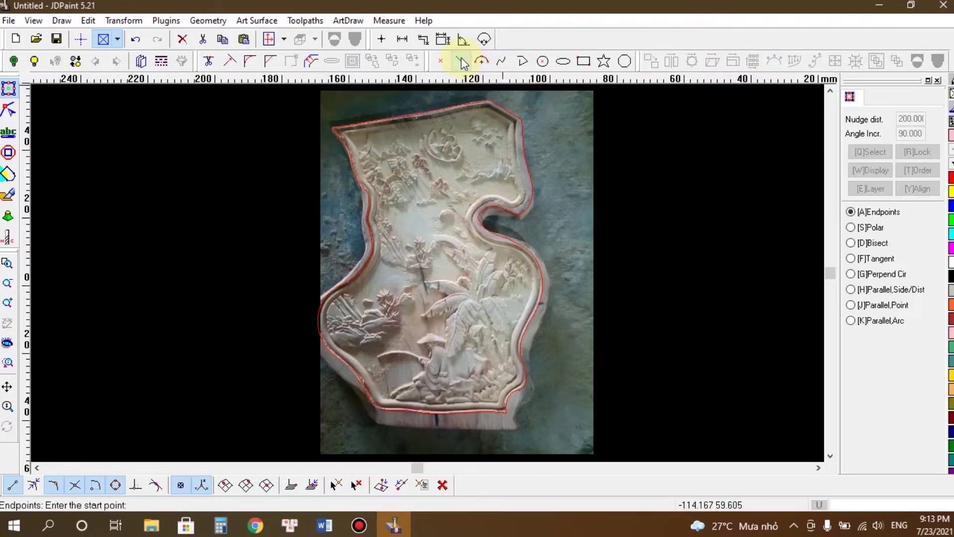
left_click(81, 40)
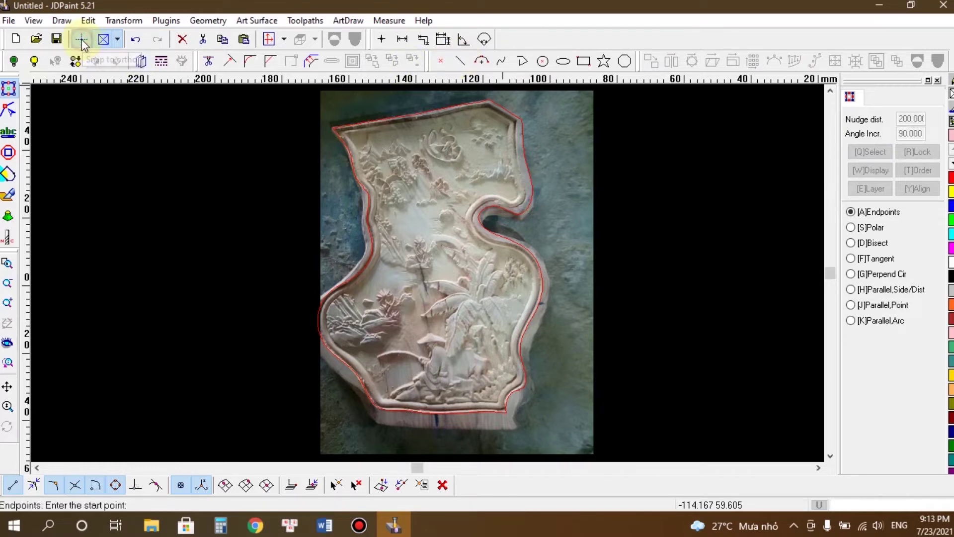
scroll(446, 431, "up", 2)
scroll(446, 431, "down", 4)
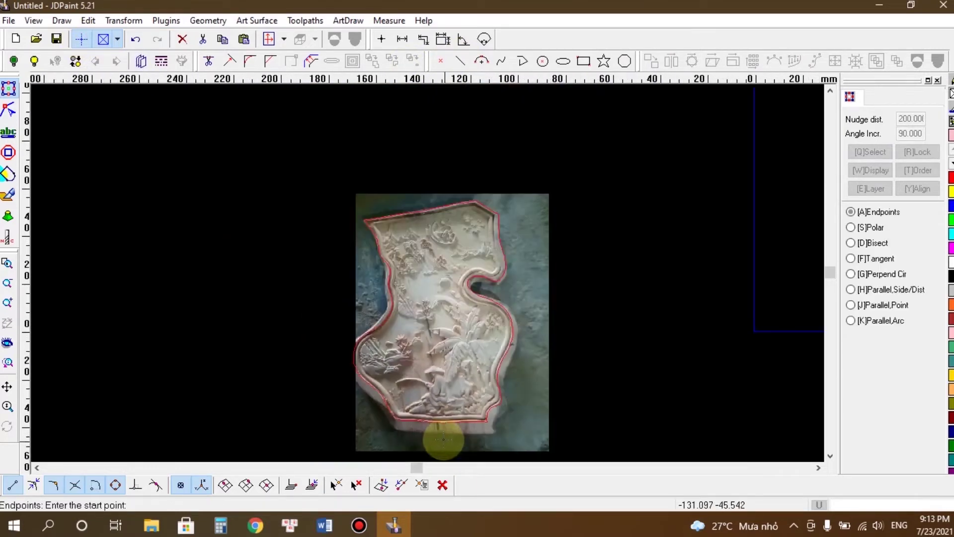
scroll(439, 427, "up", 1)
scroll(439, 427, "down", 1)
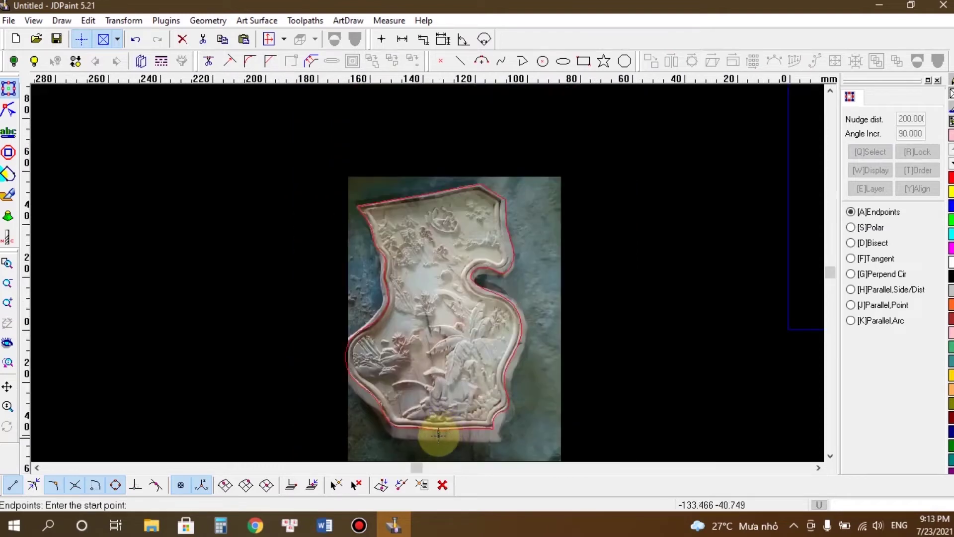
scroll(442, 429, "up", 1)
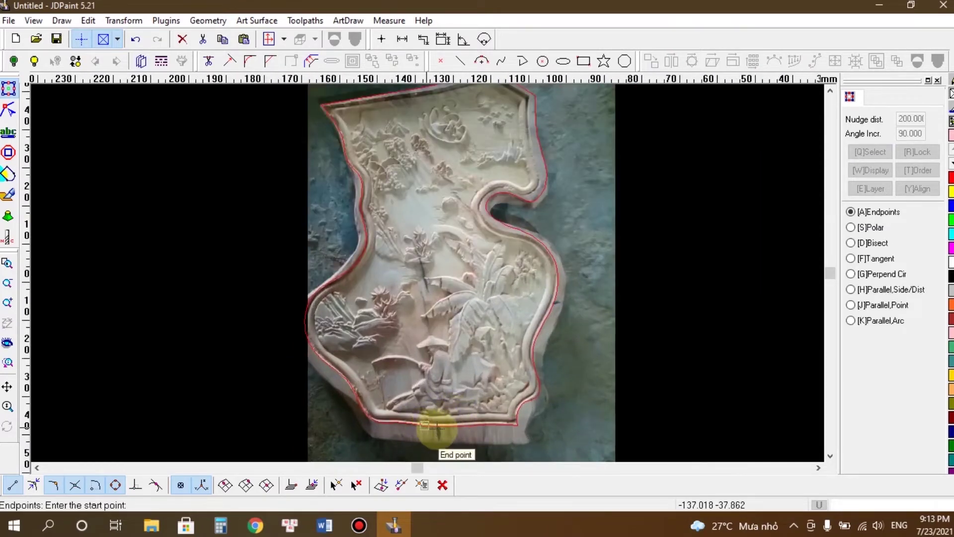
left_click(34, 486)
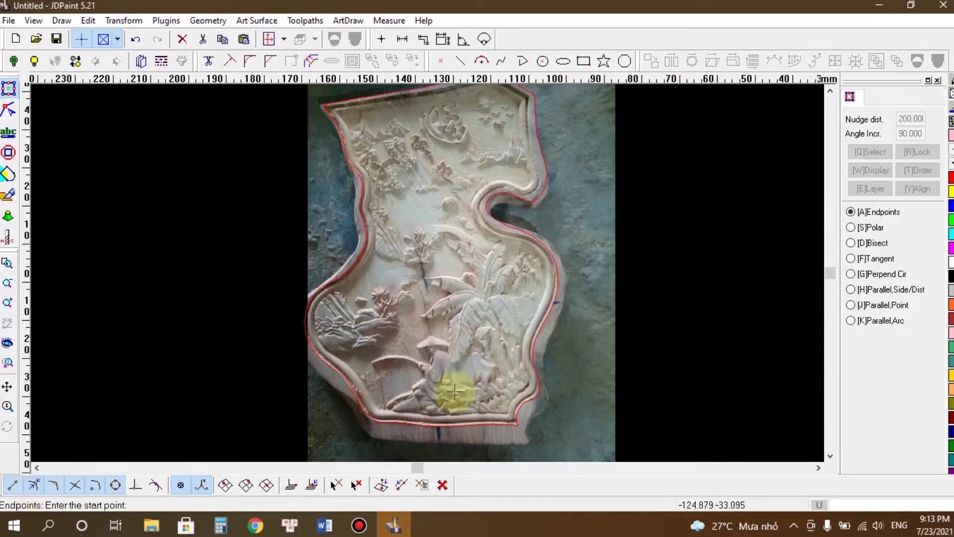
scroll(454, 417, "down", 1)
scroll(453, 421, "up", 1)
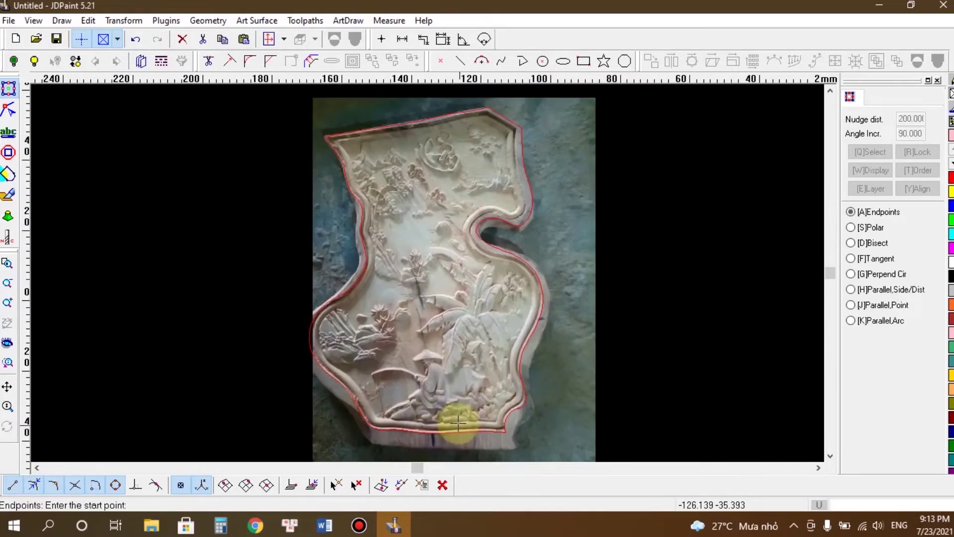
left_click(433, 431)
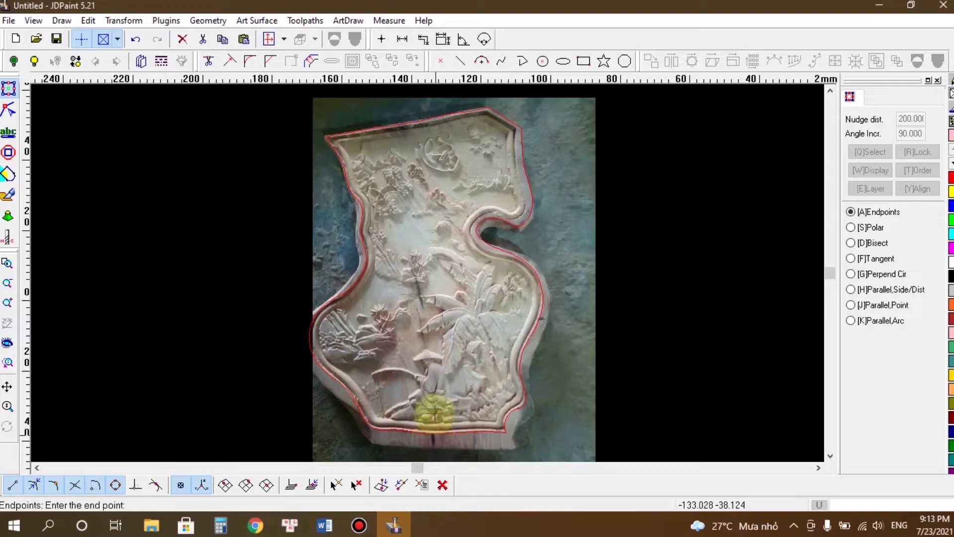
left_click(434, 116)
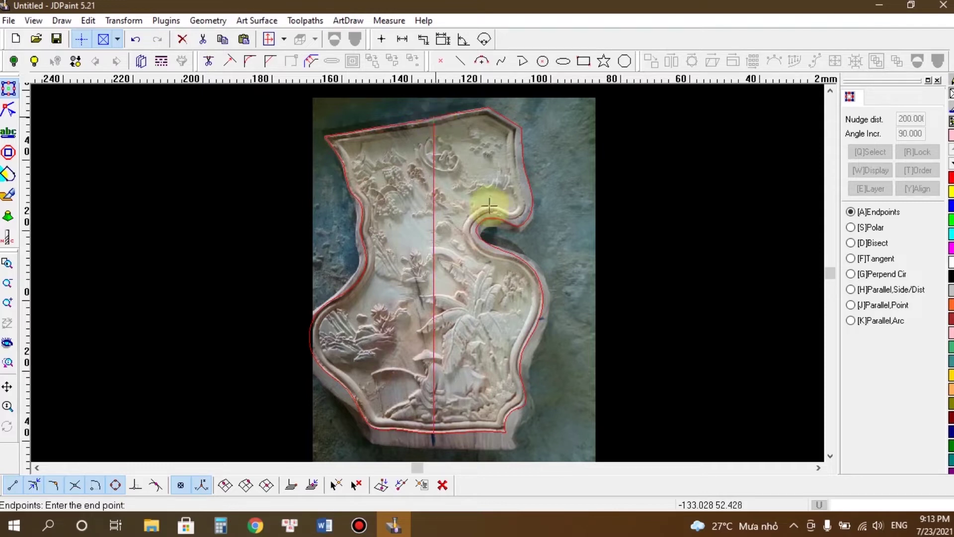
right_click(463, 165)
left_click(615, 174)
Step: Delete the imported panel photo, keeping the traced outline and the vertical line
scroll(410, 217, "down", 1)
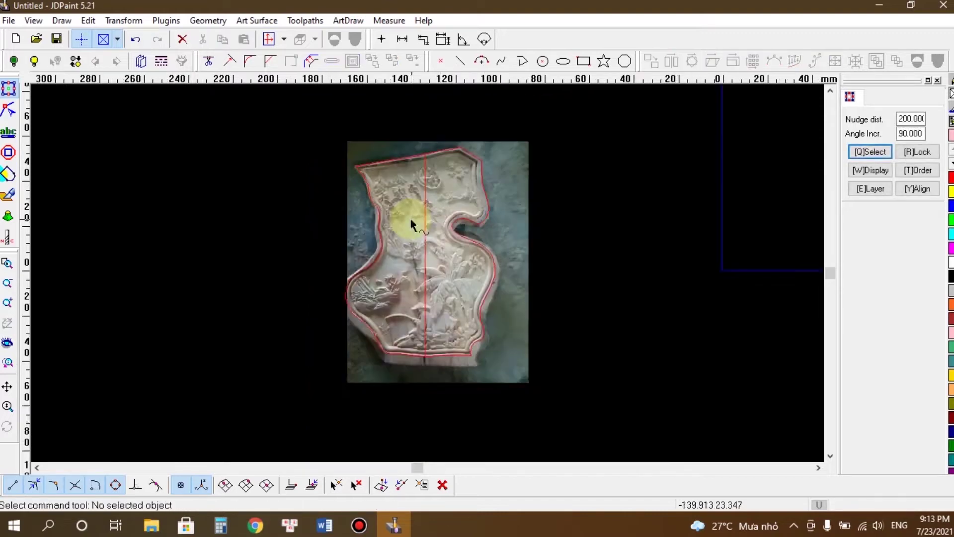
scroll(500, 186, "up", 1)
scroll(500, 185, "down", 2)
left_click(507, 213)
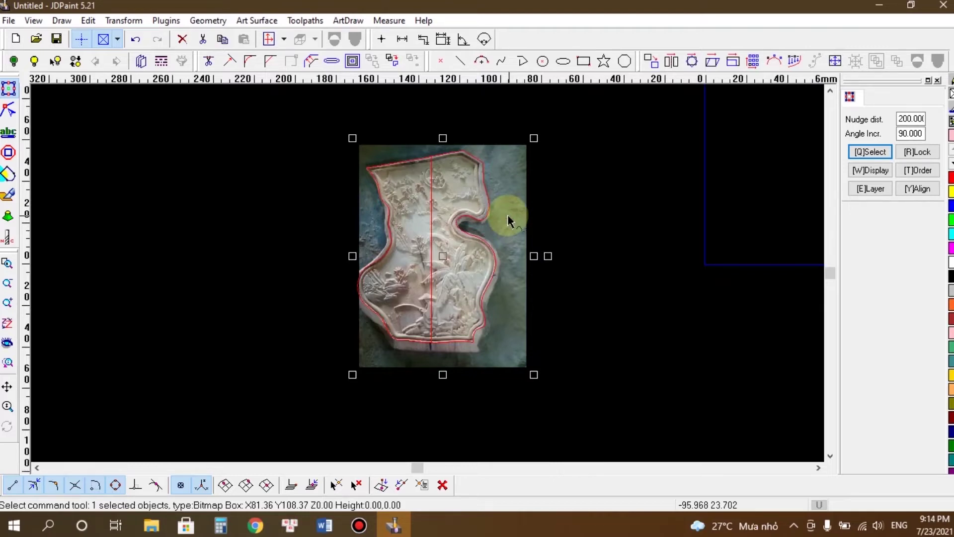
key("Delete")
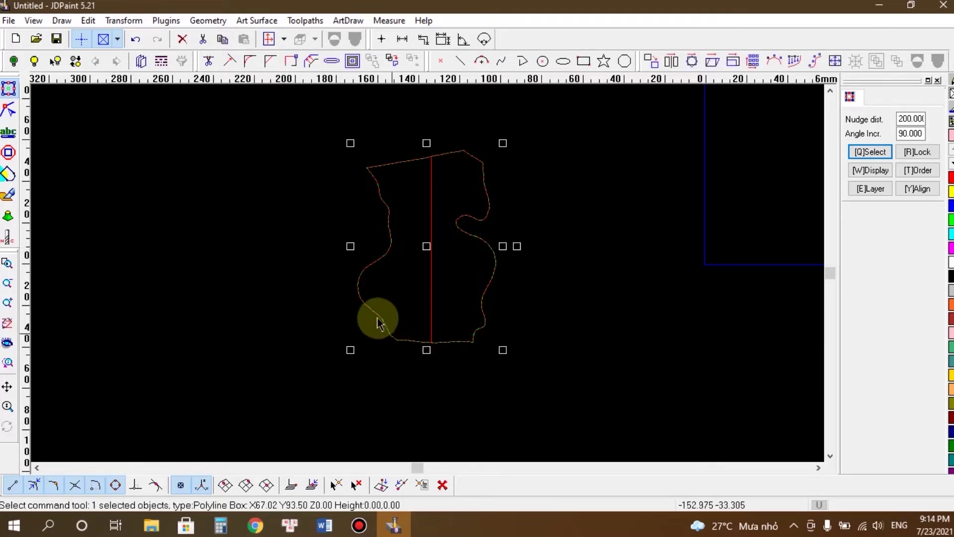
scroll(323, 335, "down", 1)
scroll(397, 313, "down", 1)
scroll(407, 333, "up", 1)
scroll(358, 288, "down", 1)
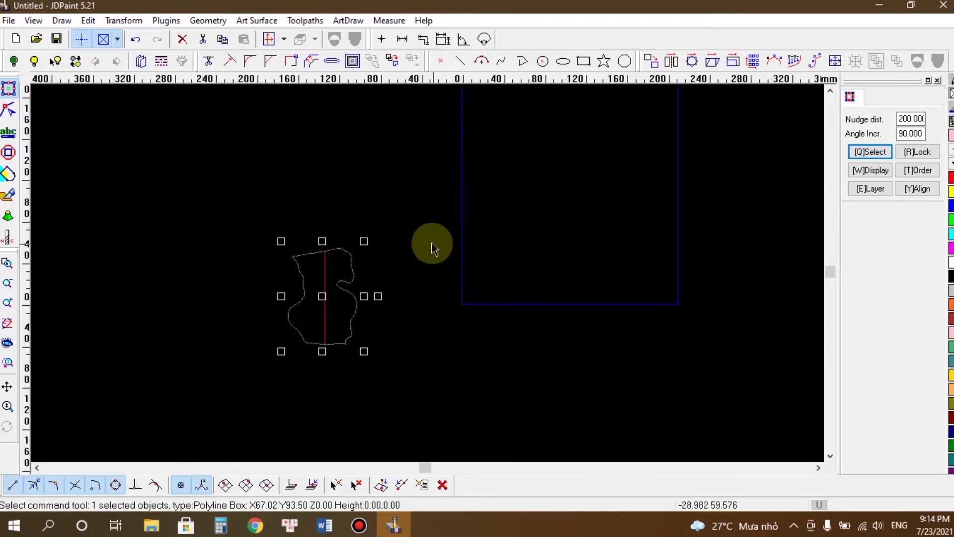
scroll(430, 244, "up", 1)
left_click(379, 318)
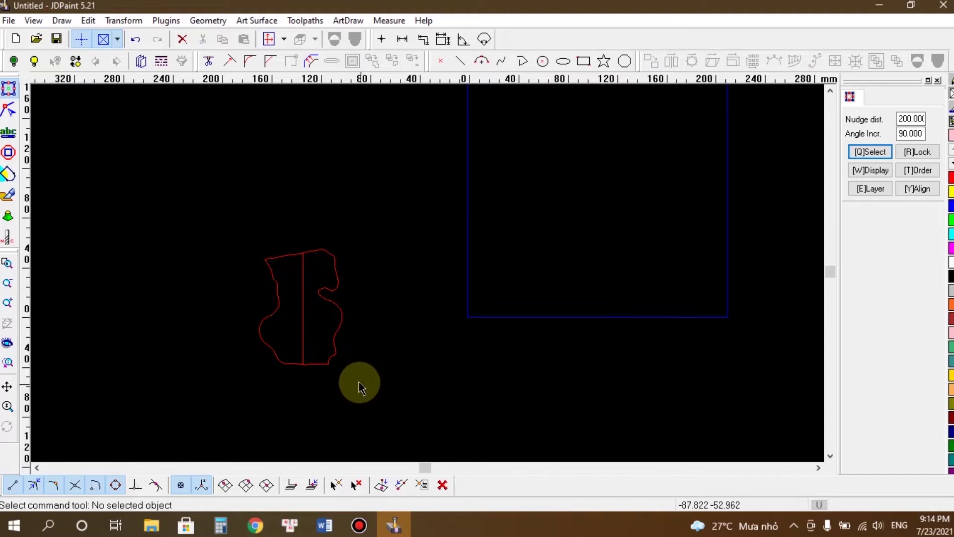
scroll(298, 318, "up", 1)
scroll(318, 305, "down", 3)
scroll(288, 292, "up", 3)
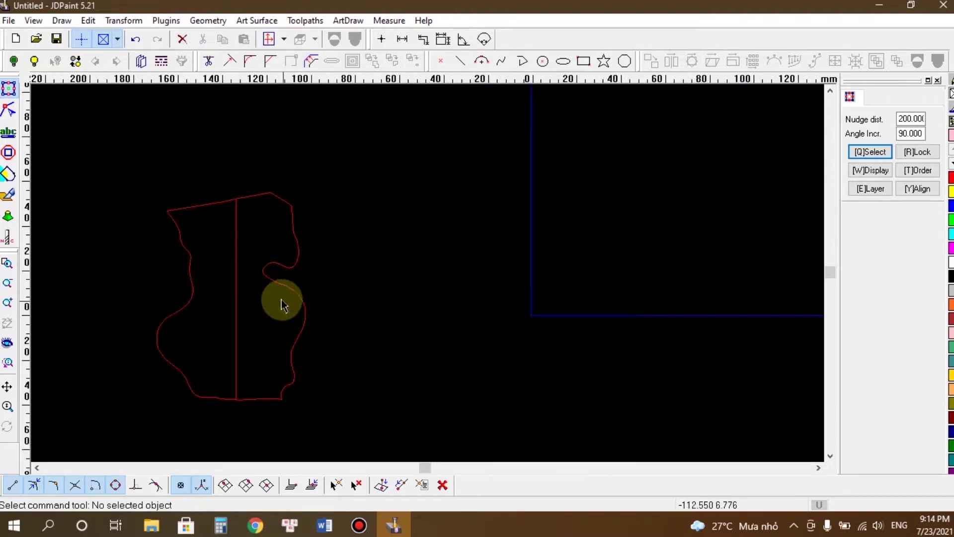
scroll(213, 283, "down", 1)
left_click(228, 287)
left_click(329, 293)
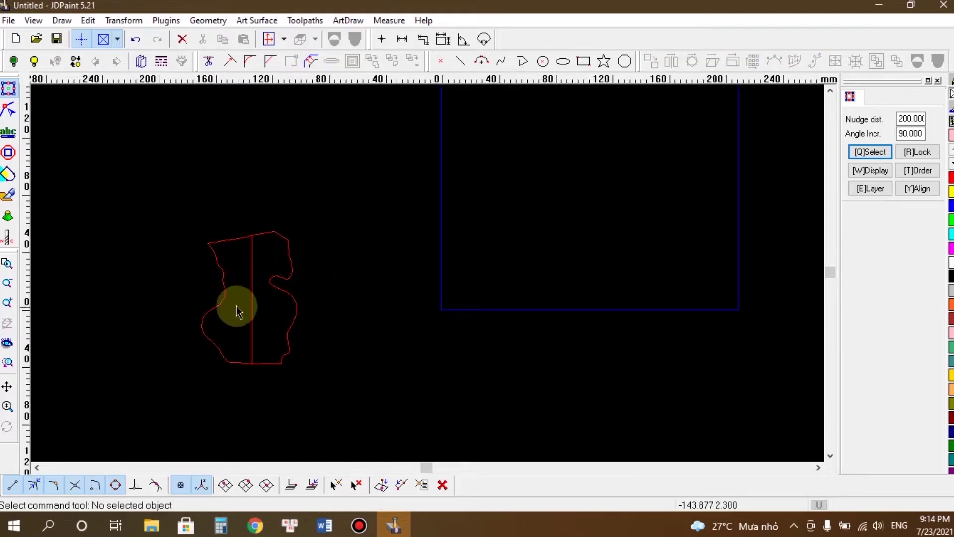
Step: Select the vertical line inside the outline and set its Y-dir size to 500 mm with the Scale command
scroll(237, 305, "up", 2)
left_click(268, 297)
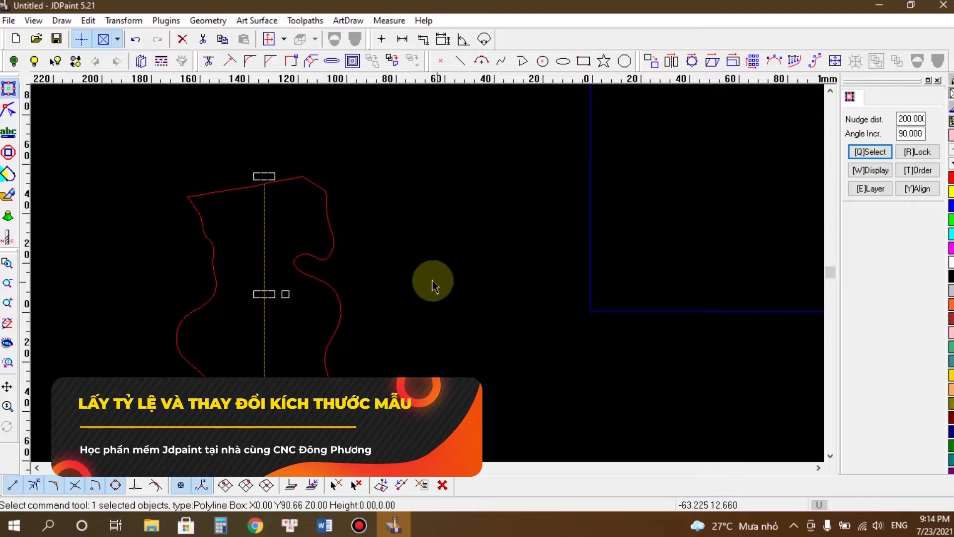
left_click(135, 20)
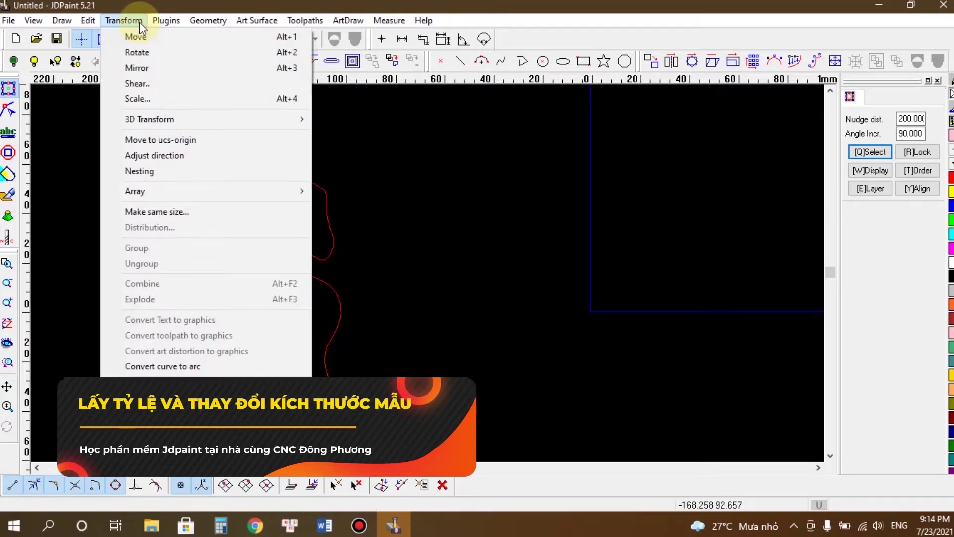
mouse_move(161, 123)
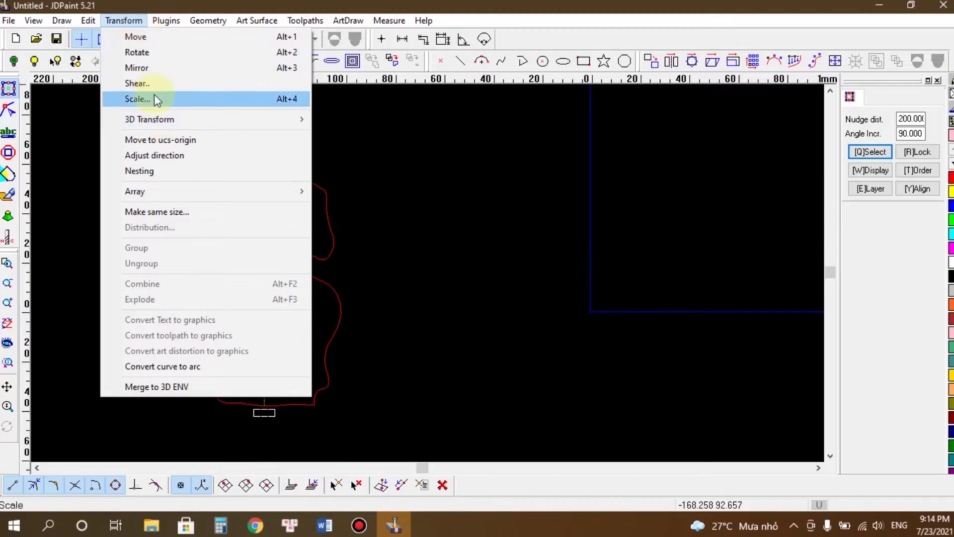
left_click(154, 97)
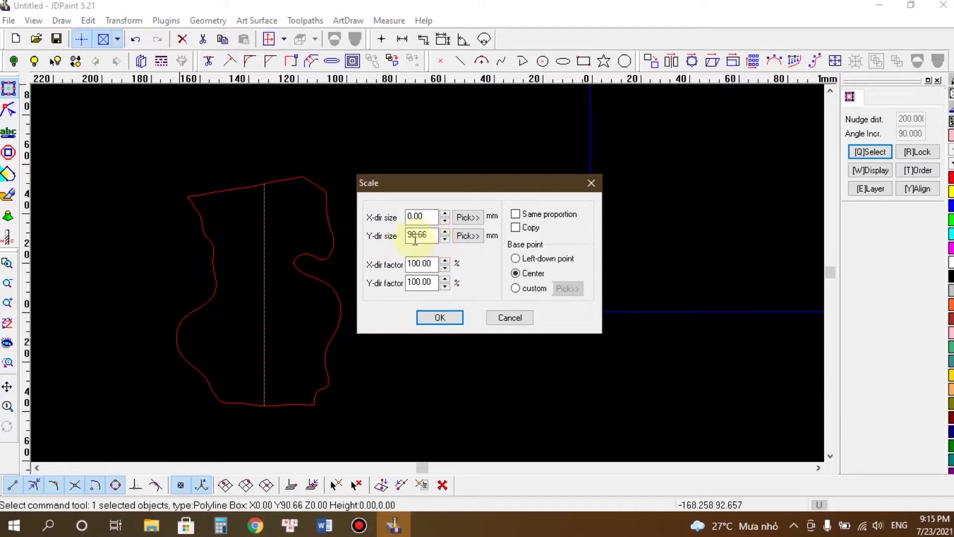
left_click_drag(430, 236, 397, 247)
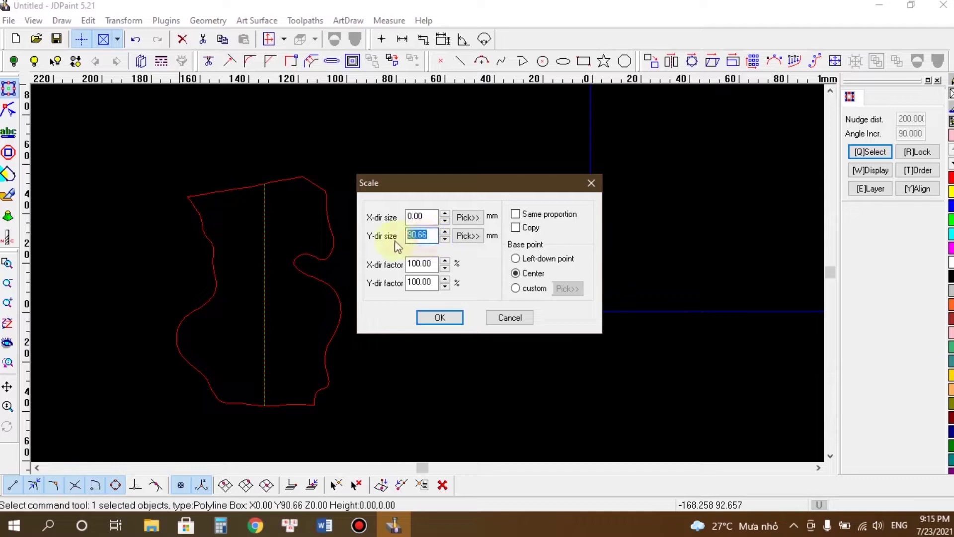
type("500")
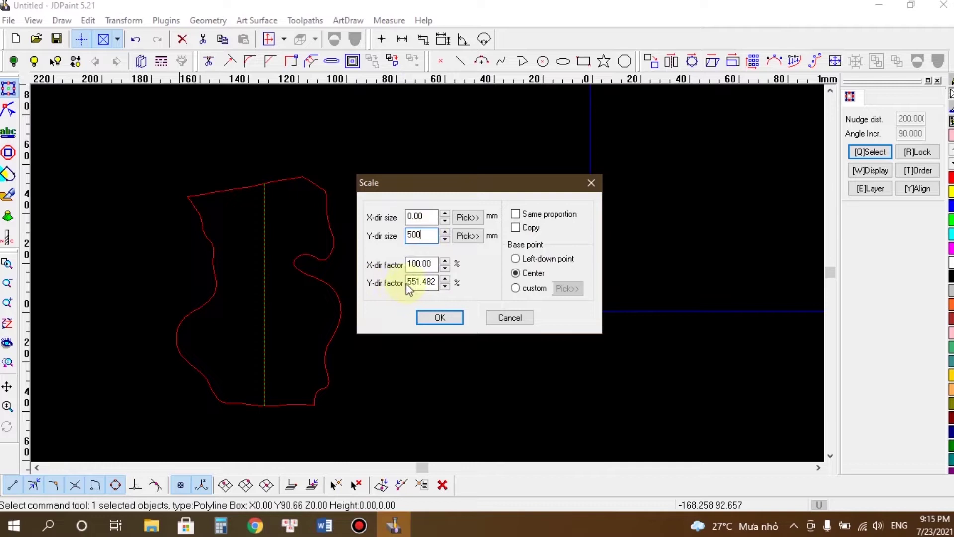
Step: Copy the computed Y-dir factor, then apply the scaling and delete the vertical reference line
left_click_drag(406, 282, 437, 282)
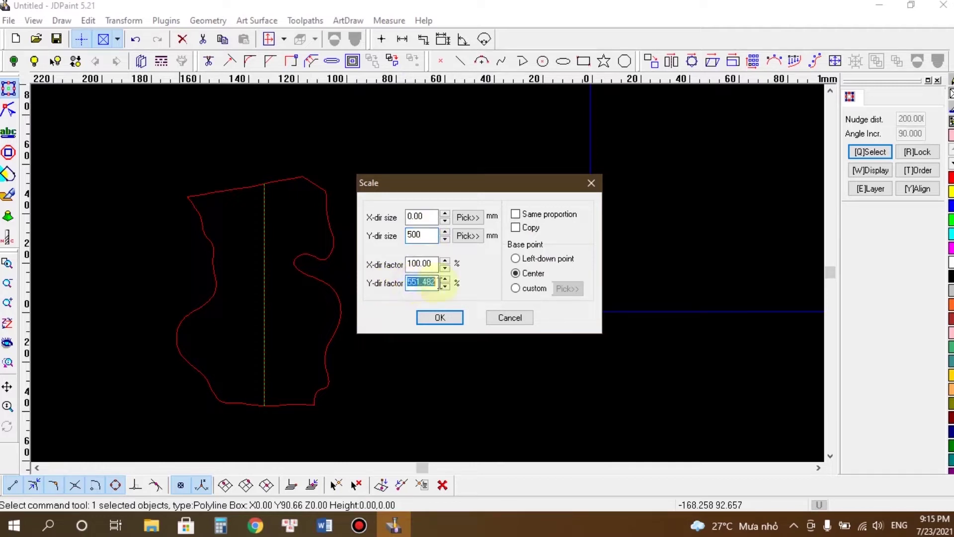
right_click(410, 282)
left_click(445, 326)
left_click(441, 319)
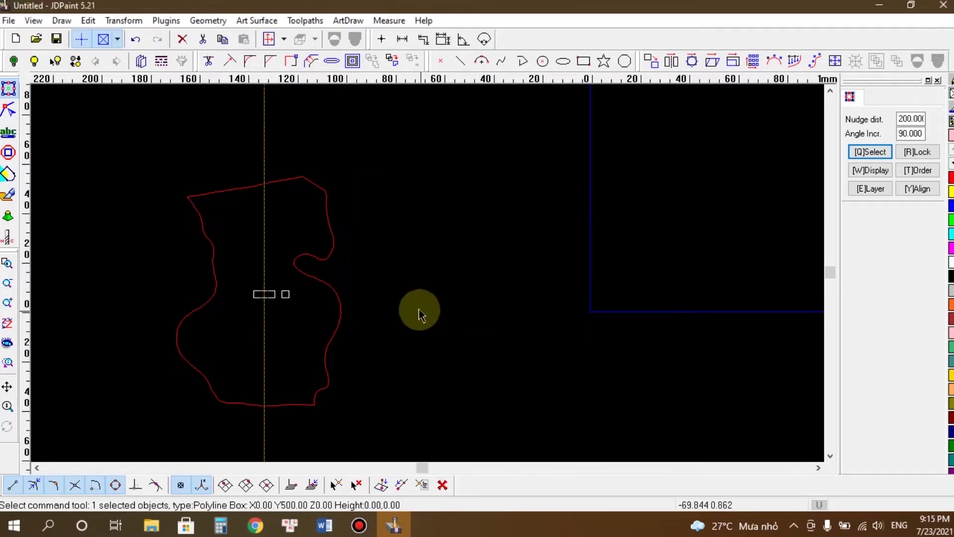
left_click(418, 316)
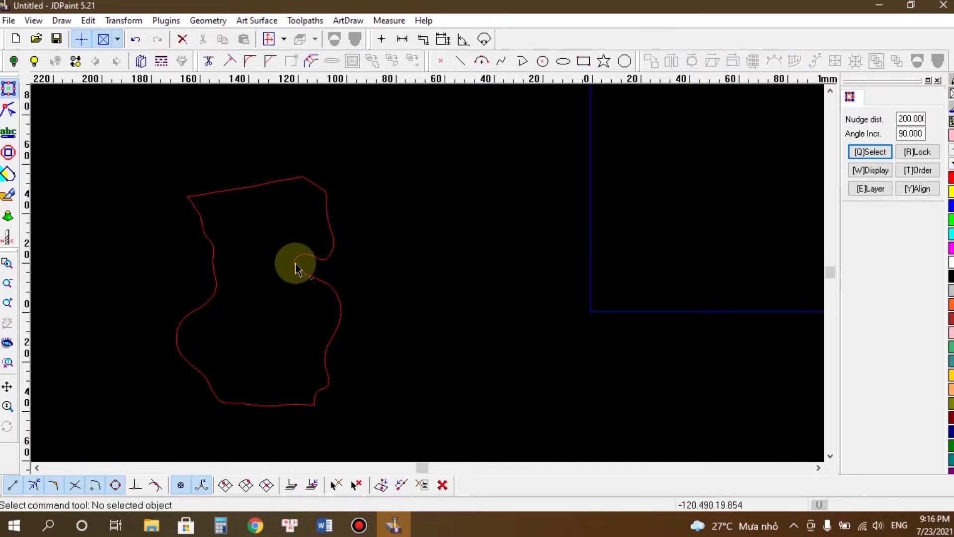
Step: Scale the traced outline about its center with Same proportion on, pasting the copied 551.482 % as the X-dir factor
left_click(311, 258)
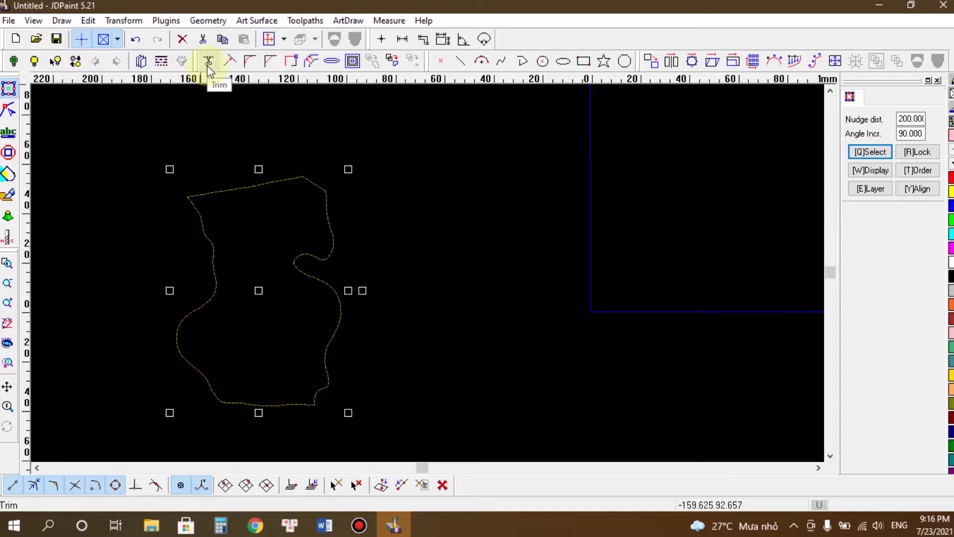
left_click(123, 20)
mouse_move(144, 120)
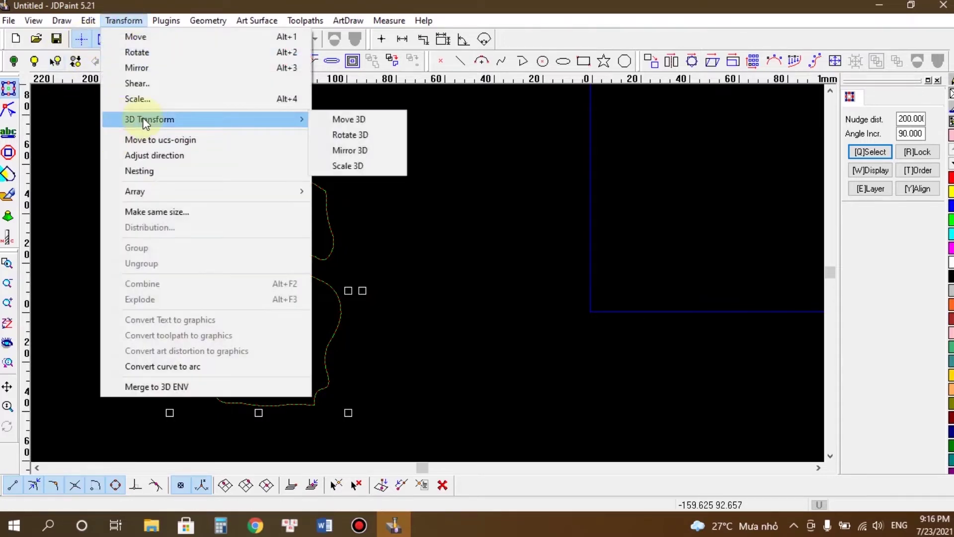
left_click(137, 99)
left_click(433, 271)
left_click(517, 213)
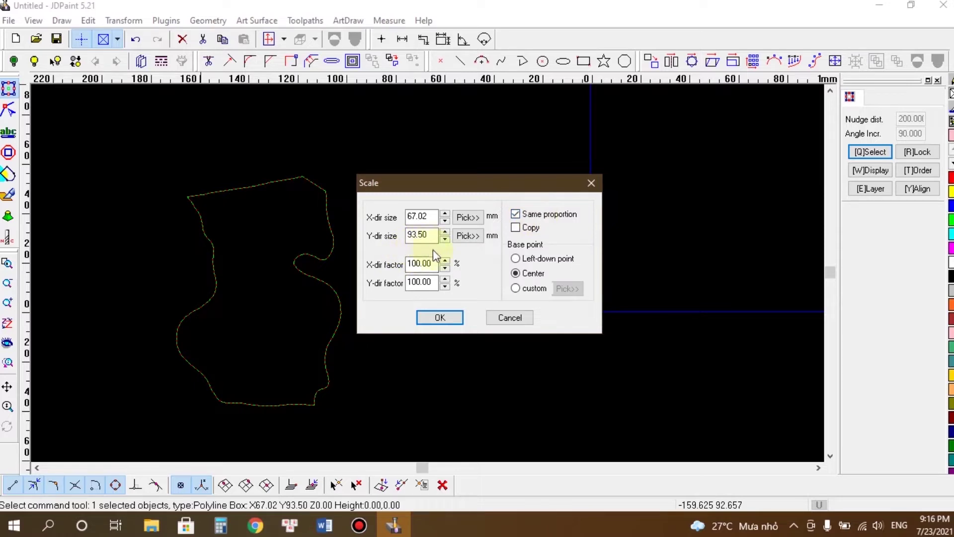
double_click(420, 263)
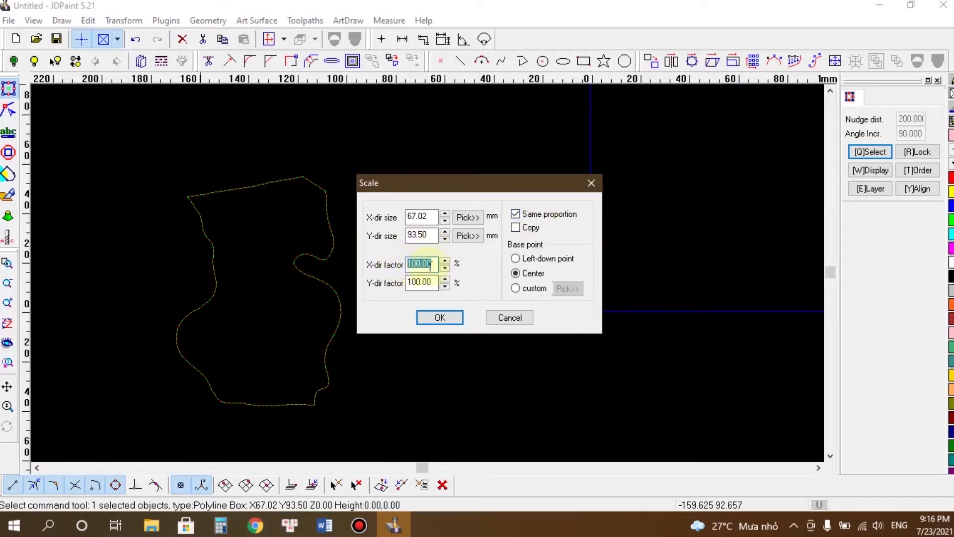
key("BackSpace")
right_click(421, 266)
left_click(461, 326)
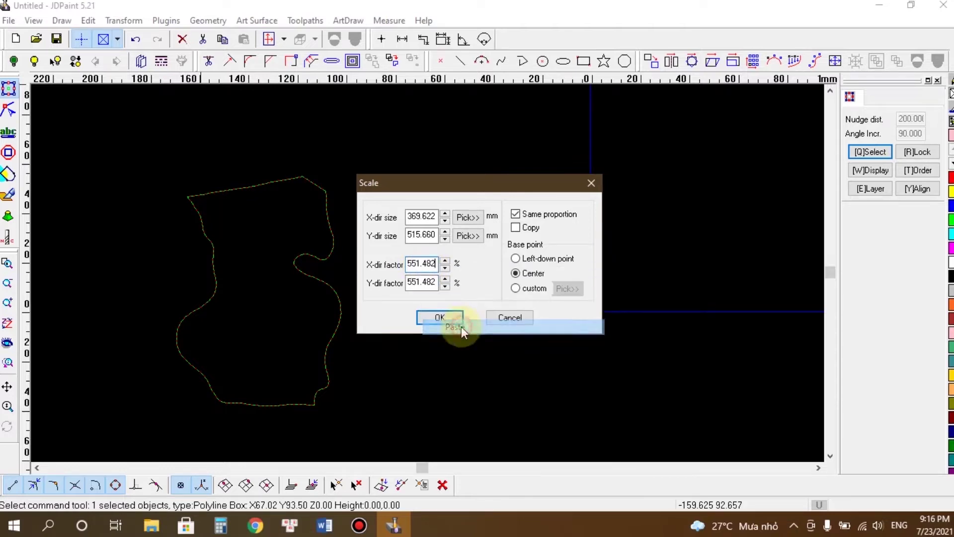
left_click(439, 317)
scroll(364, 264, "down", 2)
left_click(479, 269)
scroll(357, 270, "up", 4)
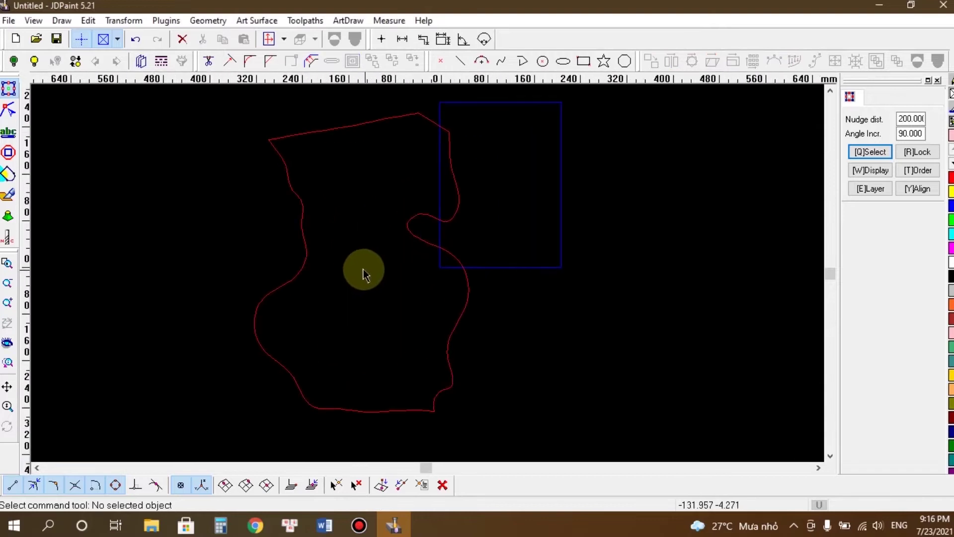
left_click(416, 236)
left_click(507, 280)
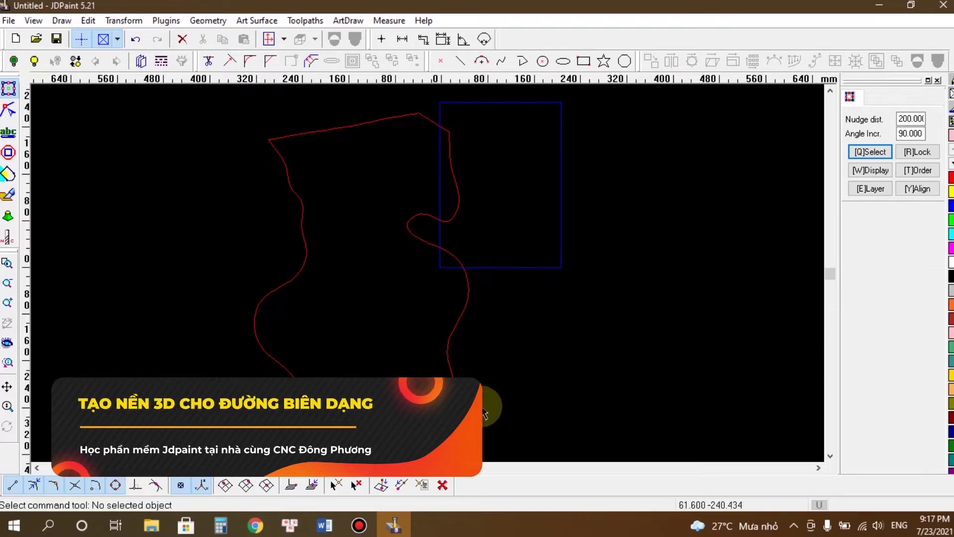
Step: Create a region relief from the traced outline using the Rectangle section type
left_click_drag(527, 409, 211, 94)
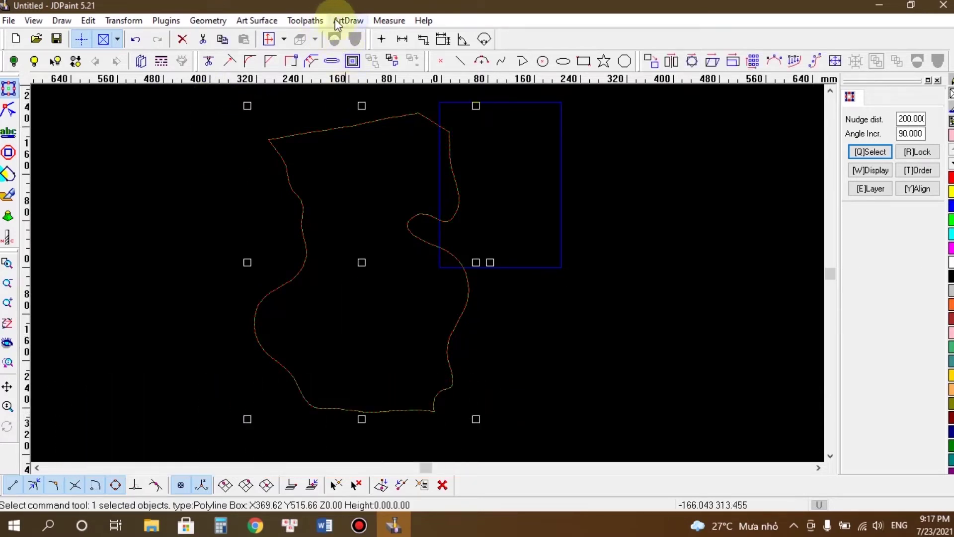
left_click(256, 20)
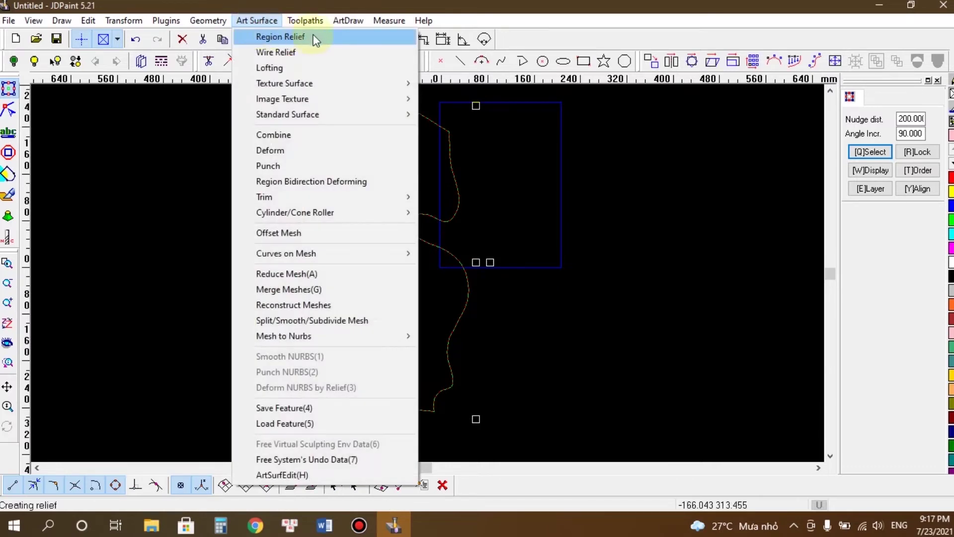
left_click(281, 37)
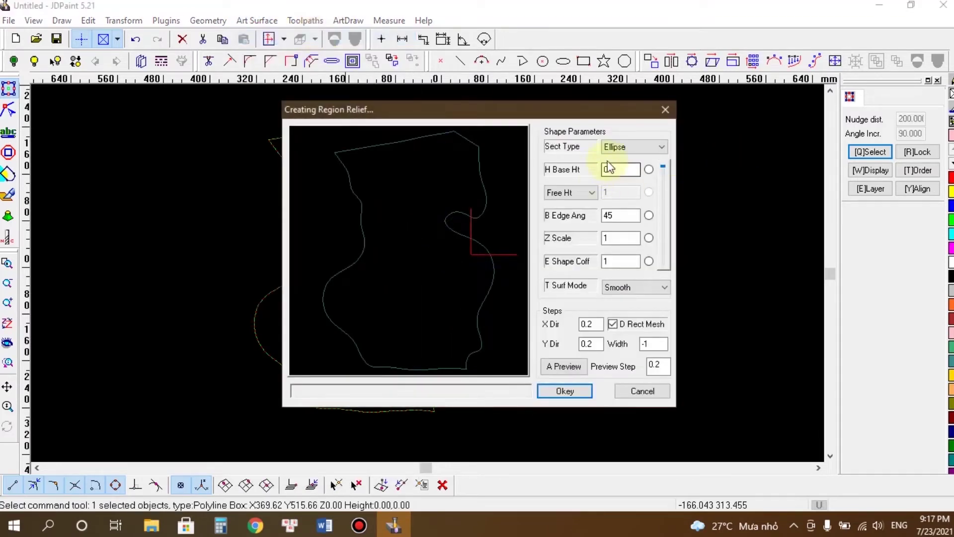
left_click(633, 148)
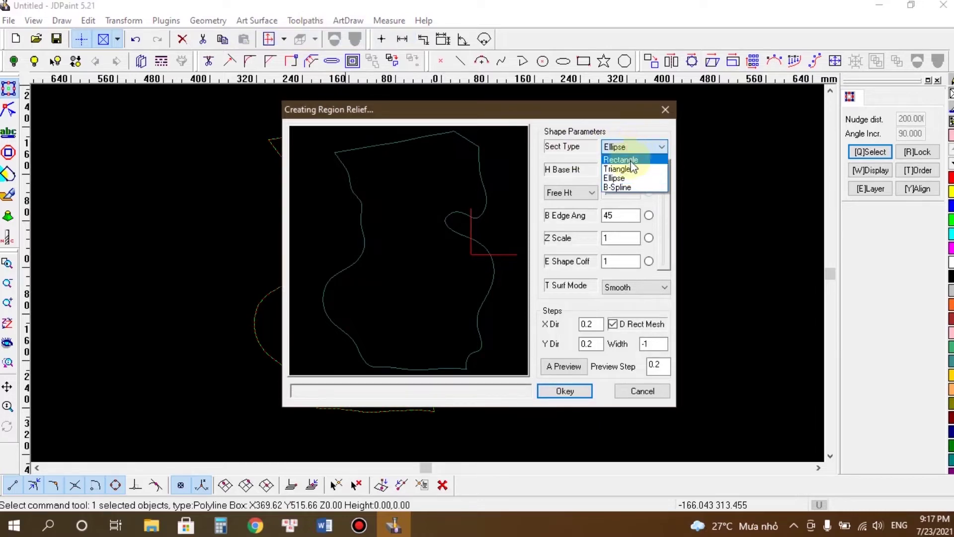
left_click(634, 160)
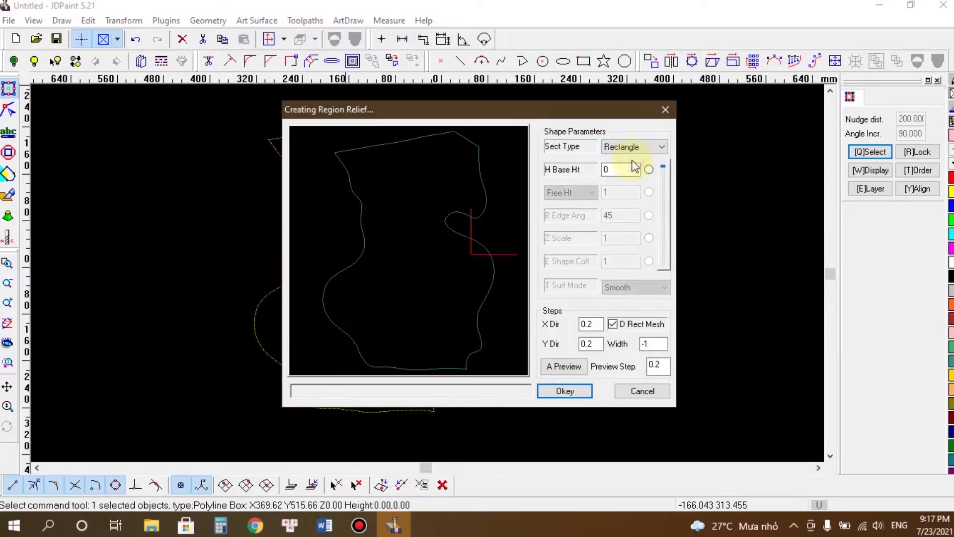
left_click(576, 391)
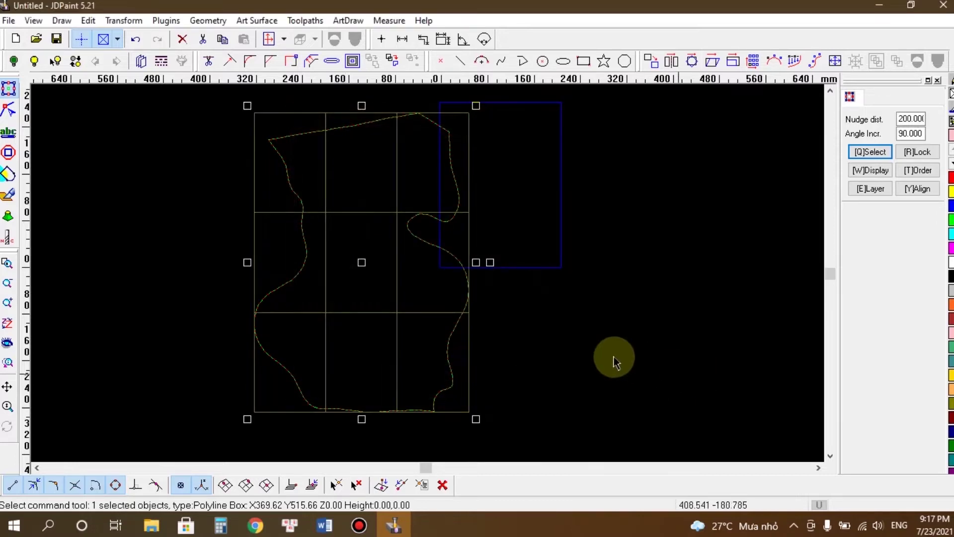
Step: Select the traced outline together with its rectangular relief mesh and open both in the virtual sculpting environment
left_click(436, 297)
scroll(421, 276, "down", 1)
scroll(421, 277, "up", 1)
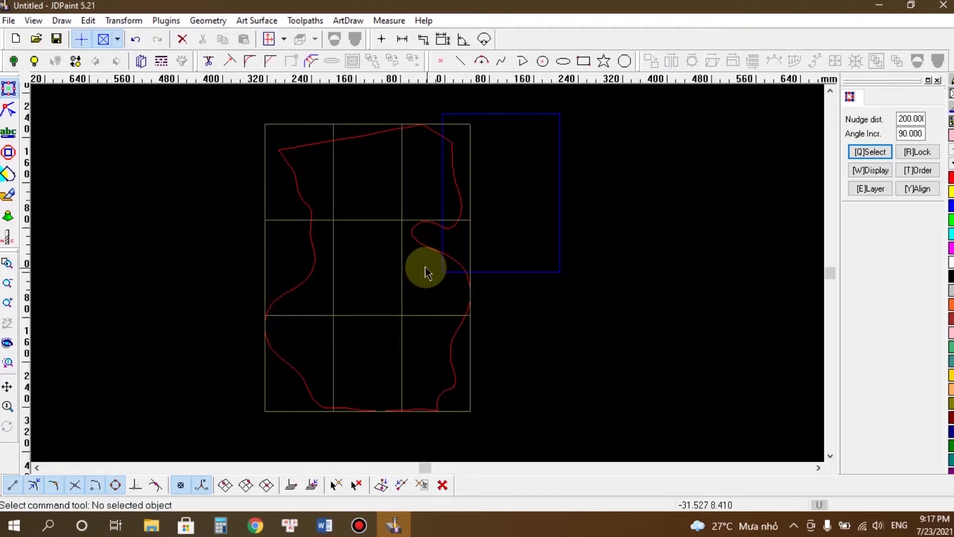
left_click_drag(538, 435, 144, 90)
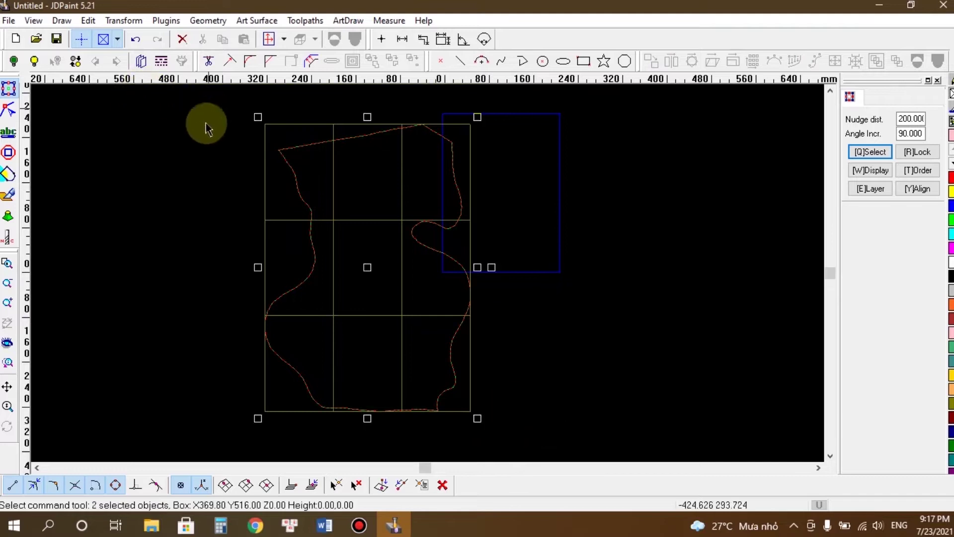
left_click(15, 198)
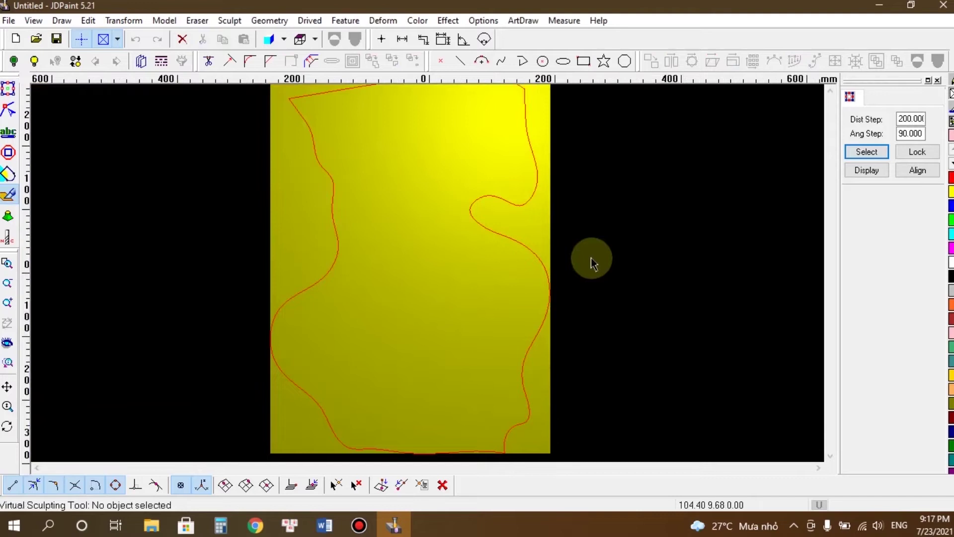
scroll(591, 258, "down", 1)
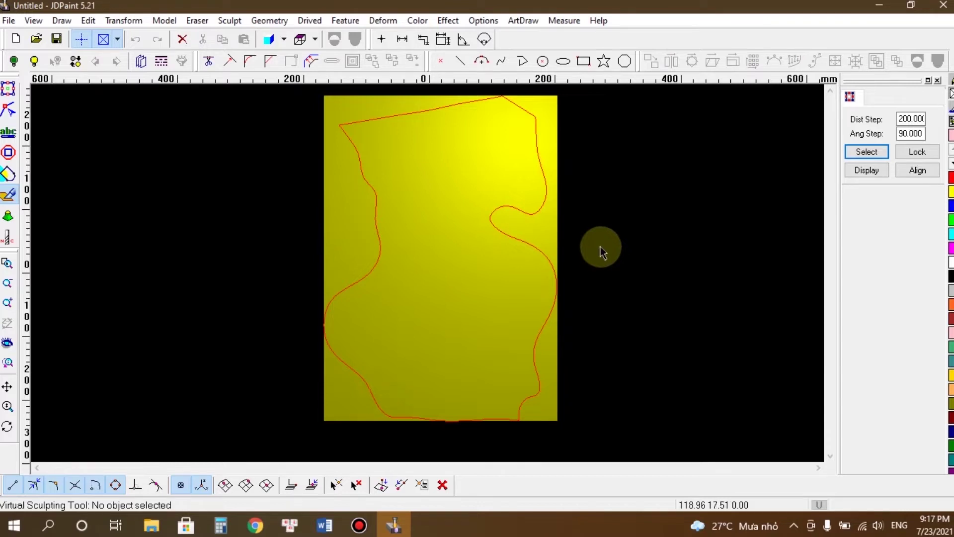
Step: Offset the outline inward by 10 mm in one step with sharp corners, keeping the original curve
left_click(392, 117)
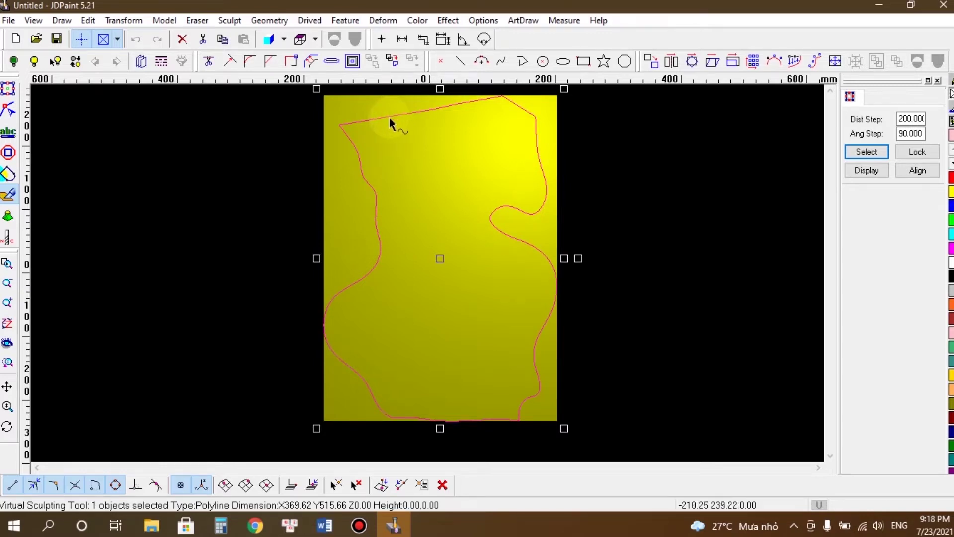
left_click(313, 66)
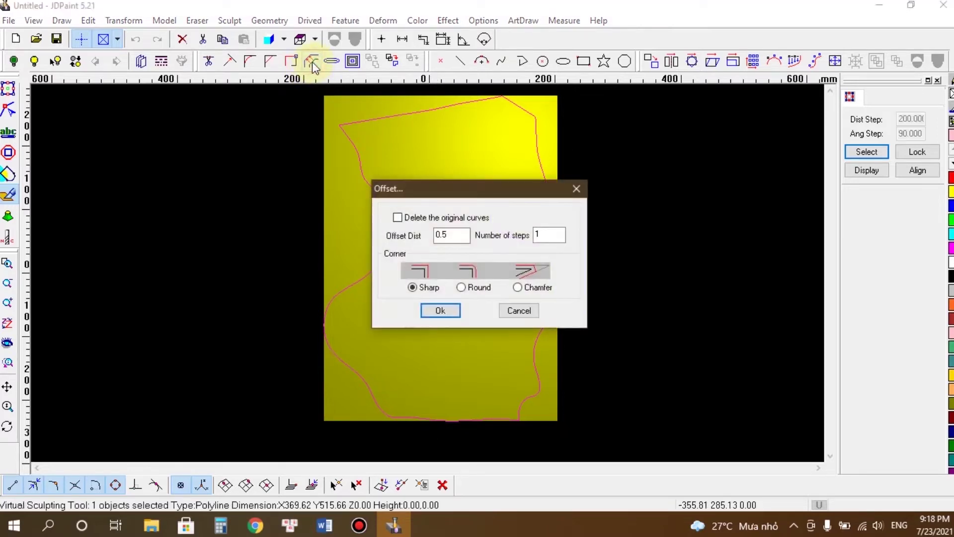
left_click_drag(489, 193, 502, 167)
double_click(446, 209)
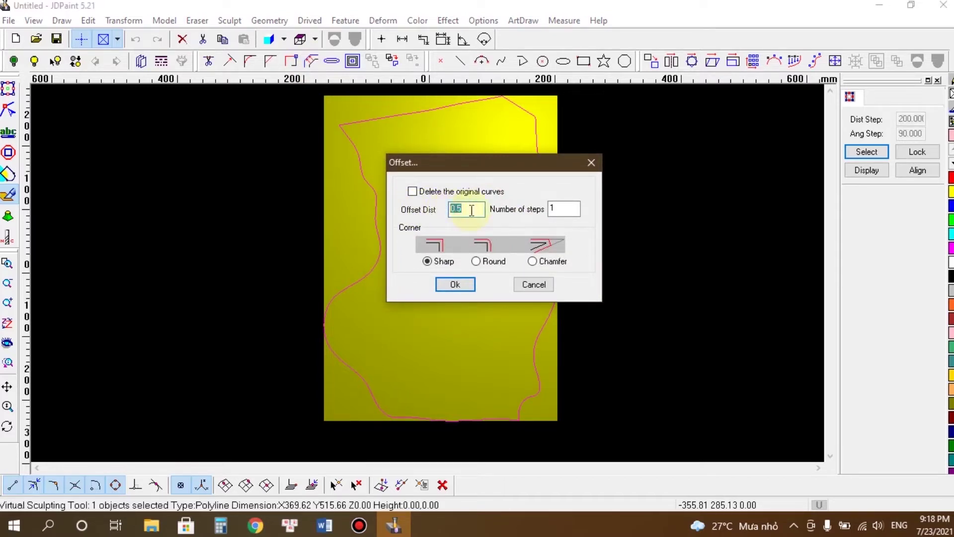
type("10")
left_click(461, 285)
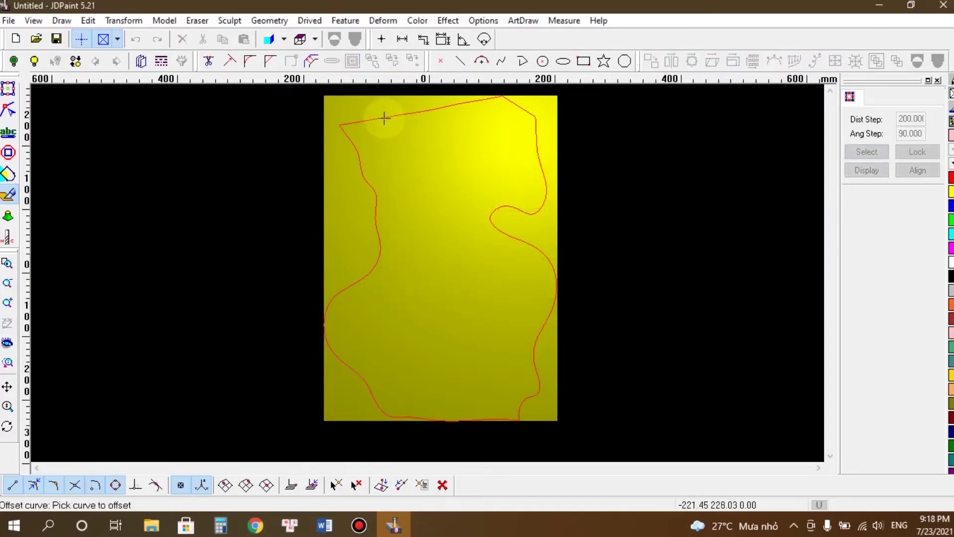
left_click(383, 117)
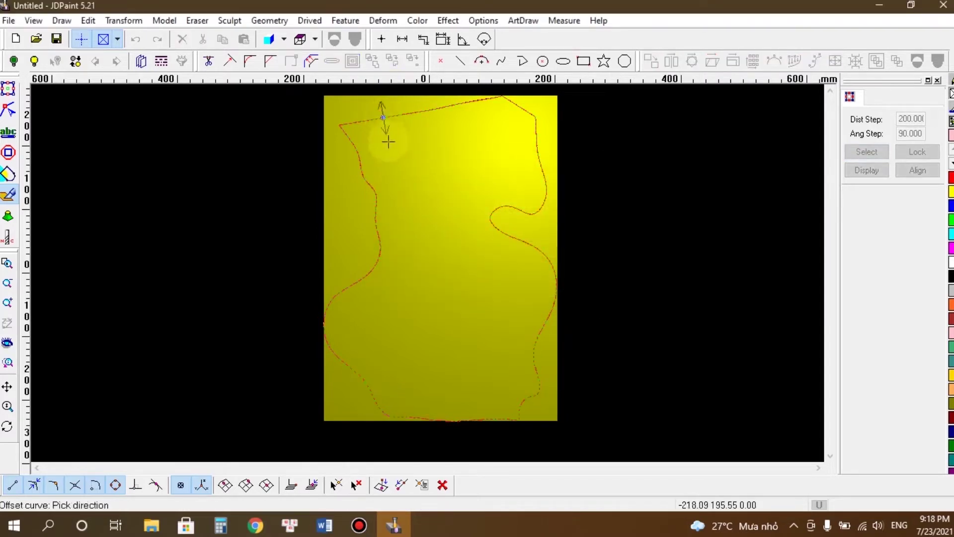
left_click(386, 125)
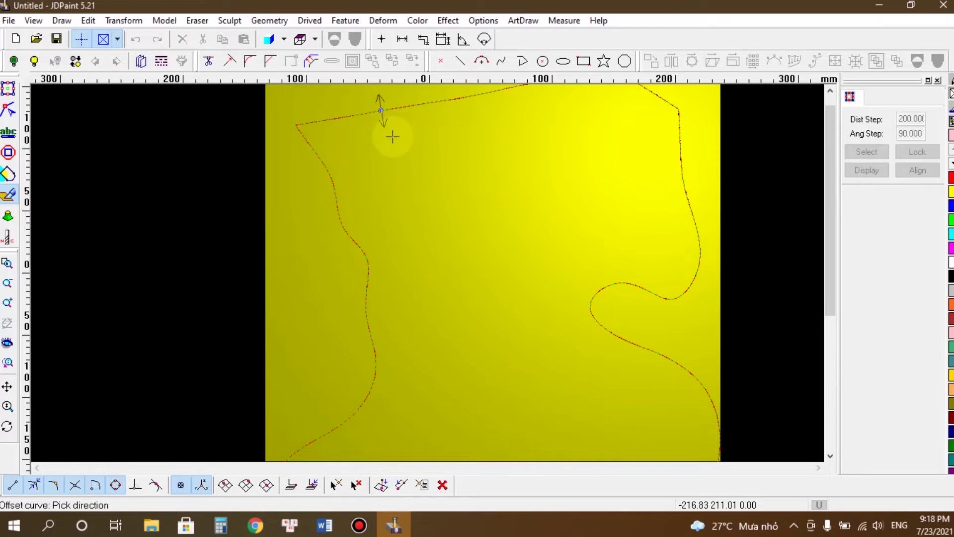
left_click(383, 127)
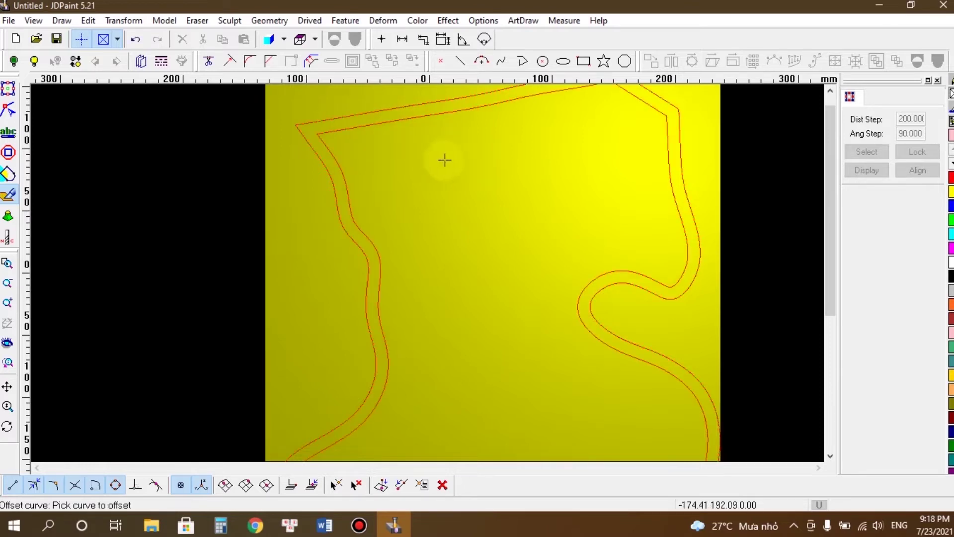
right_click(404, 140)
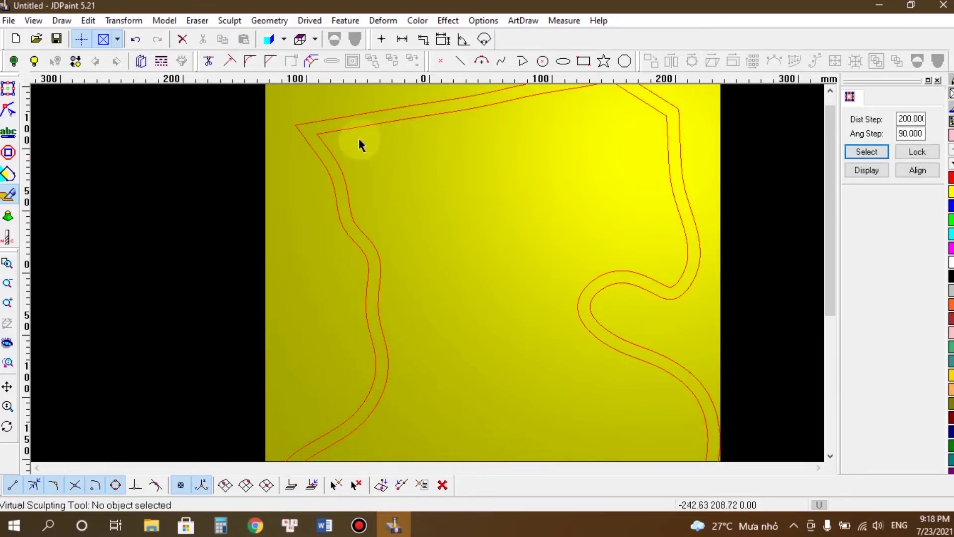
Step: Select the outline and its inner offset curve and combine them into one object
scroll(358, 138, "down", 2)
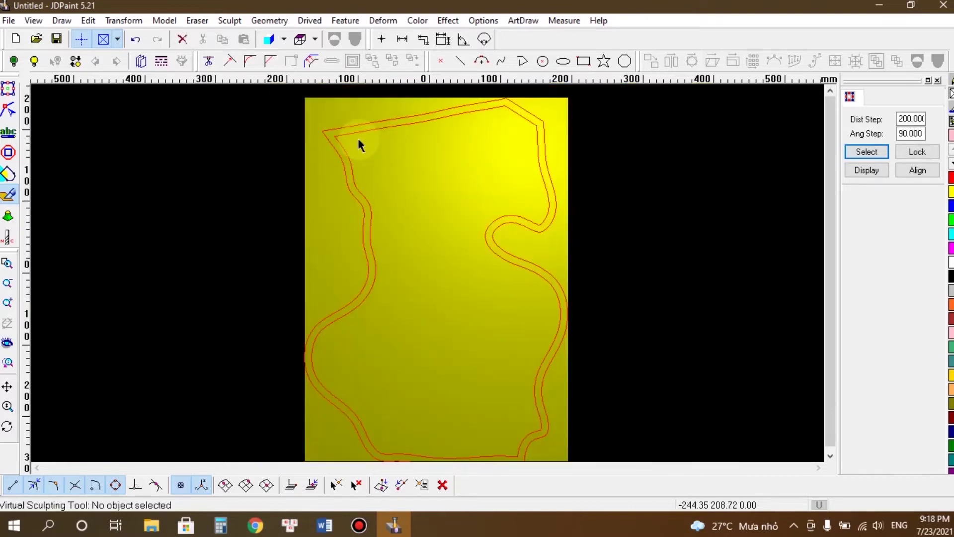
scroll(358, 138, "down", 2)
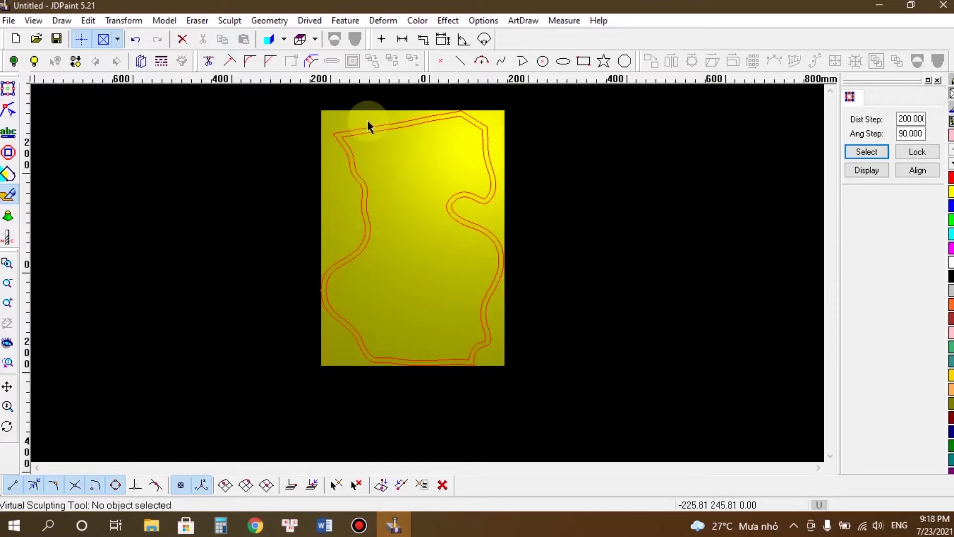
key("ctrl+a")
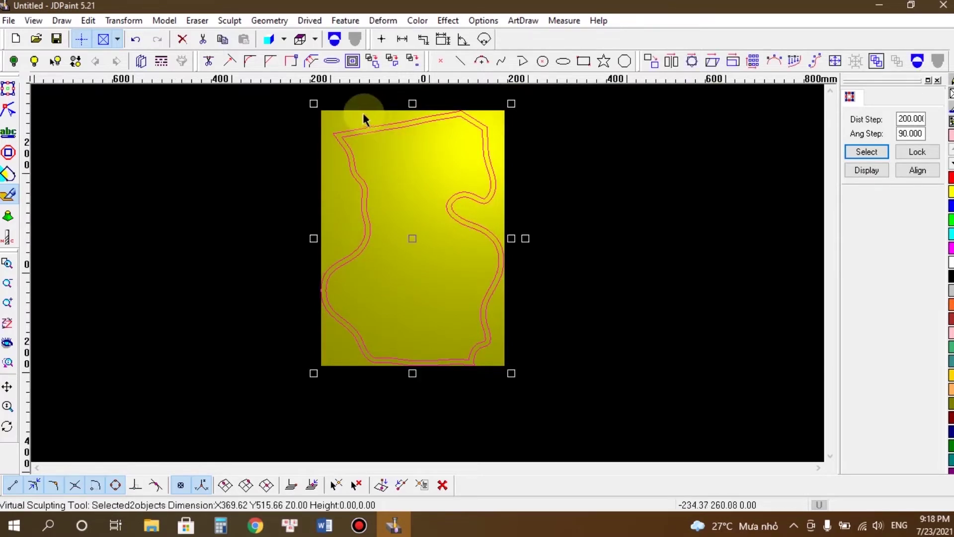
left_click(917, 62)
left_click(548, 220)
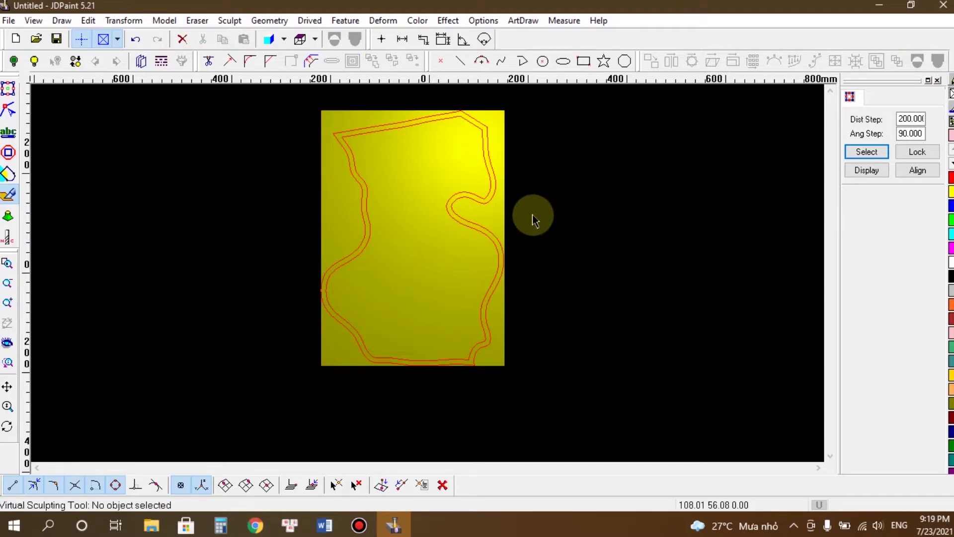
Step: Start the Region Relief command with the Ellipse section and set the base height to 5
right_click(532, 214)
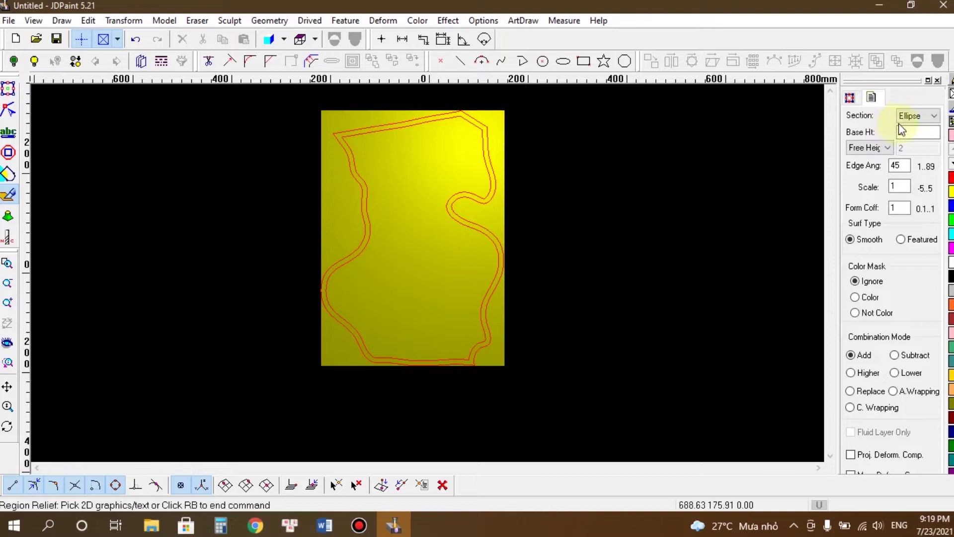
left_click(927, 118)
left_click(919, 147)
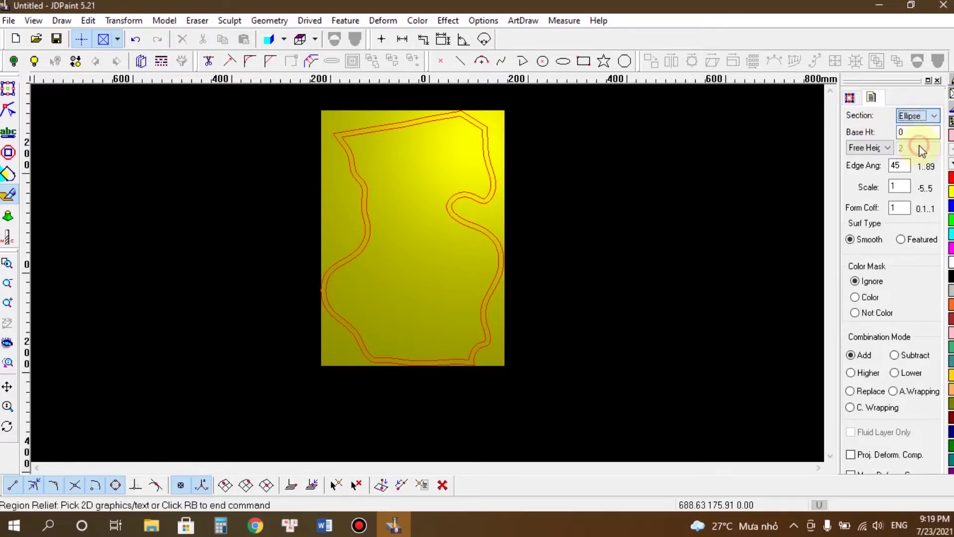
left_click(916, 130)
double_click(919, 130)
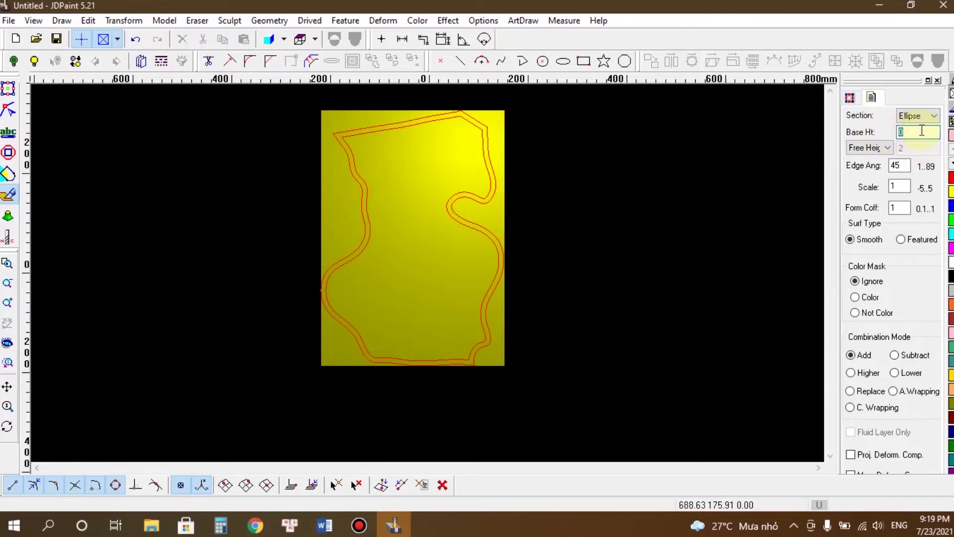
type("5")
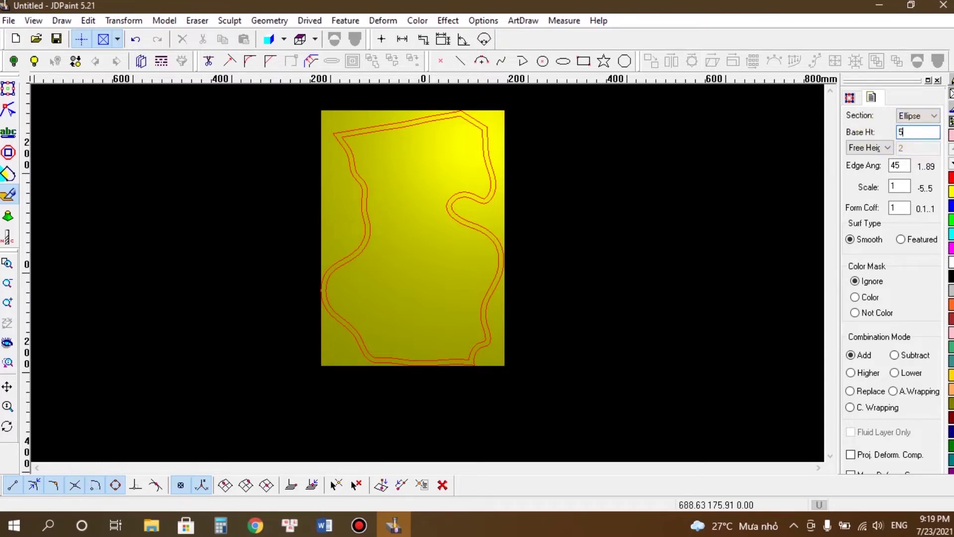
Step: Set the height mode to Same Height with a value of 5 and apply the relief to the border band between the curves
left_click(884, 148)
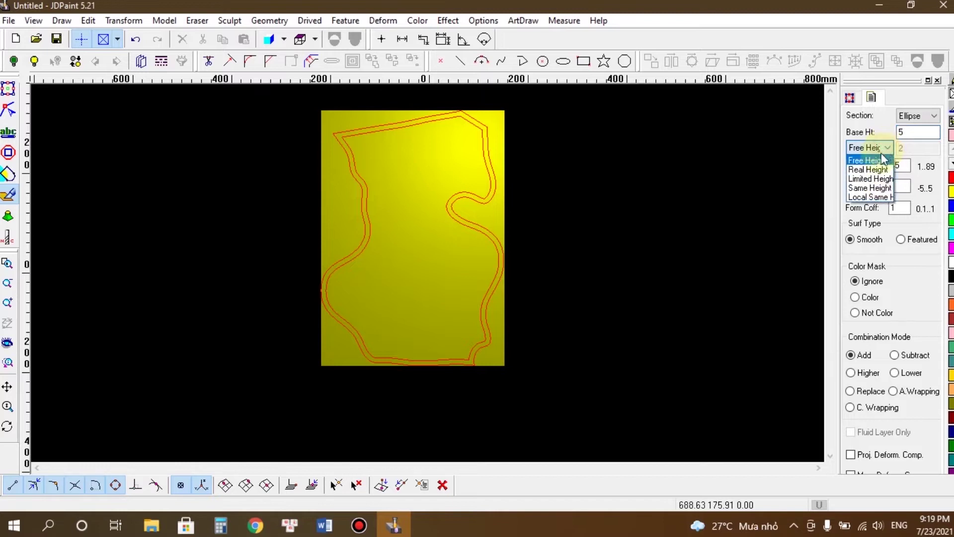
left_click(869, 187)
double_click(910, 148)
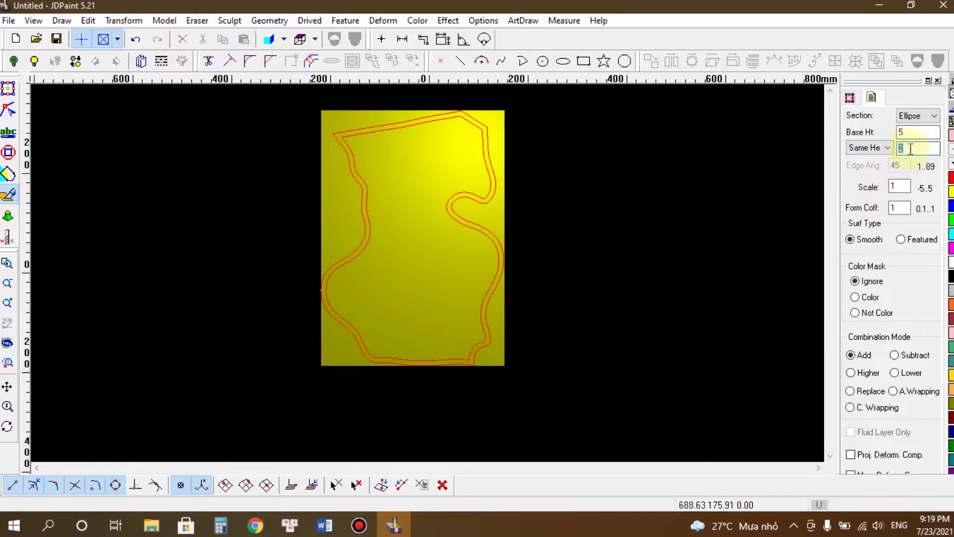
type("5")
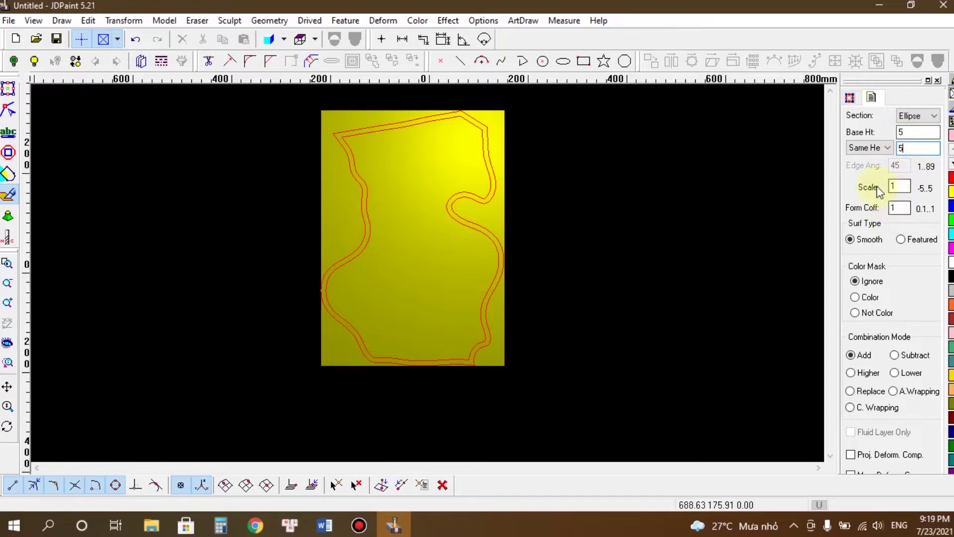
left_click(485, 203)
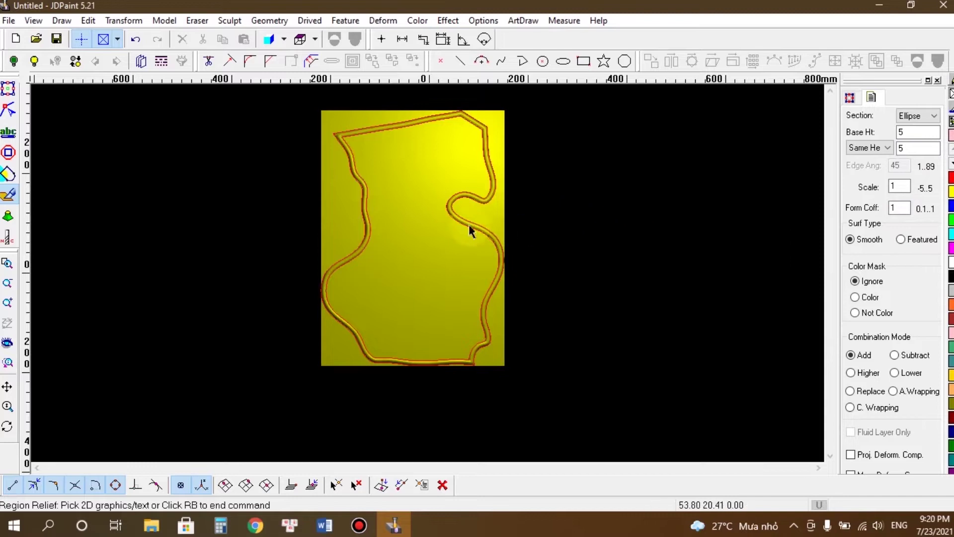
right_click(580, 204)
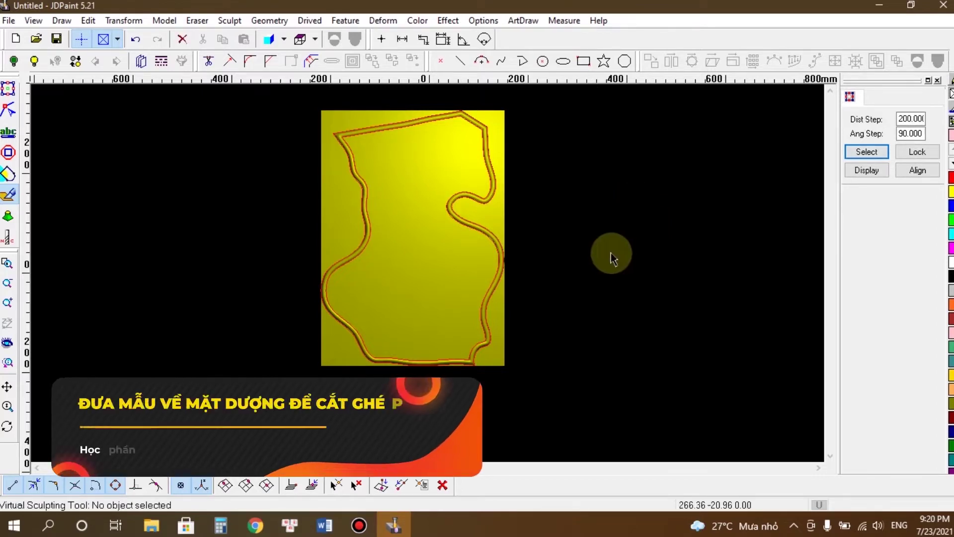
Step: Move the model's minimum Z to the XOY plane with Transform Z and return to the object selection environment
left_click(164, 21)
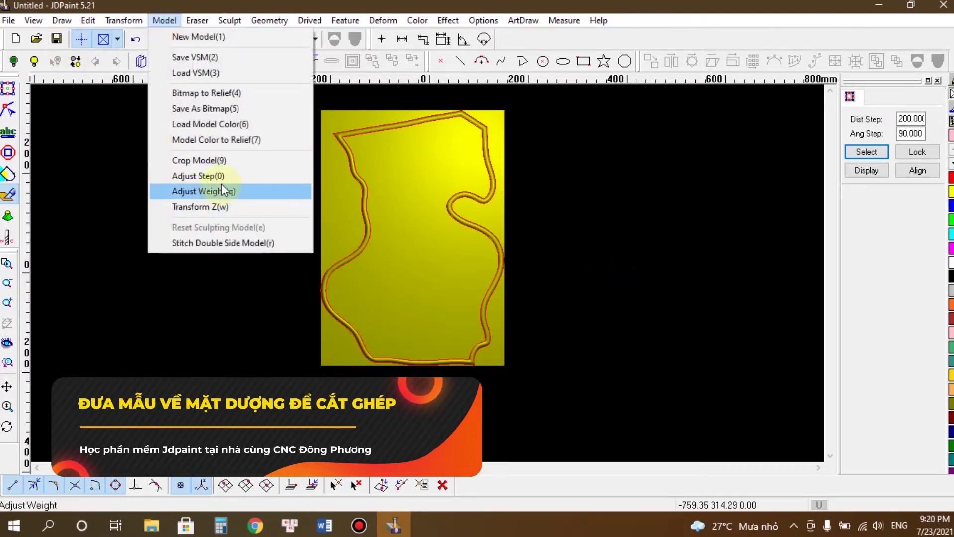
left_click(221, 206)
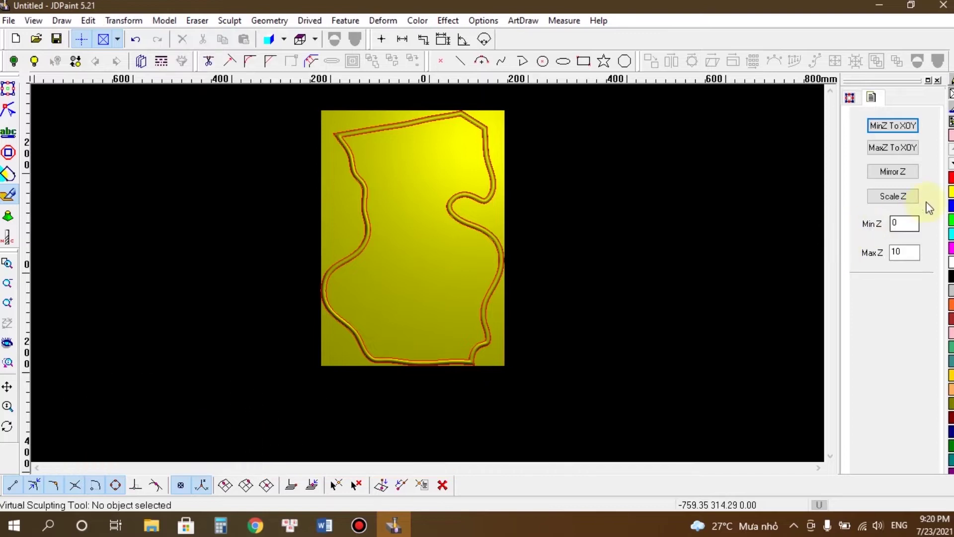
left_click(905, 127)
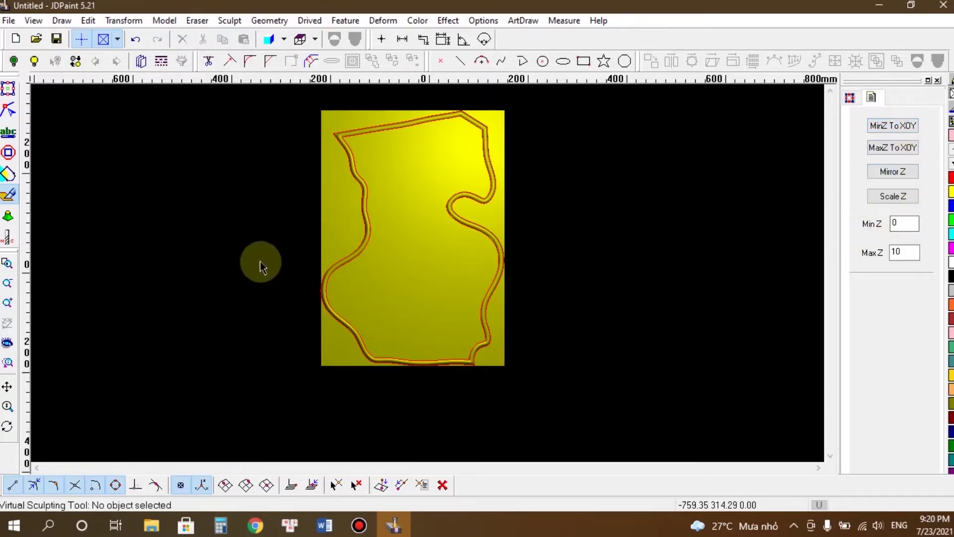
left_click(9, 89)
left_click(536, 209)
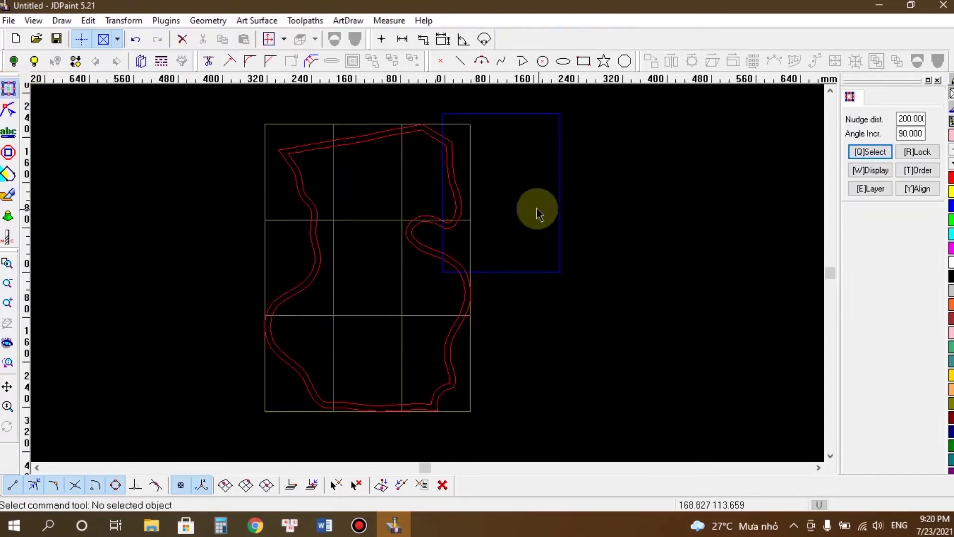
Step: Show the panel model in Shaded (OpenGL) display and fit the whole model in view
scroll(442, 200, "down", 2)
scroll(443, 200, "up", 2)
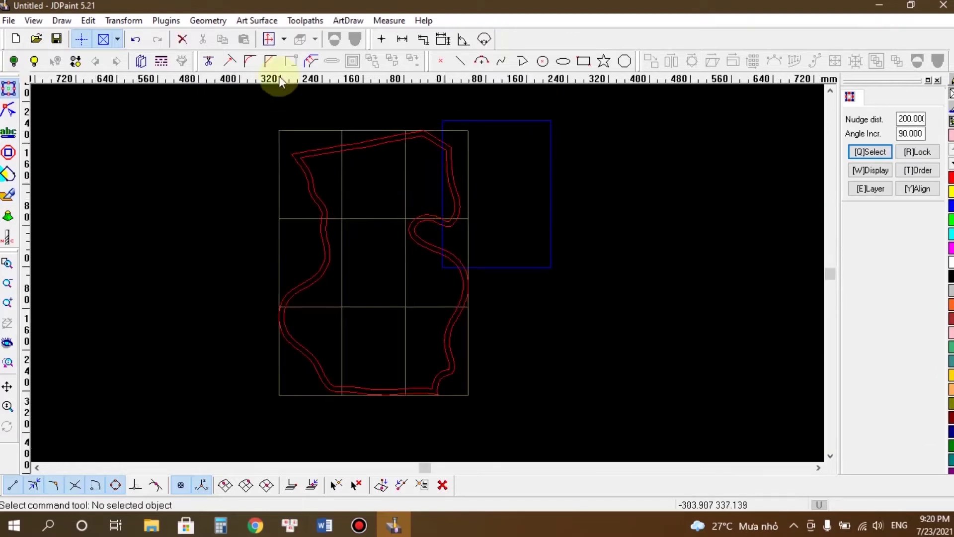
left_click(283, 39)
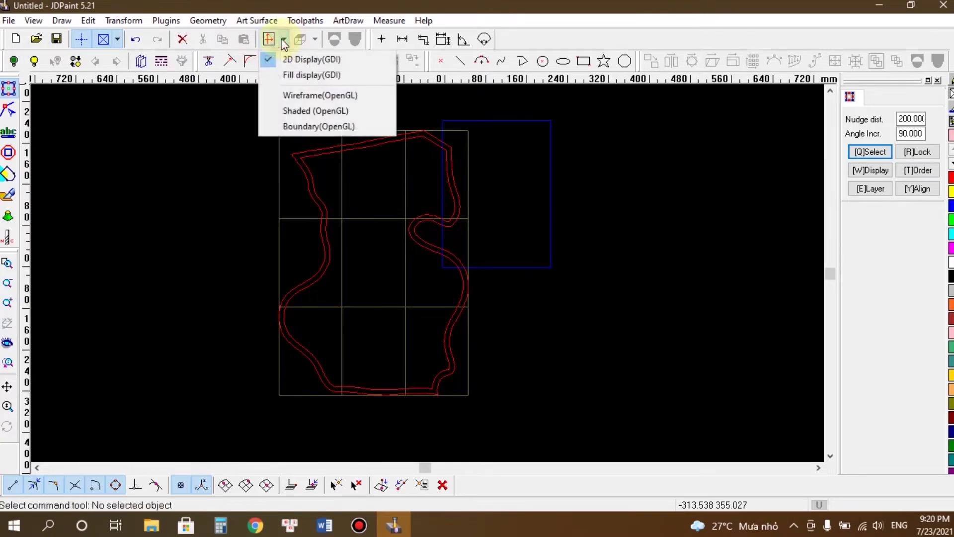
left_click(292, 111)
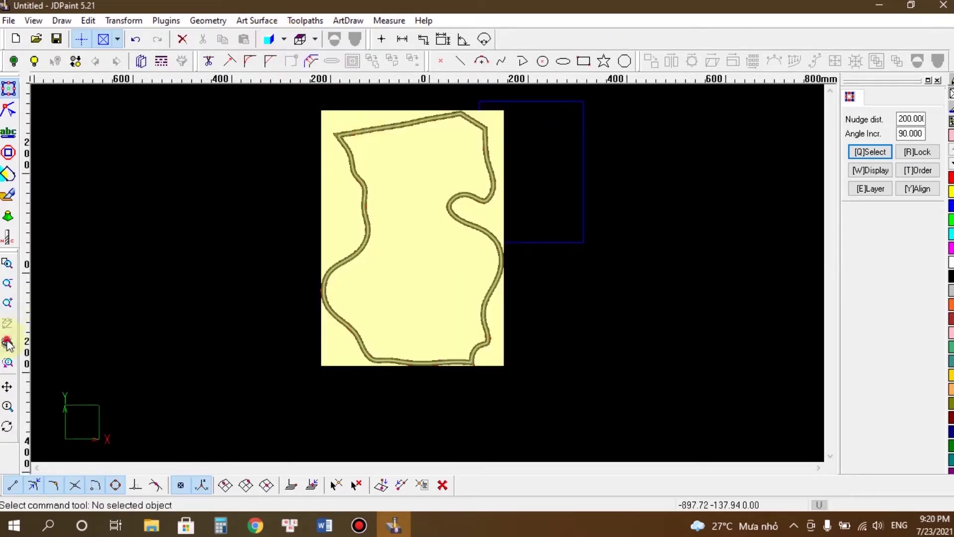
left_click(7, 343)
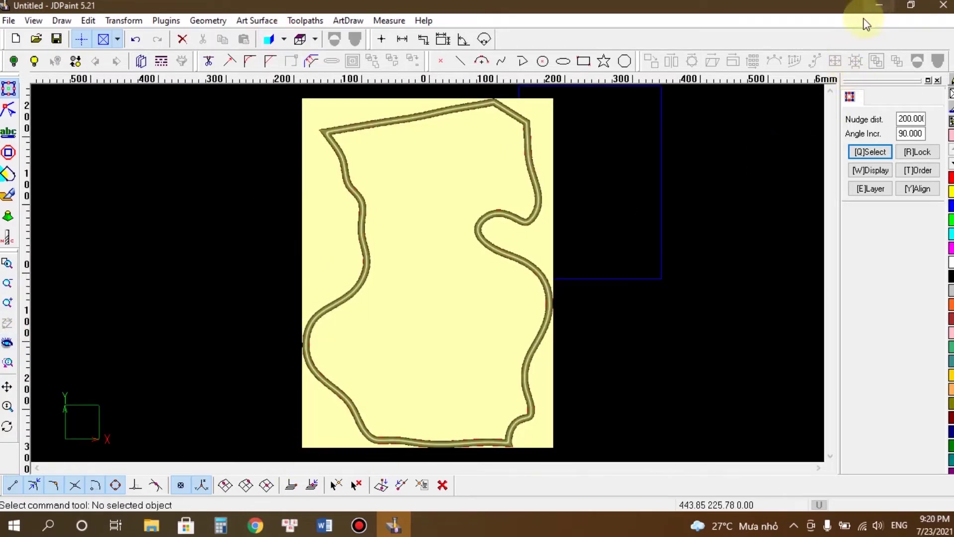
Step: Switch to Chrome, go to maufree.vn and open its tranh (picture) category to look through the carving designs
left_click(888, 7)
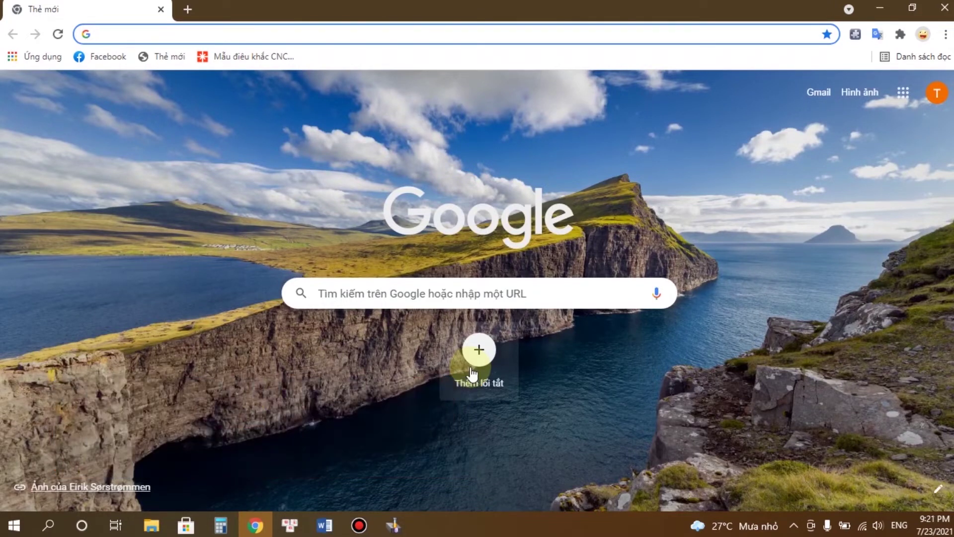
left_click(151, 34)
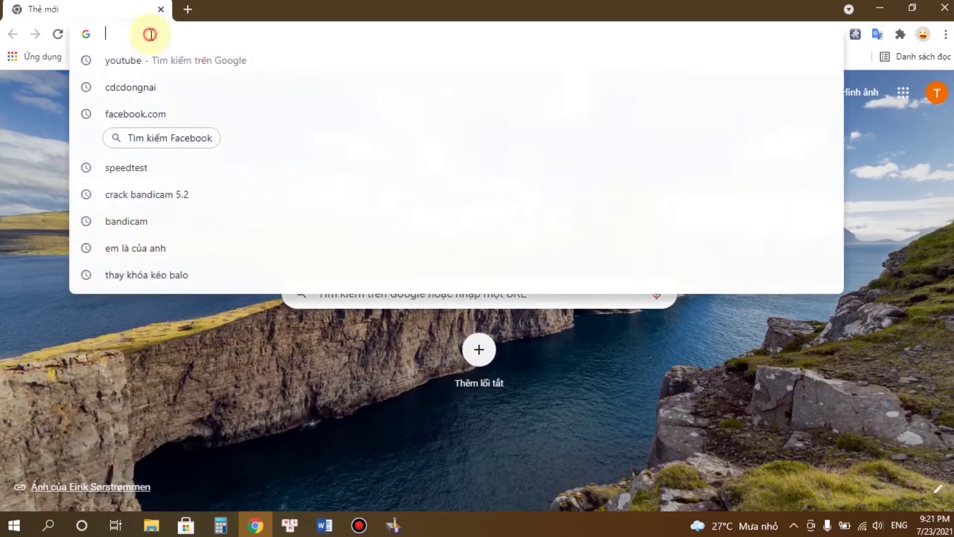
type("maufree")
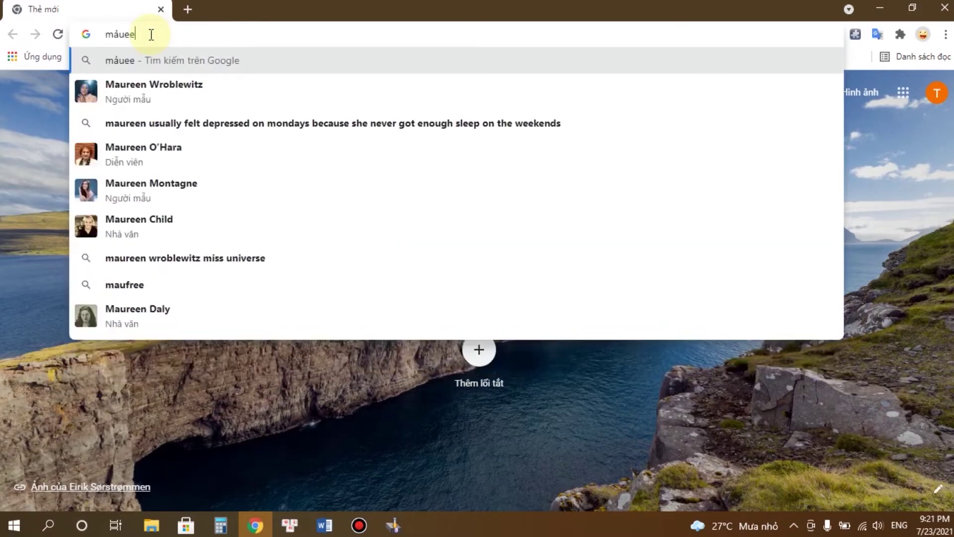
type(".vn")
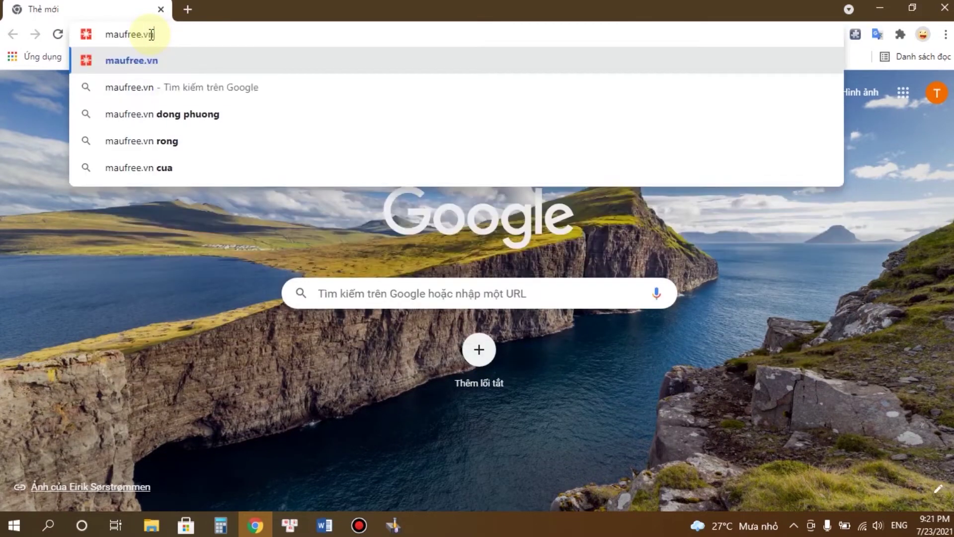
key("Return")
scroll(300, 177, "down", 15)
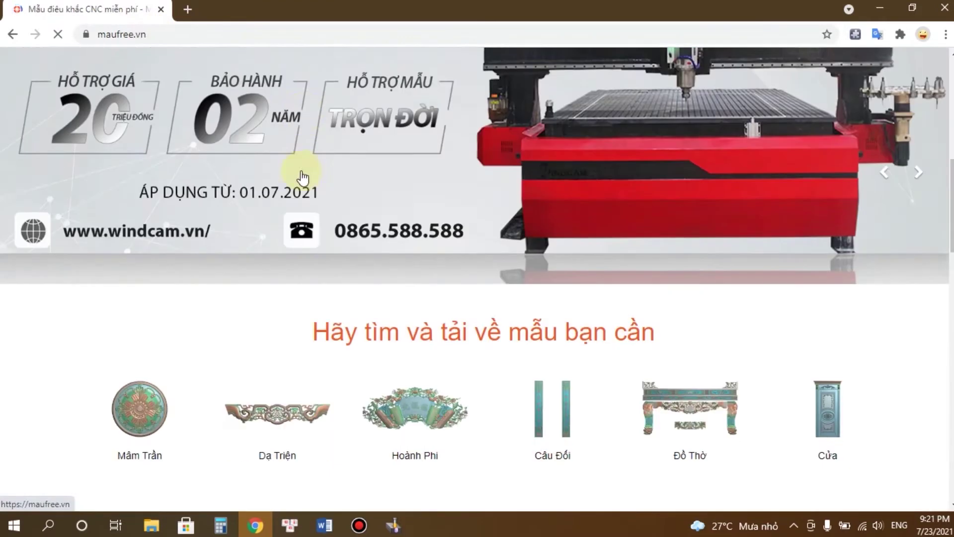
scroll(115, 261, "up", 1)
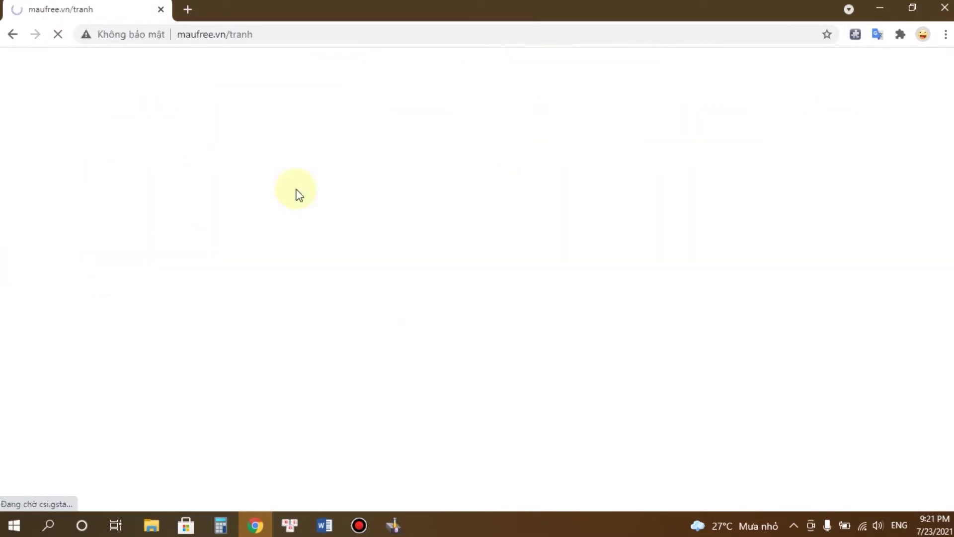
scroll(294, 192, "down", 15)
scroll(296, 192, "down", 2)
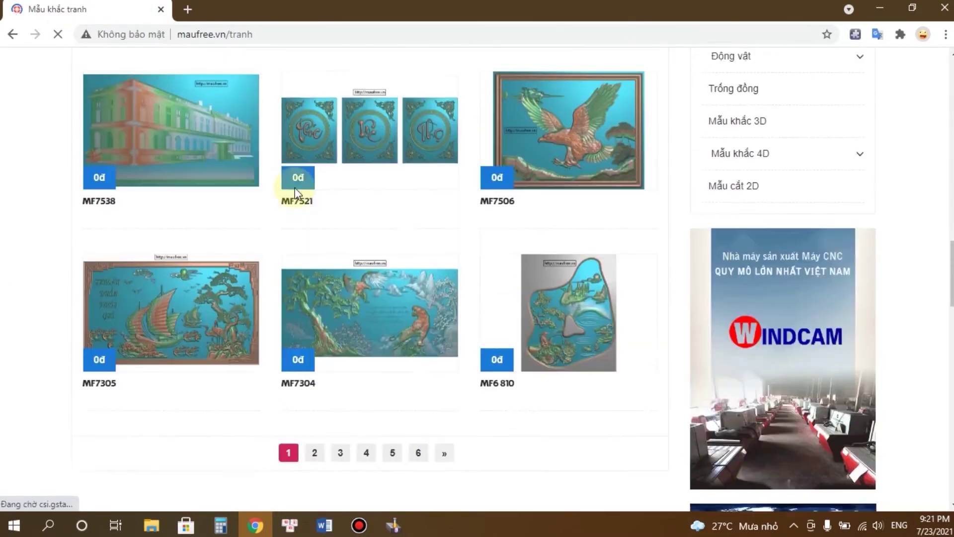
Step: Open the MF6810 design page and follow its download link to the Google Drive archive
left_click(591, 330)
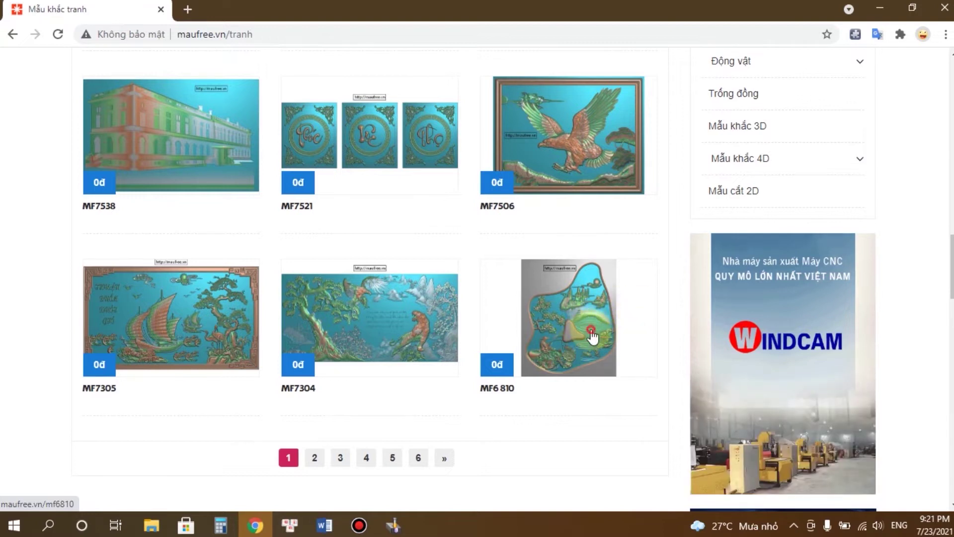
scroll(312, 251, "down", 10)
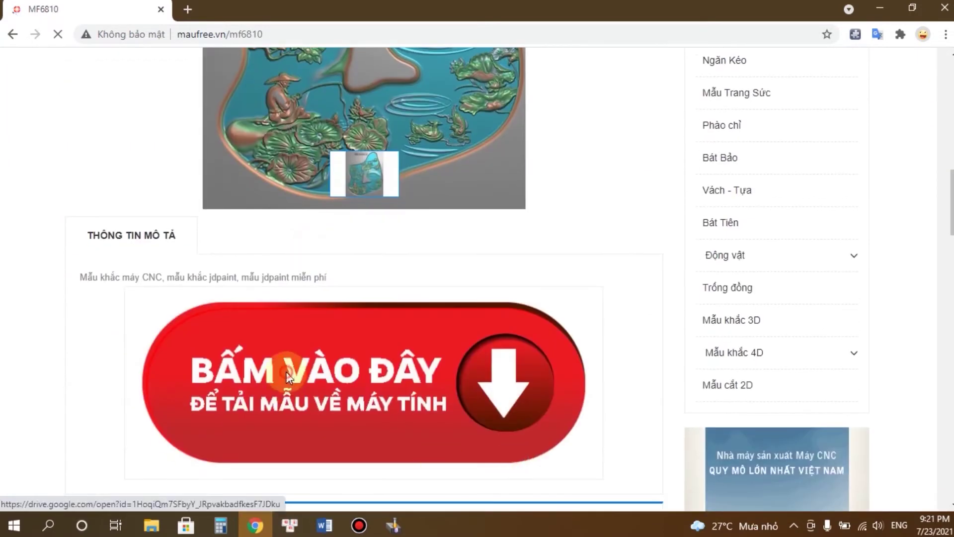
left_click(288, 377)
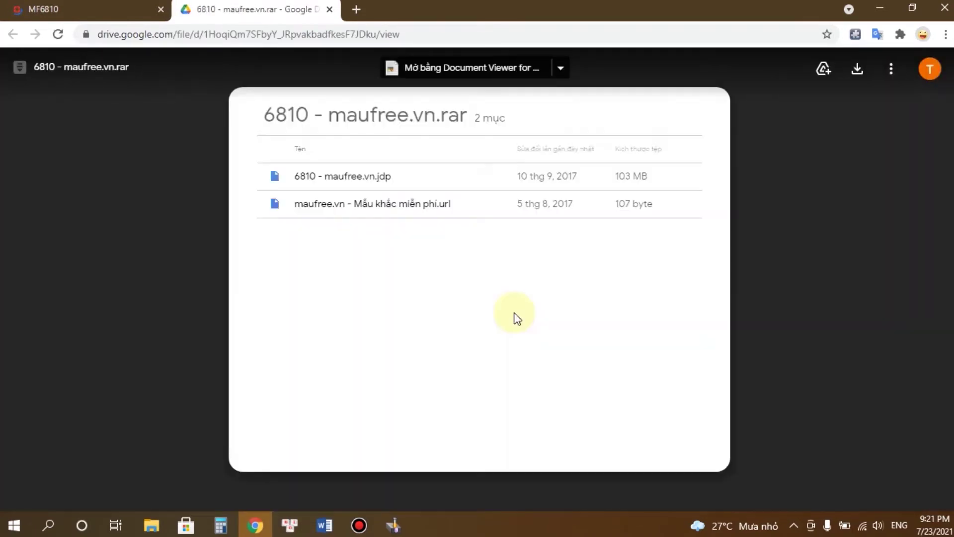
left_click(858, 72)
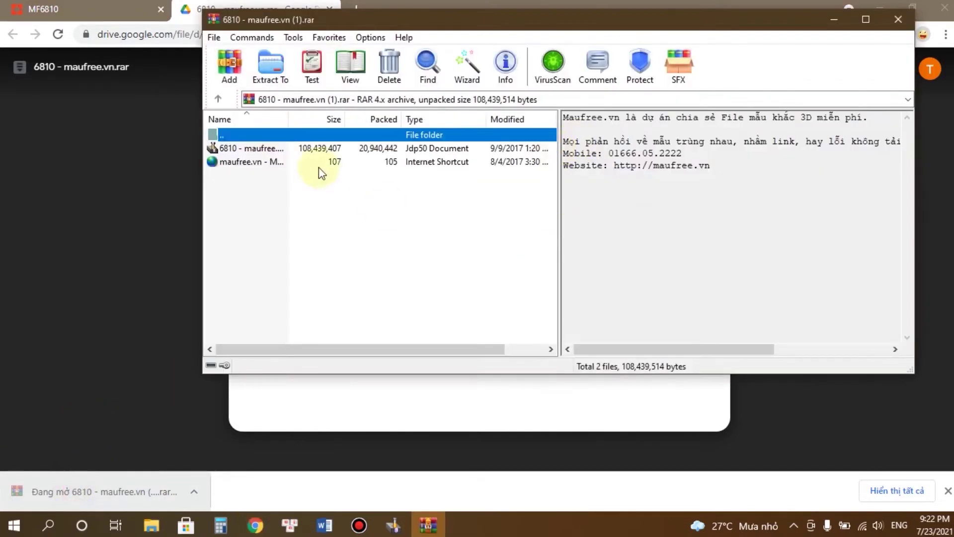
double_click(234, 148)
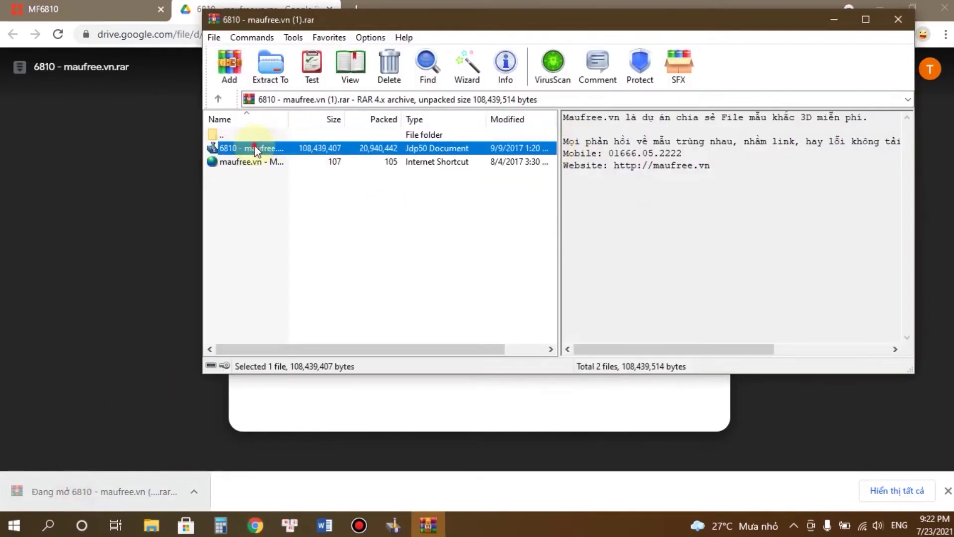
left_click(894, 26)
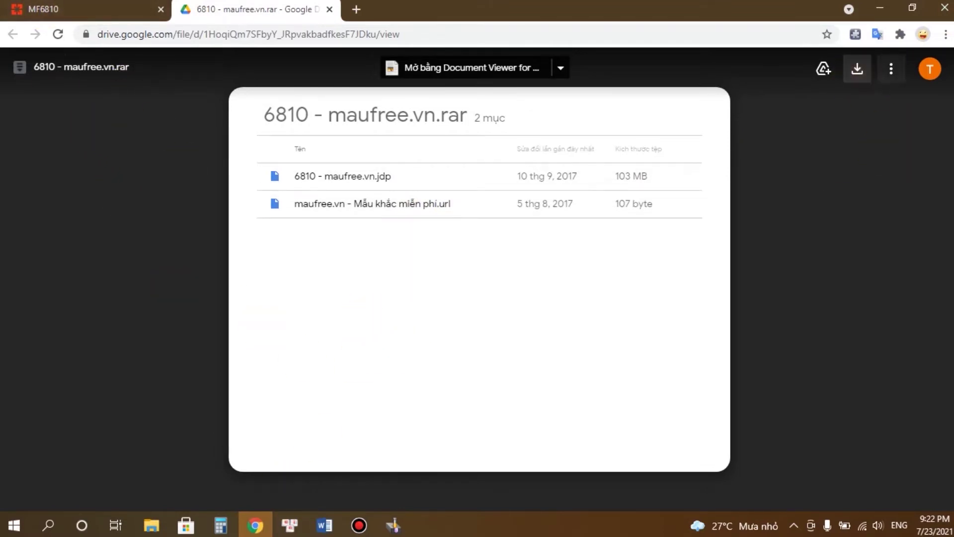
Step: Download the 6810 - maufree.vn.rar archive and open its 6810 - maufree.vn.jdp file in JDPaint
left_click(856, 72)
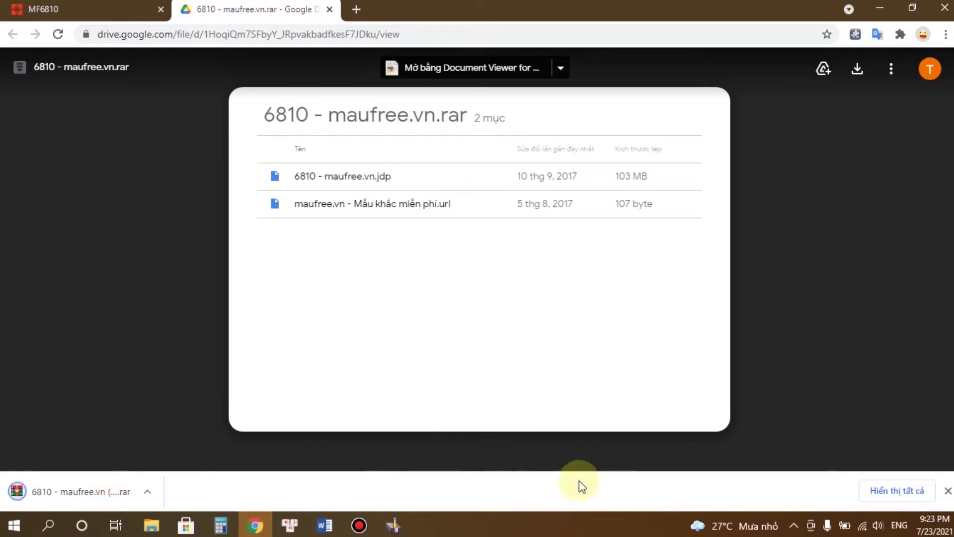
left_click(57, 486)
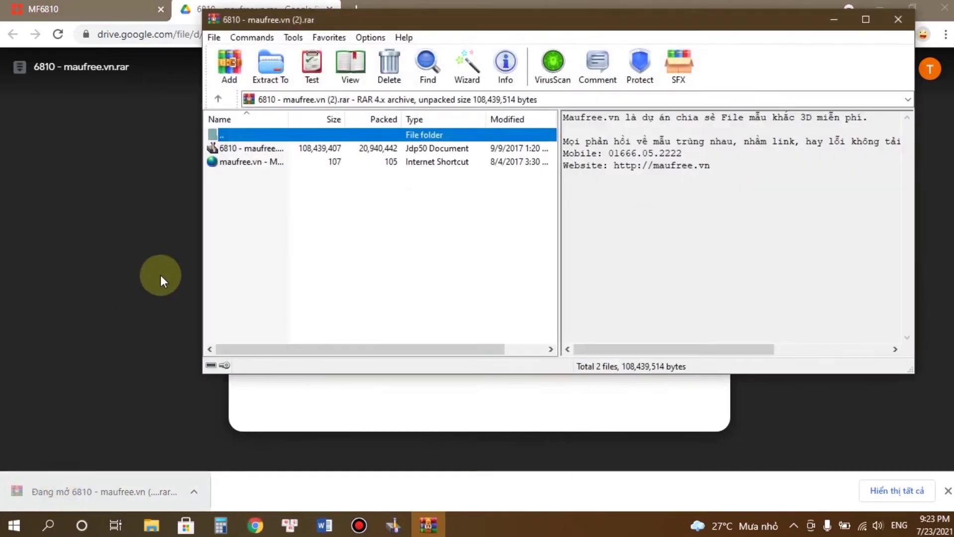
double_click(286, 149)
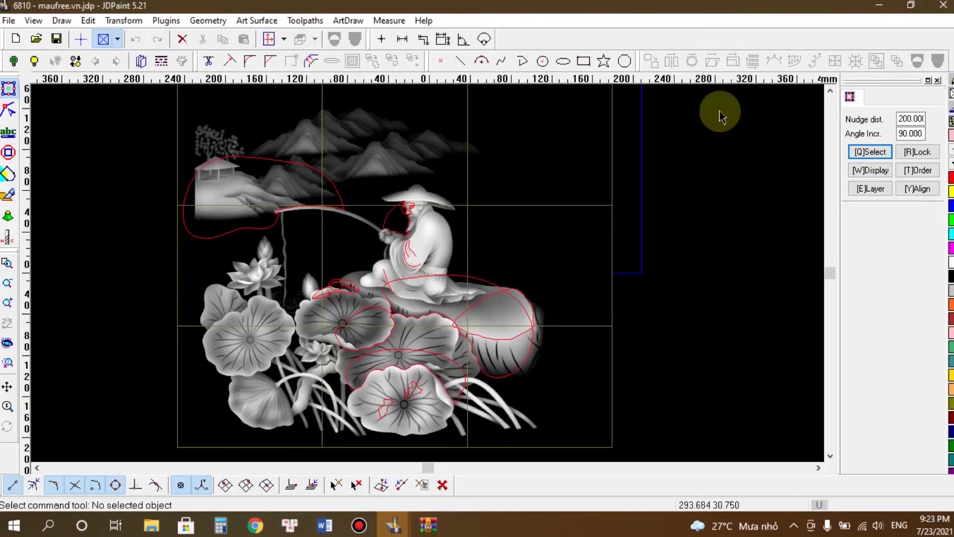
Step: Close the archive window and the path warning, and return to the 6810 - maufree.vn.jdp drawing with all objects in view
left_click(879, 5)
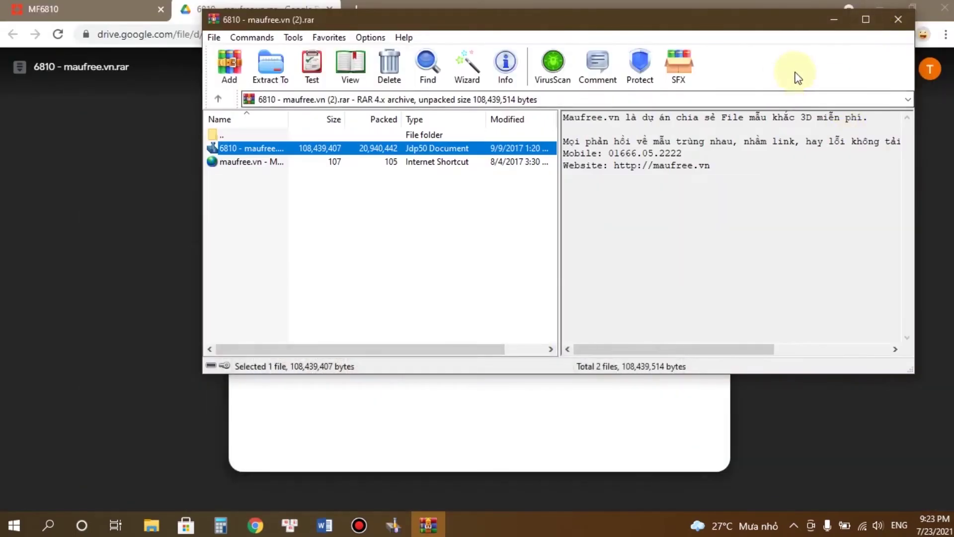
left_click(898, 19)
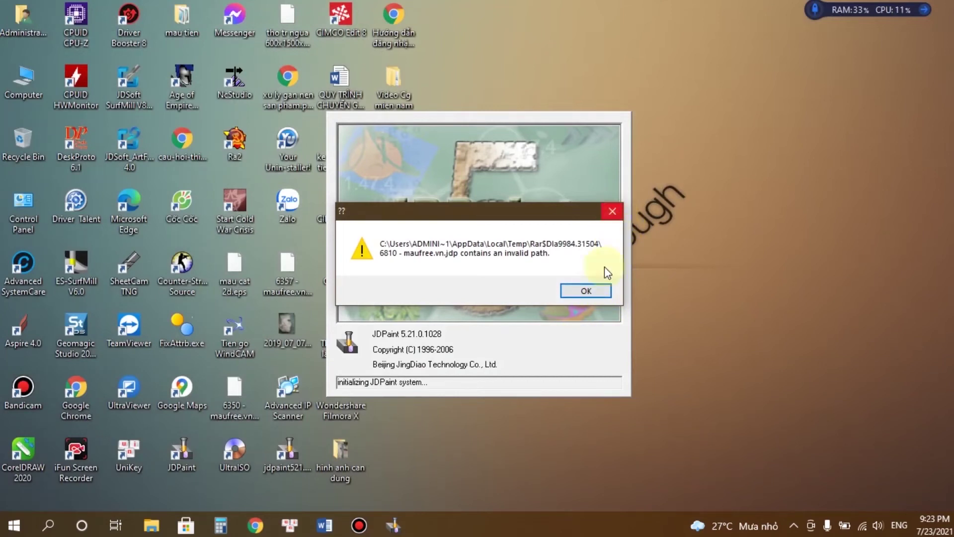
left_click(611, 210)
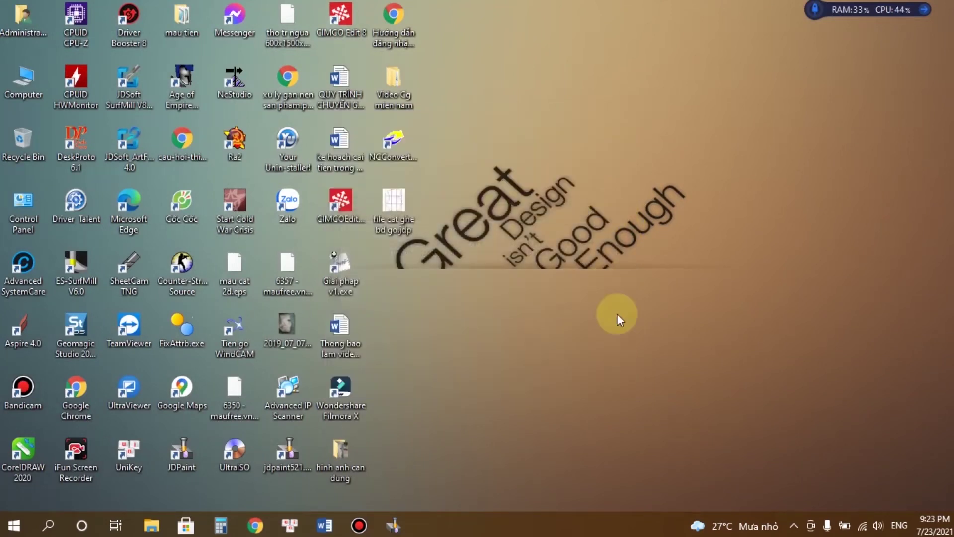
mouse_move(393, 525)
left_click(475, 471)
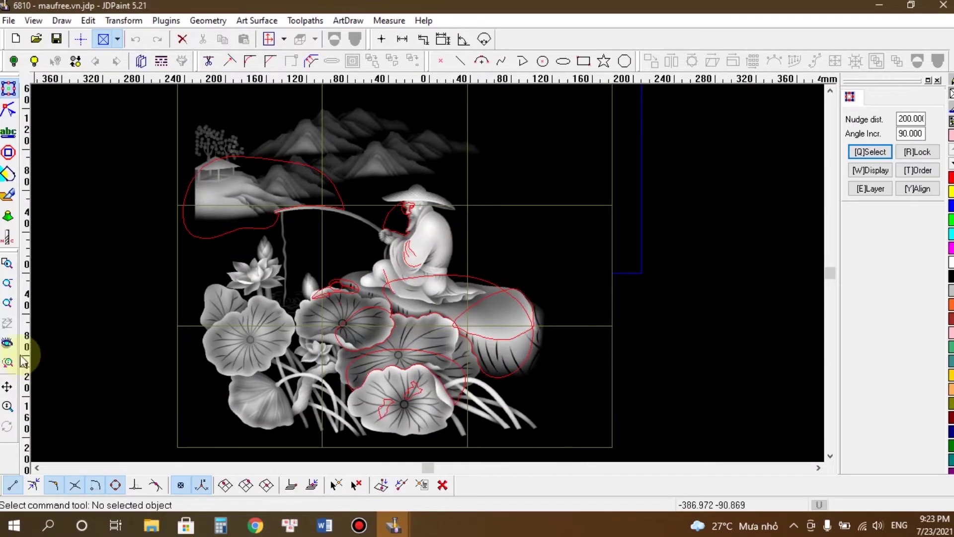
left_click(7, 341)
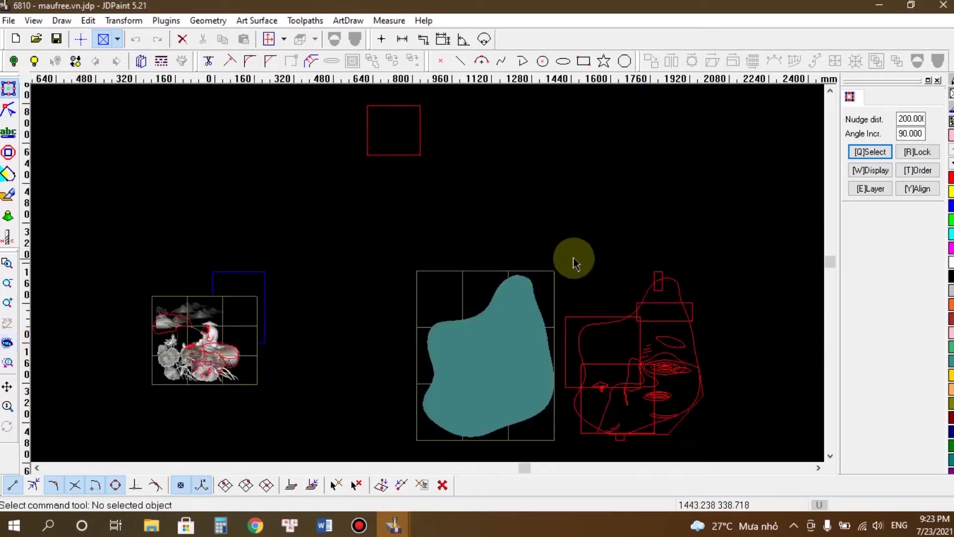
Step: Move the fisherman-and-lotus relief and the large face panel relief away from their curves into the empty area above, and deselect them
left_click(245, 302)
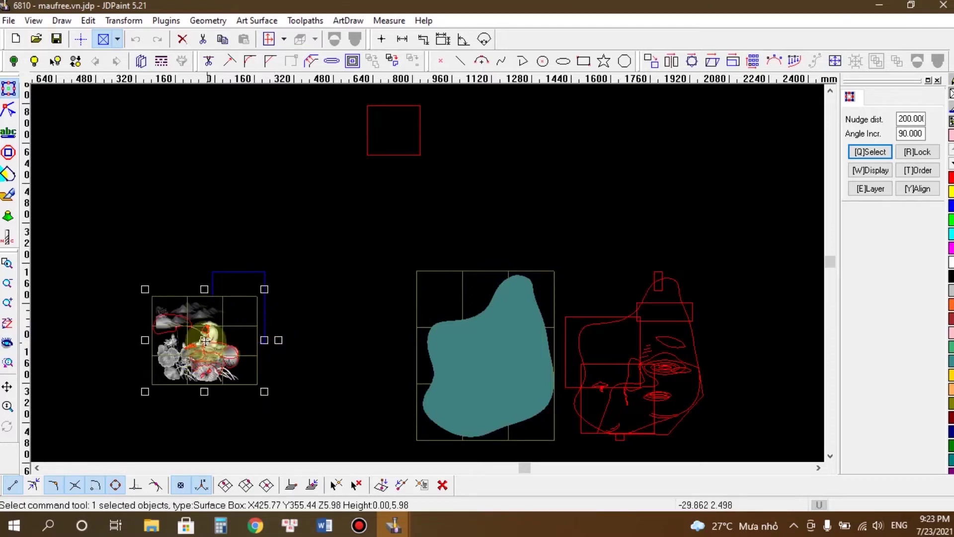
left_click_drag(205, 341, 209, 184)
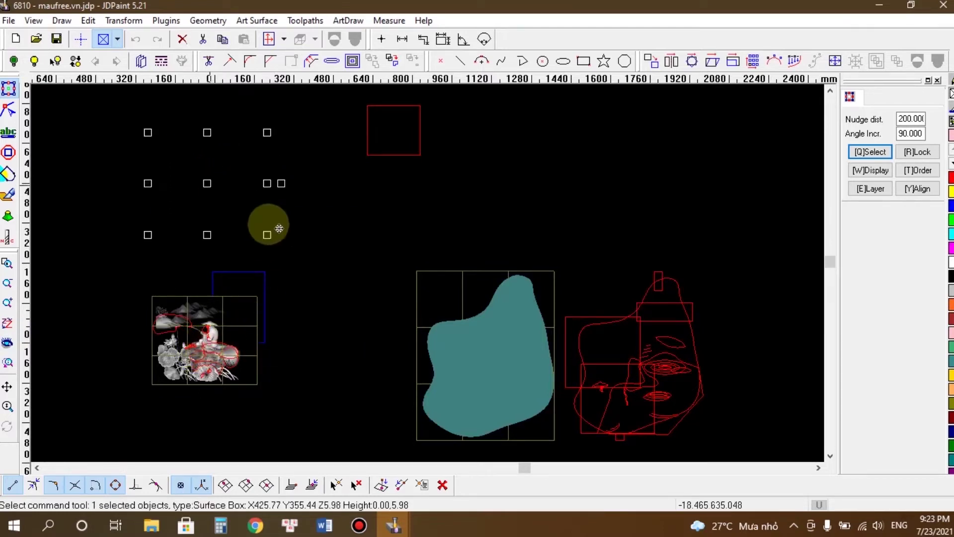
left_click(433, 281)
left_click_drag(484, 357, 78, 183)
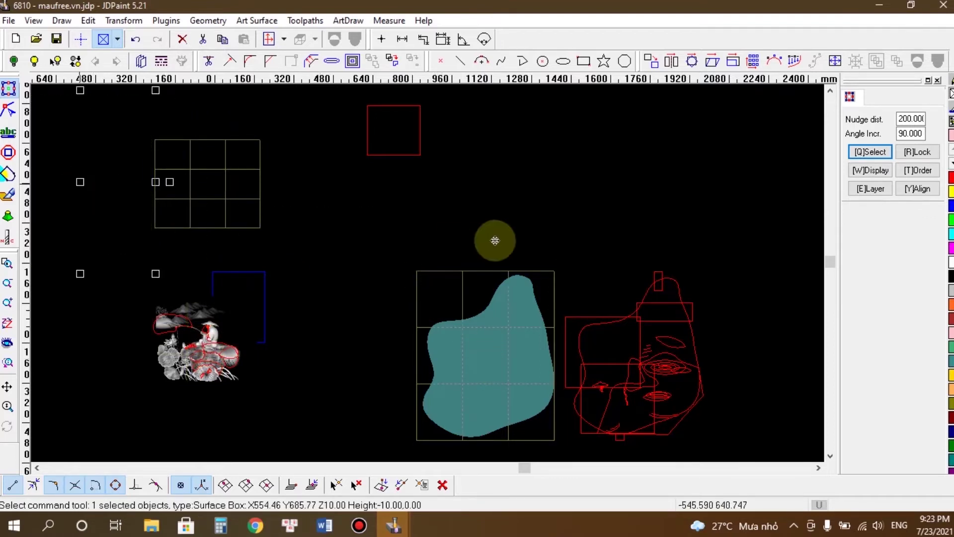
left_click_drag(738, 452, 723, 419)
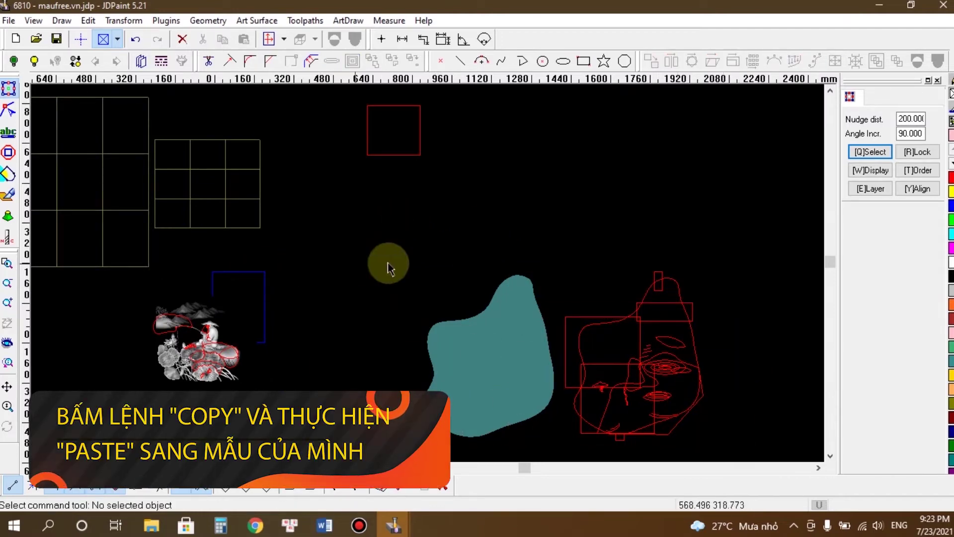
Step: Select the two relief surfaces that were moved aside and copy them to the clipboard
scroll(392, 261, "down", 2)
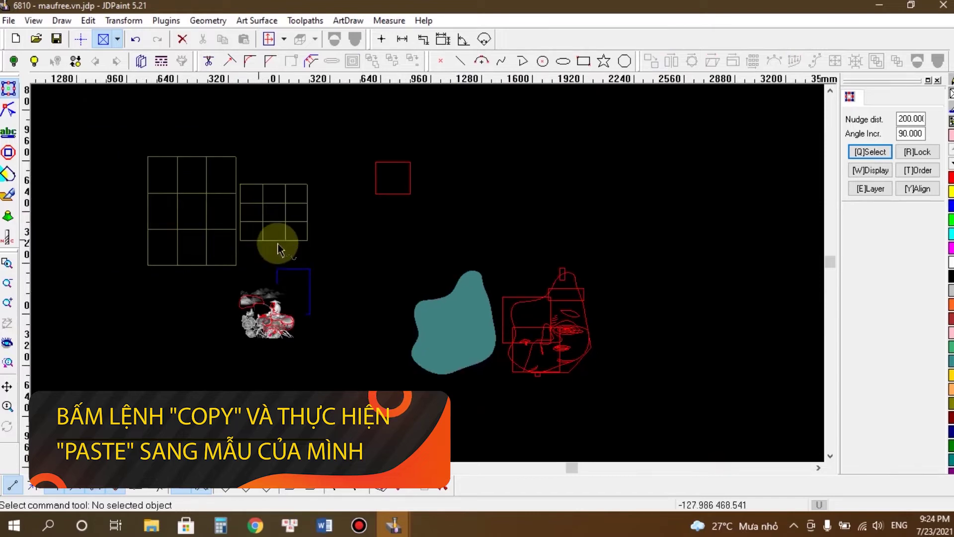
left_click_drag(323, 272, 112, 127)
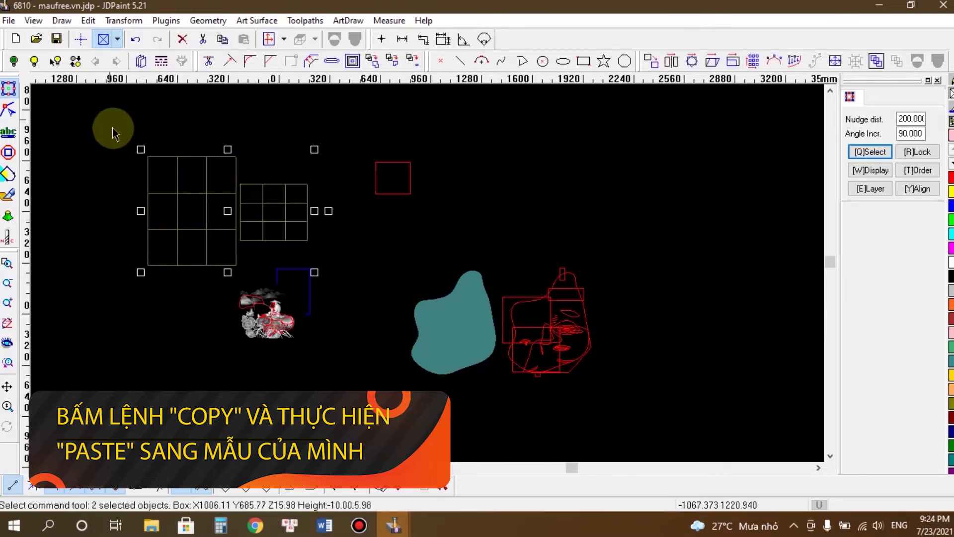
left_click(223, 39)
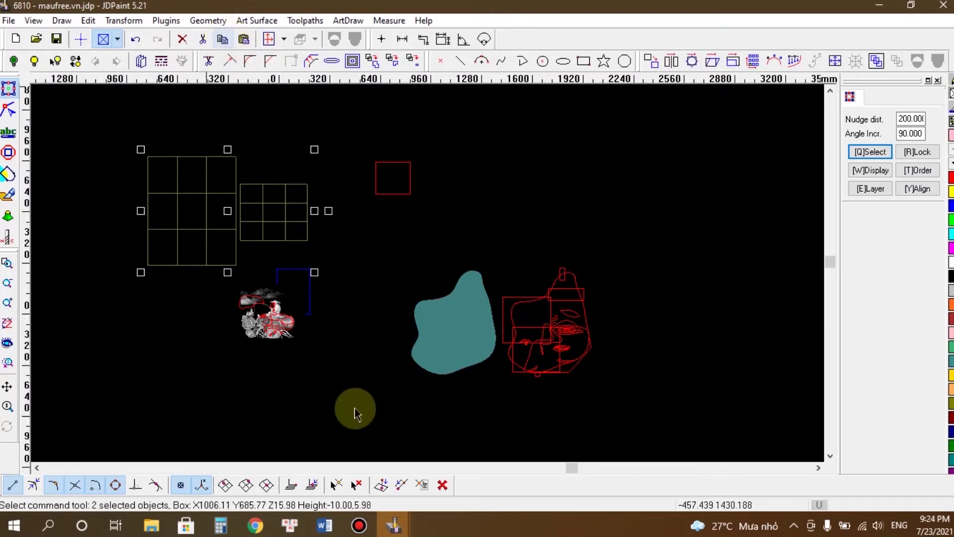
Step: Switch to the Untitled panel drawing and paste the two copied relief surfaces into it
mouse_move(396, 525)
left_click(318, 480)
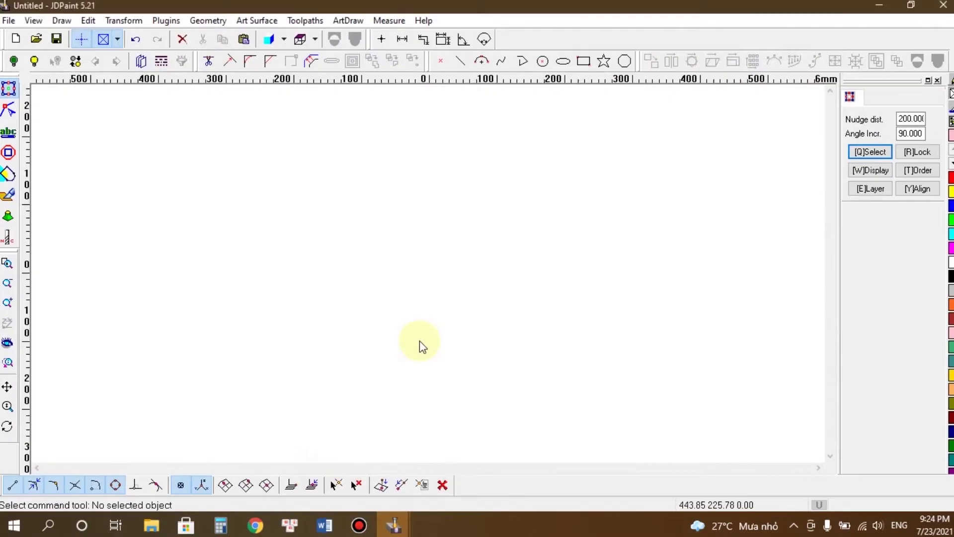
scroll(502, 256, "down", 2)
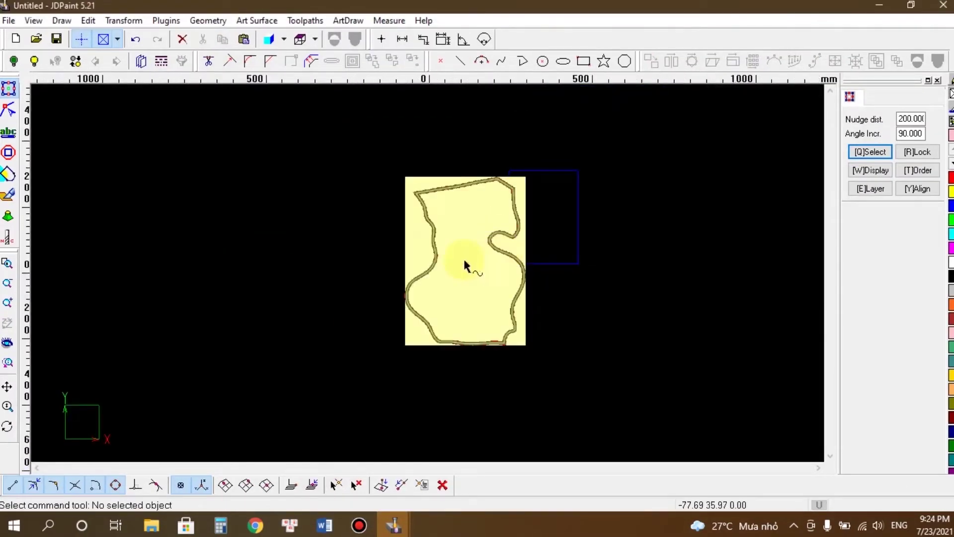
left_click(244, 40)
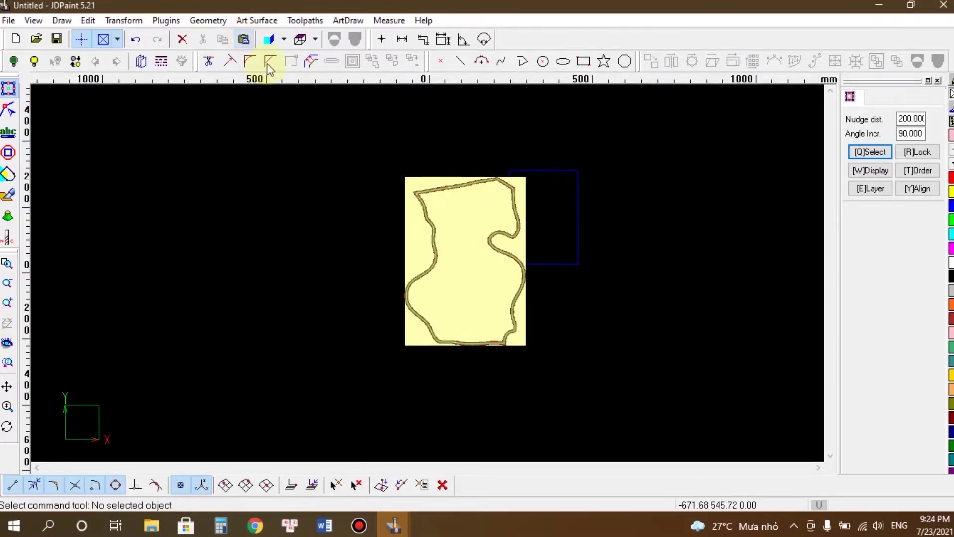
Step: Paste the two copied relief surfaces above the bordered panel and deselect them
left_click(244, 40)
scroll(298, 268, "down", 2)
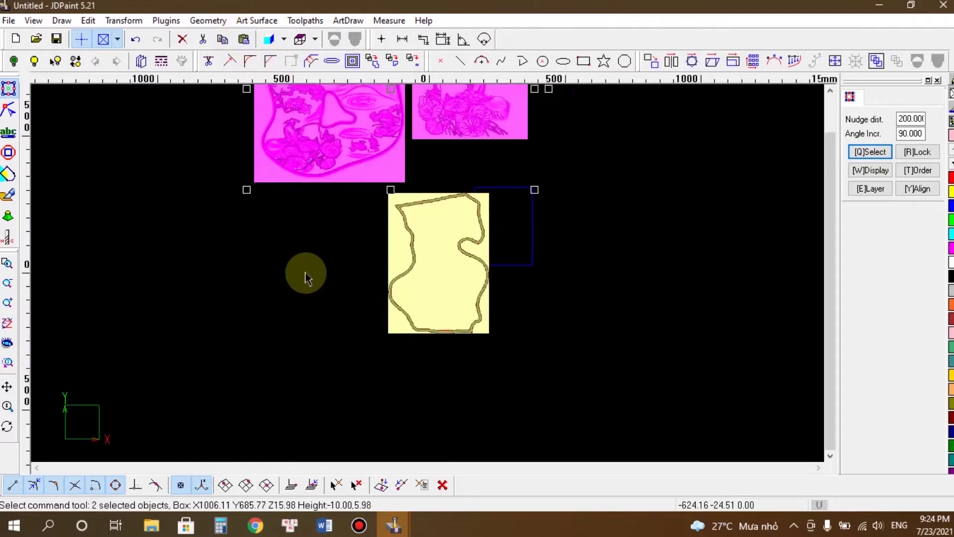
left_click(500, 208)
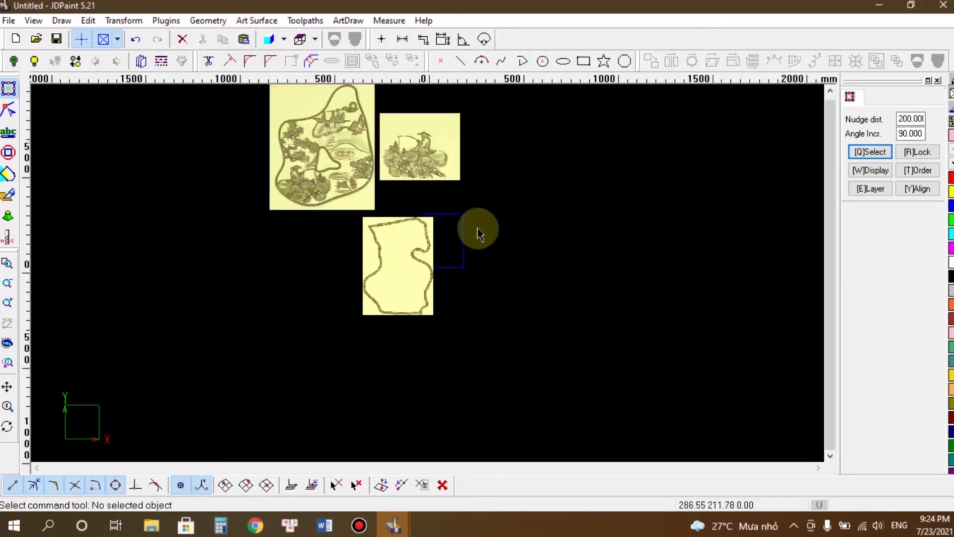
Step: Switch to the 6810 - maufree.vn.jdp drawing and close it without saving the changes
left_click(393, 525)
mouse_move(535, 422)
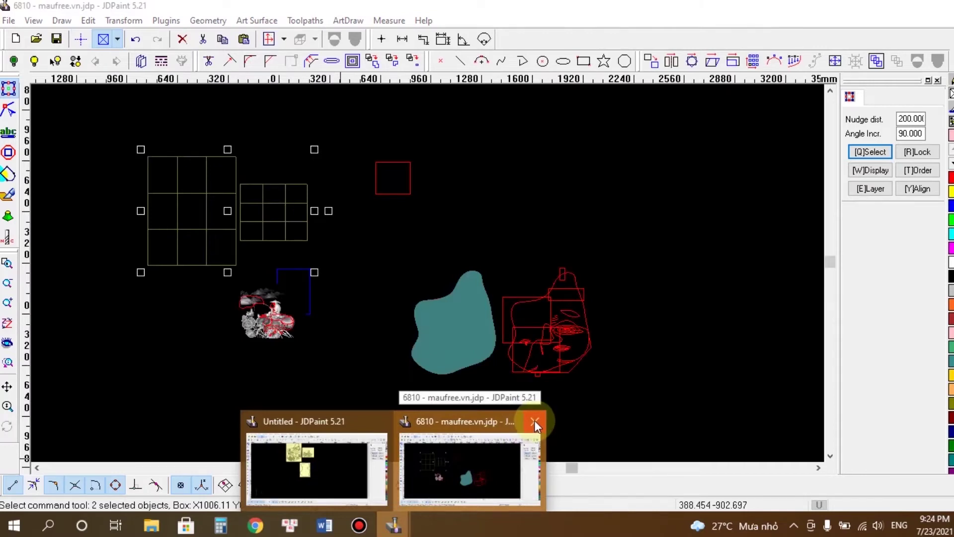
left_click(496, 440)
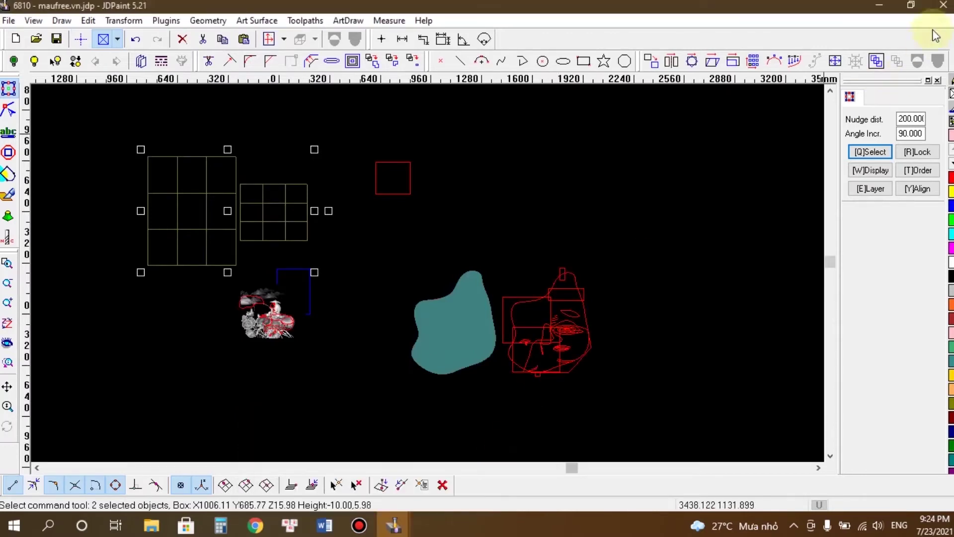
left_click(943, 6)
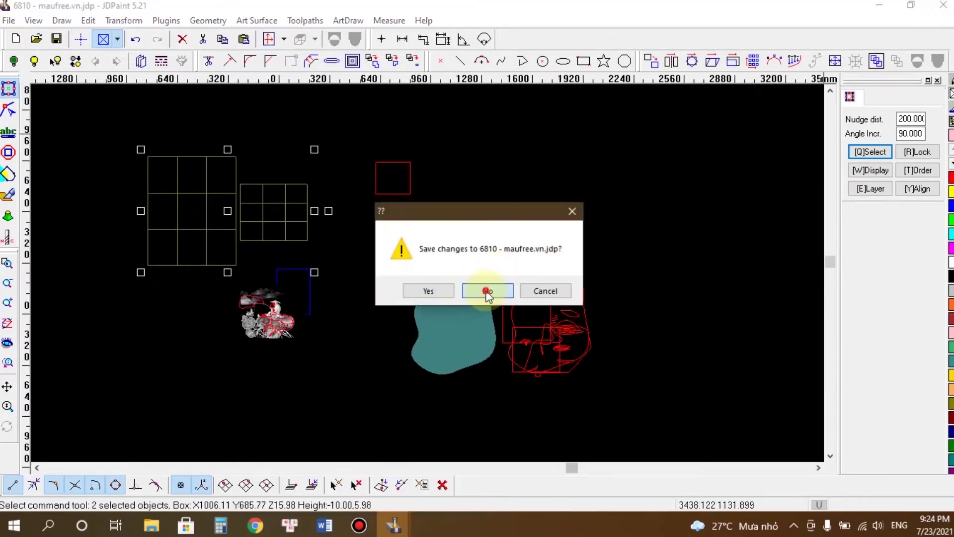
left_click(487, 293)
Step: Examine the face panel and fisherman reliefs against the bordered panel to decide which motifs to cut out and assemble
scroll(510, 282, "down", 3)
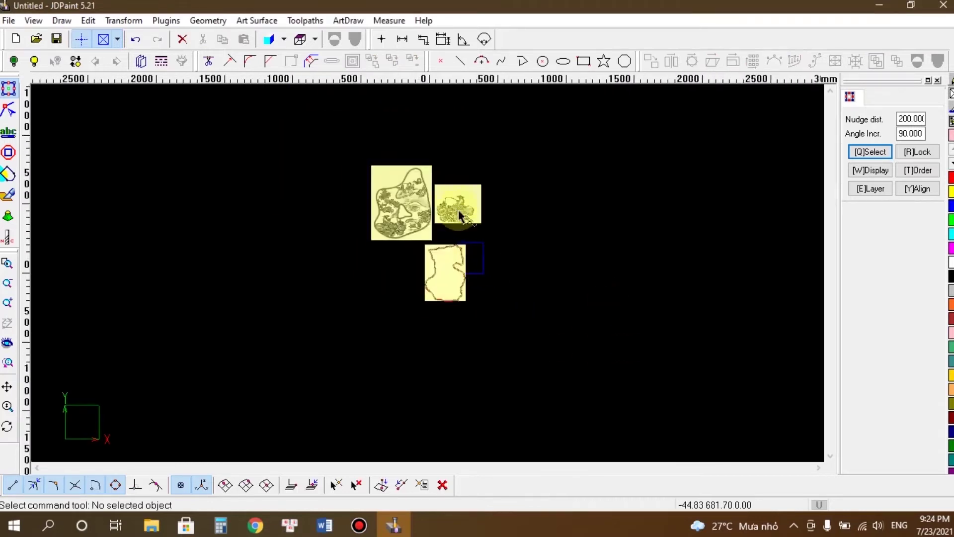
scroll(397, 250, "up", 3)
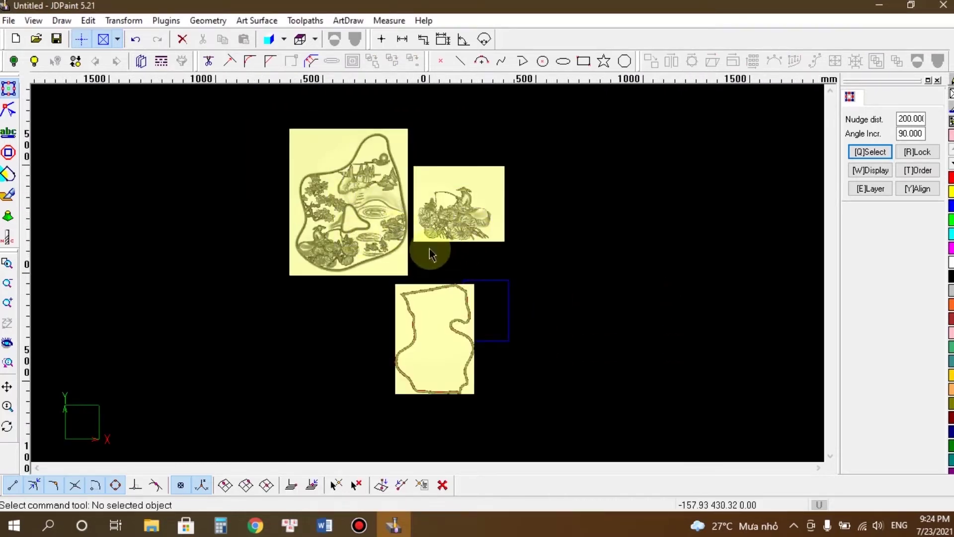
scroll(482, 335, "down", 2)
scroll(415, 291, "up", 2)
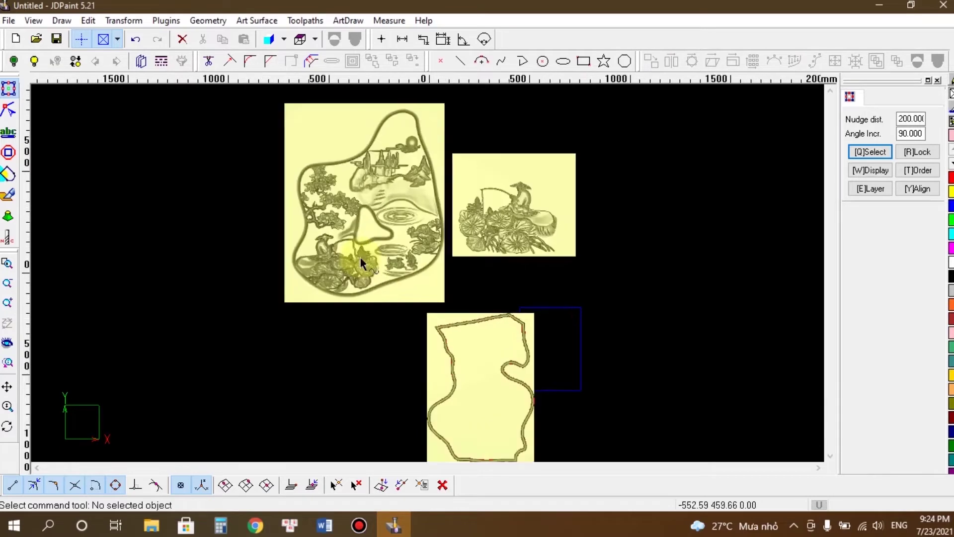
scroll(358, 260, "down", 1)
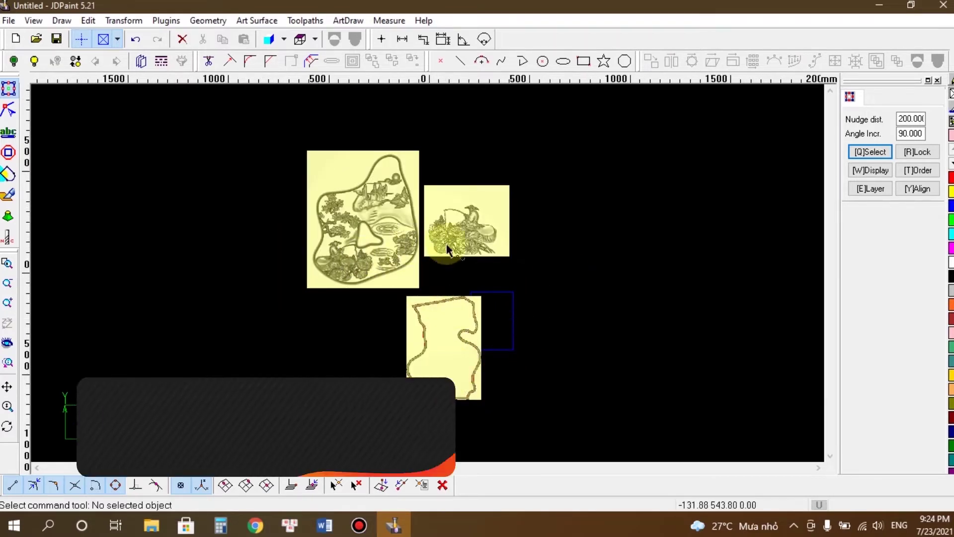
scroll(358, 244, "up", 2)
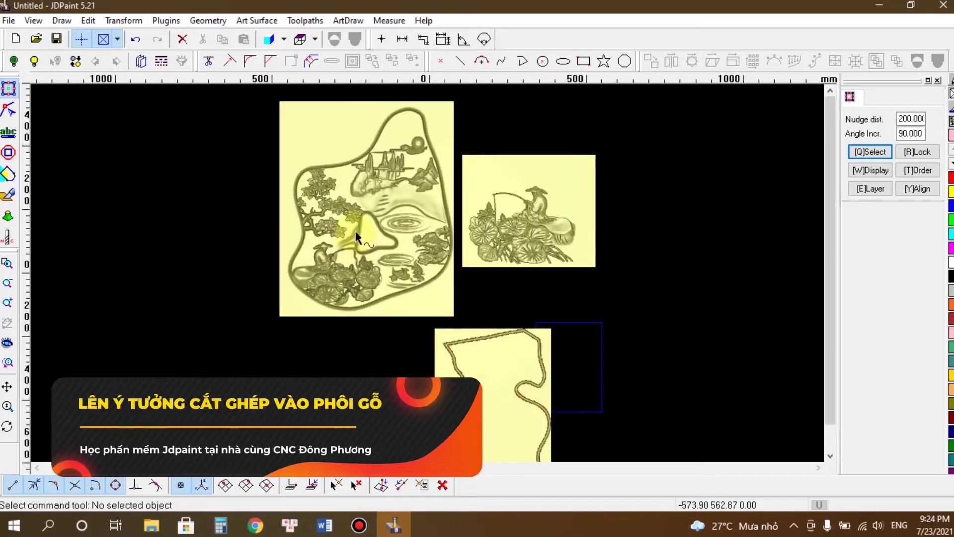
scroll(338, 209, "down", 2)
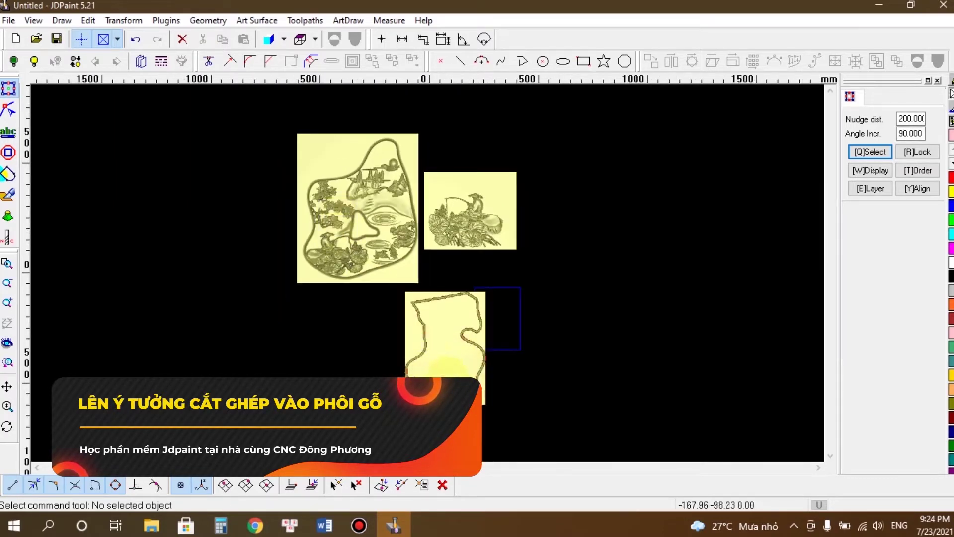
scroll(505, 378, "up", 2)
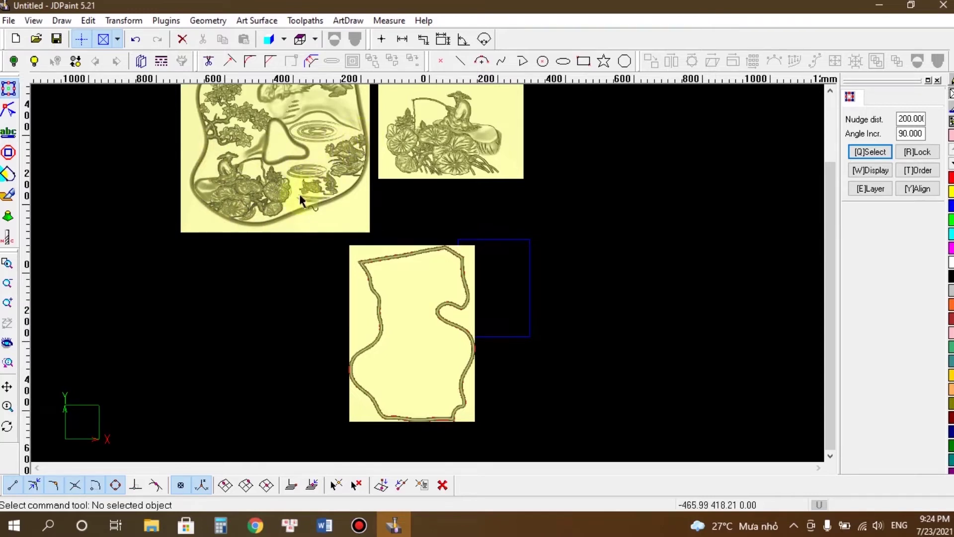
scroll(330, 273, "down", 2)
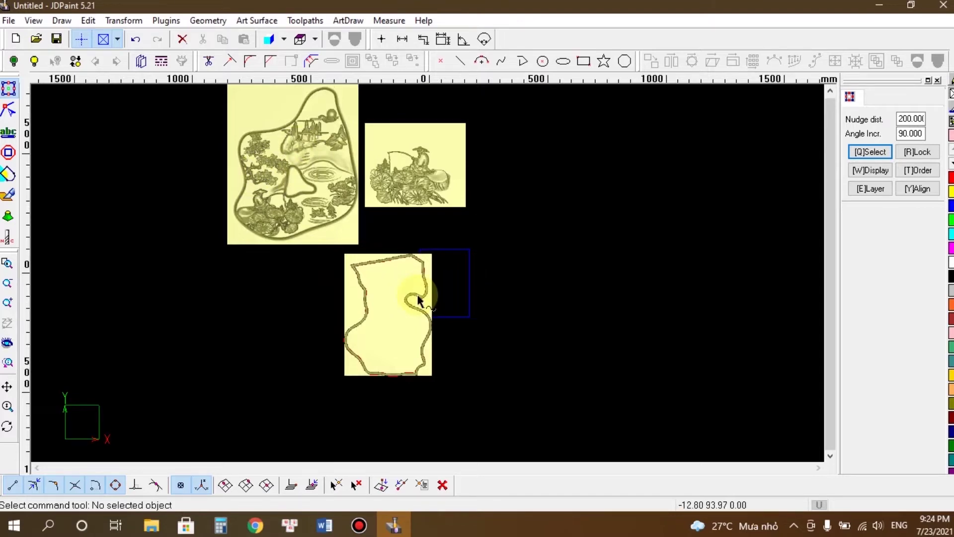
Step: Open the large face panel relief in virtual sculpting and shift its lowest Z level to the XOY plane
left_click(310, 154)
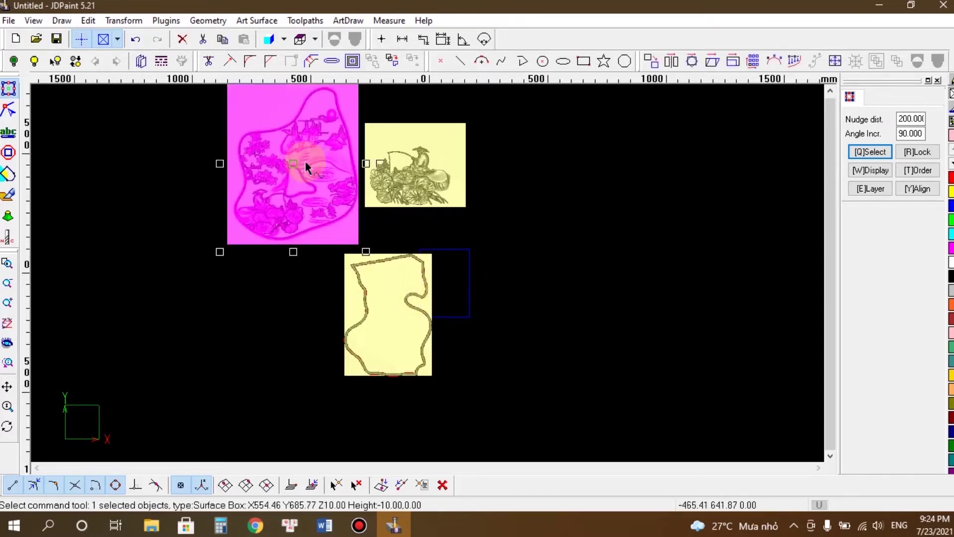
left_click(9, 195)
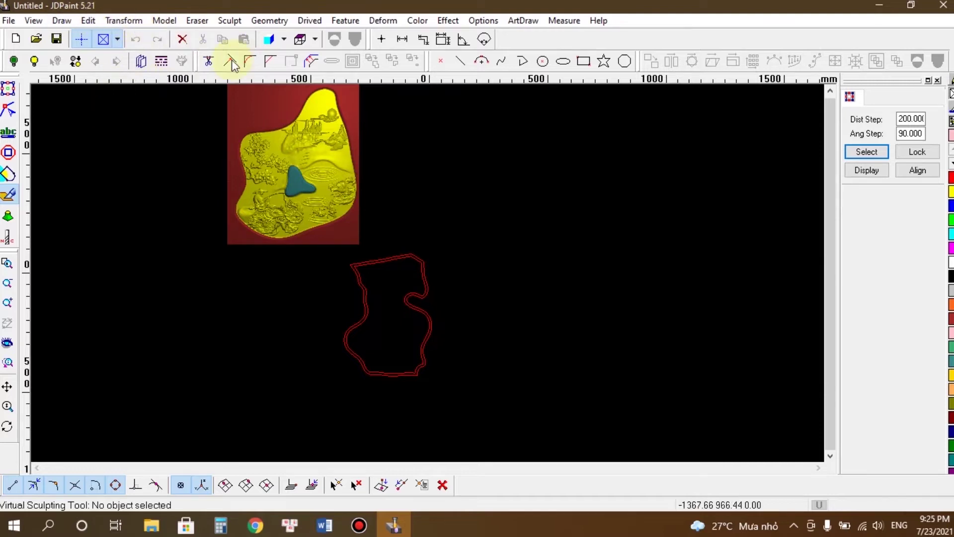
left_click(164, 20)
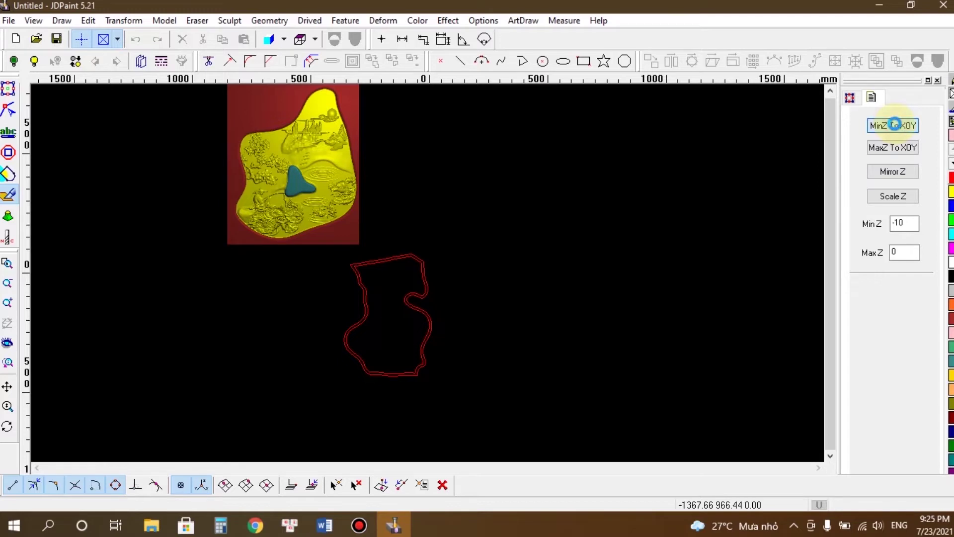
left_click(894, 126)
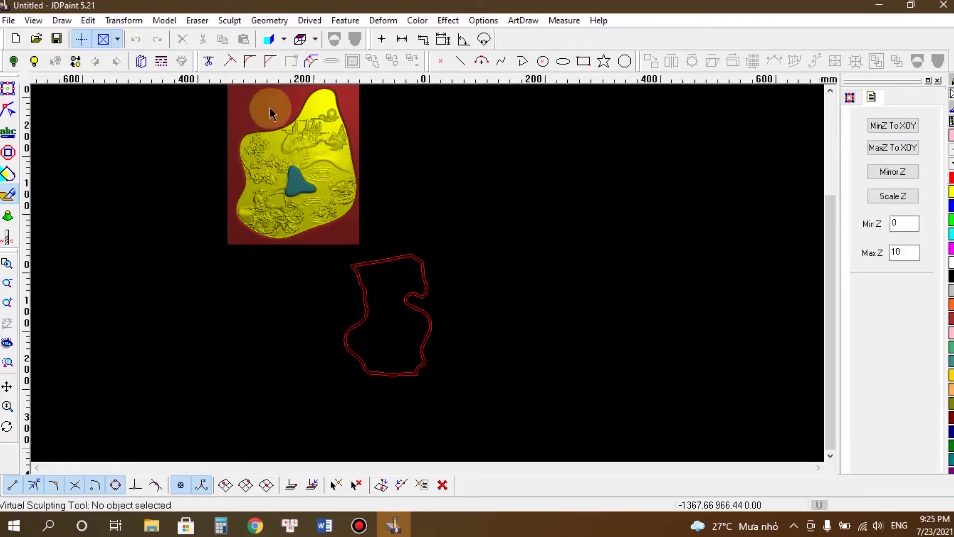
Step: Draw a rectangle about 285 mm wide around the fisherman and lotus leaves in the face panel's lower left part
scroll(283, 242, "up", 3)
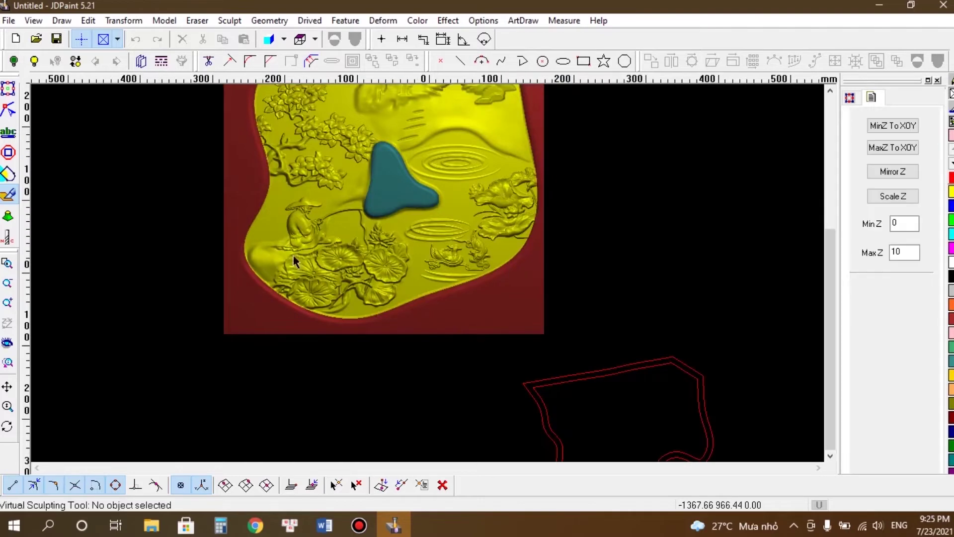
scroll(304, 254, "up", 1)
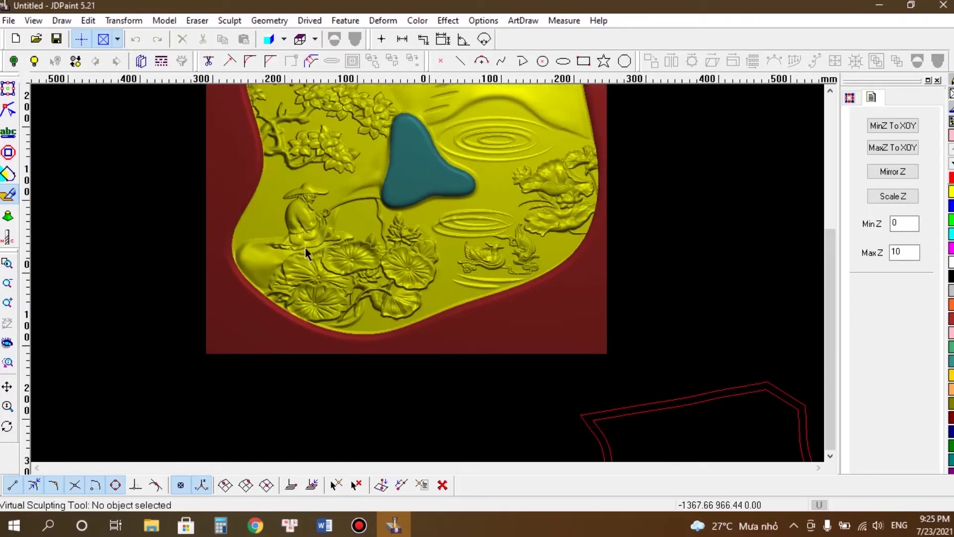
left_click(583, 61)
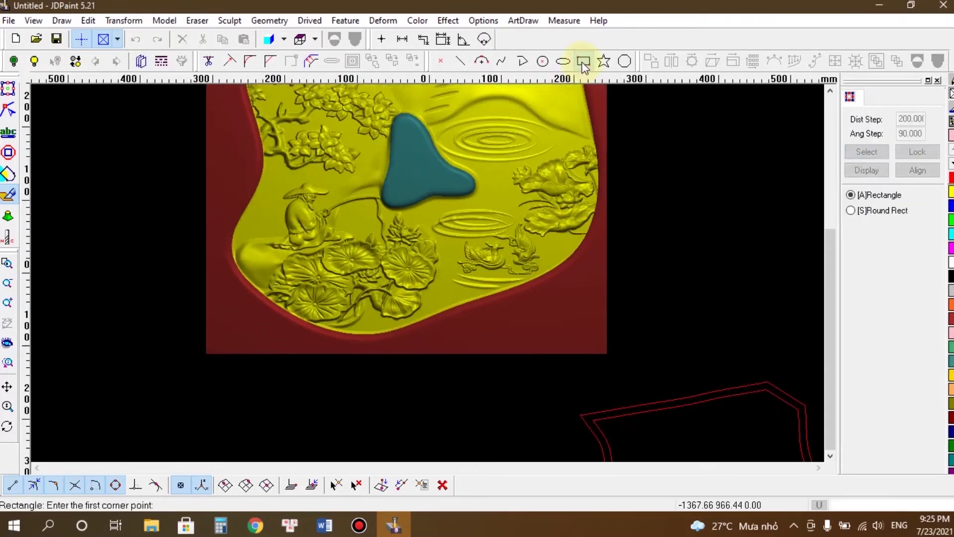
left_click(234, 173)
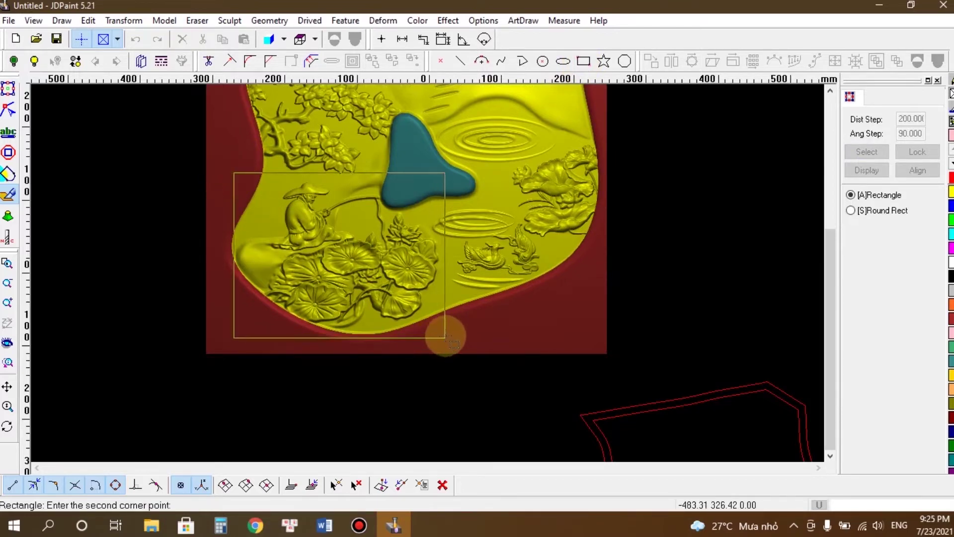
left_click(439, 327)
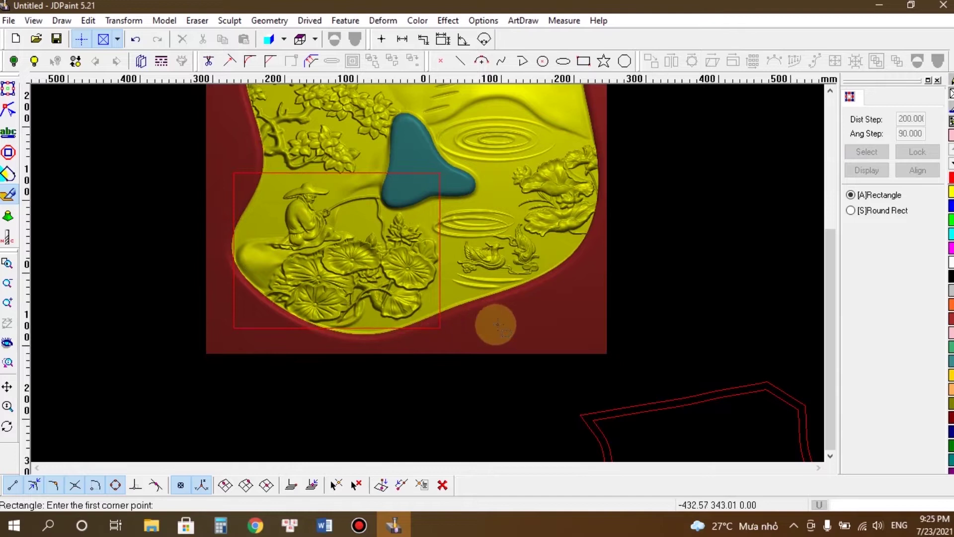
Step: Draw a rectangle around the pair of ducks and raise its upper edge, making it about 141 by 82 mm
scroll(504, 246, "up", 2)
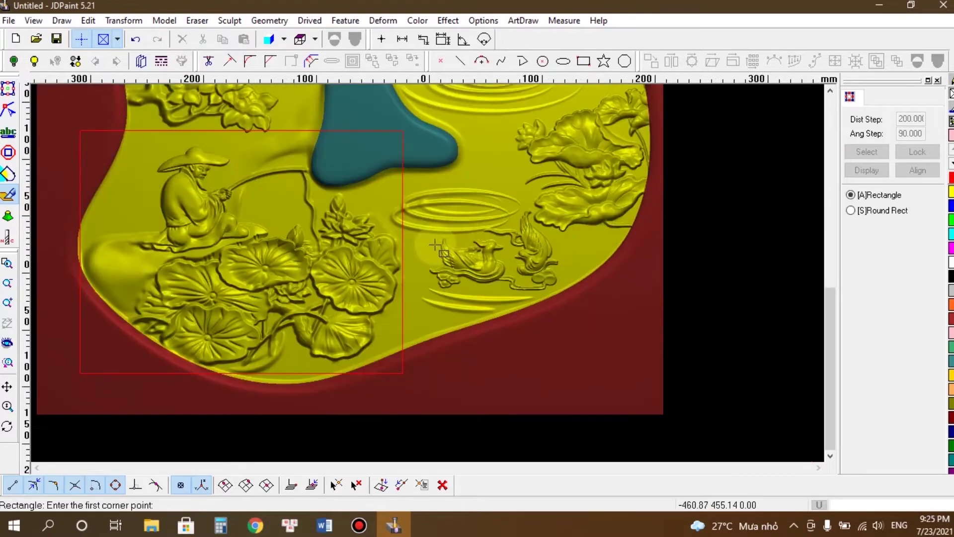
left_click(423, 223)
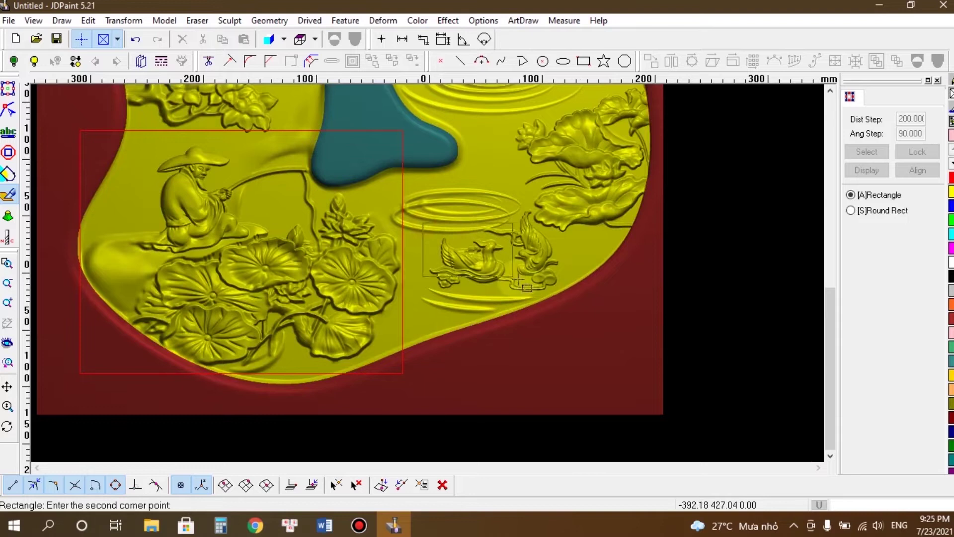
left_click(582, 299)
right_click(515, 242)
left_click_drag(502, 215, 504, 202)
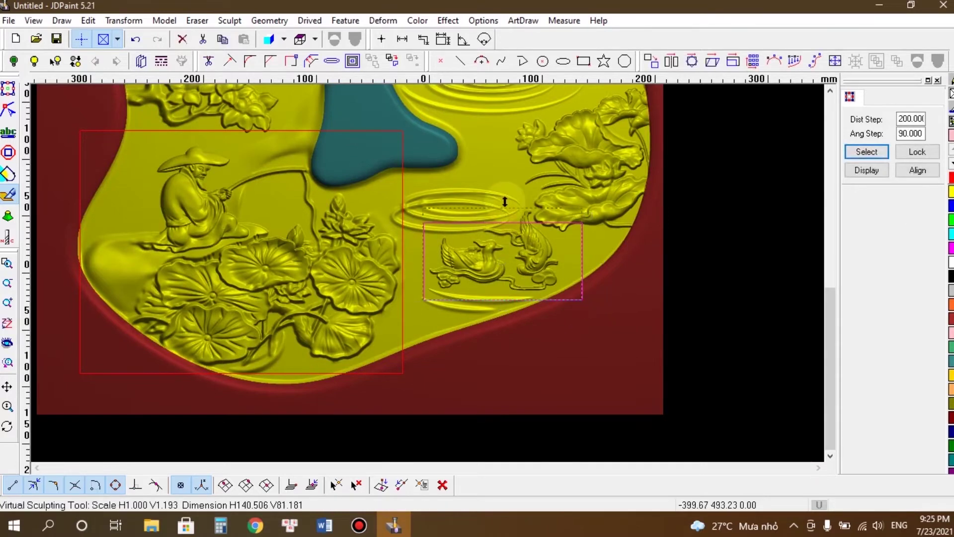
right_click(548, 338)
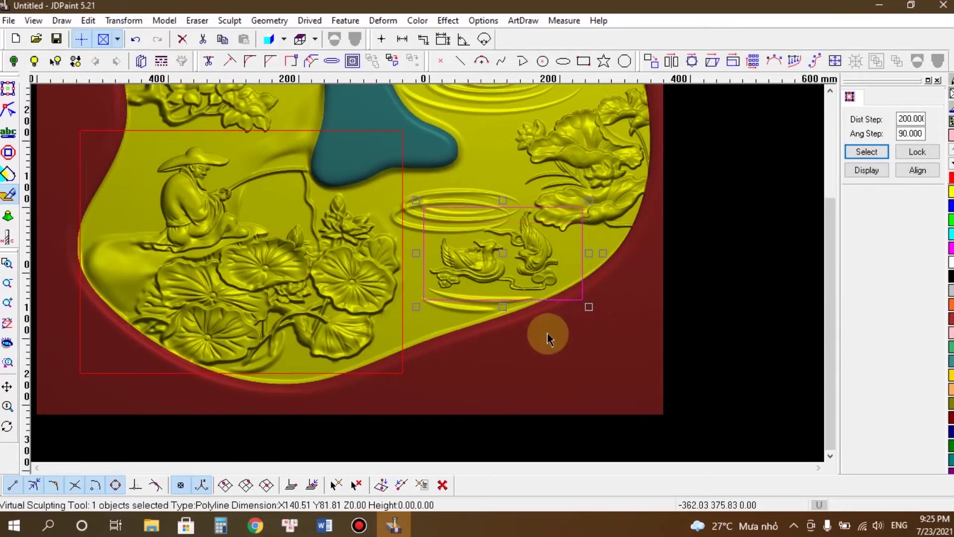
Step: Enlarge the duck rectangle upward and to the right to about 226 by 189 mm, enclosing the neighbouring lotus cluster, and deselect it
scroll(545, 333, "down", 1)
left_click_drag(521, 254, 508, 189)
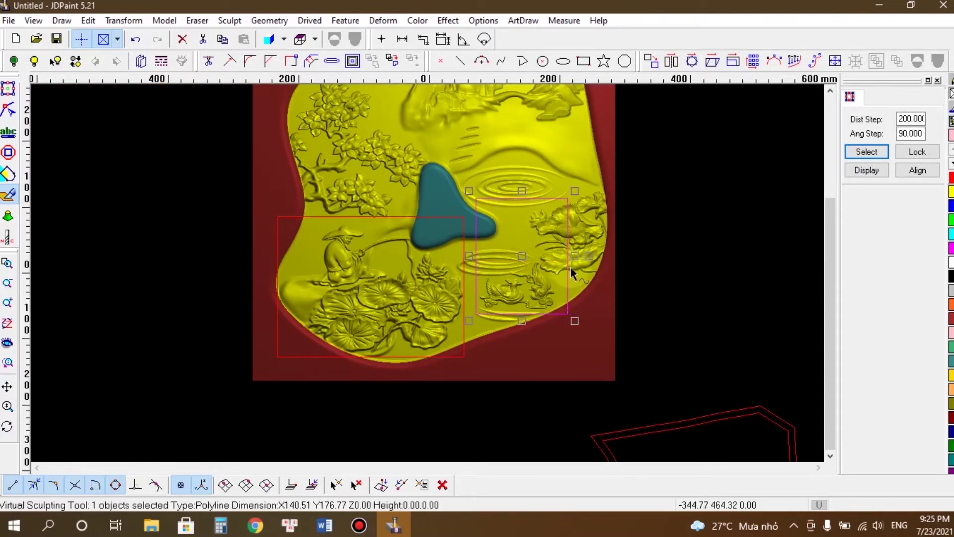
left_click_drag(573, 256, 629, 256)
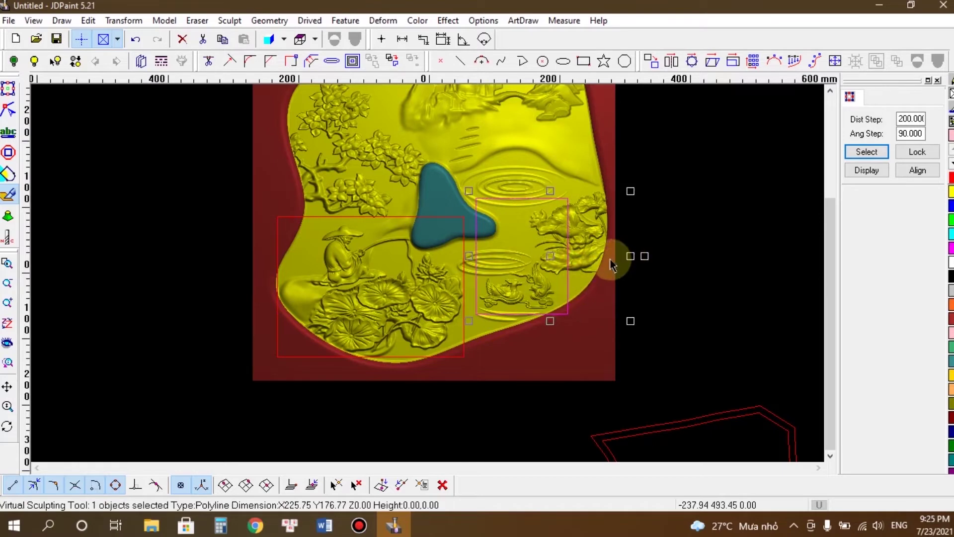
left_click_drag(549, 193, 551, 186)
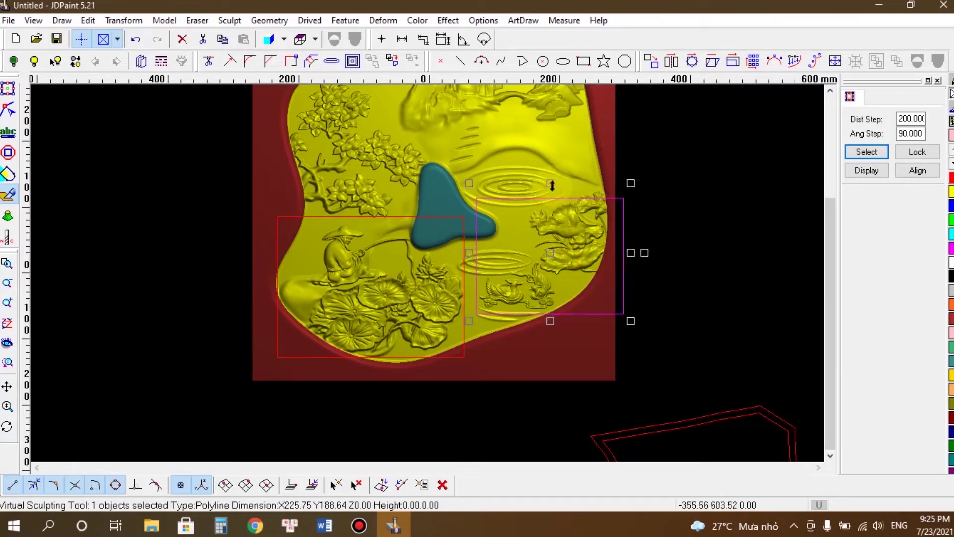
left_click(659, 239)
Step: Extend the duck-and-lotus rectangle downward and slightly to the left to about 230 by 209 mm, covering the lower ripples
scroll(618, 258, "up", 1)
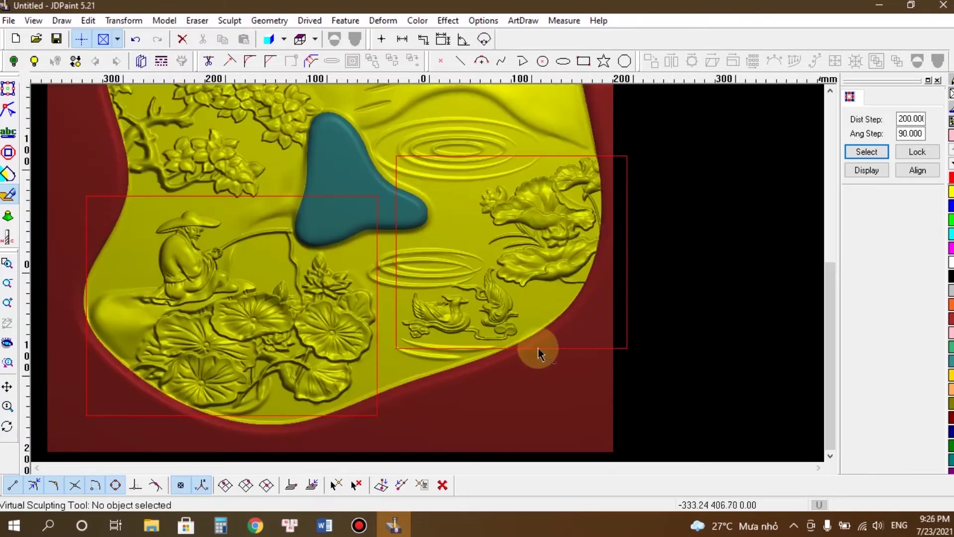
left_click(538, 348)
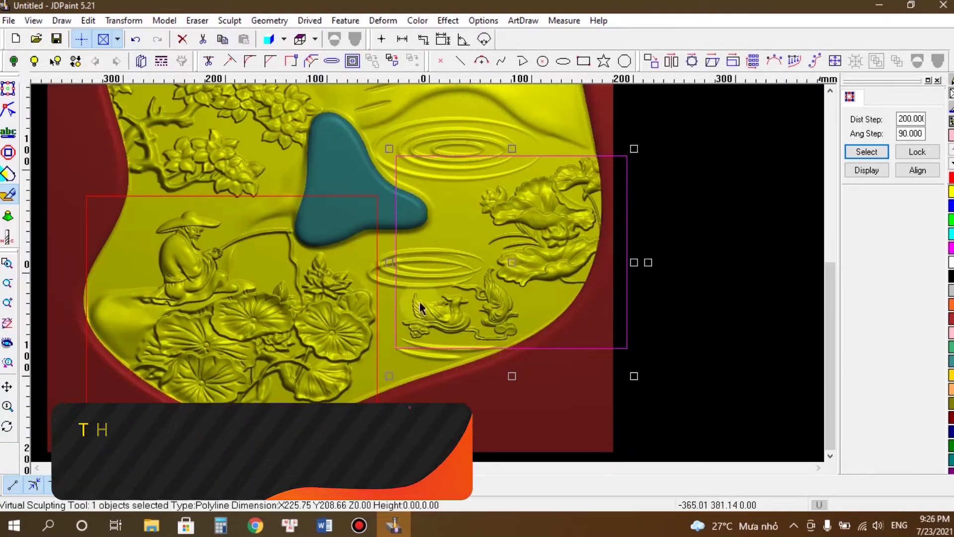
left_click_drag(389, 262, 377, 282)
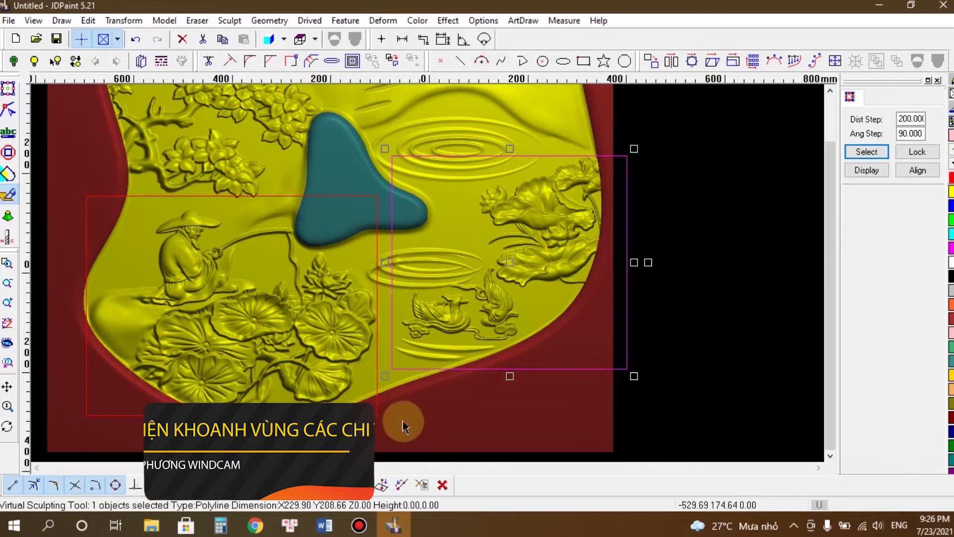
Step: Lower the upper edge of the fisherman rectangle slightly, making it about 285 by 206 mm
scroll(387, 397, "down", 2)
left_click(360, 243)
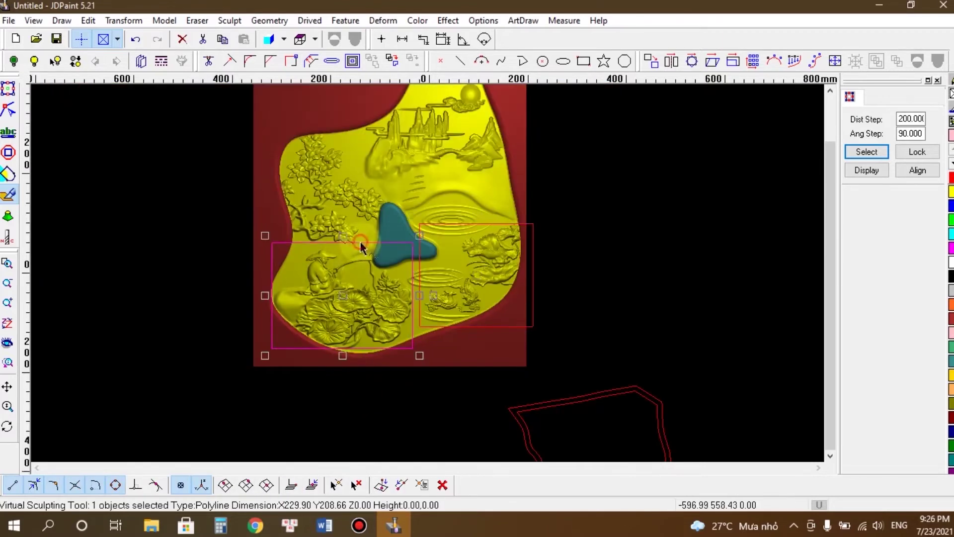
left_click_drag(342, 237, 342, 243)
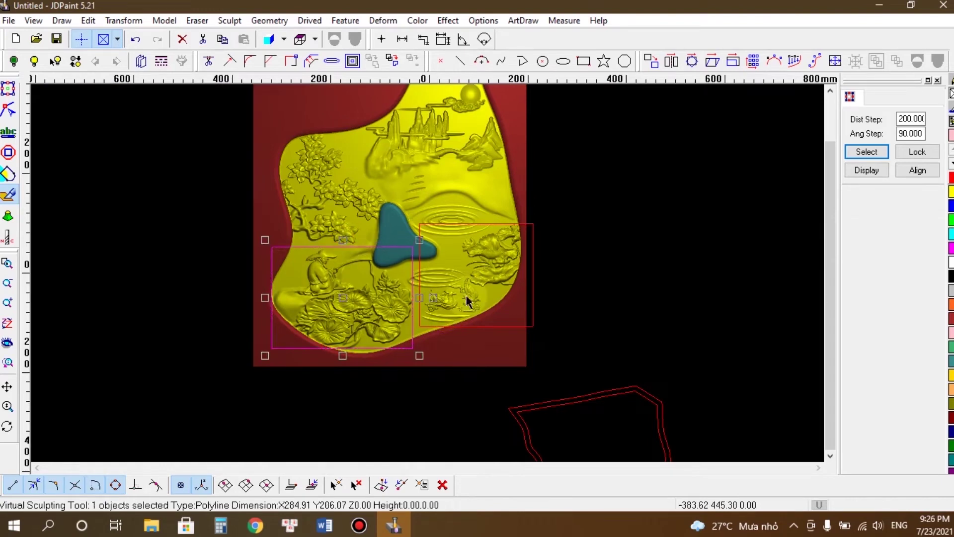
scroll(460, 330, "down", 1)
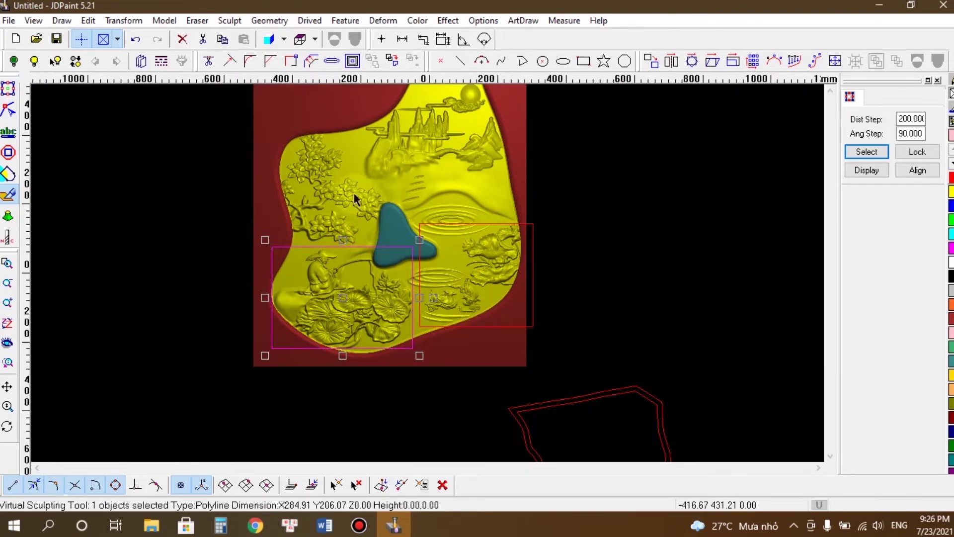
left_click(584, 62)
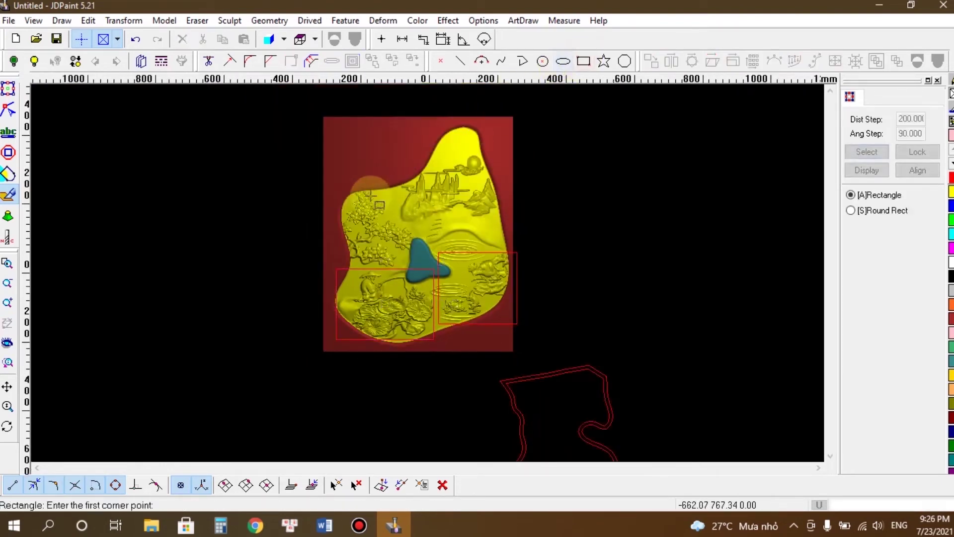
scroll(380, 227, "up", 1)
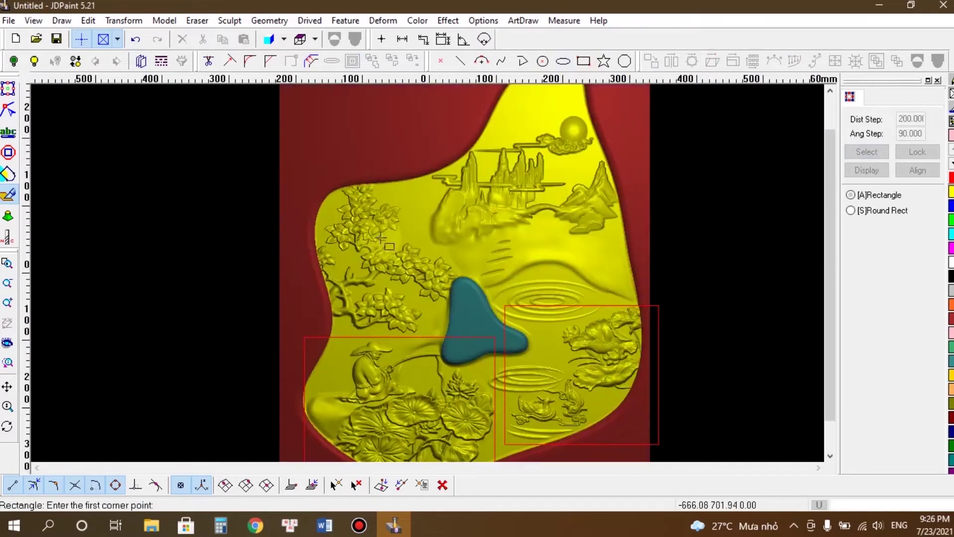
scroll(380, 241, "up", 1)
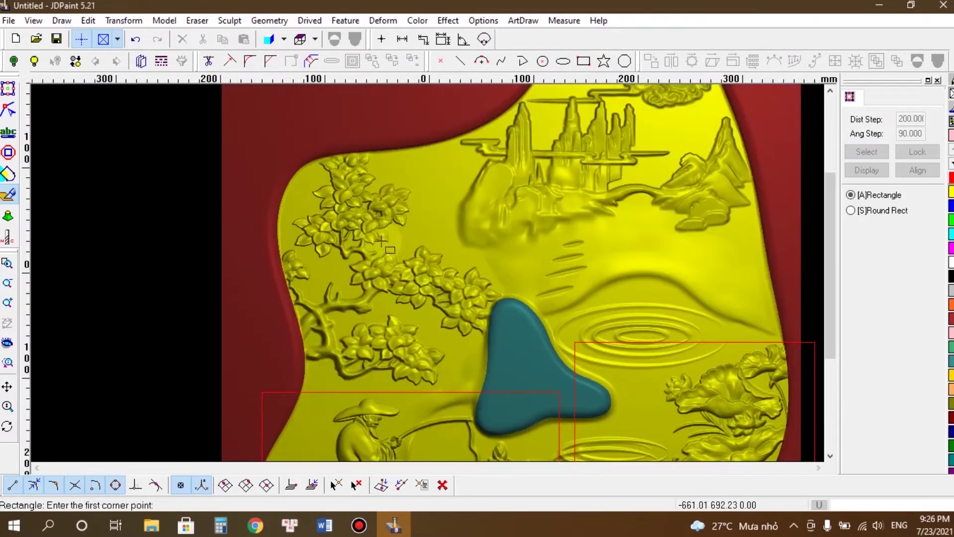
left_click(234, 121)
mouse_move(511, 385)
left_mouse_down()
mouse_move(519, 389)
mouse_move(491, 388)
mouse_move(507, 375)
mouse_move(513, 384)
left_mouse_up()
key("Escape")
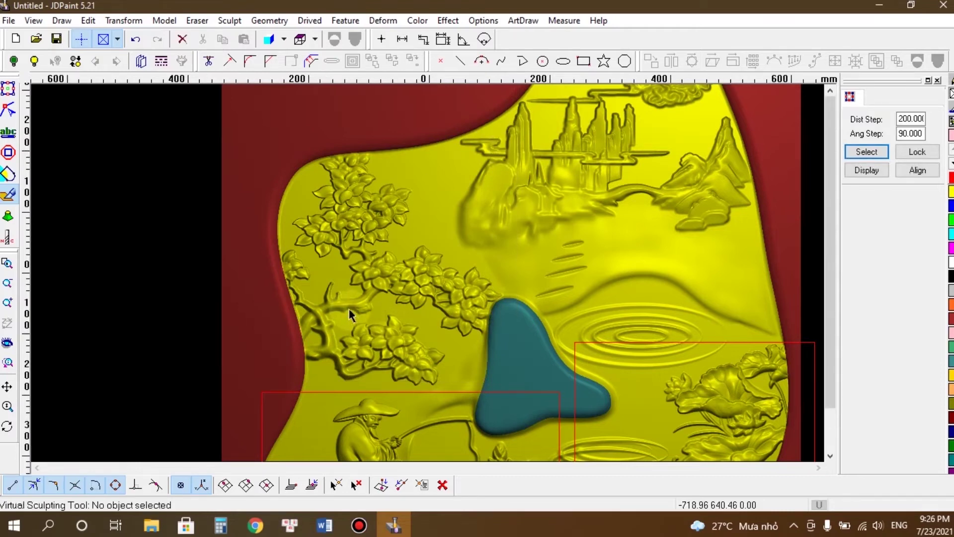
Step: Draw a rectangle around the mountain-and-sun landscape and lower its upper edge, making it about 358 by 217 mm
scroll(349, 309, "down", 2)
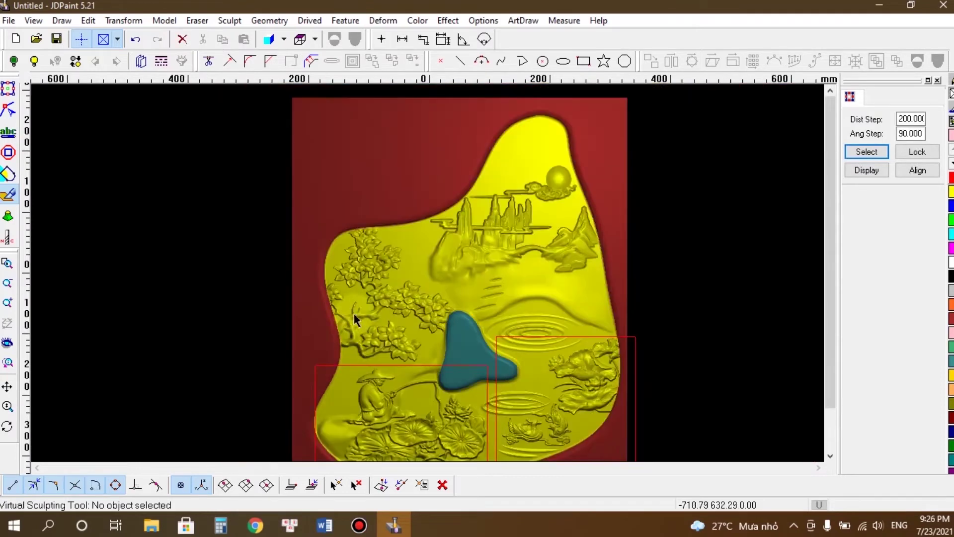
left_click(584, 61)
left_click(416, 147)
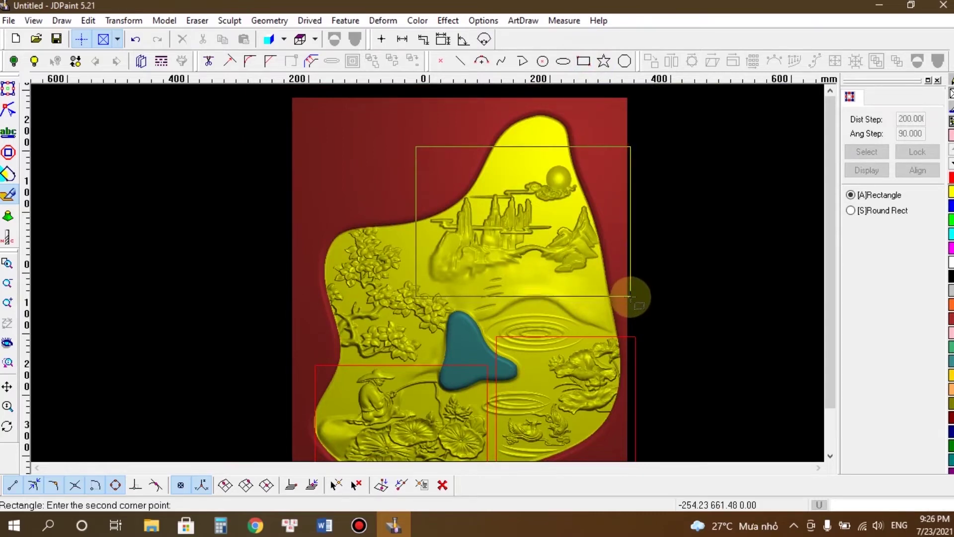
left_click(630, 292)
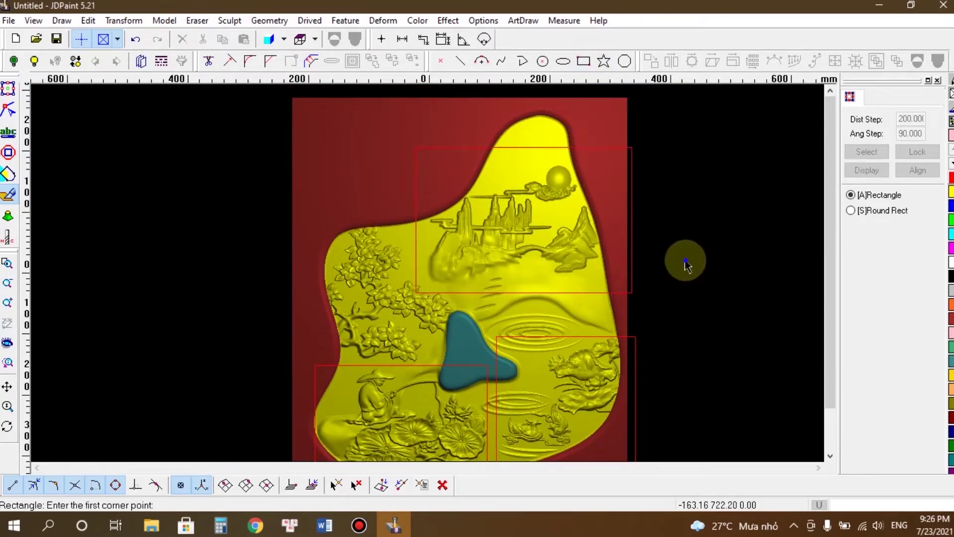
right_click(685, 261)
mouse_move(524, 141)
left_mouse_down()
mouse_move(527, 132)
mouse_move(525, 154)
left_mouse_up()
left_click(624, 202)
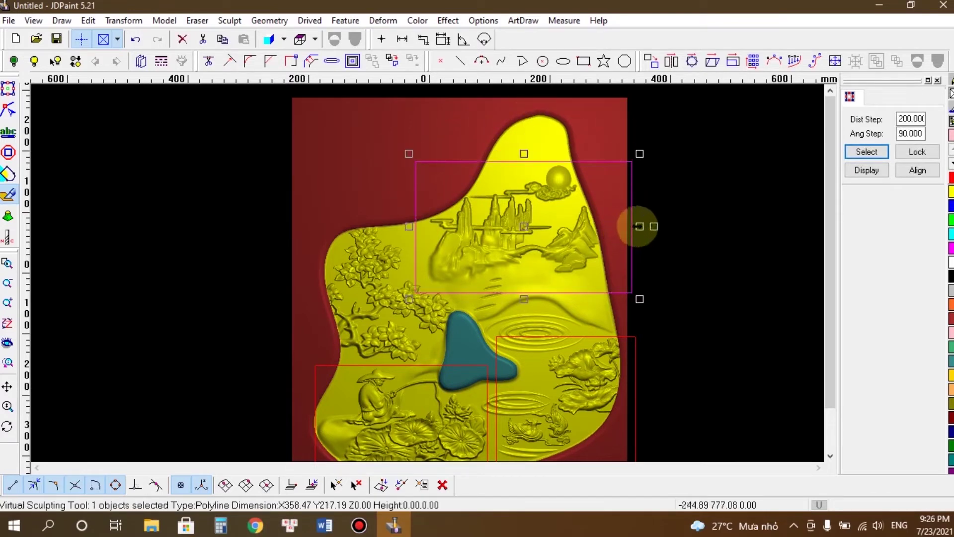
Step: Narrow the landscape rectangle from both sides to about 291 by 217 mm
left_click_drag(640, 227, 607, 228)
left_click(409, 226)
left_click_drag(409, 226, 426, 226)
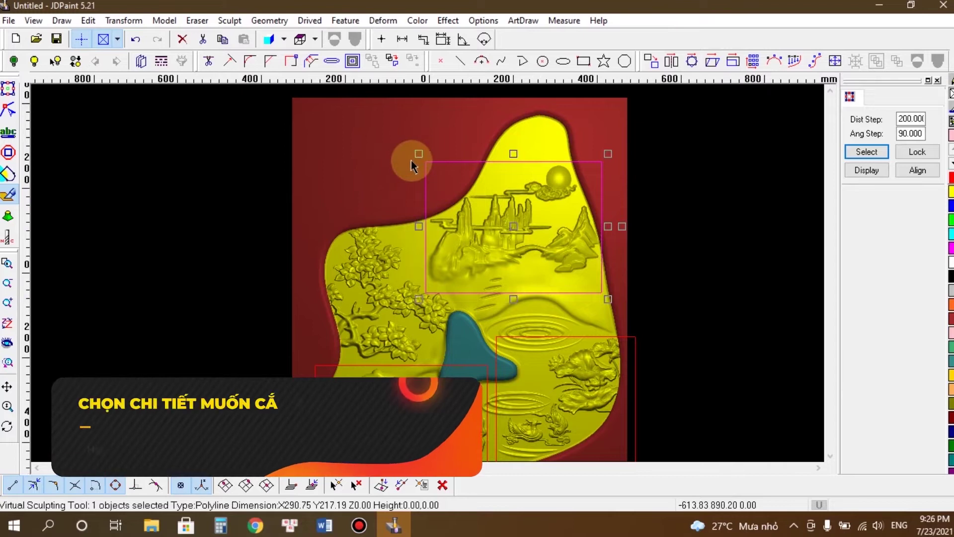
Step: Crop the fisherman motif out of the relief with its rectangle using Crop Model, keeping the original and punching the overlay to 0
scroll(397, 161, "down", 1)
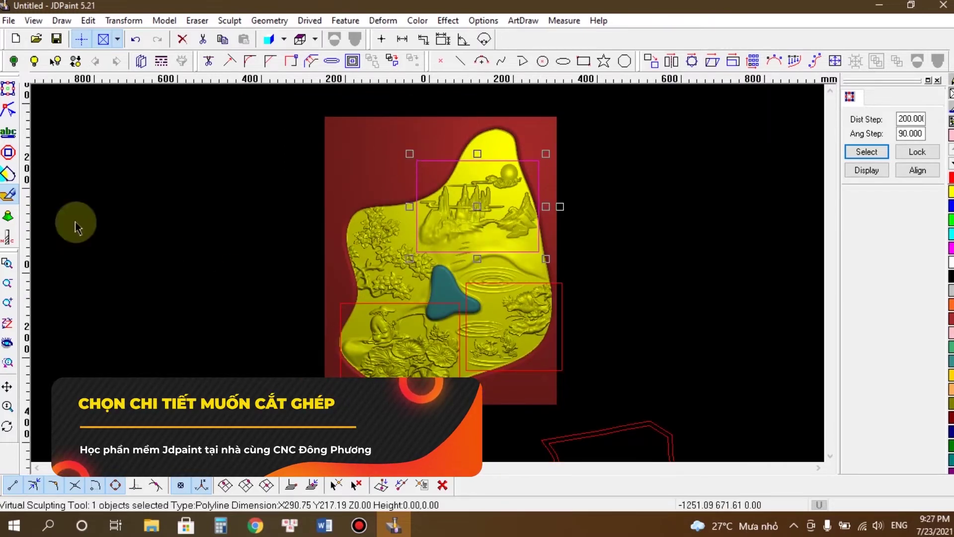
left_click(164, 21)
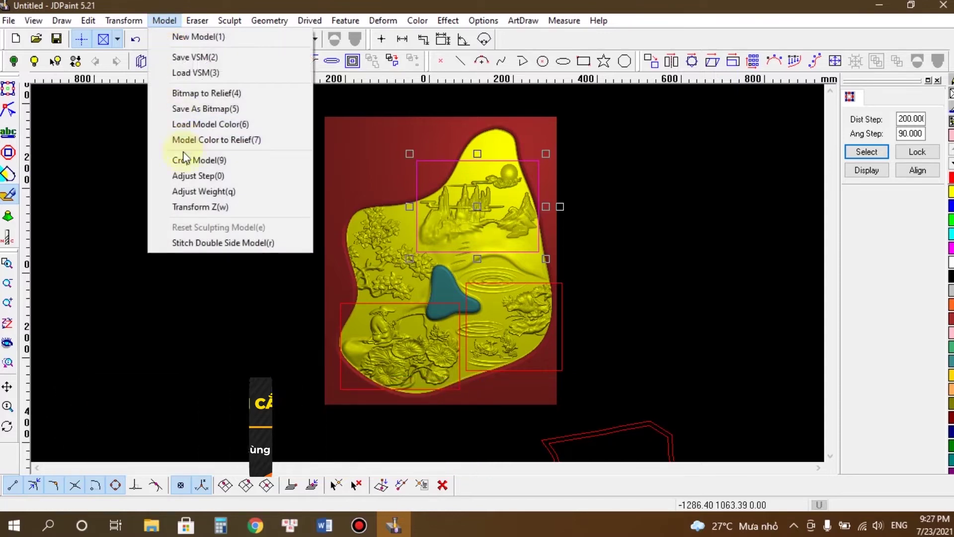
left_click(205, 159)
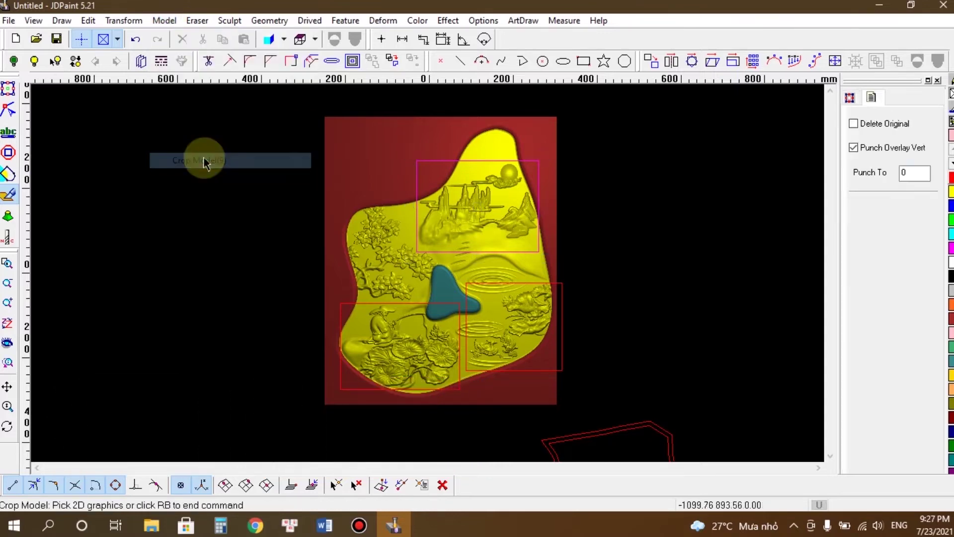
left_click(404, 303)
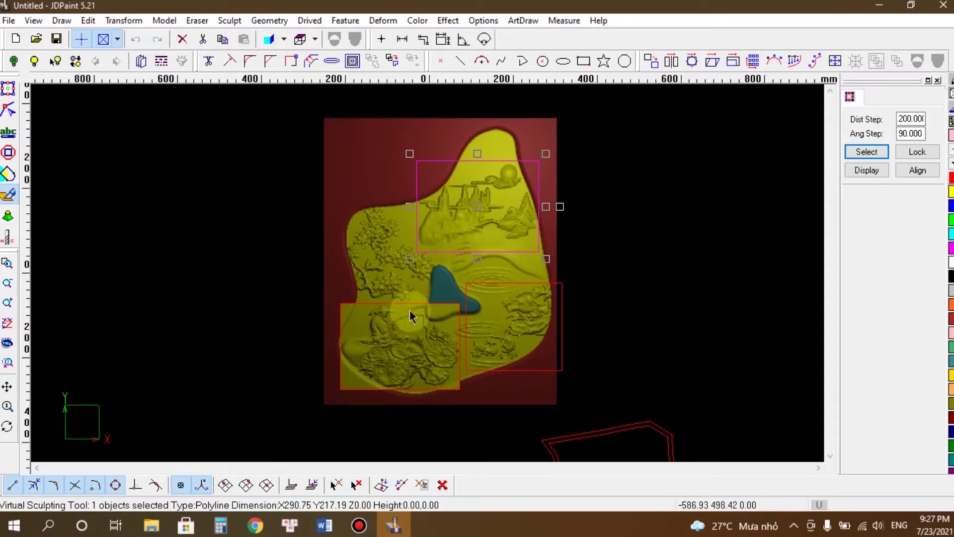
Step: Leave virtual sculpting, select the large main relief and reopen it for sculpting
left_click(9, 90)
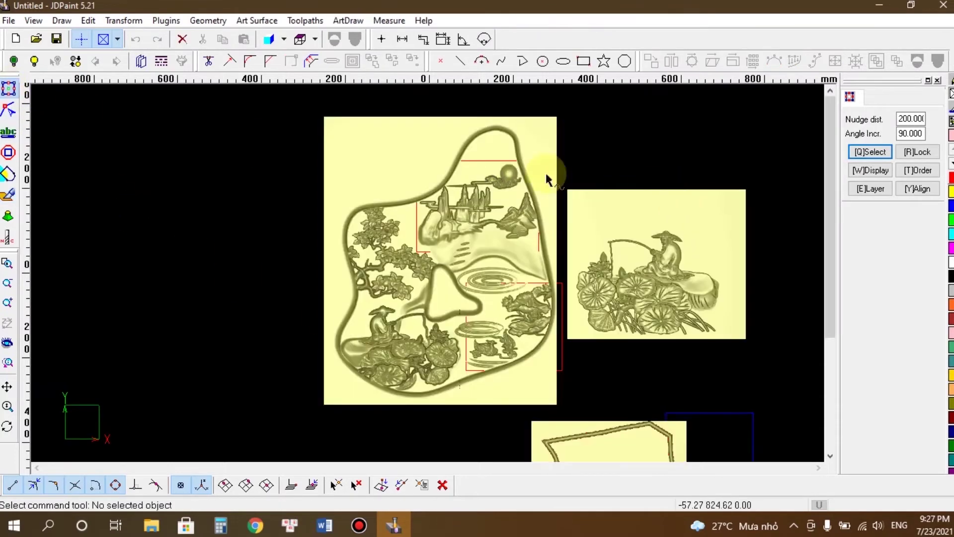
left_click(379, 142)
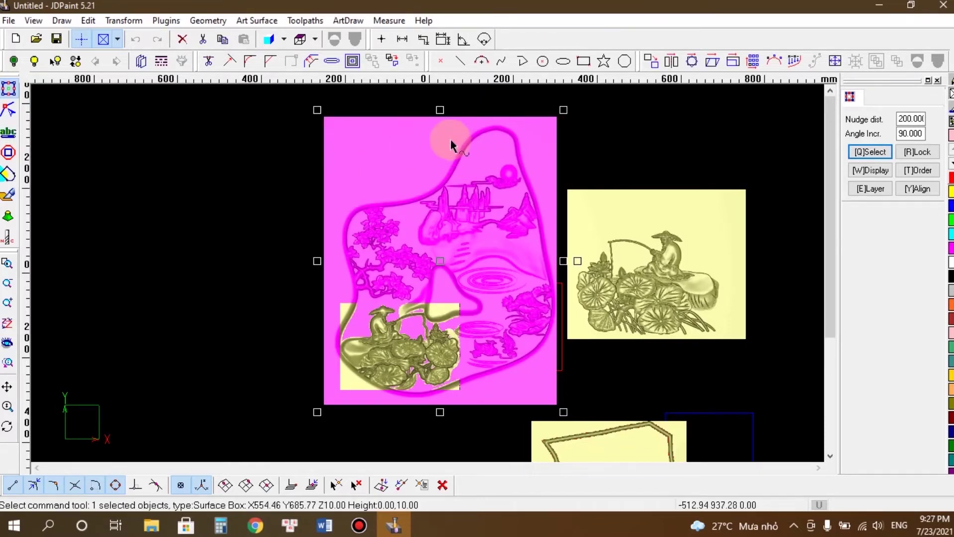
left_click(9, 194)
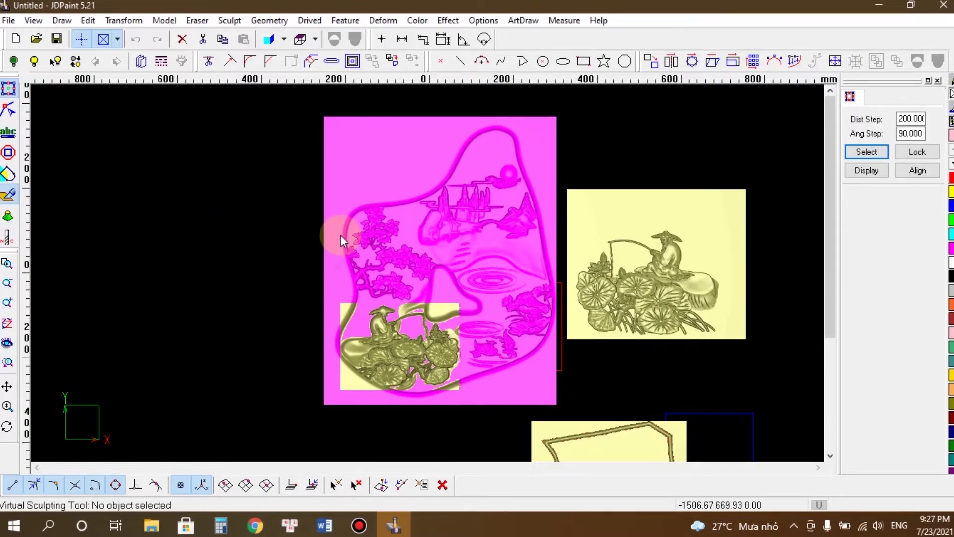
left_click(341, 234)
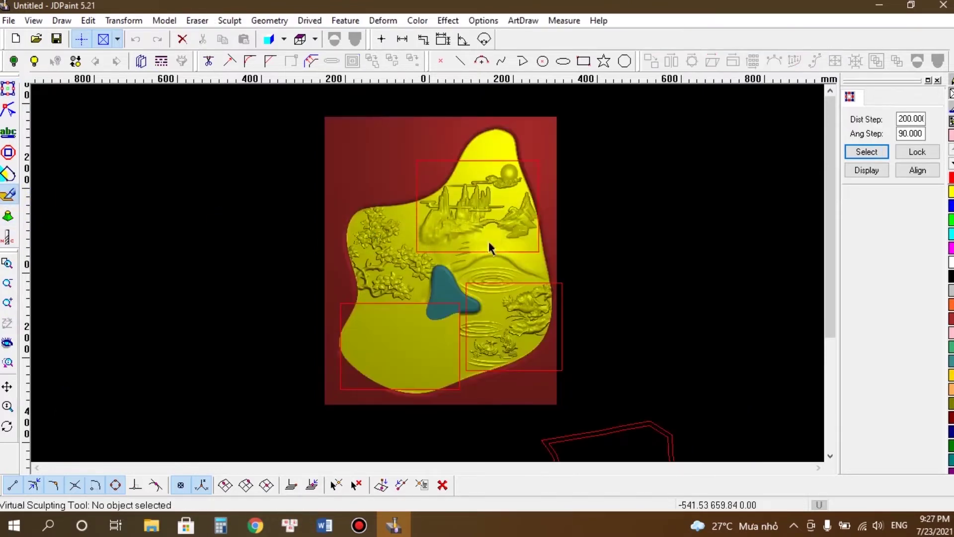
Step: Select the landscape rectangle and widen it slightly to about 294 by 217 mm
left_click(549, 201)
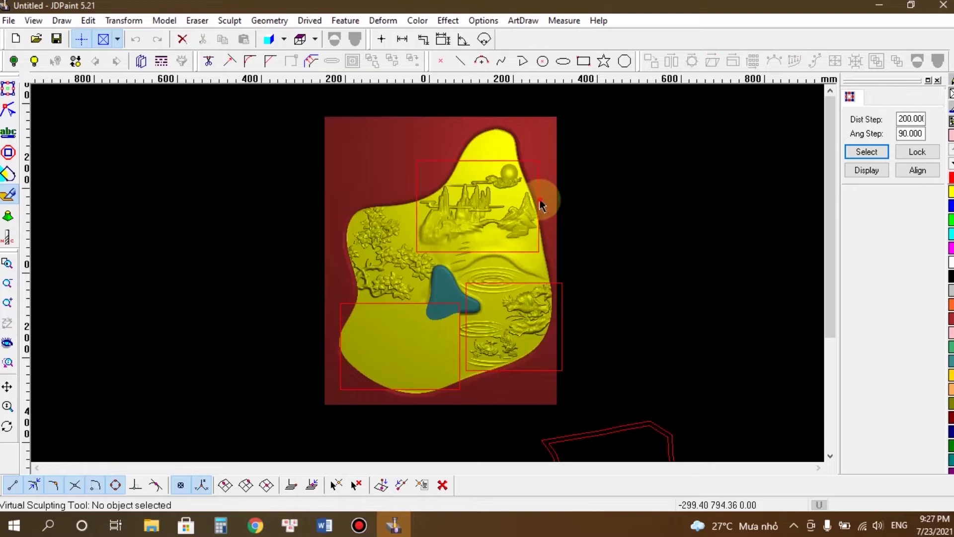
left_click(543, 204)
left_click_drag(546, 205, 548, 205)
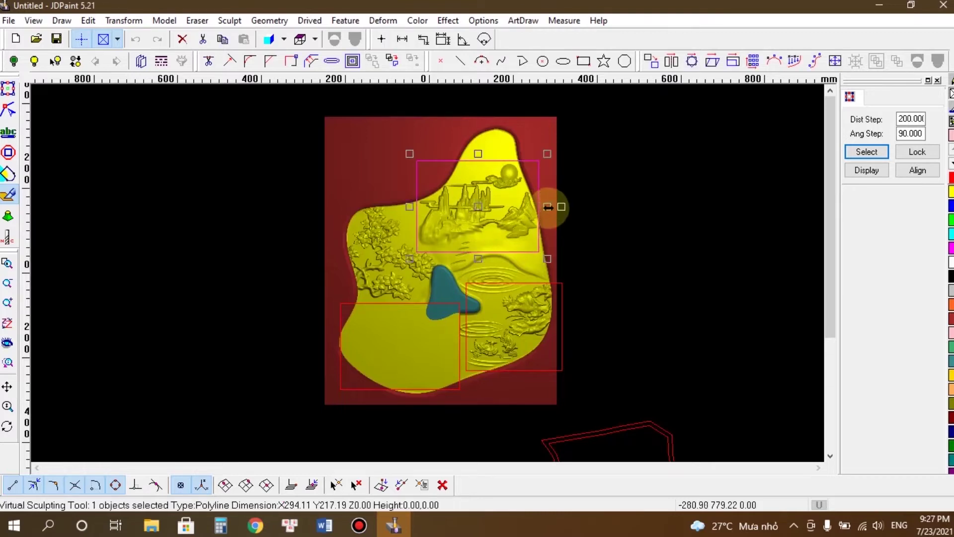
Step: Crop the mountain landscape out with its rectangle using Crop Model, leaving Delete Original off and punching the overlay to 0
left_click(164, 21)
left_click(211, 161)
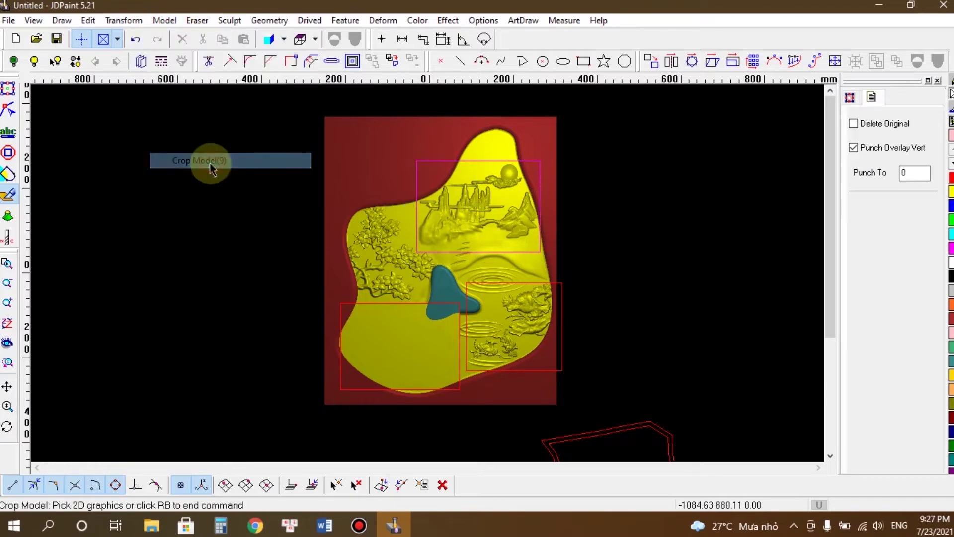
left_click(854, 124)
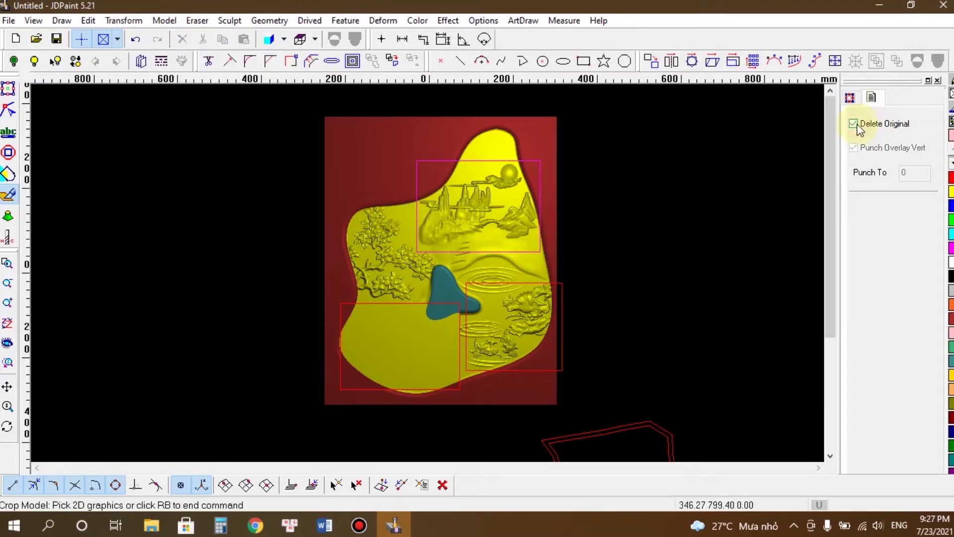
left_click(853, 125)
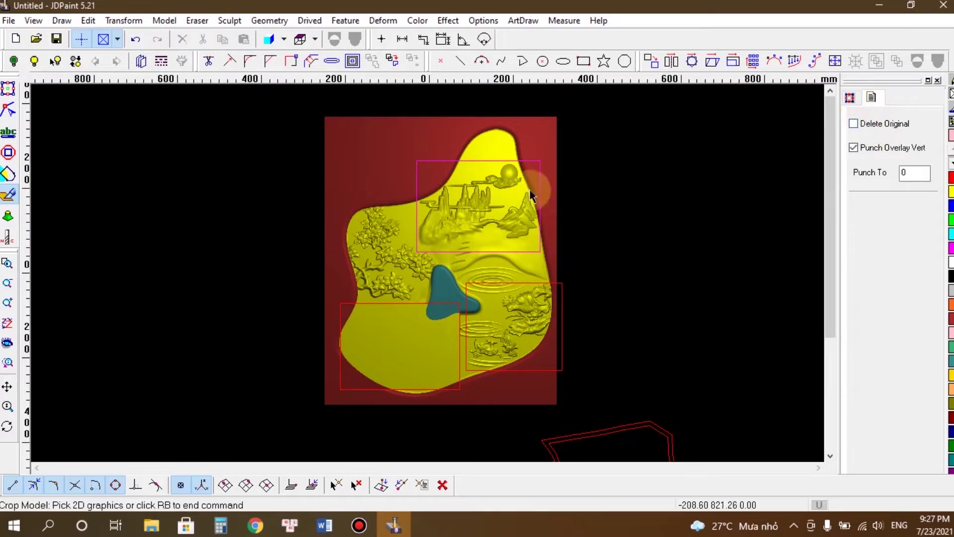
left_click_drag(477, 160, 647, 231)
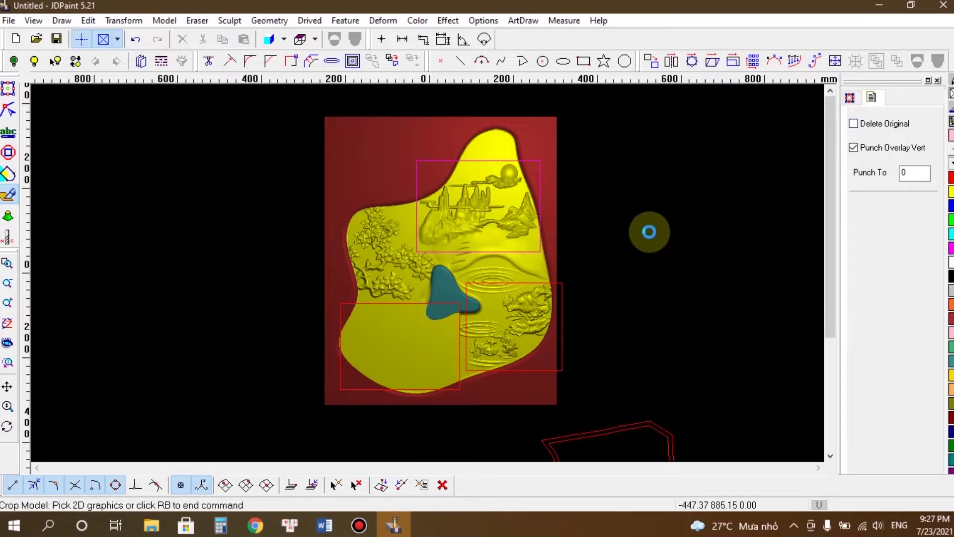
right_click(649, 232)
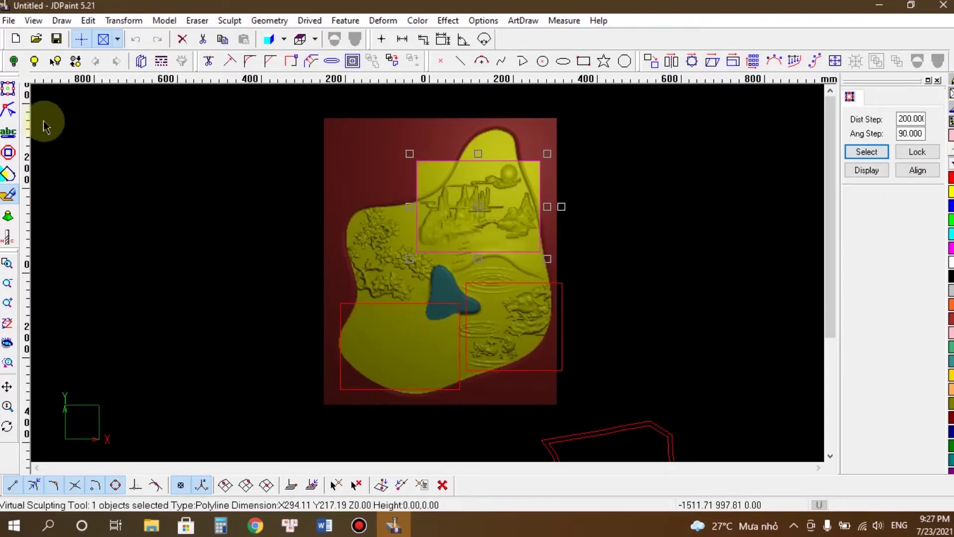
Step: Return to object selection, pick the remaining main relief and resume virtual sculpting on it
left_click(8, 91)
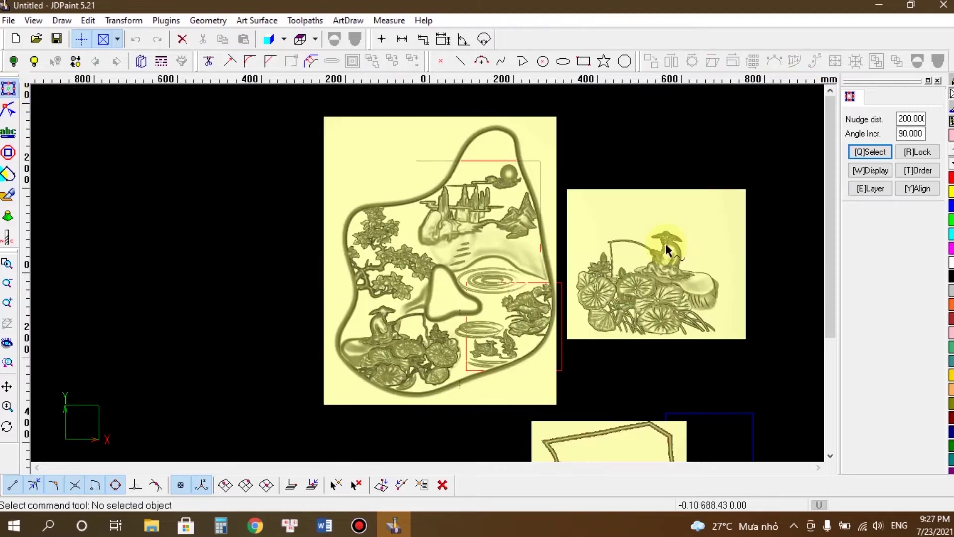
left_click(502, 391)
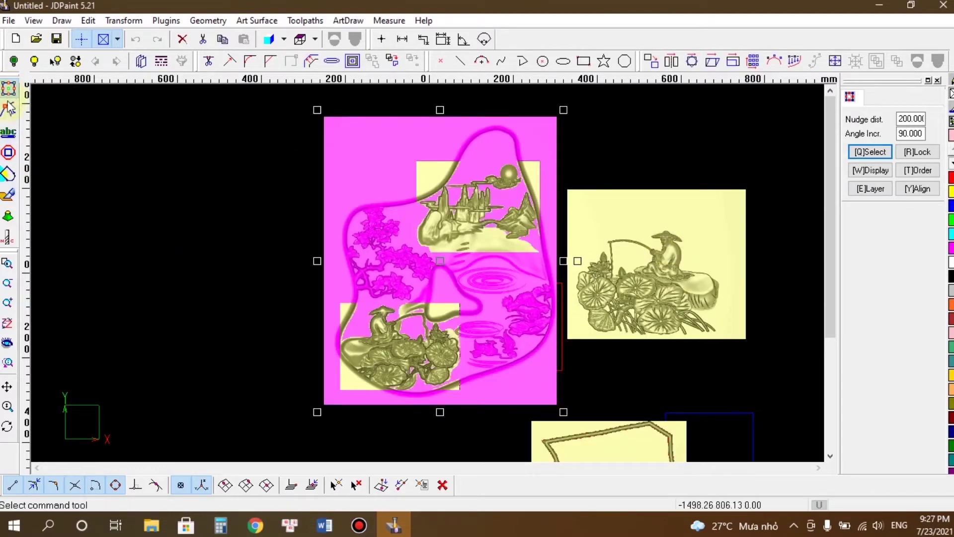
left_click(8, 194)
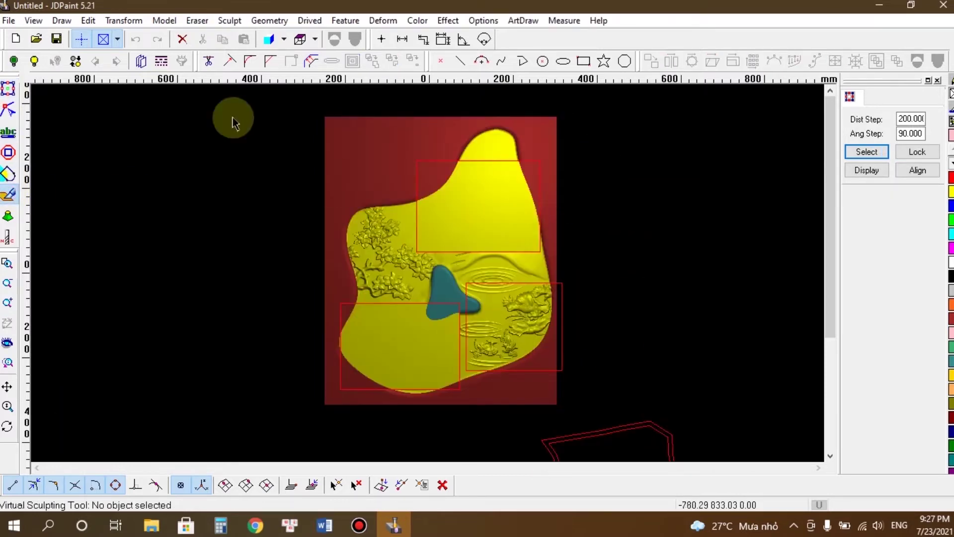
Step: Crop the model to the duck-and-lotus rectangle with Delete Original enabled and return to object selection
left_click(164, 20)
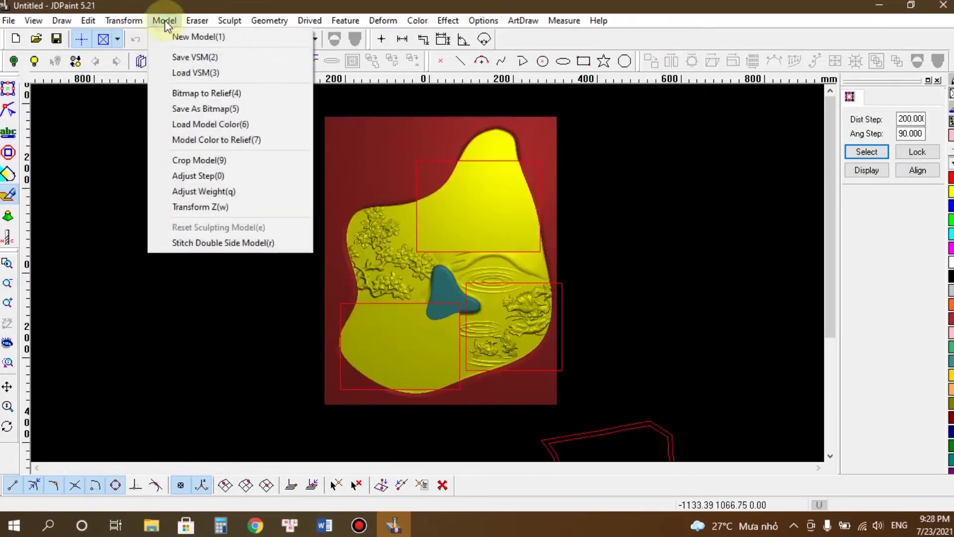
left_click(189, 161)
left_click(855, 124)
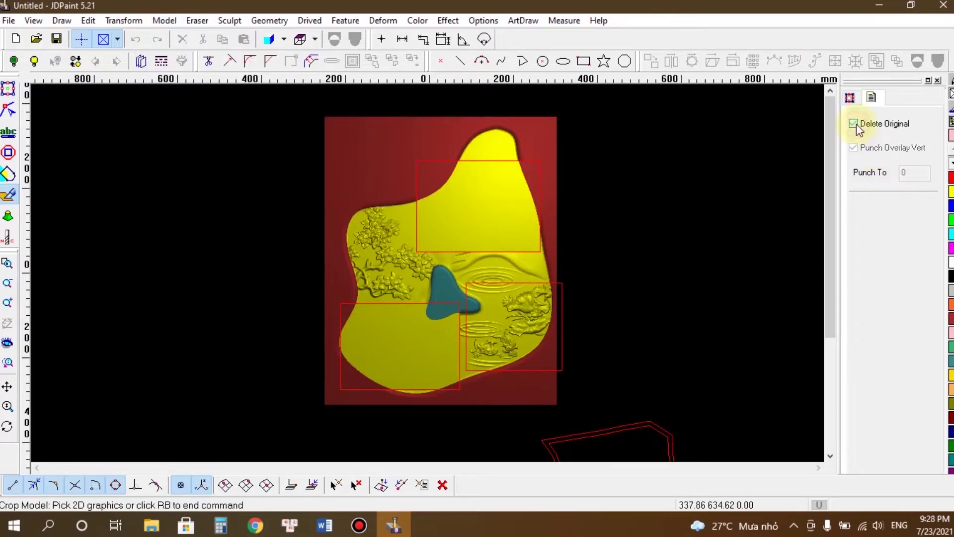
left_click(540, 369)
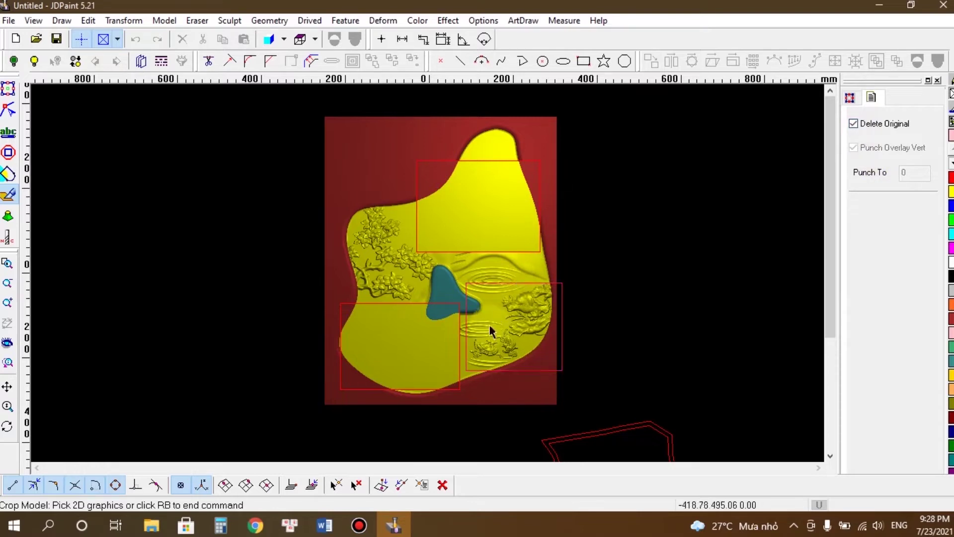
right_click(532, 279)
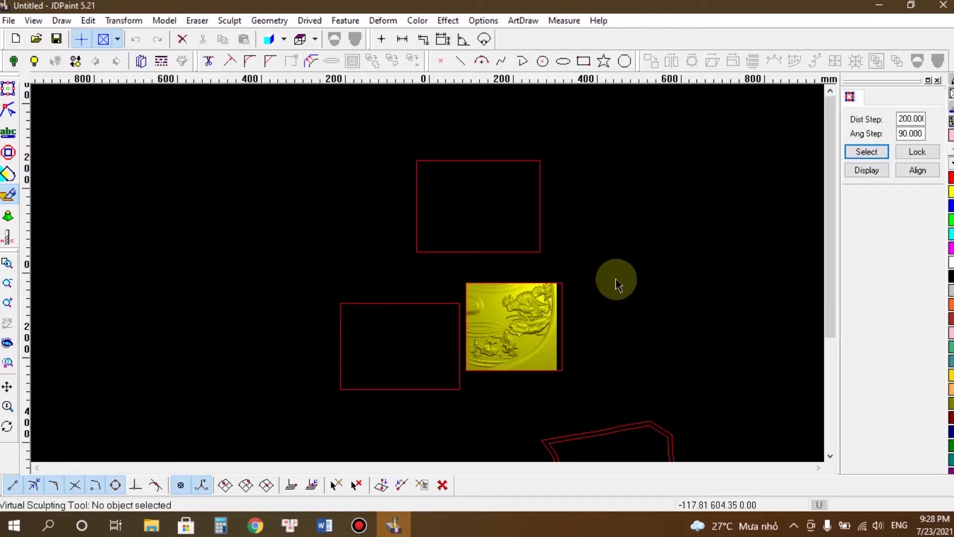
left_click(9, 89)
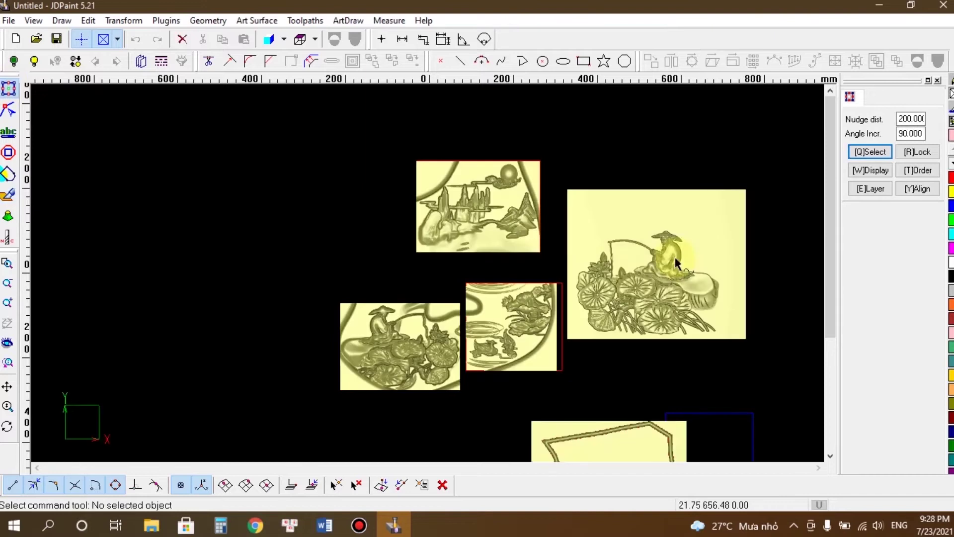
scroll(333, 159, "down", 2)
scroll(332, 159, "down", 1)
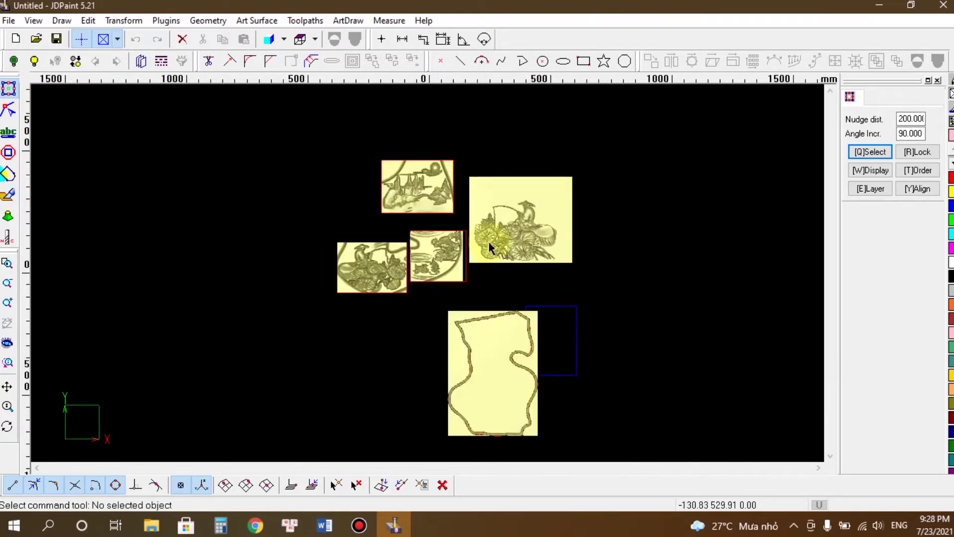
scroll(386, 224, "up", 4)
scroll(387, 224, "up", 2)
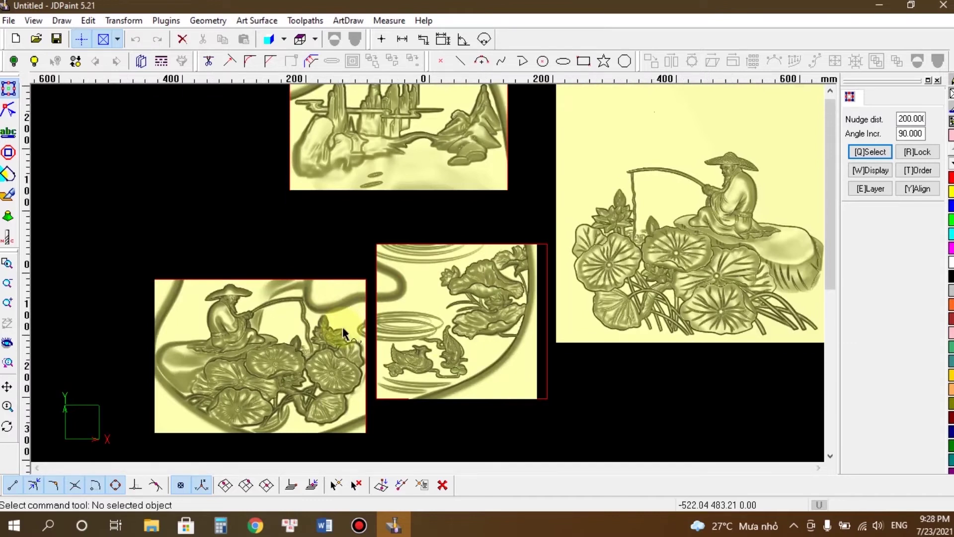
scroll(342, 328, "down", 1)
scroll(343, 331, "down", 1)
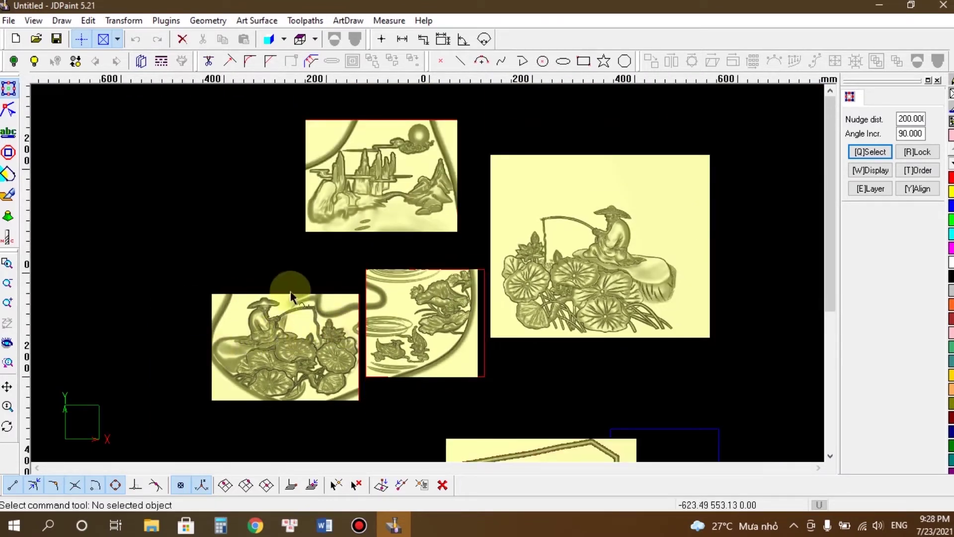
Step: Select the cropped fisherman-and-lotus relief beside the duck-and-lotus piece and enter virtual sculpting on it
scroll(292, 296, "down", 2)
scroll(291, 296, "down", 1)
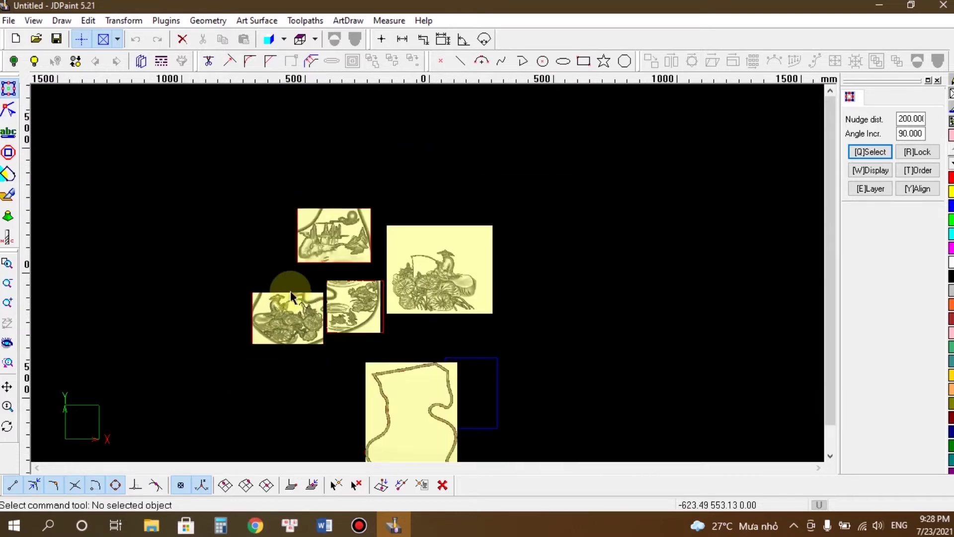
scroll(288, 297, "down", 1)
scroll(258, 299, "up", 2)
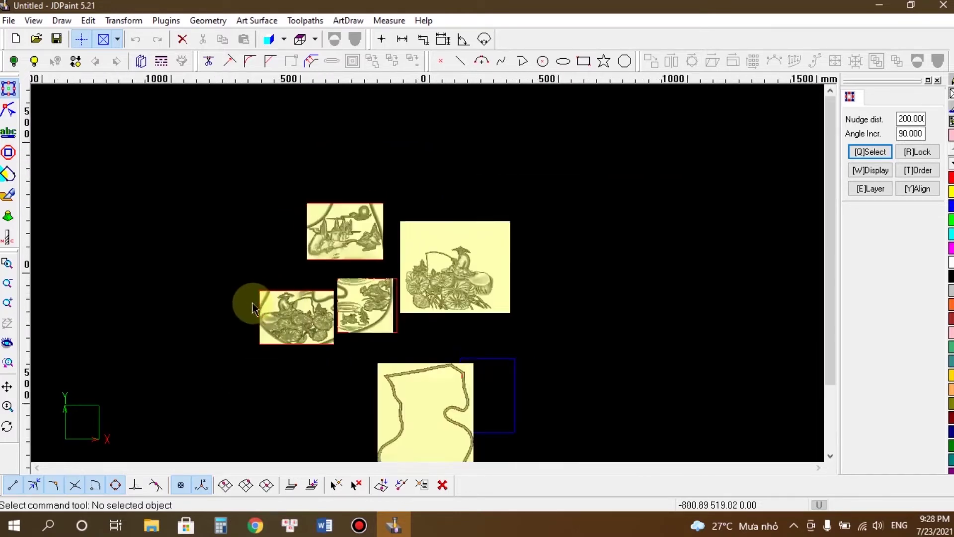
scroll(294, 325, "up", 1)
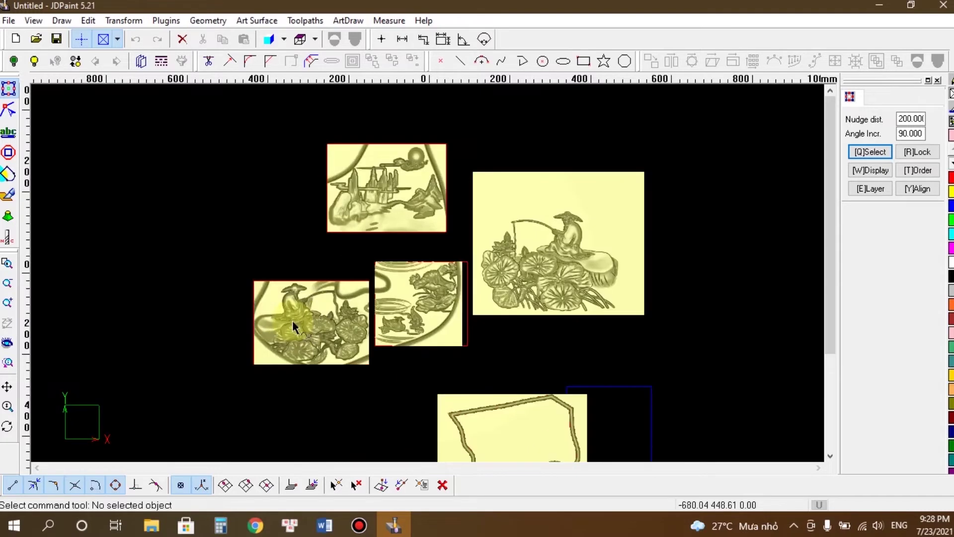
scroll(293, 326, "up", 1)
scroll(291, 321, "up", 1)
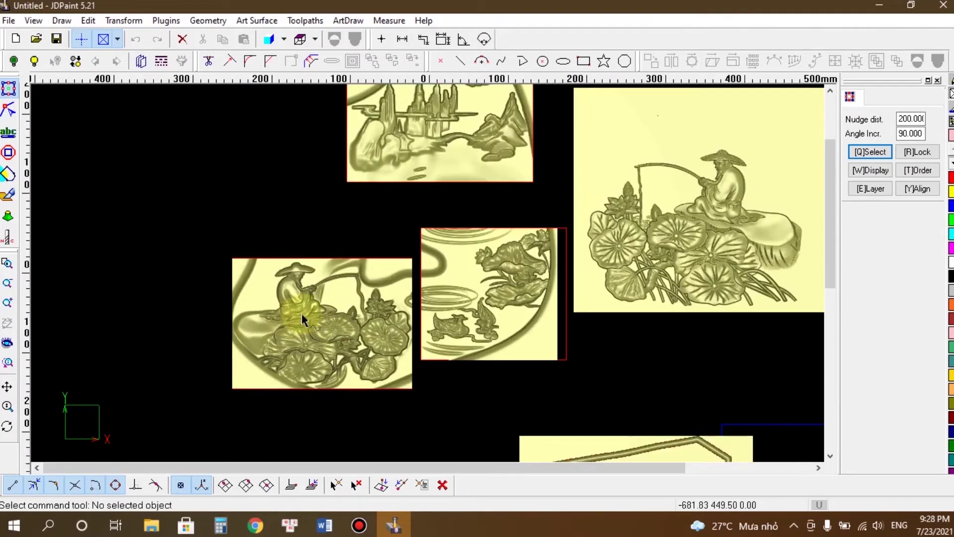
scroll(303, 313, "up", 1)
left_click(298, 313)
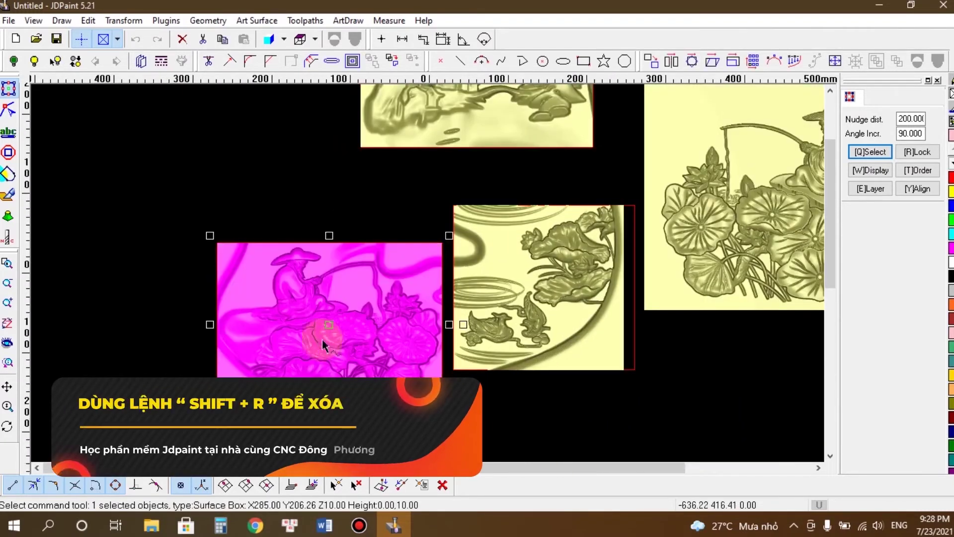
left_click(8, 194)
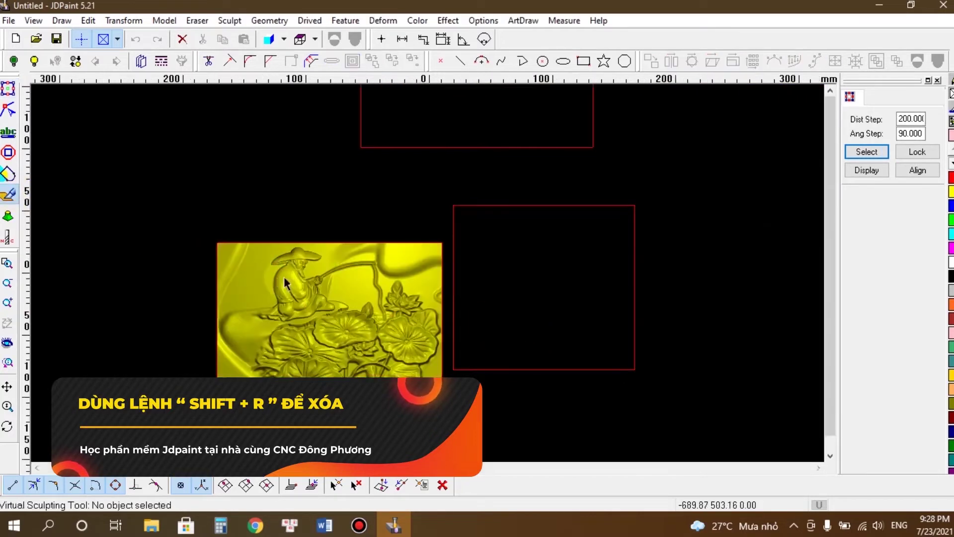
Step: Punch the ridges at the fisherman relief's upper corners to absolute height 0 with a brush of about 67 mm diameter
scroll(279, 279, "up", 1)
scroll(236, 243, "down", 1)
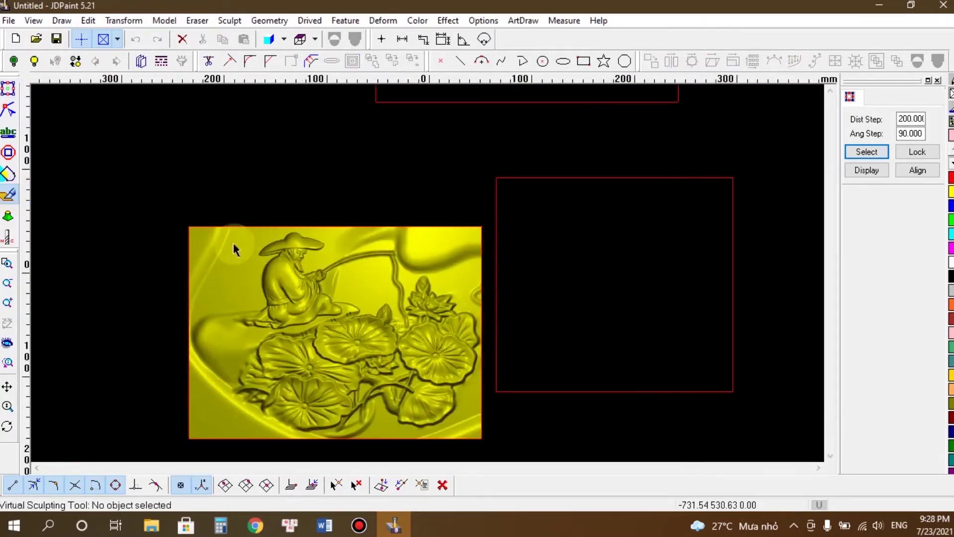
scroll(149, 257, "up", 1)
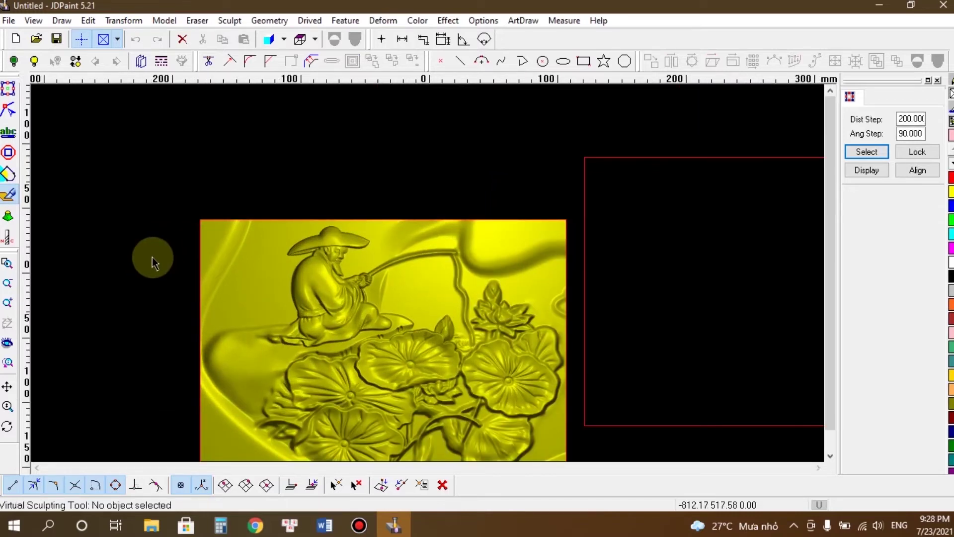
key("p")
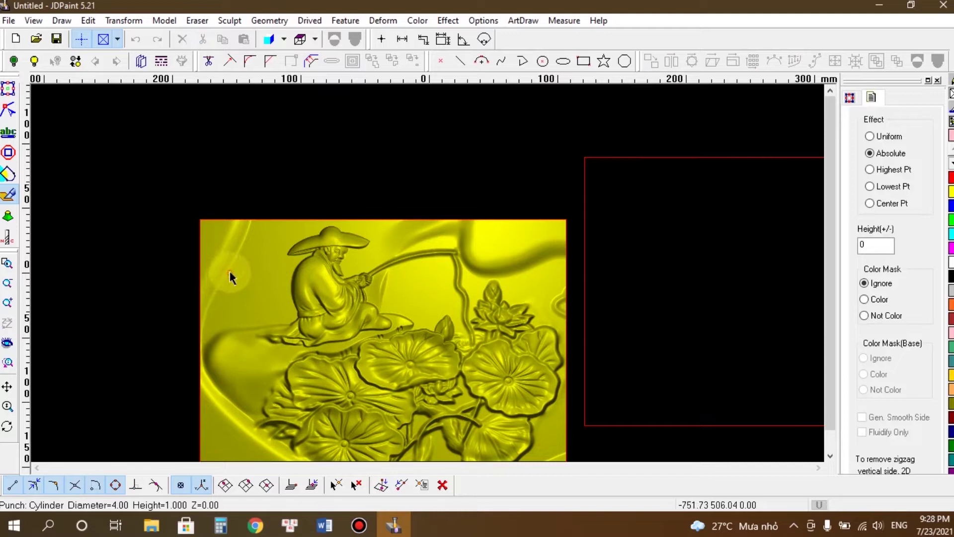
key("[")
key("]")
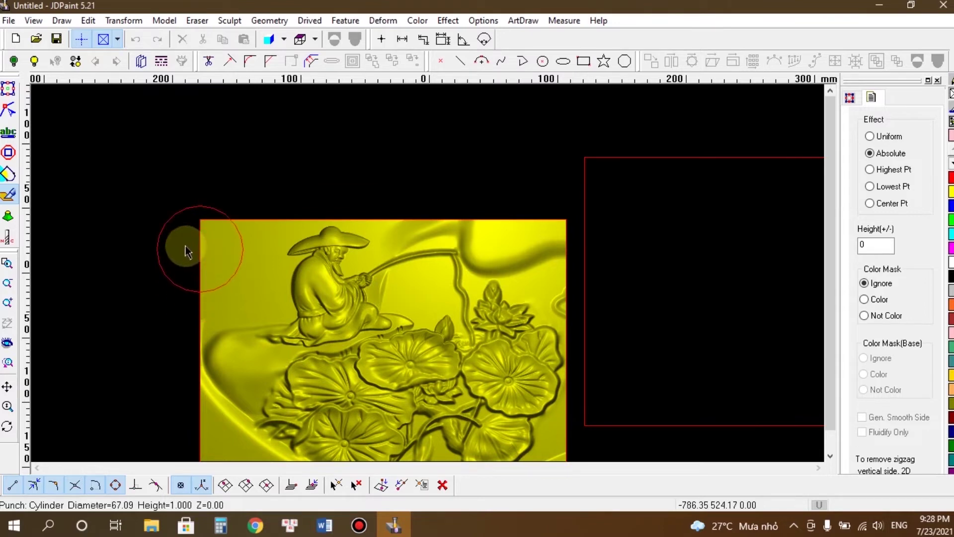
scroll(189, 249, "down", 4)
scroll(305, 235, "up", 3)
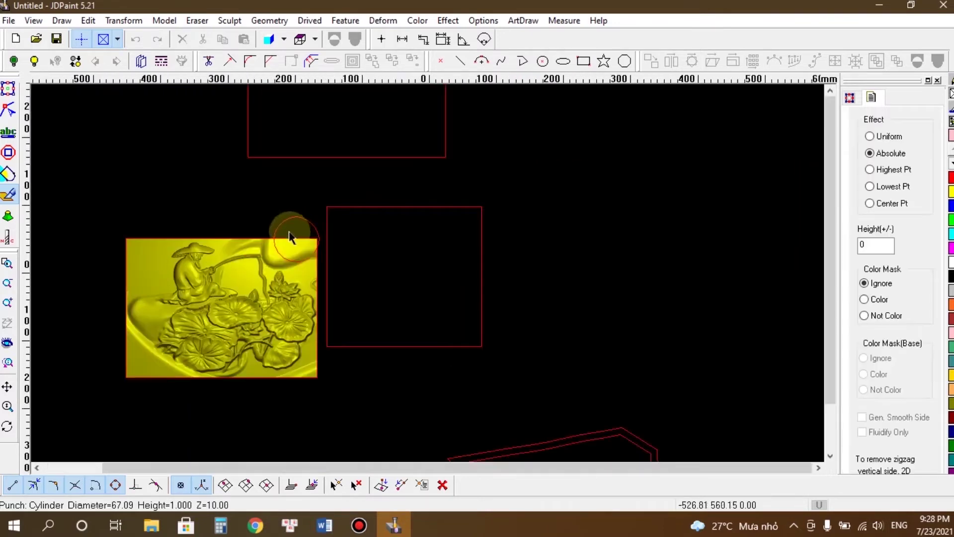
scroll(350, 280, "up", 2)
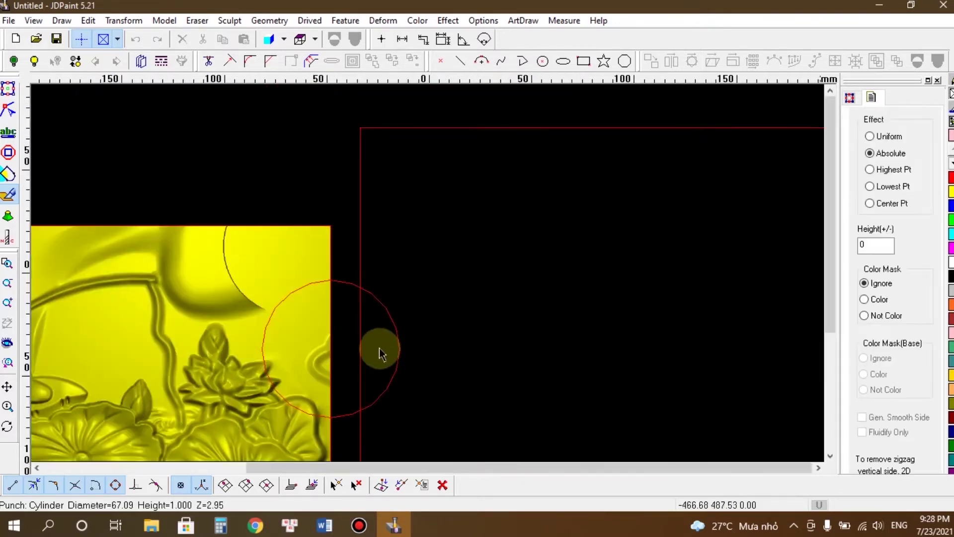
left_click(251, 244)
Step: Reduce the punch brush to 28.05 mm and flatten the background along the relief's upper edge above the fishing rod
scroll(313, 258, "down", 5, "ctrl")
mouse_move(188, 235)
left_mouse_down()
mouse_move(154, 221)
mouse_move(201, 223)
left_mouse_up()
middle_click_drag(206, 226, 469, 228)
mouse_move(370, 240)
left_mouse_down()
mouse_move(335, 244)
mouse_move(334, 253)
mouse_move(316, 232)
left_mouse_up()
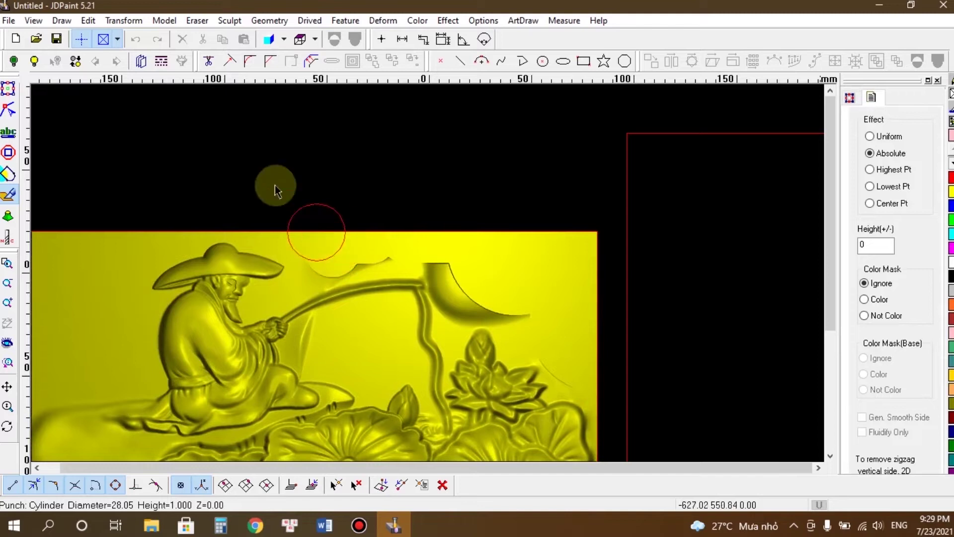
Step: Turn off the crosshair cursor, punch away more of the cloud band around the fishing rod and its tip, and leave the Punch tool
left_click(80, 40)
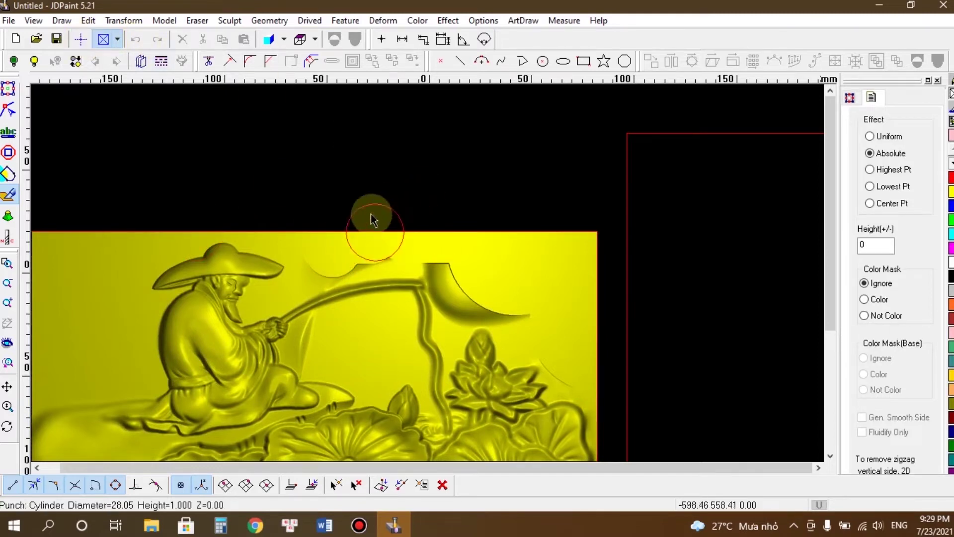
left_click_drag(367, 244, 343, 252)
mouse_move(482, 268)
left_mouse_down()
mouse_move(462, 264)
mouse_move(516, 298)
left_mouse_up()
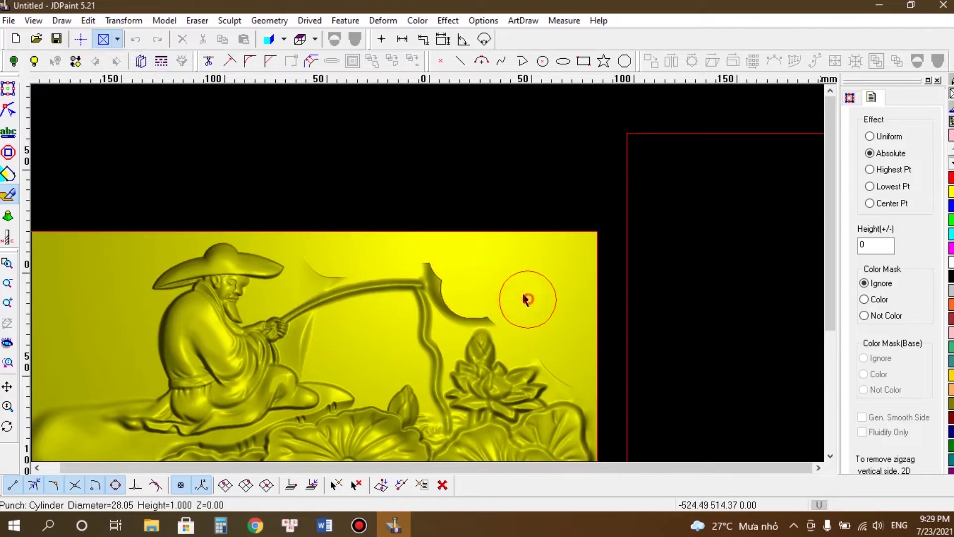
middle_click_drag(381, 221, 394, 187)
mouse_move(393, 202)
left_mouse_down()
mouse_move(404, 192)
mouse_move(388, 184)
mouse_move(378, 197)
left_mouse_up()
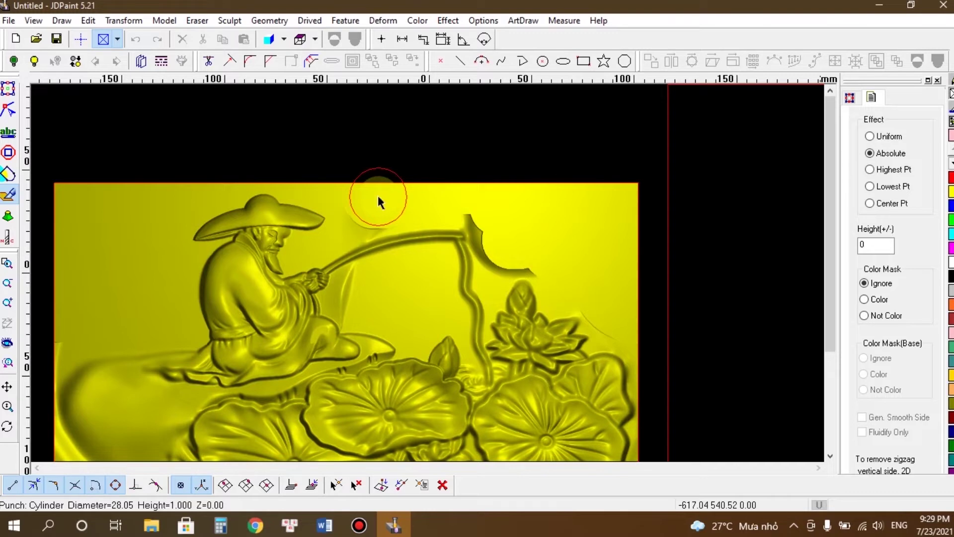
left_click_drag(380, 204, 371, 214)
mouse_move(473, 198)
left_mouse_down()
mouse_move(520, 237)
mouse_move(518, 252)
mouse_move(545, 253)
left_mouse_up()
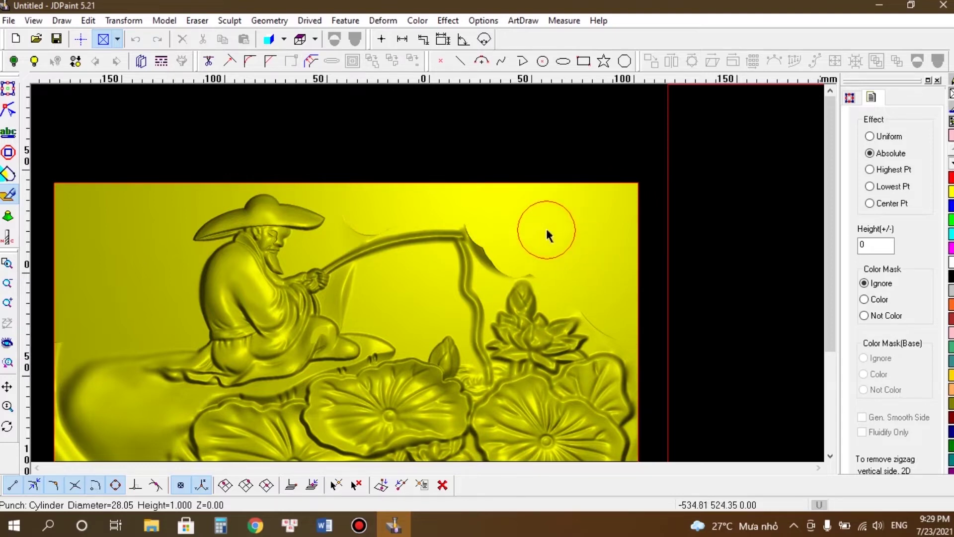
key("Escape")
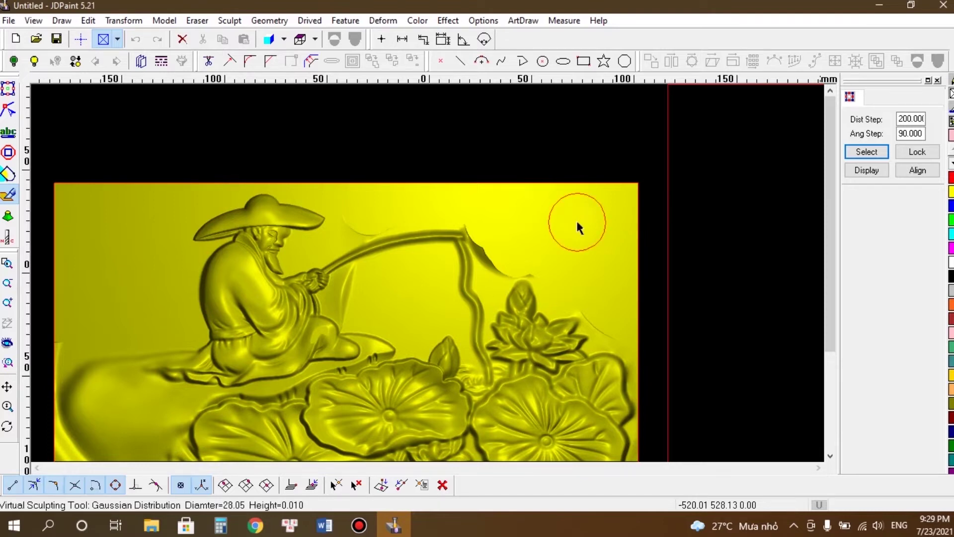
Step: Start Carve with the Gaussian Distribution brush and enlarge the brush diameter to 53.73 mm with a height of 0.00416
key("shift+w")
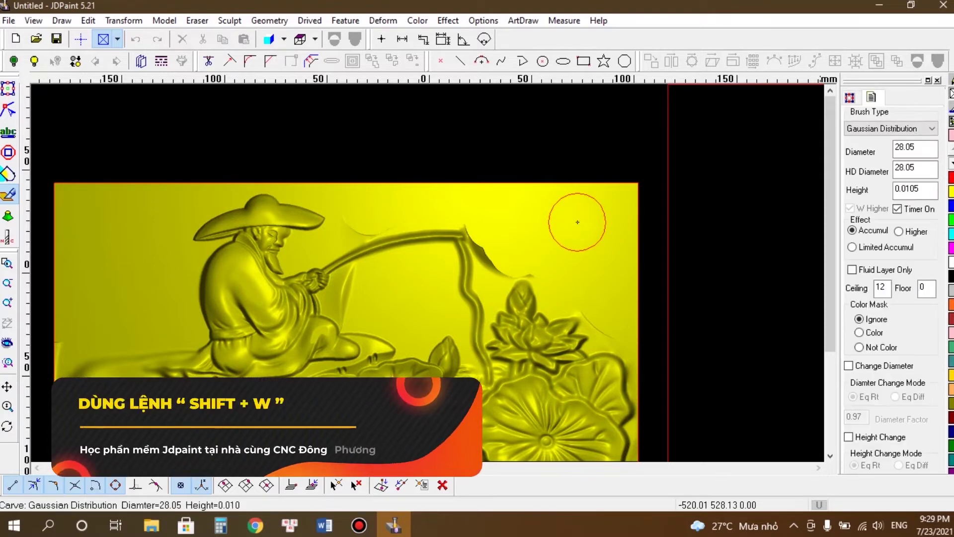
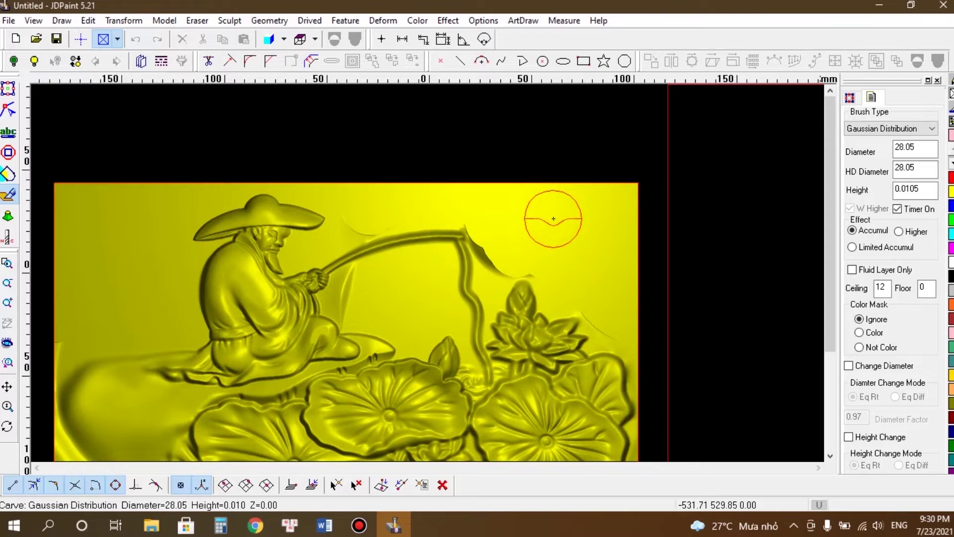
key("Page_Down")
key("Page_Down")
key("Page_Down")
key("Page_Down")
key("Page_Down")
key("Page_Down")
key("Page_Down")
key("Page_Down")
key("Page_Down")
key("Page_Down")
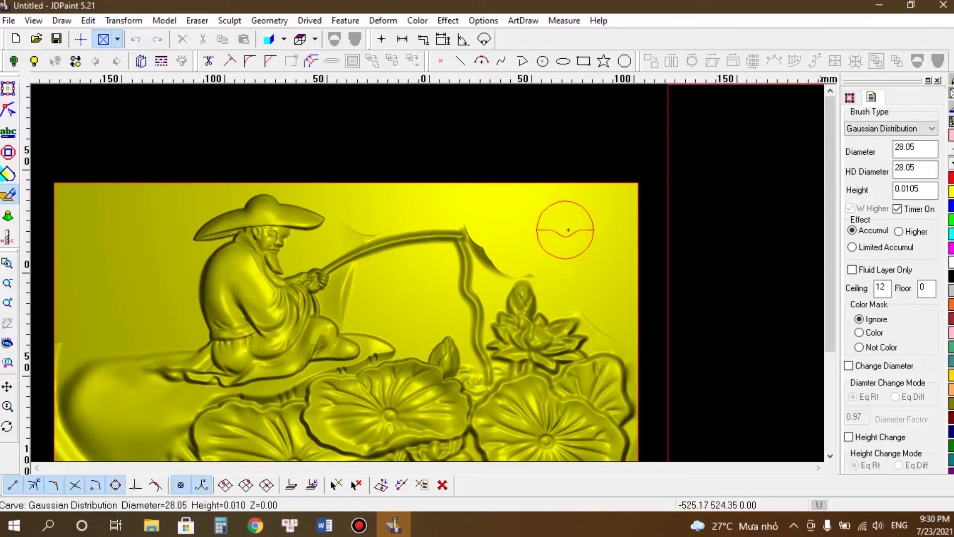
key("Page_Up")
key("Page_Up")
key("Page_Up")
key("Page_Up")
key("Page_Up")
key("Page_Up")
key("Page_Up")
key("Page_Up")
key("Page_Up")
key("Page_Up")
key("Page_Up")
key("Page_Up")
key("Page_Up")
key("Page_Up")
key("Page_Up")
key("Page_Up")
key("Page_Up")
key("Page_Up")
key("Page_Up")
key("Page_Up")
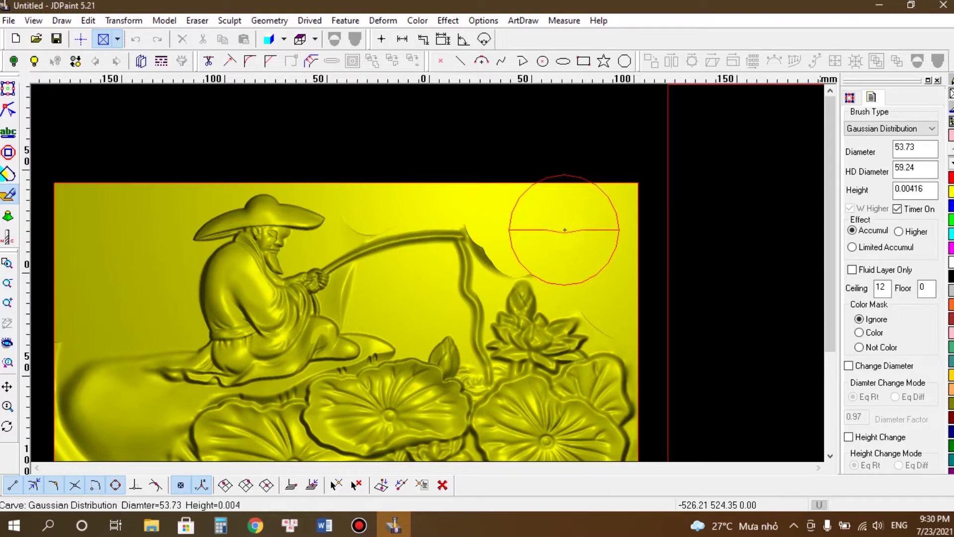
Step: Set the carve brush to 0.11471 height and 21.35 mm diameter, and carve away the leftover ridge between the rod tip and lotus bud
left_click_drag(564, 230, 540, 227)
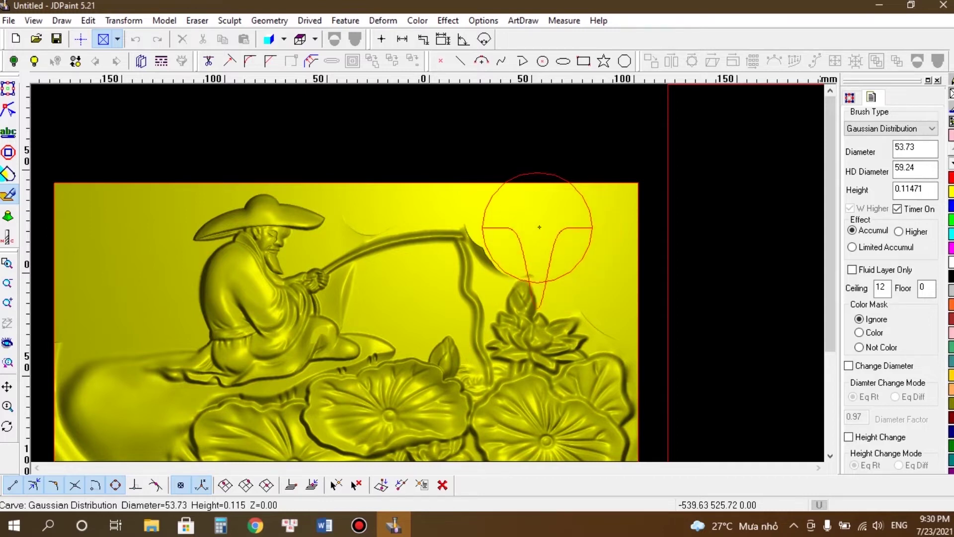
right_click_drag(574, 234, 552, 229)
scroll(362, 213, "up", 2)
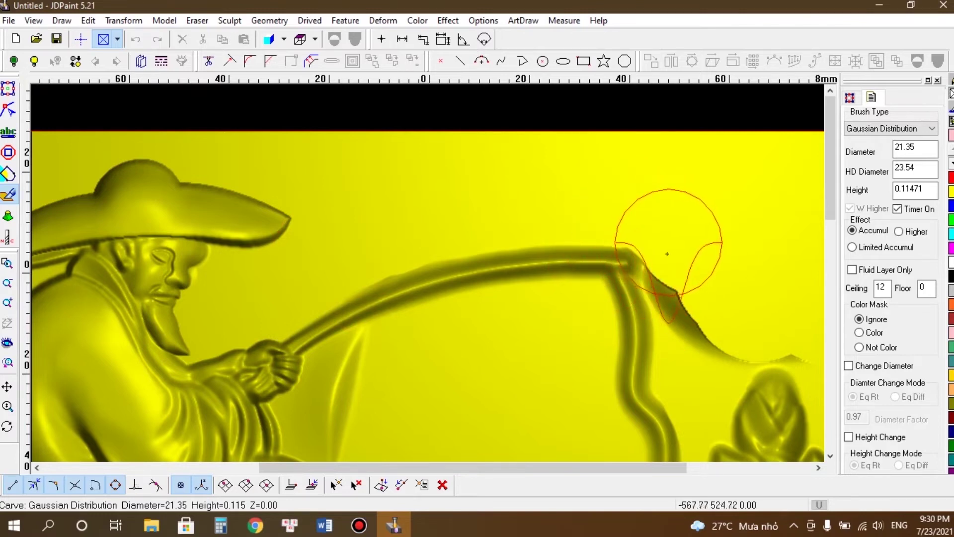
mouse_move(658, 248)
middle_mouse_down()
mouse_move(600, 219)
mouse_move(490, 198)
middle_mouse_up()
mouse_move(510, 207)
left_mouse_down()
mouse_move(502, 258)
mouse_move(513, 236)
mouse_move(487, 204)
mouse_move(519, 252)
mouse_move(571, 283)
mouse_move(677, 273)
mouse_move(624, 277)
mouse_move(589, 265)
left_mouse_up()
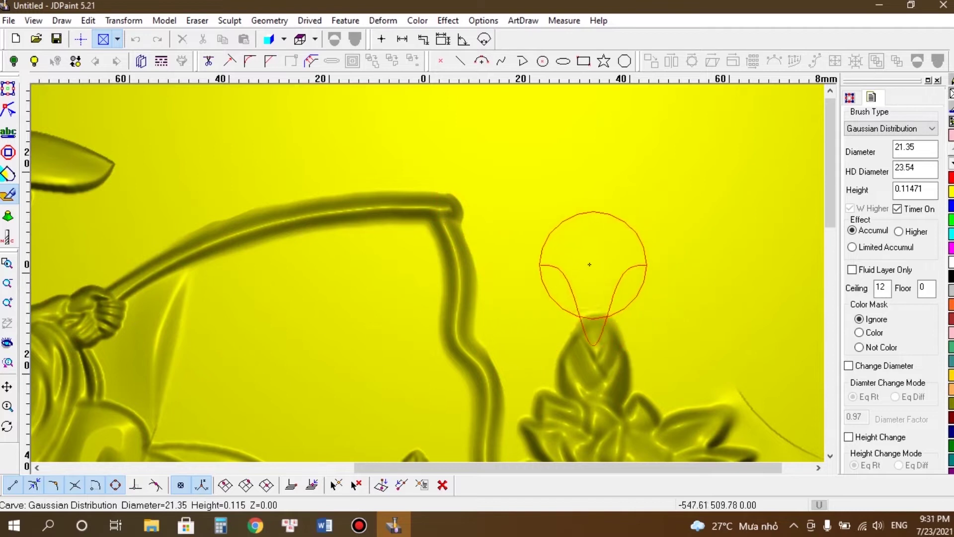
Step: Carve away the leftover background marks beside the lotus flower and the leaf along the relief's right edge
mouse_move(591, 241)
middle_mouse_down()
mouse_move(480, 146)
mouse_move(426, 119)
middle_mouse_up()
middle_click_drag(646, 257, 550, 184)
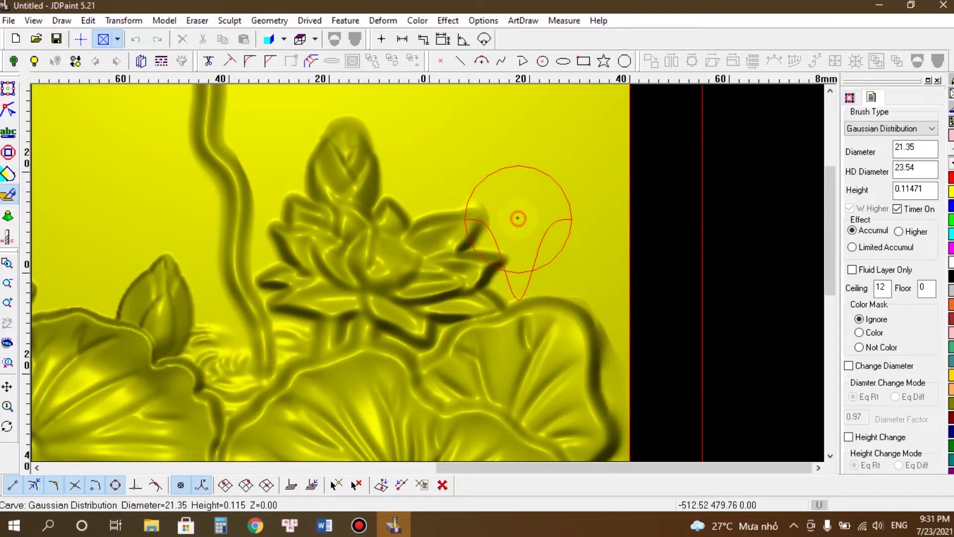
middle_click_drag(630, 292, 592, 192)
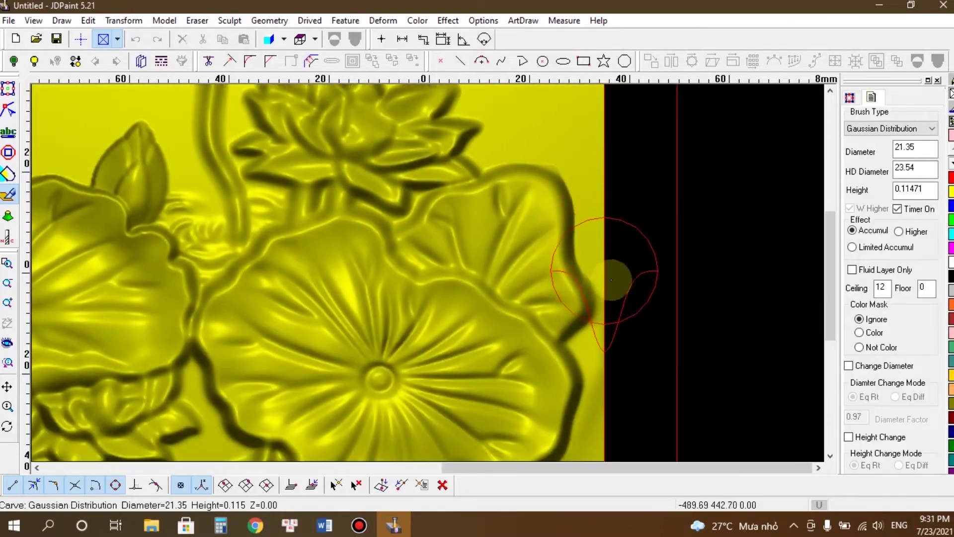
Step: Punch the border ridge in the relief's lower-right corner to height 0 with a 30.59 mm brush, and reduce the brush to 24.92 mm
scroll(588, 118, "down", 2)
scroll(628, 176, "down", 1)
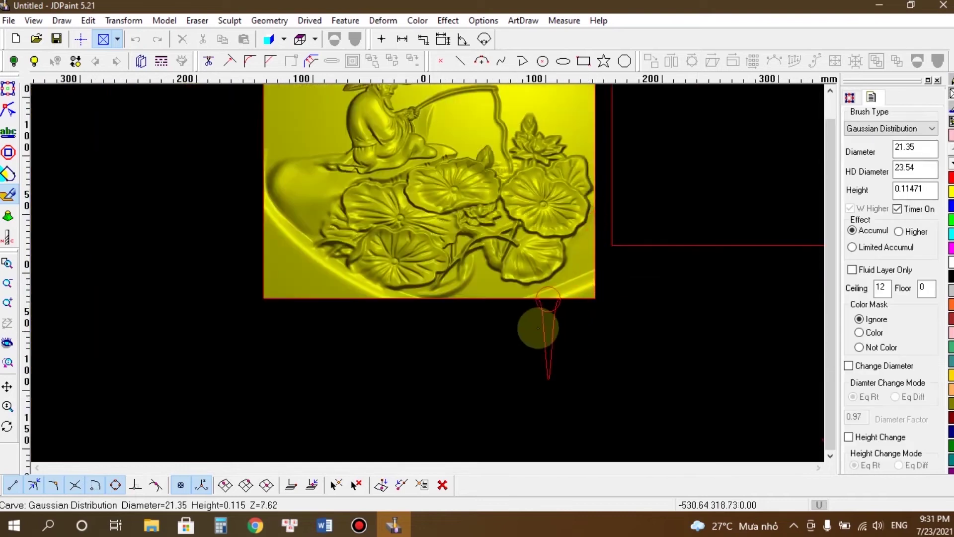
scroll(550, 292, "up", 2)
scroll(564, 276, "up", 1, "ctrl")
scroll(565, 285, "up", 2, "ctrl")
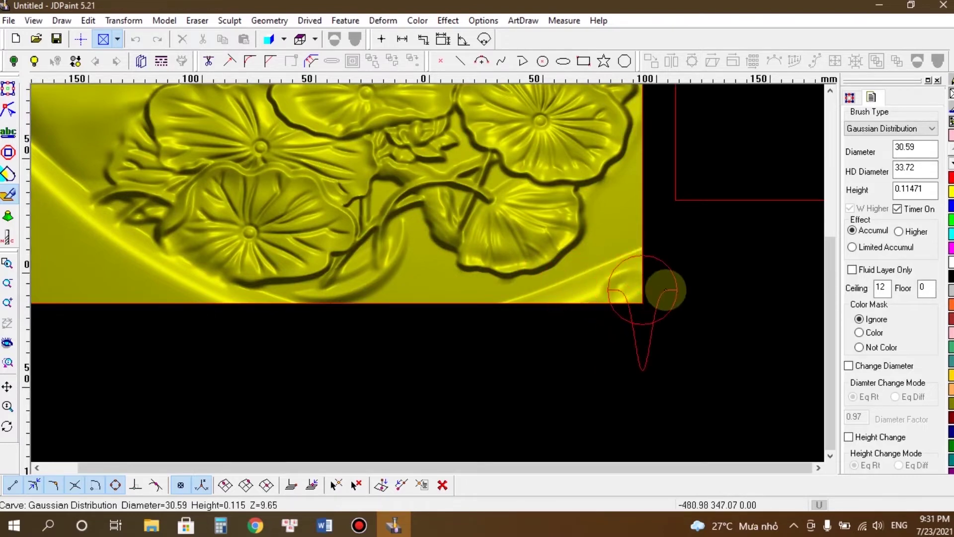
scroll(649, 283, "down", 2)
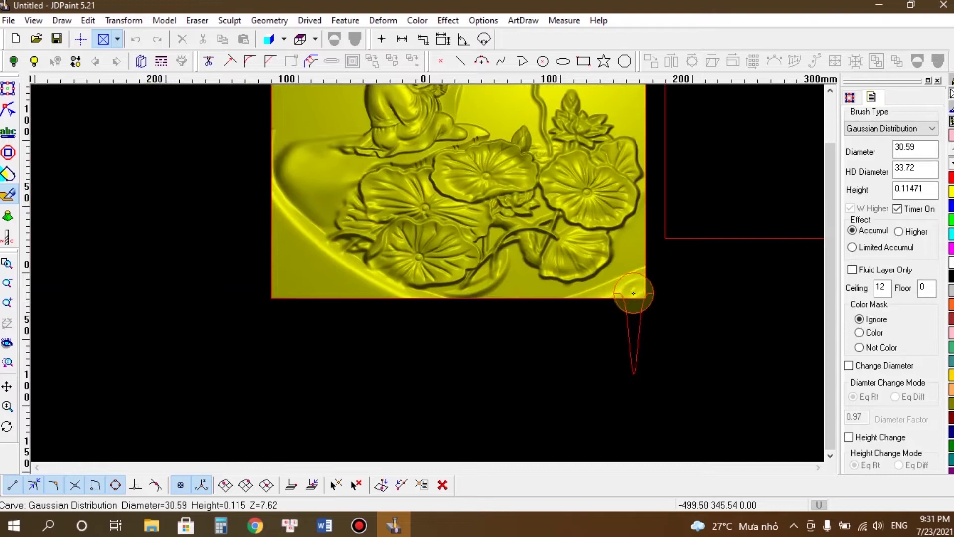
key("p")
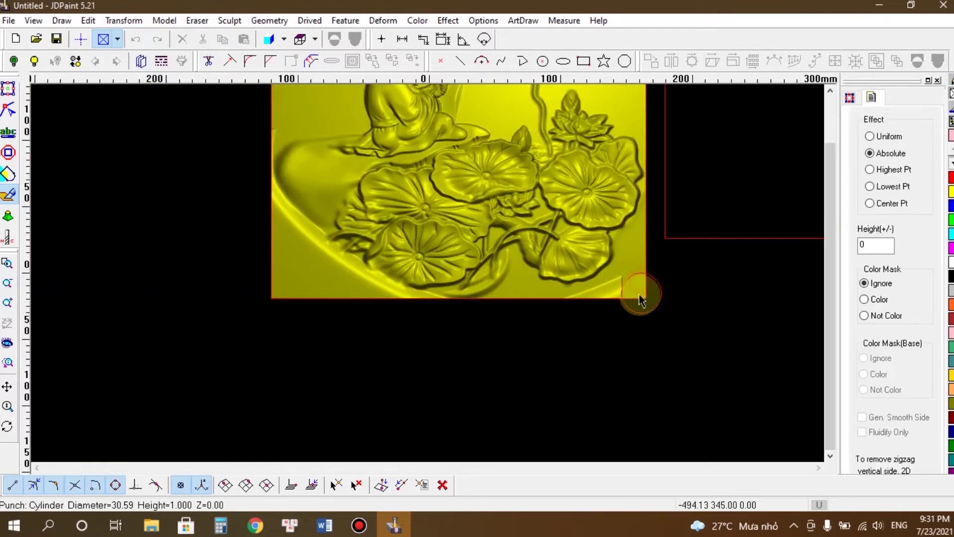
left_click(618, 314)
left_click(626, 294)
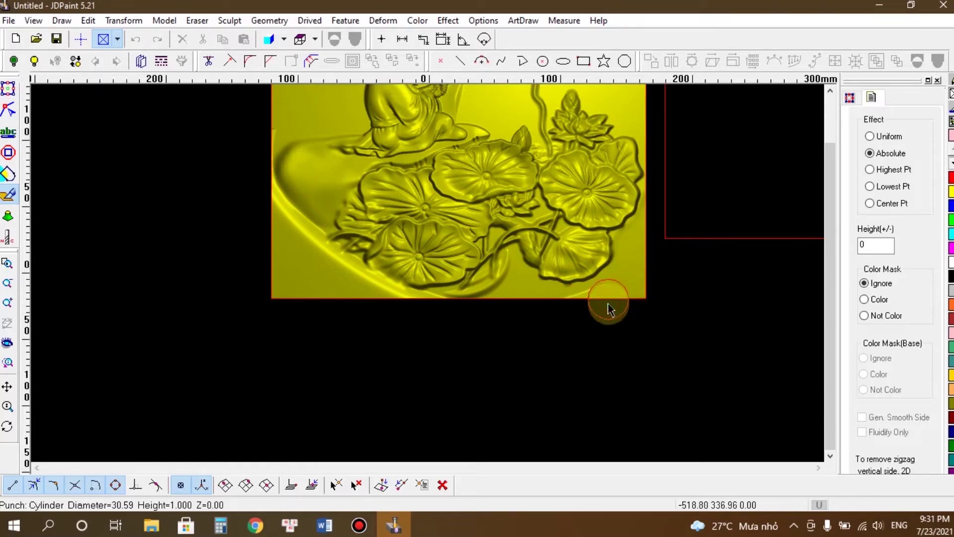
scroll(608, 304, "down", 2)
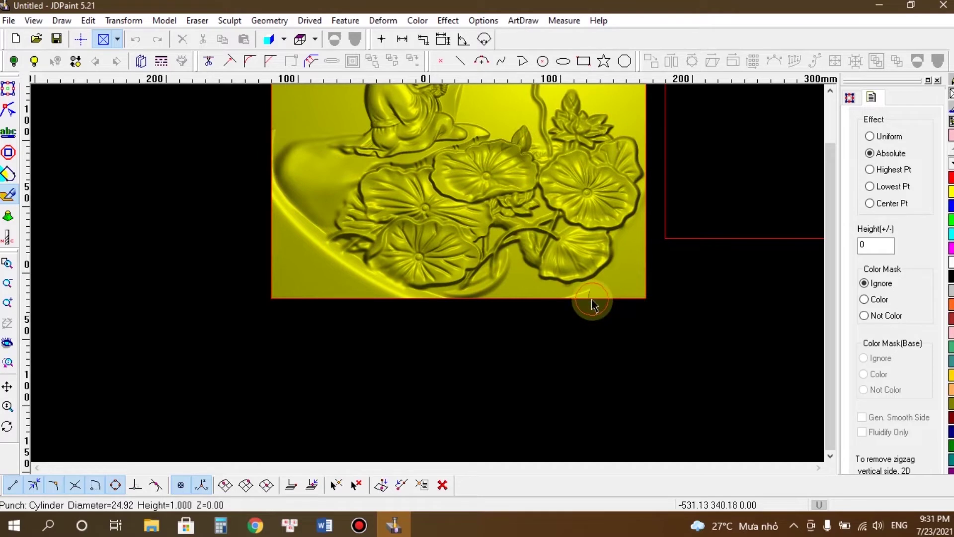
Step: Check the model's Undo Times setting and dimensions, and return to the Punch tool
right_click(592, 304)
left_click(901, 121)
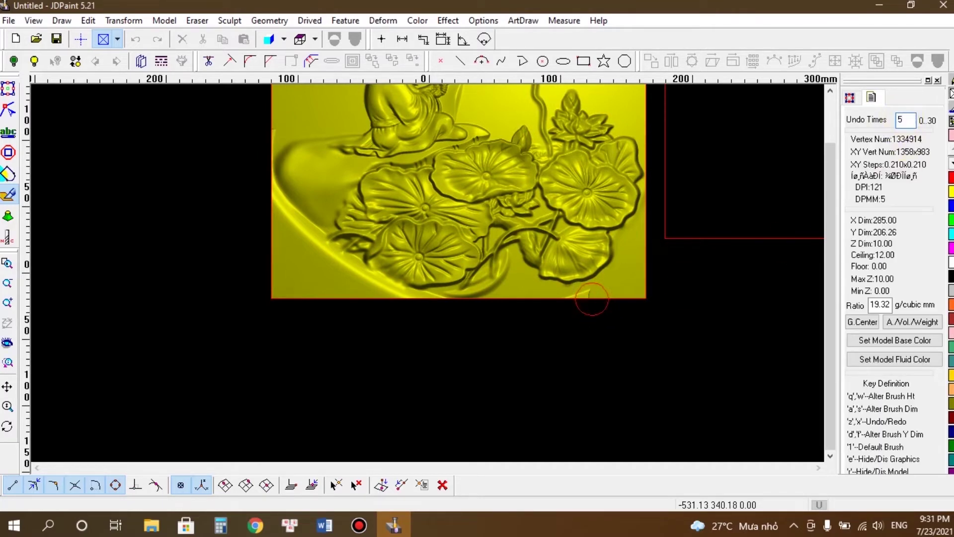
right_click(748, 141)
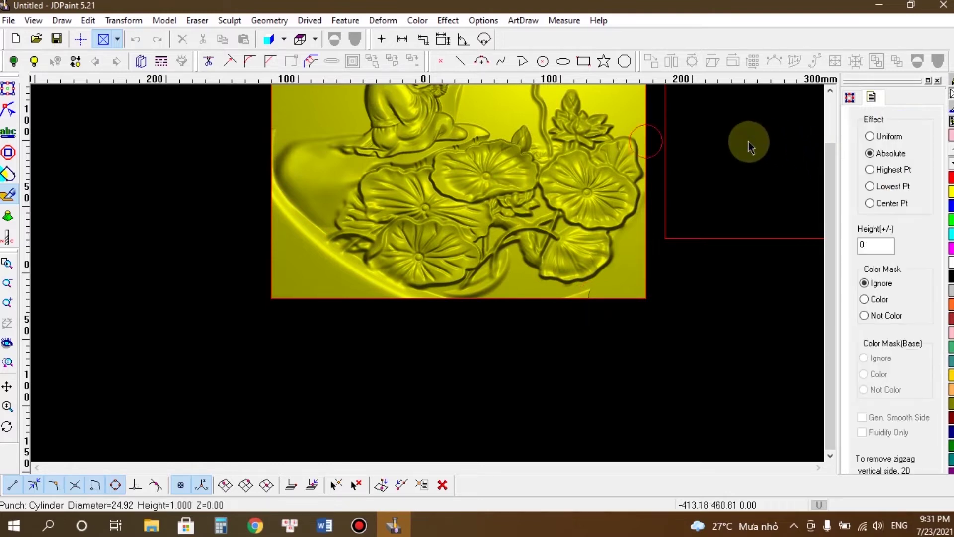
Step: Reduce the Punch brush to 18.32 mm and flatten the leftover ridge along the fisherman relief's bottom edge to height 0
scroll(587, 304, "up", 2)
key("a")
key("a")
key("a")
key("a")
key("a")
left_click(593, 287)
left_click(585, 293)
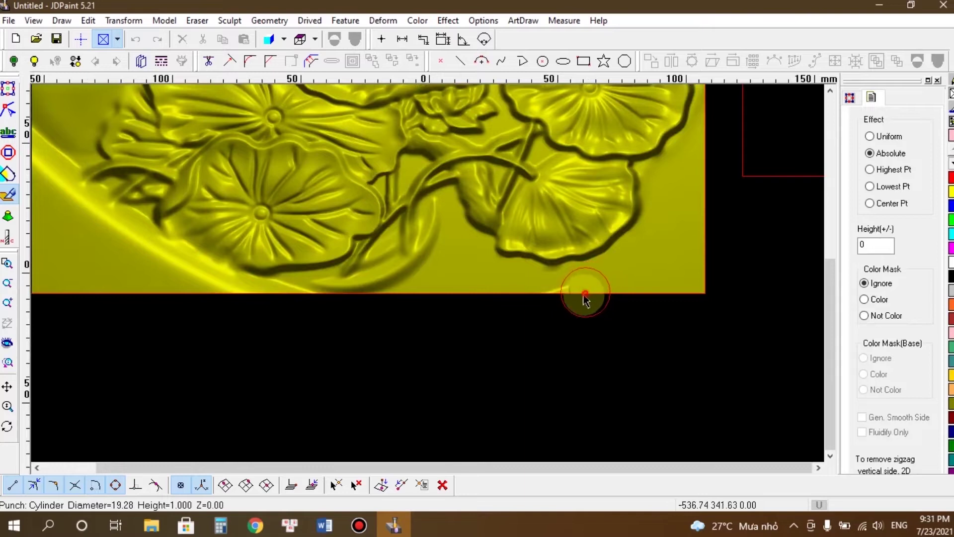
key("a")
left_click(546, 298)
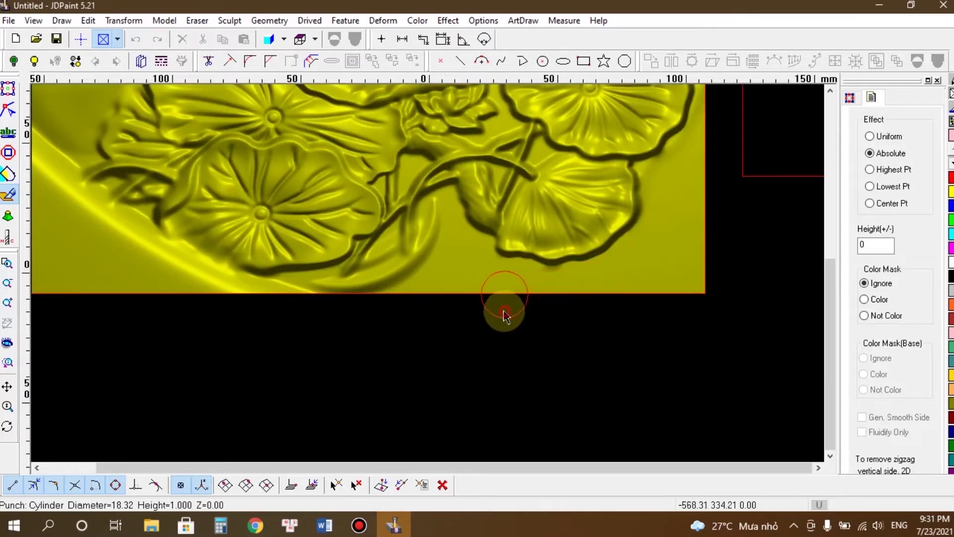
Step: Punch the relief's lower-left corner outside the curved border ridge to height 0 with the 18.32 mm brush
scroll(187, 284, "down", 1)
scroll(106, 277, "down", 2)
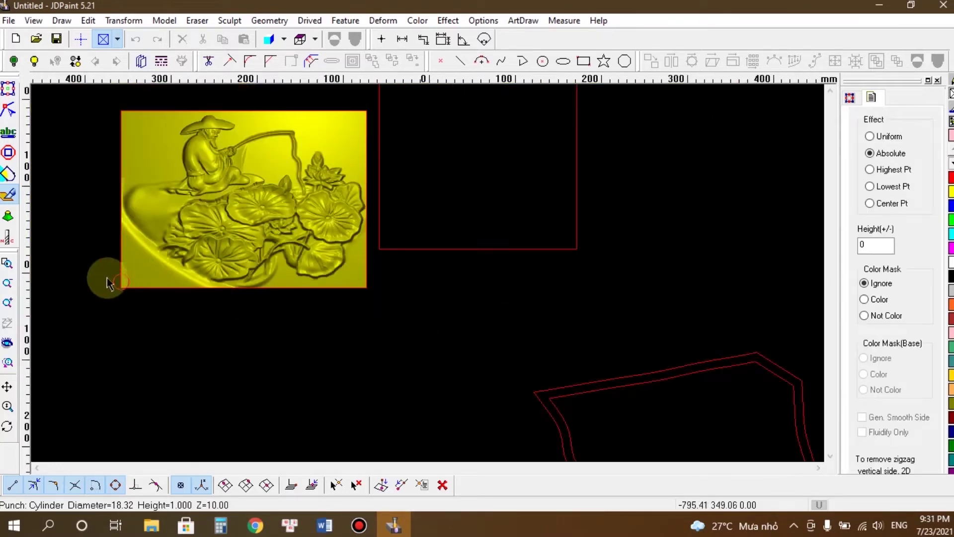
scroll(106, 277, "up", 3)
left_click_drag(142, 297, 127, 204)
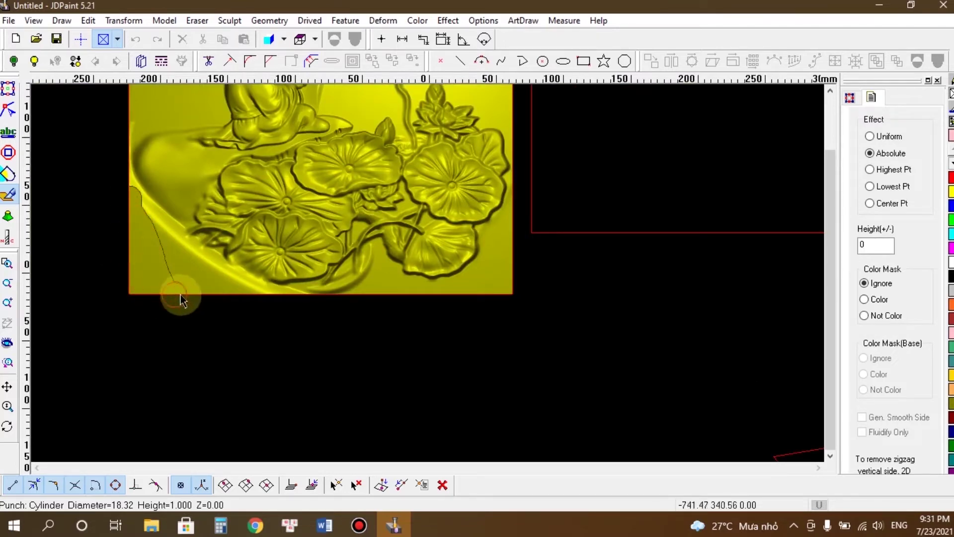
left_click_drag(183, 292, 193, 293)
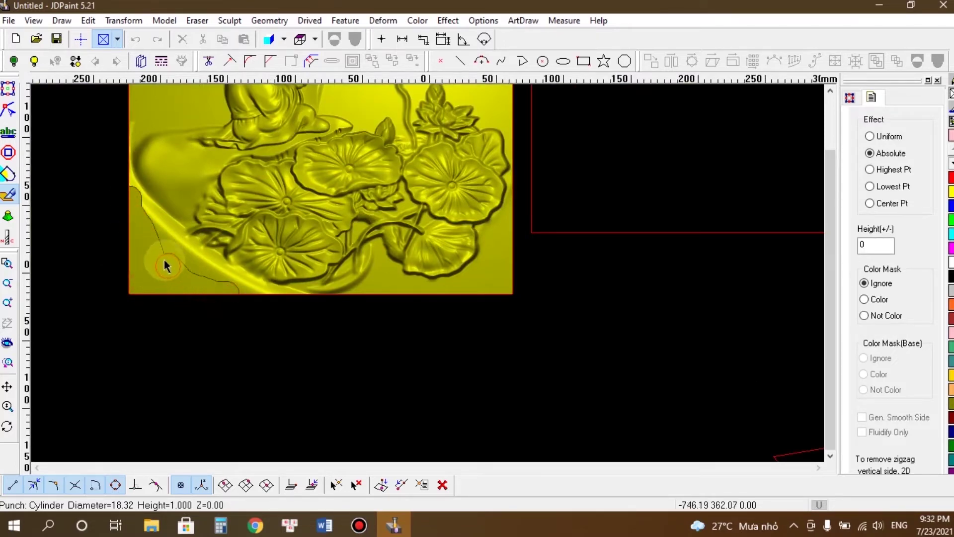
mouse_move(126, 189)
left_mouse_down()
mouse_move(106, 142)
mouse_move(111, 183)
mouse_move(96, 205)
left_mouse_up()
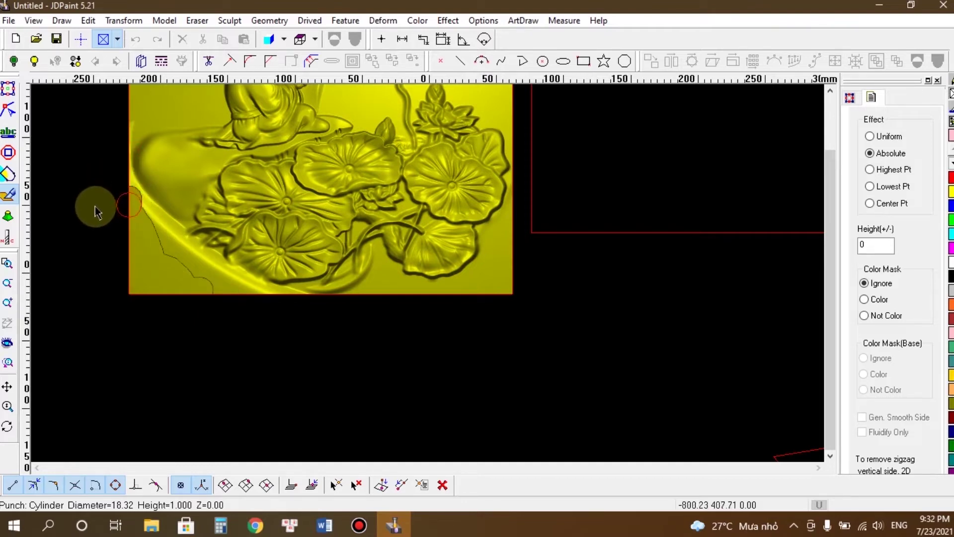
scroll(144, 256, "up", 1)
scroll(151, 262, "down", 3)
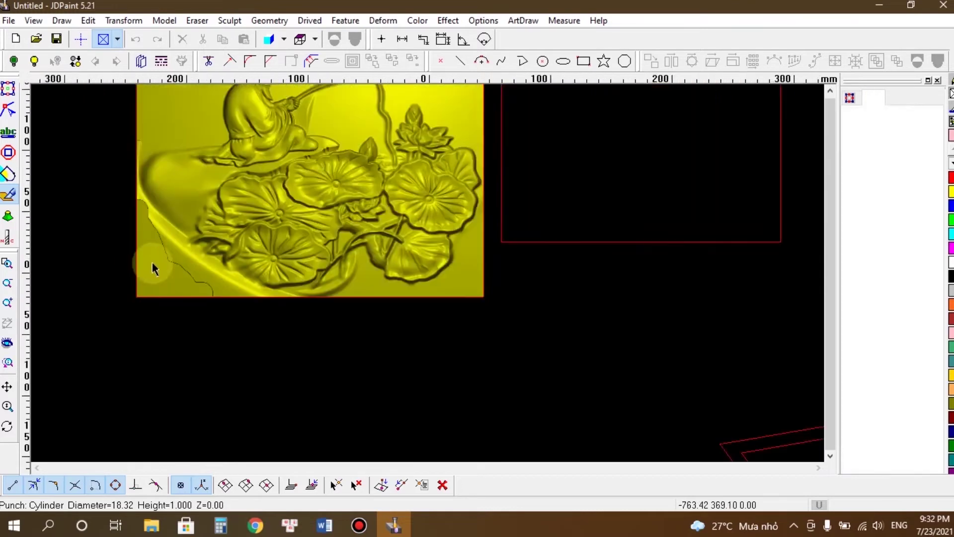
scroll(113, 200, "up", 2)
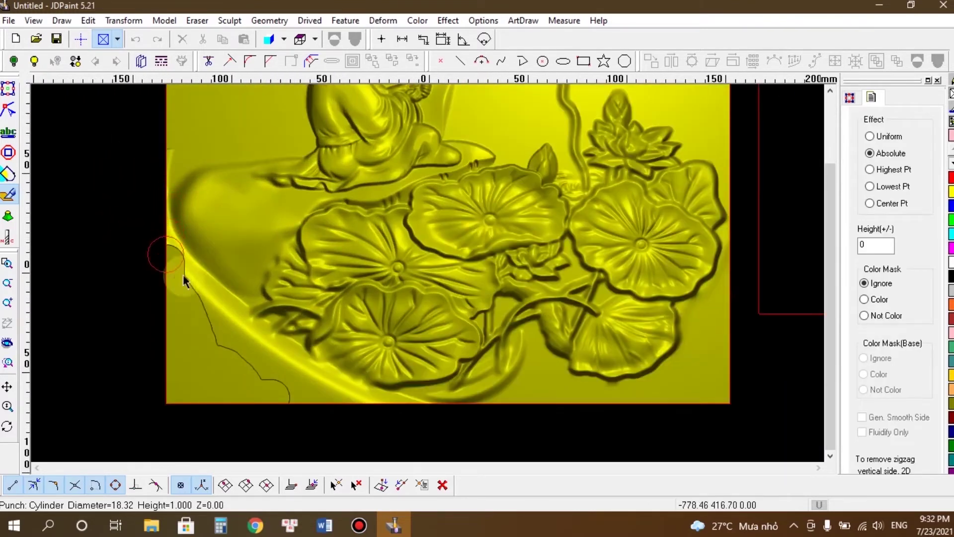
Step: Carve away the curved border ridge around the bank's lower-left outline with a 41.76 mm brush, raising the carve height to 0.40682
right_click(189, 311)
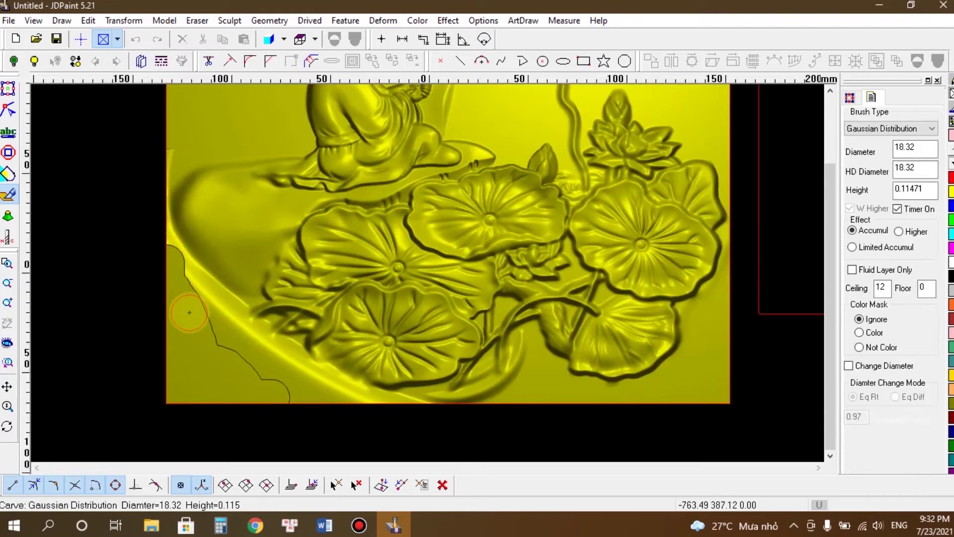
mouse_move(187, 305)
left_mouse_down()
mouse_move(166, 256)
mouse_move(184, 274)
left_mouse_up()
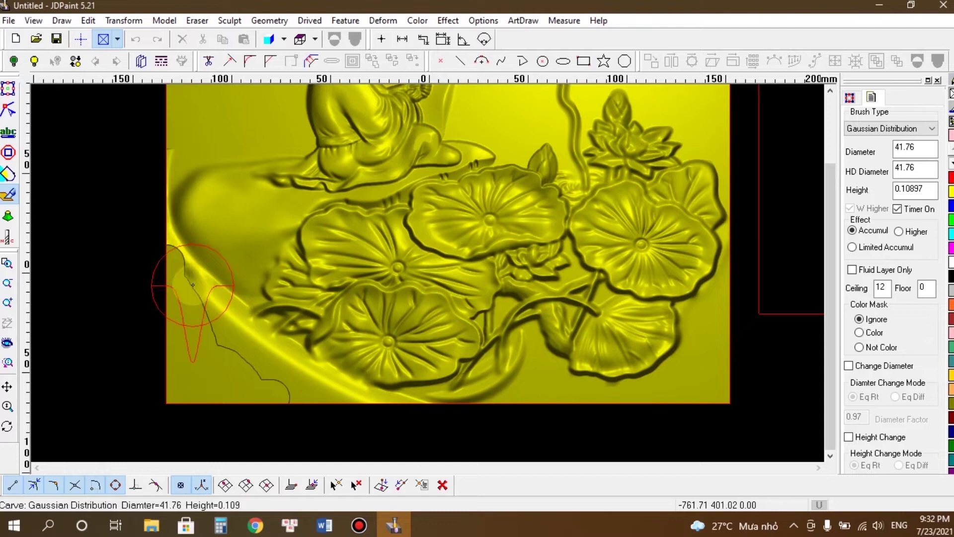
mouse_move(193, 284)
left_mouse_down()
mouse_move(171, 260)
mouse_move(223, 338)
mouse_move(179, 285)
mouse_move(181, 318)
mouse_move(208, 316)
mouse_move(239, 364)
mouse_move(298, 403)
mouse_move(366, 414)
mouse_move(324, 415)
mouse_move(298, 400)
mouse_move(188, 288)
mouse_move(140, 207)
mouse_move(136, 152)
left_mouse_up()
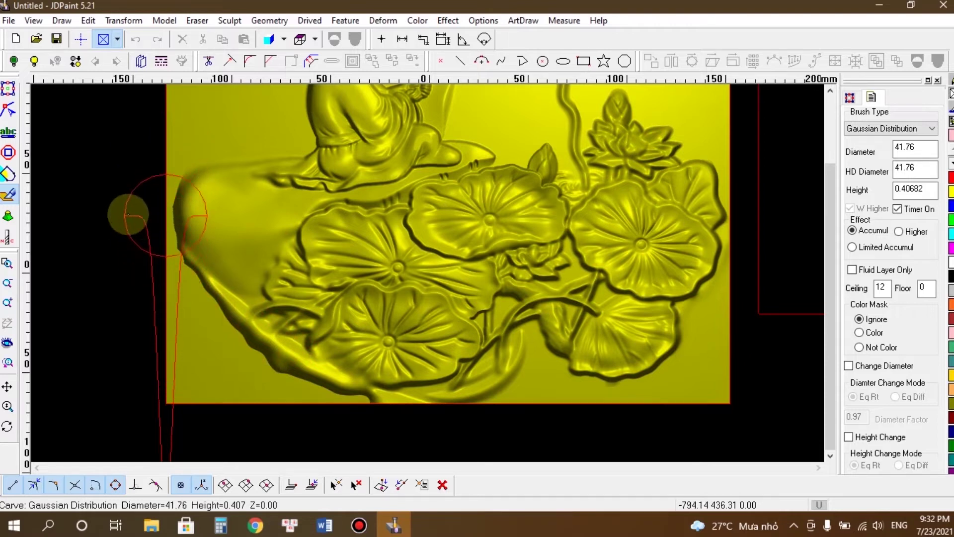
mouse_move(211, 323)
left_mouse_down()
mouse_move(234, 347)
mouse_move(302, 383)
mouse_move(400, 415)
mouse_move(495, 426)
left_mouse_up()
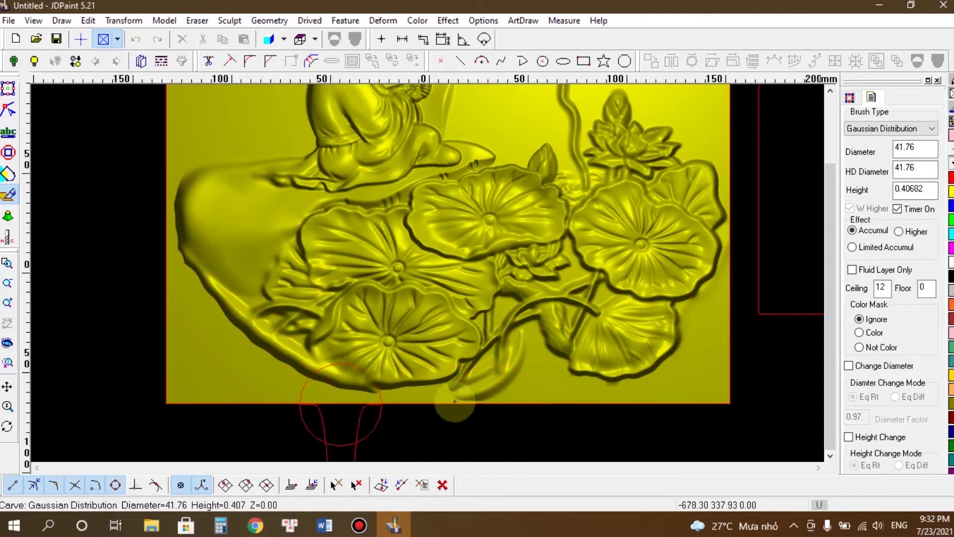
scroll(476, 423, "down", 2)
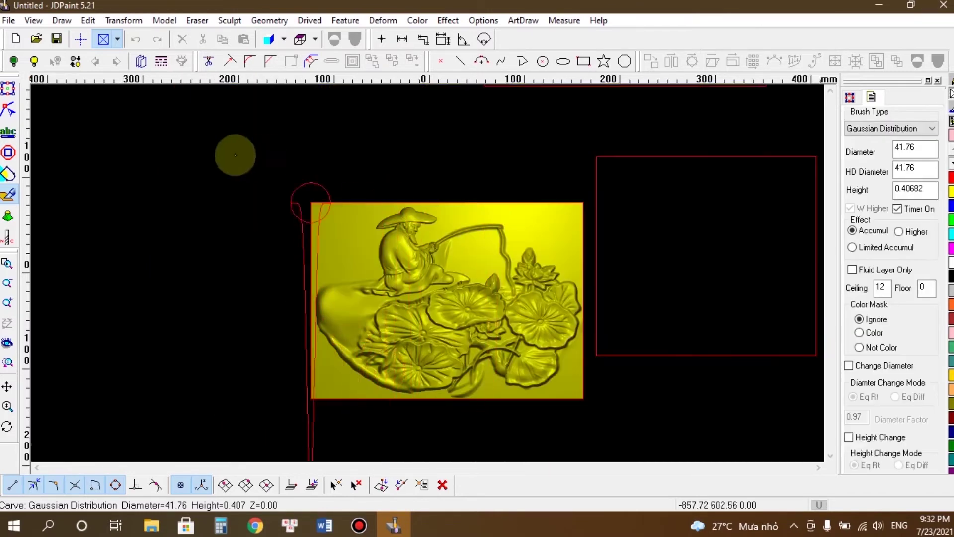
right_click(252, 269)
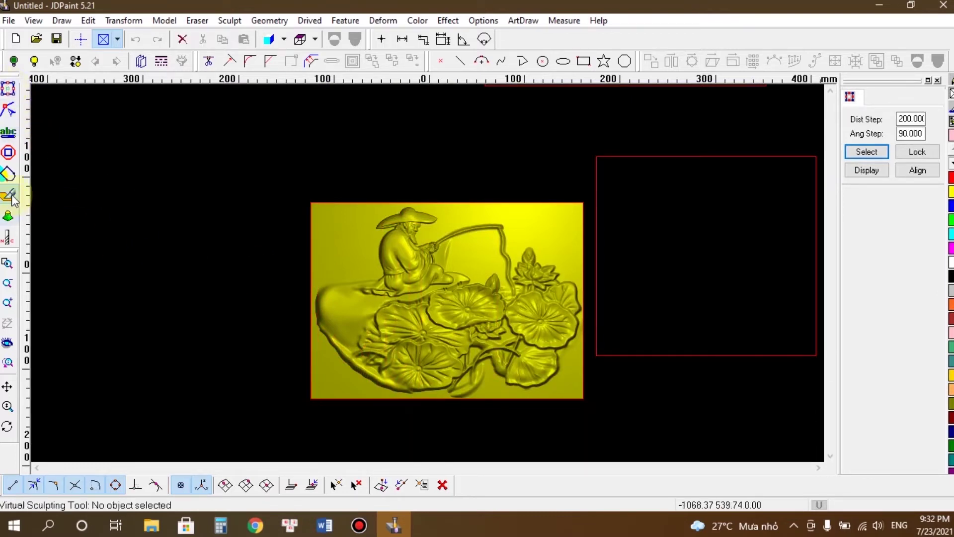
Step: Leave sculpting of the fisherman relief, select the relief with the two ducks and lotus leaves, and open it for virtual sculpting
left_click(8, 90)
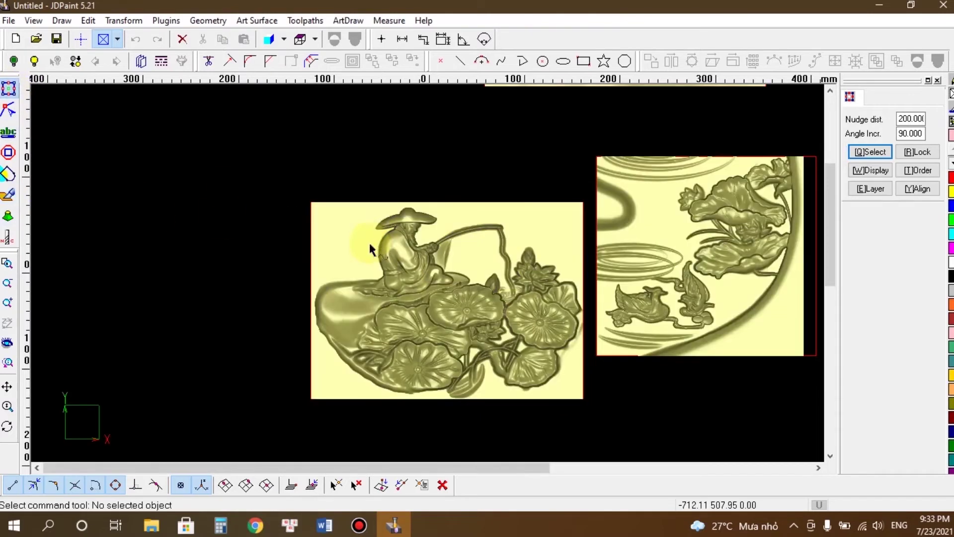
scroll(241, 201, "down", 1)
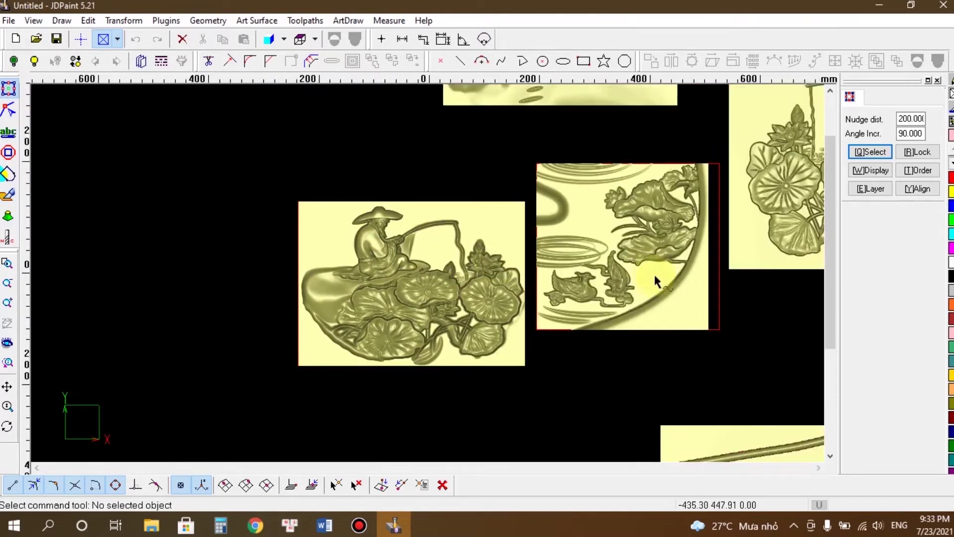
scroll(654, 215, "down", 1)
left_click(654, 215)
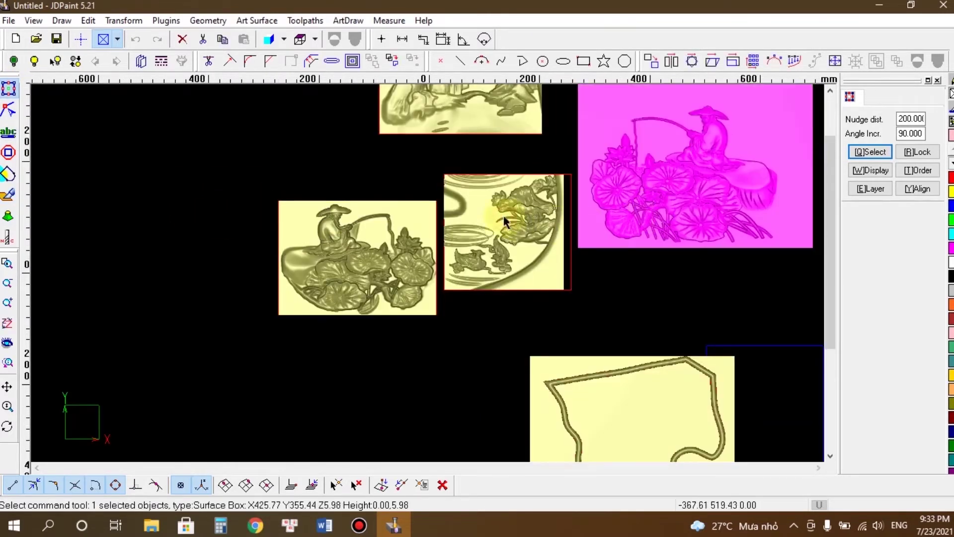
left_click(504, 218)
scroll(404, 337, "down", 1)
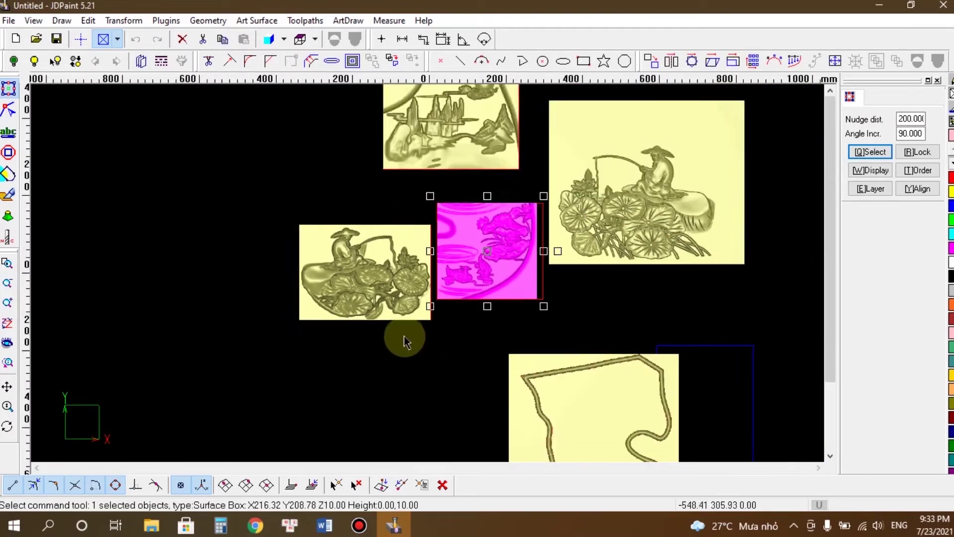
scroll(494, 274, "up", 2)
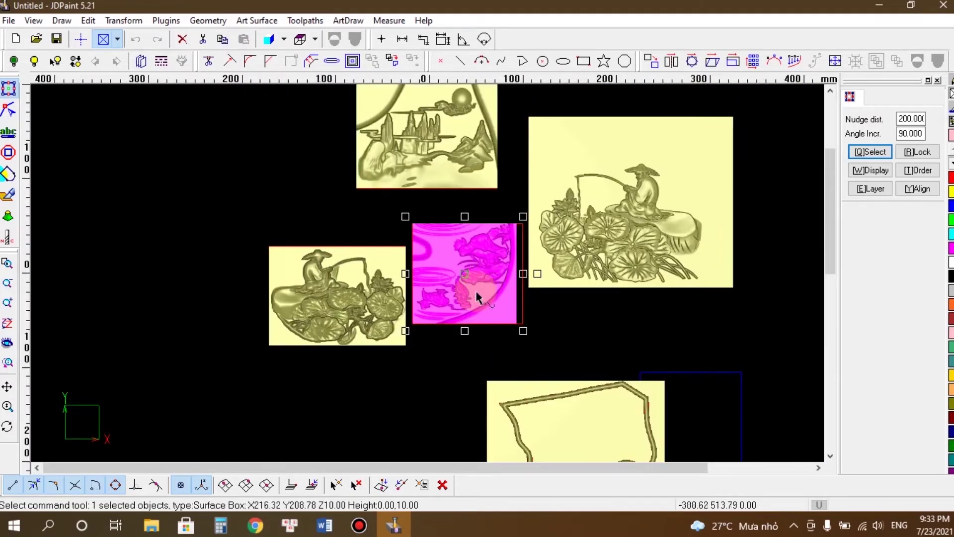
scroll(488, 332, "up", 2)
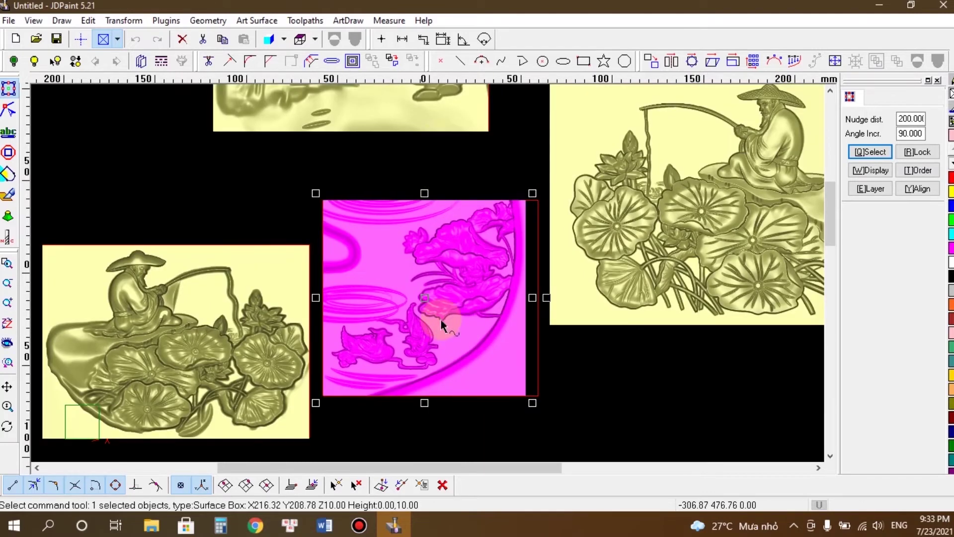
left_click(8, 197)
Step: Punch the cloud shape and water ripples beside the lotus and above the ducks to height 0 with the 41.76 mm brush
scroll(457, 203, "down", 2)
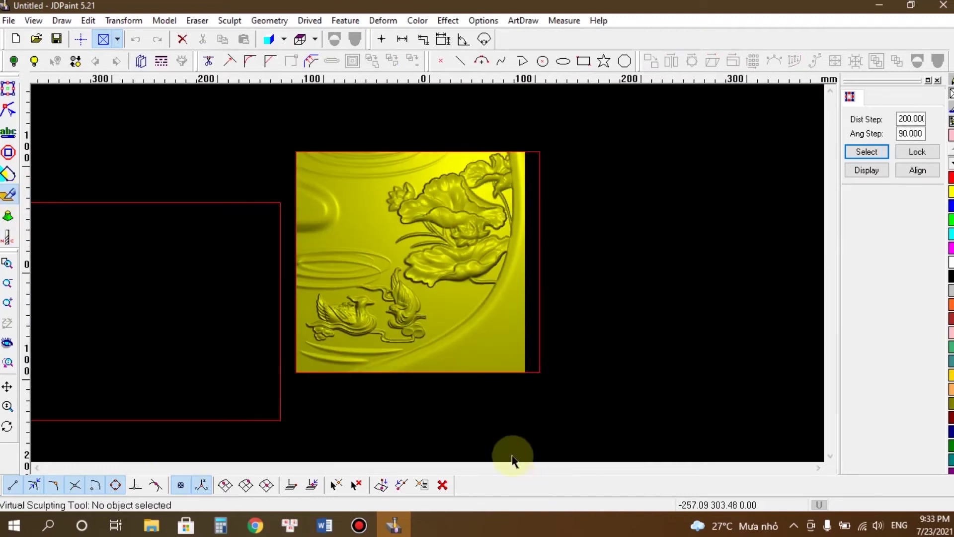
scroll(442, 375, "up", 2)
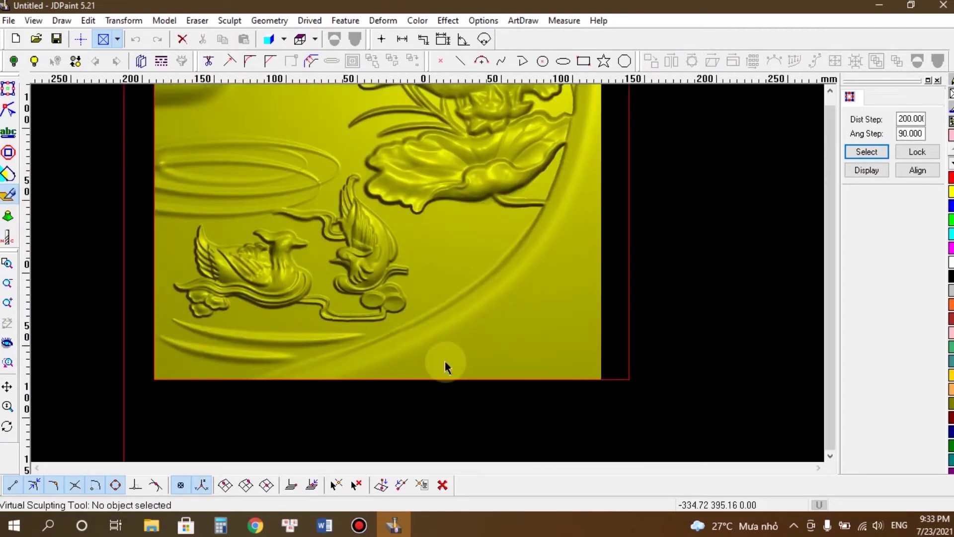
scroll(445, 362, "down", 2)
scroll(290, 237, "up", 1)
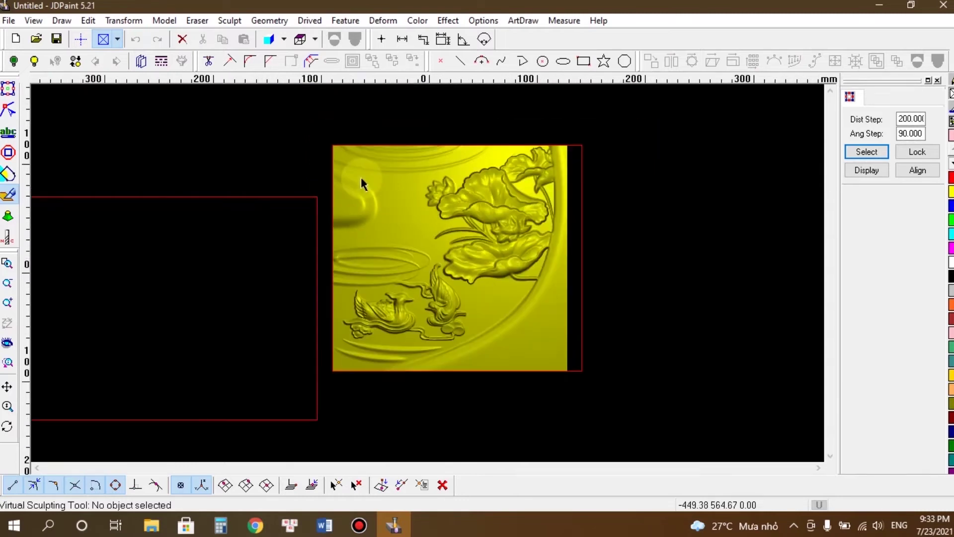
left_click(361, 176)
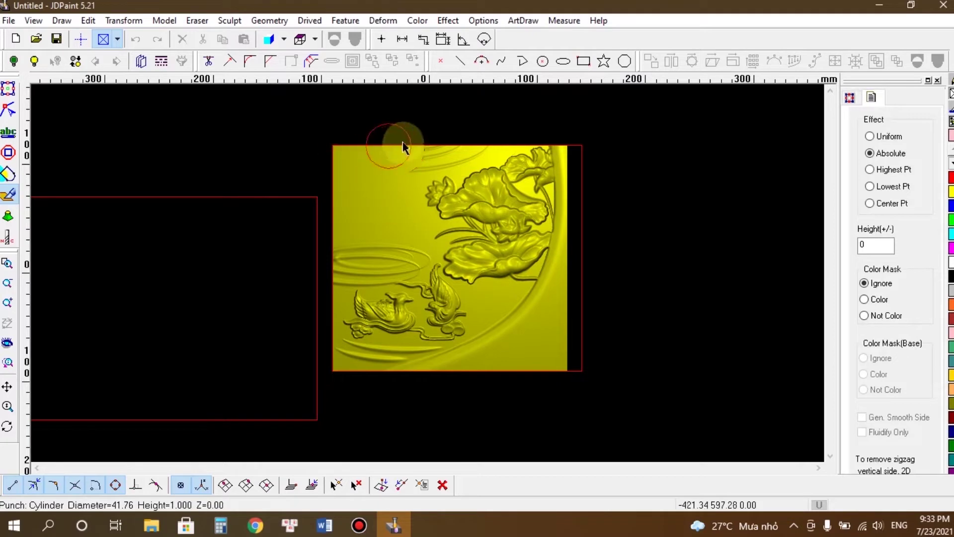
mouse_move(475, 124)
left_mouse_down()
mouse_move(426, 132)
mouse_move(431, 158)
left_mouse_up()
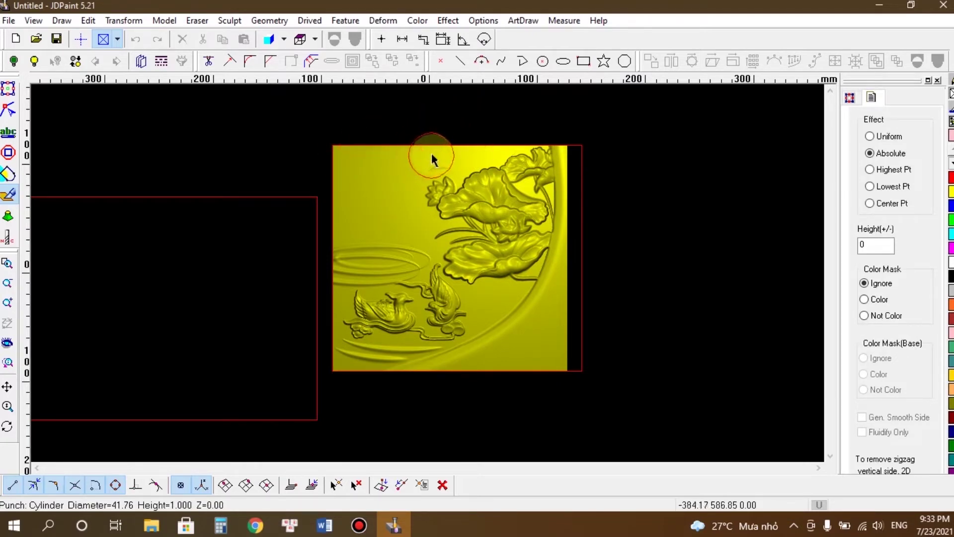
mouse_move(356, 254)
left_mouse_down()
mouse_move(337, 269)
mouse_move(375, 261)
mouse_move(398, 219)
mouse_move(284, 271)
mouse_move(379, 264)
mouse_move(356, 266)
mouse_move(360, 274)
mouse_move(430, 234)
mouse_move(446, 231)
mouse_move(457, 244)
mouse_move(411, 248)
left_mouse_up()
Step: Reduce the brush to 21.44 mm, punch away the remaining ripple marks above the ducks, and carve around the wave tip
scroll(377, 270, "up", 3)
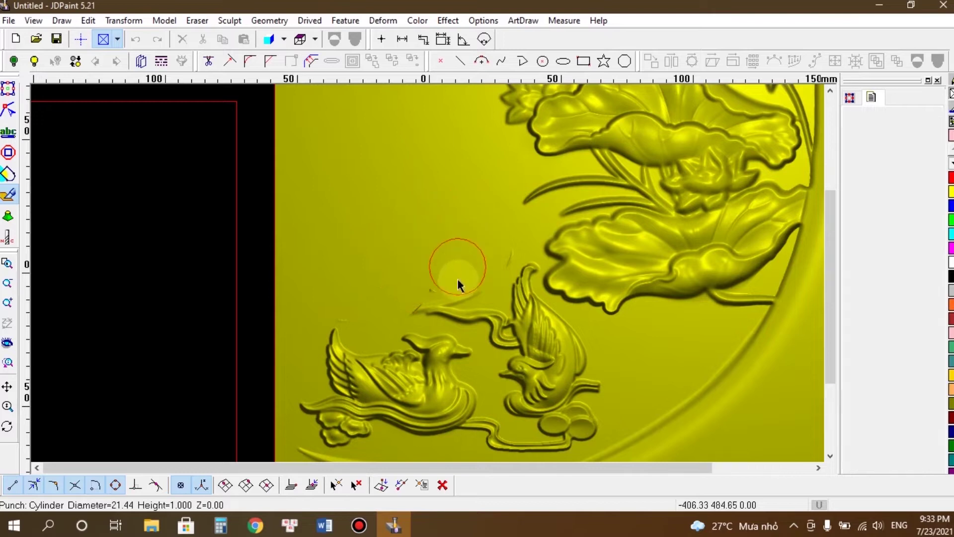
scroll(457, 278, "up", 3)
mouse_move(471, 211)
left_mouse_down()
mouse_move(496, 283)
mouse_move(400, 273)
mouse_move(344, 308)
mouse_move(307, 315)
mouse_move(480, 281)
mouse_move(348, 315)
mouse_move(192, 337)
mouse_move(452, 297)
mouse_move(439, 273)
mouse_move(379, 252)
mouse_move(416, 270)
mouse_move(343, 310)
left_mouse_up()
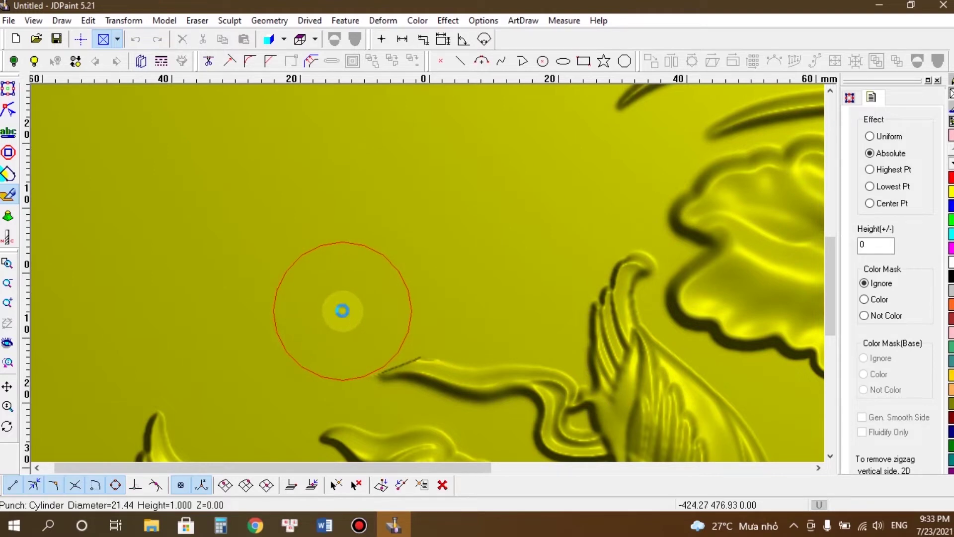
key("c")
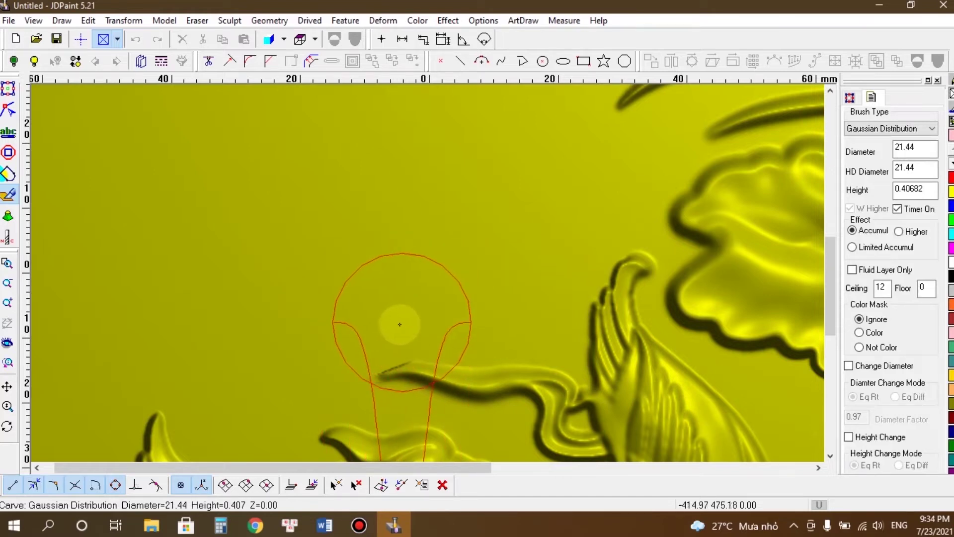
scroll(298, 223, "down", 5)
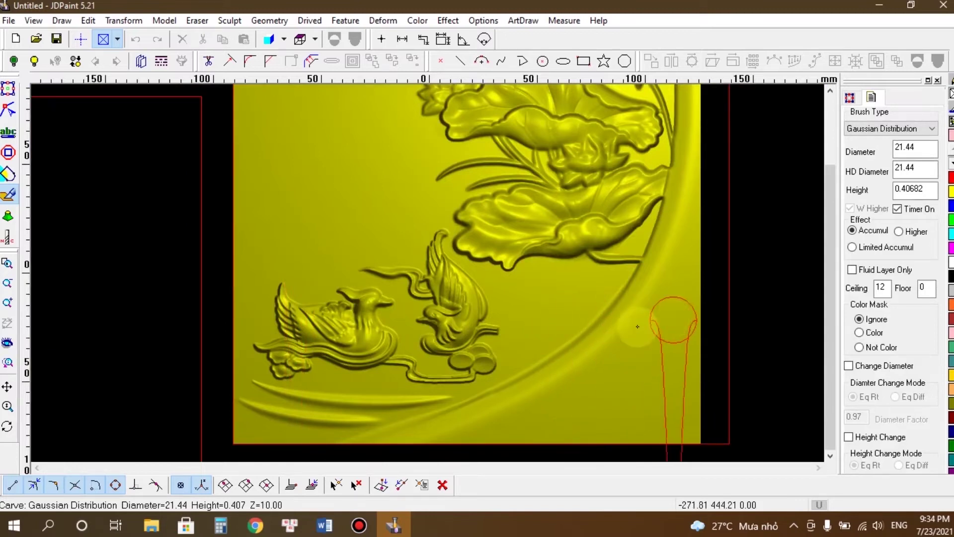
scroll(512, 346, "down", 1)
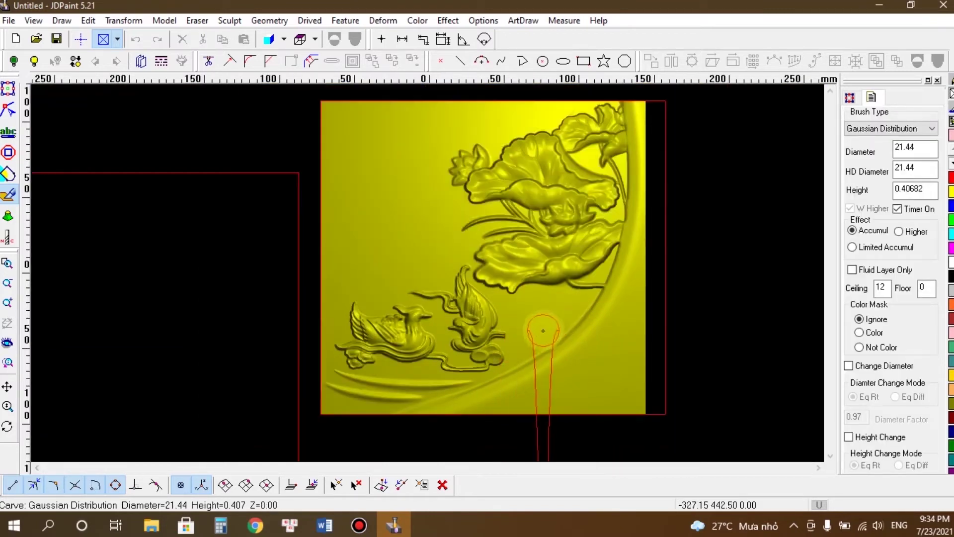
right_click(607, 330)
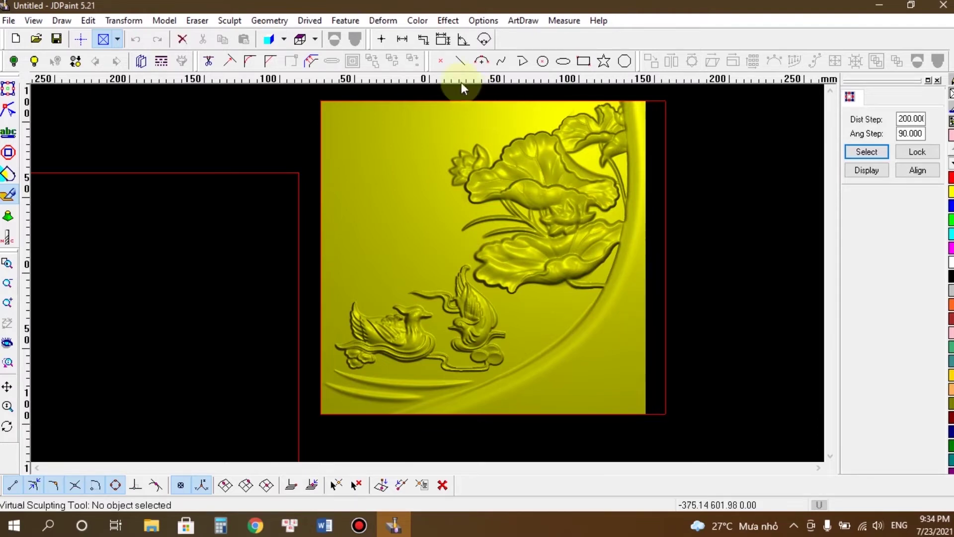
left_click(501, 60)
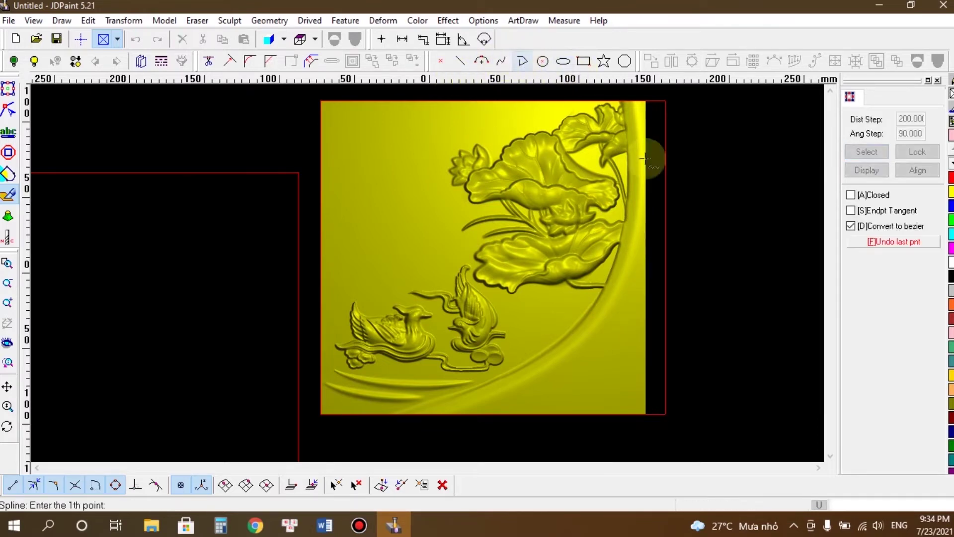
left_click(521, 61)
left_click(851, 273)
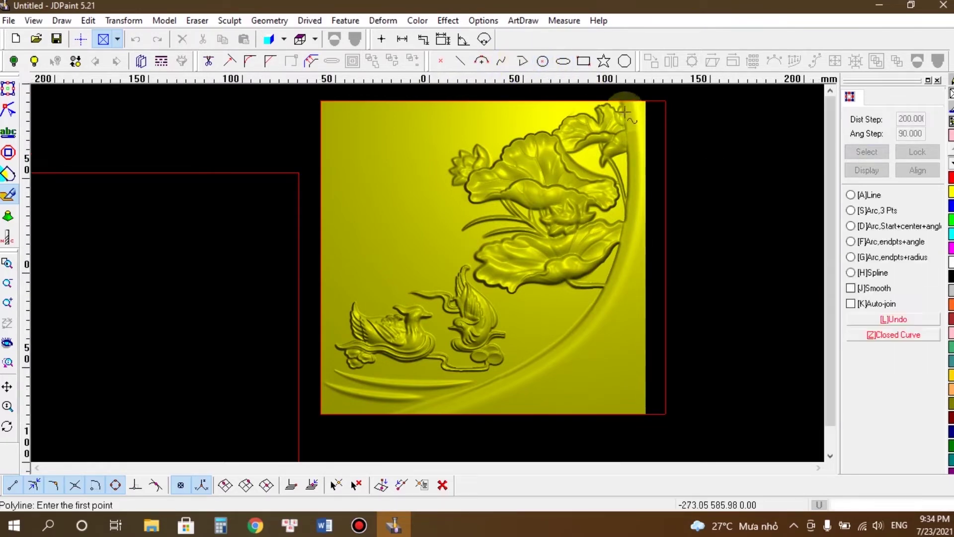
scroll(618, 112, "up", 2)
left_click(615, 100)
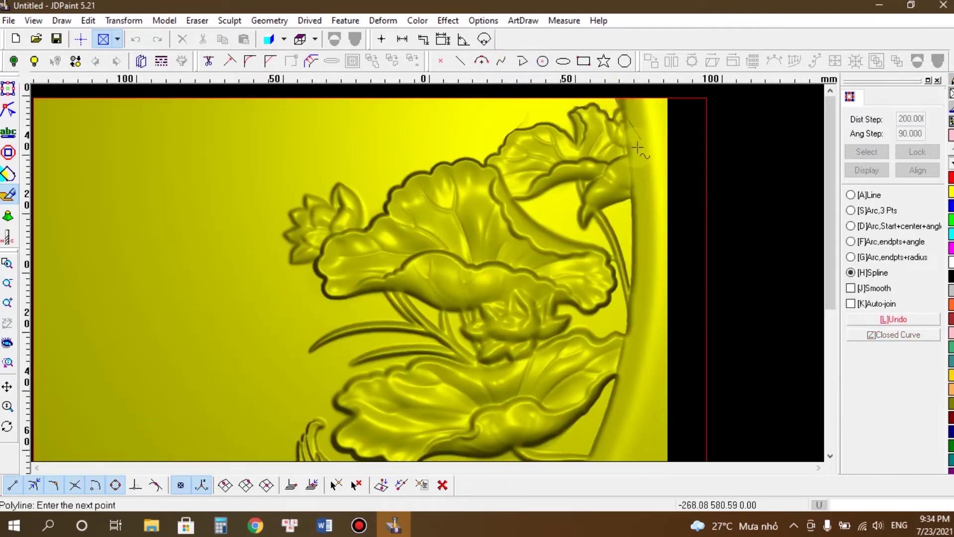
left_click(624, 112)
right_click(657, 151)
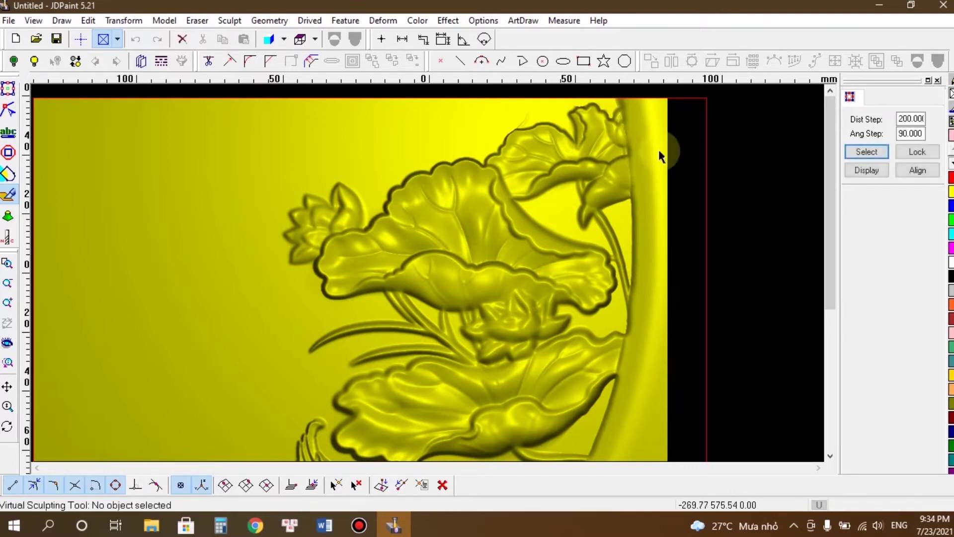
right_click(740, 142)
left_click(787, 155)
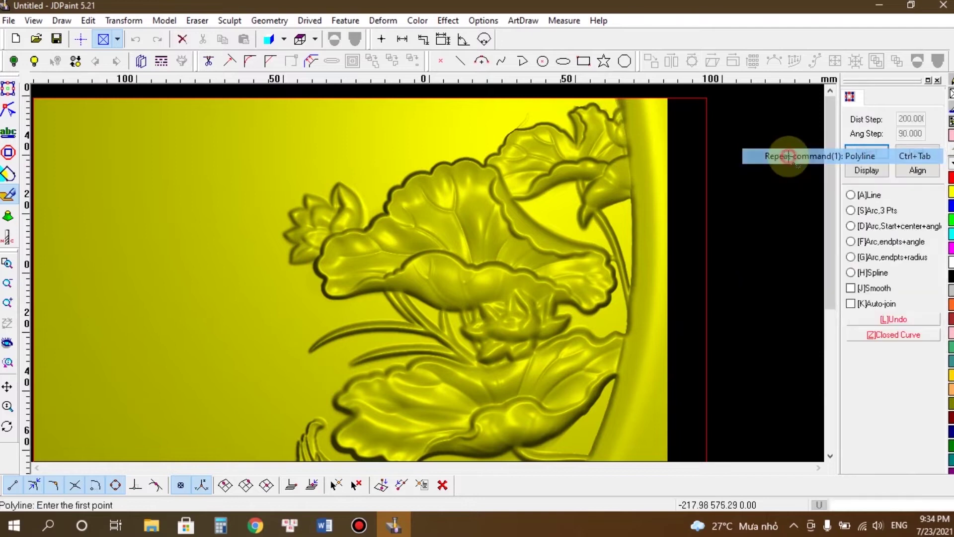
left_click(617, 99)
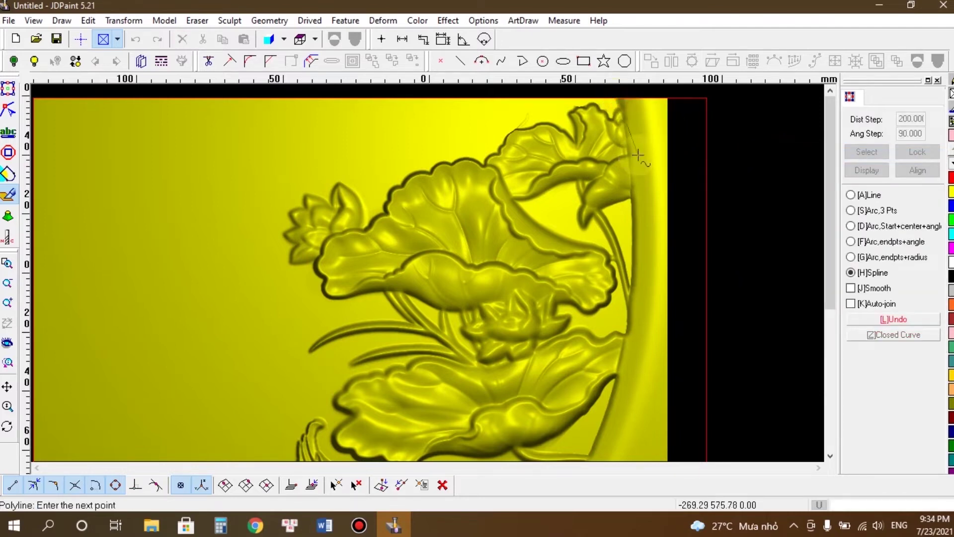
left_click(630, 153)
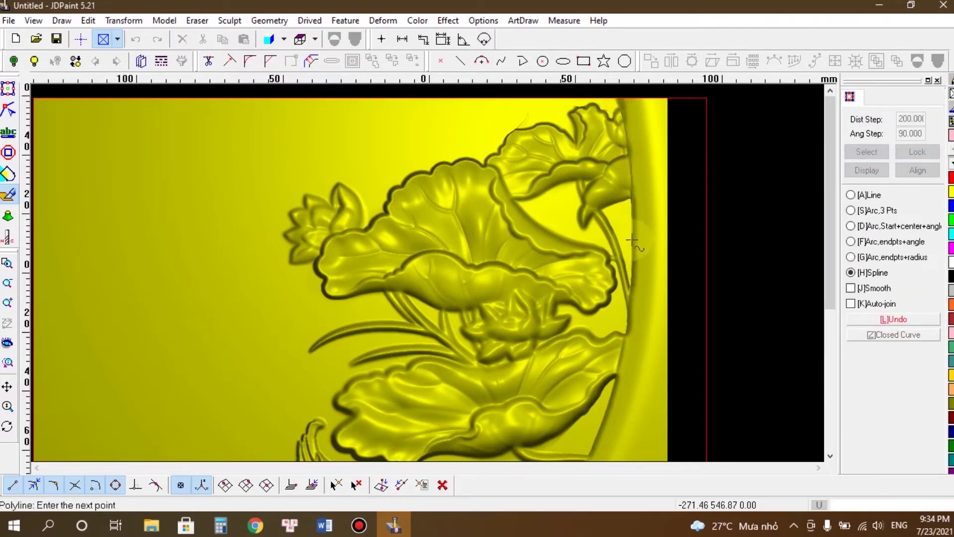
left_click(634, 241)
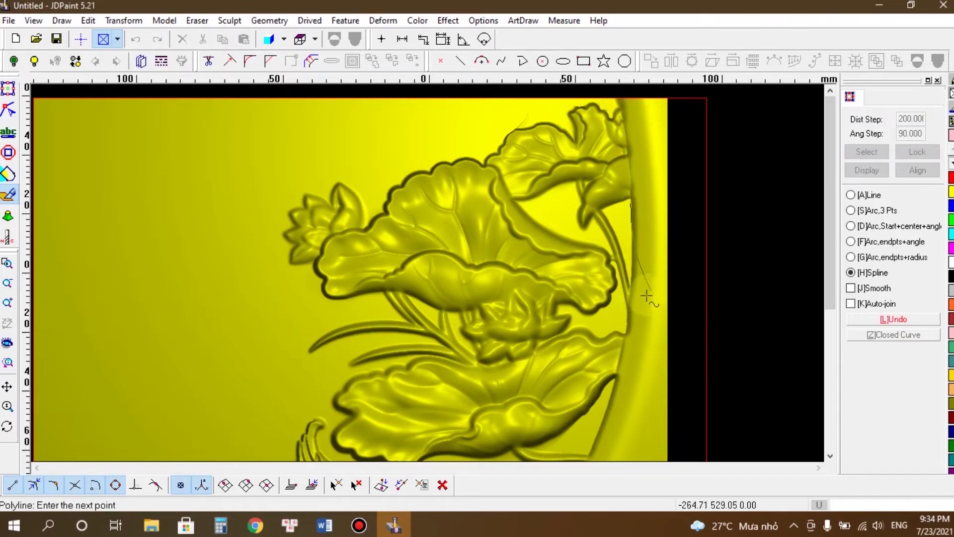
right_click(711, 247)
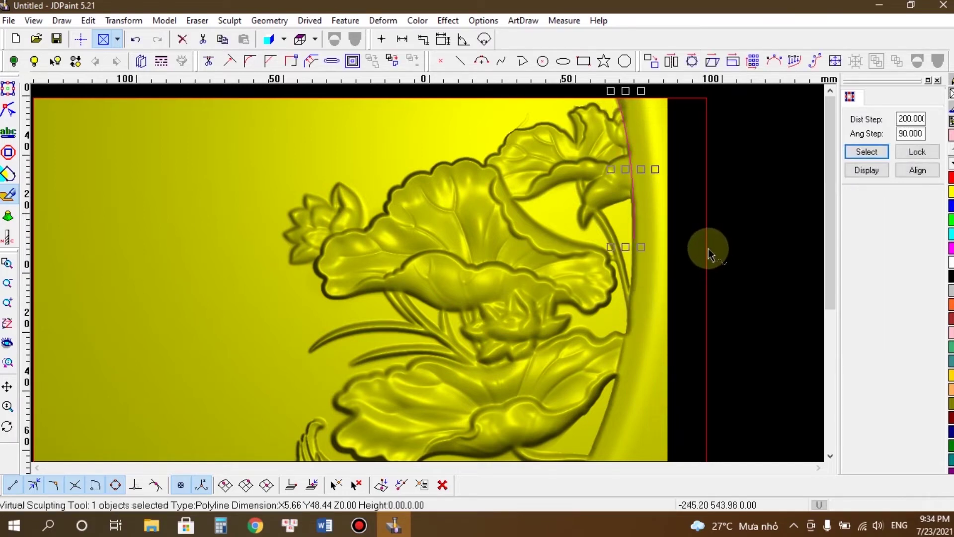
scroll(607, 108, "down", 2)
Step: Draw a spline polyline along the inner edge of the curved border ridge, from the relief's upper edge to past its lower edge
right_click(726, 115)
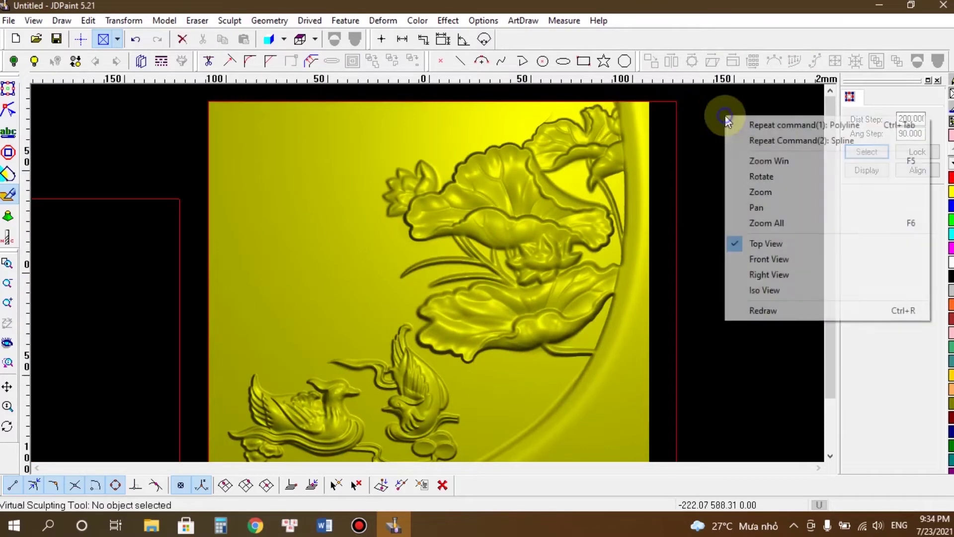
left_click(795, 125)
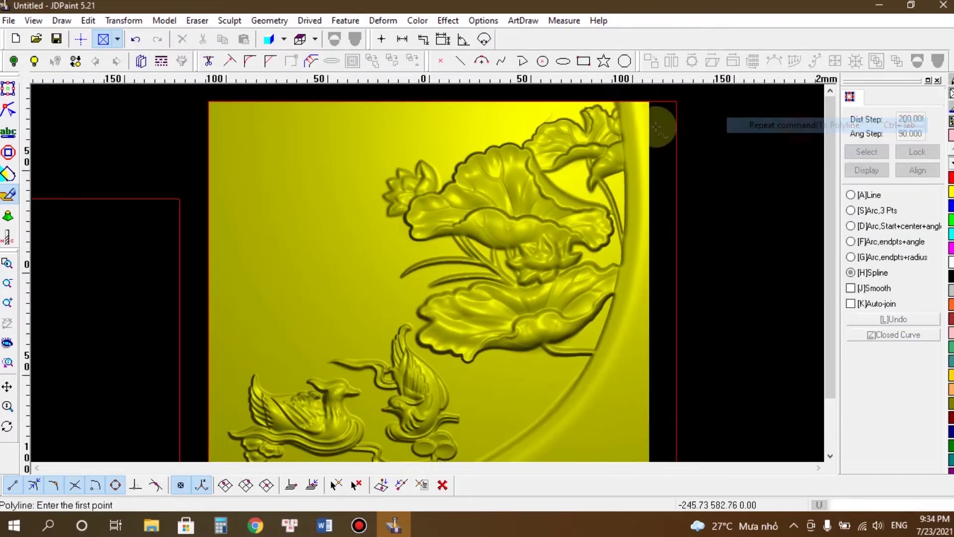
left_click(615, 102)
left_click(622, 150)
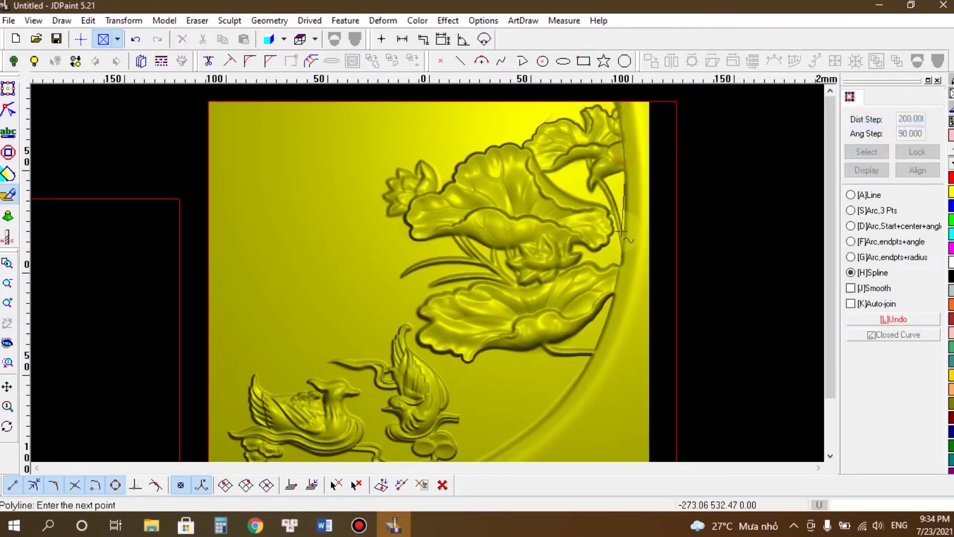
left_click(620, 244)
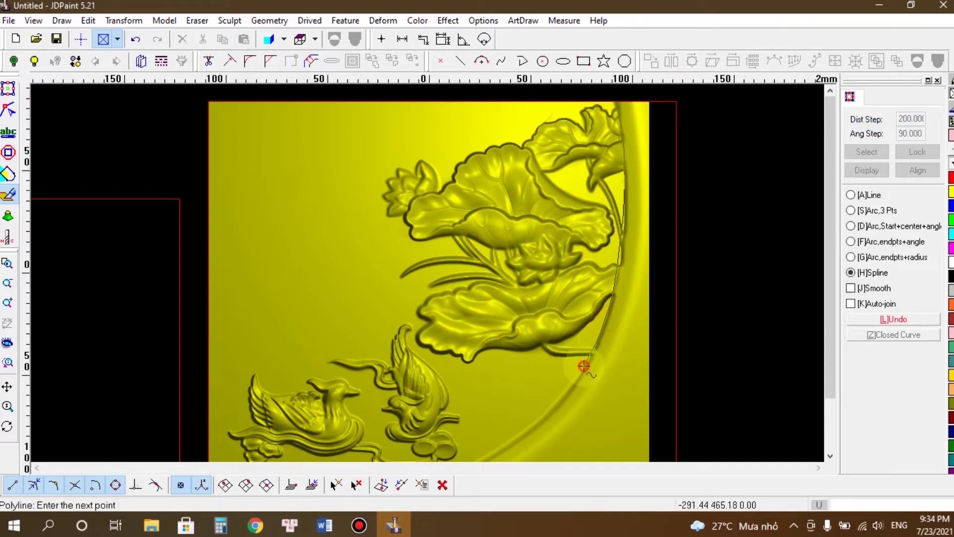
middle_click_drag(560, 379, 610, 304)
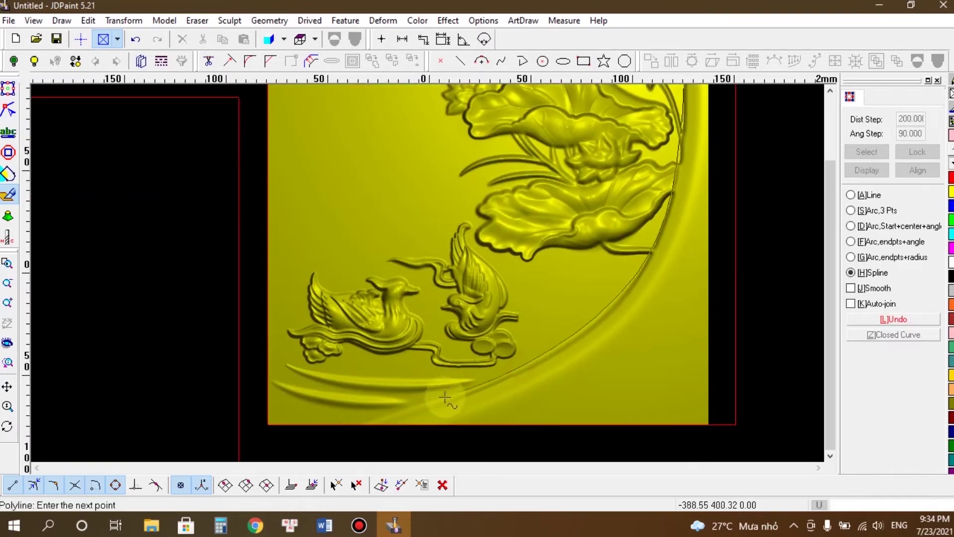
left_click(365, 425)
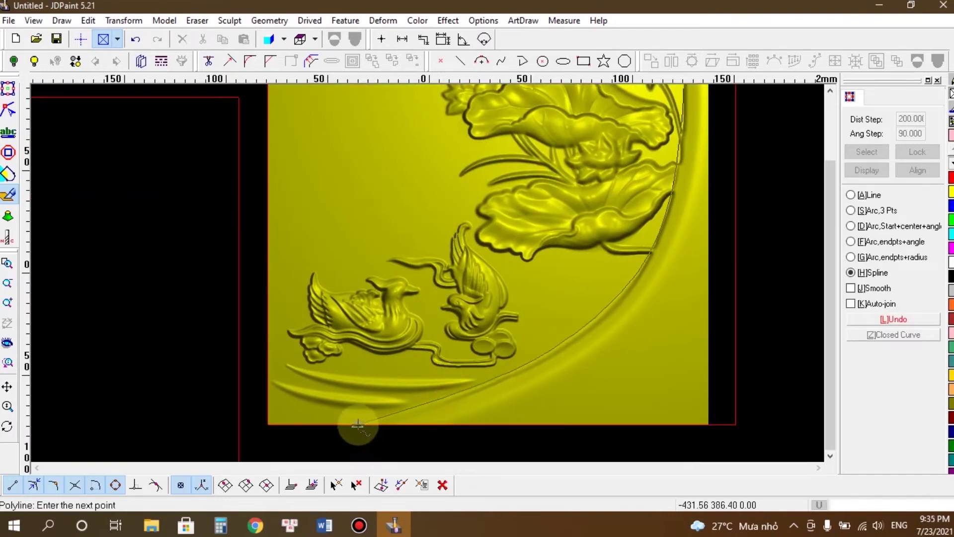
left_click(315, 436)
right_click(373, 440)
scroll(321, 396, "down", 2)
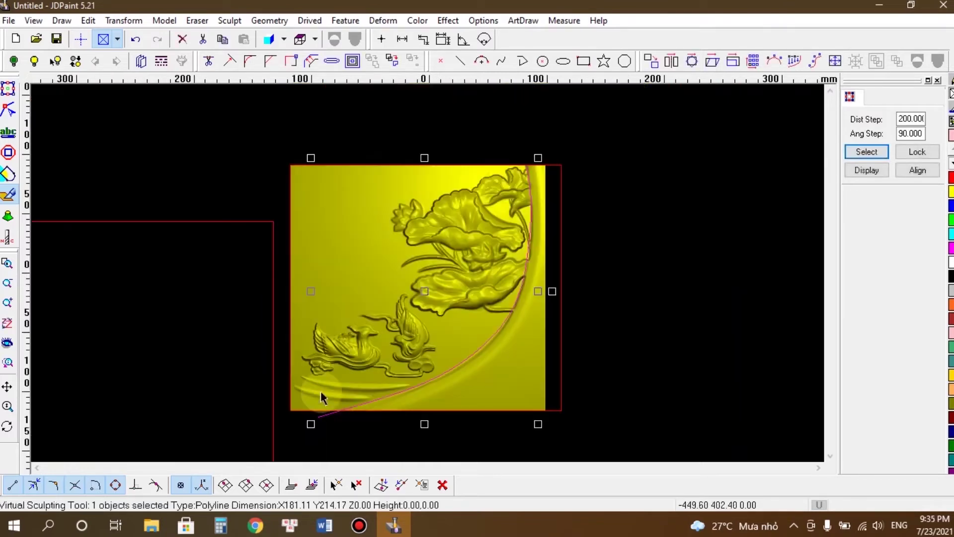
Step: Select the spline with the relief's outline and fill the border area outside the curve with orange
left_click_drag(591, 432, 294, 123)
left_click(678, 300)
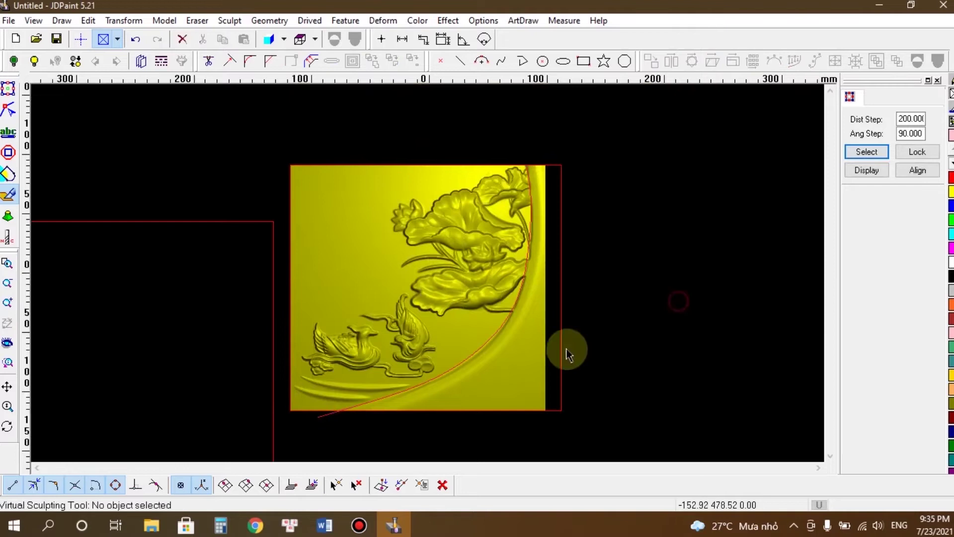
left_click(335, 416)
left_click(554, 226)
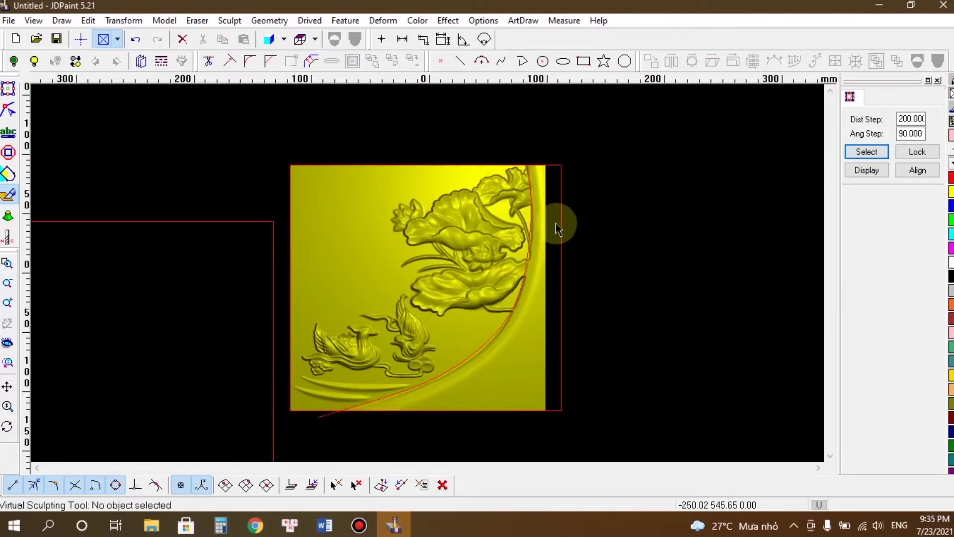
left_click_drag(598, 428, 279, 135)
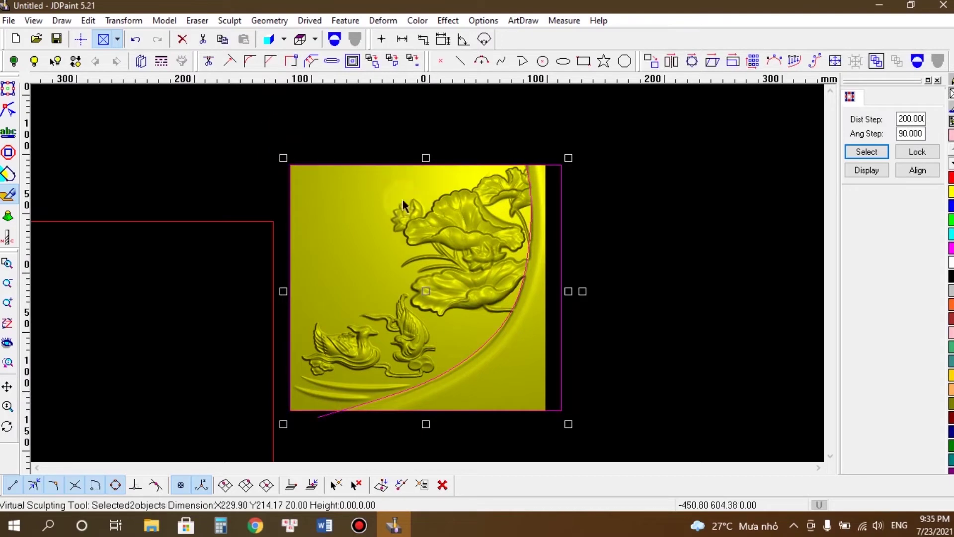
left_click(425, 218)
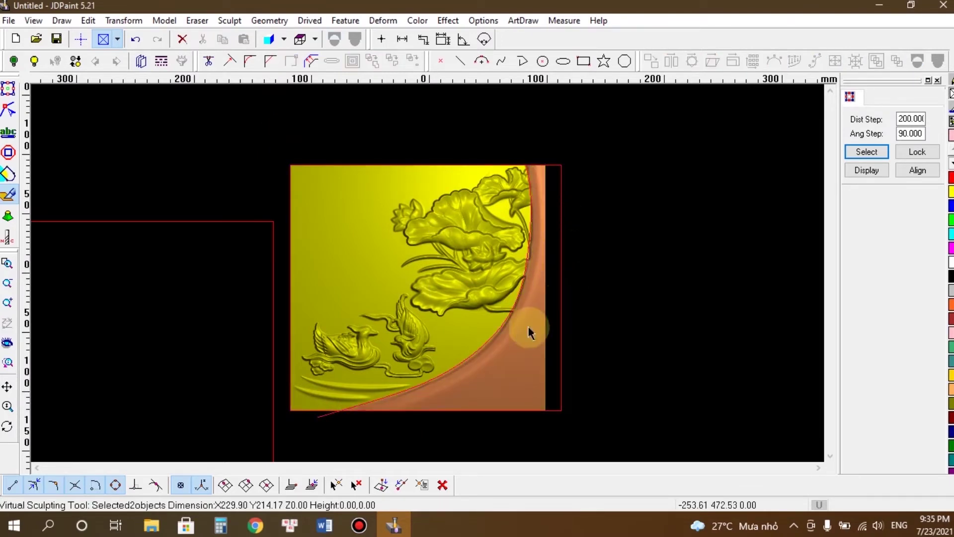
Step: Punch the orange border area flat to absolute height 0 with the 21.44 mm cylinder brush, using the Color mask
scroll(517, 199, "up", 3)
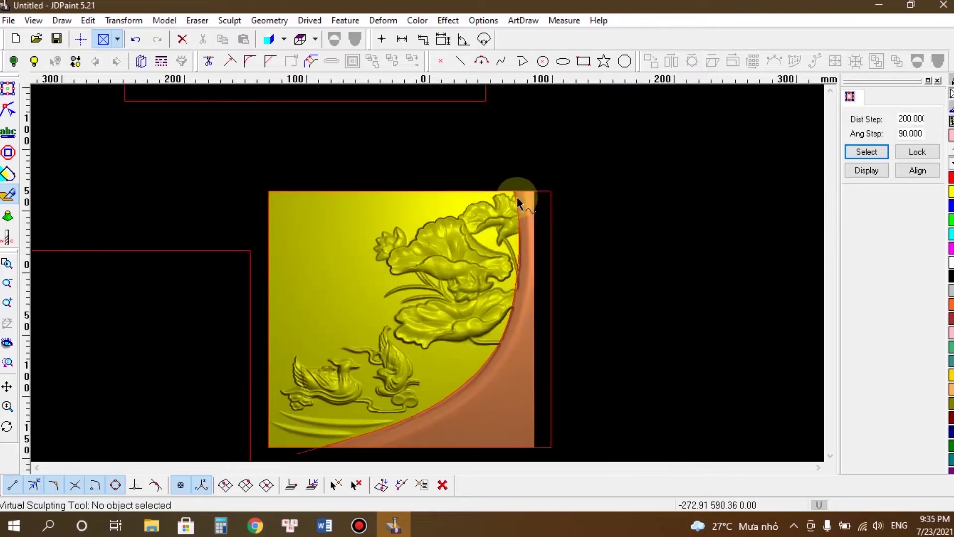
scroll(517, 202, "down", 2)
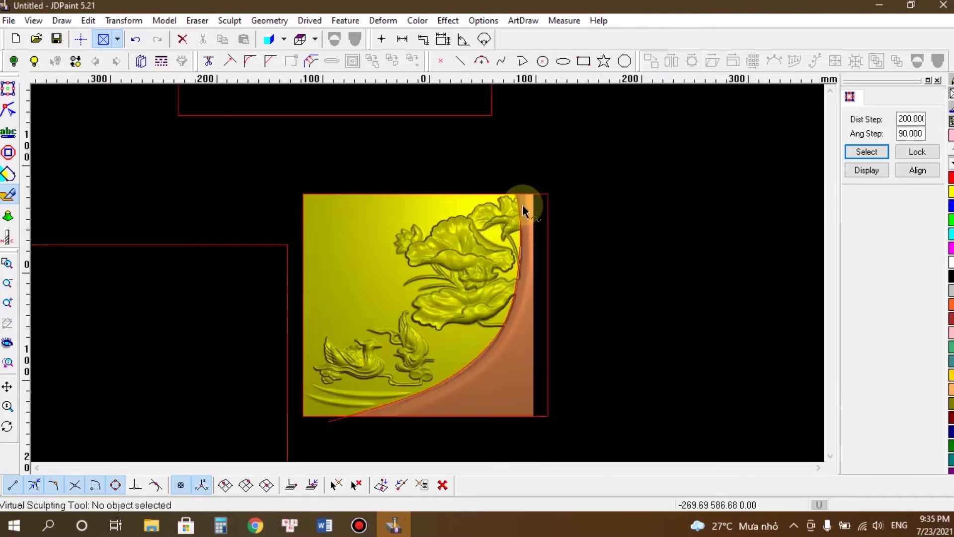
left_click(514, 318)
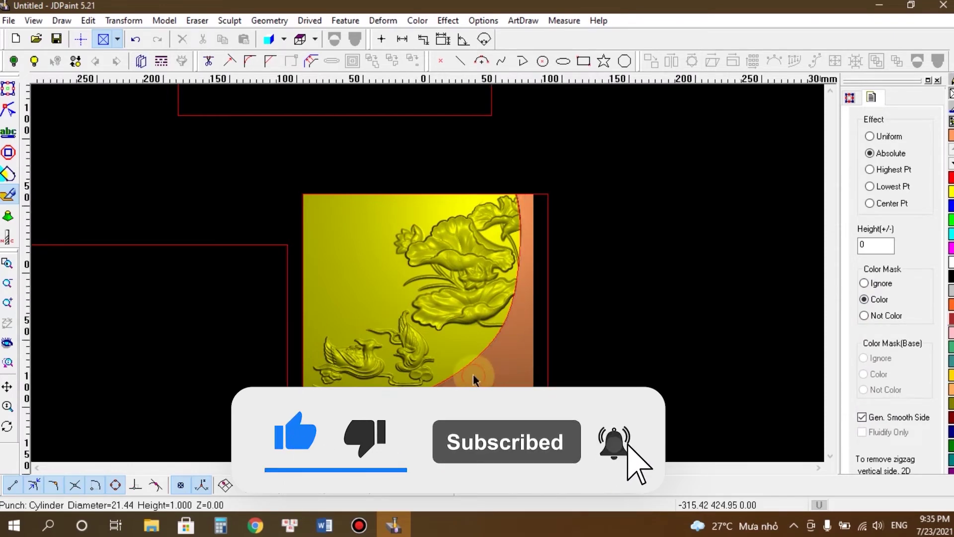
scroll(474, 378, "up", 1)
right_click(503, 360)
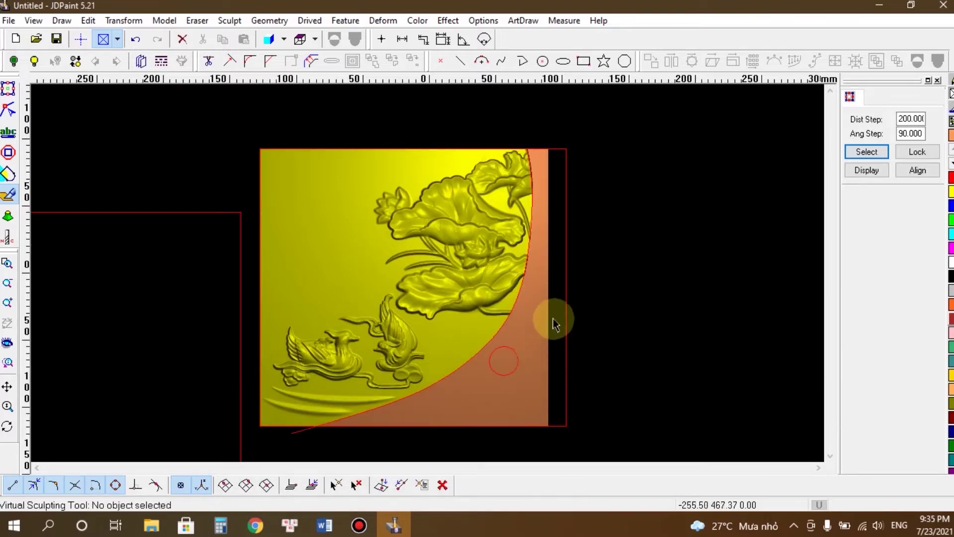
Step: Delete the guide spline and the rectangular outline around the duck and lotus relief
scroll(550, 318, "down", 1)
left_click(551, 369)
left_click(551, 368)
left_click(485, 336)
left_click(515, 322)
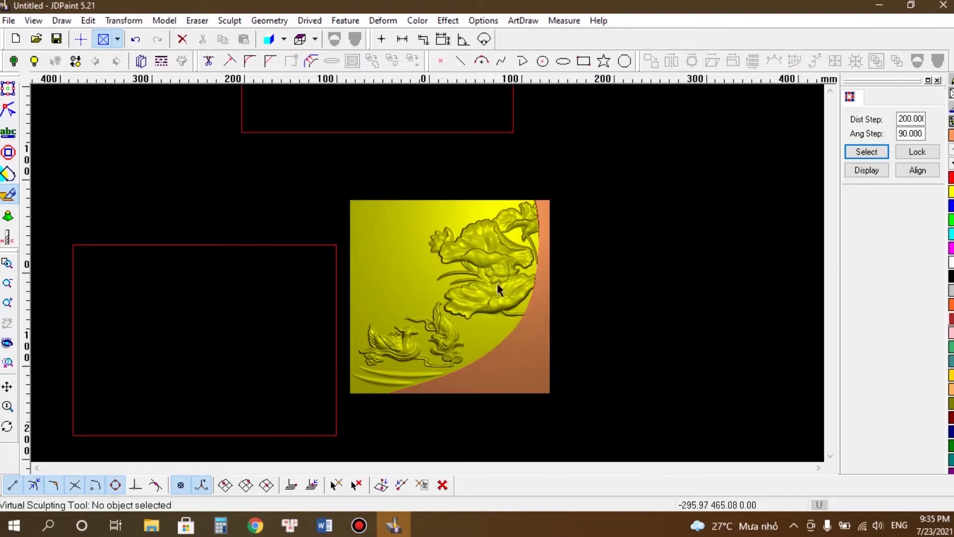
Step: Carve down the cut-off leaf and stem ends along the orange border with the 21.44 mm Gaussian brush, setting the color mask to Ignore
scroll(526, 259, "up", 3)
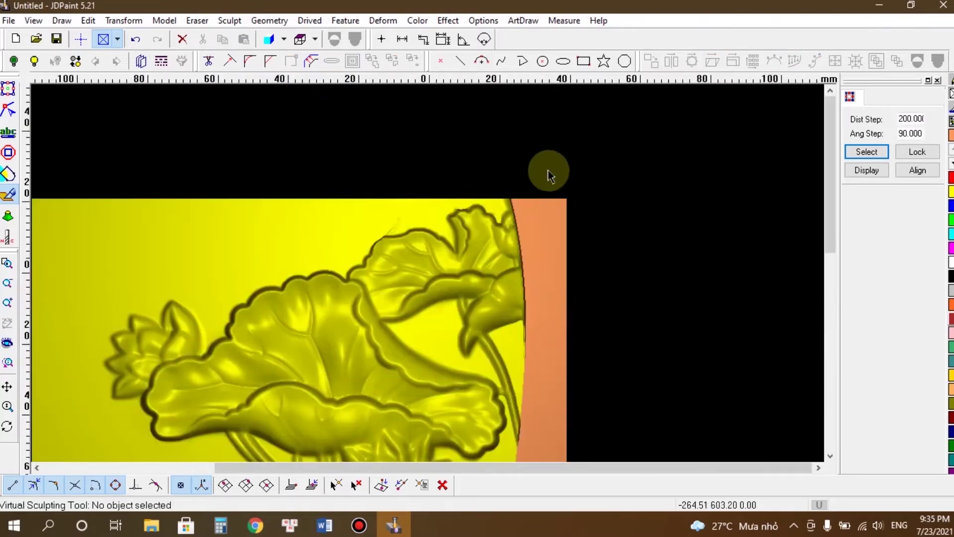
scroll(549, 175, "up", 1)
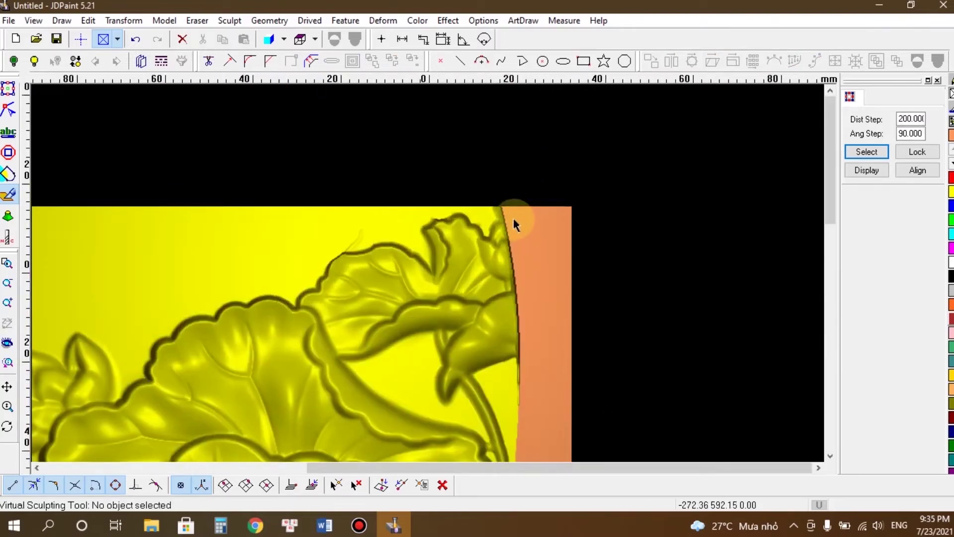
key("space")
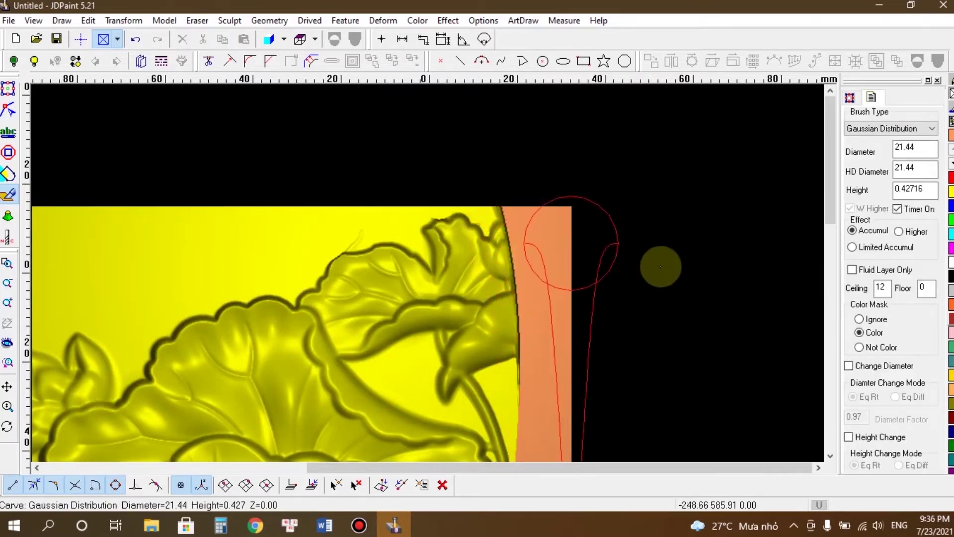
left_click(859, 320)
mouse_move(524, 218)
left_mouse_down()
mouse_move(527, 232)
mouse_move(515, 214)
mouse_move(525, 364)
left_mouse_up()
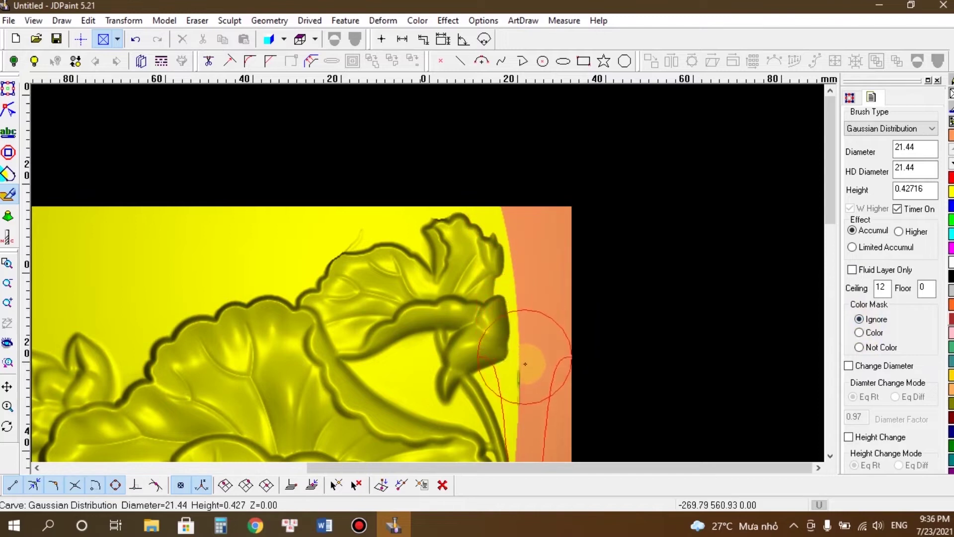
mouse_move(549, 336)
middle_mouse_down()
mouse_move(549, 209)
mouse_move(549, 221)
middle_mouse_up()
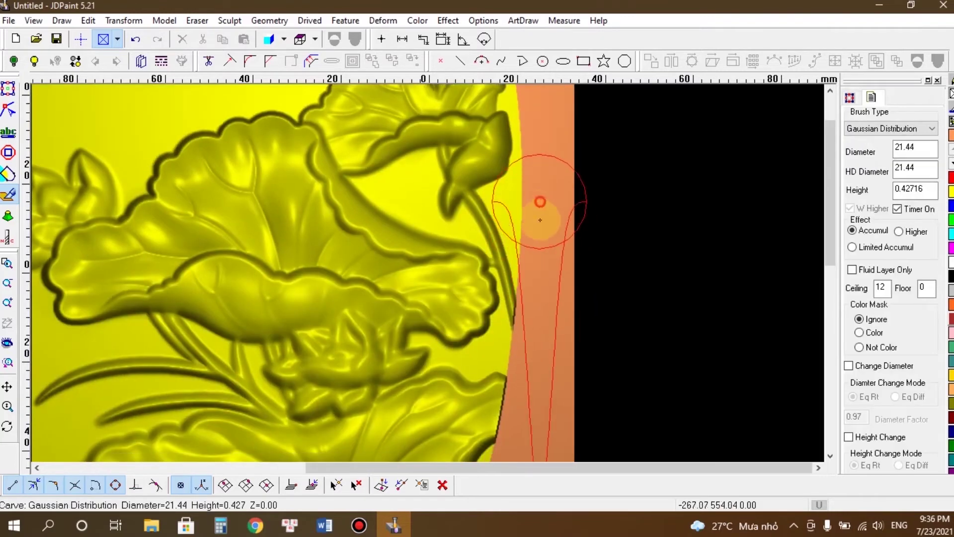
middle_click_drag(585, 324, 591, 156)
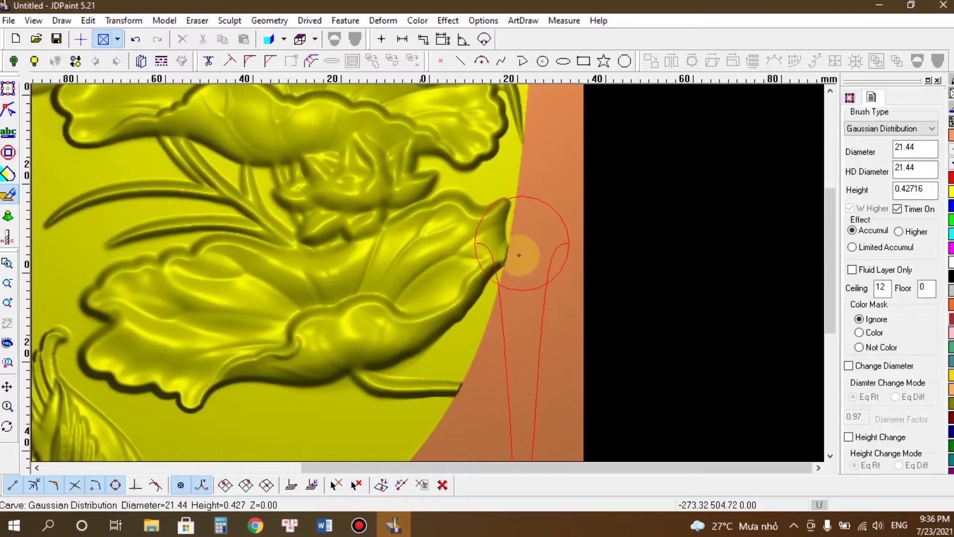
mouse_move(596, 277)
middle_mouse_down()
mouse_move(613, 149)
mouse_move(516, 231)
middle_mouse_up()
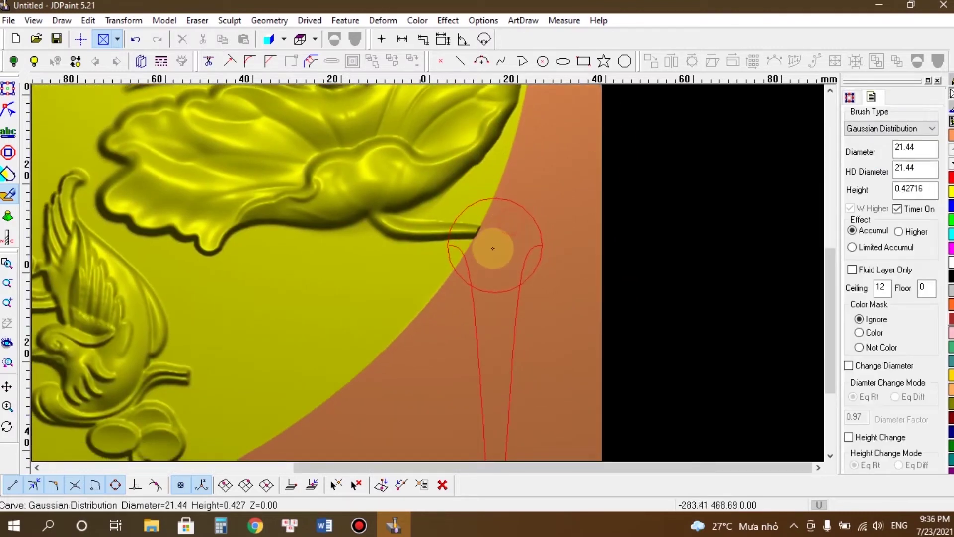
mouse_move(516, 275)
middle_mouse_down()
mouse_move(660, 198)
mouse_move(765, 164)
middle_mouse_up()
mouse_move(513, 320)
middle_mouse_down()
mouse_move(586, 294)
mouse_move(711, 183)
middle_mouse_up()
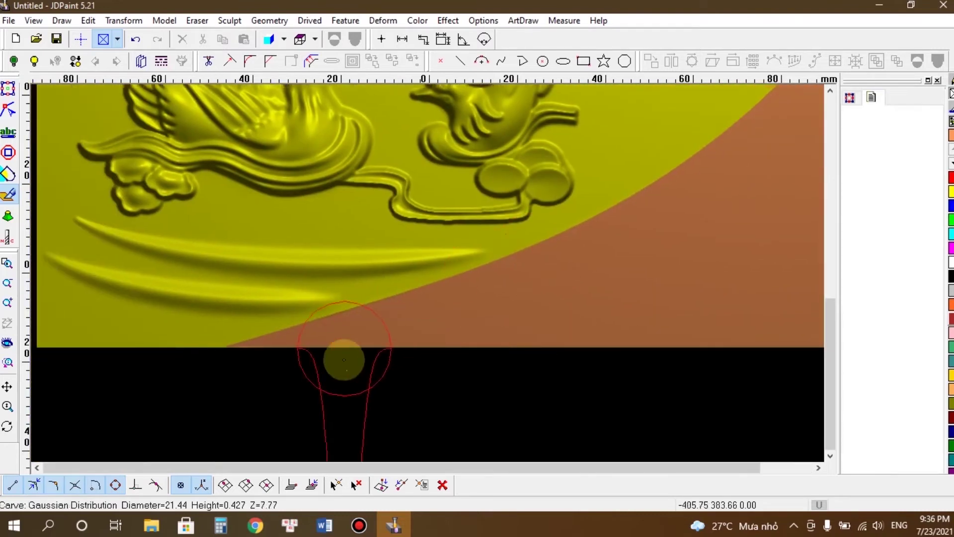
scroll(344, 359, "down", 5)
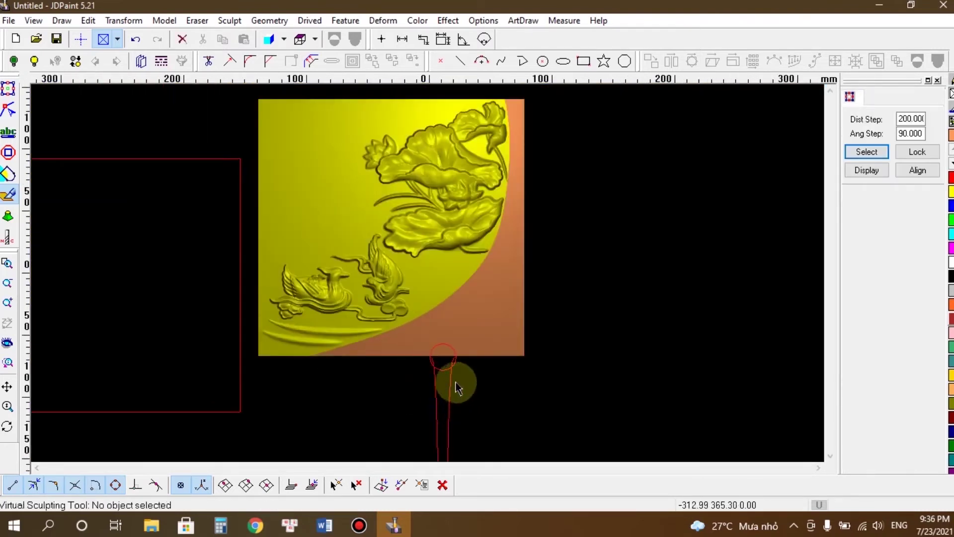
Step: Leave sculpting mode and save the document to the Desktop, replacing the existing file cat ghe bd go.jdp
left_click(8, 90)
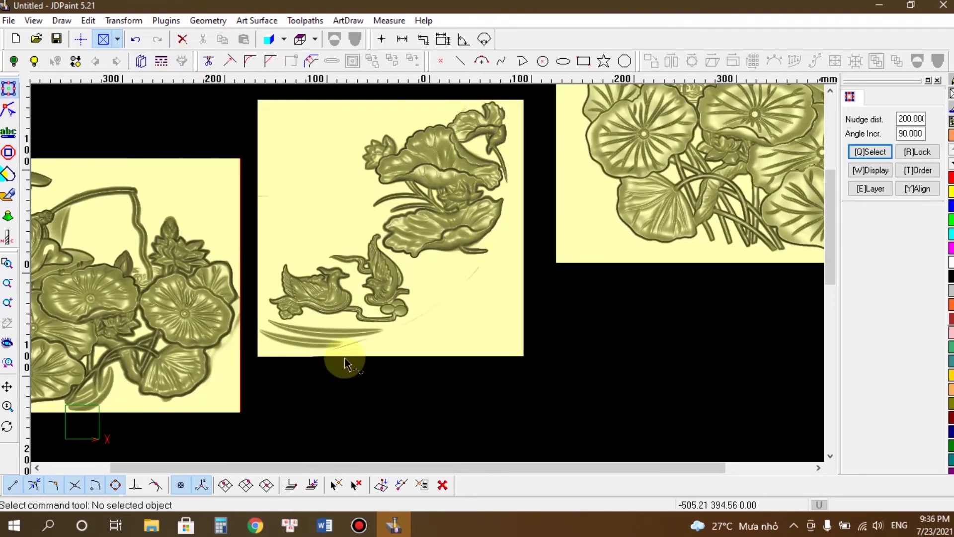
scroll(345, 364, "down", 5)
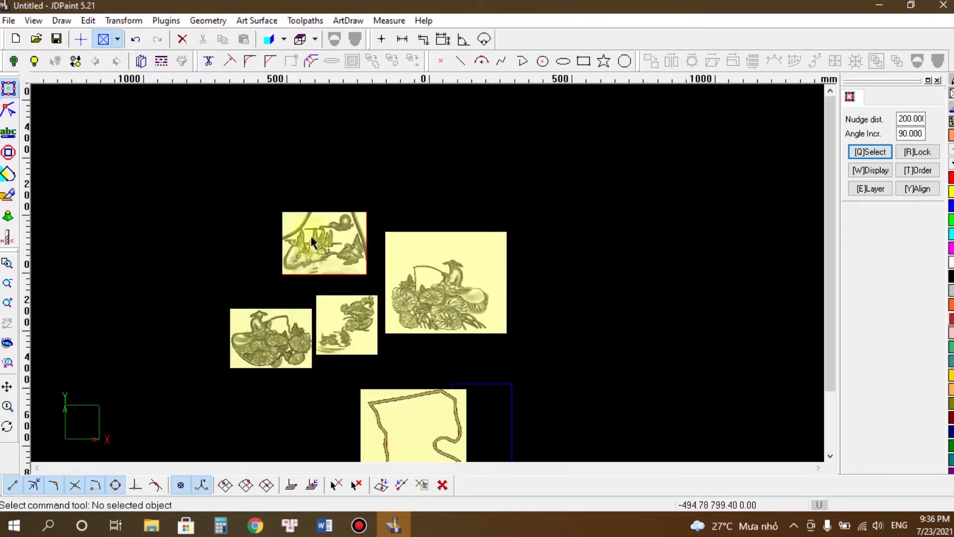
scroll(312, 243, "up", 2)
scroll(293, 211, "down", 2)
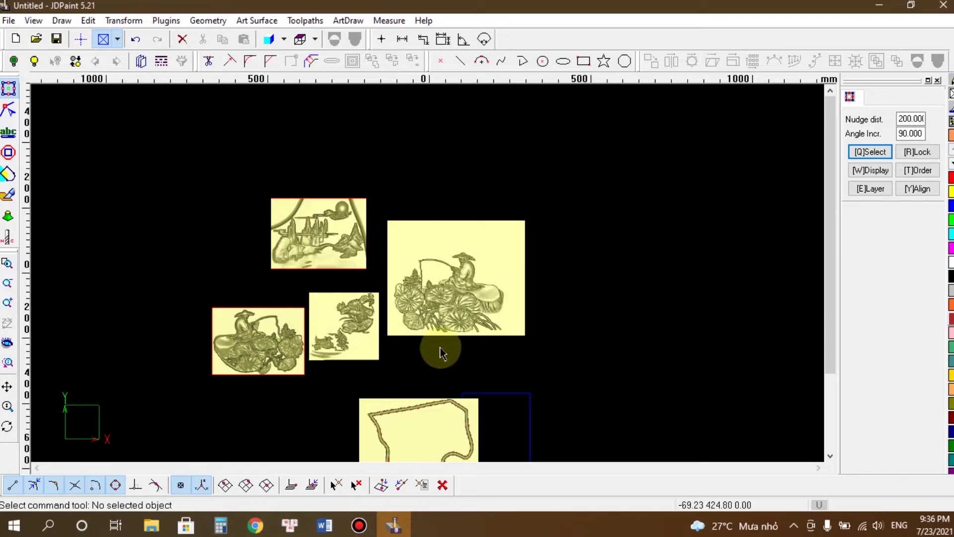
left_click(8, 20)
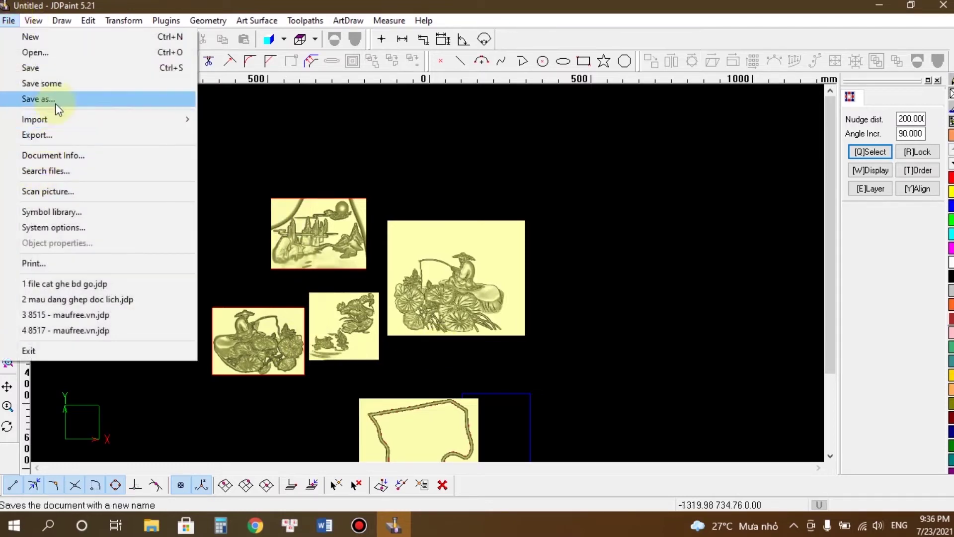
left_click(58, 100)
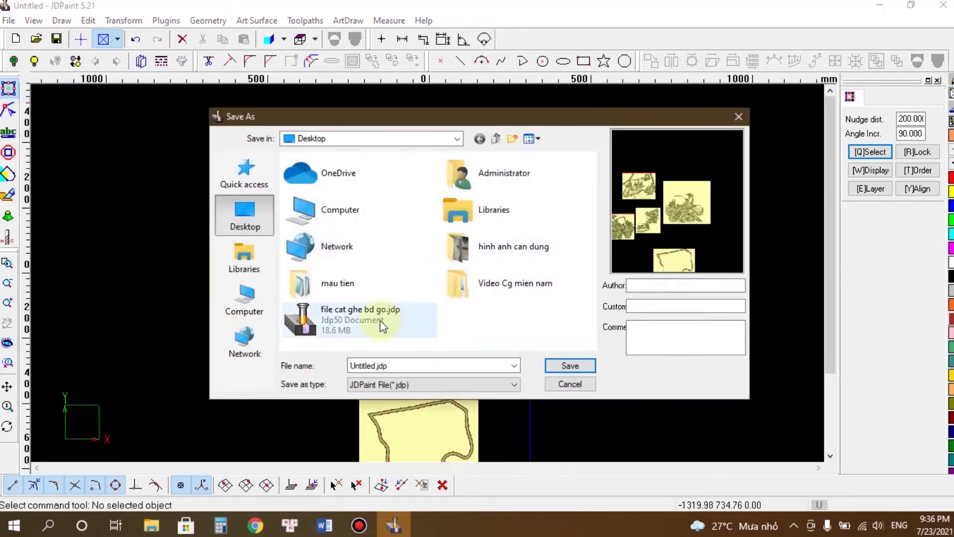
left_click(348, 324)
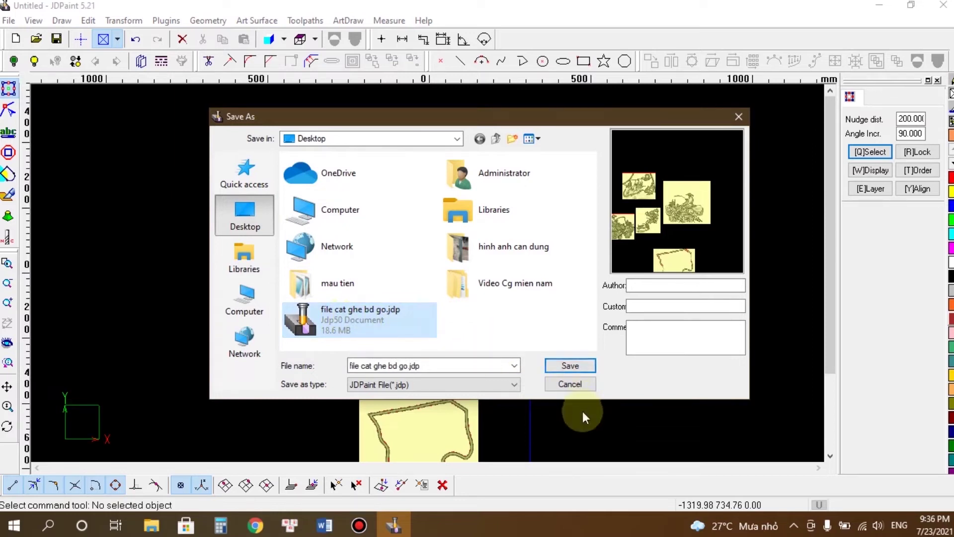
left_click(563, 372)
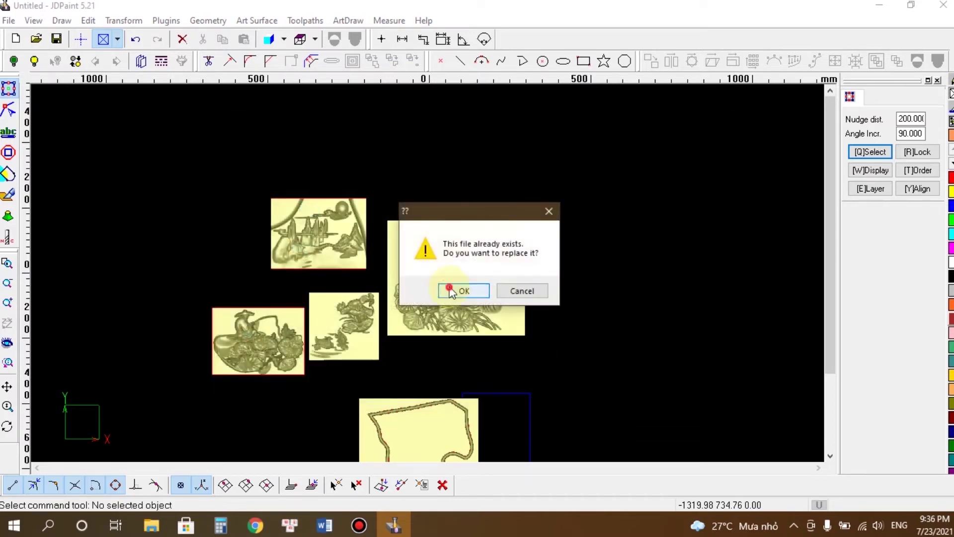
left_click(449, 287)
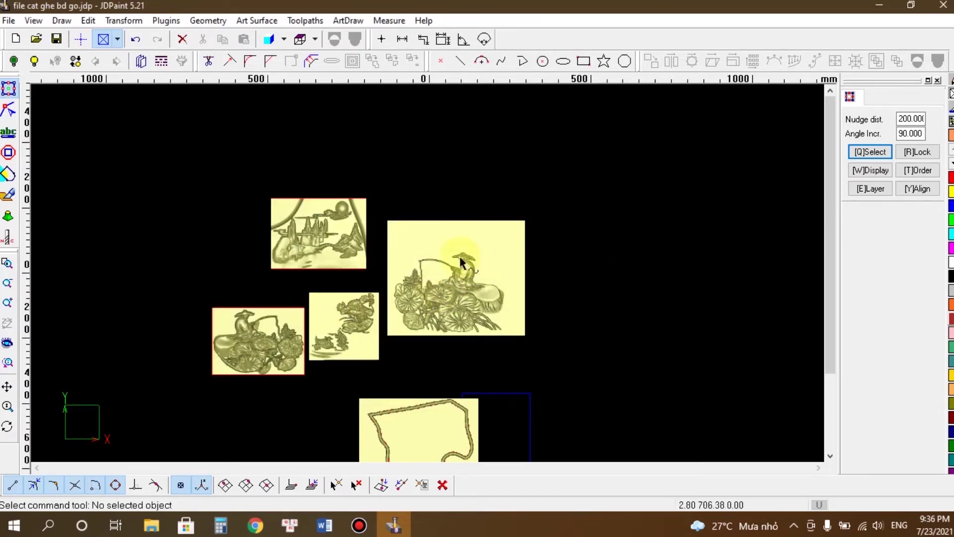
Step: Delete the large original relief of the fisherman among lotus leaves, beside the cropped duck and lotus relief
left_click_drag(553, 341, 404, 176)
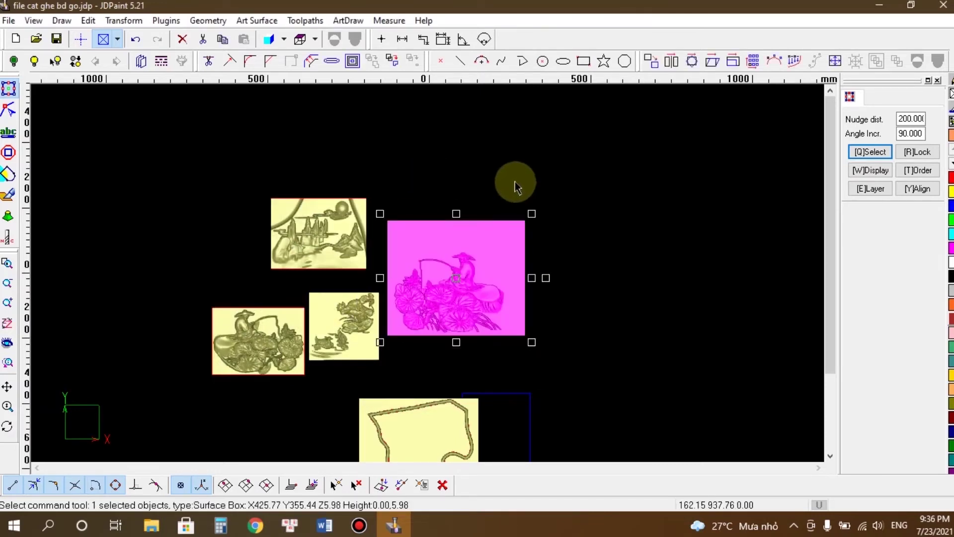
key("Delete")
scroll(513, 191, "down", 2)
scroll(373, 249, "up", 4)
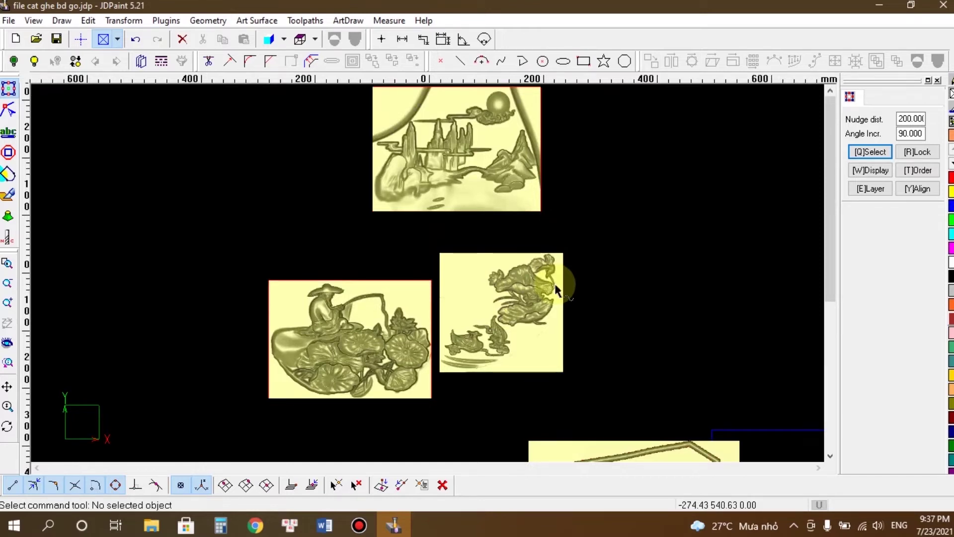
Step: Open the mountain and moon landscape relief in virtual sculpting and switch its display from plain yellow to multicolour shading
scroll(561, 285, "down", 2)
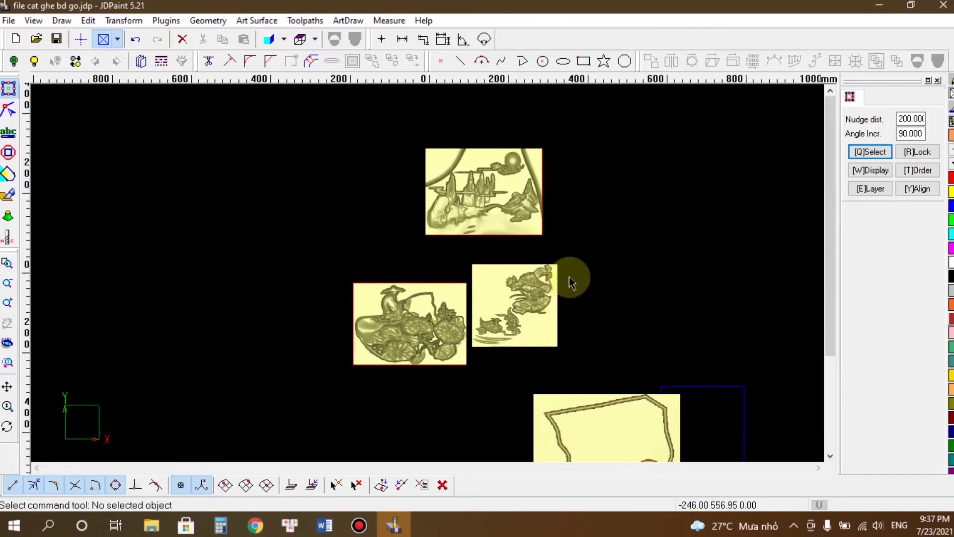
scroll(477, 174, "up", 2)
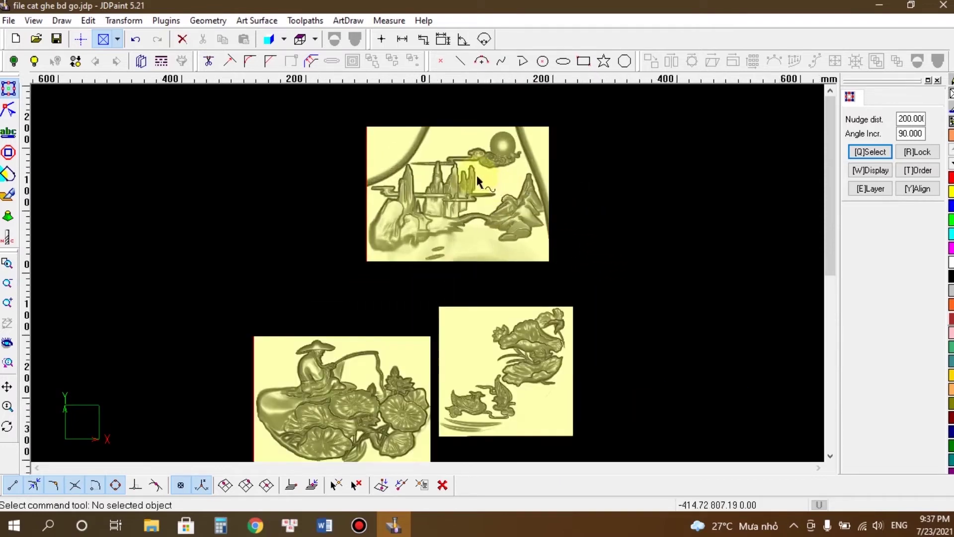
left_click(449, 183)
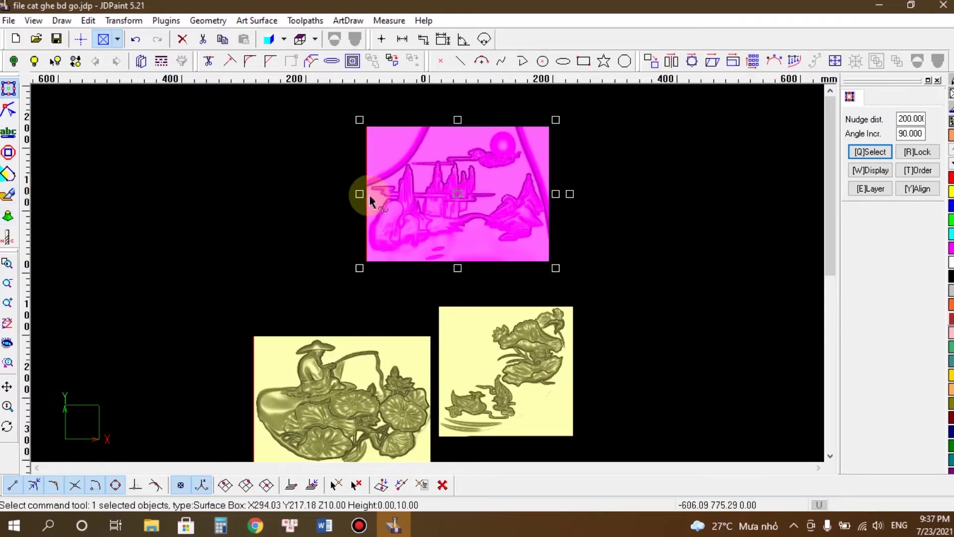
left_click(8, 194)
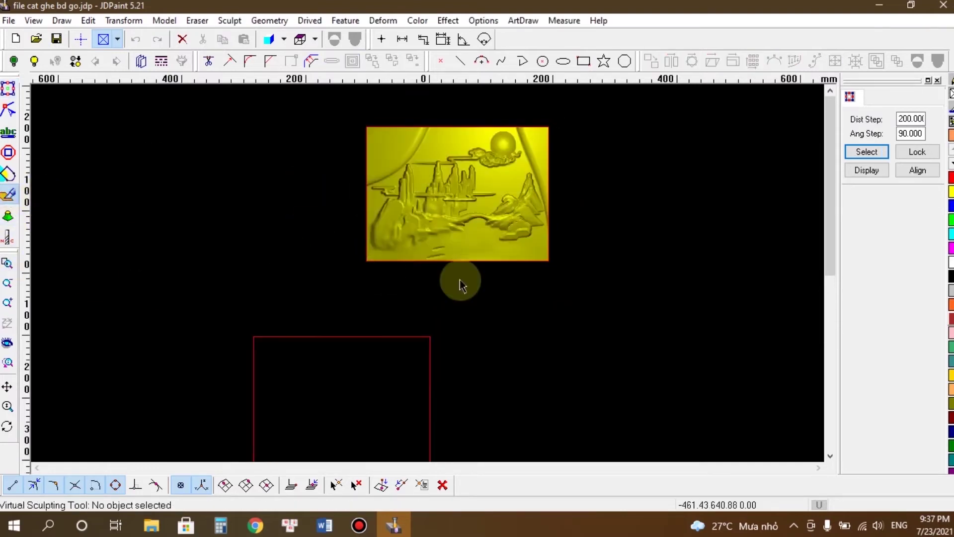
scroll(311, 256, "down", 1)
scroll(399, 159, "up", 1)
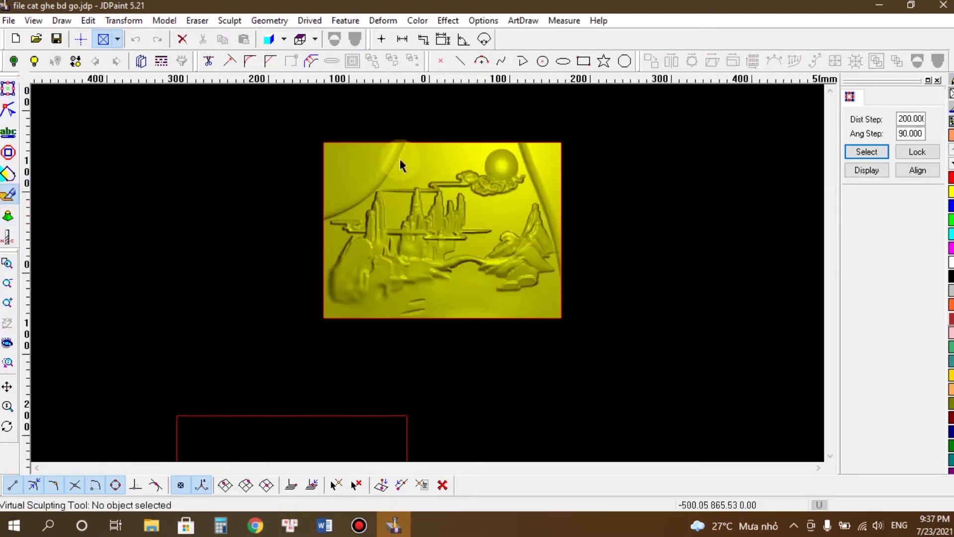
scroll(419, 184, "up", 1)
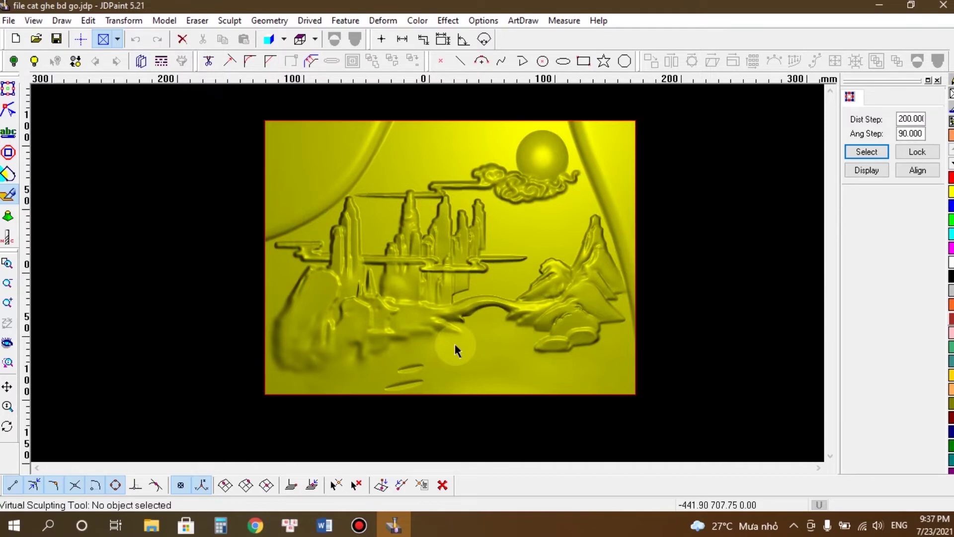
key("F8")
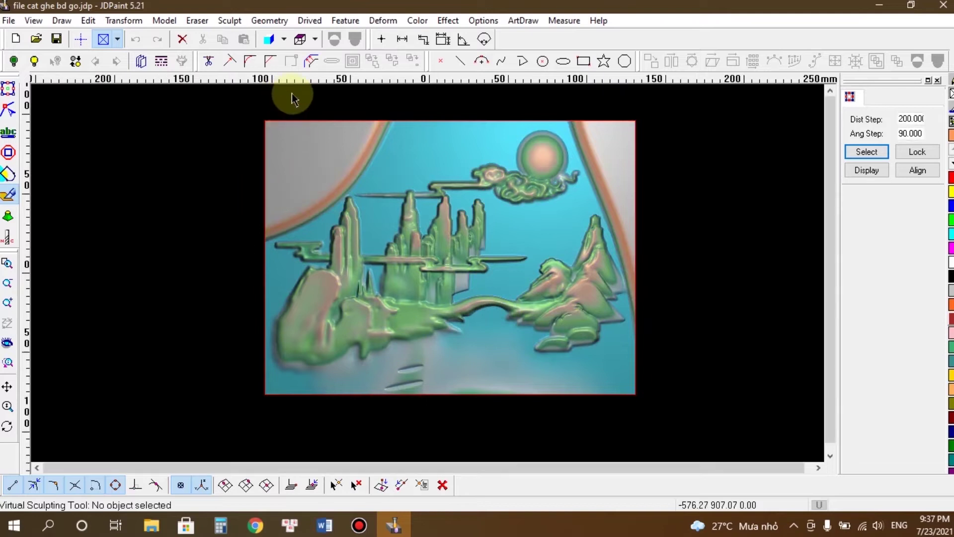
scroll(298, 94, "up", 2)
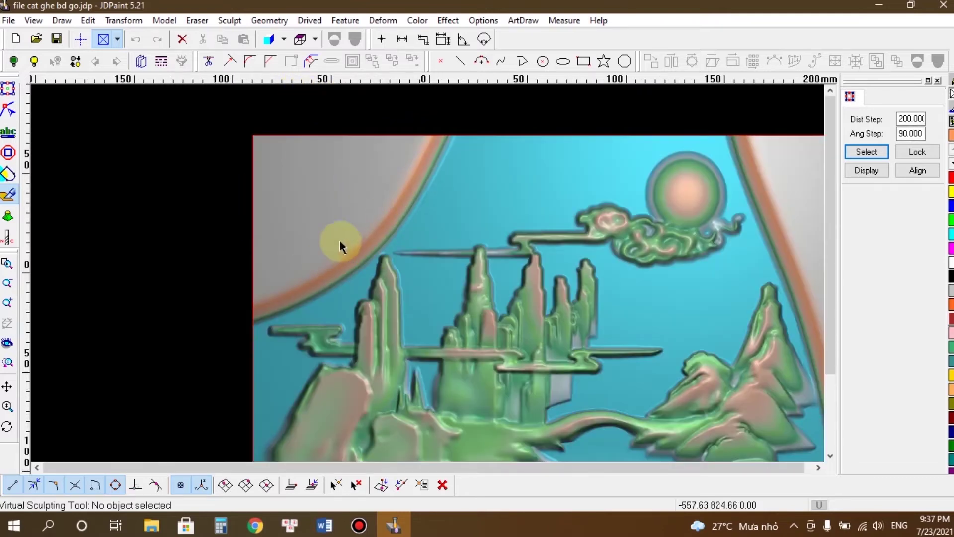
Step: Punch the raised upper-left corner of the landscape flat to absolute height 0 with the cylinder brush enlarged to 100 mm
key("p")
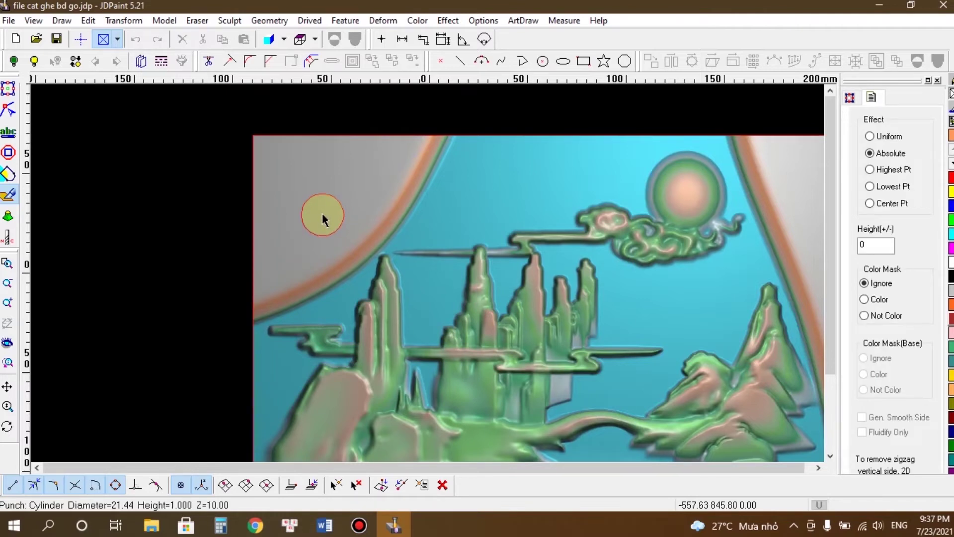
scroll(322, 214, "up", 5, "ctrl")
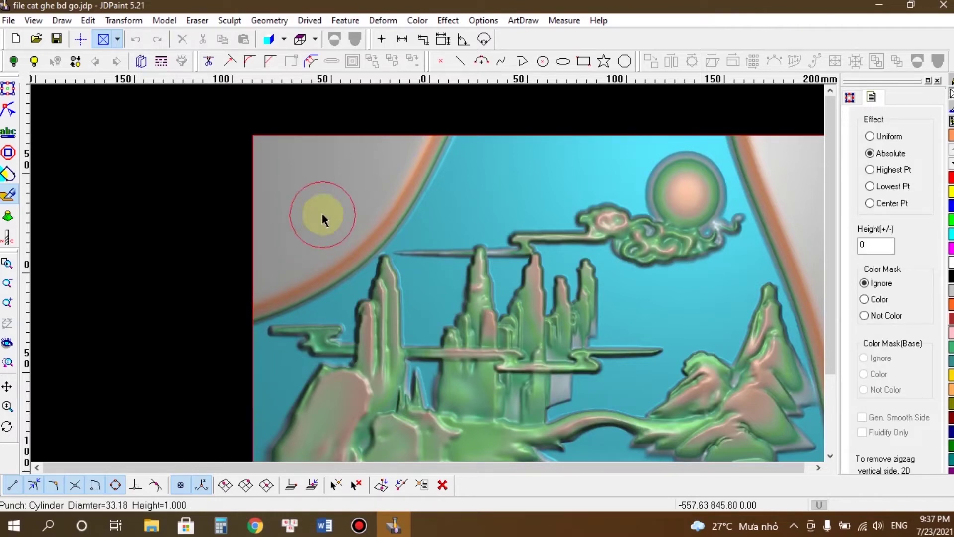
left_click(282, 165)
mouse_move(282, 165)
left_mouse_down()
mouse_move(396, 129)
mouse_move(324, 157)
mouse_move(260, 216)
mouse_move(246, 204)
mouse_move(274, 243)
left_mouse_up()
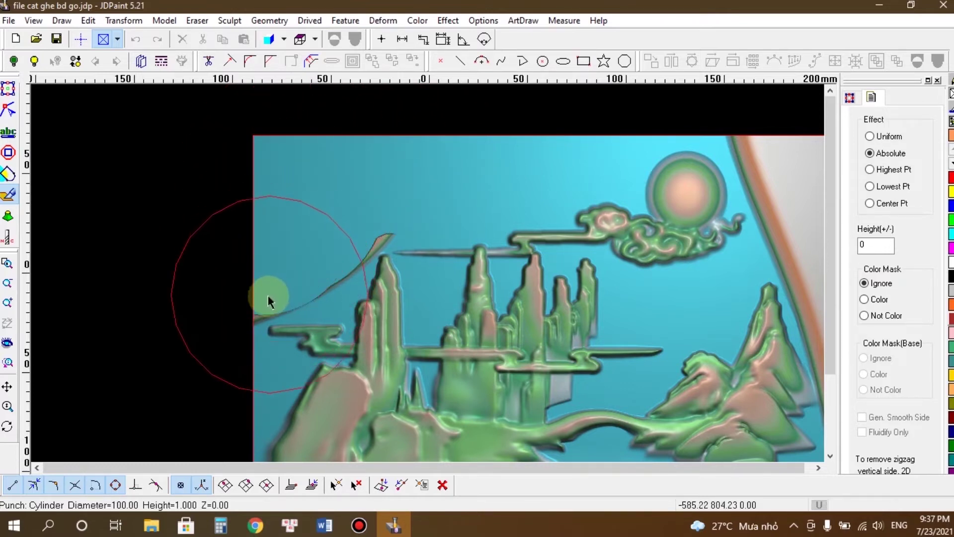
Step: Punch away the rest of the curved upper-left border to height 0, reducing the cylinder brush to 35.85 mm and 16.61 mm
scroll(268, 296, "up", 3)
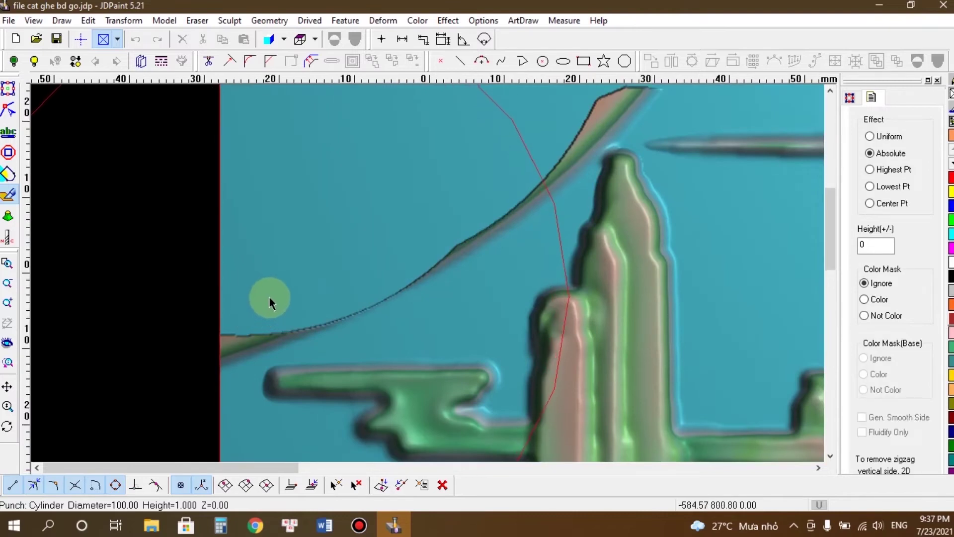
scroll(269, 296, "up", 2)
scroll(288, 269, "down", 5, "ctrl")
scroll(243, 258, "down", 4, "ctrl")
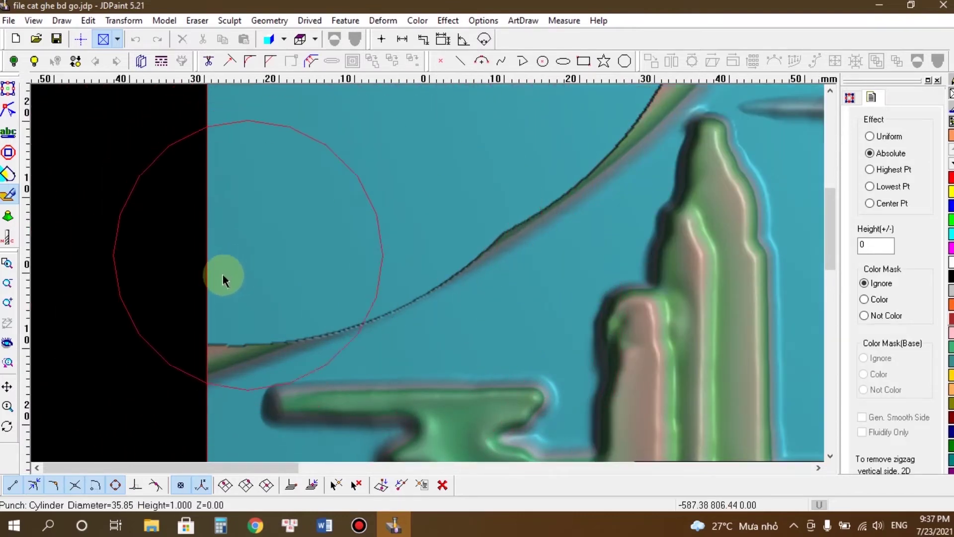
left_click(231, 312)
mouse_move(231, 312)
left_mouse_down()
mouse_move(331, 309)
mouse_move(411, 279)
mouse_move(477, 241)
mouse_move(432, 222)
mouse_move(448, 222)
left_mouse_up()
mouse_move(448, 222)
middle_mouse_down()
mouse_move(405, 228)
mouse_move(248, 340)
mouse_move(347, 303)
middle_mouse_up()
mouse_move(346, 302)
left_mouse_down()
mouse_move(381, 273)
mouse_move(419, 207)
mouse_move(488, 166)
mouse_move(454, 183)
mouse_move(404, 245)
mouse_move(450, 184)
mouse_move(417, 199)
left_mouse_up()
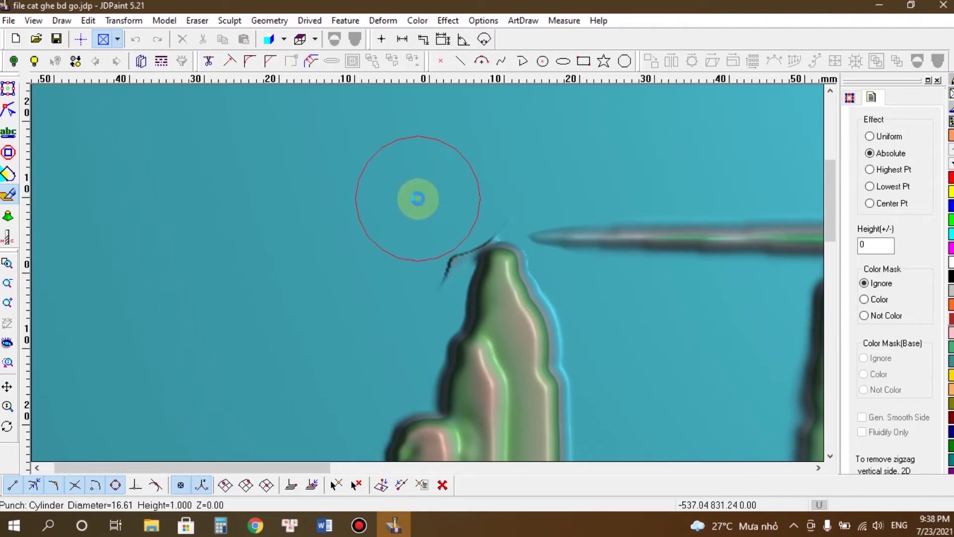
Step: Carve away the thin border remnant beside the tip of the left peak with the 16.61 mm Gaussian brush
key("space")
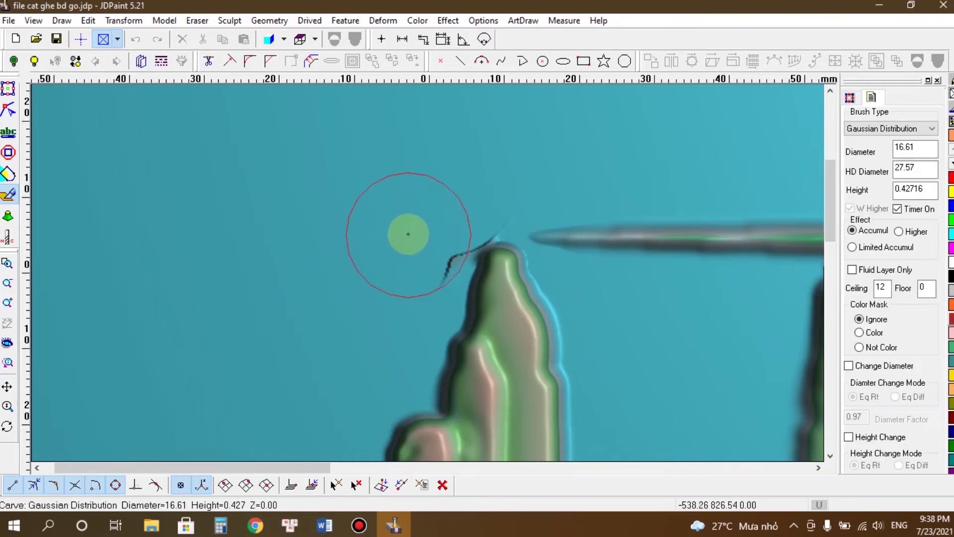
mouse_move(404, 233)
left_mouse_down()
mouse_move(462, 191)
mouse_move(412, 240)
mouse_move(437, 215)
mouse_move(354, 206)
left_mouse_up()
scroll(291, 186, "down", 5)
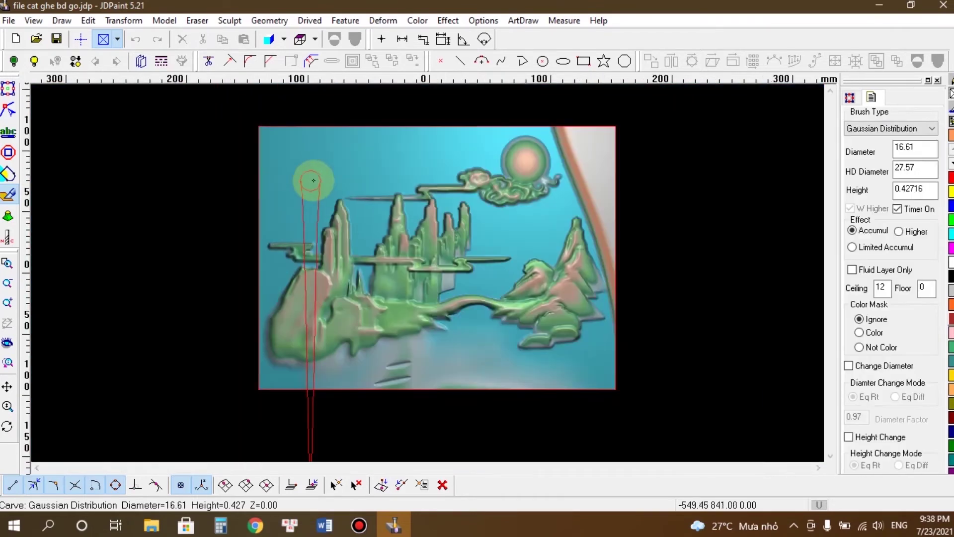
Step: Punch the raised border along the landscape's right edge, from the upper corner down past the mountains, to absolute height 0 with the 16.61 mm cylinder brush
scroll(559, 144, "up", 3)
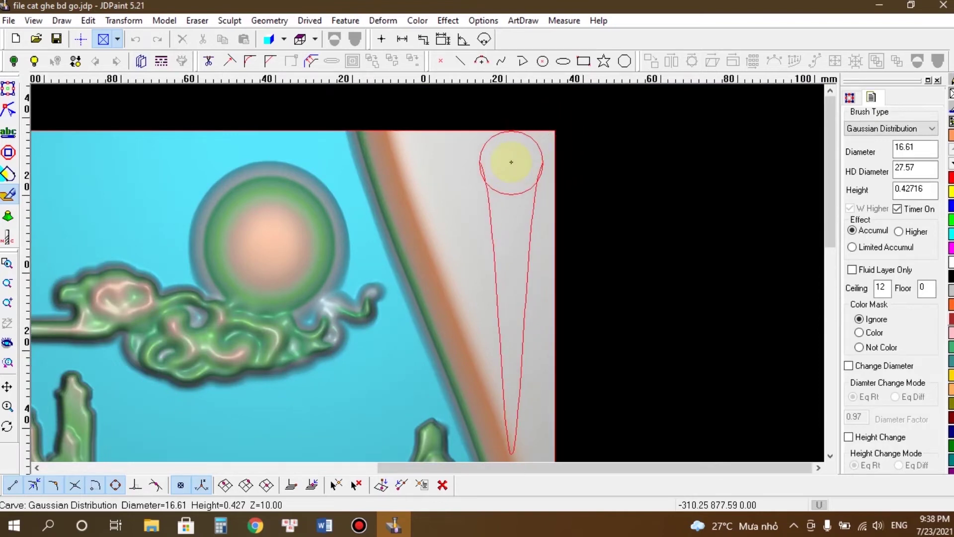
key("p")
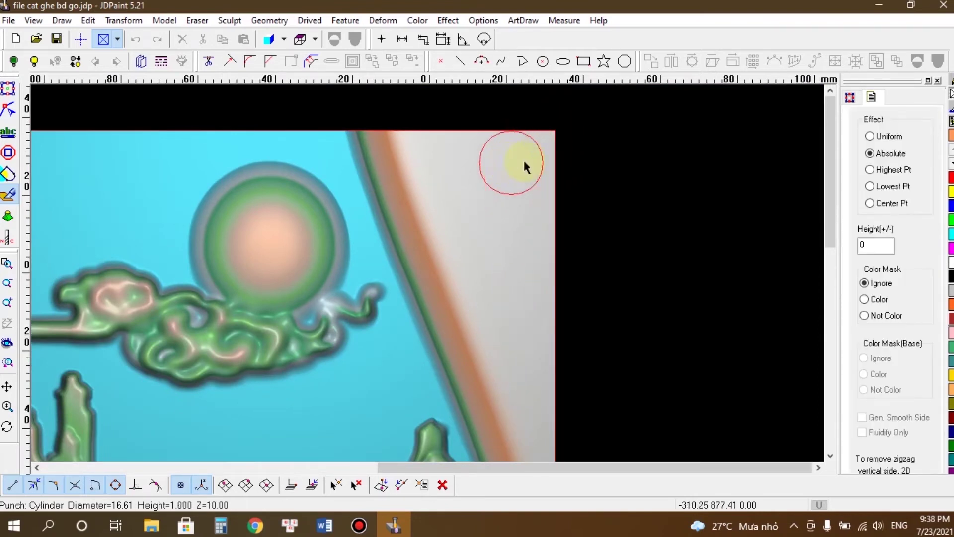
mouse_move(550, 145)
left_mouse_down()
mouse_move(497, 209)
mouse_move(467, 147)
mouse_move(366, 131)
mouse_move(425, 191)
mouse_move(555, 218)
mouse_move(501, 264)
mouse_move(378, 166)
left_mouse_up()
mouse_move(449, 284)
left_mouse_down()
mouse_move(417, 241)
mouse_move(400, 247)
mouse_move(425, 283)
mouse_move(496, 316)
mouse_move(532, 347)
mouse_move(470, 353)
mouse_move(505, 309)
left_mouse_up()
middle_click_drag(498, 311, 529, 147)
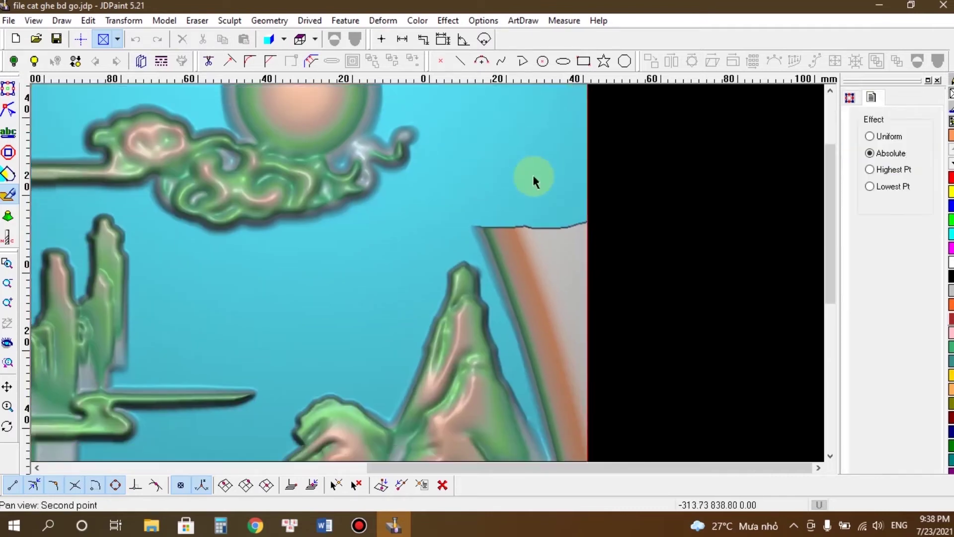
mouse_move(546, 233)
left_mouse_down()
mouse_move(571, 293)
mouse_move(583, 297)
mouse_move(532, 288)
mouse_move(479, 199)
mouse_move(513, 249)
mouse_move(550, 345)
mouse_move(505, 221)
mouse_move(506, 256)
mouse_move(553, 253)
left_mouse_up()
middle_click_drag(553, 252, 514, 95)
mouse_move(545, 247)
left_mouse_down()
mouse_move(570, 298)
mouse_move(521, 213)
mouse_move(531, 246)
left_mouse_up()
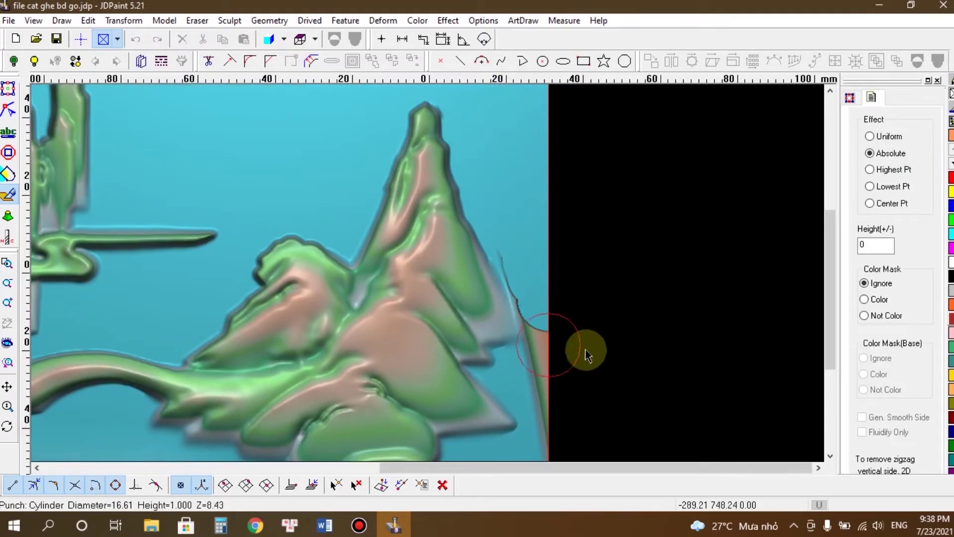
mouse_move(603, 377)
left_mouse_down()
mouse_move(613, 426)
mouse_move(585, 277)
left_mouse_up()
middle_click_drag(617, 366, 618, 209)
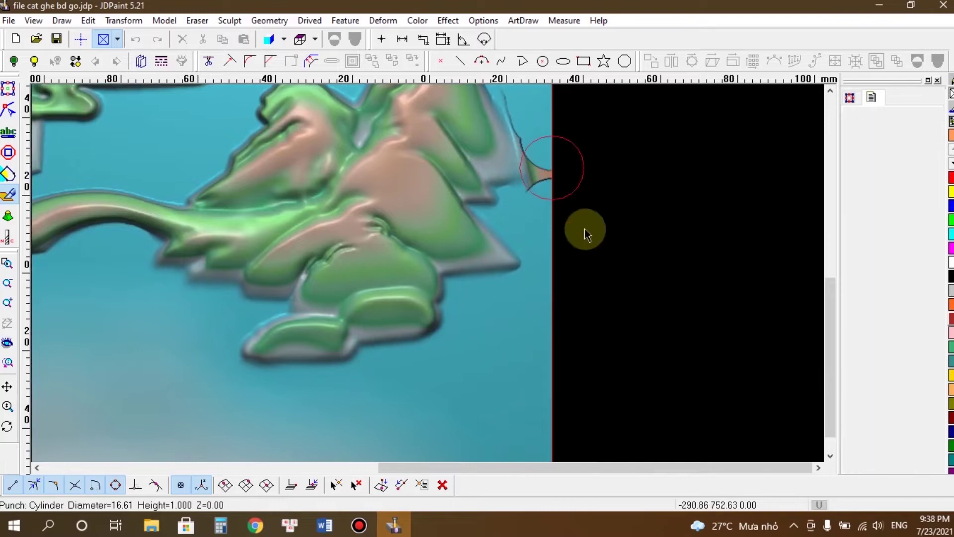
Step: Carve away the last border remnant between the right-hand mountain and the relief's edge with the 16.61 mm Gaussian brush
scroll(586, 230, "up", 2)
scroll(592, 314, "down", 2)
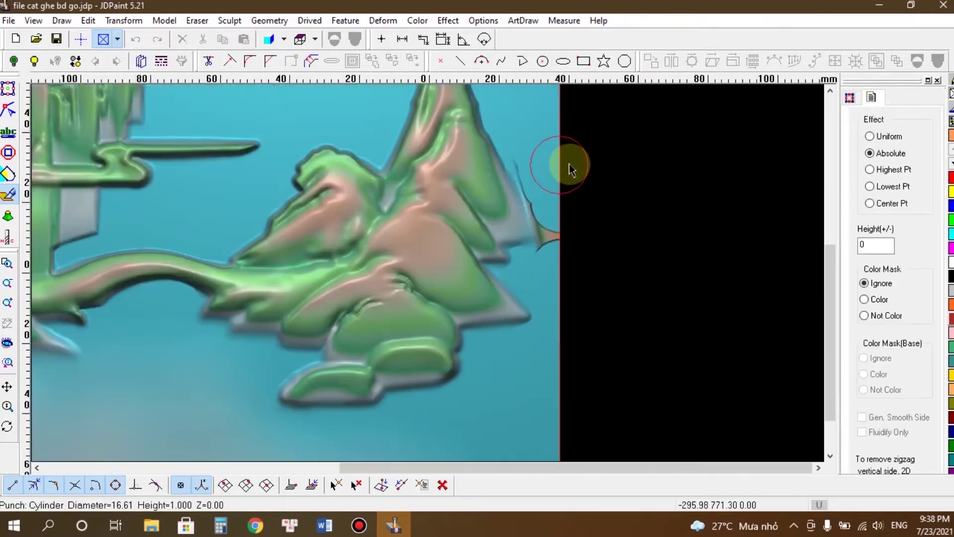
key("space")
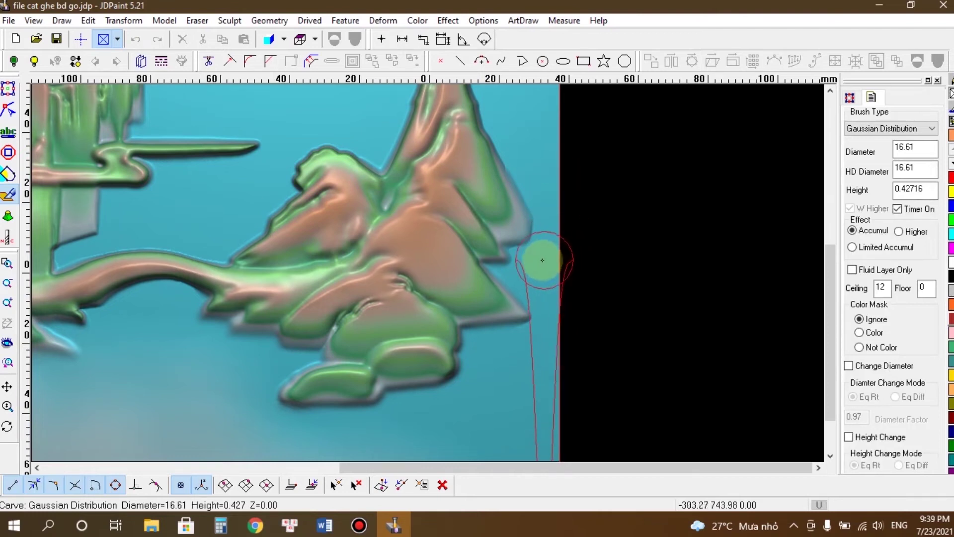
scroll(579, 319, "down", 2)
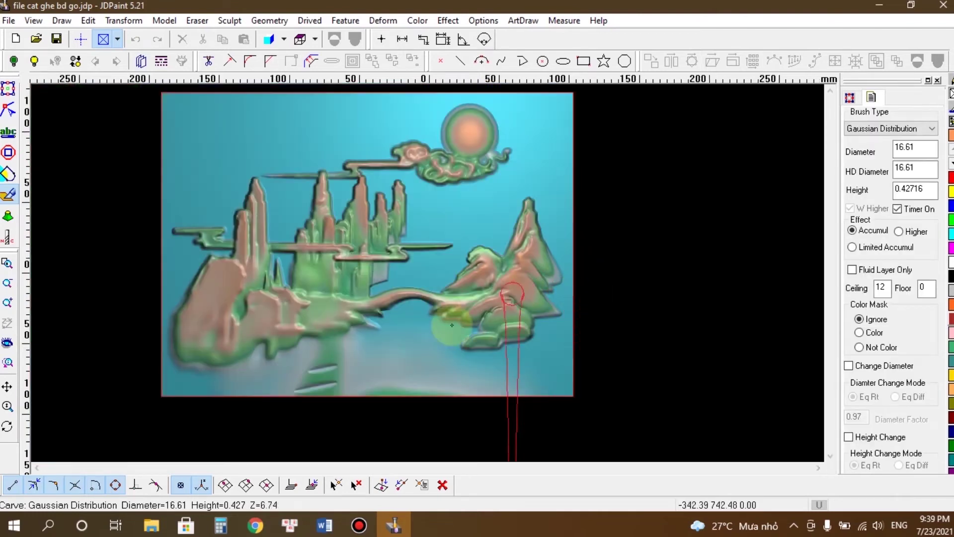
scroll(277, 390, "up", 2)
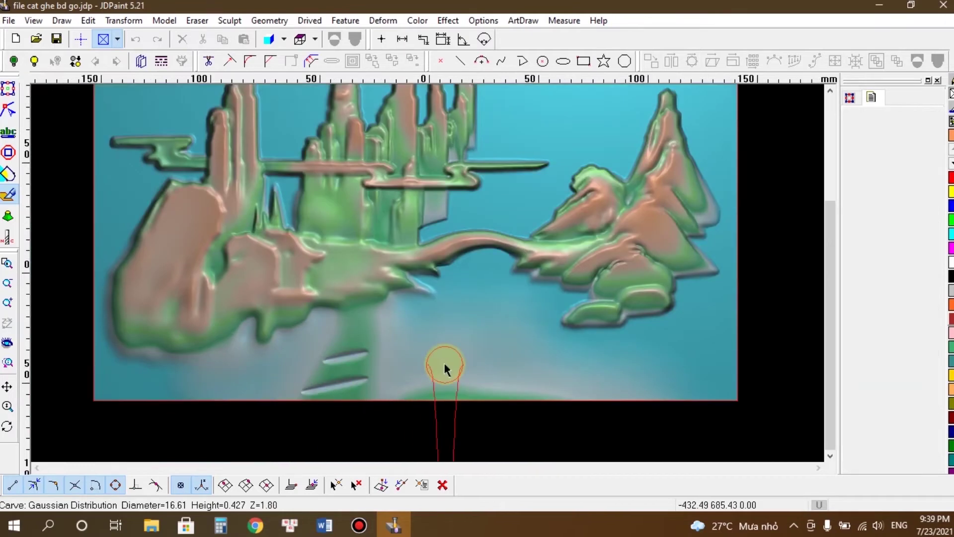
Step: Carve away the raised background and leftover bottom border beneath the landscape with the Gaussian brush enlarged to 61.7 mm, and leave sculpting mode
scroll(345, 348, "down", 2)
scroll(333, 390, "up", 3)
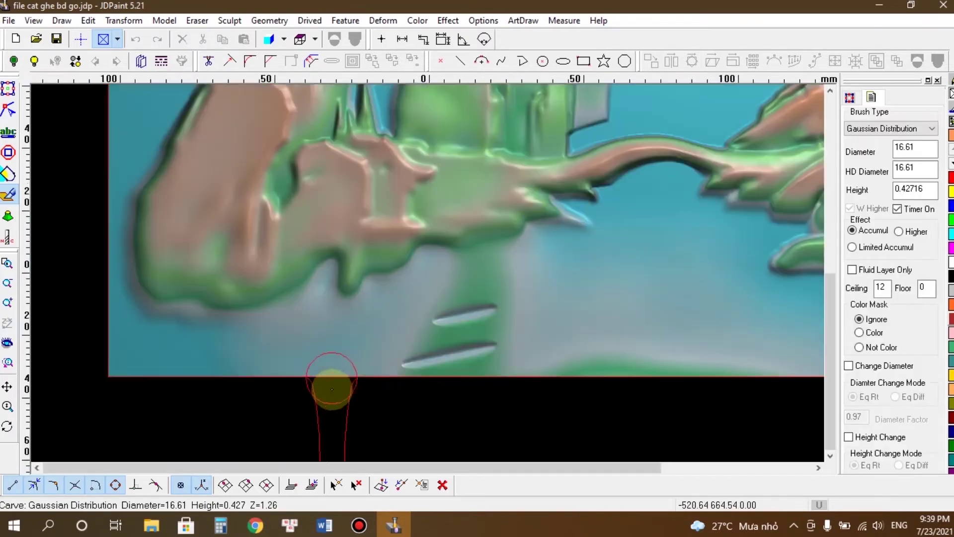
scroll(541, 330, "down", 2)
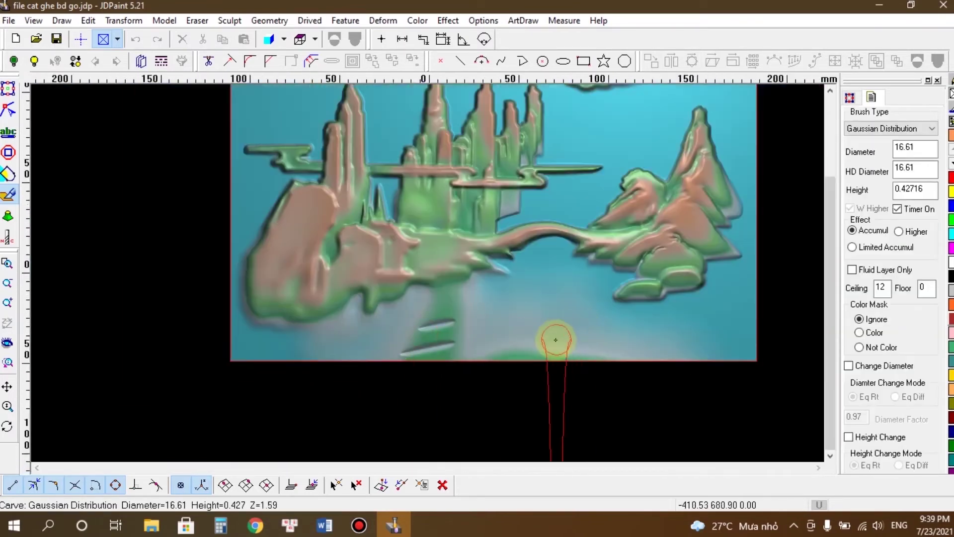
key("s")
key("a")
key("a")
key("a")
key("a")
key("a")
key("a")
key("a")
key("a")
key("a")
key("a")
mouse_move(546, 341)
left_mouse_down()
mouse_move(504, 380)
mouse_move(497, 359)
mouse_move(589, 367)
mouse_move(568, 359)
mouse_move(549, 387)
mouse_move(592, 353)
mouse_move(673, 363)
mouse_move(733, 346)
mouse_move(604, 340)
mouse_move(579, 330)
mouse_move(567, 307)
mouse_move(536, 310)
mouse_move(441, 355)
mouse_move(298, 362)
mouse_move(329, 357)
mouse_move(341, 342)
mouse_move(319, 347)
mouse_move(341, 334)
mouse_move(425, 327)
mouse_move(436, 345)
mouse_move(486, 354)
mouse_move(437, 336)
mouse_move(486, 298)
mouse_move(464, 335)
mouse_move(479, 315)
mouse_move(538, 290)
mouse_move(564, 287)
mouse_move(581, 320)
mouse_move(643, 341)
mouse_move(699, 330)
mouse_move(643, 336)
mouse_move(598, 323)
mouse_move(569, 297)
mouse_move(571, 283)
mouse_move(591, 313)
mouse_move(641, 329)
mouse_move(696, 323)
mouse_move(762, 341)
mouse_move(557, 386)
mouse_move(389, 391)
mouse_move(308, 383)
mouse_move(277, 351)
mouse_move(313, 329)
mouse_move(449, 333)
mouse_move(535, 283)
mouse_move(471, 329)
mouse_move(437, 393)
mouse_move(578, 294)
mouse_move(496, 304)
mouse_move(347, 358)
mouse_move(240, 337)
mouse_move(685, 357)
left_mouse_up()
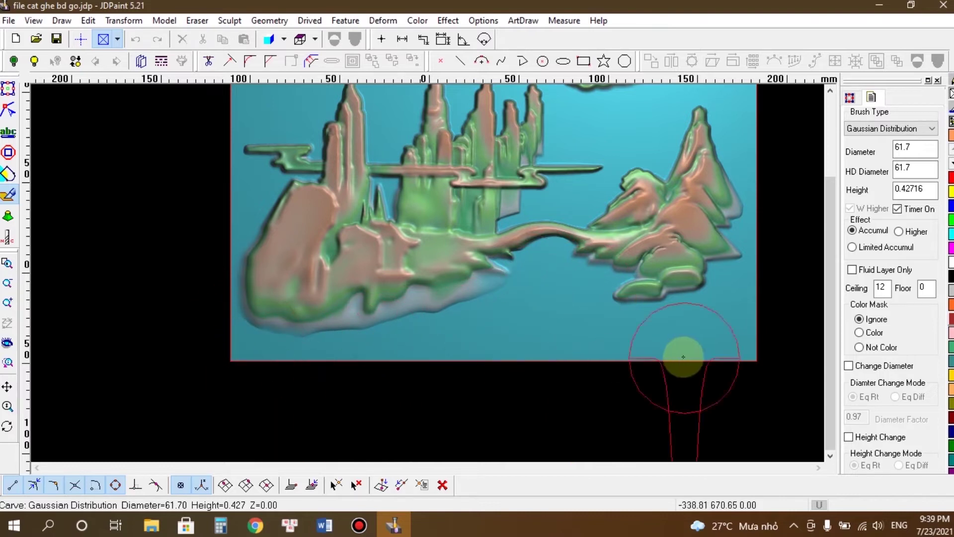
scroll(546, 397, "down", 3)
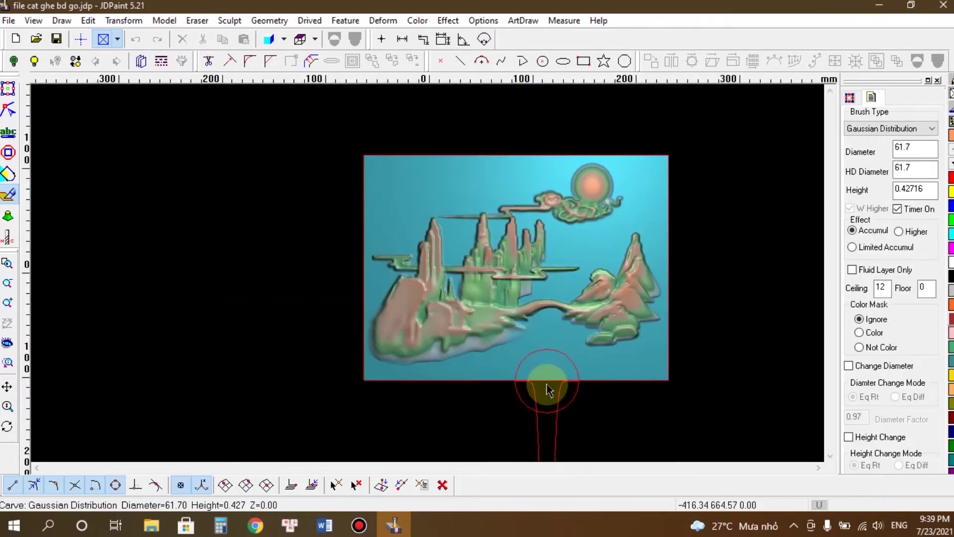
right_click(546, 383)
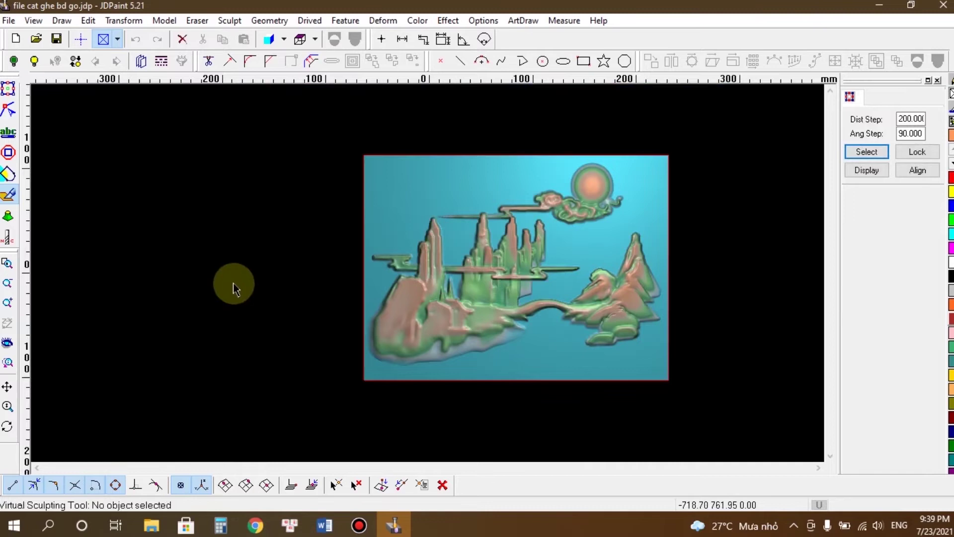
left_click(8, 89)
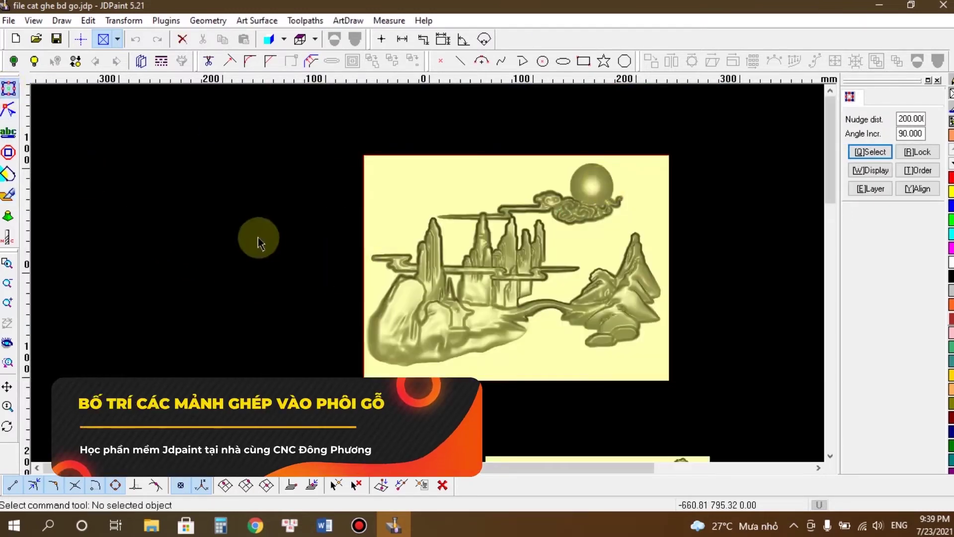
Step: Move the fisherman and lotus relief onto the lower-left part of the bordered panel and keep it selected
scroll(372, 265, "down", 2)
scroll(371, 264, "down", 4)
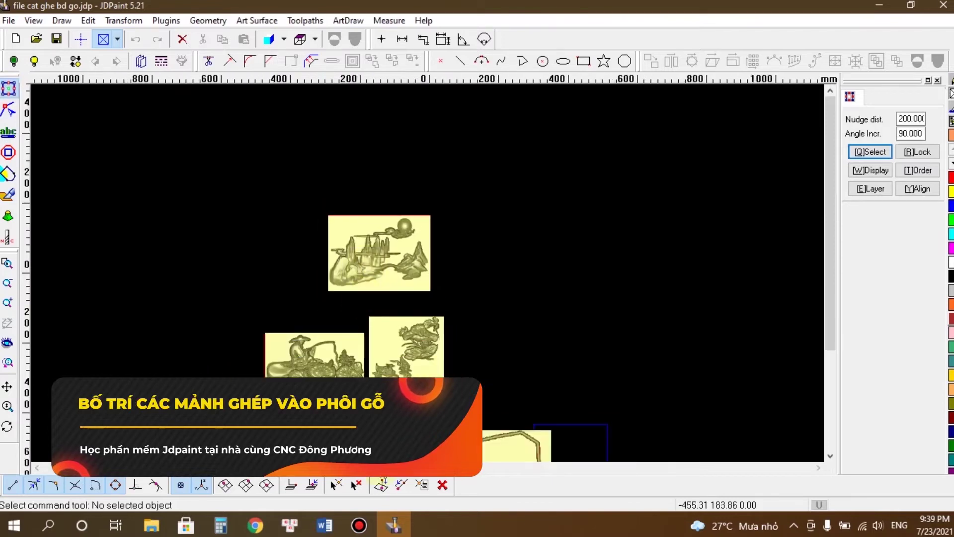
scroll(369, 365, "down", 2)
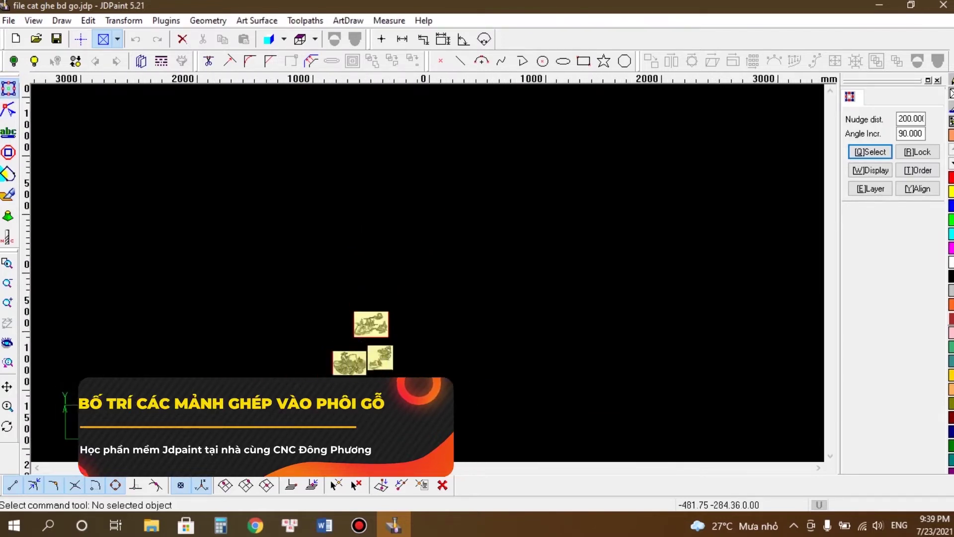
scroll(390, 453, "up", 1)
scroll(390, 452, "up", 2)
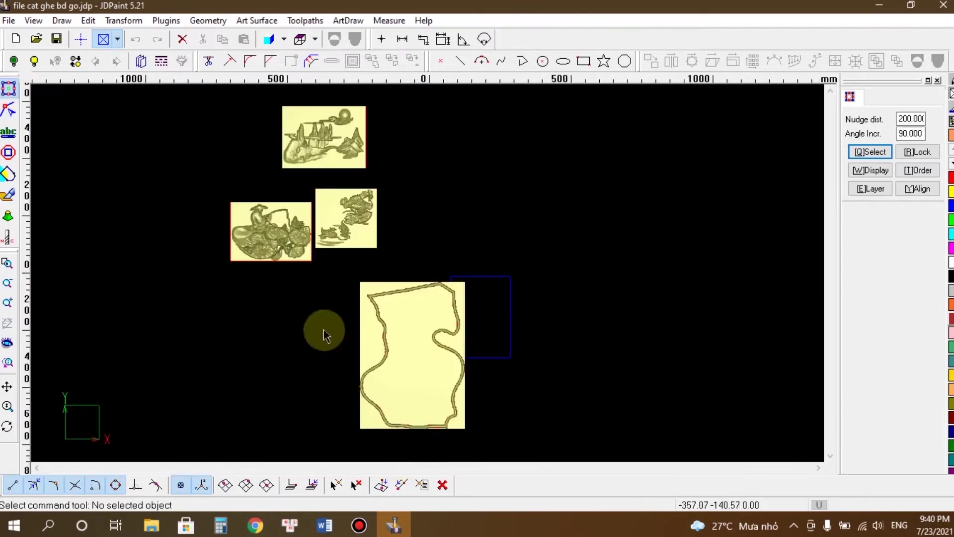
left_click(281, 248)
left_click_drag(270, 231, 375, 395)
left_click(565, 379)
left_click(395, 391)
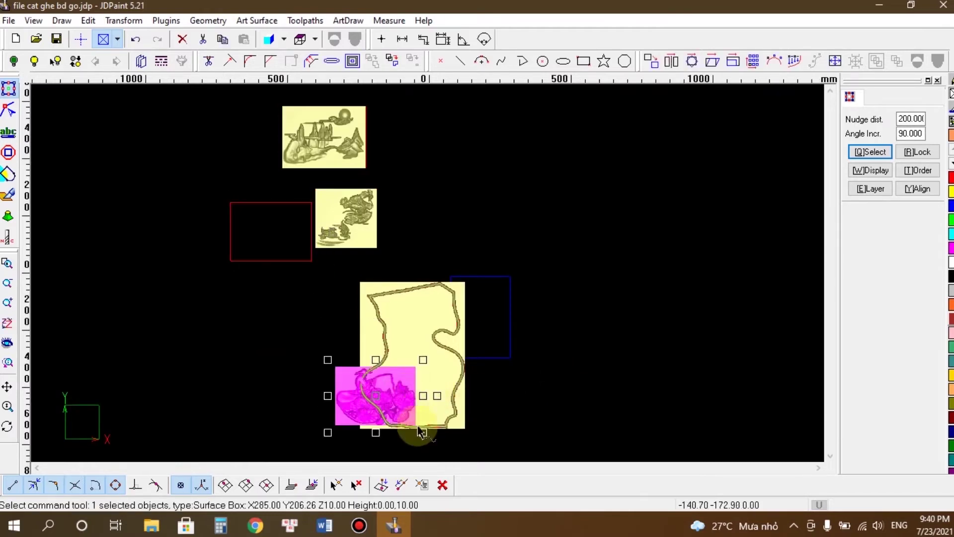
Step: Shift the fisherman relief sideways and slightly upward so it sits farther inside the panel's border
scroll(417, 423, "up", 2)
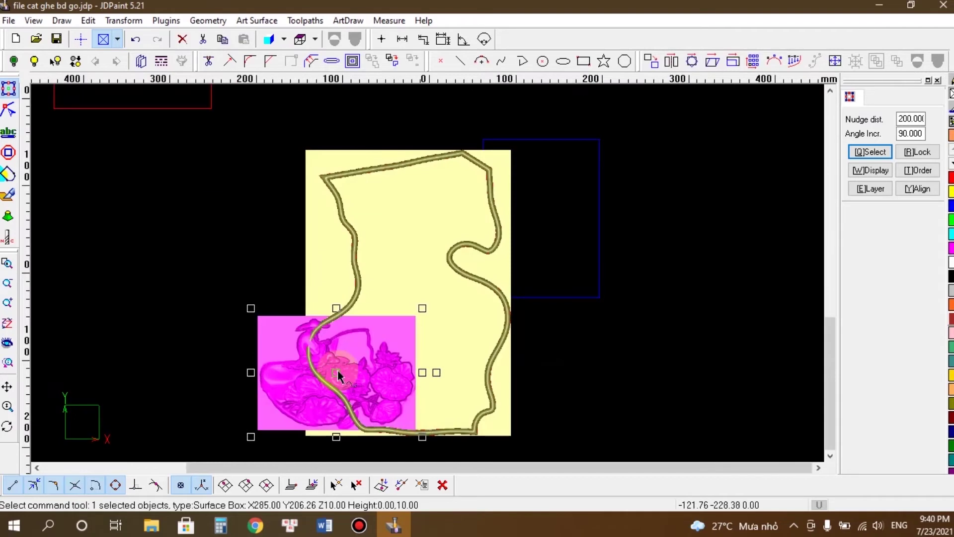
scroll(332, 373, "up", 1)
left_click_drag(323, 339, 368, 330)
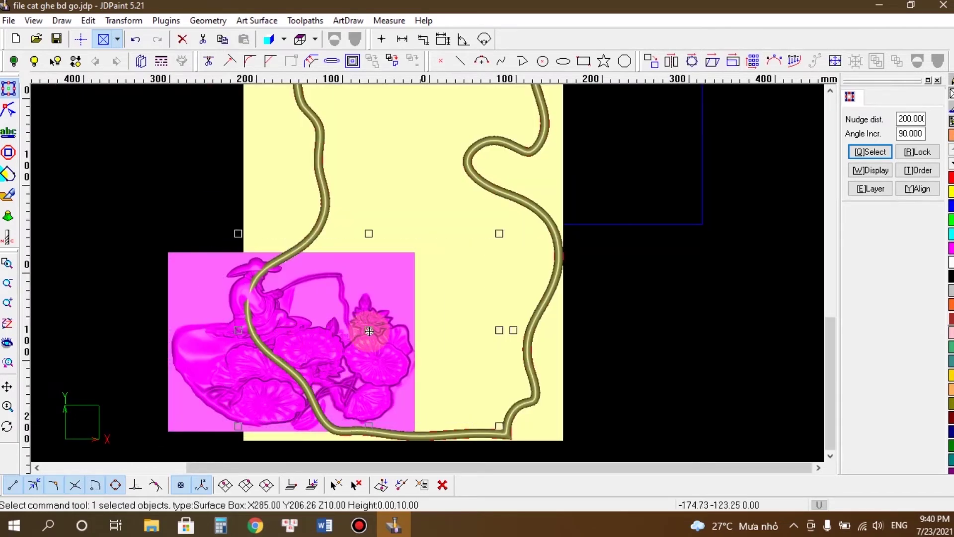
Step: Move the fisherman relief inside the lower-left part of the panel, just above its bottom edge, and deselect it
left_click(465, 369)
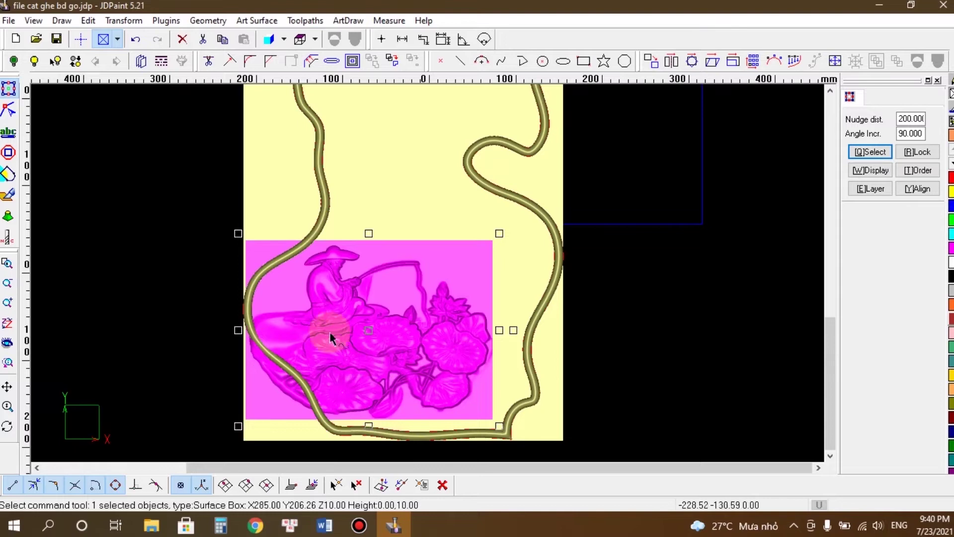
left_click_drag(369, 329, 369, 345)
left_click(440, 358)
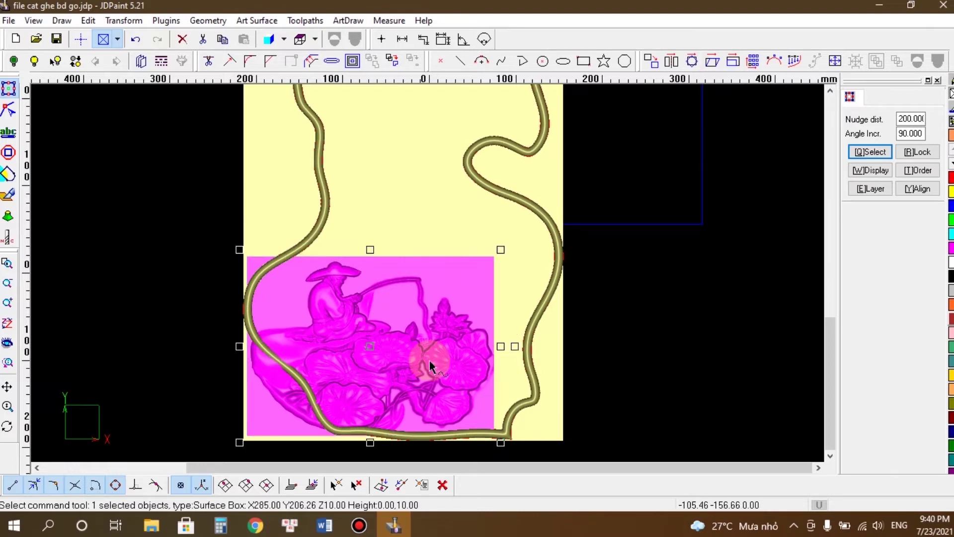
left_click(642, 332)
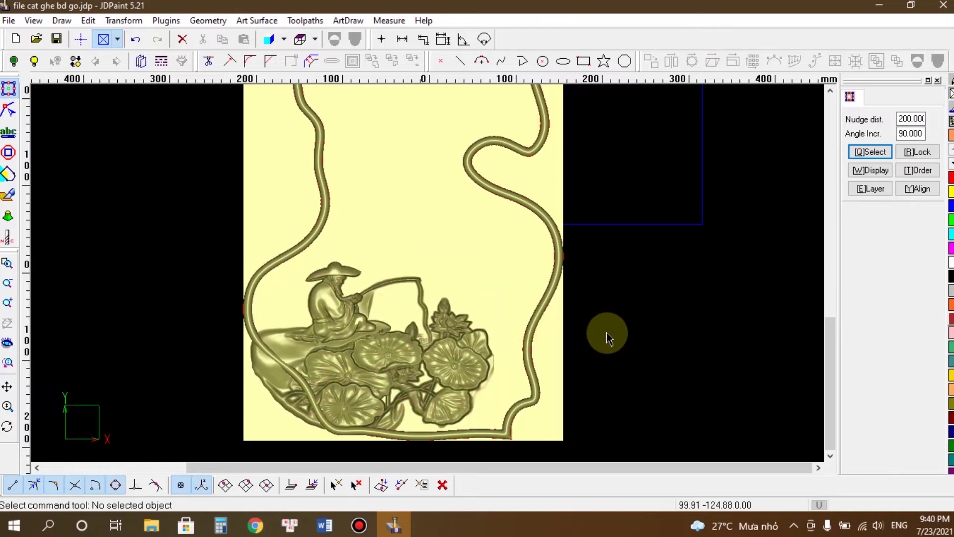
Step: Move the lotus-and-ducks relief onto the panel beside the right-hand border curve and save the file
scroll(308, 413, "down", 2)
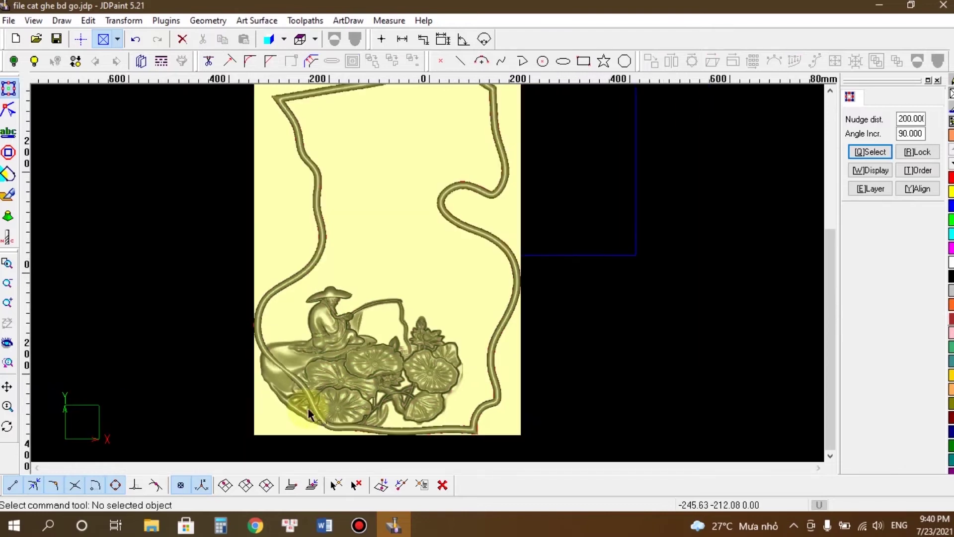
scroll(249, 260, "down", 2)
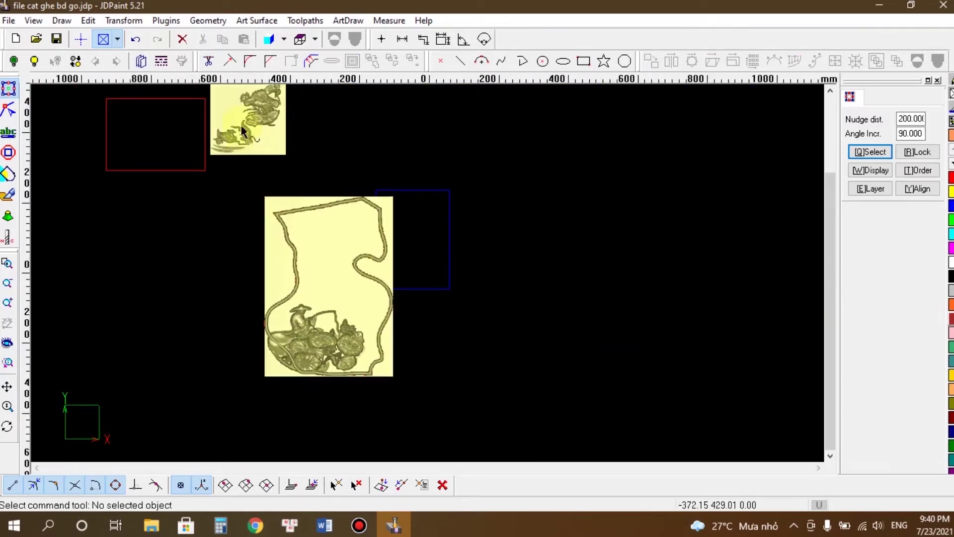
left_click(242, 130)
left_click_drag(249, 131, 358, 300)
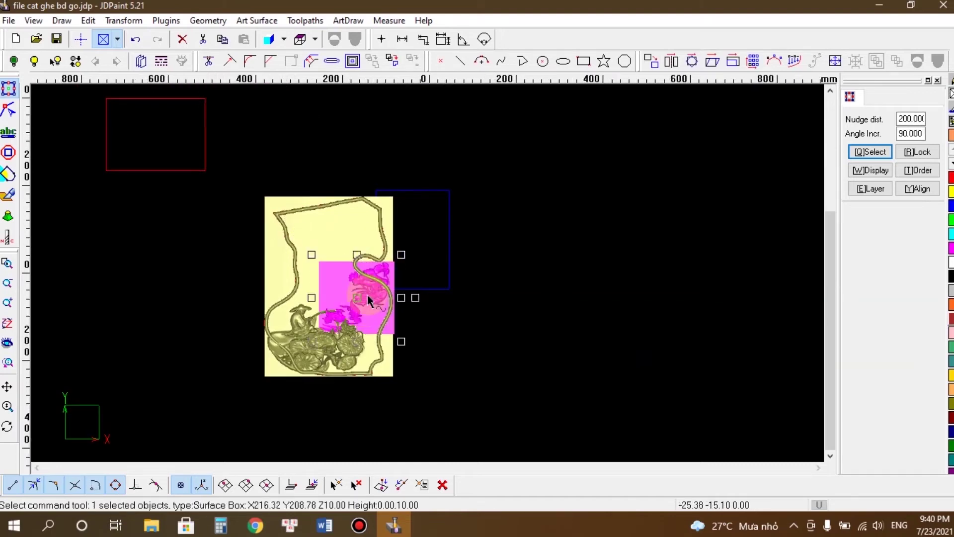
scroll(348, 306, "up", 1)
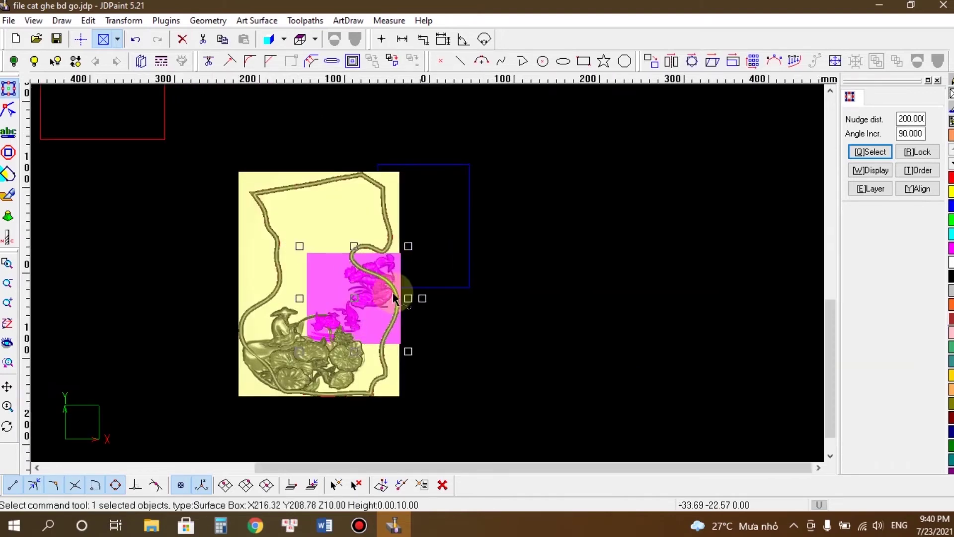
scroll(373, 296, "up", 1)
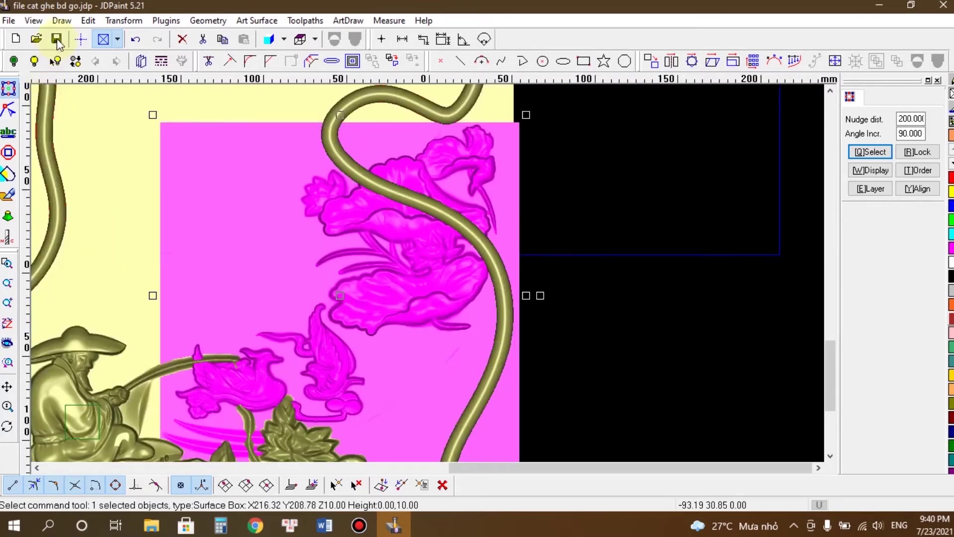
left_click(56, 37)
left_click(56, 38)
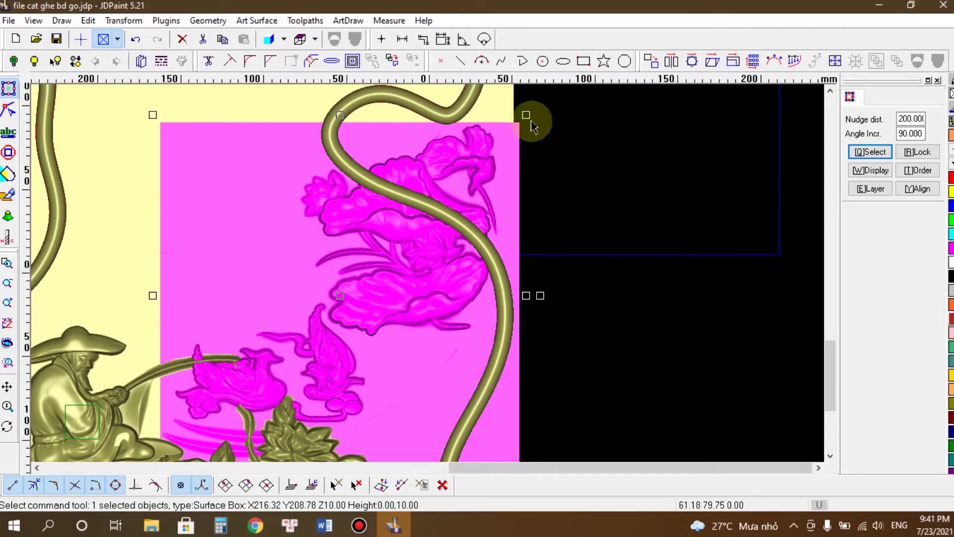
Step: Scale the lotus-and-ducks relief down to about 175 × 169 mm and shift it up against the panel's right edge
left_click_drag(527, 115, 460, 180)
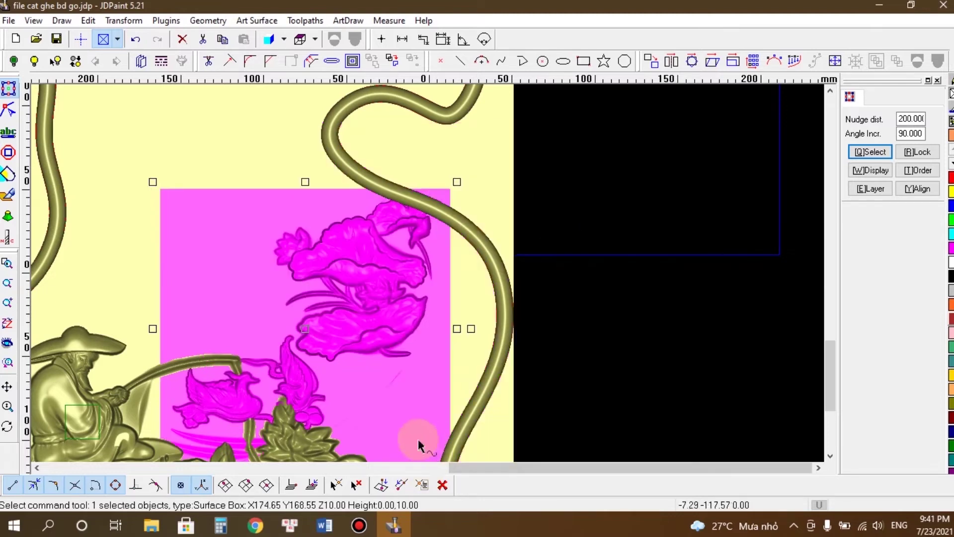
left_click(349, 329)
left_click_drag(340, 325, 361, 273)
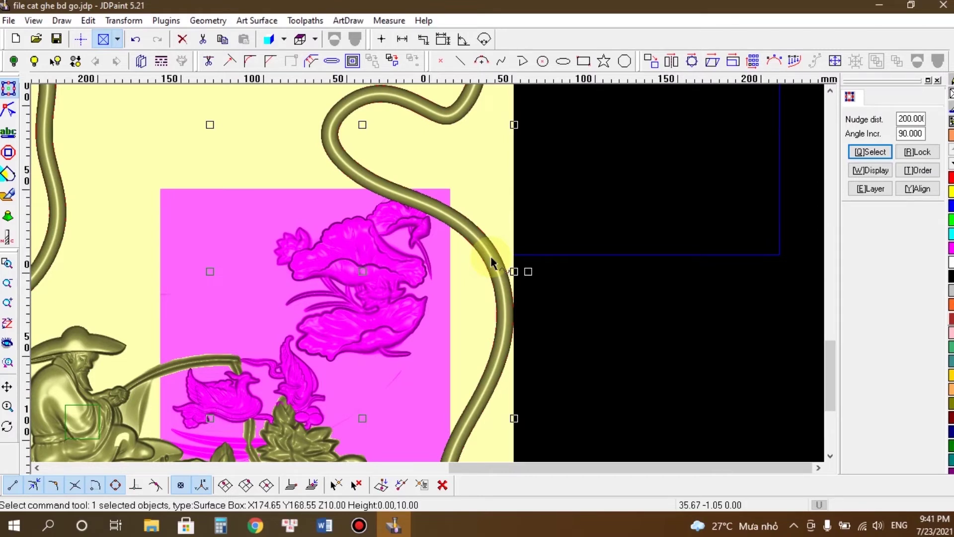
left_click(490, 255)
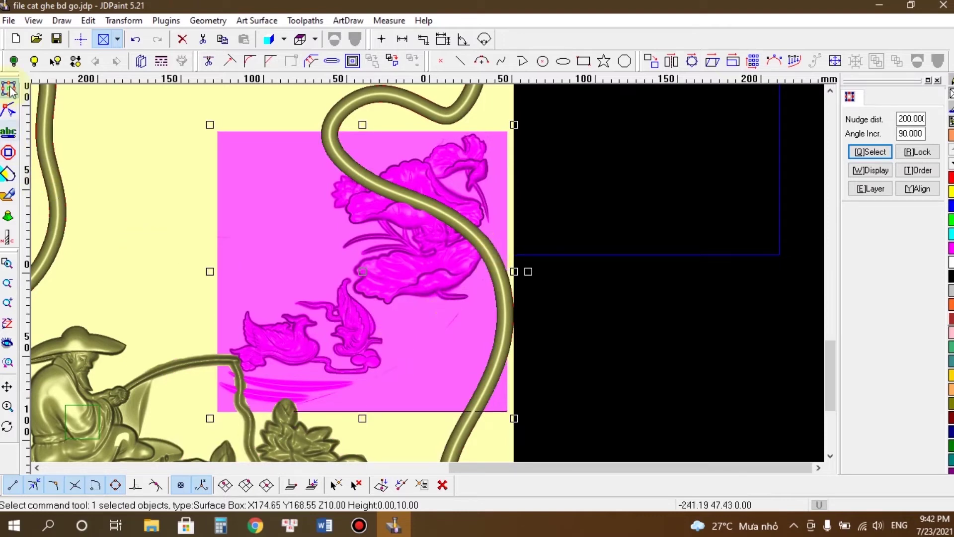
Step: Save the drawing, close the program, and reopen "file cat ghe bd go.jdp" from the desktop
left_click(57, 40)
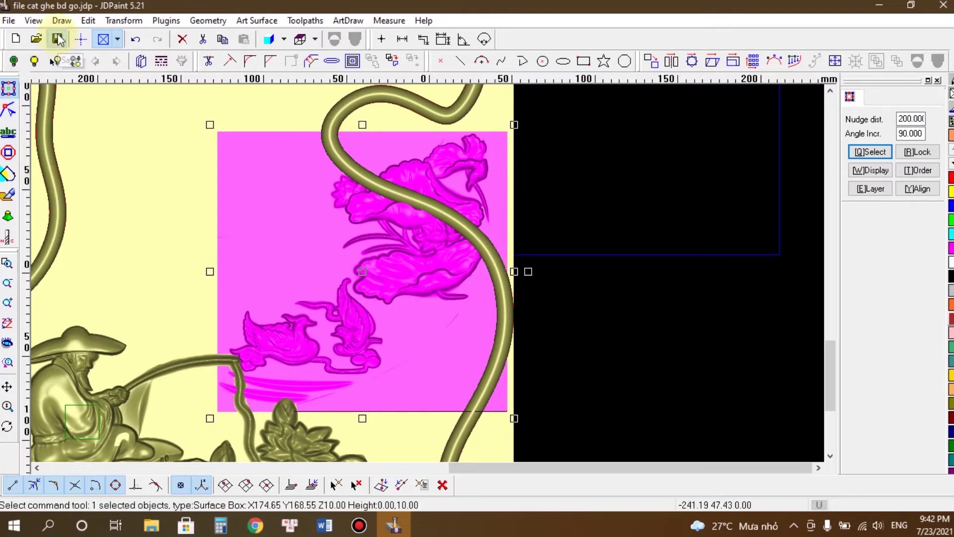
left_click(942, 5)
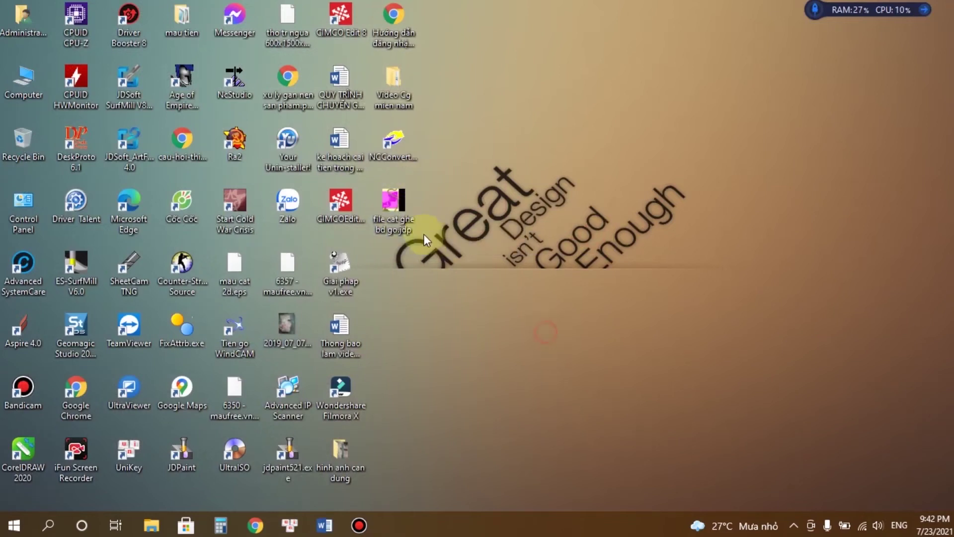
double_click(395, 202)
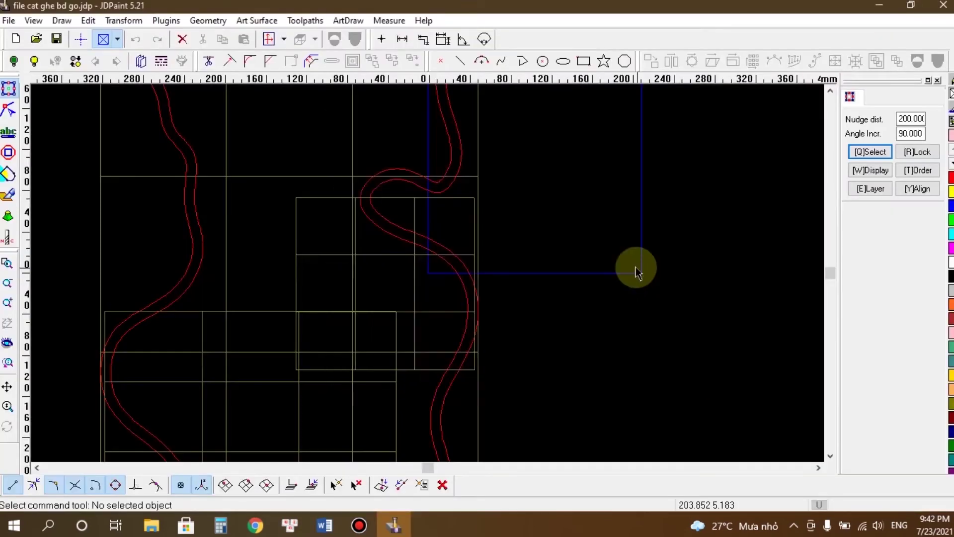
Step: Set the display mode to Shaded (OpenGL) and fit the whole drawing in view
left_click(284, 39)
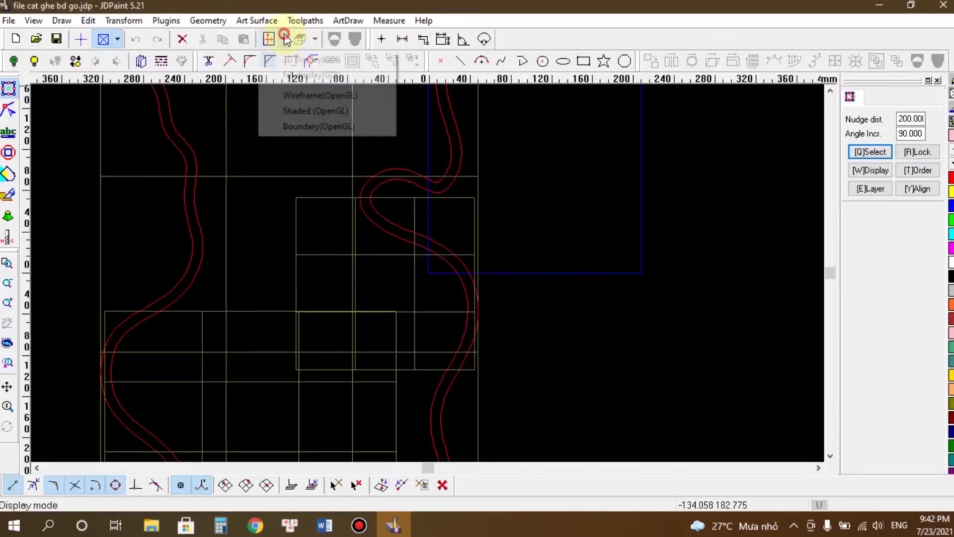
left_click(289, 110)
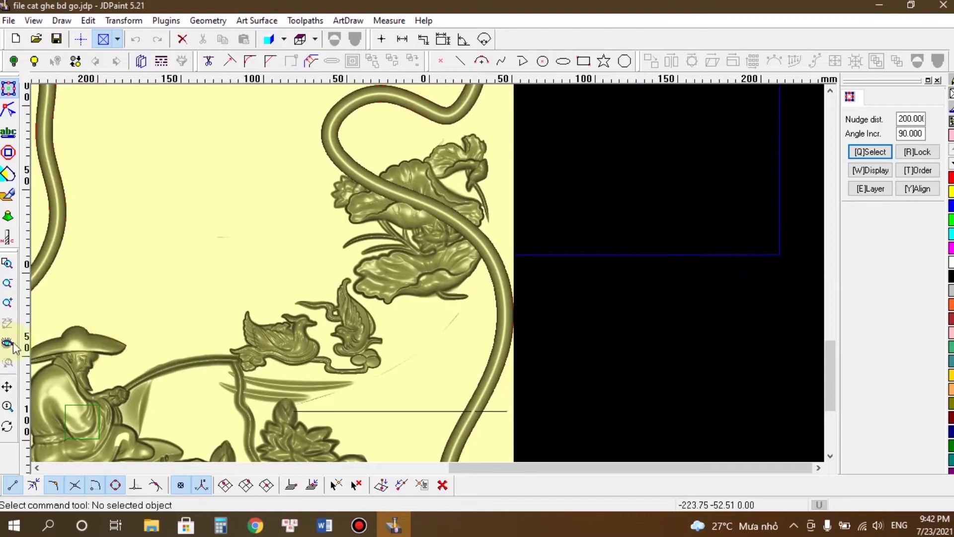
left_click(8, 343)
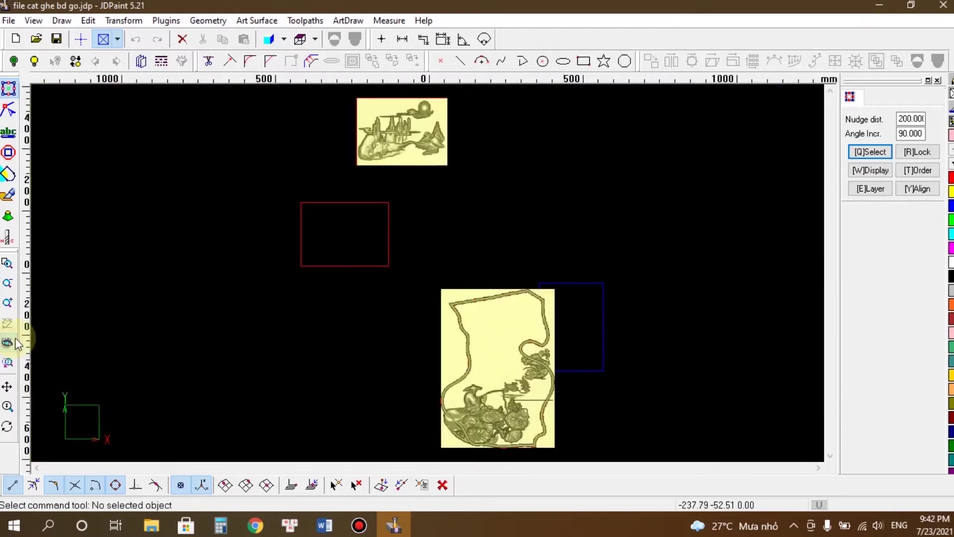
Step: Scale the lotus-and-ducks relief down to about 119 × 114 mm and move it right, inside the border curve
scroll(538, 452, "up", 2)
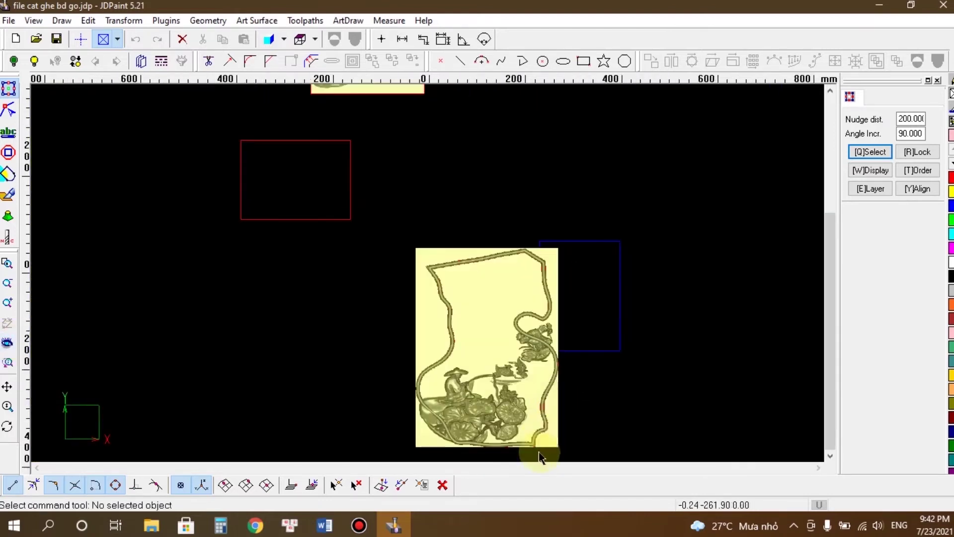
scroll(537, 449, "up", 1)
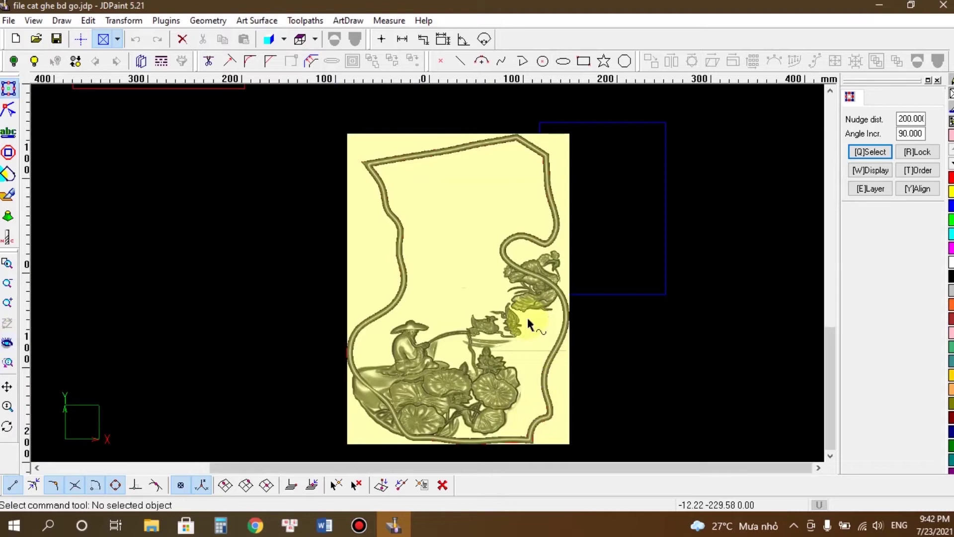
scroll(522, 306, "up", 1)
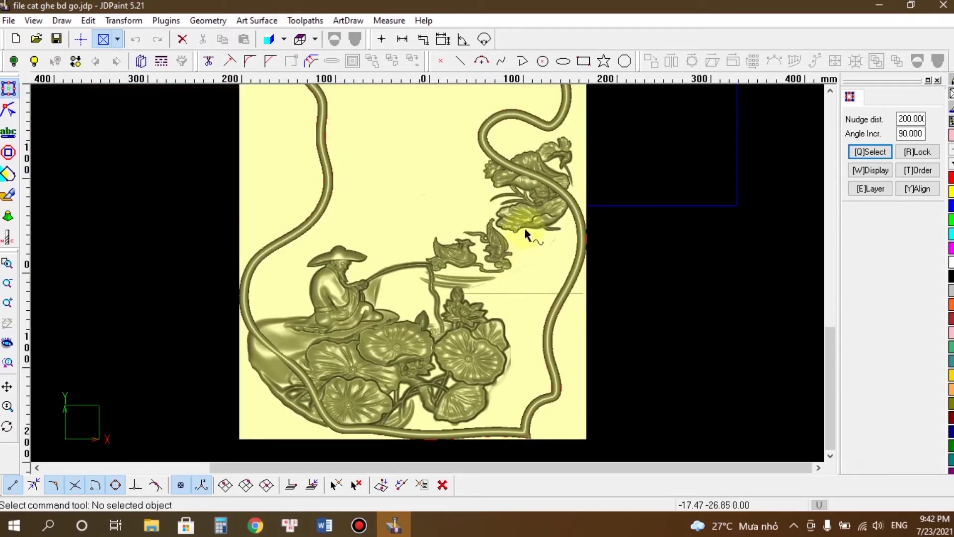
left_click(536, 213)
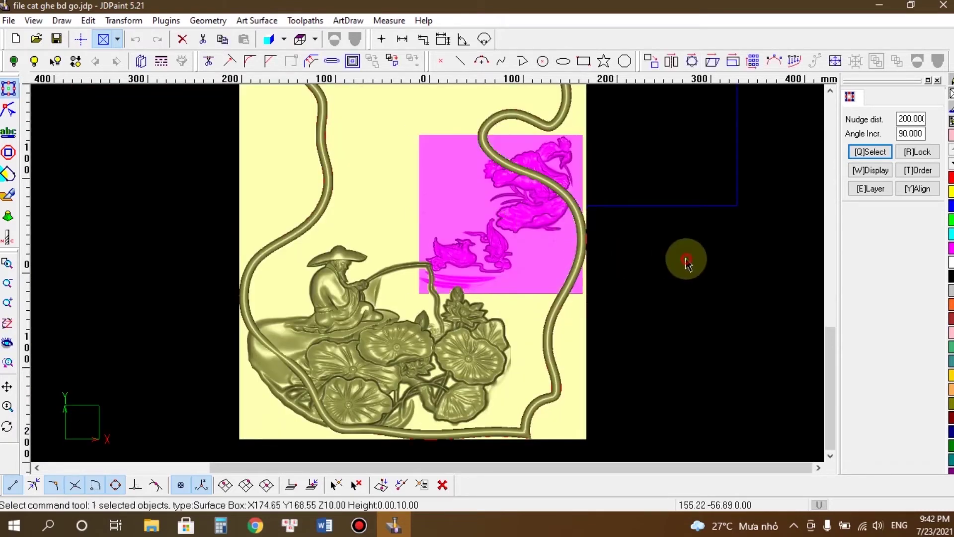
left_click(686, 262)
left_click(517, 225)
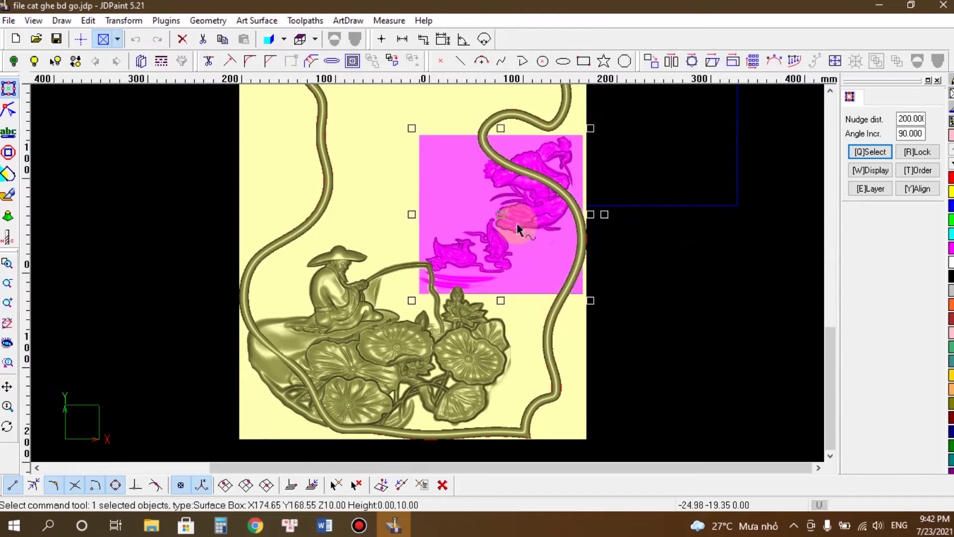
left_click(684, 275)
left_click(518, 213)
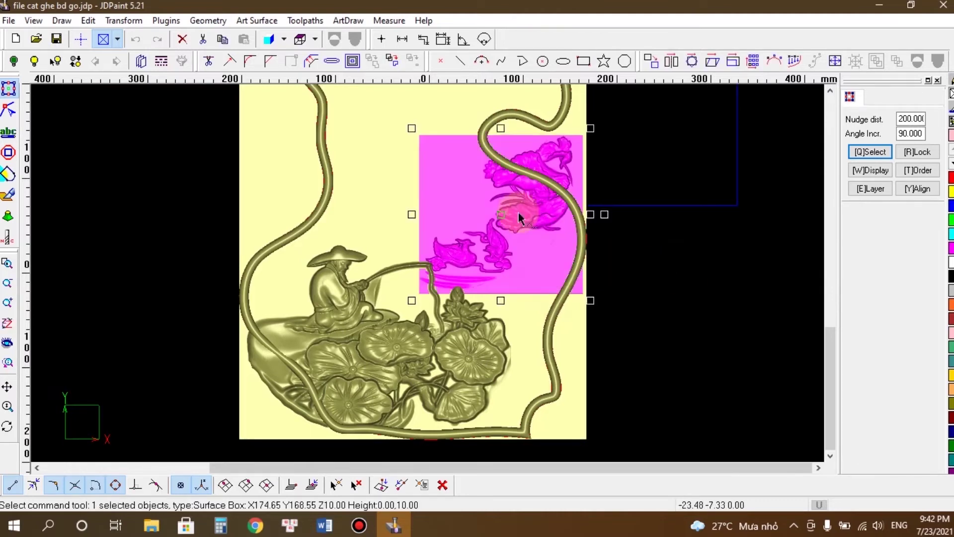
left_click_drag(590, 129, 557, 177)
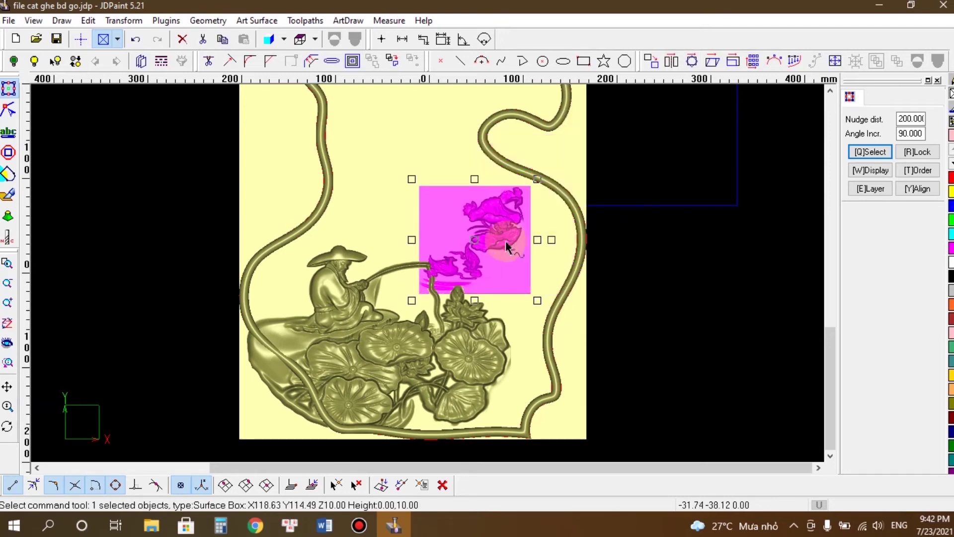
left_click_drag(477, 241, 508, 240)
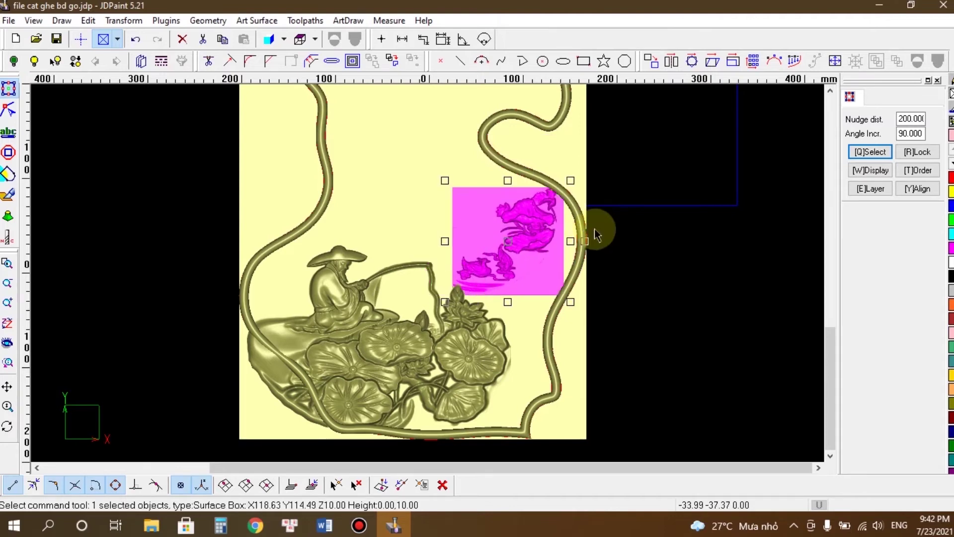
Step: Enlarge the lotus-and-ducks relief to about 134 × 130 mm, move it over the right border curve, and deselect it
left_click_drag(511, 240, 598, 188)
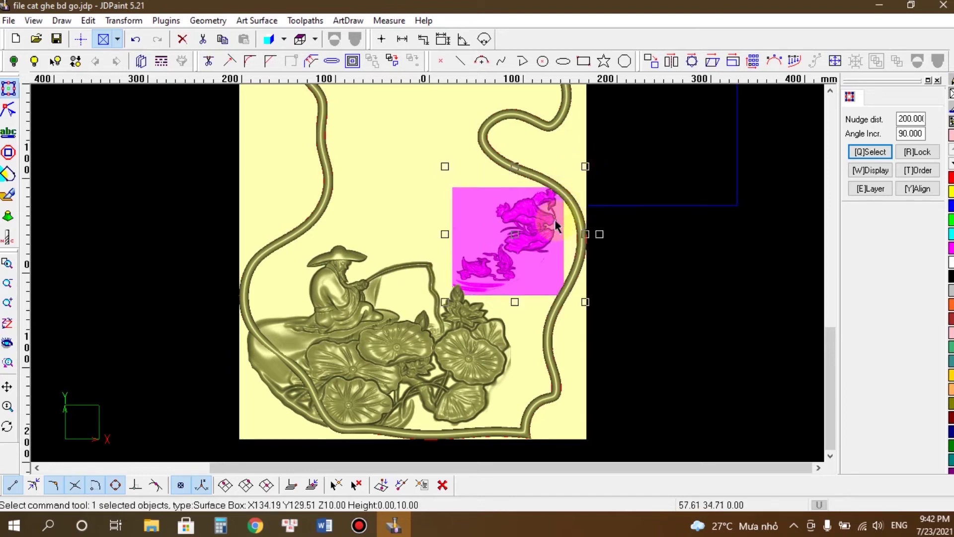
left_click_drag(513, 234, 521, 252)
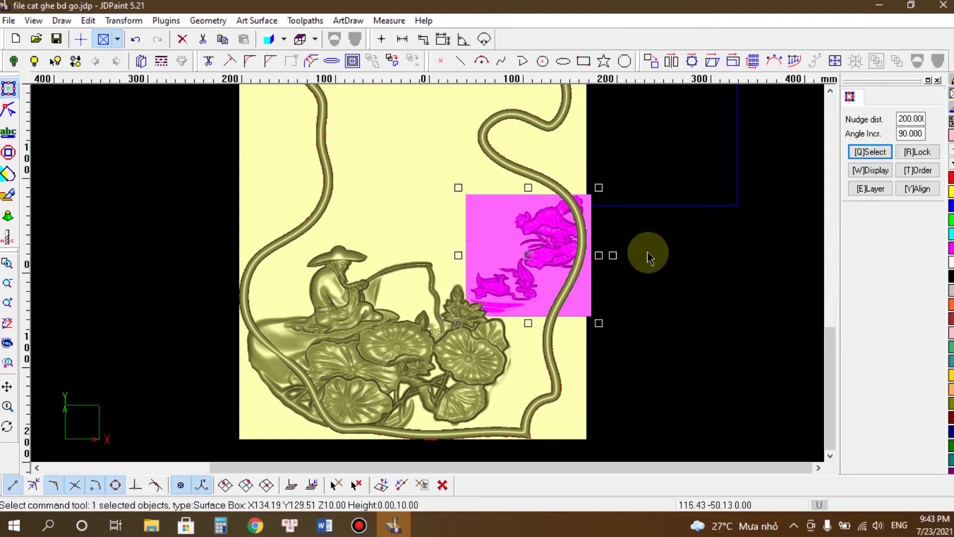
left_click(703, 241)
Step: Move the mountain landscape relief into the upper part of the panel, within the border outline
scroll(434, 347, "down", 3)
scroll(434, 348, "down", 2)
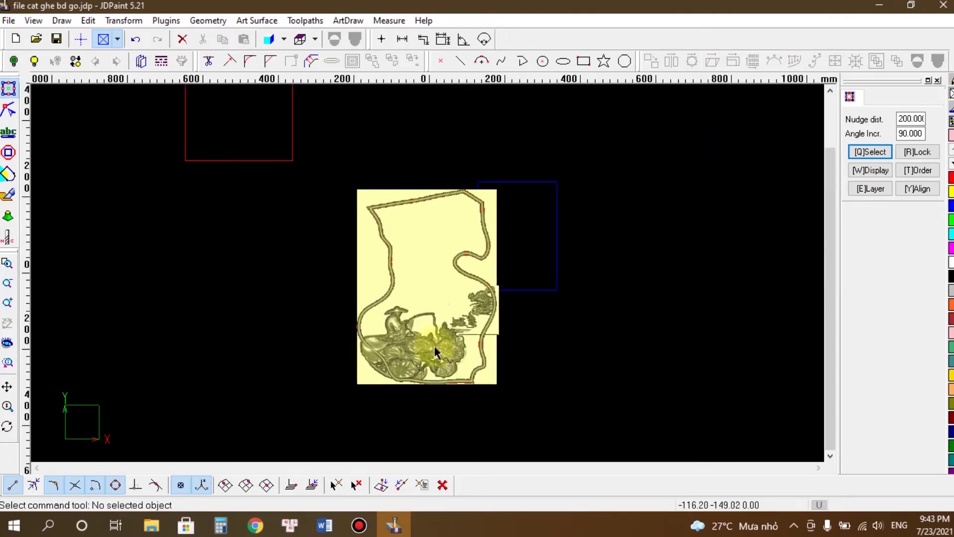
left_click(353, 110)
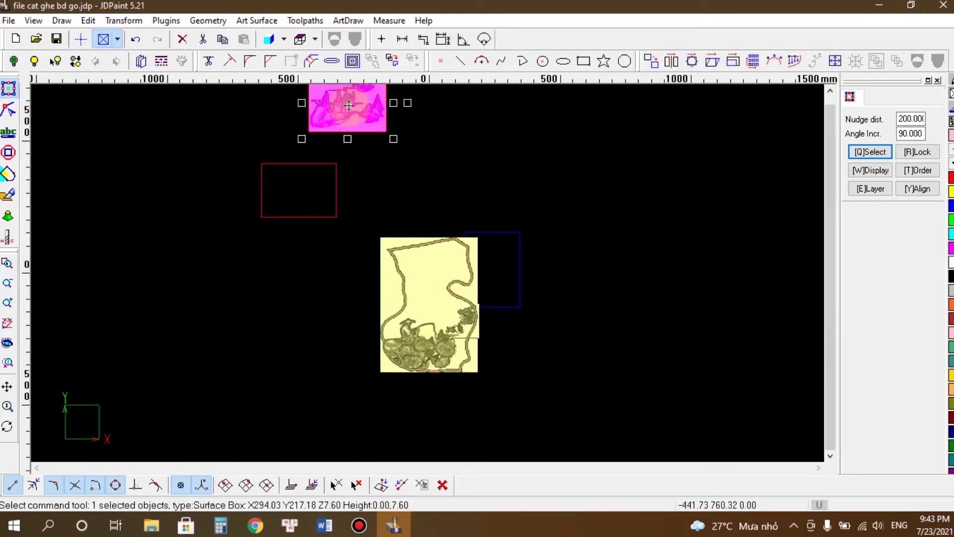
left_click_drag(349, 105, 431, 264)
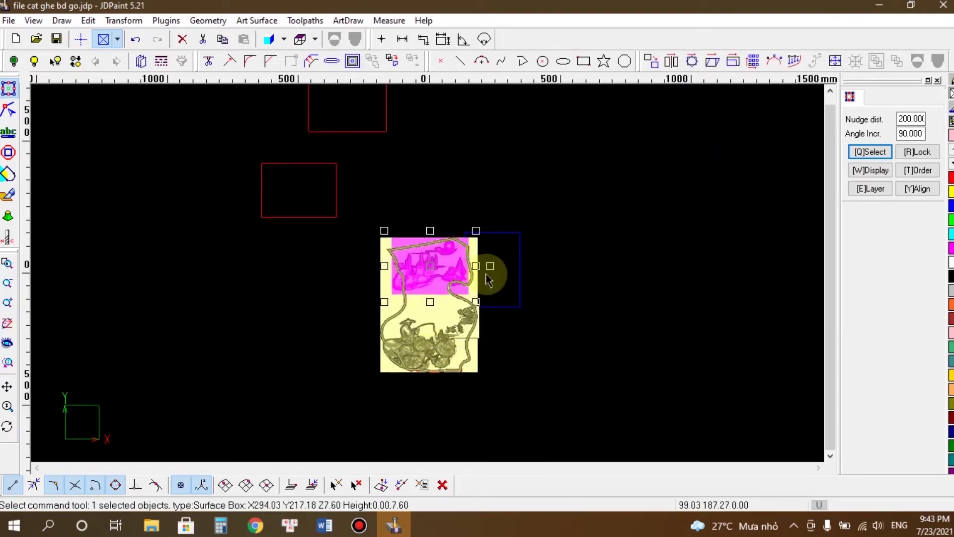
scroll(456, 284, "up", 1)
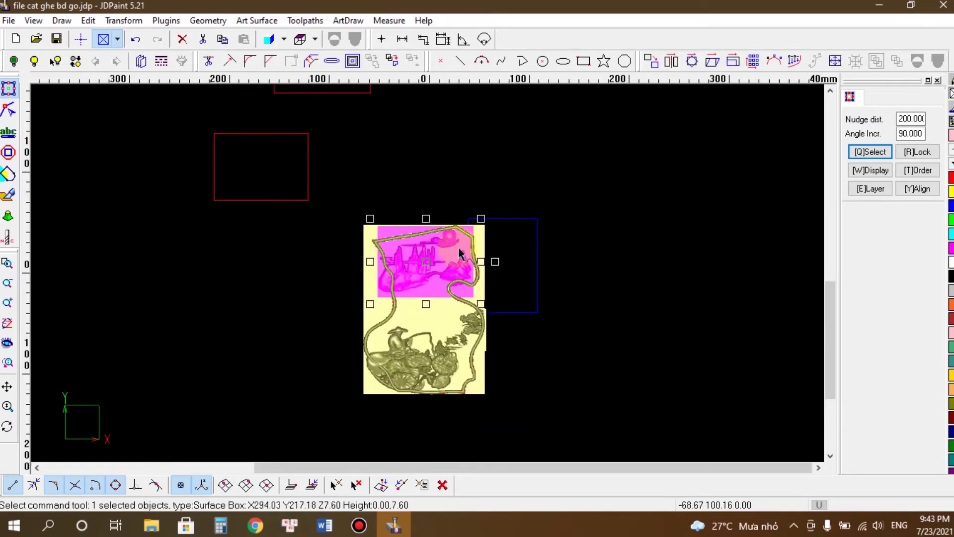
scroll(437, 258, "up", 2)
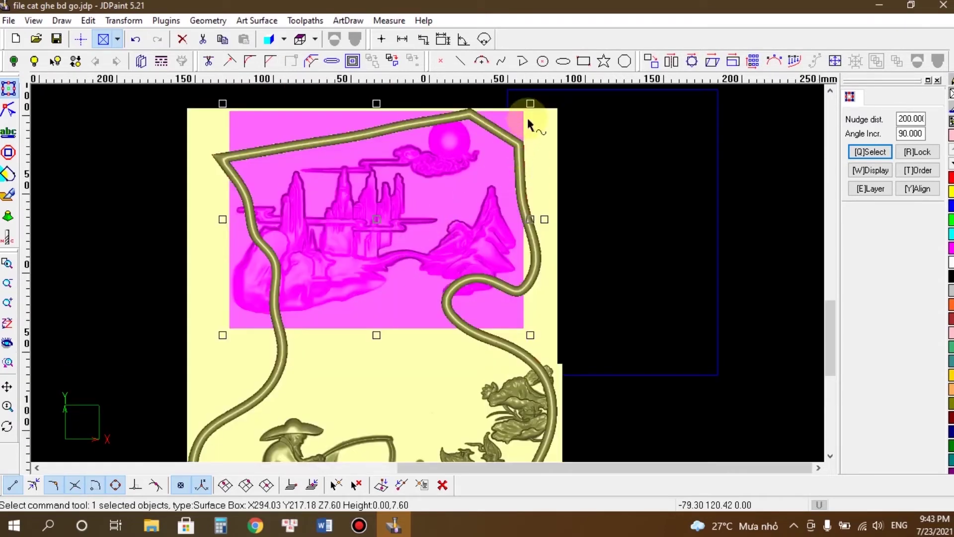
scroll(291, 91, "up", 2)
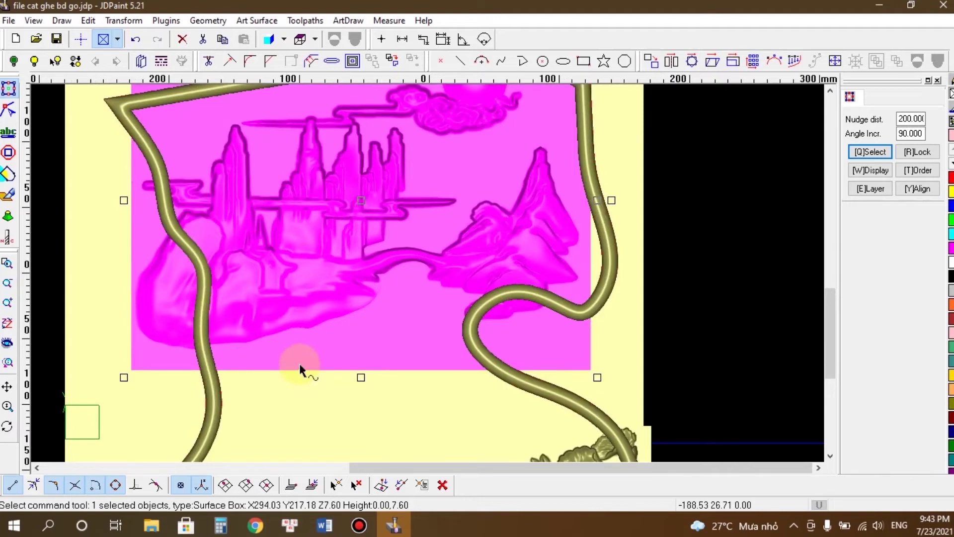
scroll(300, 370, "down", 4)
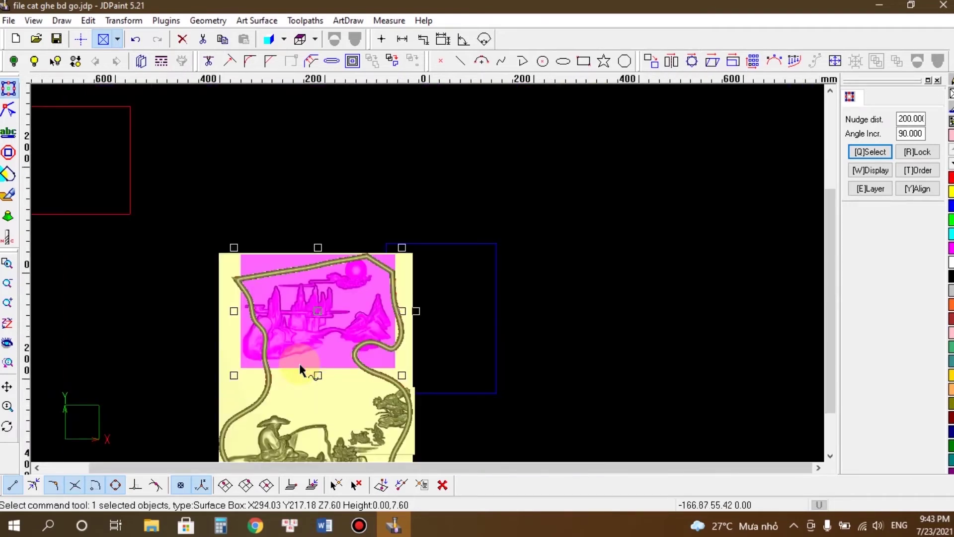
Step: Delete the red rectangle lying outside the panel at its upper left and fit the remaining drawing in view
left_click(7, 343)
left_click_drag(438, 218, 312, 149)
key("Delete")
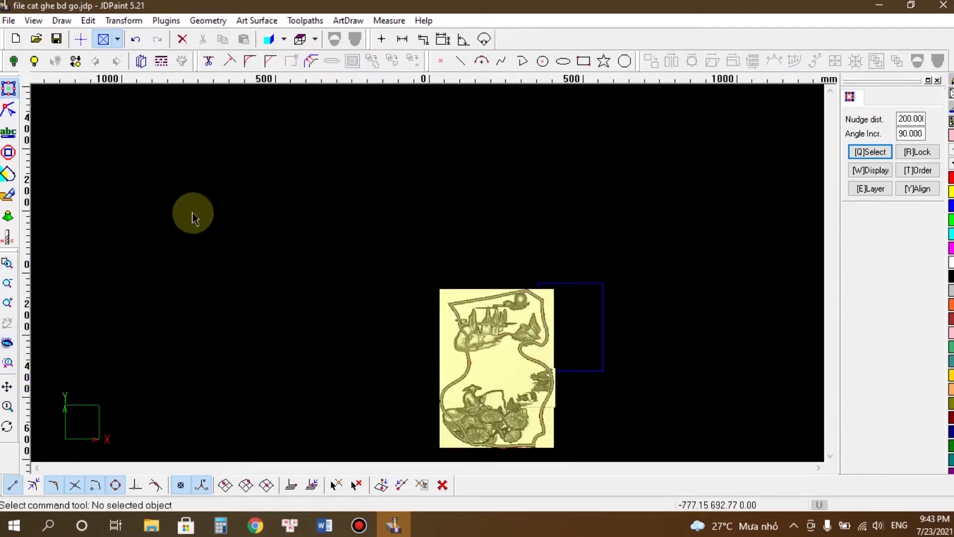
left_click(8, 344)
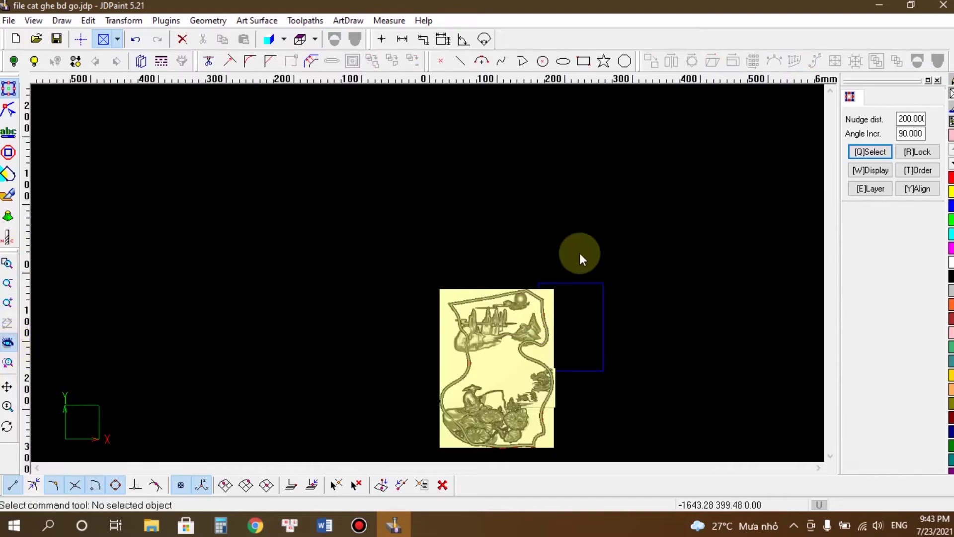
Step: Scale the mountain landscape relief down to about 222 × 164 mm and move it down and left inside the border
left_click(420, 191)
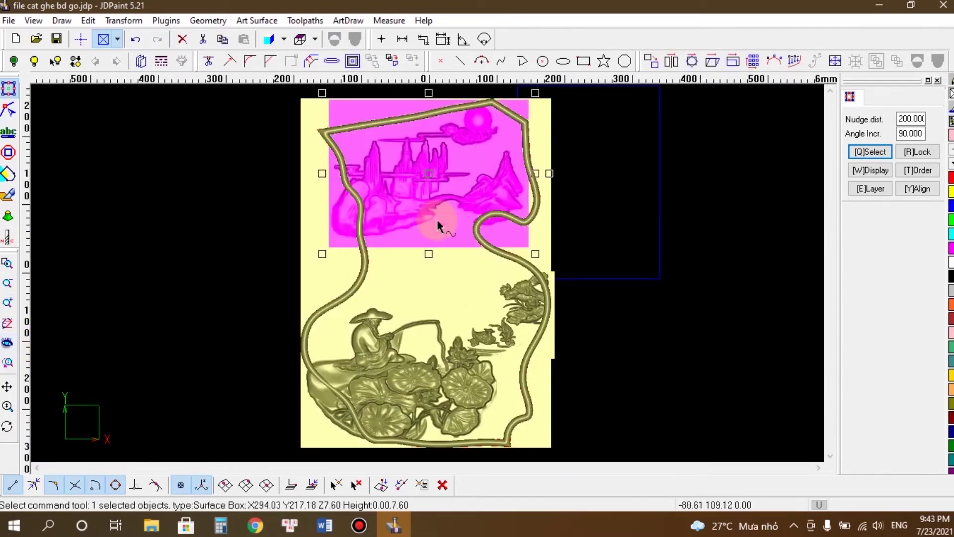
left_click_drag(322, 253, 370, 246)
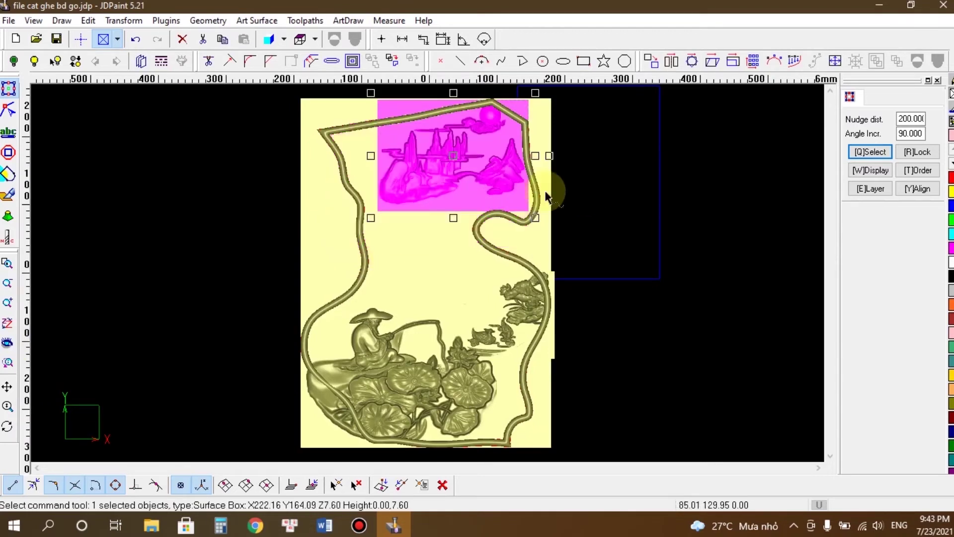
left_click(452, 155)
left_click_drag(453, 155, 444, 175)
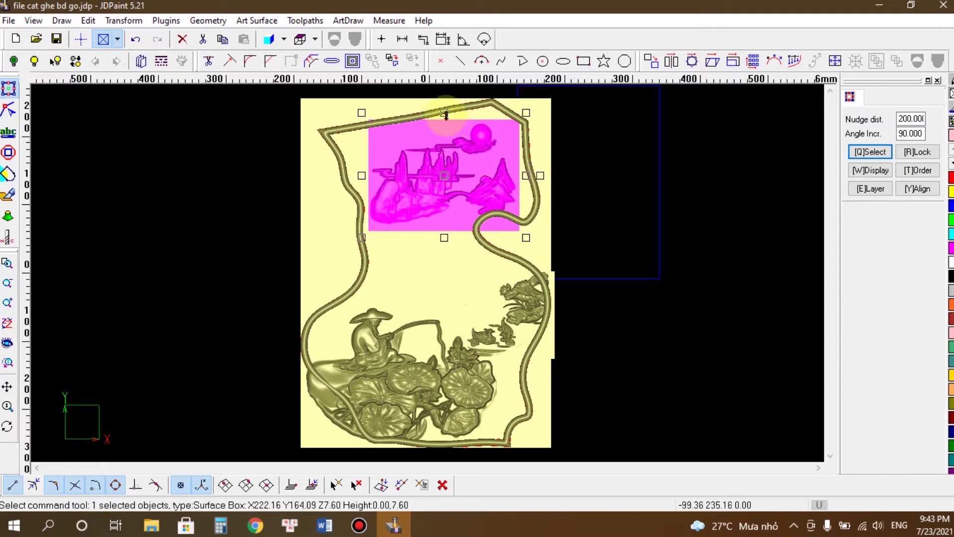
Step: Stretch the mountain landscape relief upward and sideways to about 241 × 181 mm to fill the upper border, and deselect it
left_click_drag(445, 113, 443, 101)
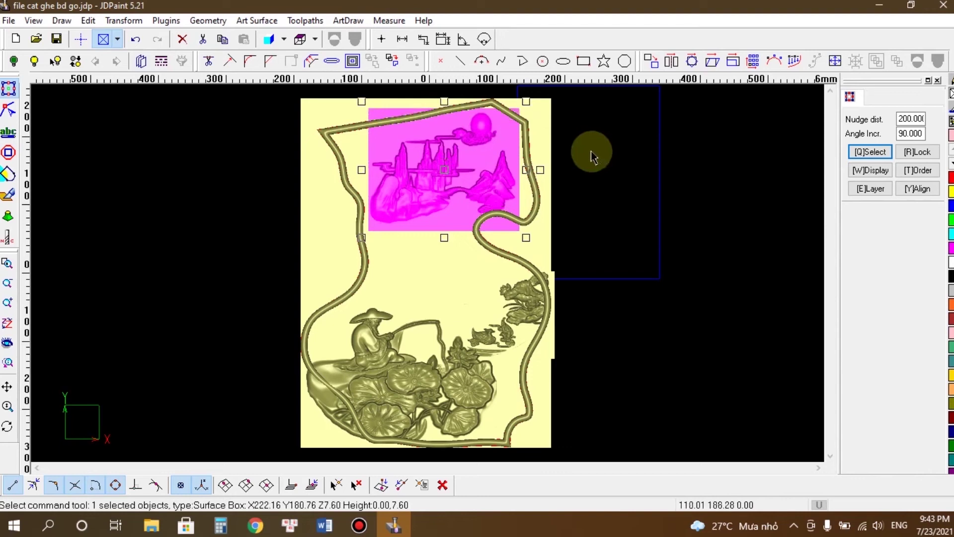
left_click_drag(362, 170, 357, 169)
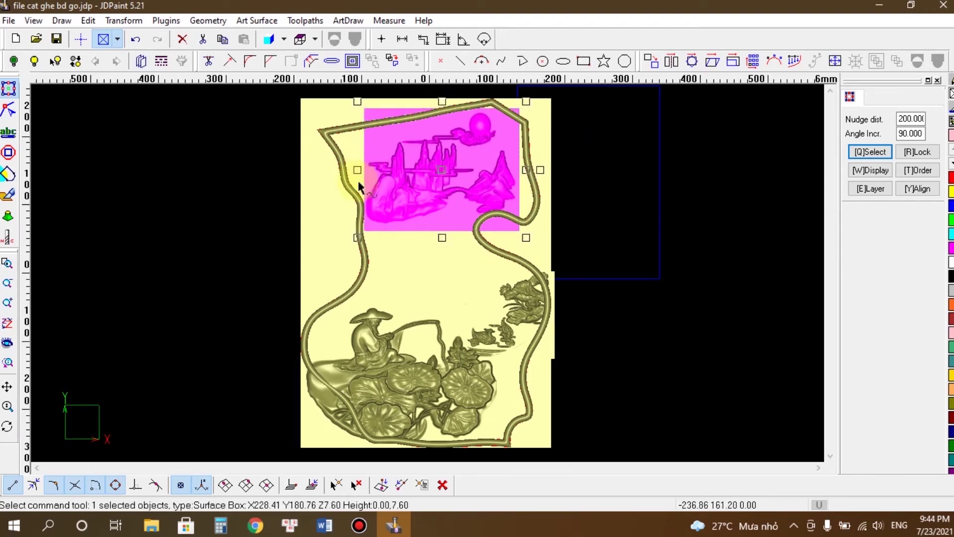
left_click_drag(525, 170, 533, 168)
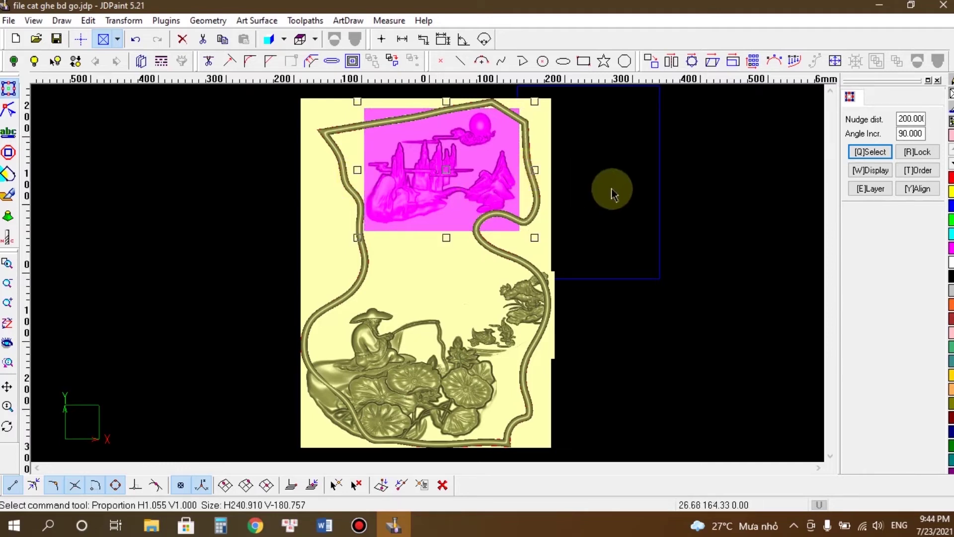
left_click(710, 197)
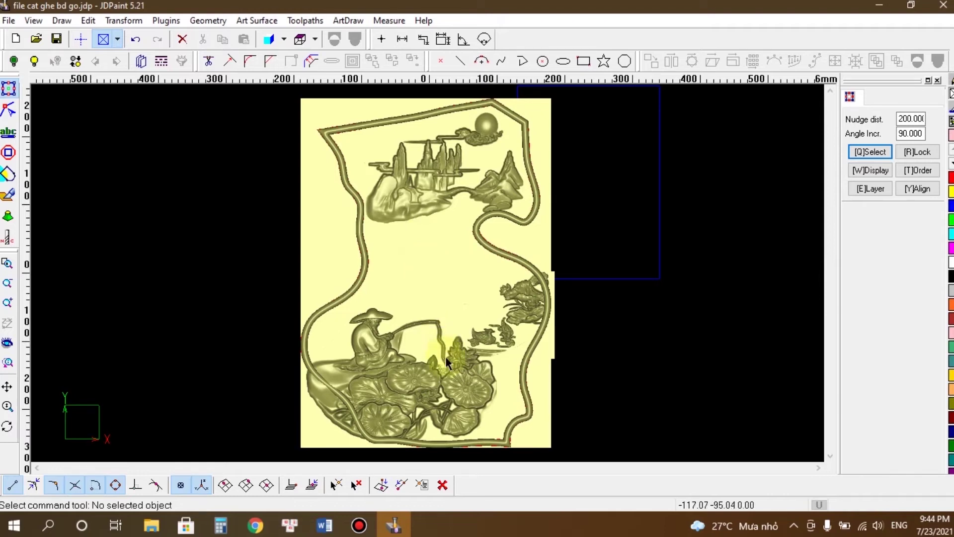
Step: Shift the fisherman relief slightly right and move the lotus-and-ducks relief up and left against the right border curve
left_click(464, 383)
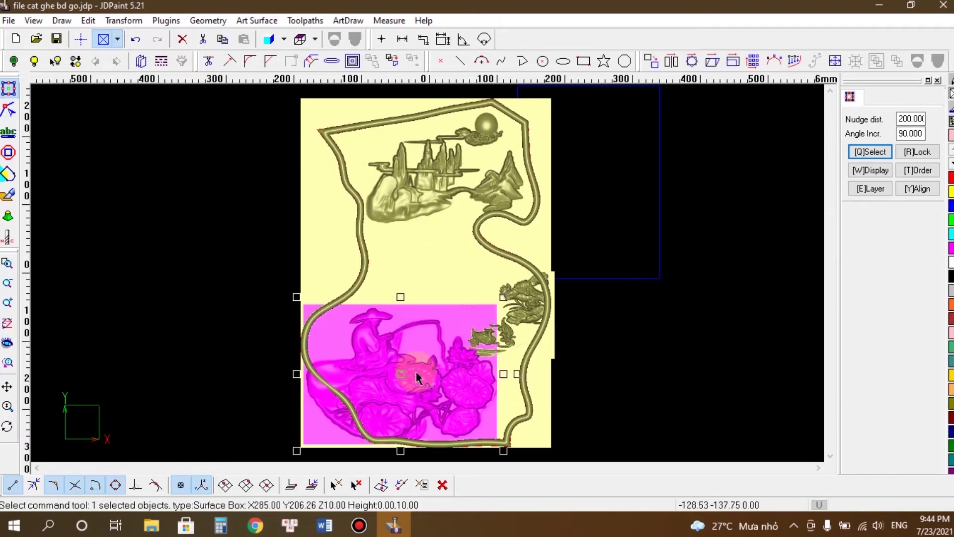
left_click_drag(397, 371, 410, 370)
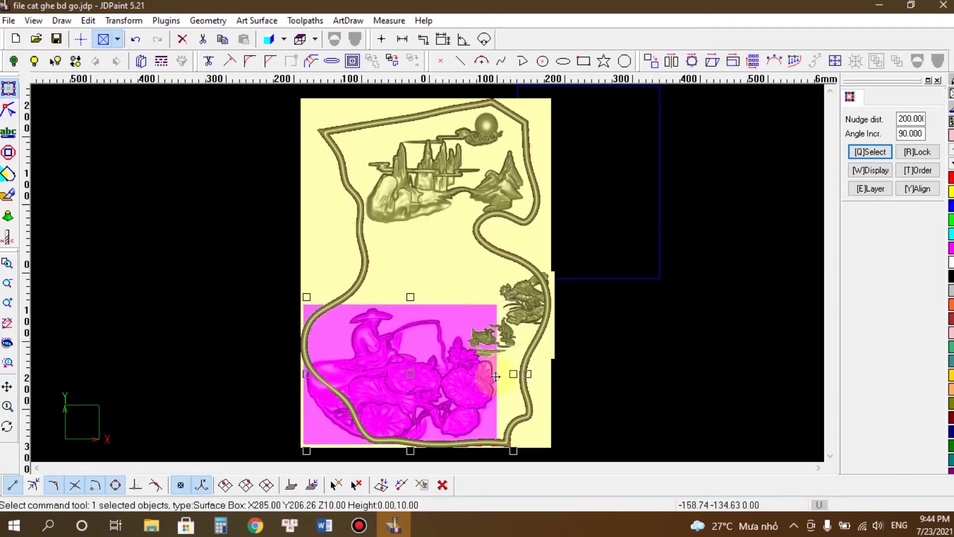
left_click(532, 307)
left_click_drag(510, 315, 453, 281)
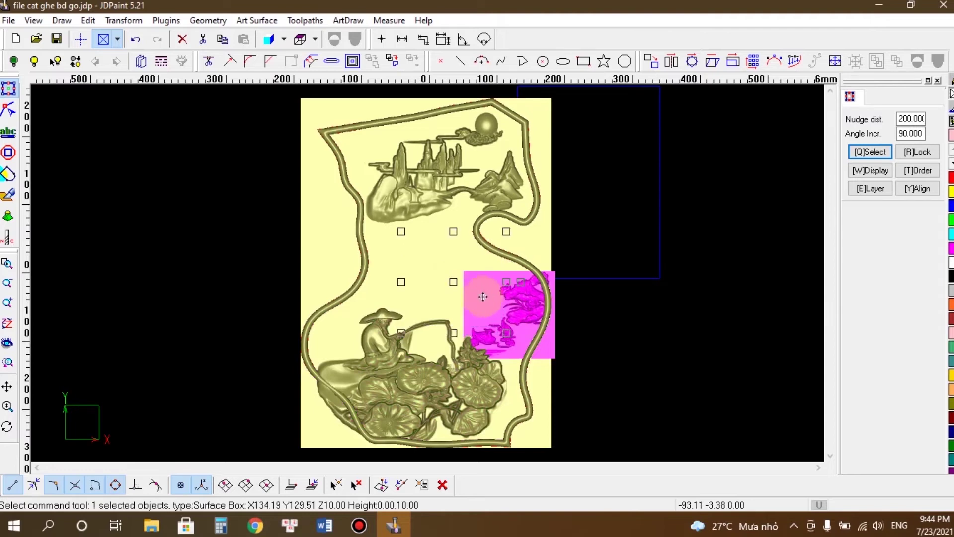
left_click_drag(453, 282, 506, 305)
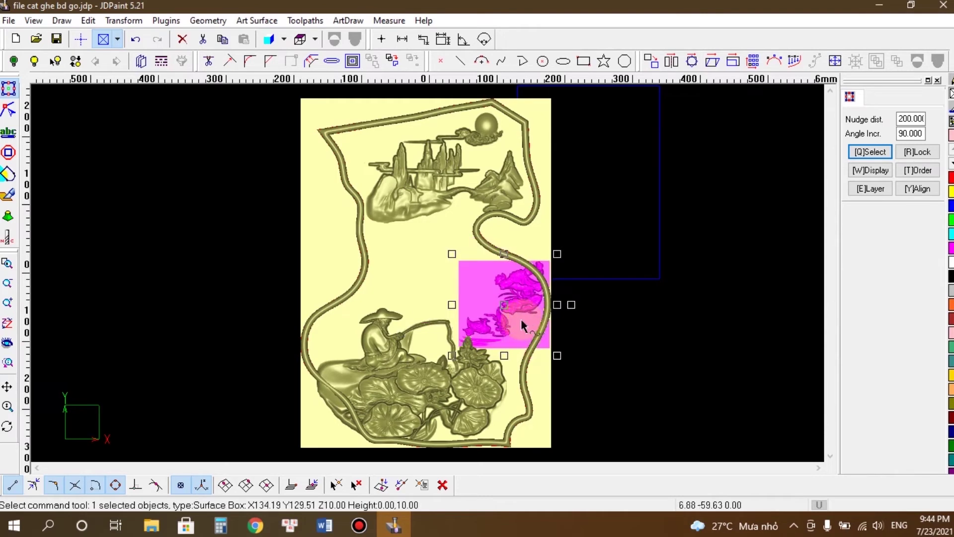
left_click(655, 308)
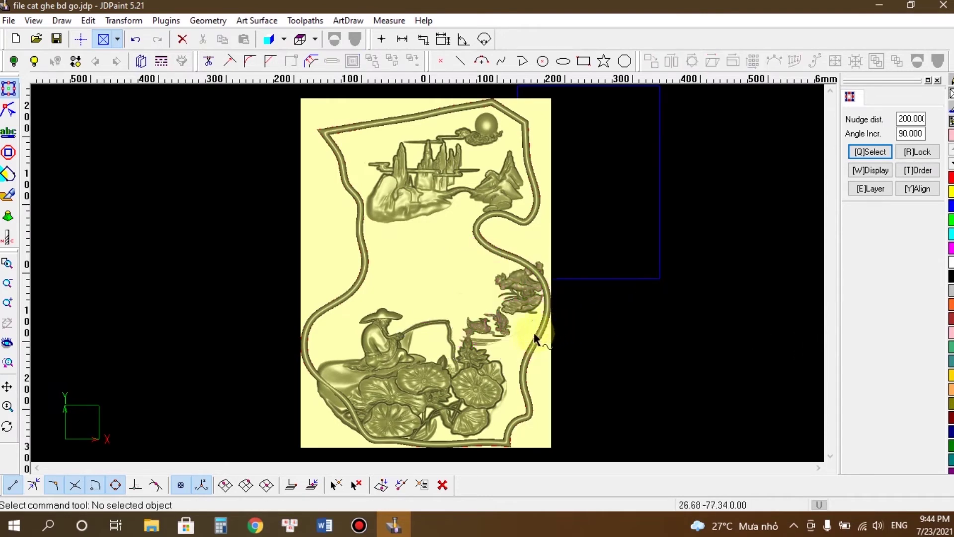
Step: Move the lotus-and-ducks relief right across the border curve, enlarge it to about 160 × 155 mm, and deselect it
left_click(512, 308)
left_click_drag(505, 306, 549, 317)
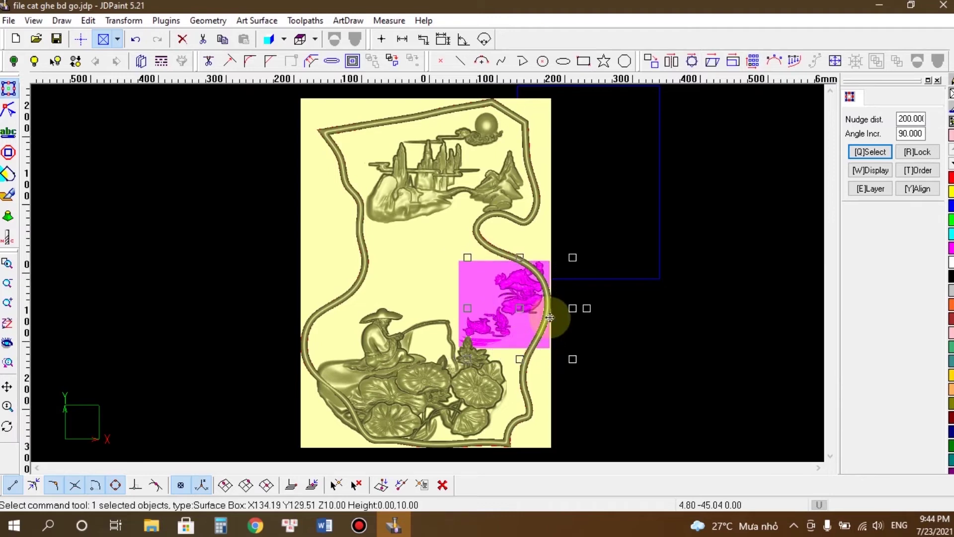
left_click_drag(519, 257, 520, 241)
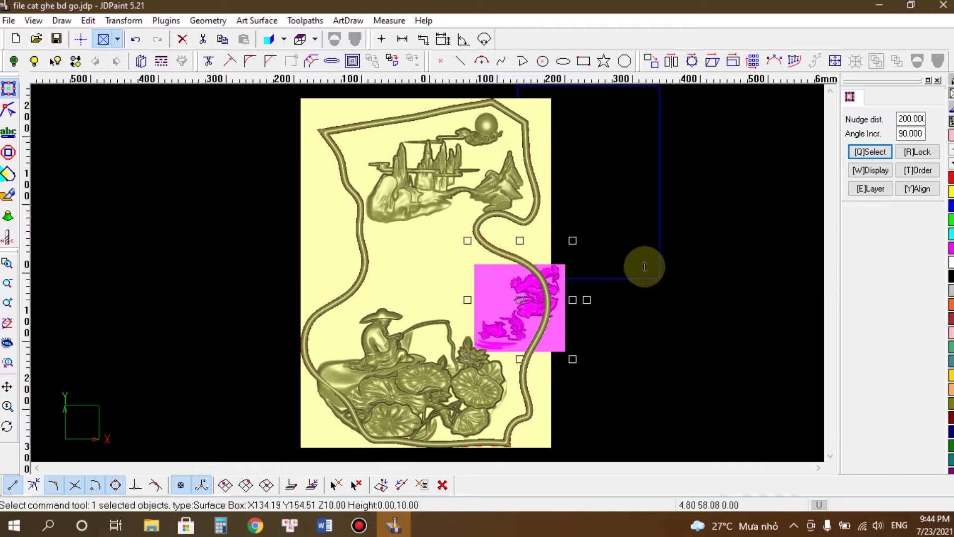
left_click_drag(467, 299, 450, 299)
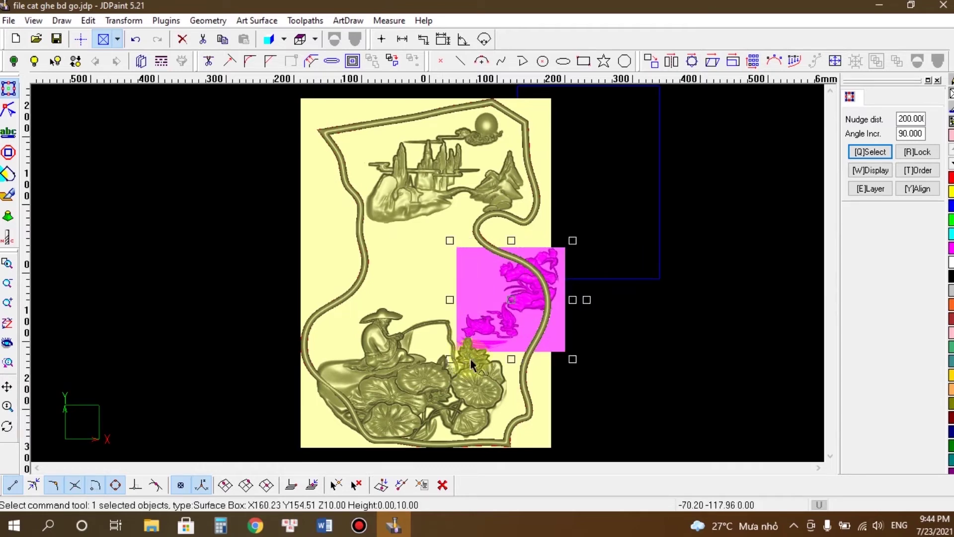
left_click(675, 290)
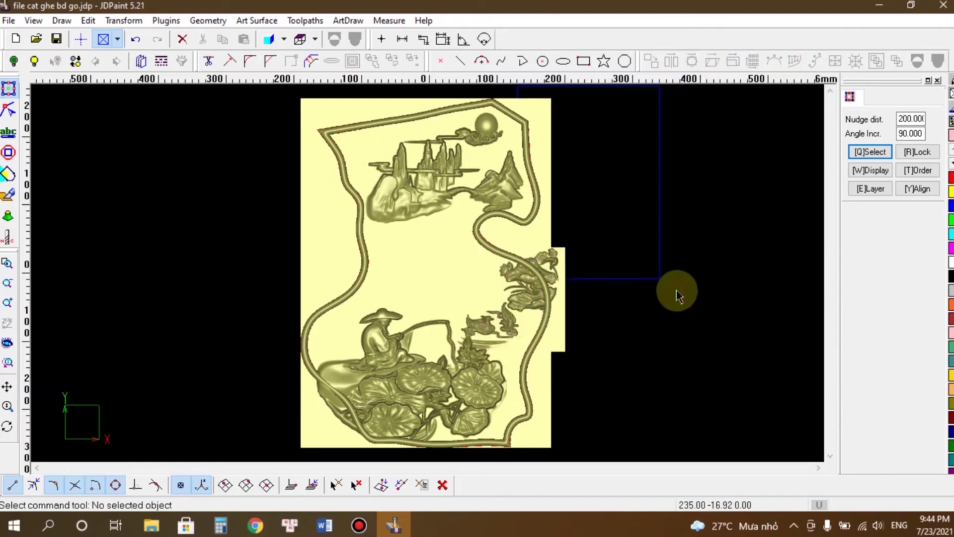
Step: Move the lotus-and-ducks relief left toward the fishing rod and stretch its right side to a width of about 202 mm
left_click(509, 316)
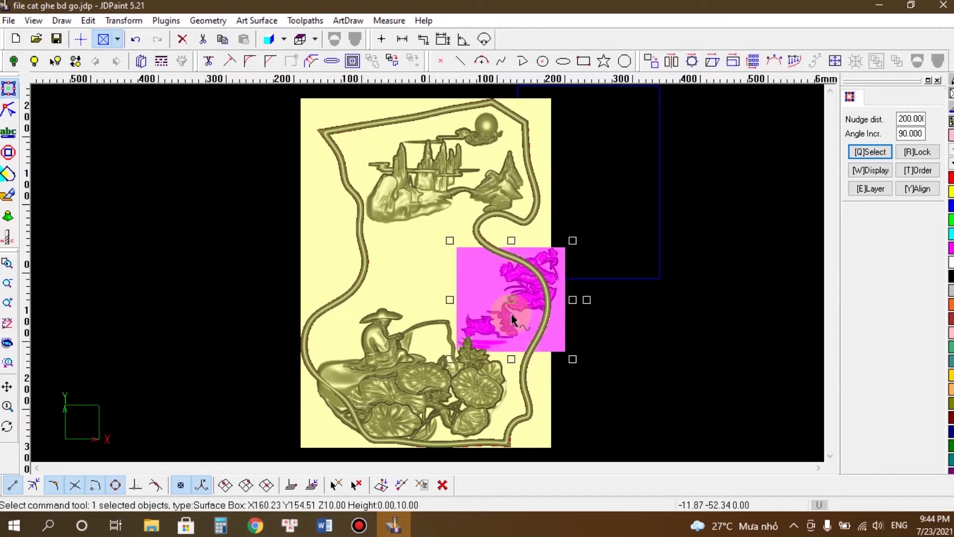
left_click_drag(512, 301, 486, 309)
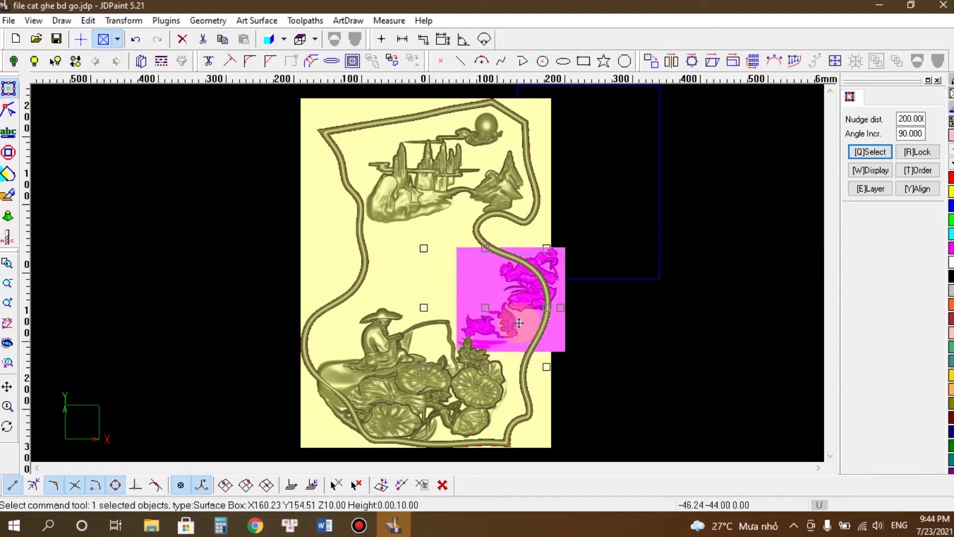
left_click_drag(479, 309, 471, 310)
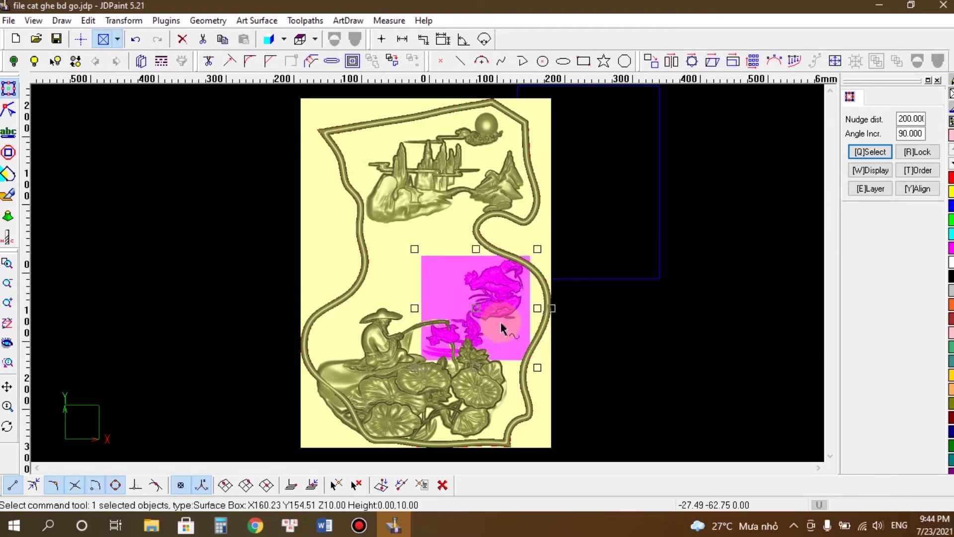
left_click_drag(536, 308, 553, 308)
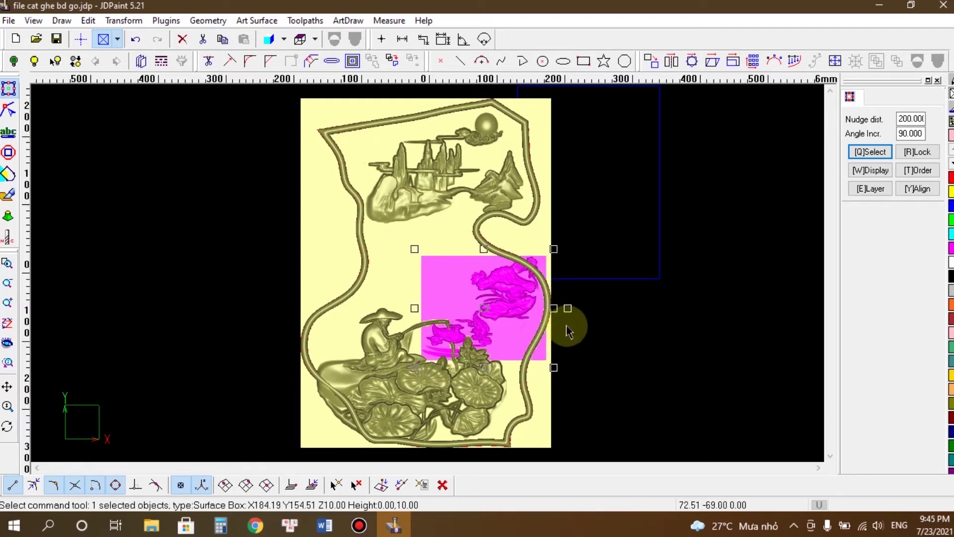
left_click_drag(553, 308, 567, 308)
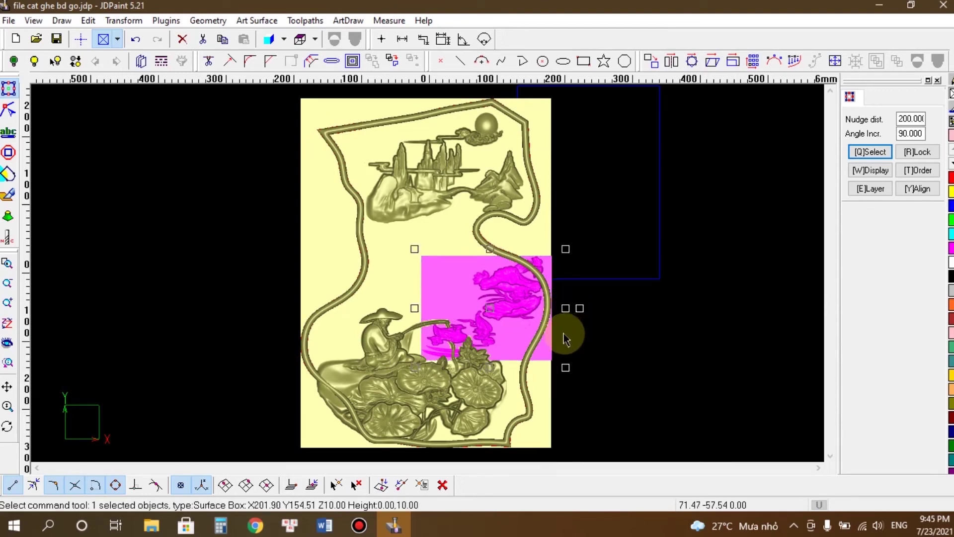
left_click(654, 333)
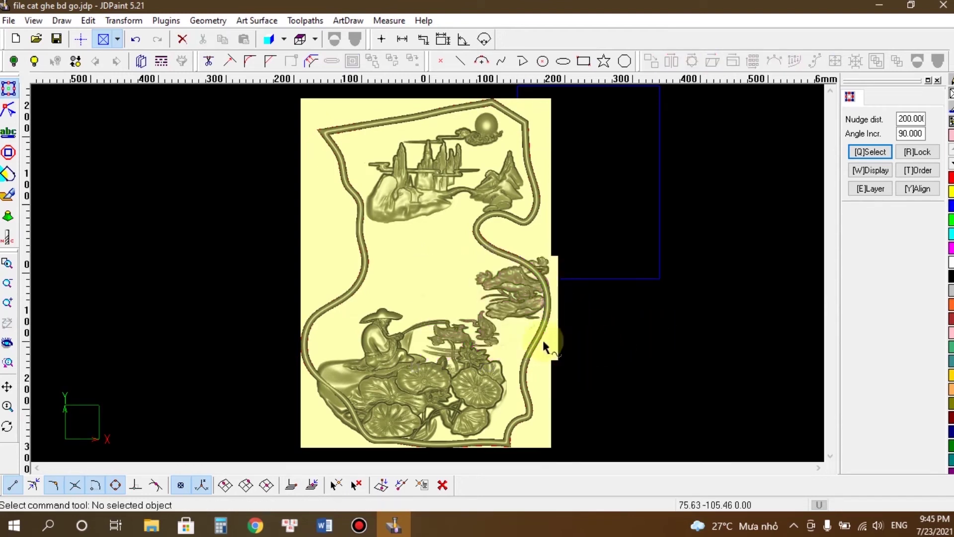
Step: Narrow the lotus-and-ducks relief from its left side to a width of about 164 mm
left_click(488, 326)
left_click_drag(421, 307, 433, 308)
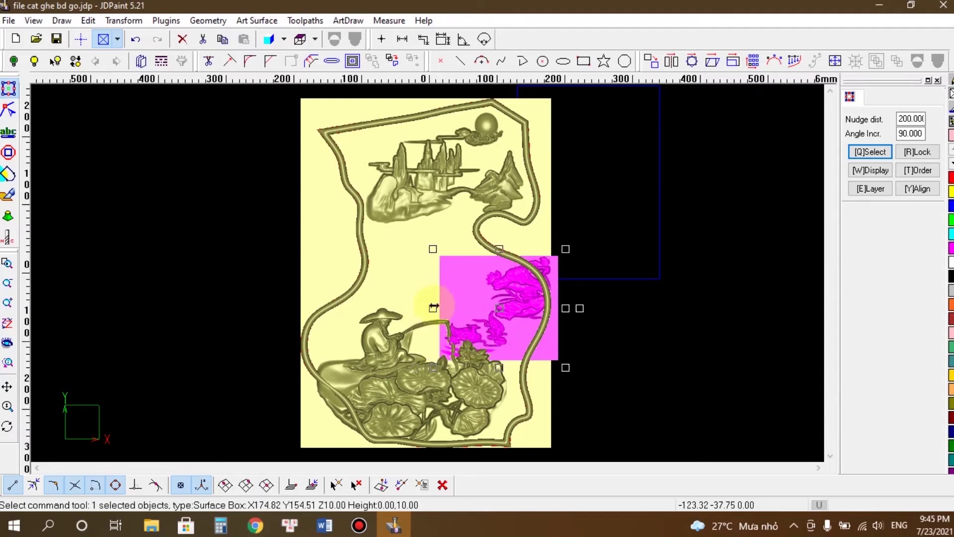
left_click_drag(433, 307, 441, 308)
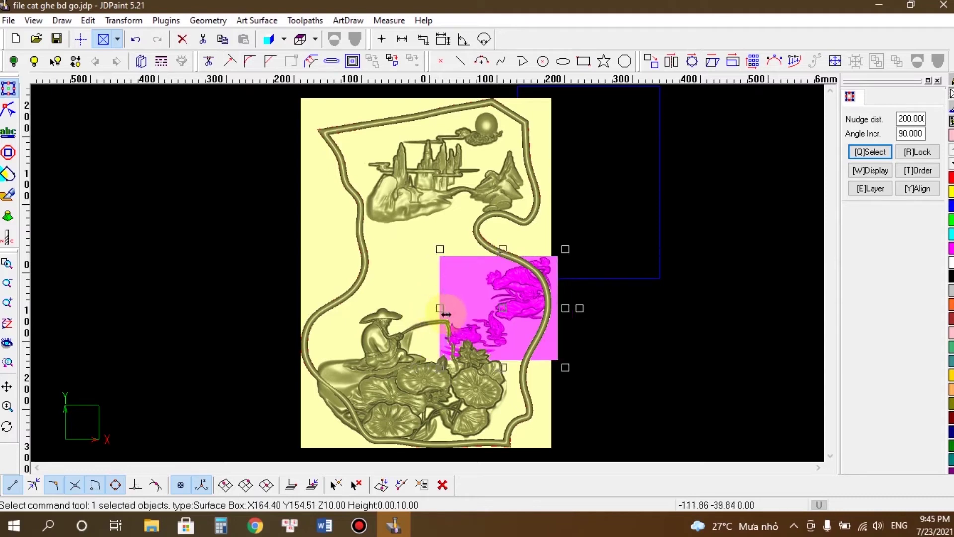
left_click(654, 333)
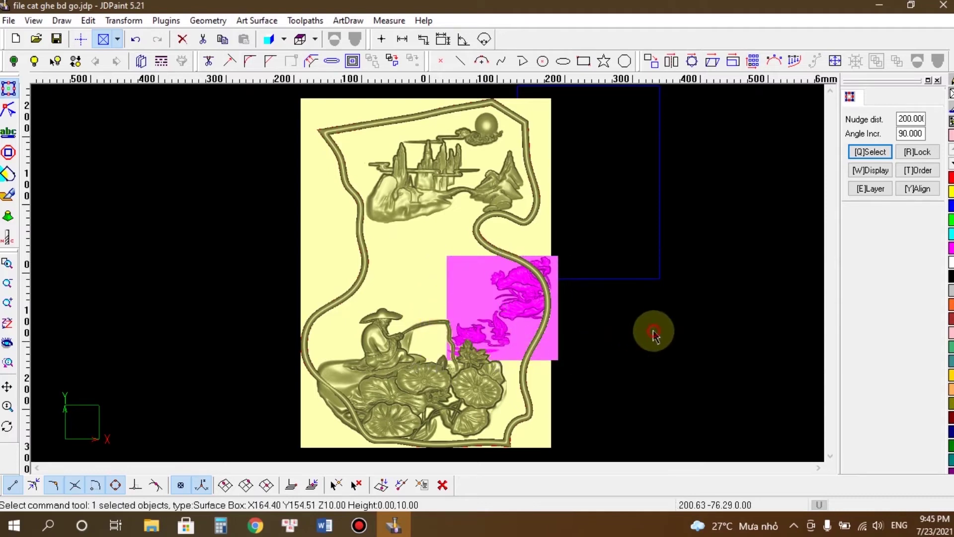
Step: Nudge the lotus-and-ducks relief up above the lotus leaves and narrow it from the right to about 150 mm wide
left_click(497, 312)
left_click_drag(501, 306, 503, 302)
left_click(666, 386)
left_click(648, 347)
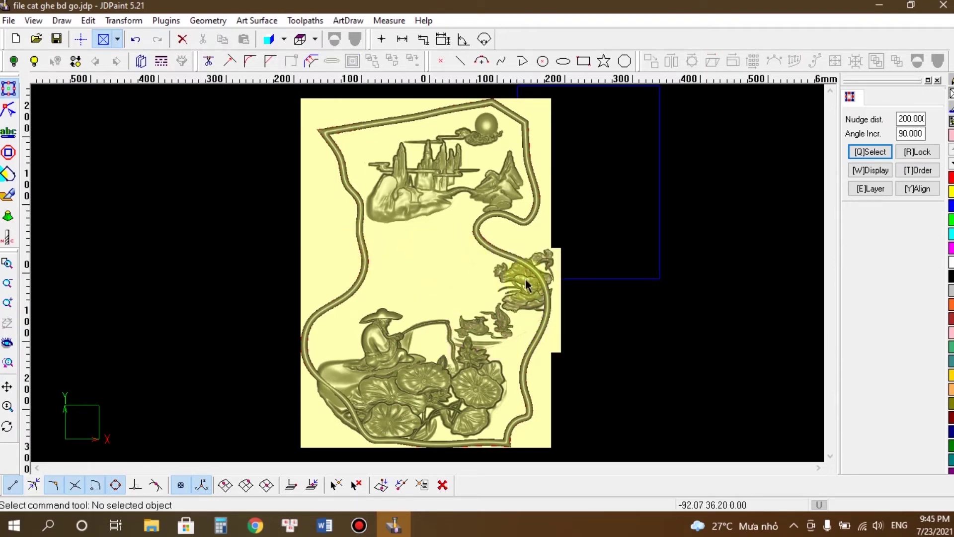
left_click(550, 276)
left_click_drag(567, 299, 556, 299)
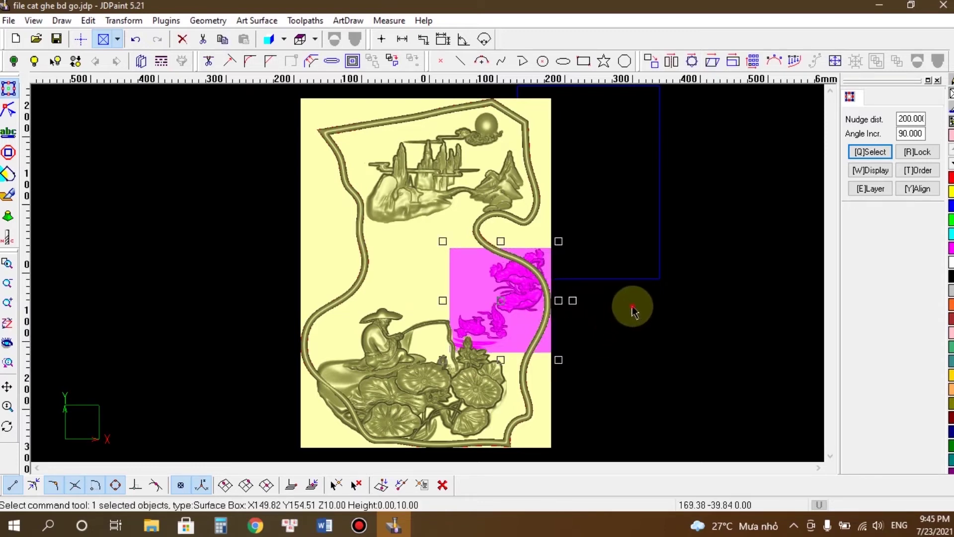
left_click(633, 310)
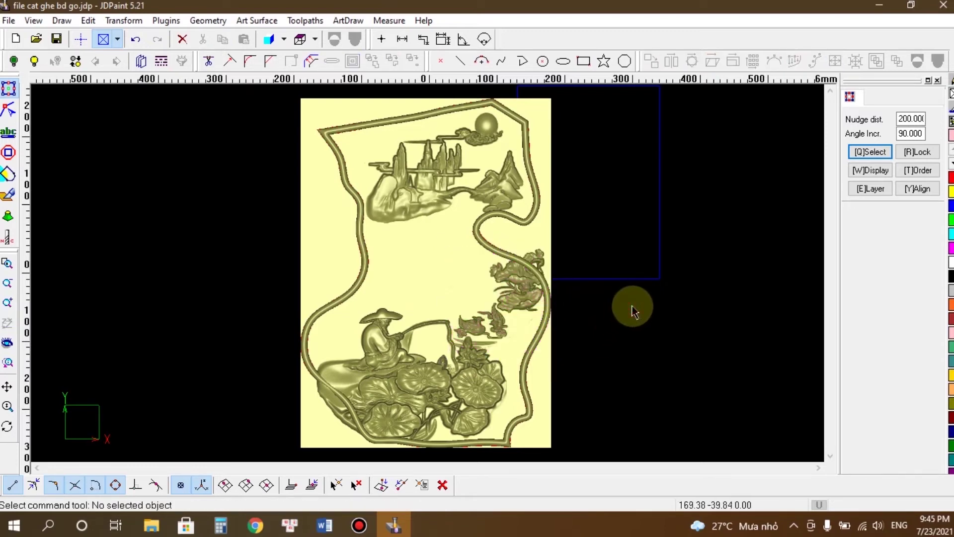
Step: Move the lotus-and-ducks relief up and left into the open area between the mountain and fisherman reliefs
left_click(520, 296)
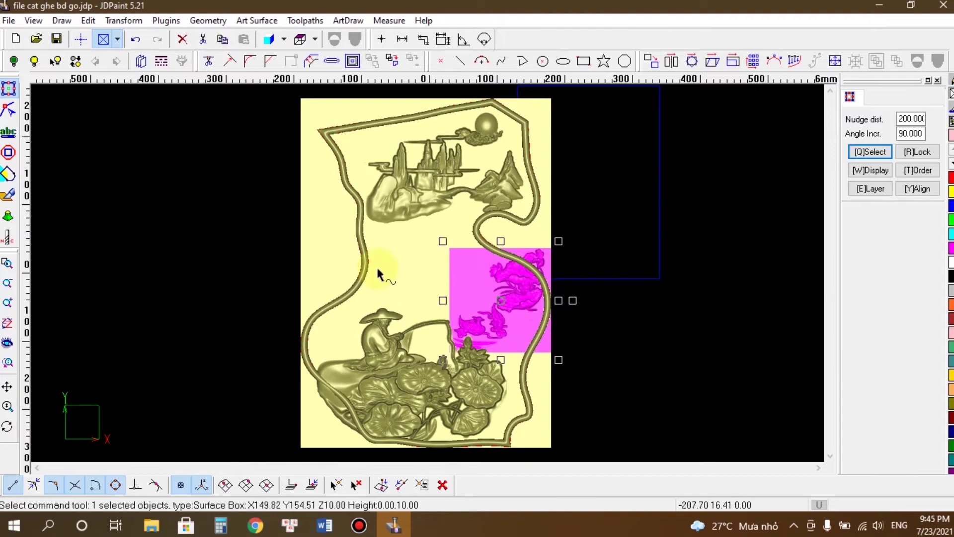
left_click_drag(500, 301, 485, 270)
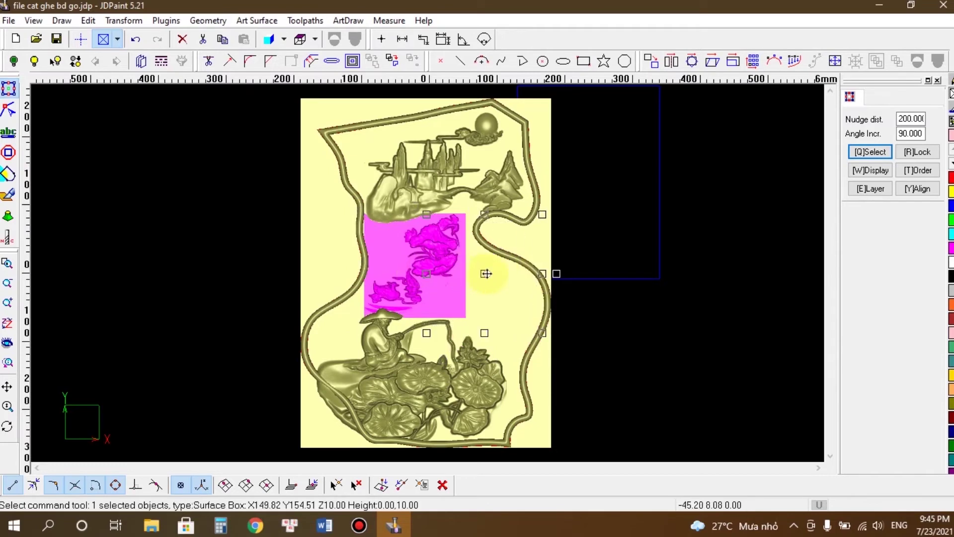
left_click(470, 268)
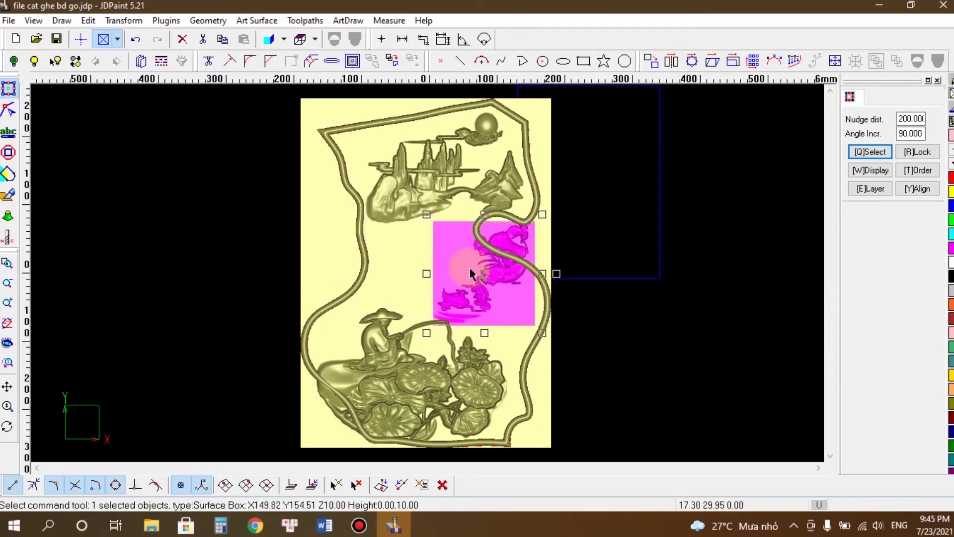
Step: Mirror the lotus-and-ducks relief across a vertical axis drawn beside the wooden panel, without keeping a copy
left_click(672, 61)
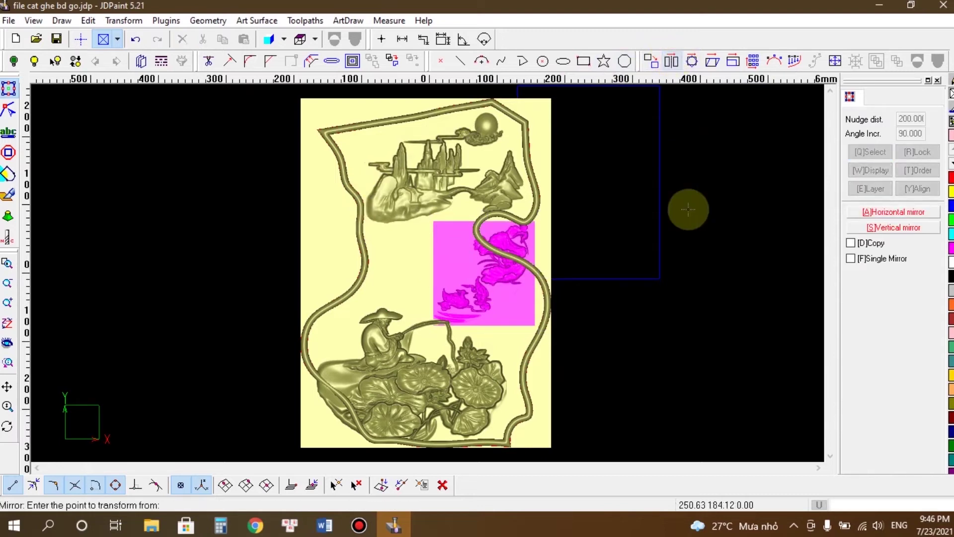
left_click(81, 39)
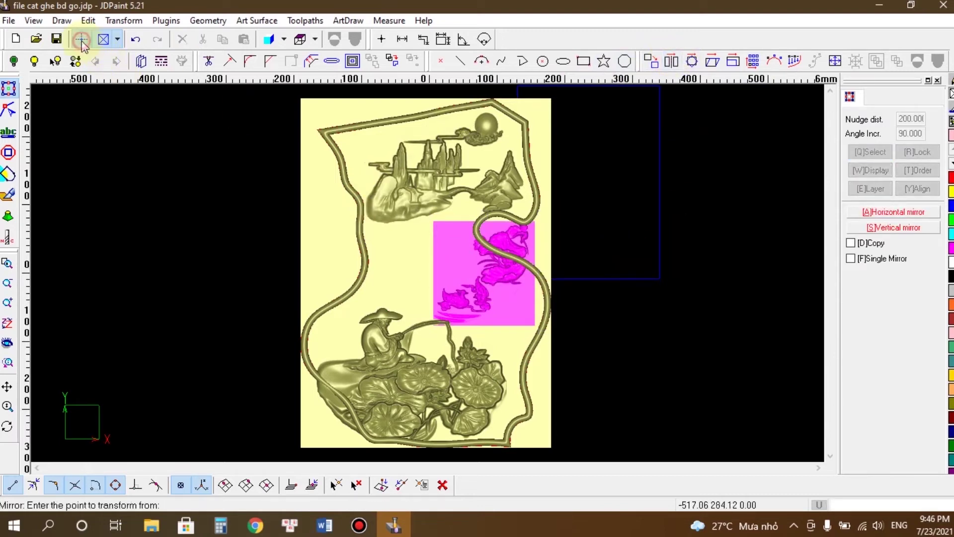
left_click(592, 191)
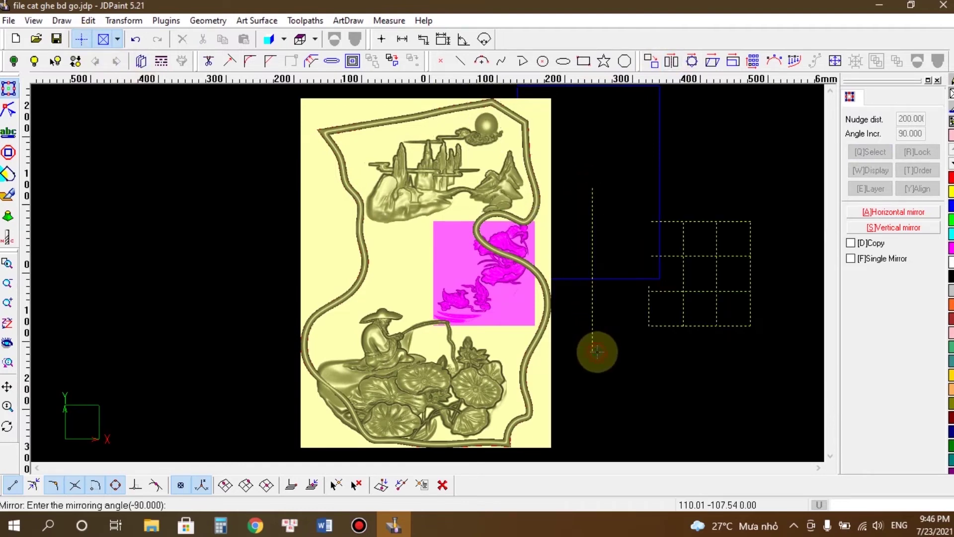
left_click(680, 359)
right_click(642, 341)
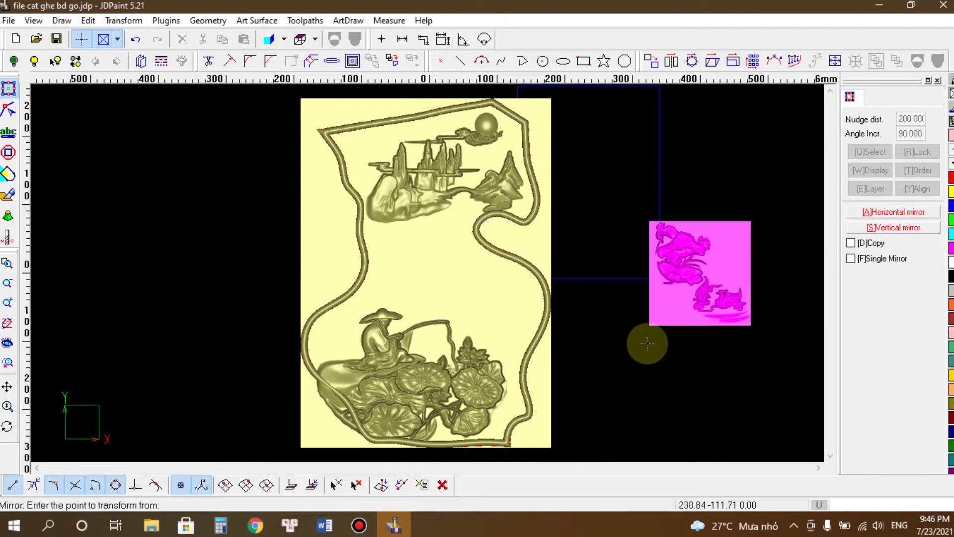
left_click(764, 347)
left_click(703, 266)
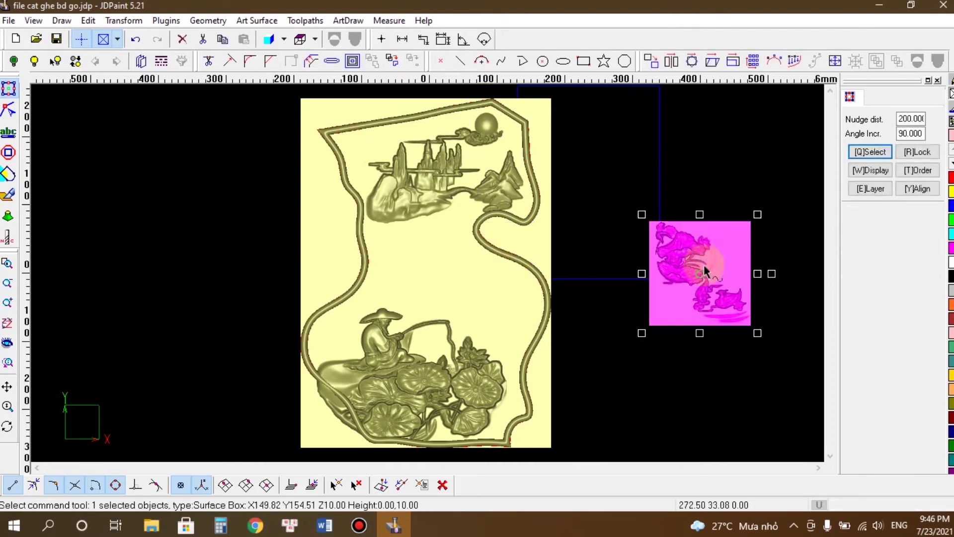
Step: Move the mirrored lotus-and-ducks relief back into the panel, against the inner border between the mountains and the fisherman
left_click_drag(696, 278, 416, 267)
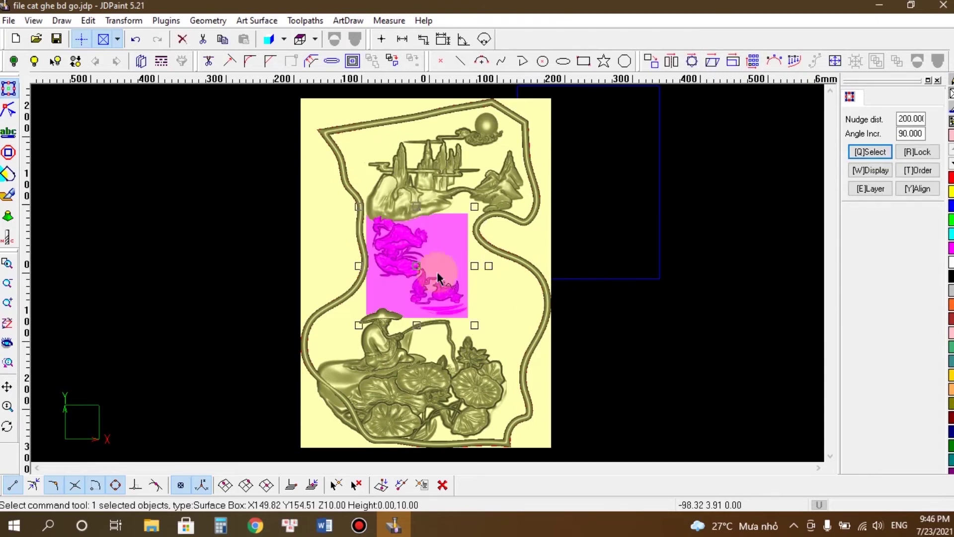
left_click_drag(417, 264, 405, 280)
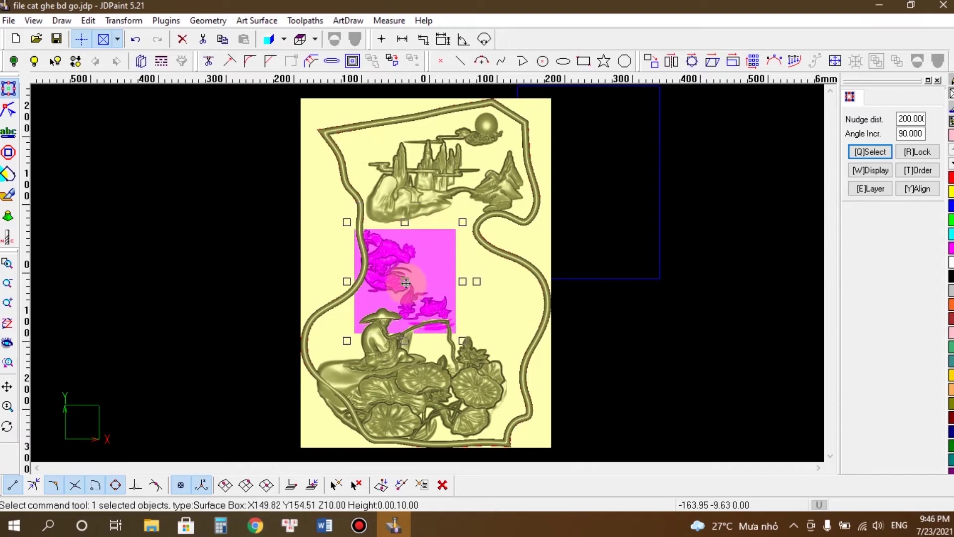
left_click_drag(407, 280, 411, 282)
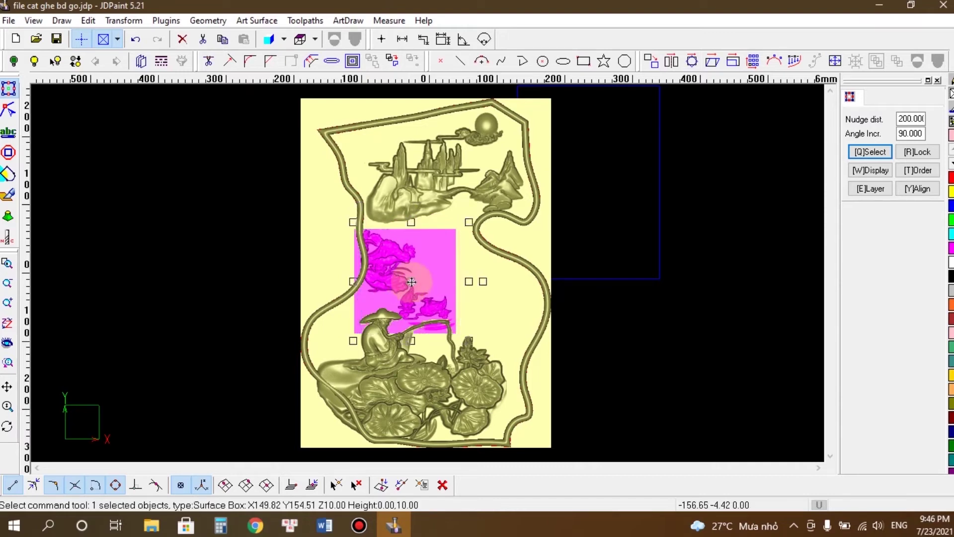
left_click(708, 297)
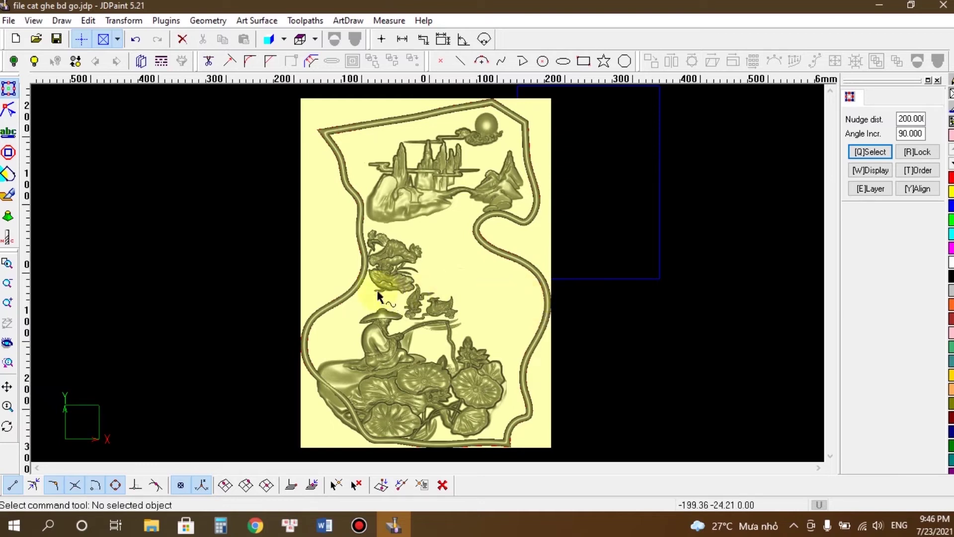
Step: Stretch the lotus-and-ducks relief from its outer side to a width of about 168 mm
left_click(379, 274)
left_click_drag(353, 282, 341, 280)
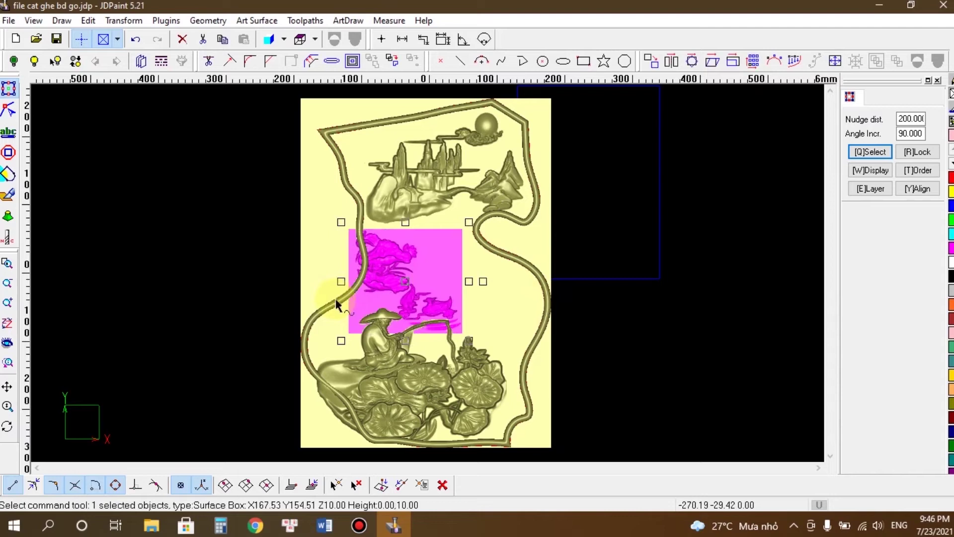
left_click(610, 271)
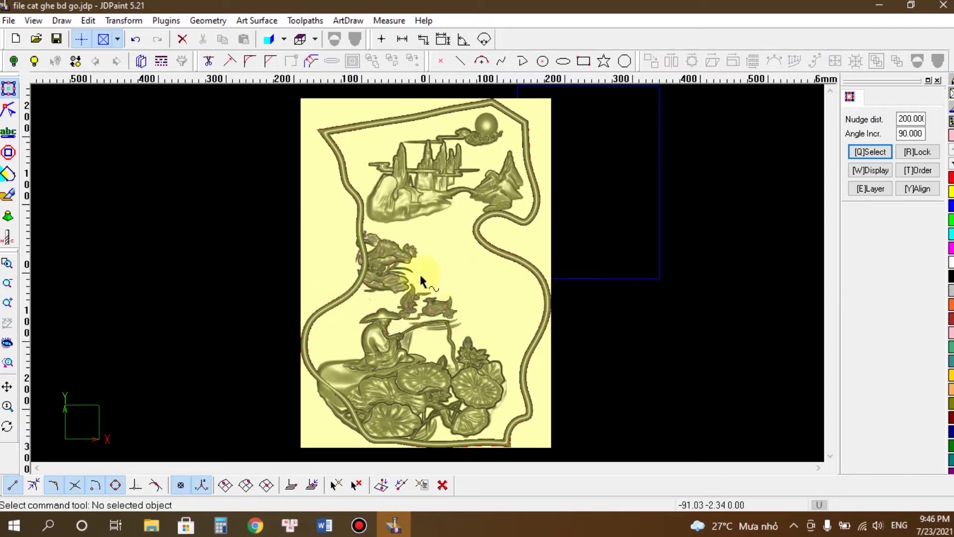
Step: Shift the lotus-and-ducks relief inward so the lotus leaves sit just inside the border, above the fisherman
left_click(380, 271)
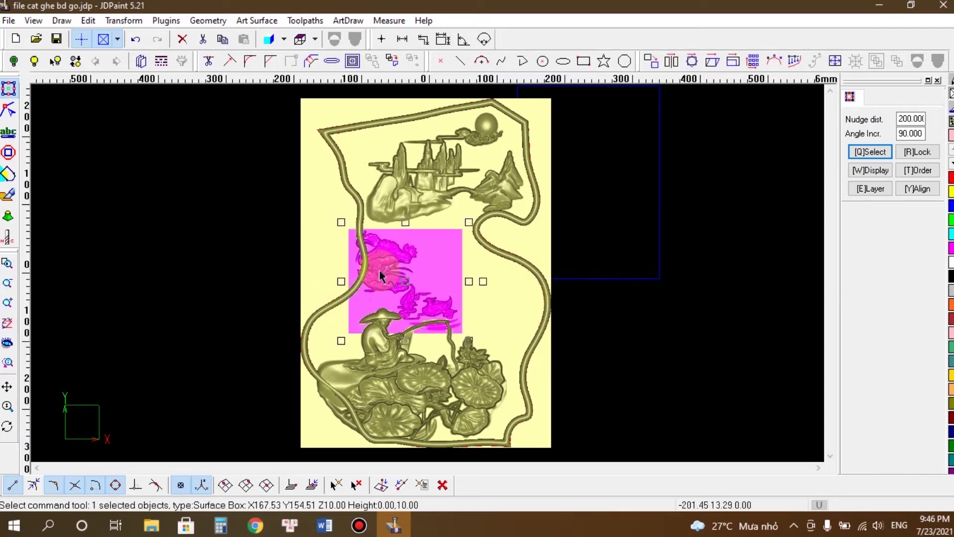
left_click(408, 281)
left_click_drag(408, 281, 416, 281)
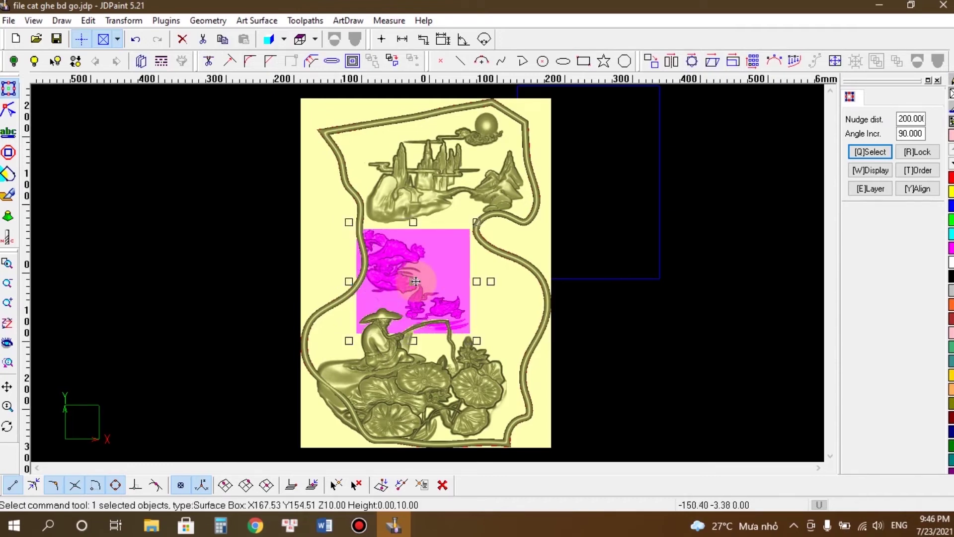
left_click_drag(416, 281, 416, 282)
left_click(649, 302)
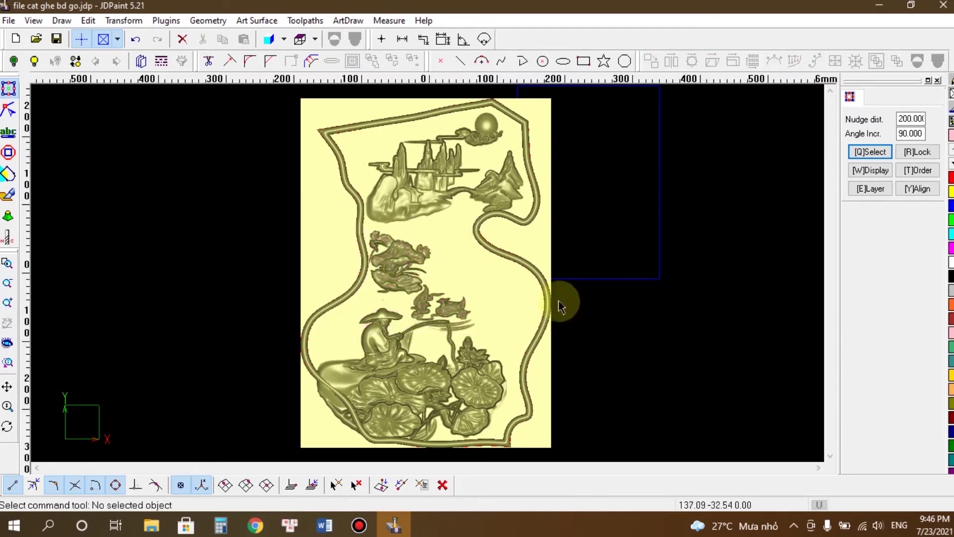
left_click(392, 268)
left_click_drag(415, 285, 414, 282)
left_click(668, 293)
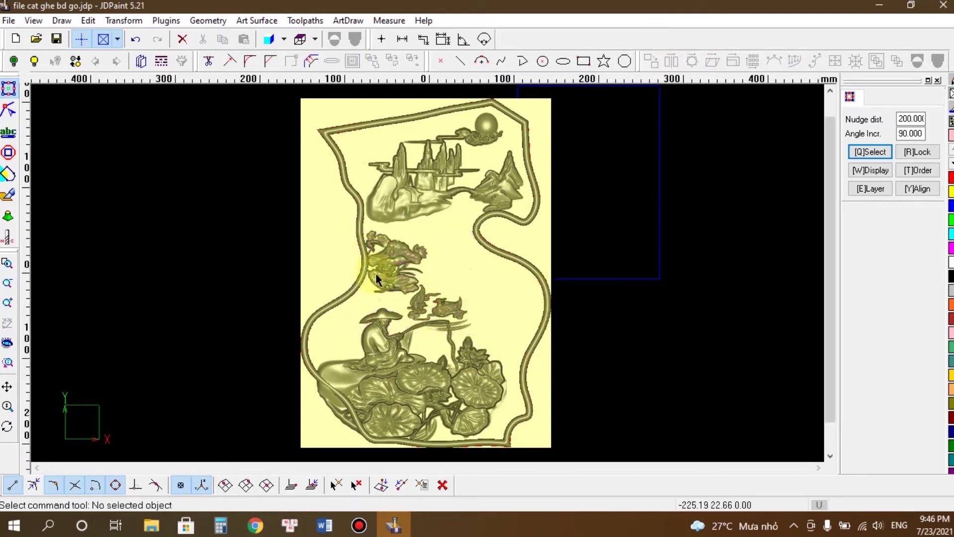
Step: Open the lotus-and-ducks relief in virtual sculpting and start the Carve tool with a Gaussian Distribution brush
scroll(435, 268, "up", 3)
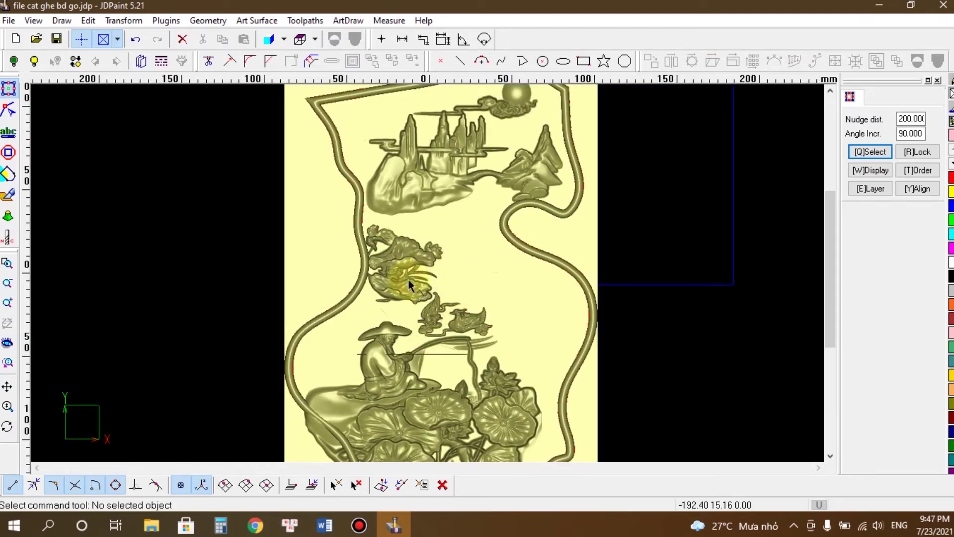
scroll(668, 299, "up", 3)
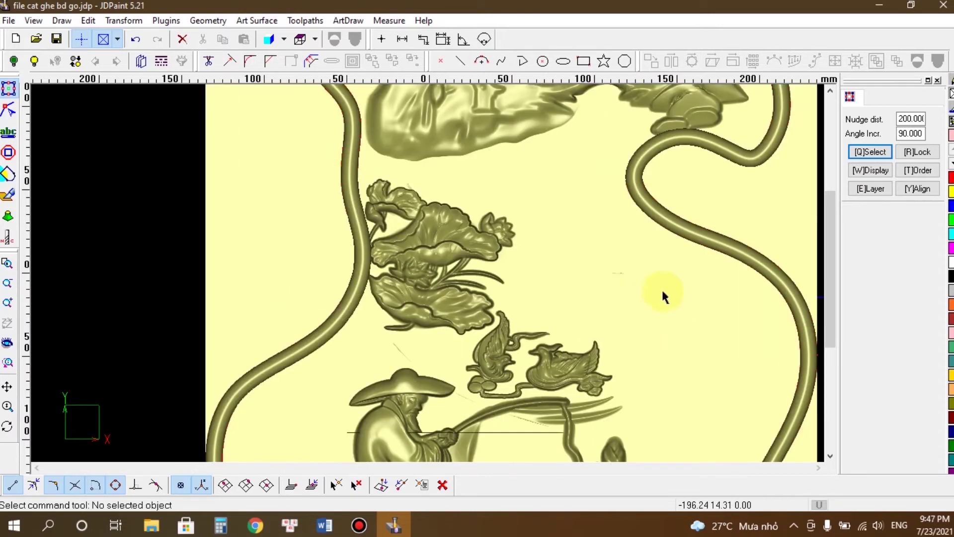
left_click(432, 298)
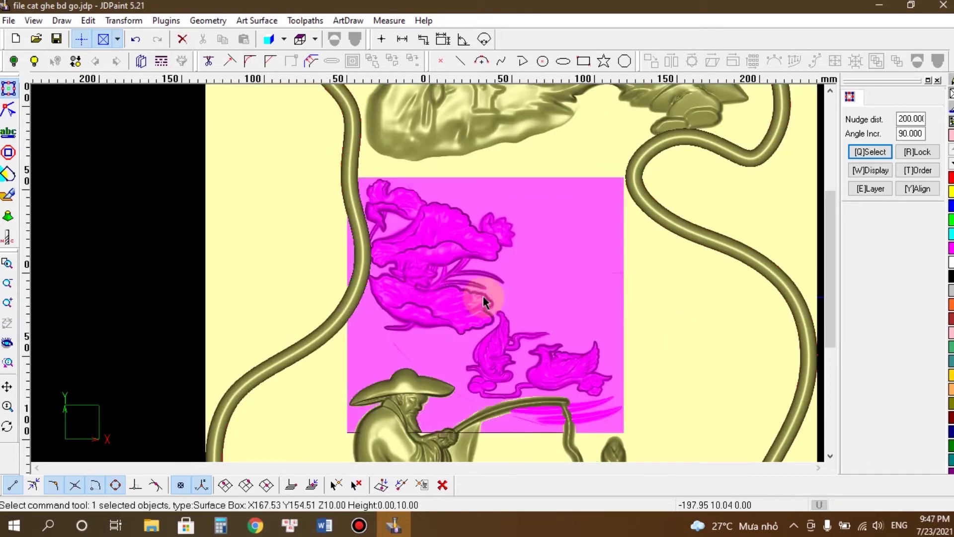
left_click(10, 195)
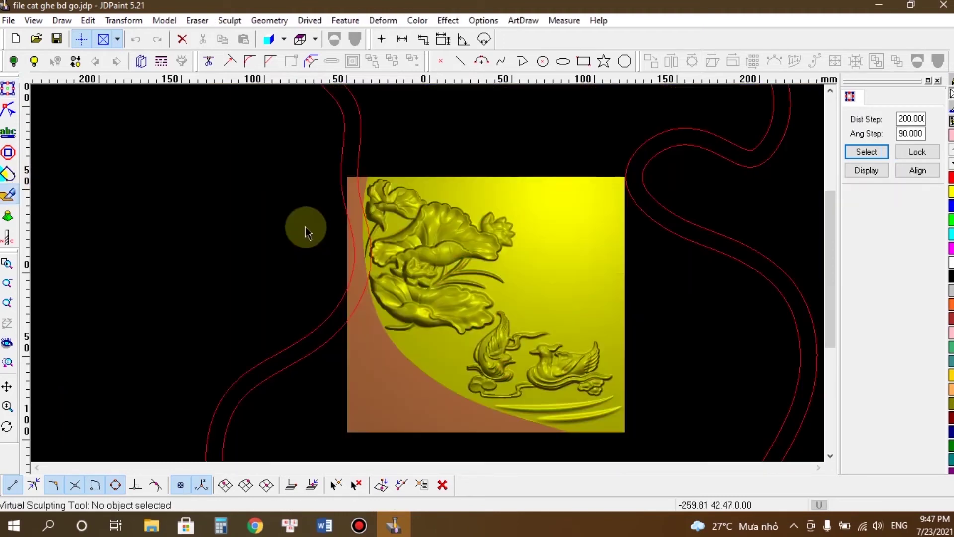
scroll(446, 388, "up", 2)
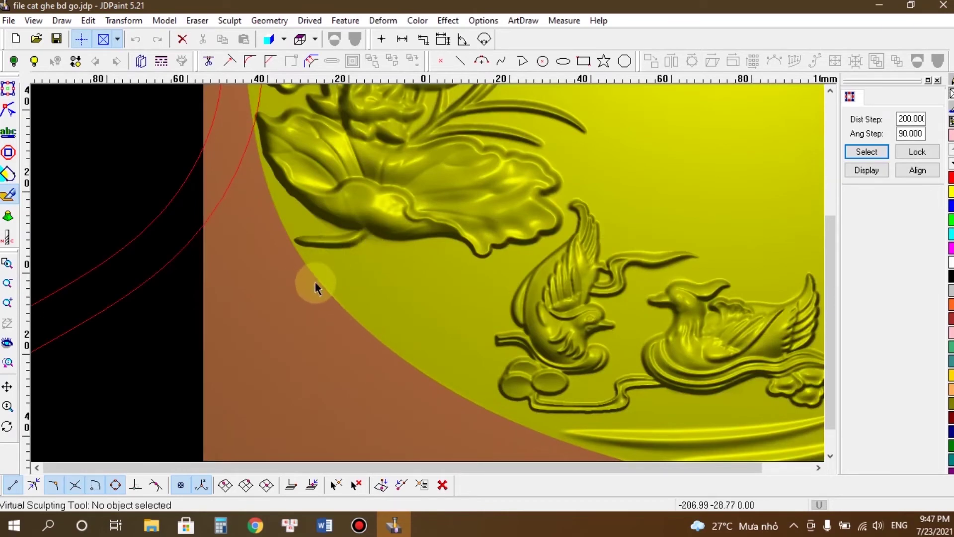
right_click(317, 285)
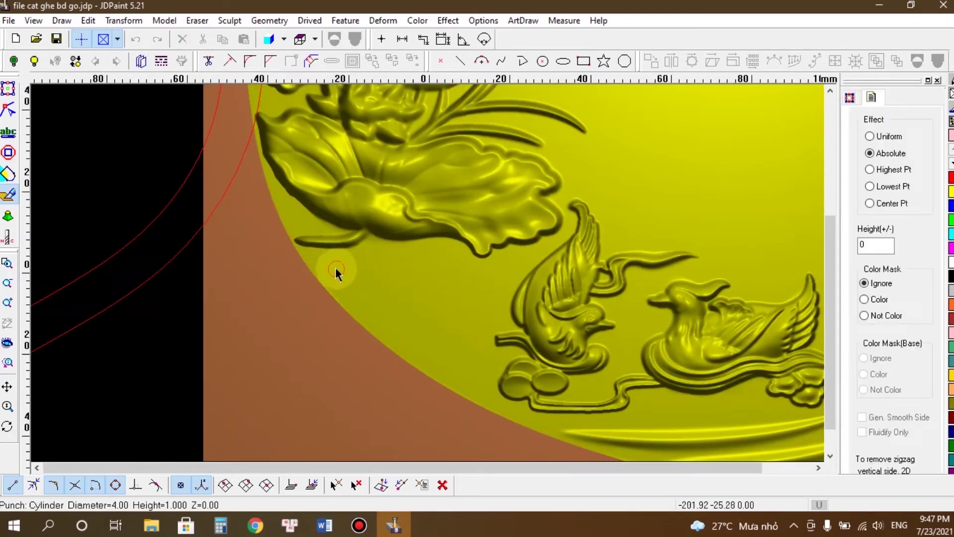
right_click(335, 269)
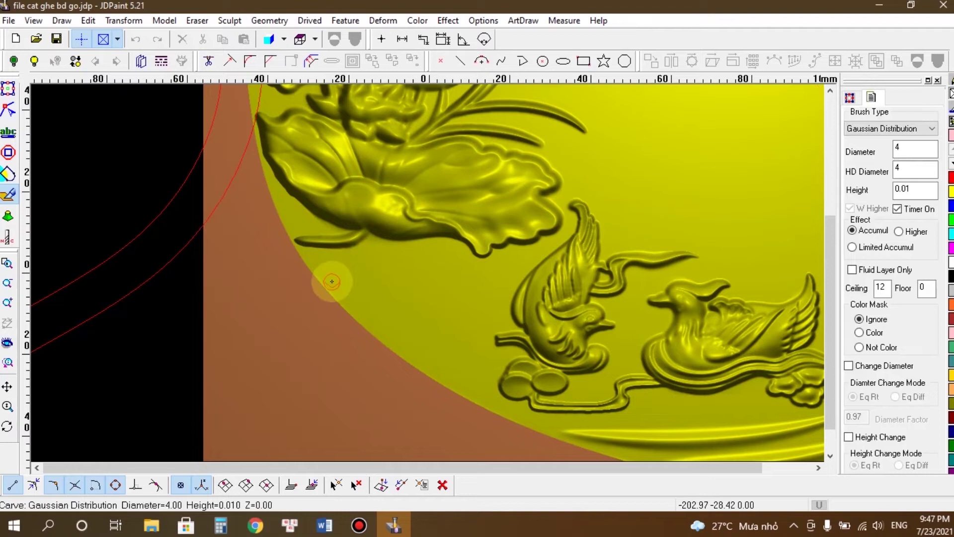
Step: Enlarge the carve brush and raise its height to 0.27595
key("bracketleft")
key("bracketright")
key("bracketright")
key("bracketright")
key("bracketright")
key("bracketright")
key("bracketright")
key("bracketright")
key("bracketright")
key("bracketright")
key("bracketright")
key("bracketright")
key("bracketright")
key("bracketright")
key("bracketright")
key("bracketright")
key("bracketright")
key("bracketright")
key("bracketright")
key("bracketright")
key("bracketright")
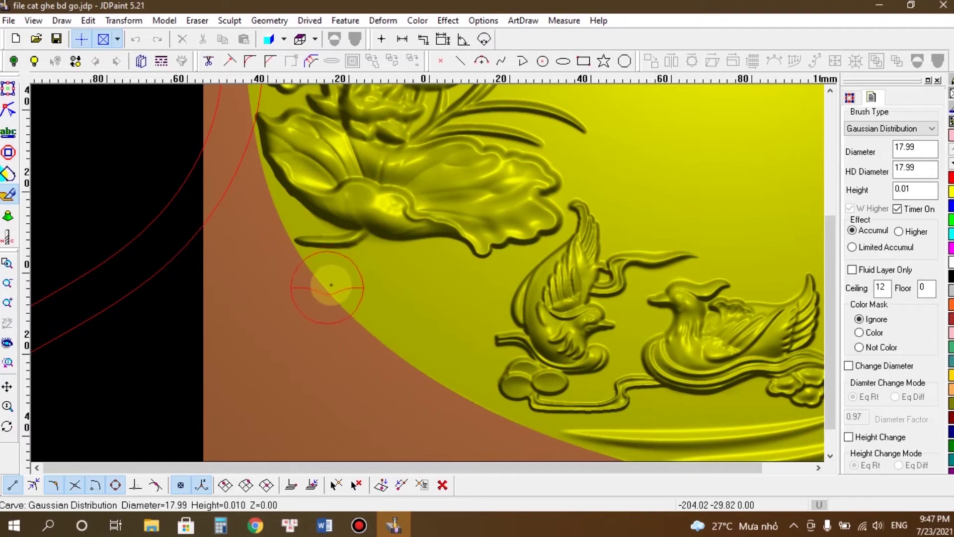
key("shift+bracketright")
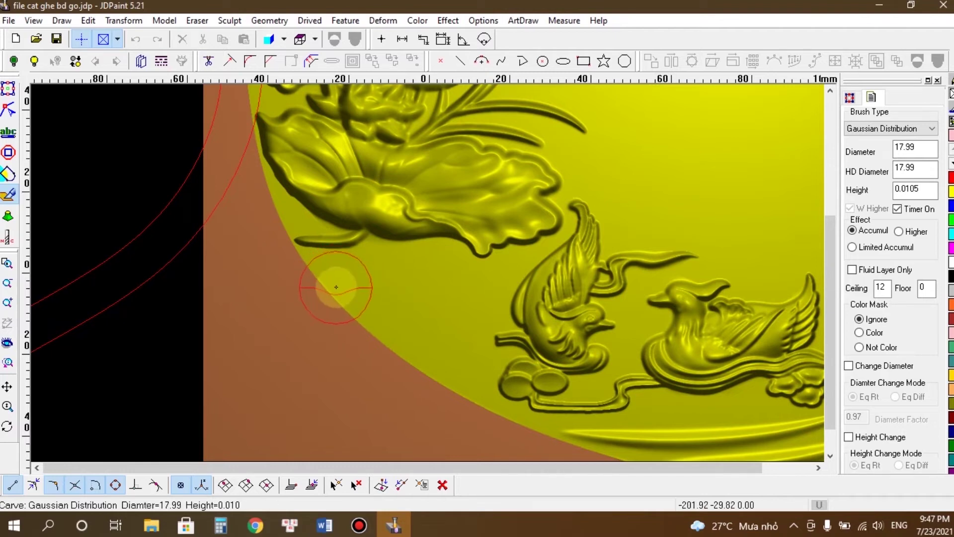
key("shift+bracketright")
key("shift+bracketright")
key("shift+bracketright")
key("shift+bracketright")
key("shift+bracketright")
key("shift+bracketright")
key("shift+bracketright")
key("shift+bracketright")
key("shift+bracketright")
key("shift+bracketright")
key("shift+bracketright")
key("shift+bracketright")
key("shift+bracketright")
key("shift+bracketright")
key("shift+bracketright")
key("shift+bracketright")
key("shift+bracketright")
key("shift+bracketright")
key("shift+bracketright")
key("shift+bracketright")
key("bracketleft")
key("bracketleft")
key("bracketleft")
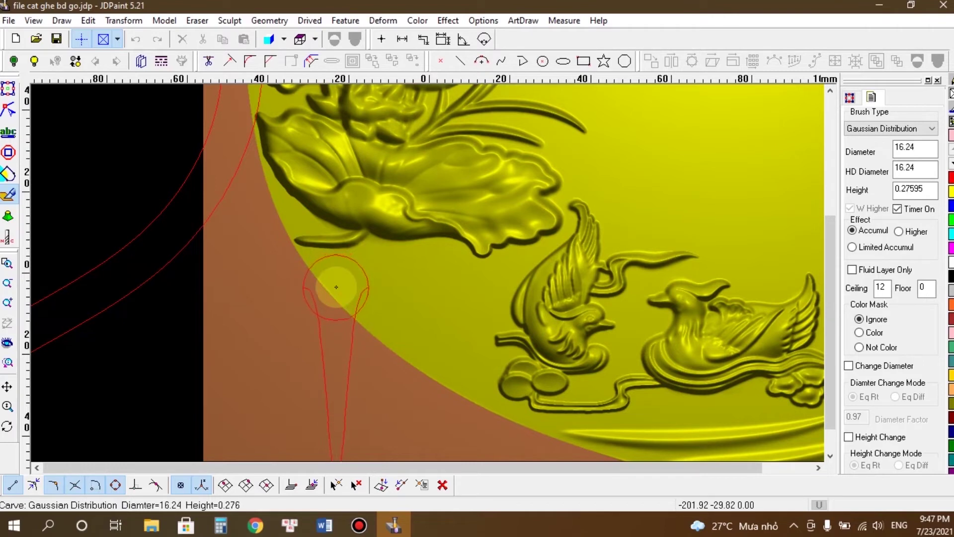
Step: Adjust the carve brush diameter to 13.41 and carve away the small stem beneath the lower lotus leaf
key("bracketright")
key("bracketright")
key("bracketright")
key("bracketright")
key("bracketright")
key("bracketright")
key("bracketright")
key("bracketright")
key("bracketright")
key("bracketright")
key("bracketright")
key("bracketright")
key("bracketright")
key("bracketright")
key("bracketright")
key("bracketright")
key("bracketright")
key("bracketright")
key("bracketright")
key("bracketright")
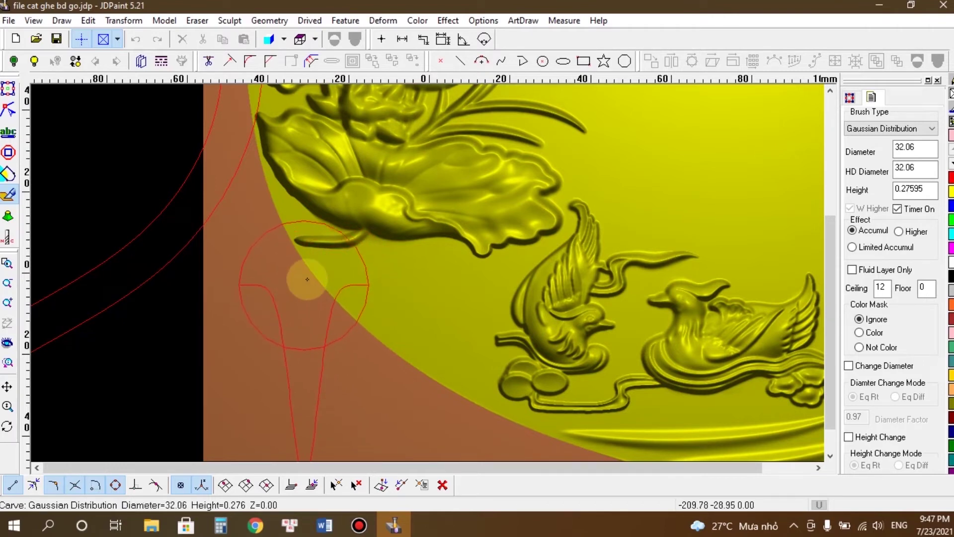
key("bracketleft")
key("bracketleft")
key("bracketleft")
key("bracketleft")
key("bracketleft")
key("bracketleft")
key("bracketleft")
key("bracketleft")
key("bracketleft")
key("bracketleft")
key("bracketleft")
key("bracketleft")
key("bracketleft")
key("bracketleft")
key("bracketleft")
key("bracketleft")
key("bracketleft")
key("bracketleft")
key("bracketleft")
key("bracketleft")
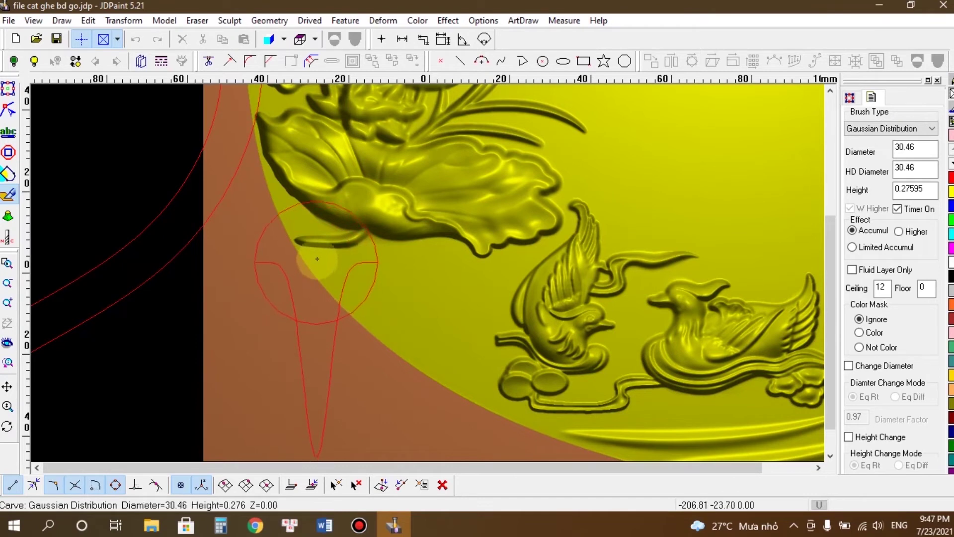
key("ctrl+z")
key("bracketleft")
key("bracketleft")
key("bracketleft")
key("bracketleft")
key("bracketleft")
key("bracketleft")
key("bracketleft")
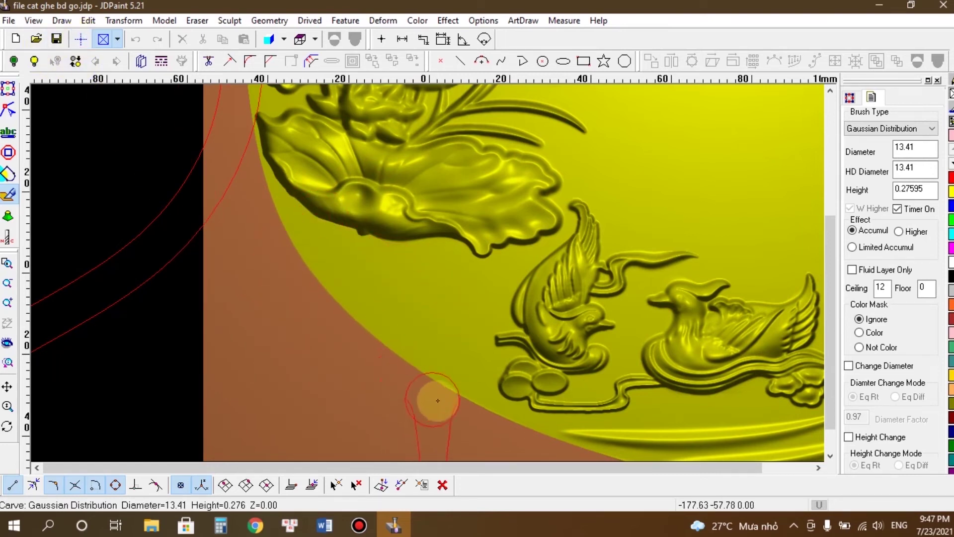
left_click(354, 300)
Step: Inspect the carved background around the ducks in Map Mode, then end carving and return to the full panel layout
scroll(355, 300, "down", 3)
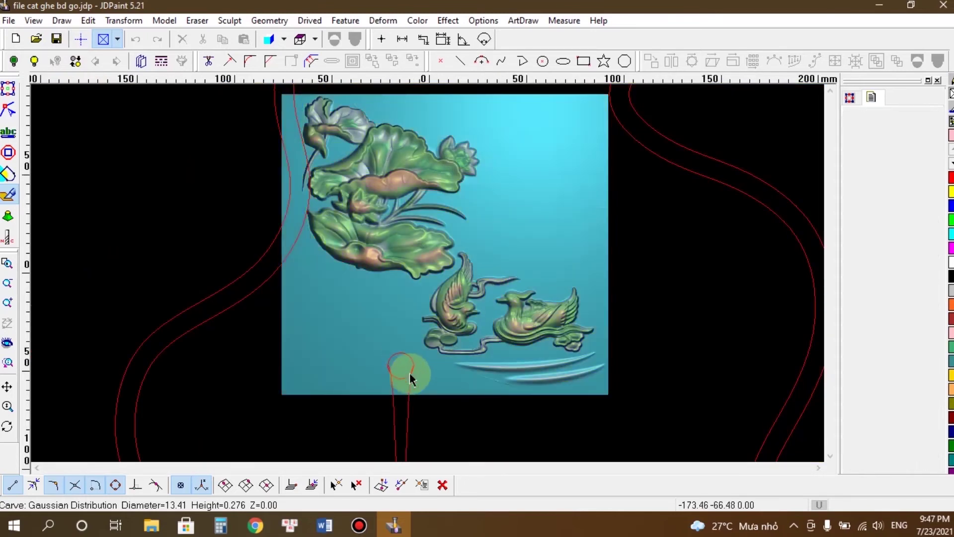
scroll(396, 368, "up", 3)
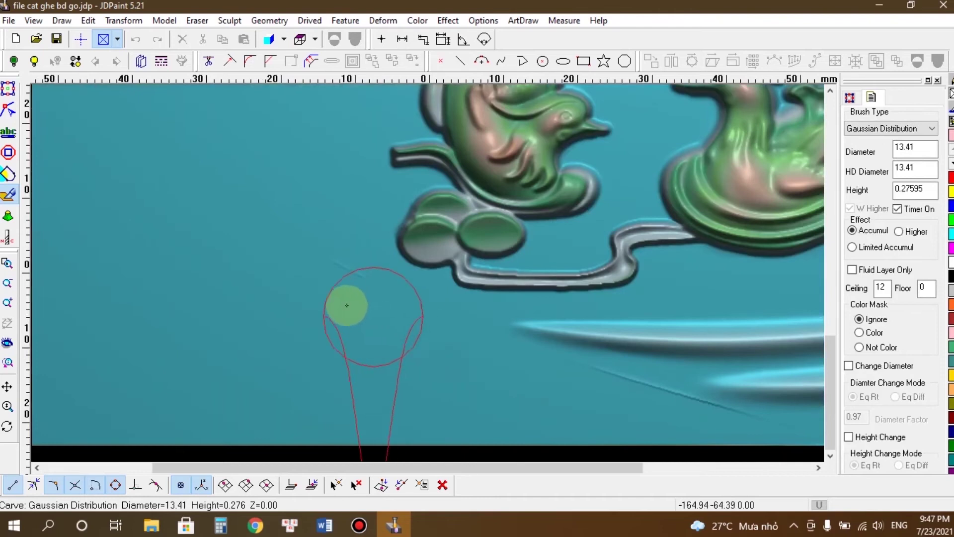
scroll(356, 331, "down", 2)
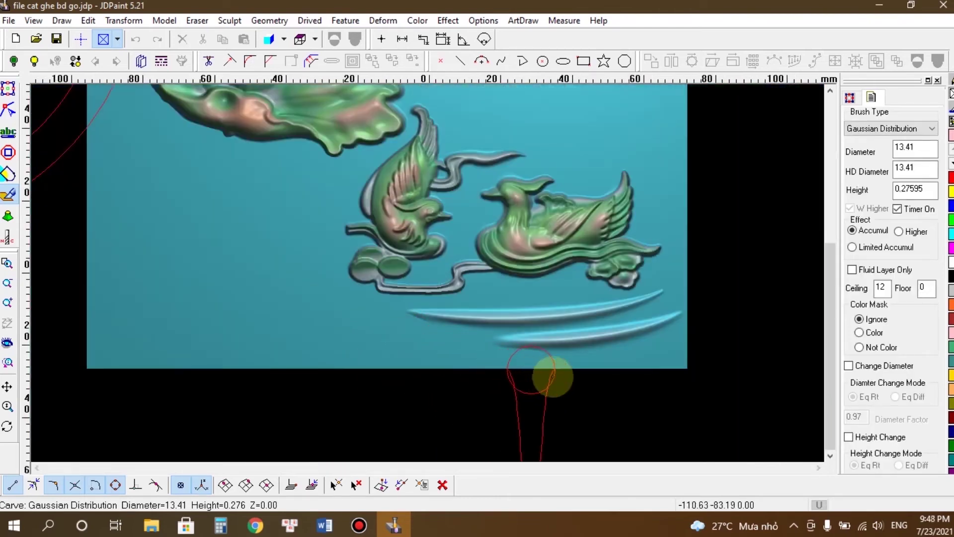
scroll(390, 389, "down", 2)
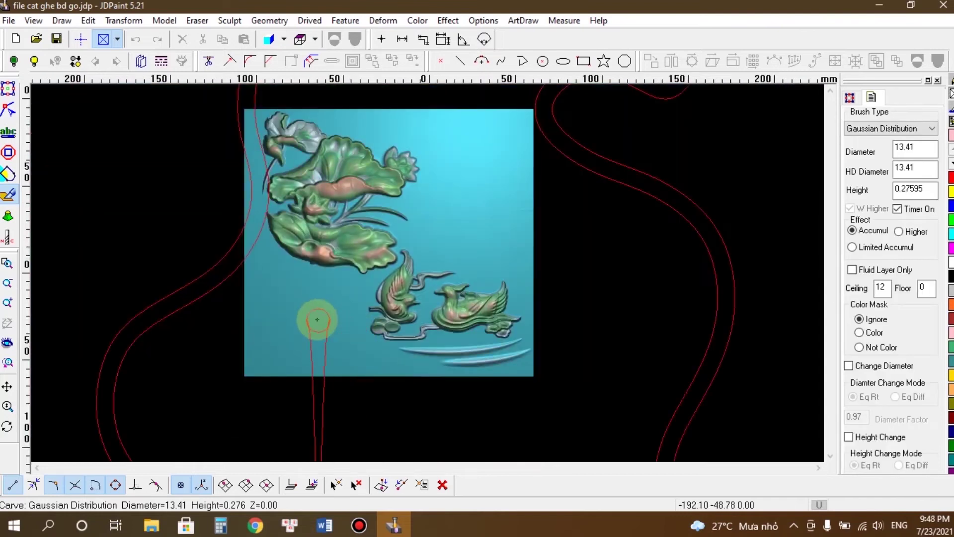
right_click(318, 320)
right_click(313, 321)
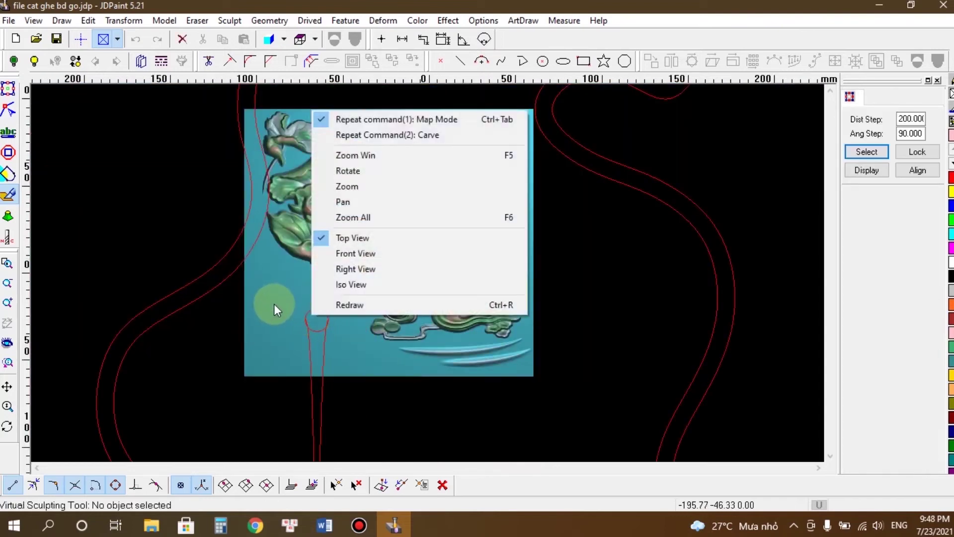
left_click(275, 303)
left_click(8, 88)
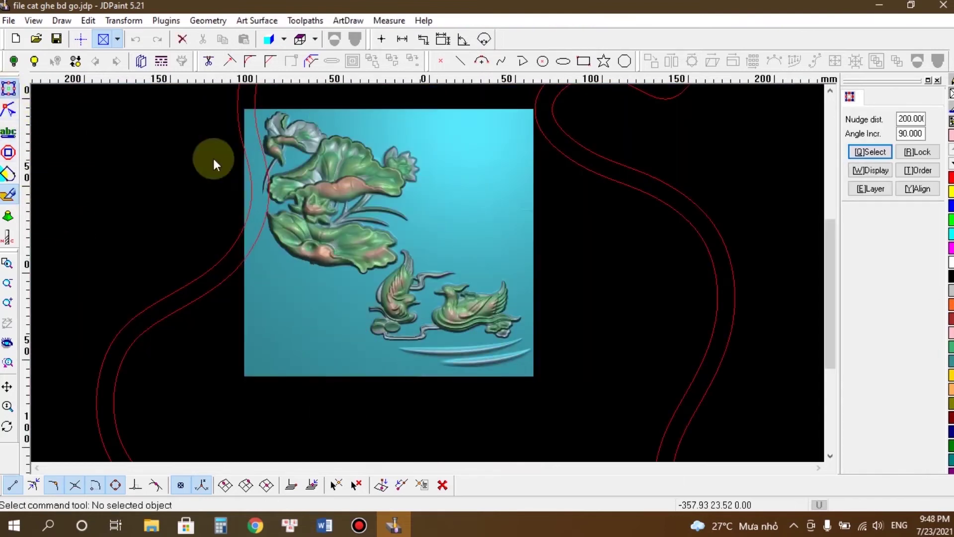
left_click(488, 201)
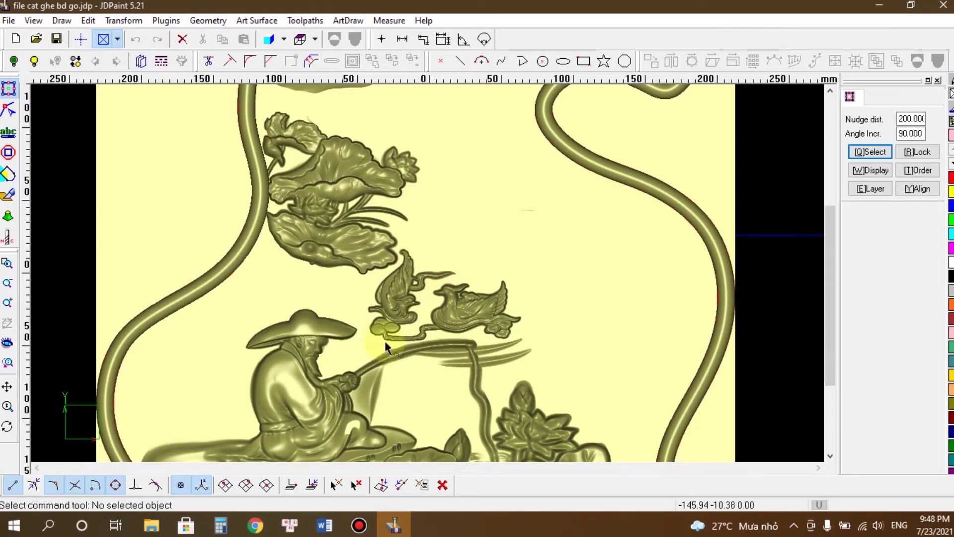
Step: Move the fisherman relief slightly left and down within the panel so it sits closer to the lower-left border
scroll(387, 348, "down", 1)
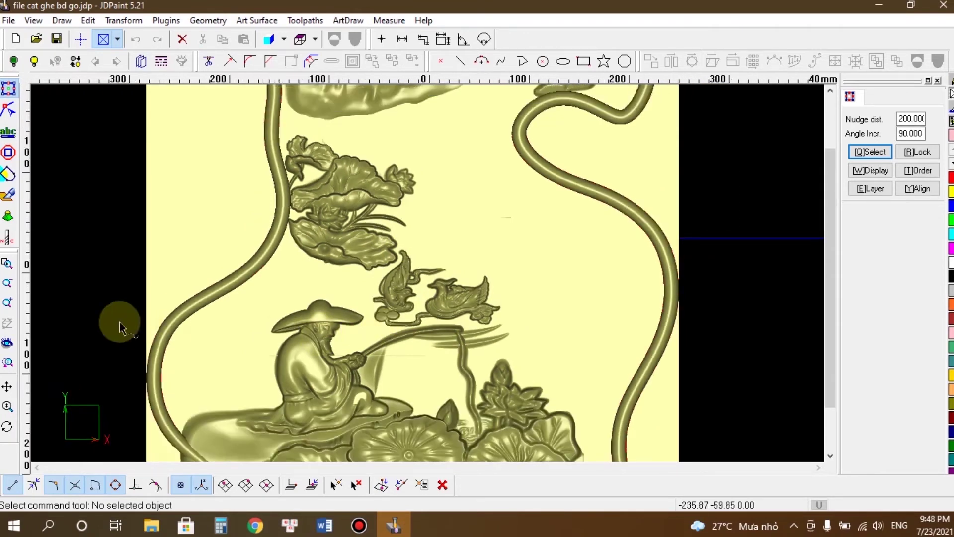
left_click(9, 343)
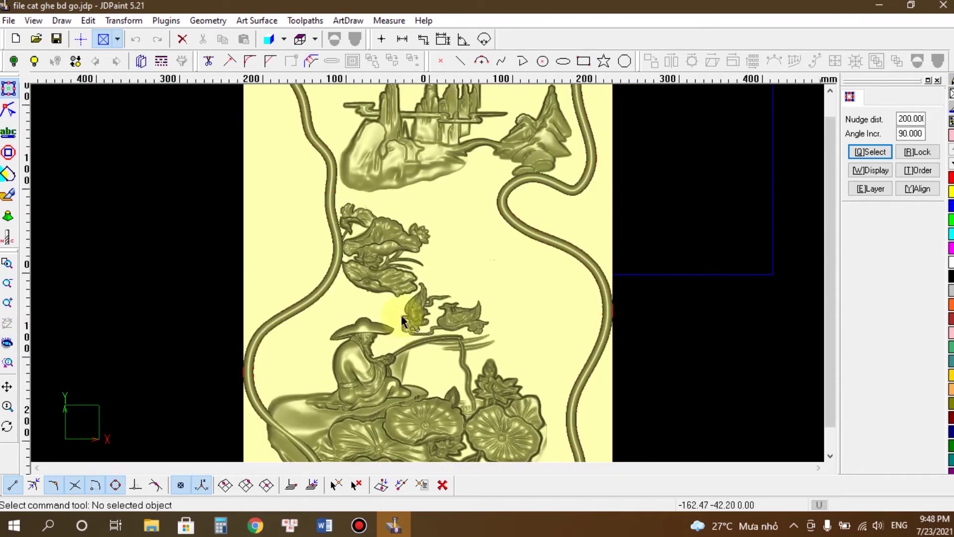
scroll(400, 318, "down", 1)
left_click(9, 343)
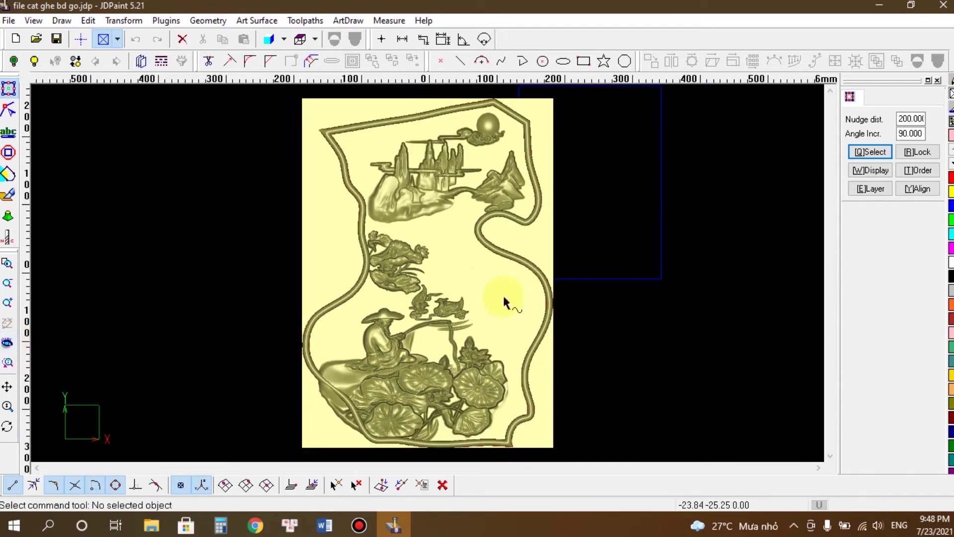
left_click(405, 380)
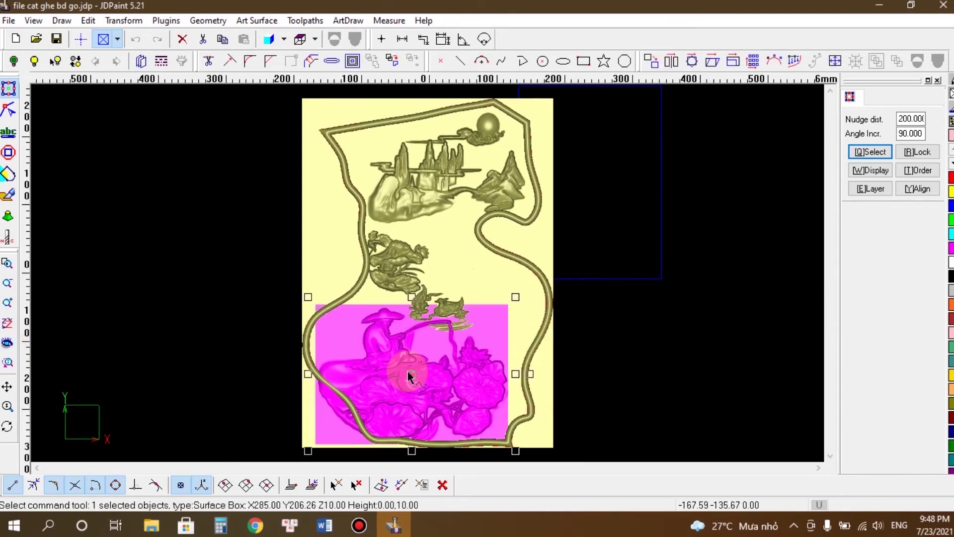
left_click_drag(411, 372, 403, 373)
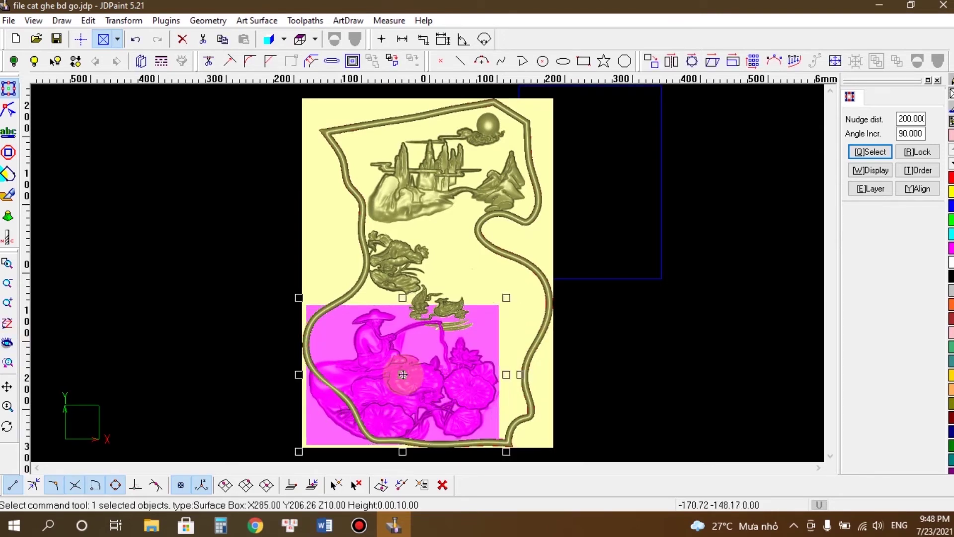
left_click_drag(401, 378, 403, 382)
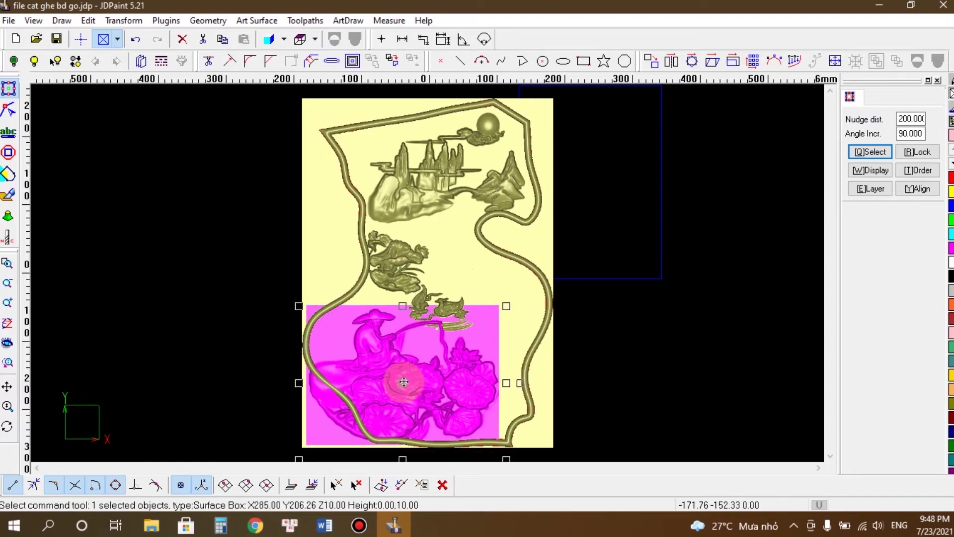
left_click(621, 353)
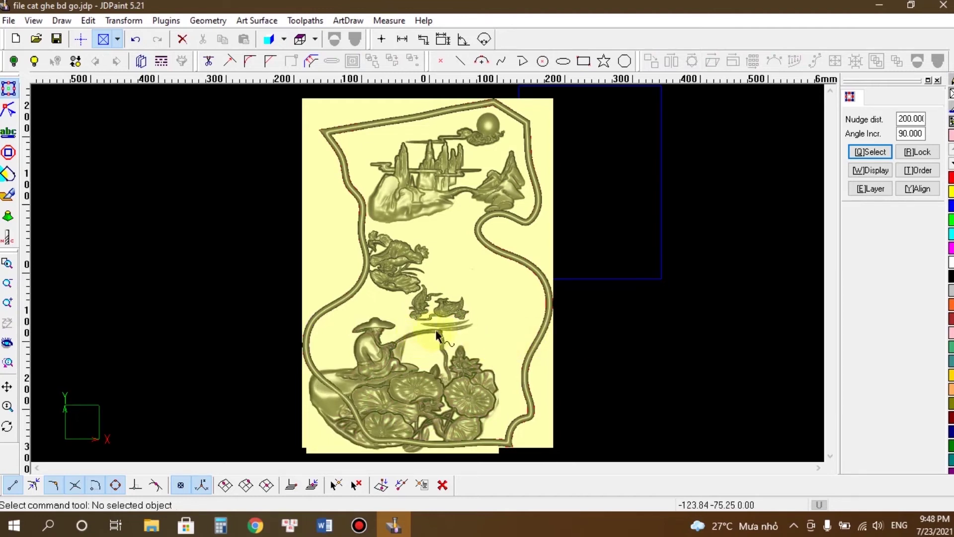
Step: Move the lotus-and-ducks relief slightly up and left, away from the fisherman's fishing rod
left_click(427, 304)
left_click_drag(416, 281, 415, 273)
left_click(639, 276)
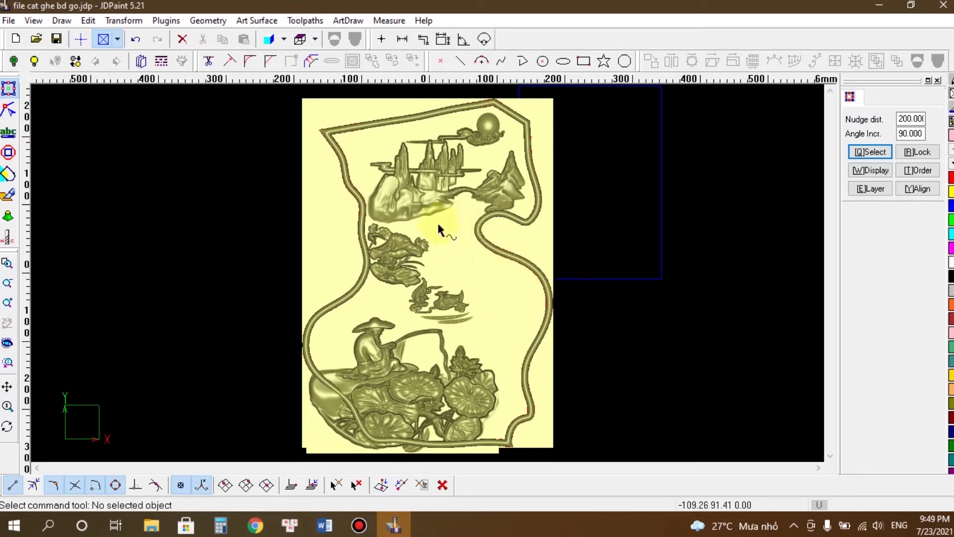
scroll(394, 233, "down", 1)
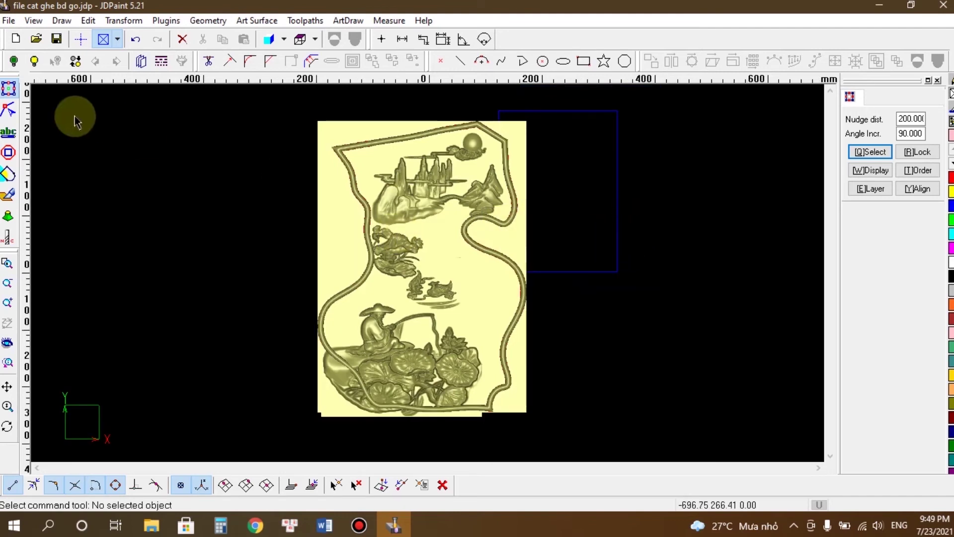
Step: Start the text tool and switch to UniKey to set its character encoding to TCVN3 (ABC), keeping Telex input
left_click(8, 133)
left_click(20, 131)
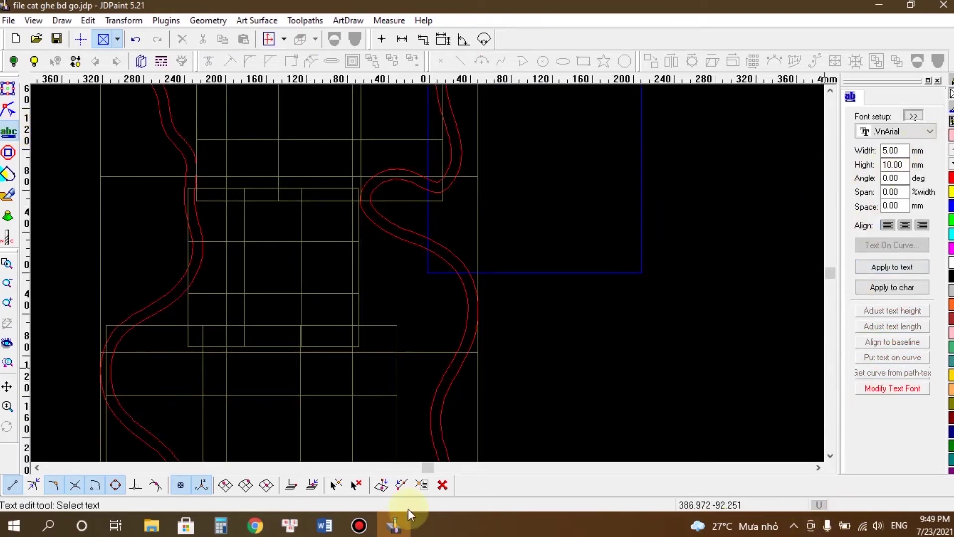
left_click(290, 525)
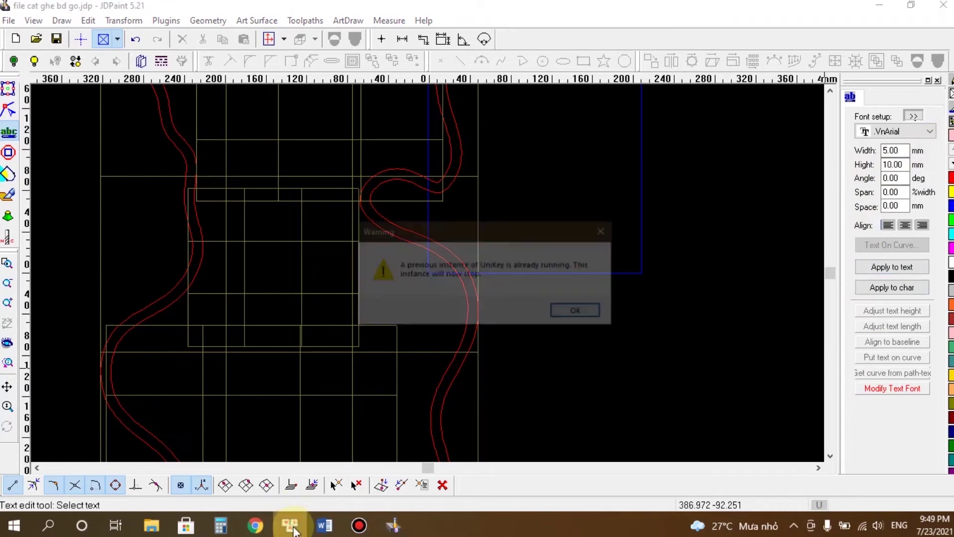
left_click(579, 311)
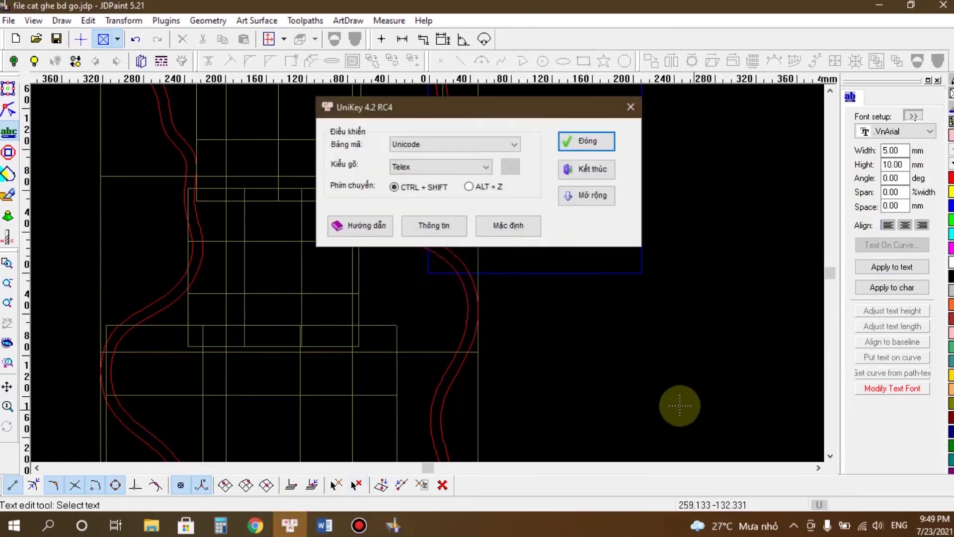
left_click(588, 140)
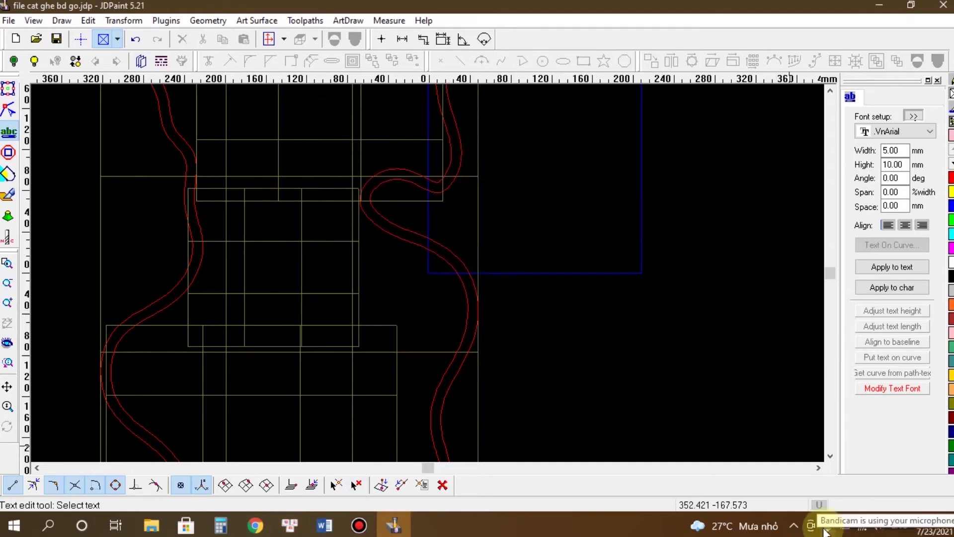
left_click(290, 525)
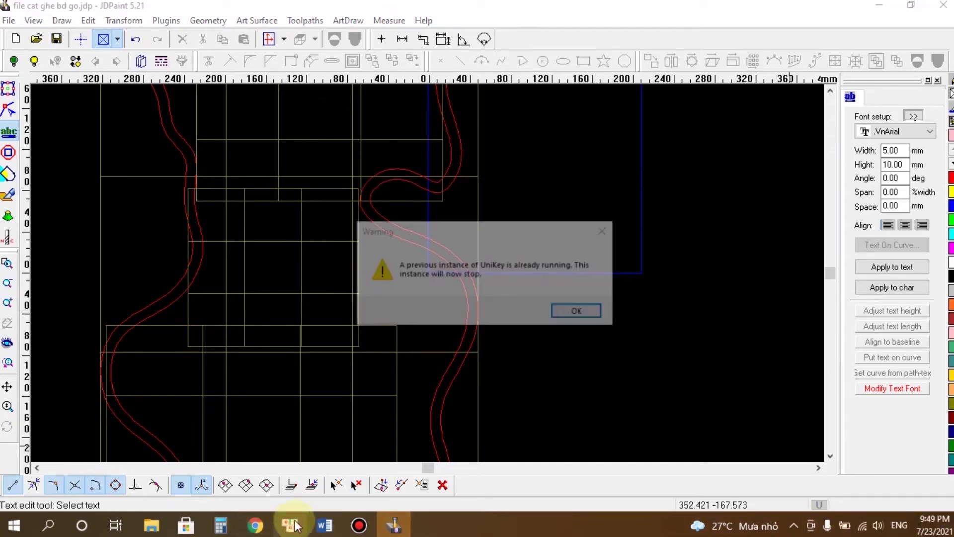
left_click(573, 310)
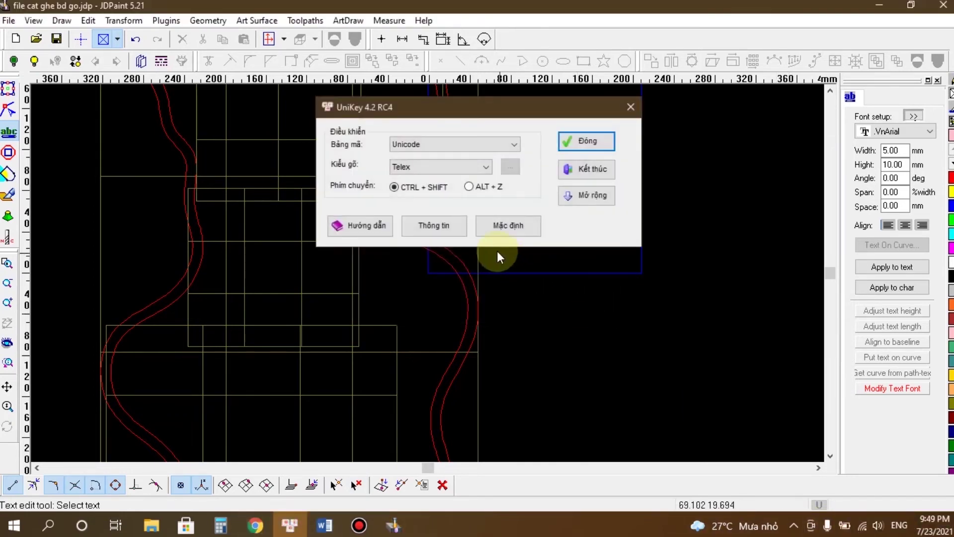
left_click(501, 144)
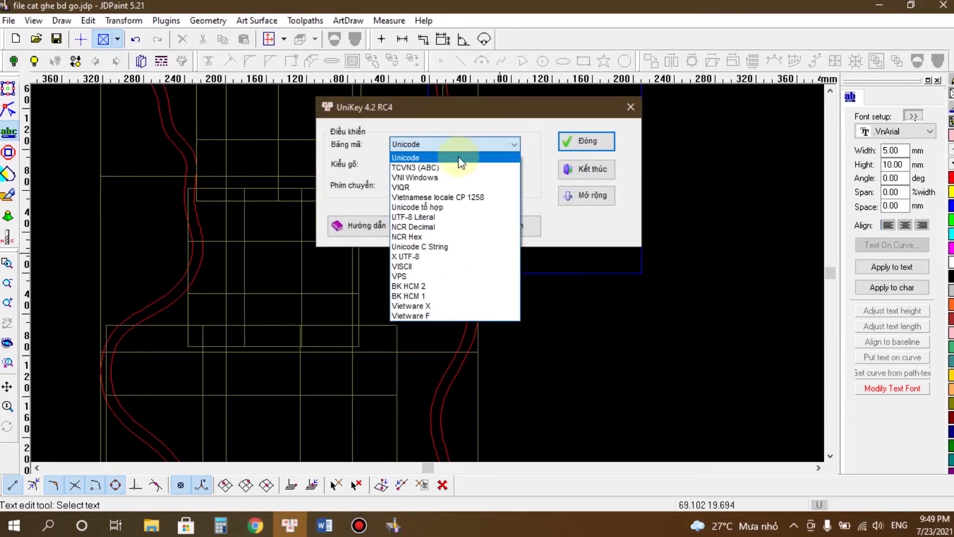
left_click(429, 168)
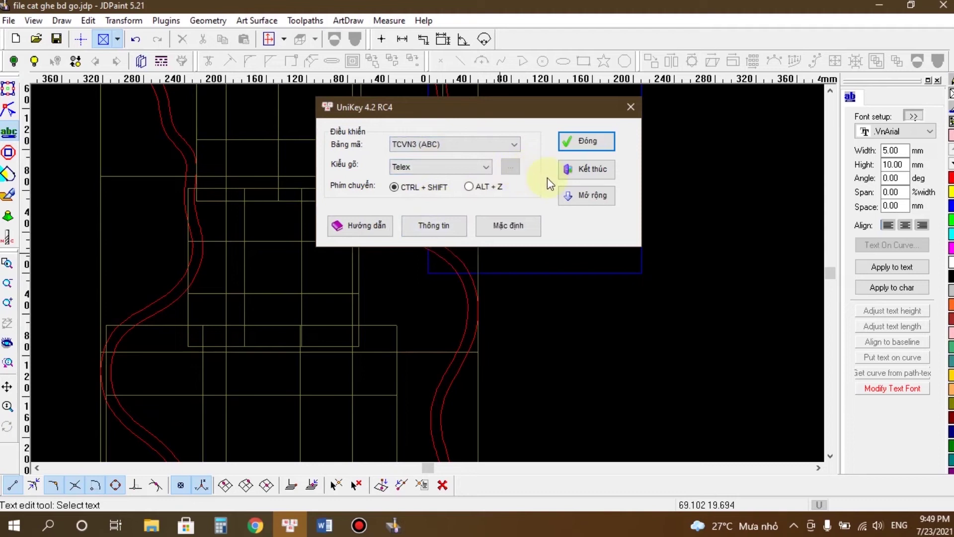
left_click(587, 144)
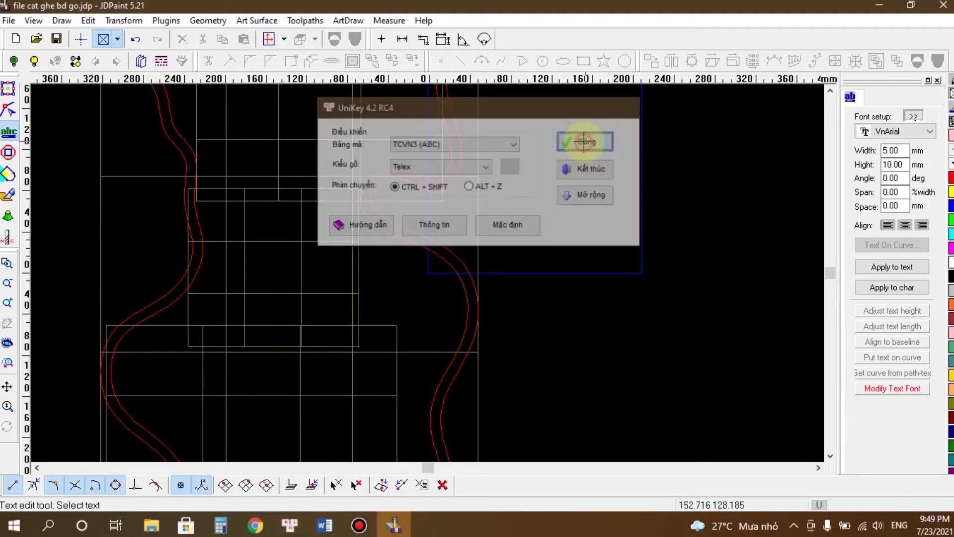
Step: Open the full font settings for the text and expand the English group of TrueType fonts
left_click(930, 132)
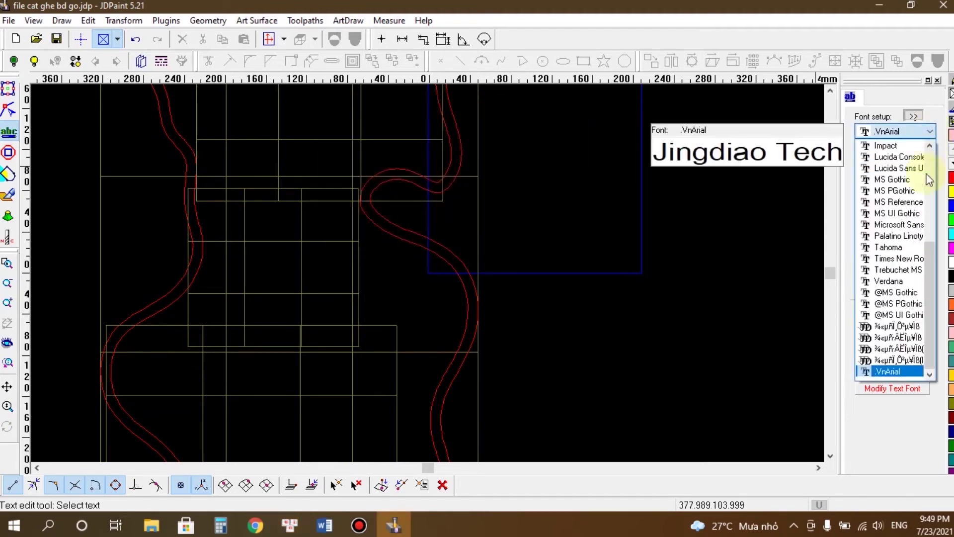
left_click(911, 117)
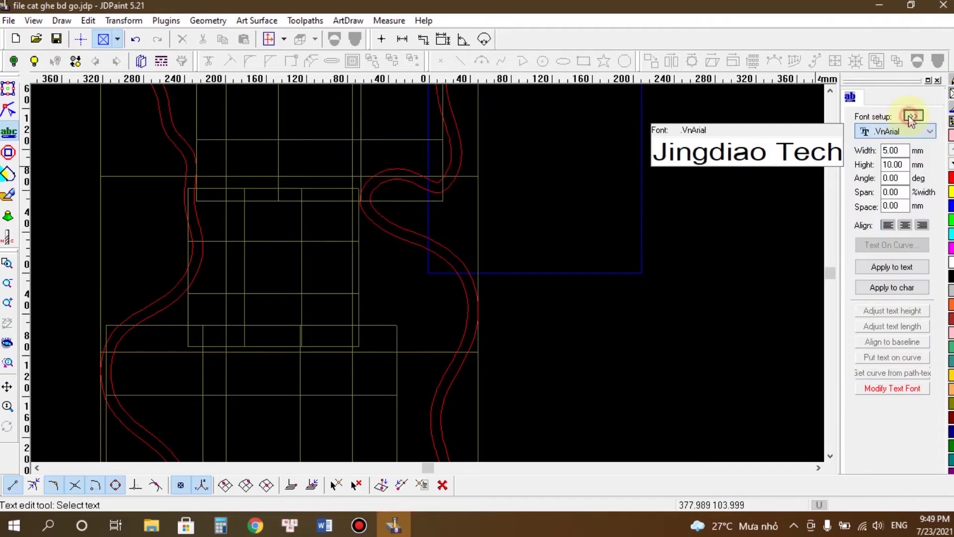
left_click(912, 116)
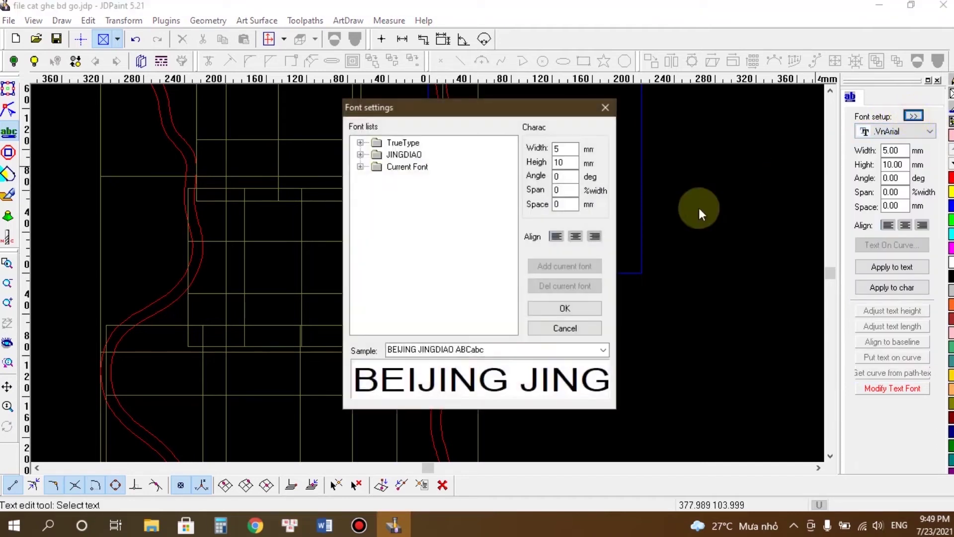
left_click(359, 166)
mouse_move(508, 181)
left_mouse_down()
mouse_move(502, 282)
mouse_move(518, 171)
left_mouse_up()
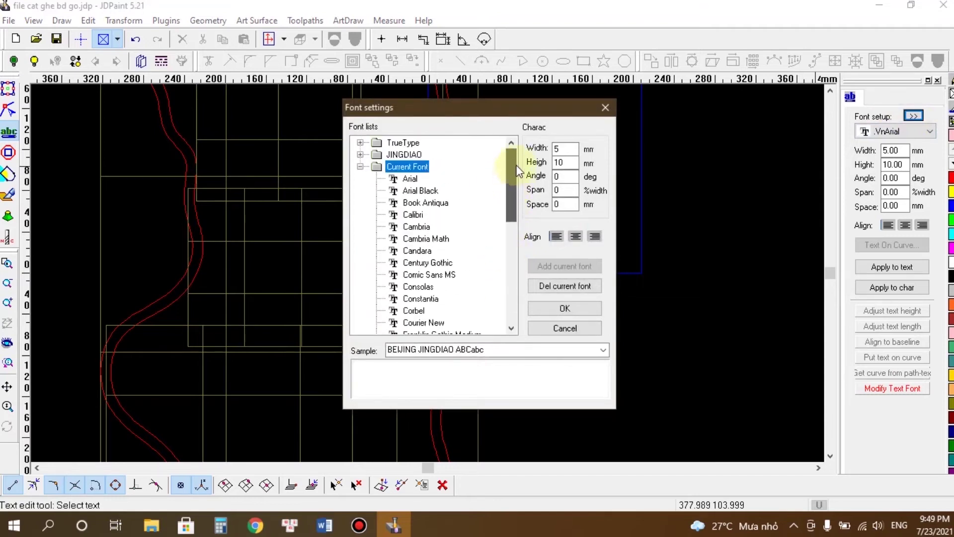
left_click(359, 143)
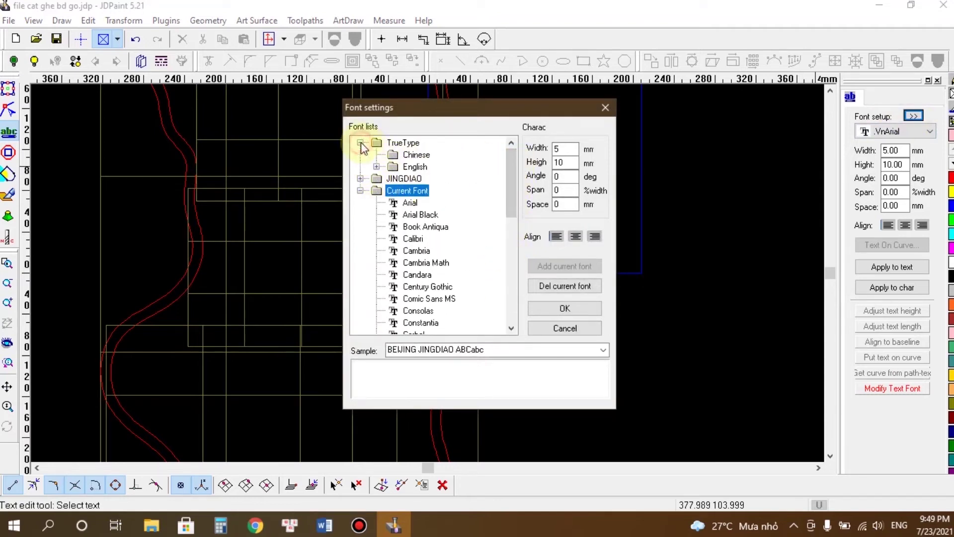
left_click(377, 167)
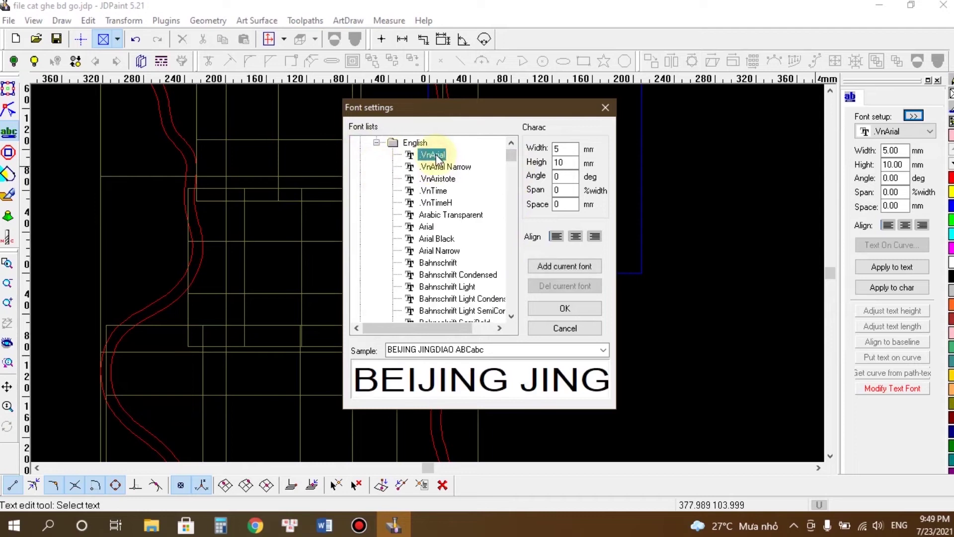
left_click(441, 167)
left_click(439, 179)
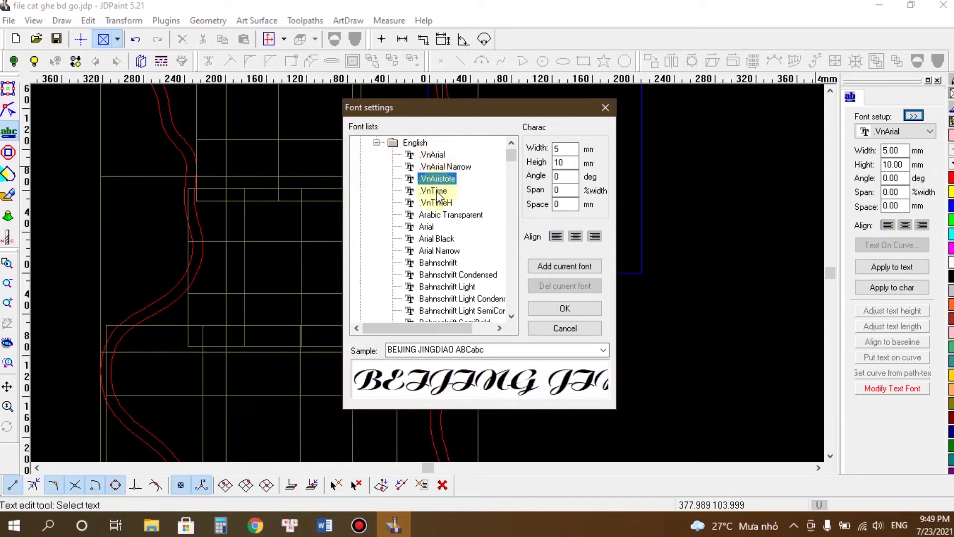
left_click(433, 191)
left_click(442, 203)
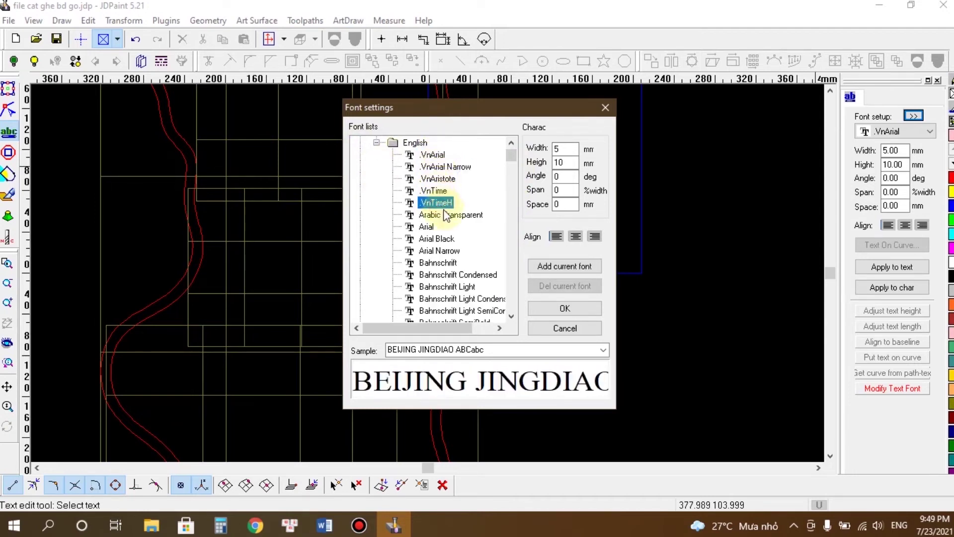
scroll(454, 223, "down", 20)
scroll(454, 225, "down", 20)
scroll(435, 237, "down", 3)
left_click(437, 250)
left_click(438, 286)
scroll(440, 287, "down", 4)
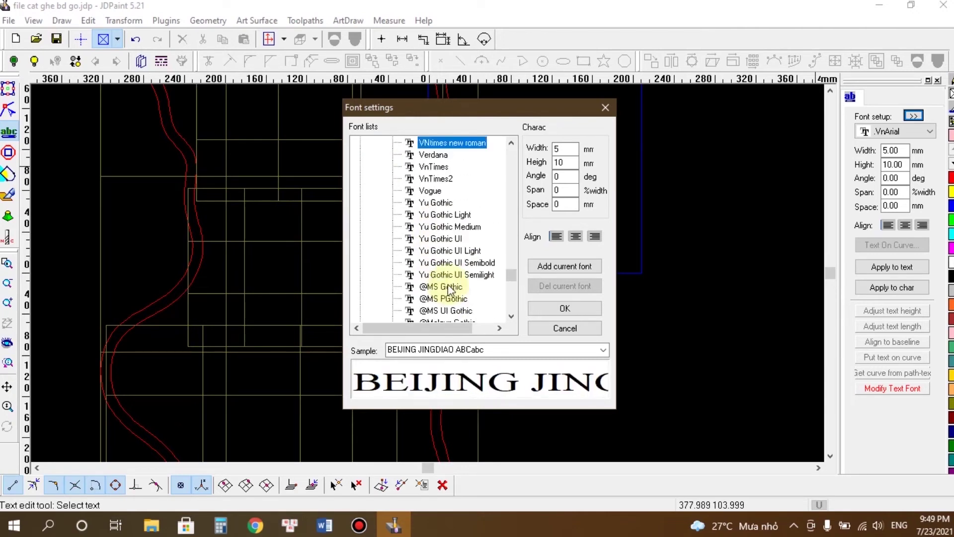
left_click(448, 287)
scroll(448, 278, "down", 12)
scroll(450, 256, "up", 3)
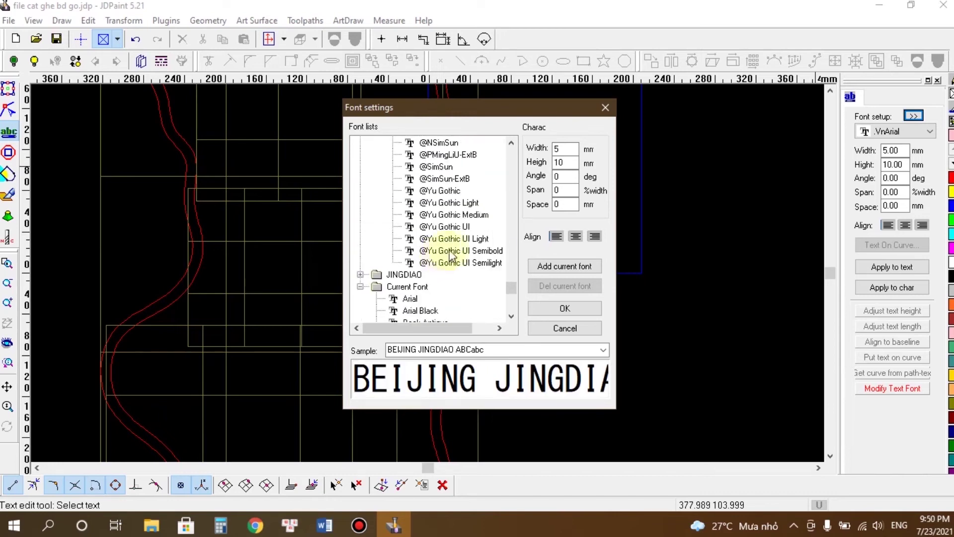
Step: Preview the fonts one by one from the end of the English group back through the VNI fonts to VNI-Bazooka
left_click(451, 259)
key("Up")
key("Up")
key("Up")
key("Up")
key("Up")
key("Up")
key("Up")
key("Up")
key("Up")
key("Up")
key("Up")
key("Up")
key("Up")
key("Up")
key("Up")
key("Up")
key("Up")
key("Up")
key("Up")
key("Up")
key("Up")
key("Up")
key("Up")
key("Up")
key("Up")
key("Up")
key("Up")
key("Up")
key("Up")
key("Up")
key("Up")
key("Up")
key("Up")
key("Up")
key("Up")
key("Up")
key("Up")
key("Up")
key("Up")
key("Up")
key("Up")
key("Up")
key("Up")
key("Up")
key("Up")
key("Up")
key("Up")
key("Up")
key("Up")
key("Up")
key("Up")
key("Up")
key("Up")
key("Up")
key("Up")
key("Up")
key("Up")
key("Up")
key("Up")
key("Up")
key("Up")
key("Up")
key("Up")
key("Up")
key("Up")
key("Up")
key("Up")
key("Up")
key("Up")
key("Up")
key("Up")
key("Up")
key("Up")
key("Up")
key("Up")
key("Up")
key("Up")
key("Up")
key("Up")
key("Up")
key("Up")
key("Up")
key("Up")
key("Up")
key("Up")
key("Up")
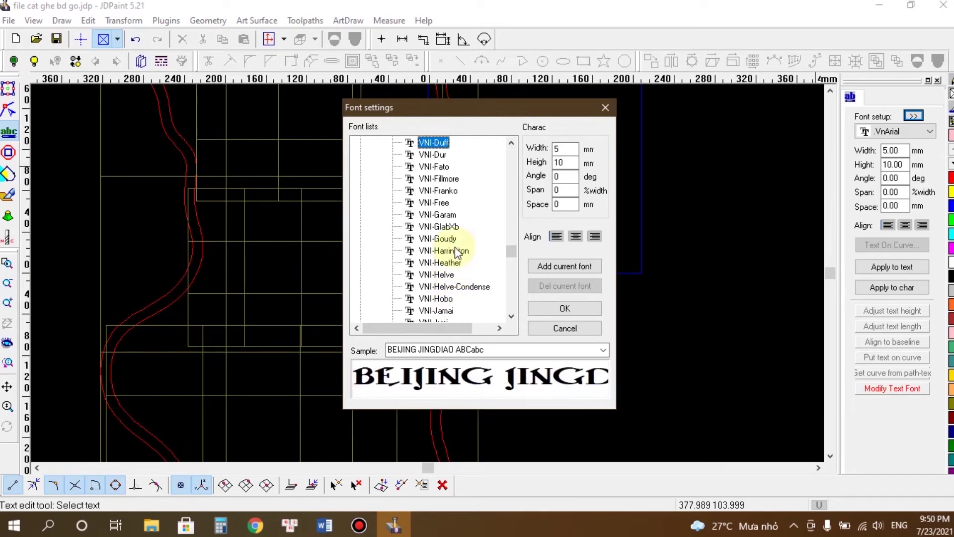
key("Up")
key("Up")
key("Up")
key("Up")
key("Up")
key("Up")
key("Up")
key("Up")
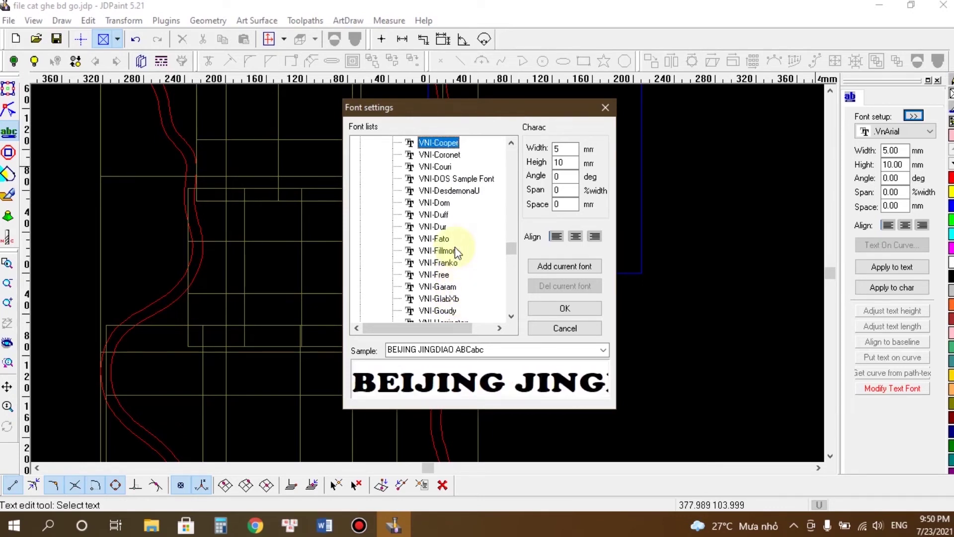
key("Up")
key("Up")
key("Up")
key("Up")
key("Up")
key("Up")
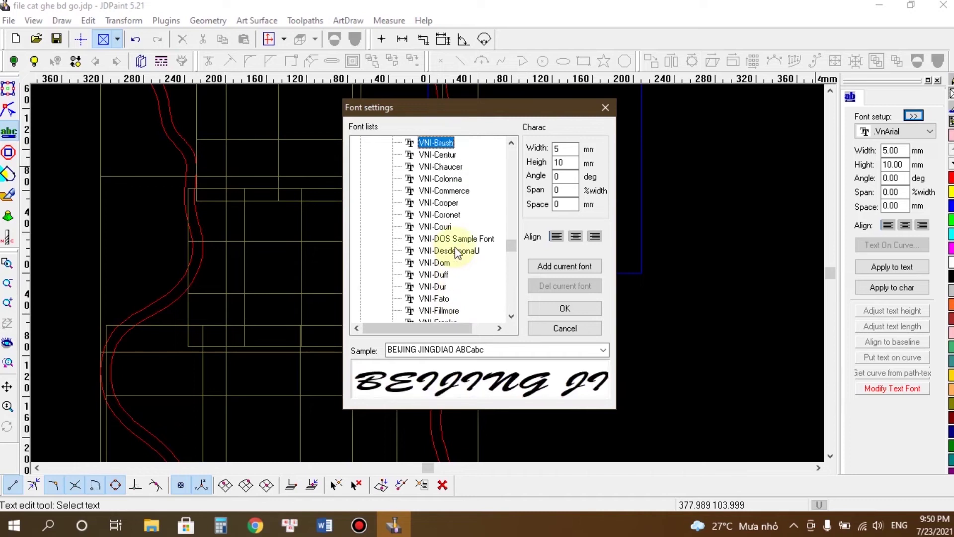
key("Up")
key("Up")
key("Up")
key("Up")
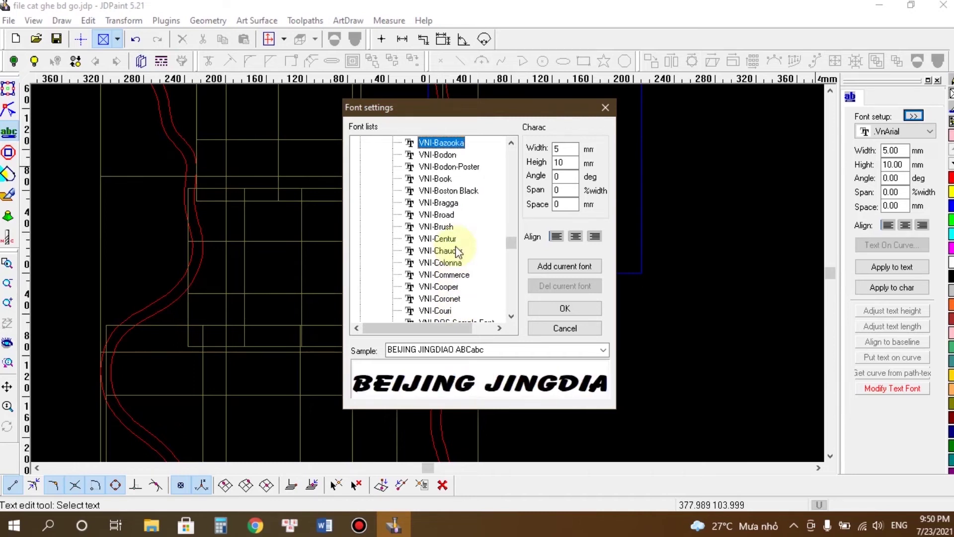
Step: Compare the previews of the Vietnamese fonts at the start of the English group, such as .VnAristote, .VnTime and .VnTimeH
left_click_drag(512, 243, 527, 151)
left_click(447, 178)
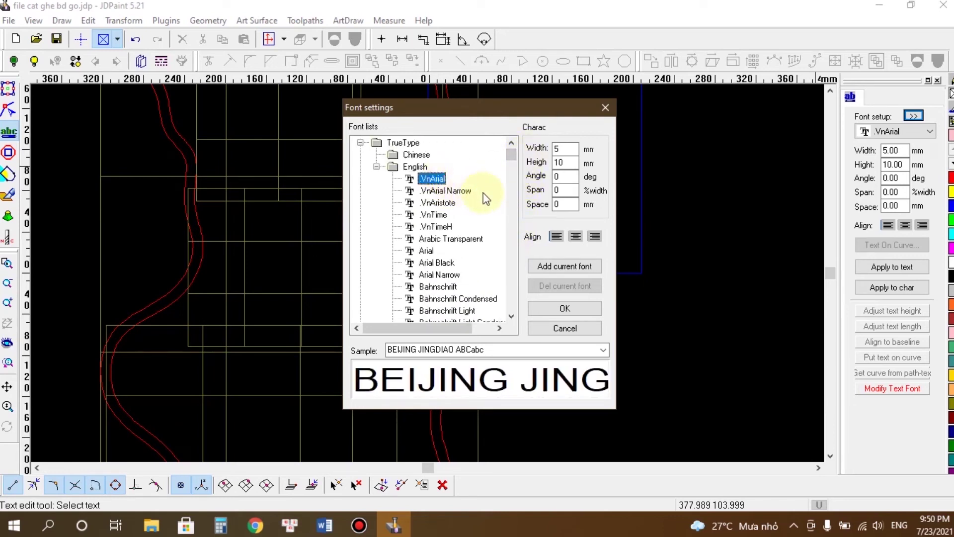
left_click(485, 199)
key("Down")
key("Down")
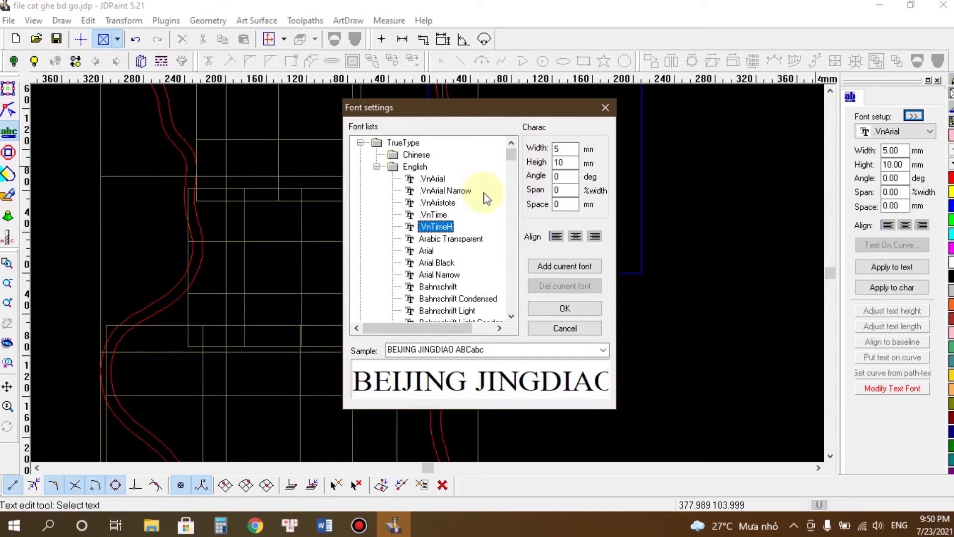
key("Up")
key("Down")
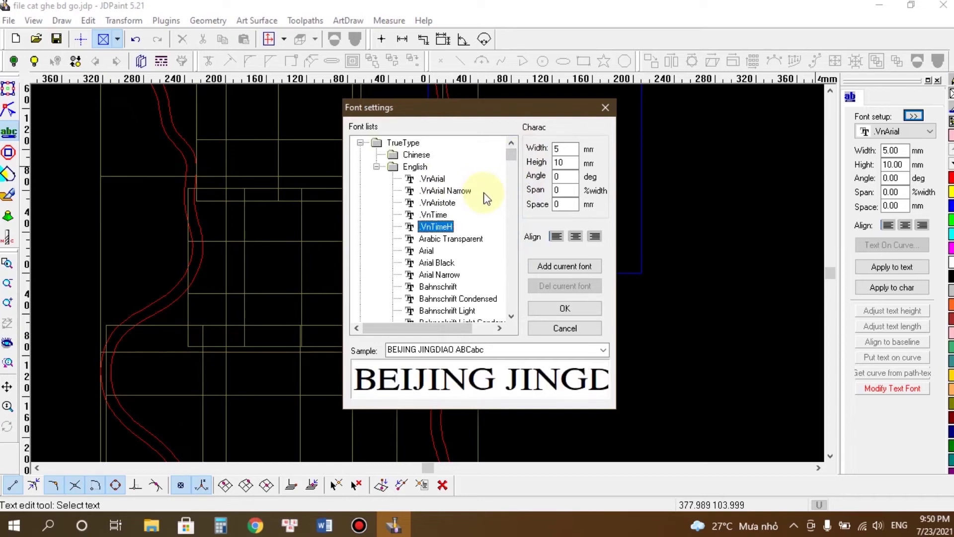
key("Up")
key("Down")
key("Up")
key("Up")
key("Down")
key("Up")
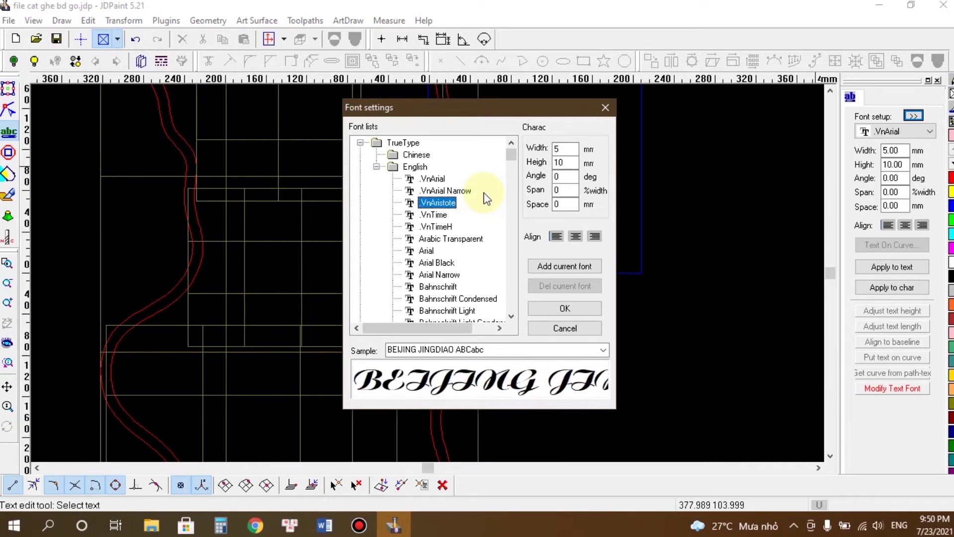
Step: Choose .VnAristote as the text font and accept the font settings
key("Up")
key("Down")
key("Down")
key("Down")
key("Up")
key("Up")
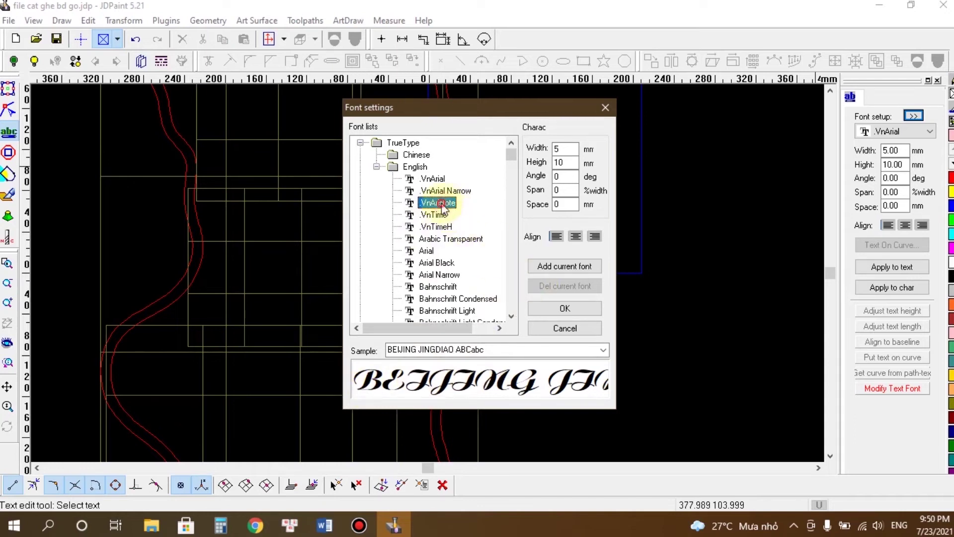
left_click(565, 309)
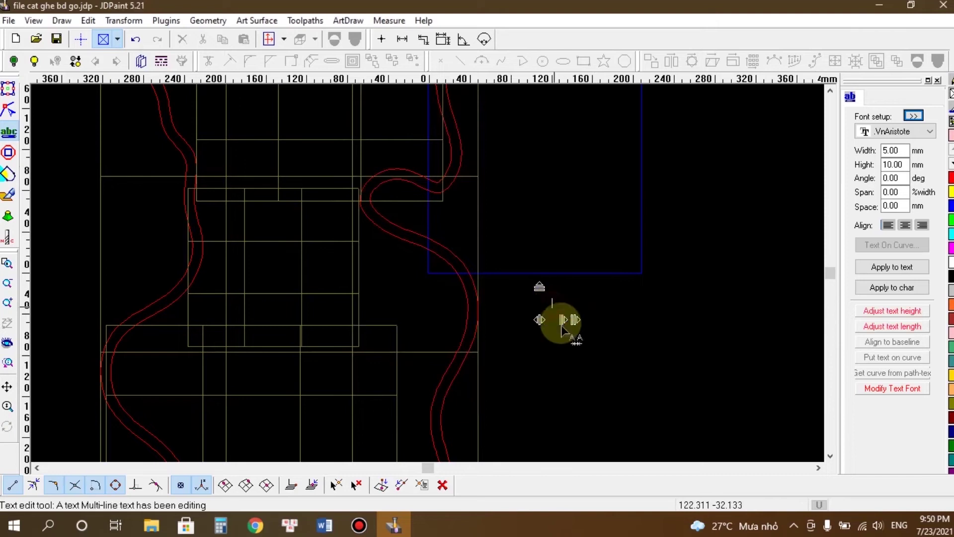
Step: Write the word "Nhẫn" in the empty area beside the chair panel, just below the blue rectangle
scroll(563, 305, "up", 1)
scroll(563, 305, "up", 2)
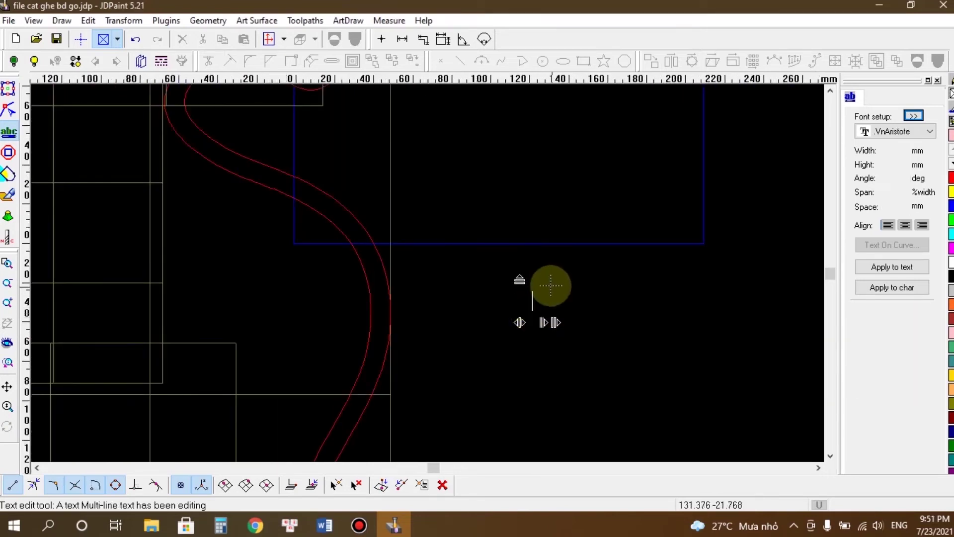
scroll(539, 315, "up", 3)
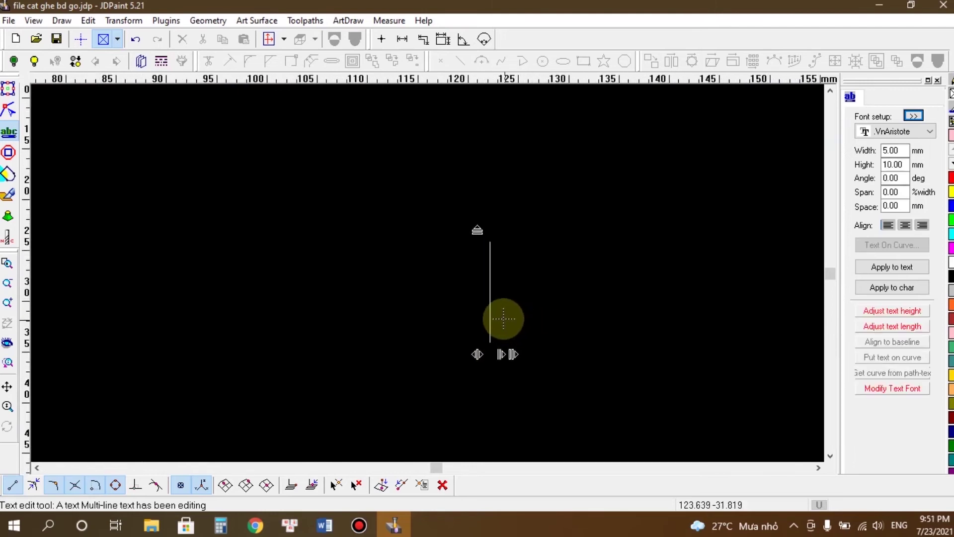
type("oa")
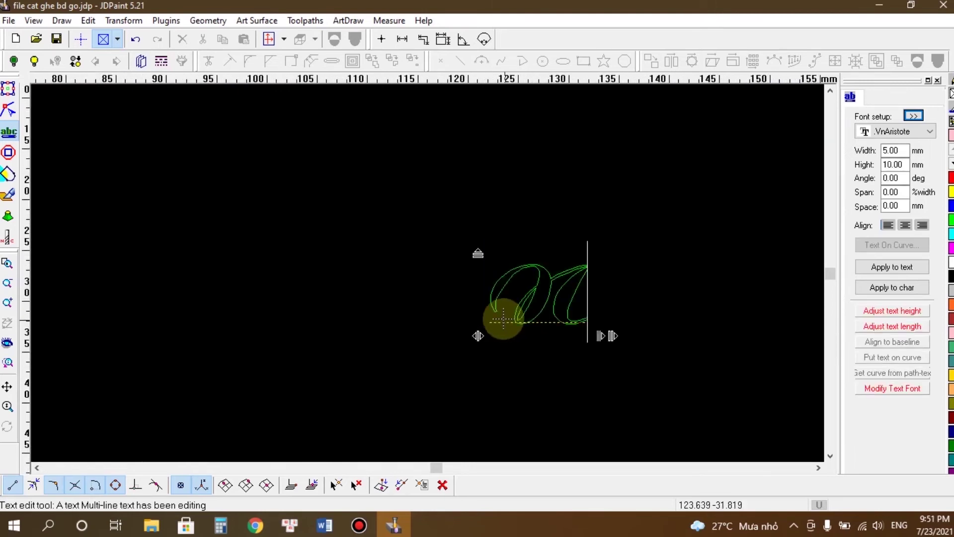
type("ha")
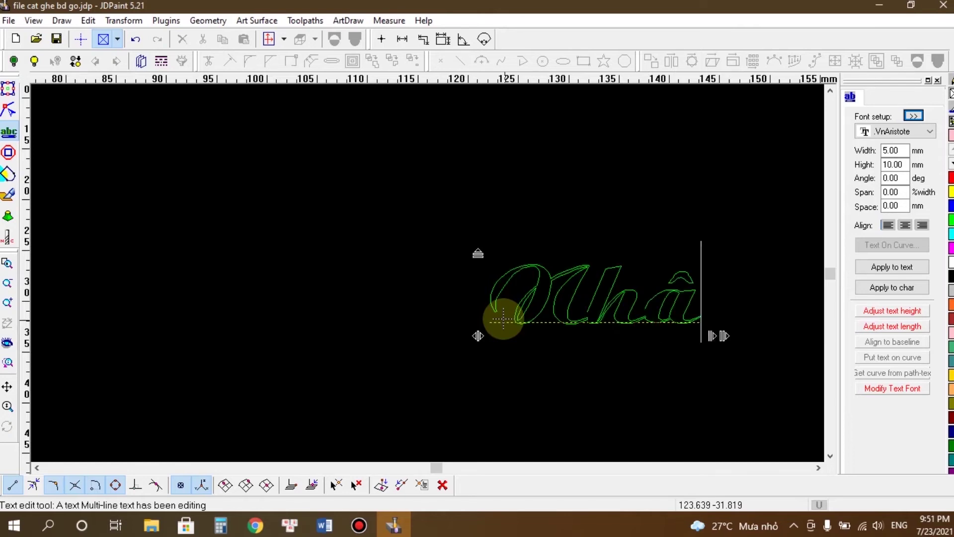
type("nx")
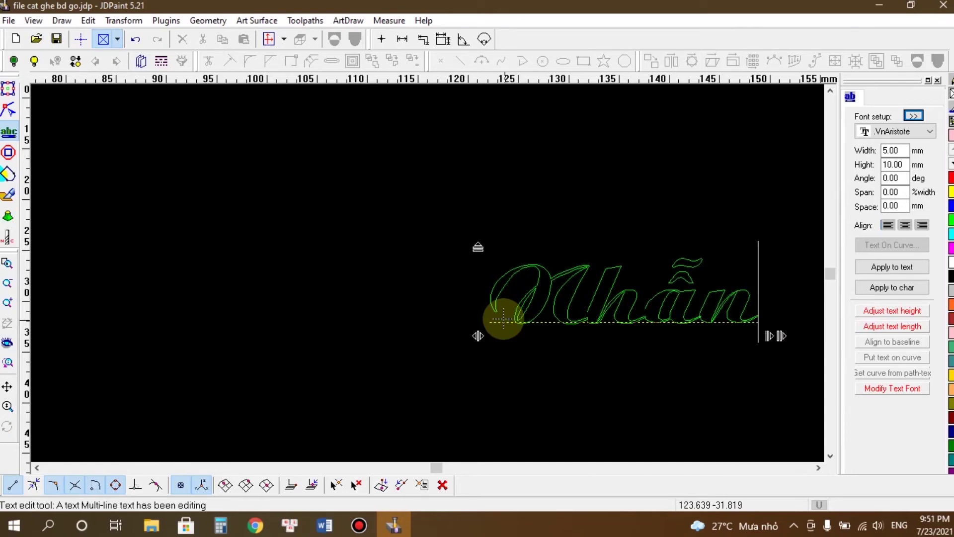
scroll(639, 309, "up", 5)
scroll(455, 279, "down", 5)
scroll(519, 282, "down", 3)
right_click(634, 260)
left_click(640, 238)
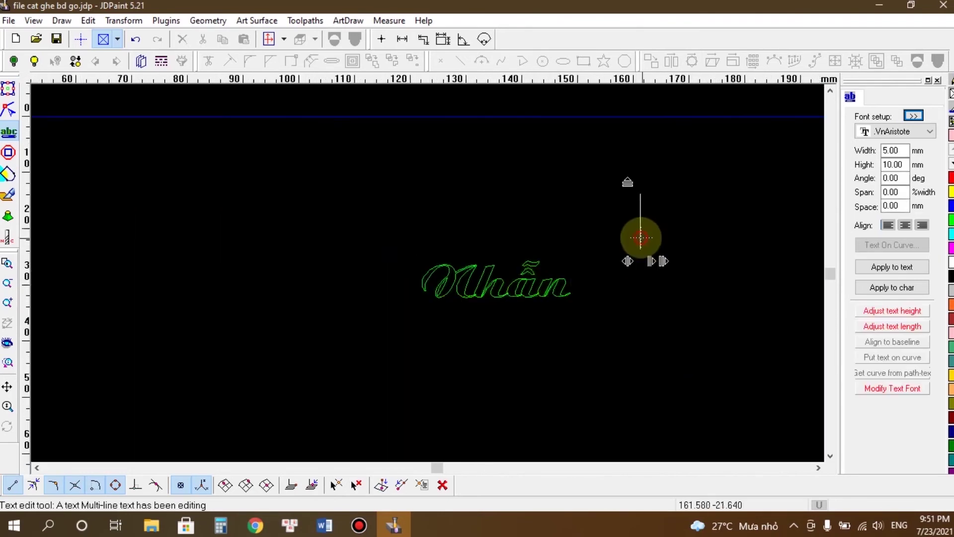
Step: Enlarge the "Nhẫn" text to about 192 mm wide and 47 mm high
left_click(8, 88)
scroll(576, 237, "down", 5)
right_click(576, 237)
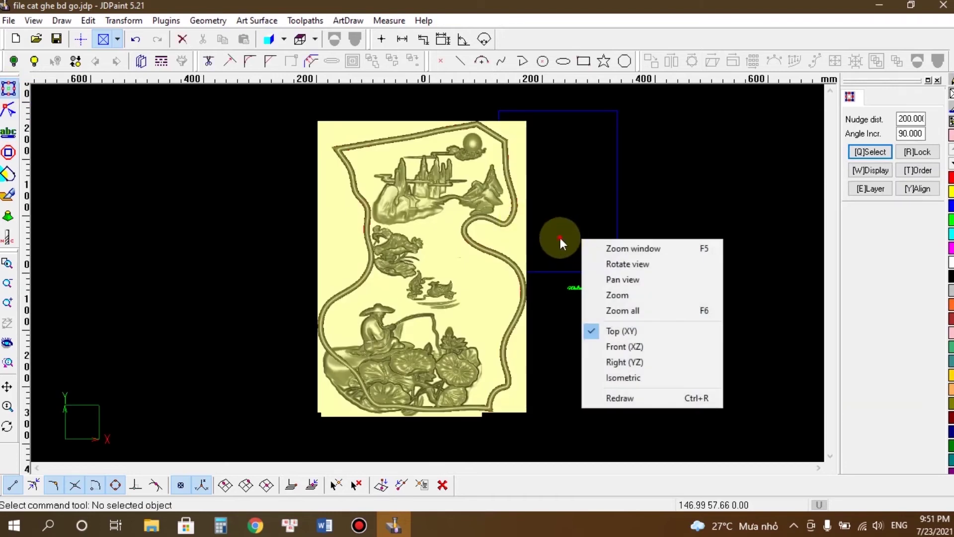
left_click(560, 237)
scroll(606, 308, "up", 3)
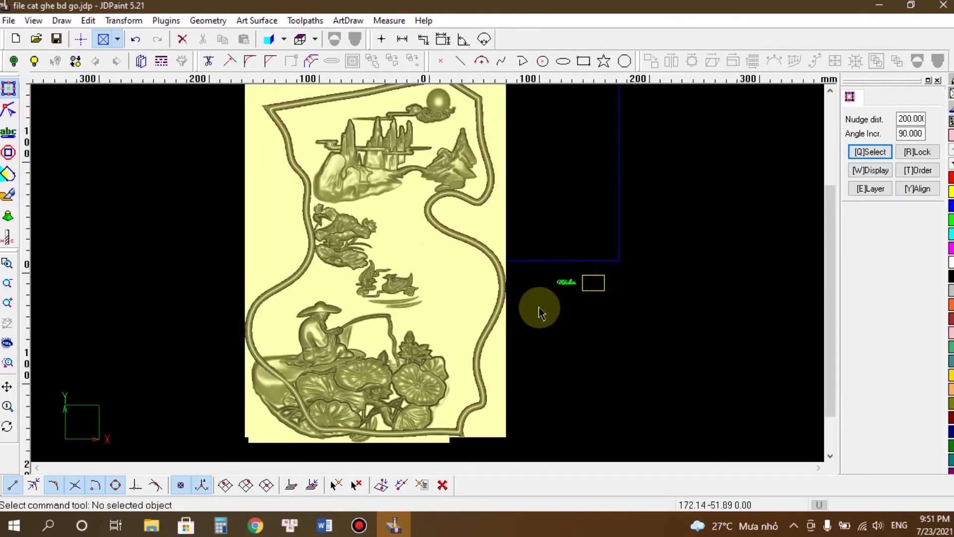
scroll(601, 304, "up", 2)
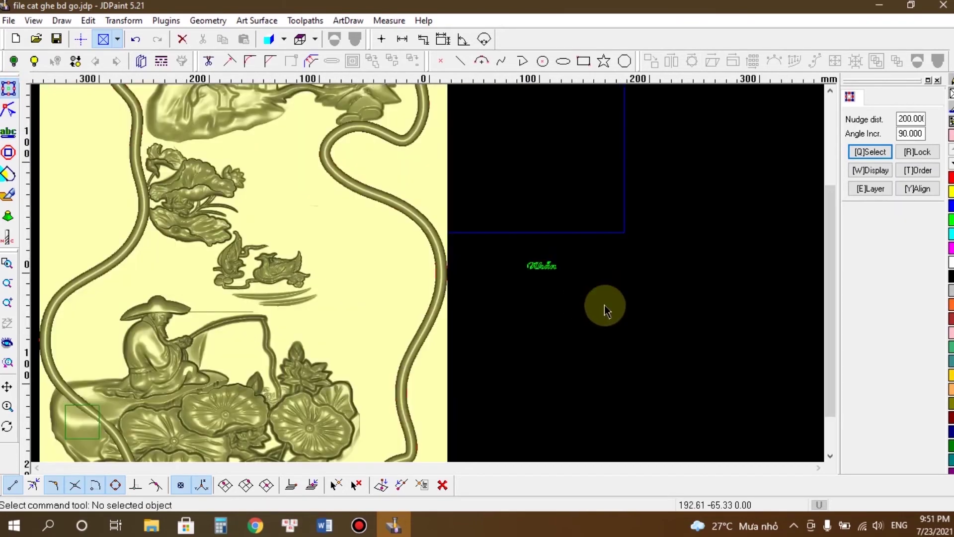
left_click_drag(505, 293, 505, 293)
left_click_drag(566, 277, 747, 353)
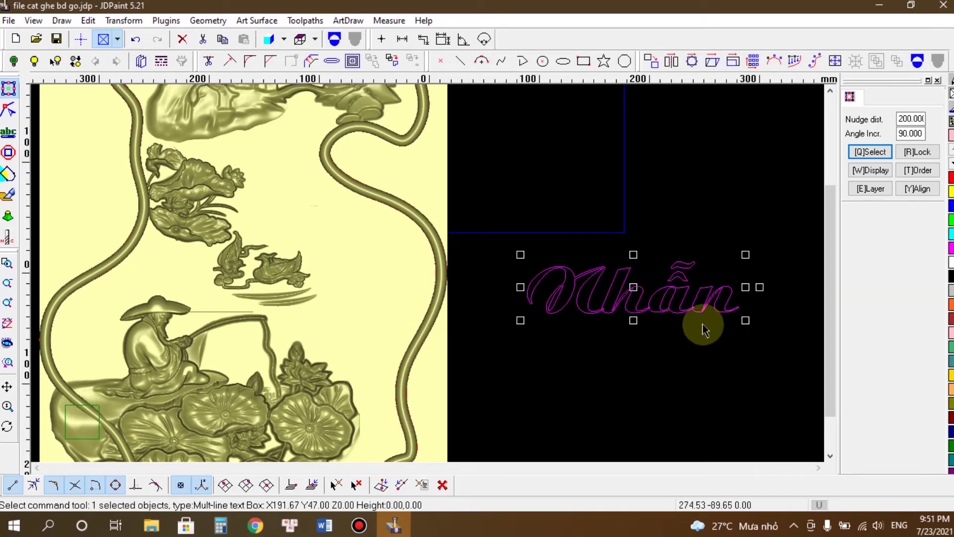
left_click(780, 338)
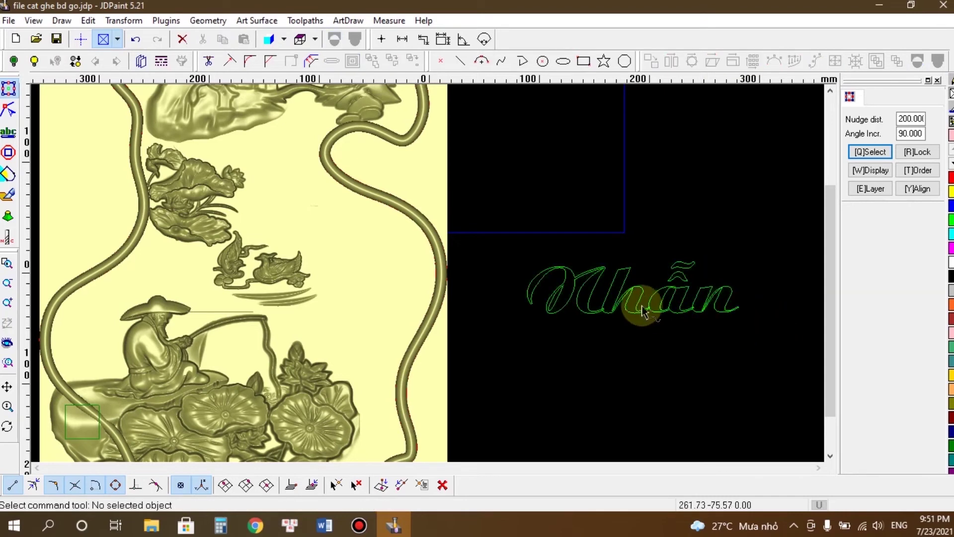
Step: Rotate the "Nhẫn" text clockwise to slope diagonally downward and place it in the panel's empty area between the ducks and the curved border
left_click(573, 294)
left_click(575, 318)
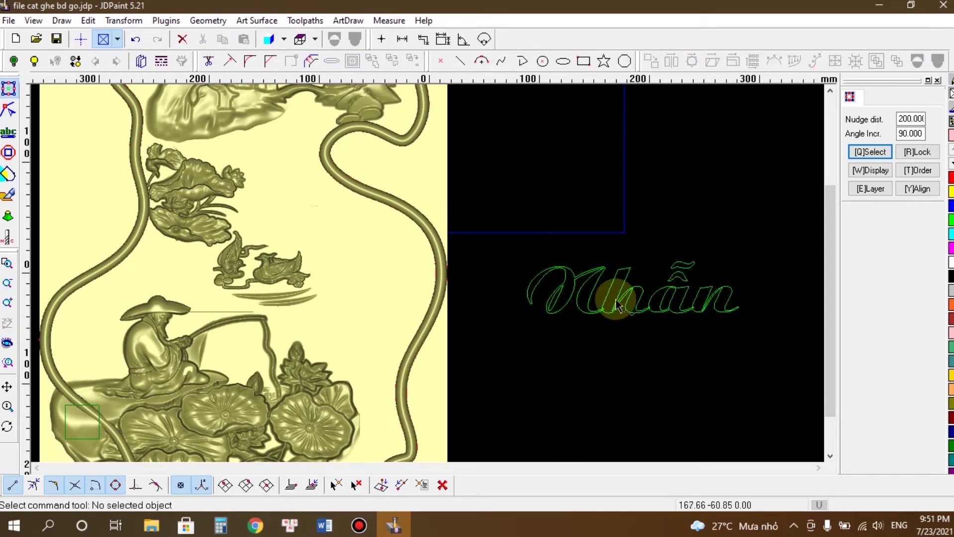
left_click(711, 301)
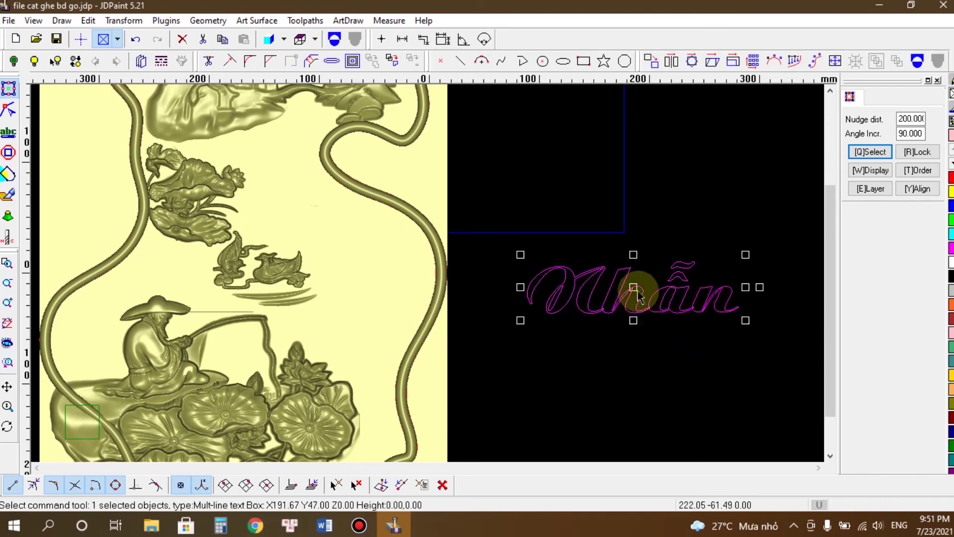
left_click(591, 276)
left_click_drag(591, 276, 587, 238)
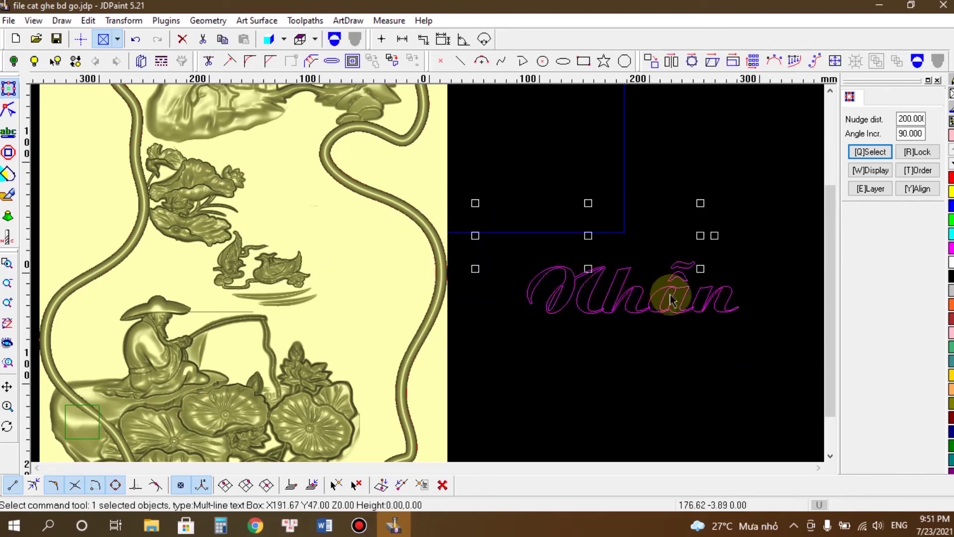
left_click_drag(713, 230, 707, 284)
left_click_drag(706, 284, 334, 221)
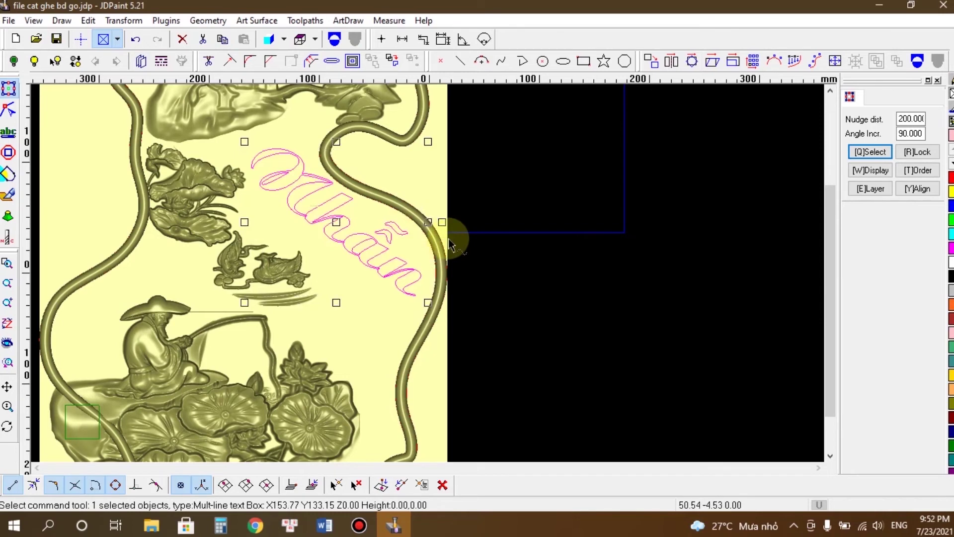
left_click_drag(336, 224, 334, 229)
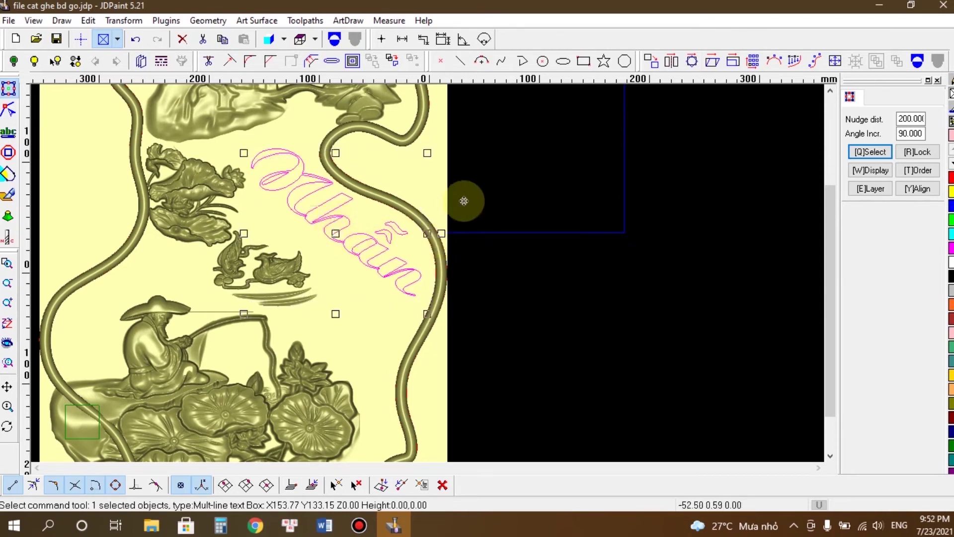
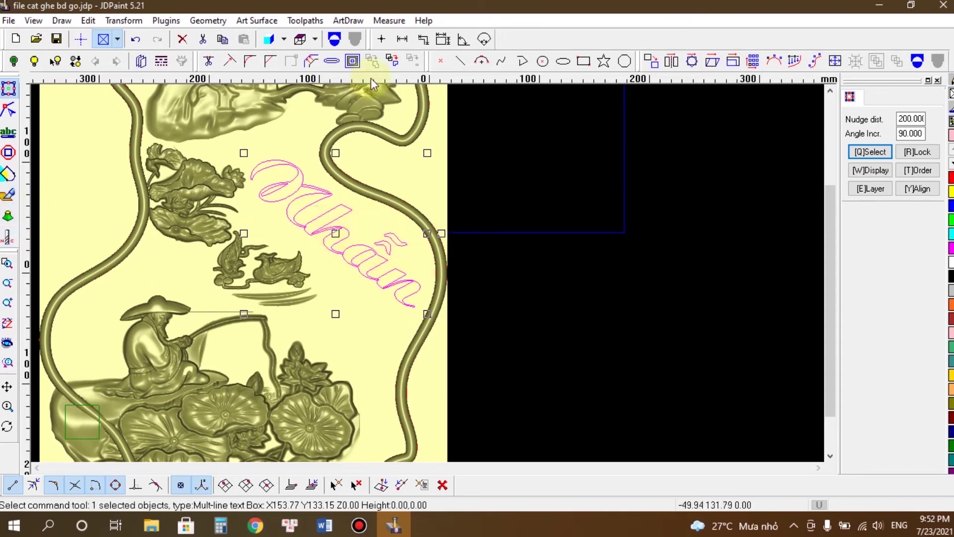
Step: Create a region relief from the "Nhẫn" text with the Rectangle section type
left_click(255, 22)
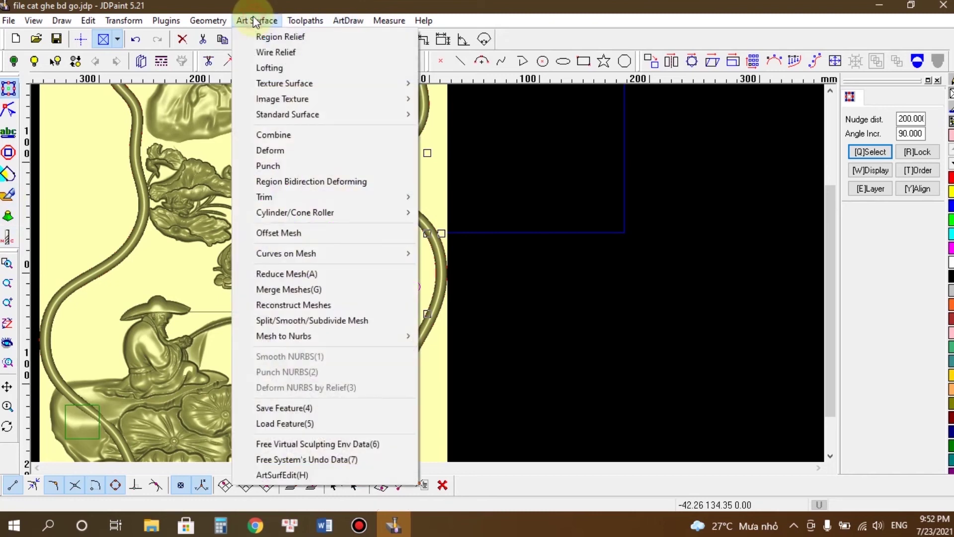
left_click(267, 39)
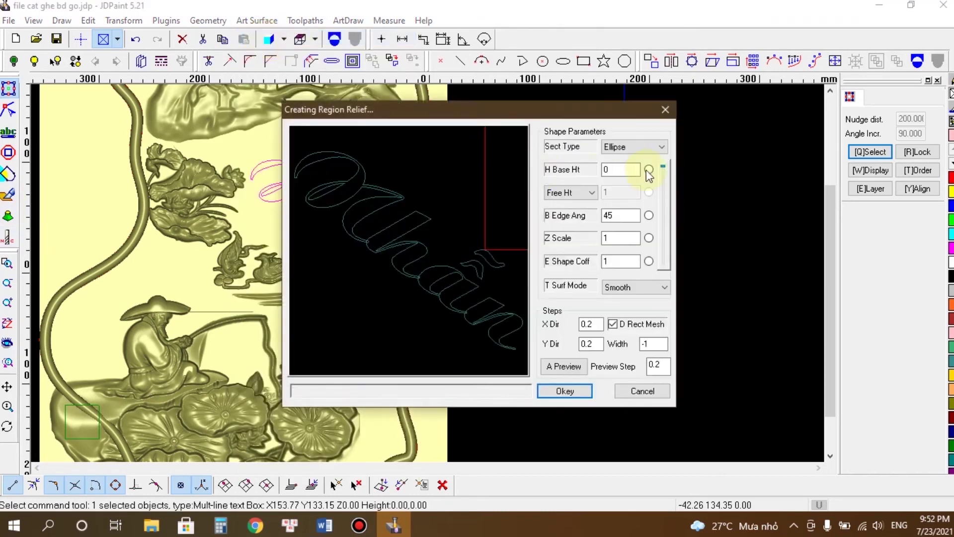
left_click(662, 146)
left_click(642, 158)
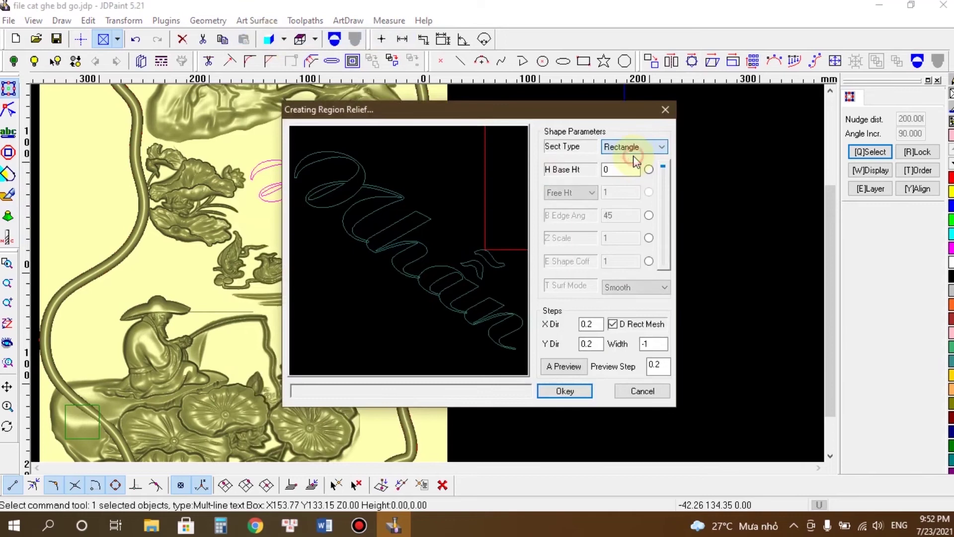
left_click(566, 391)
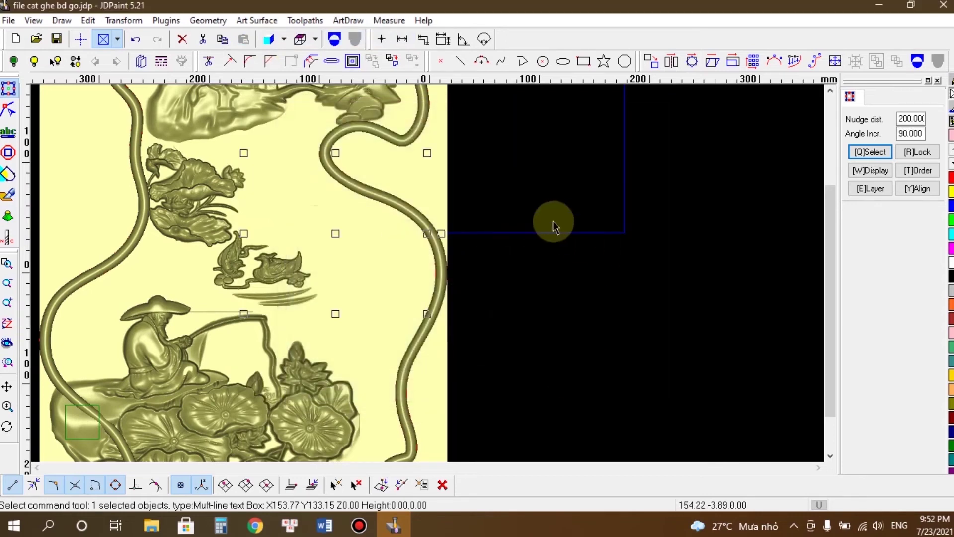
Step: Select the text's new relief mesh and open only that mesh in virtual sculpting
left_click(9, 195)
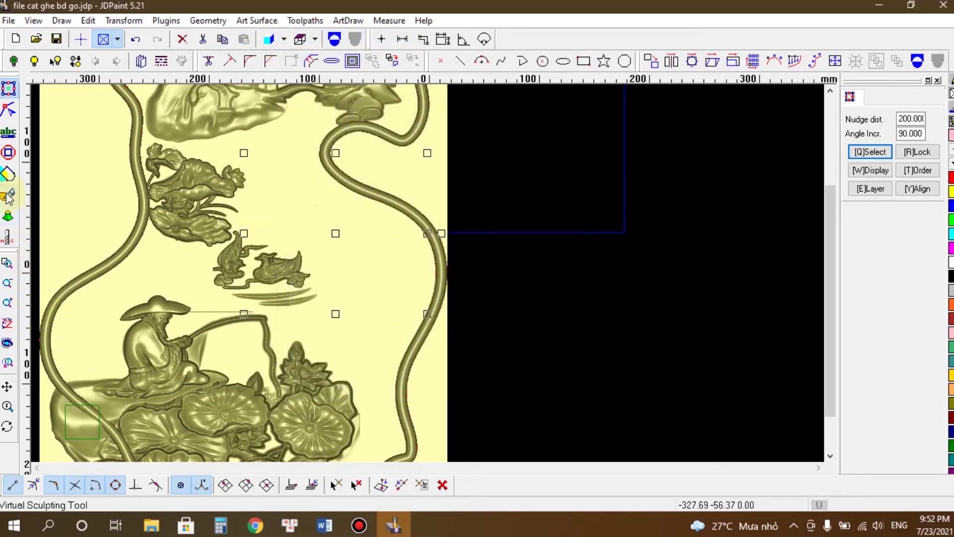
left_click(8, 92)
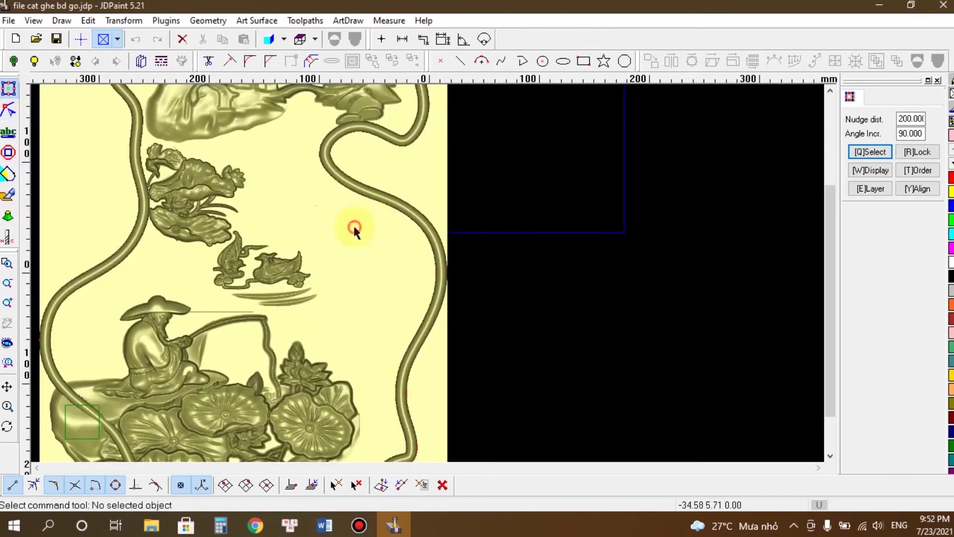
left_click(355, 234)
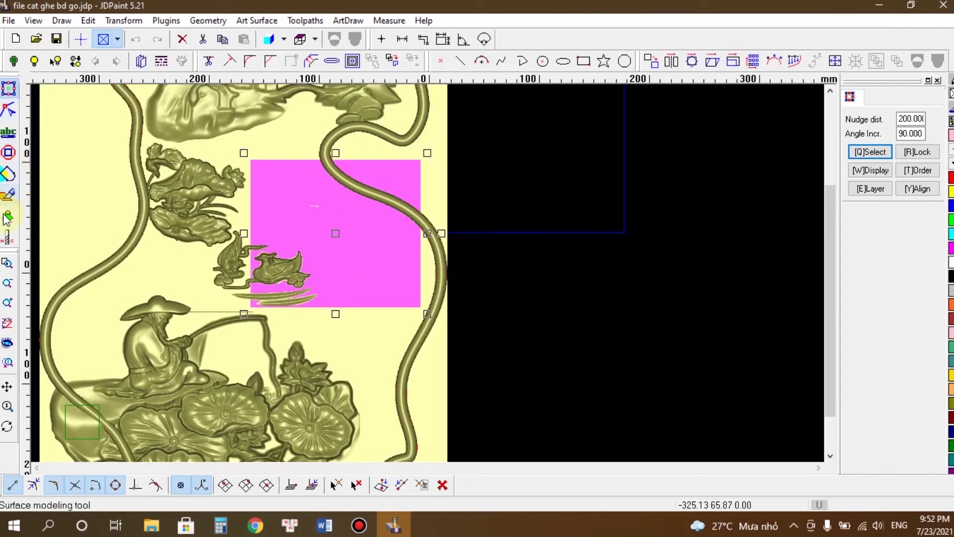
left_click(8, 194)
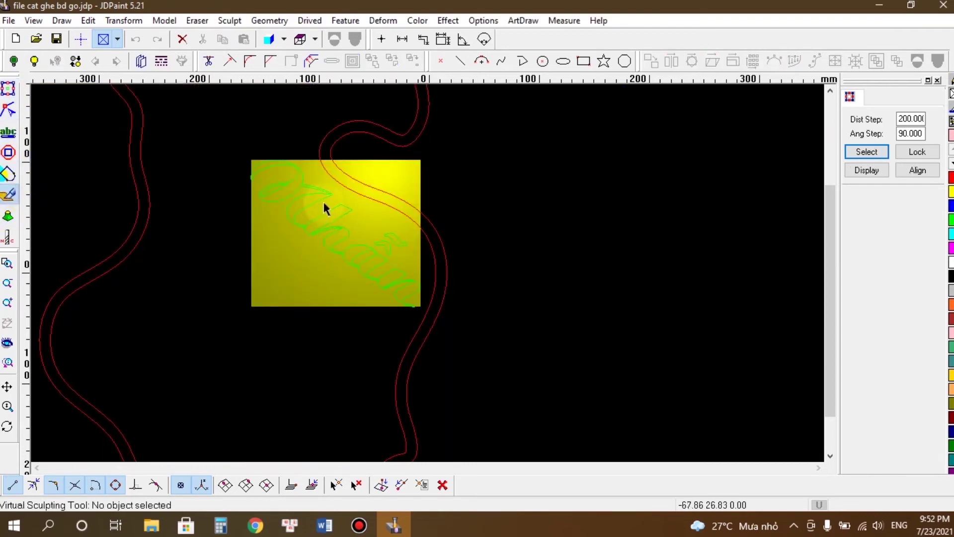
Step: Try coloring the relief mesh by the regions enclosed by the "Nhẫn" text and the border curves
scroll(323, 201, "up", 2)
left_click_drag(464, 379, 193, 125)
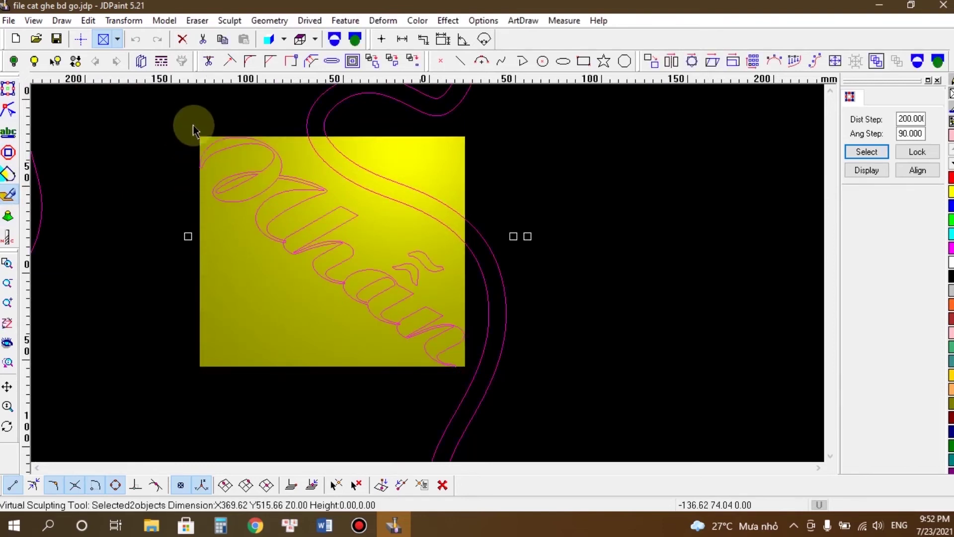
left_click(383, 178)
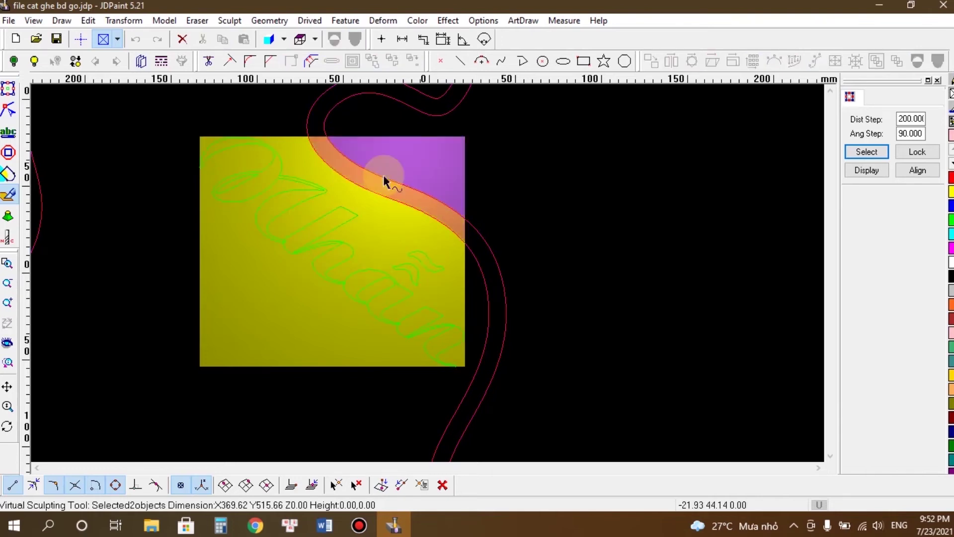
left_click(446, 286)
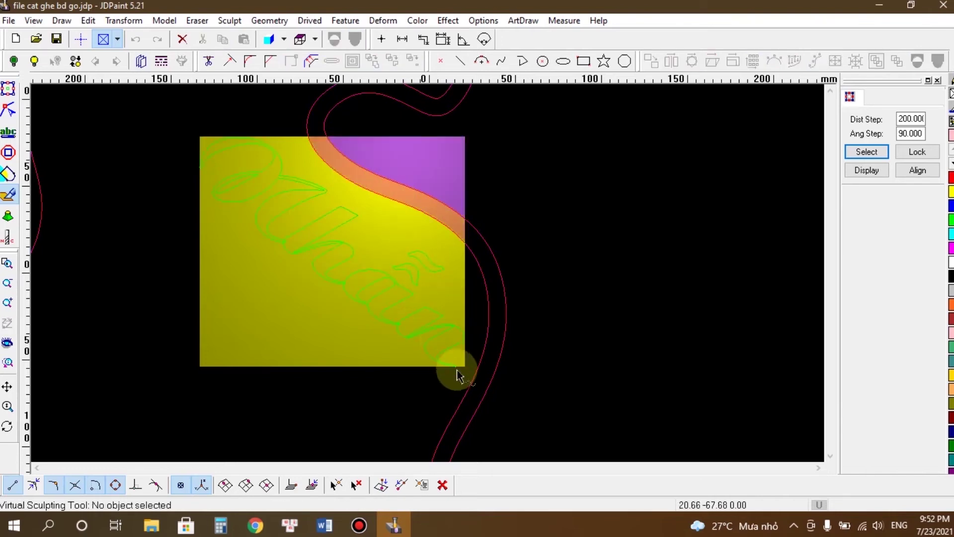
Step: Shrink the "Nhẫn" text to about 147 mm wide and 127 mm high so it lies fully inside the relief mesh
left_click(307, 259)
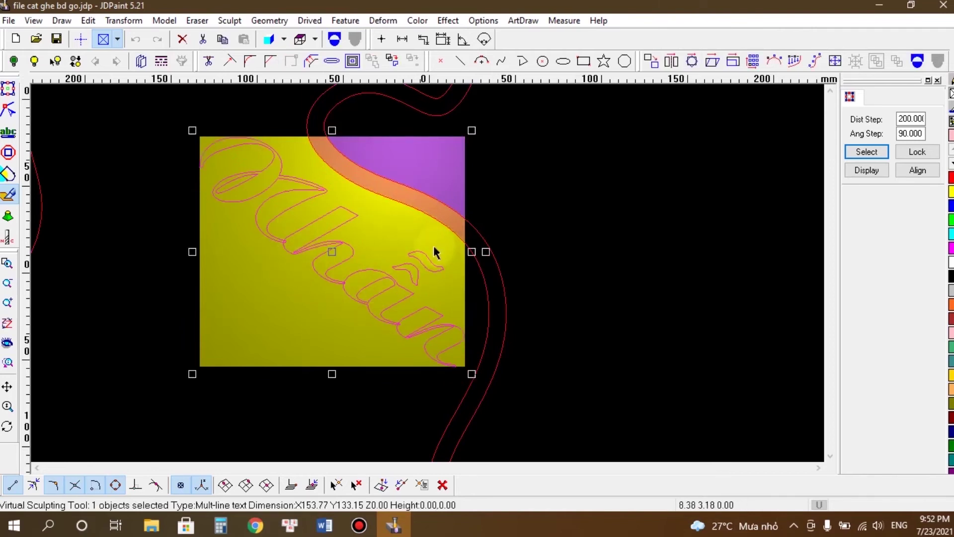
left_click(581, 264)
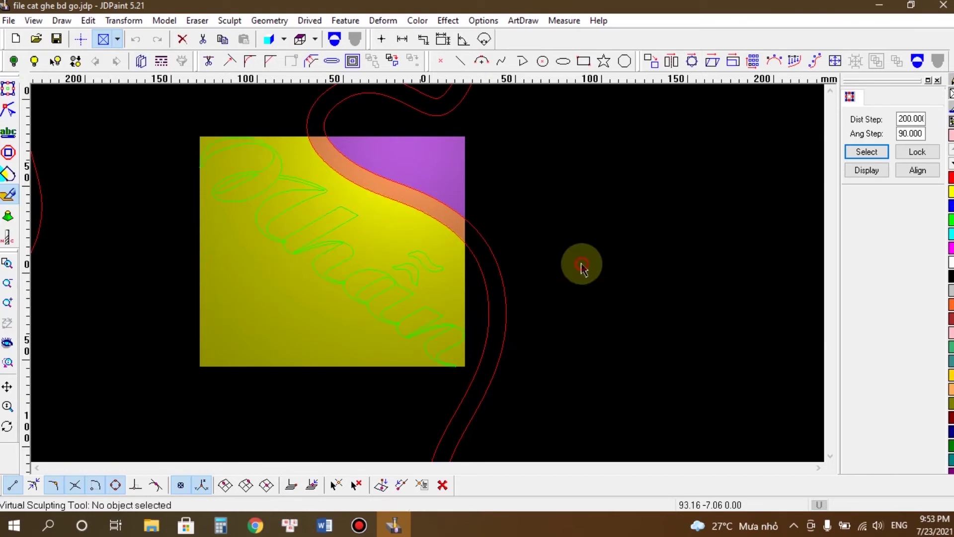
left_click_drag(468, 375, 179, 132)
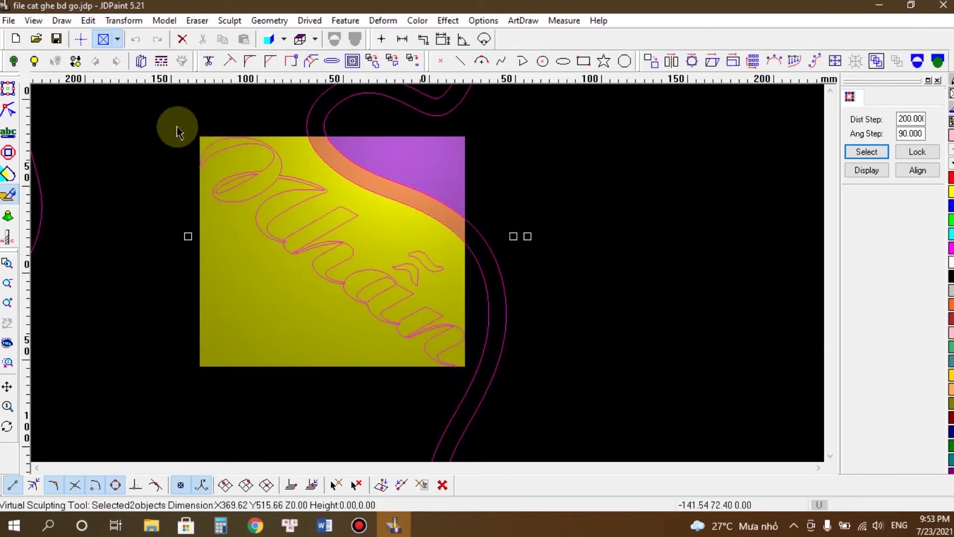
left_click_drag(332, 297, 273, 226)
left_click_drag(194, 137, 204, 142)
left_click_drag(336, 257, 332, 248)
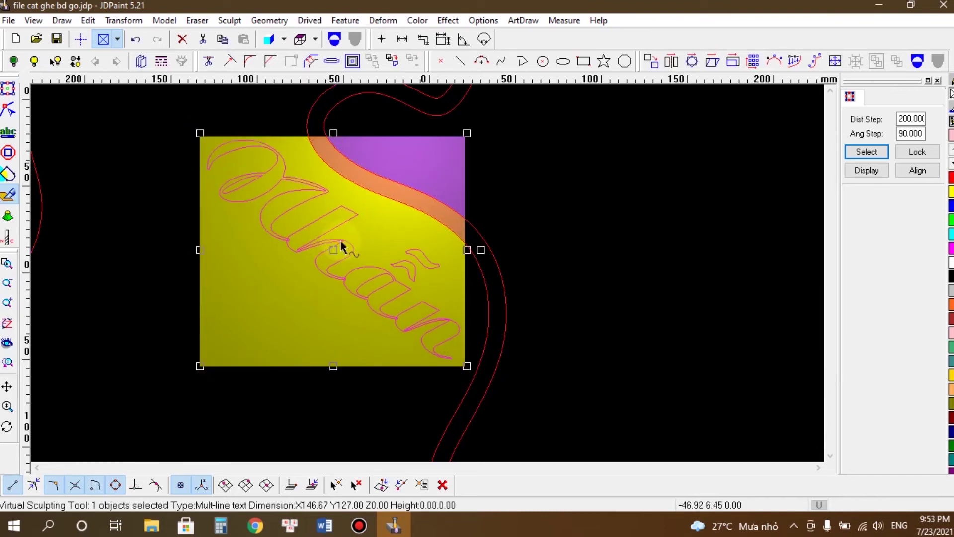
Step: Clear the purple and orange coloring from the relief mesh and reselect the "Nhẫn" text
scroll(339, 248, "up", 2)
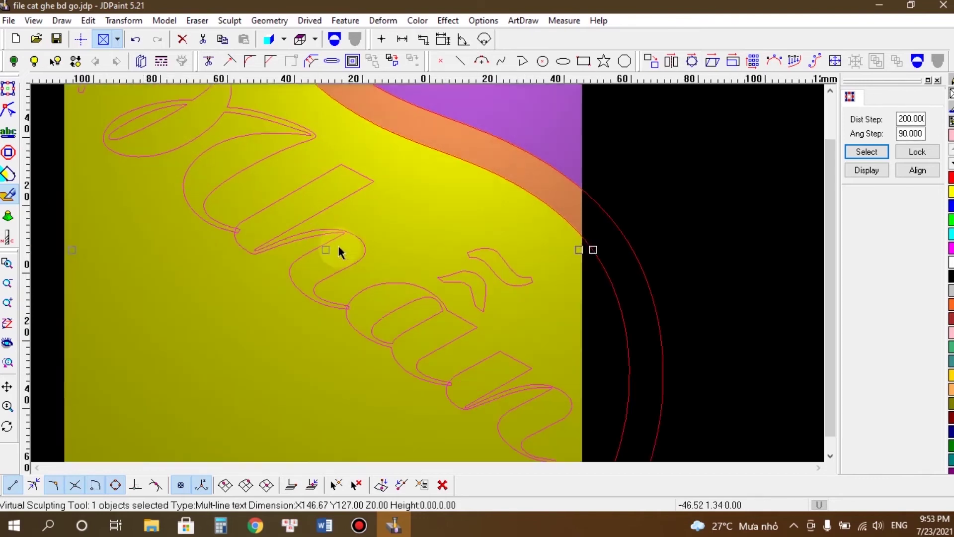
scroll(338, 246, "down", 1)
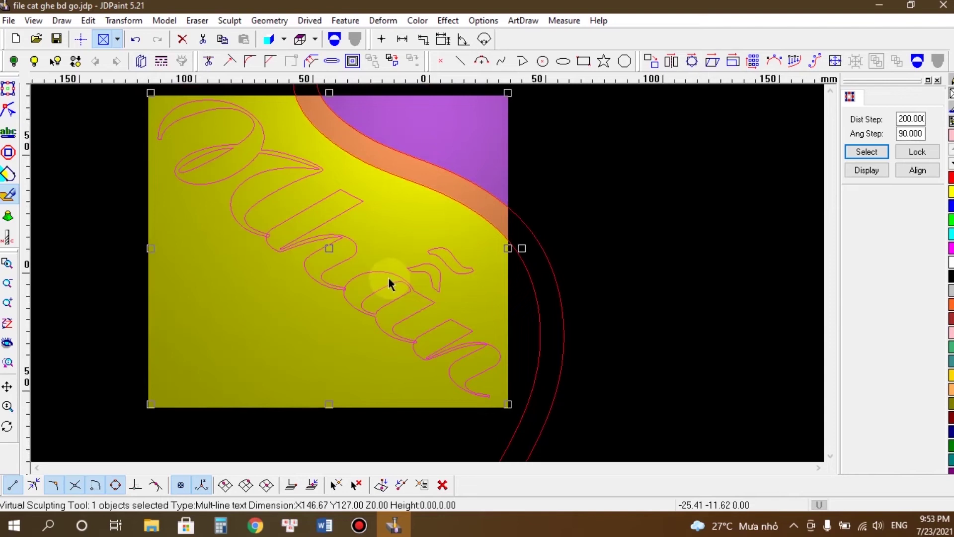
left_click(389, 277)
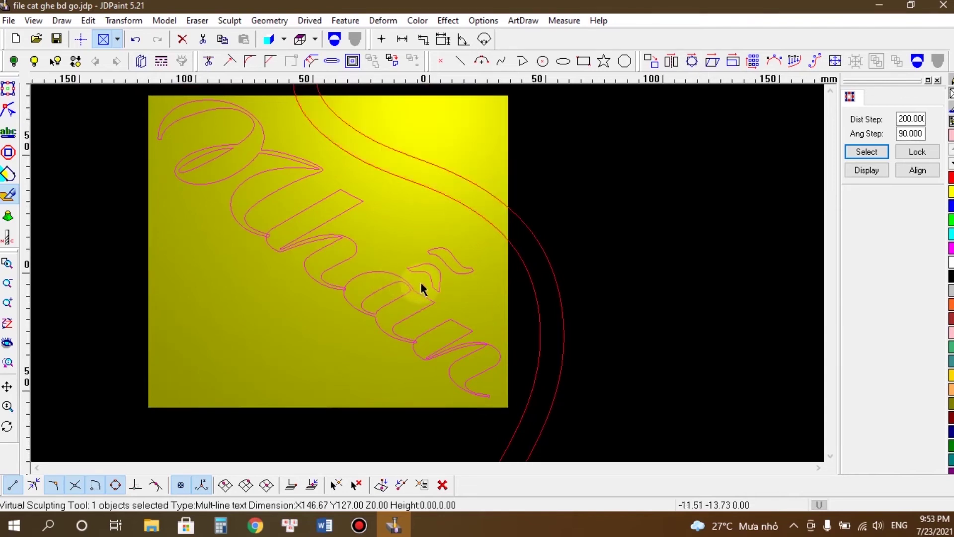
left_click(403, 291)
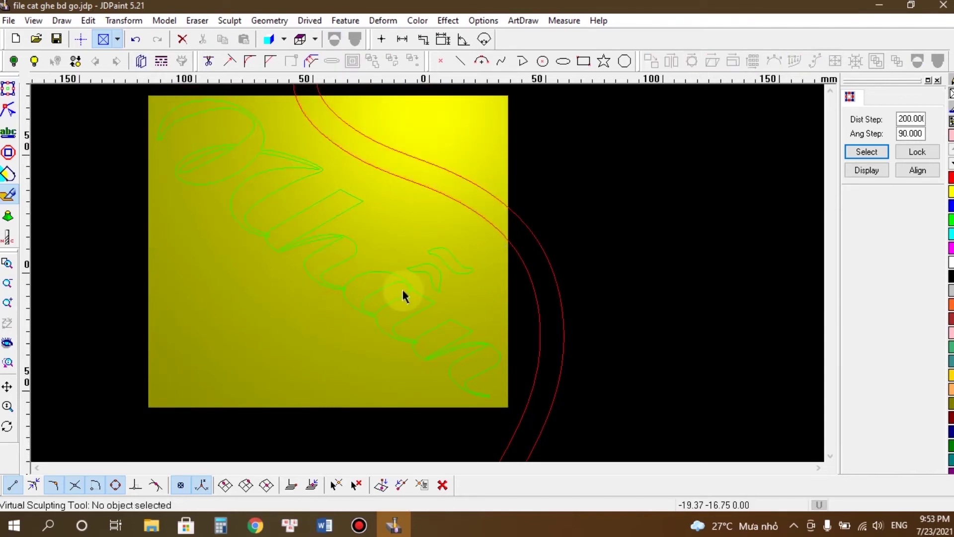
left_click(404, 283)
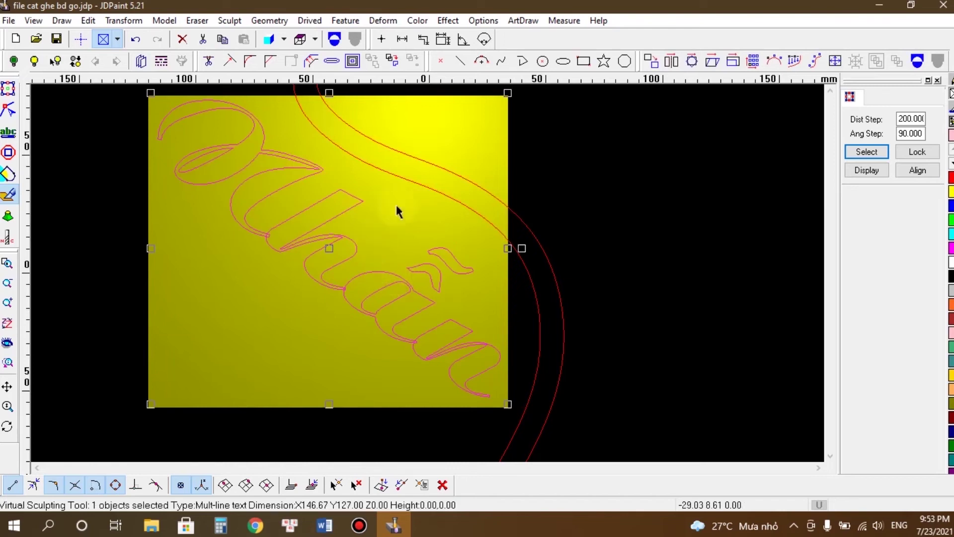
left_click(418, 21)
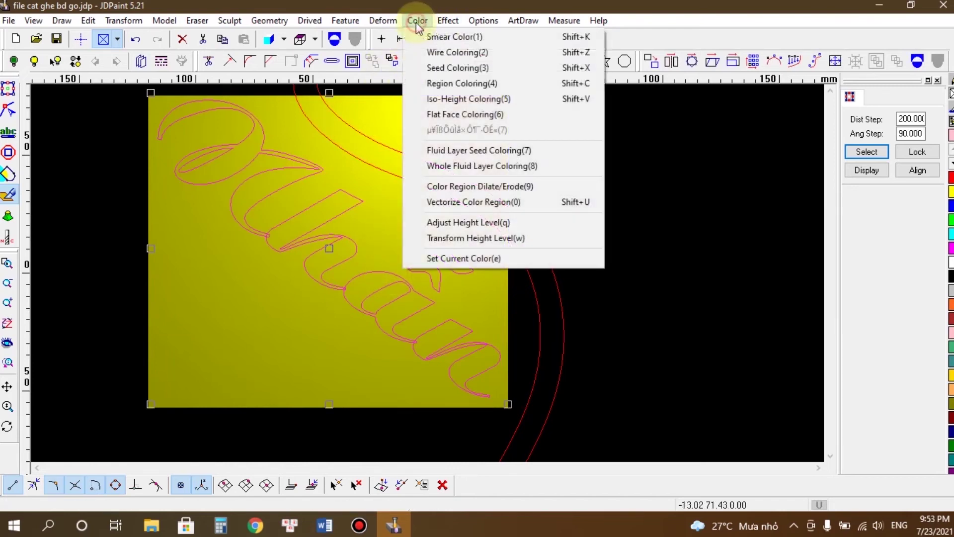
left_click(457, 317)
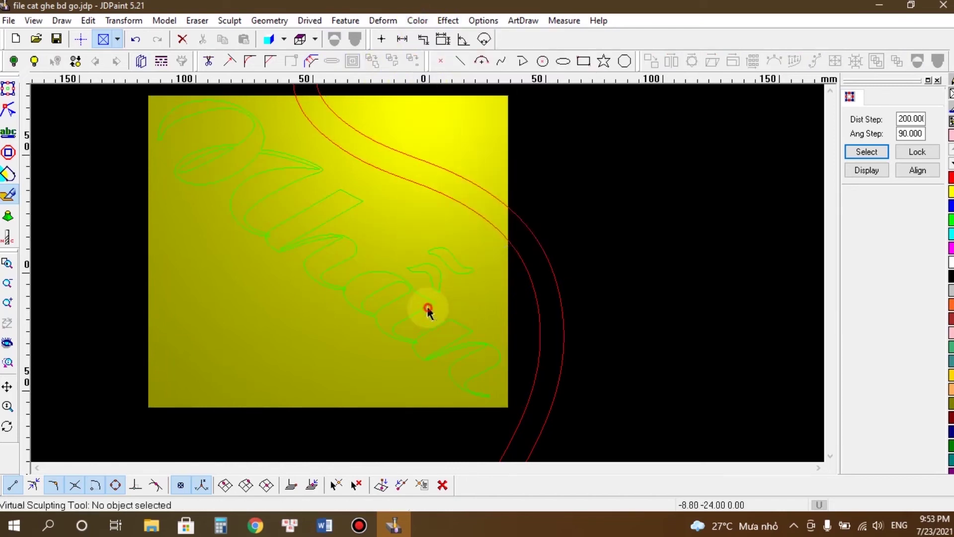
Step: Examine the overlapping outlines where the text's first two letters join
left_click(276, 204)
scroll(224, 112, "up", 2)
scroll(290, 295, "up", 3)
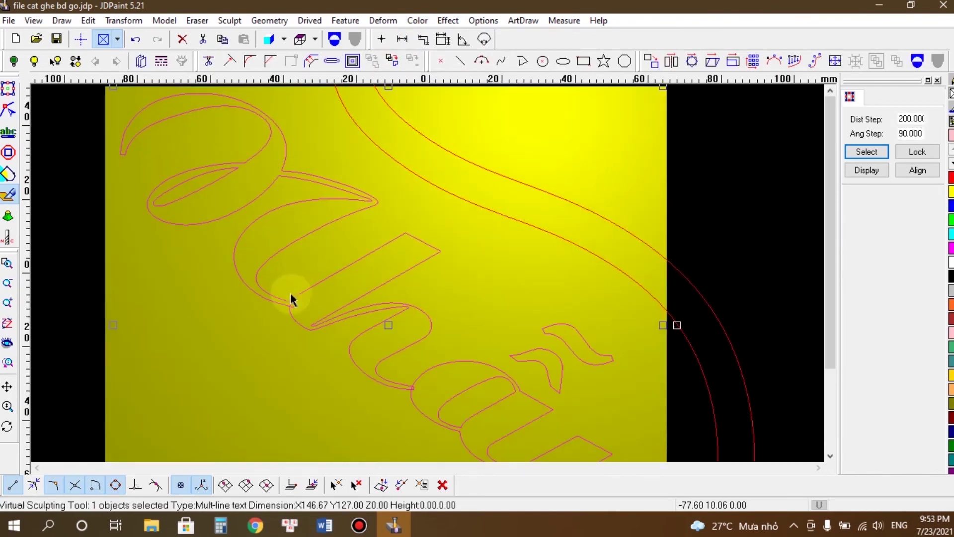
left_click(531, 296)
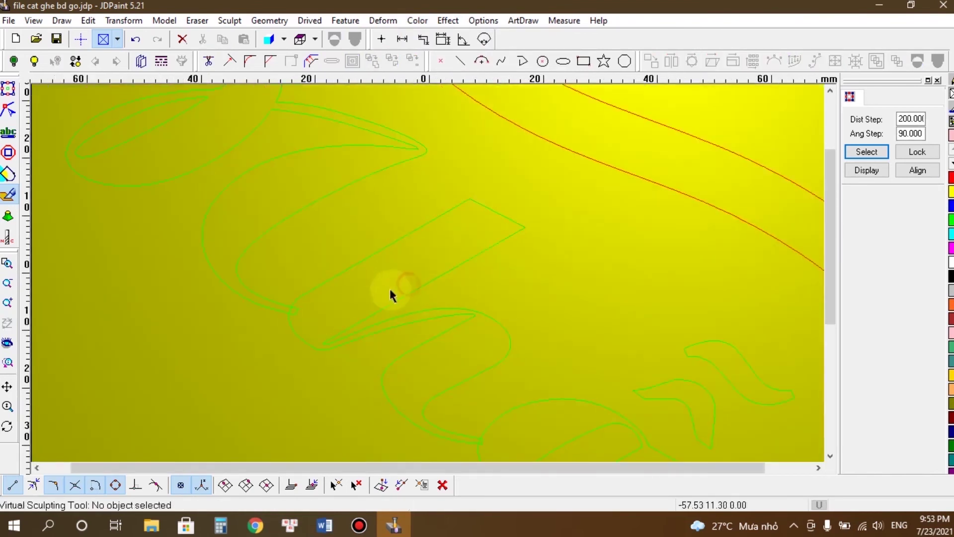
left_click(275, 279)
scroll(278, 286, "down", 1)
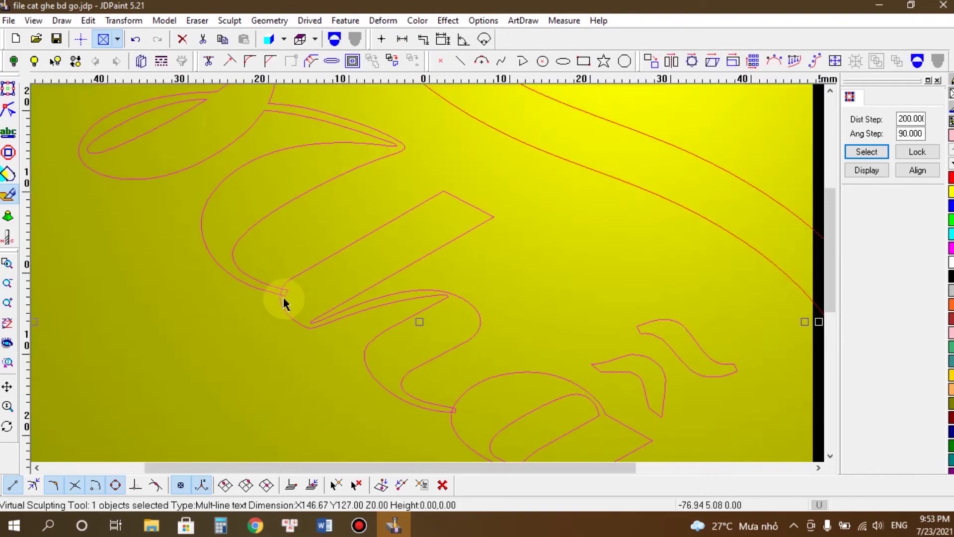
scroll(284, 299, "up", 4)
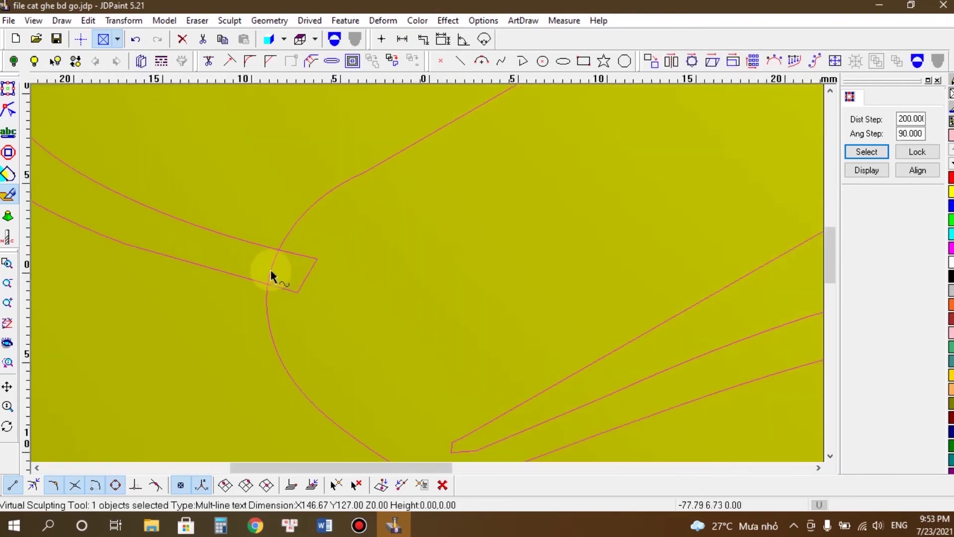
scroll(272, 268, "down", 8)
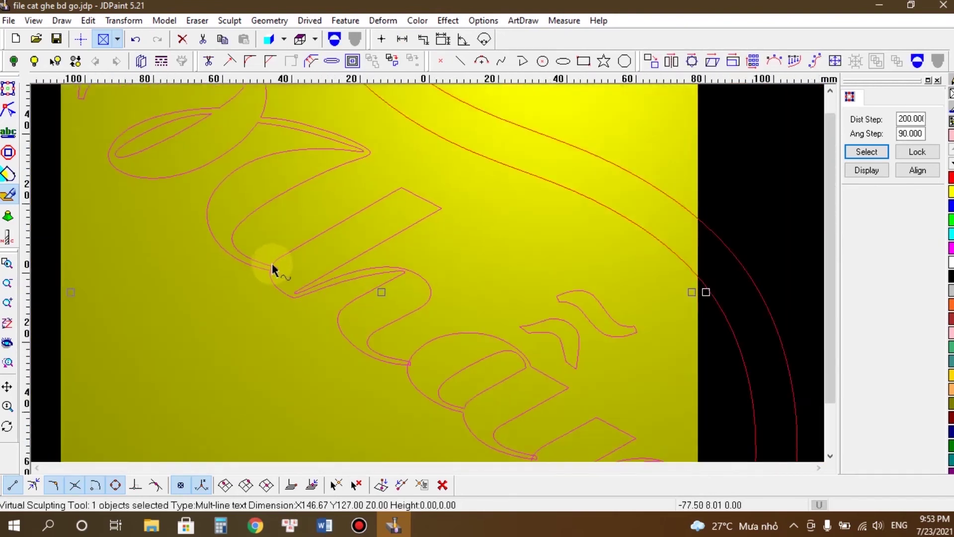
scroll(272, 266, "down", 2)
scroll(273, 268, "up", 8)
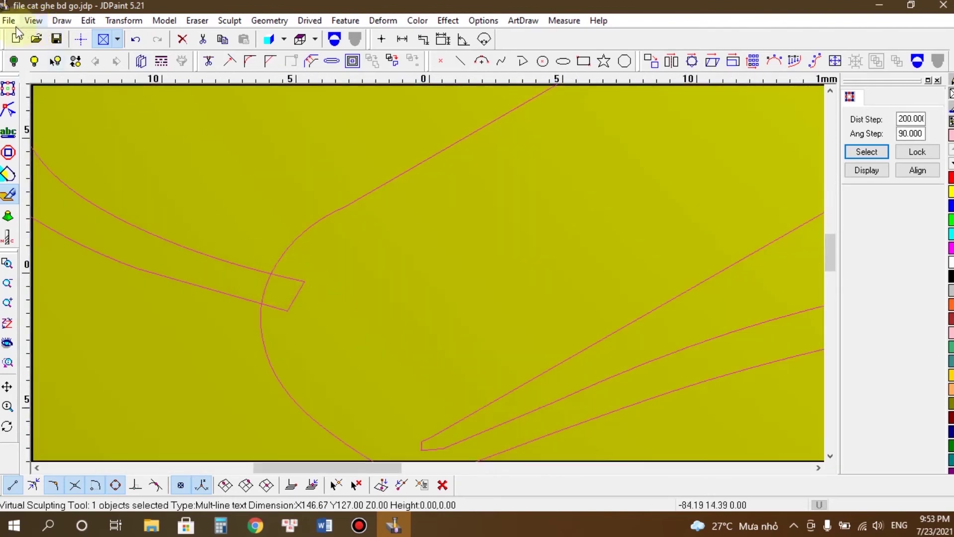
Step: Try to trim the overlapping outline at the joint of the first two letters with Curve trim
left_click(87, 21)
left_click(112, 174)
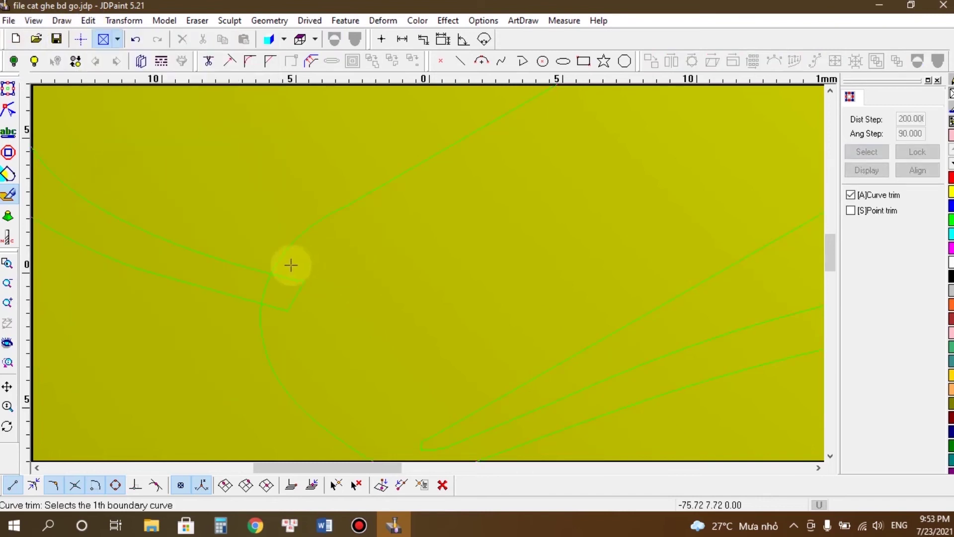
left_click(294, 292)
right_click(295, 293)
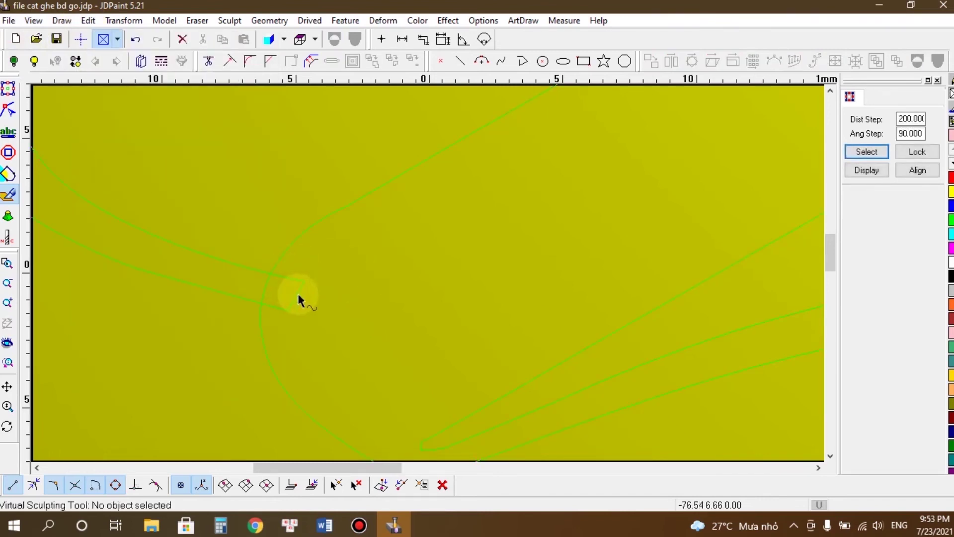
left_click(306, 280)
left_click(88, 21)
left_click(135, 167)
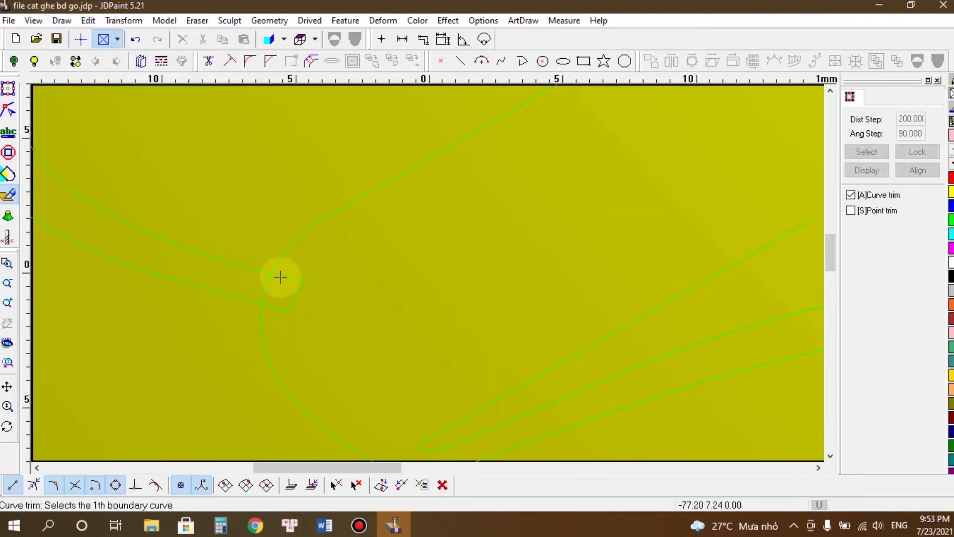
right_click(330, 281)
scroll(269, 285, "up", 2)
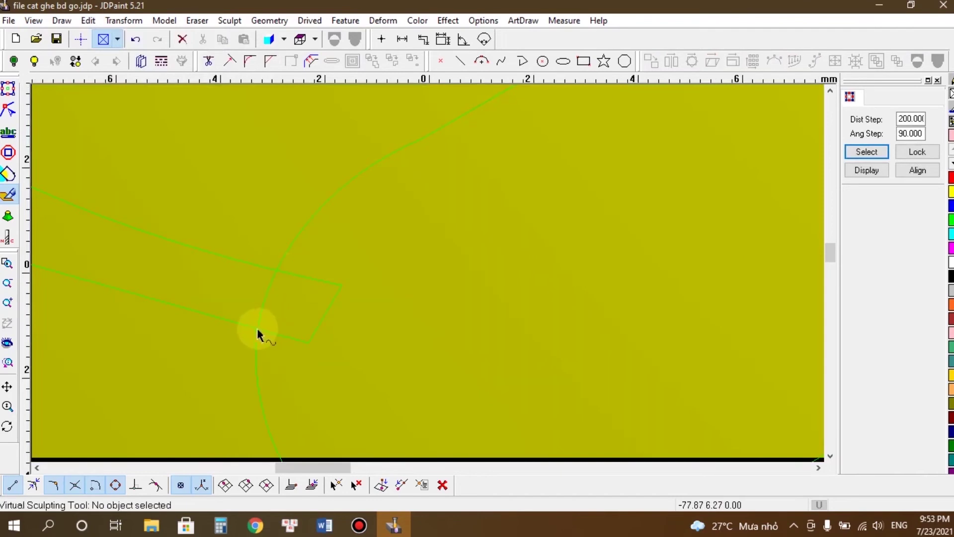
left_click(88, 20)
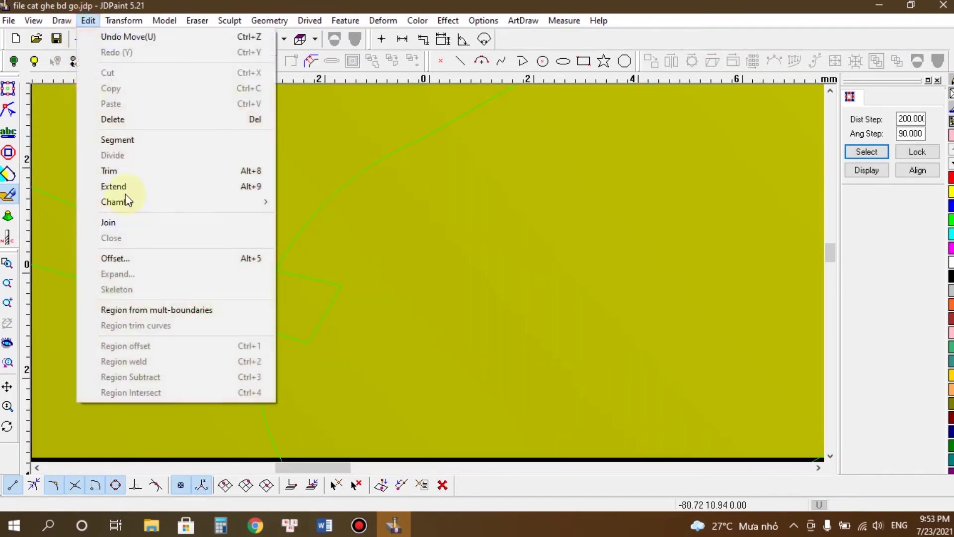
left_click(338, 244)
Step: Try to divide the "Nhẫn" text outline at the joint of the first two letters
left_click(296, 228)
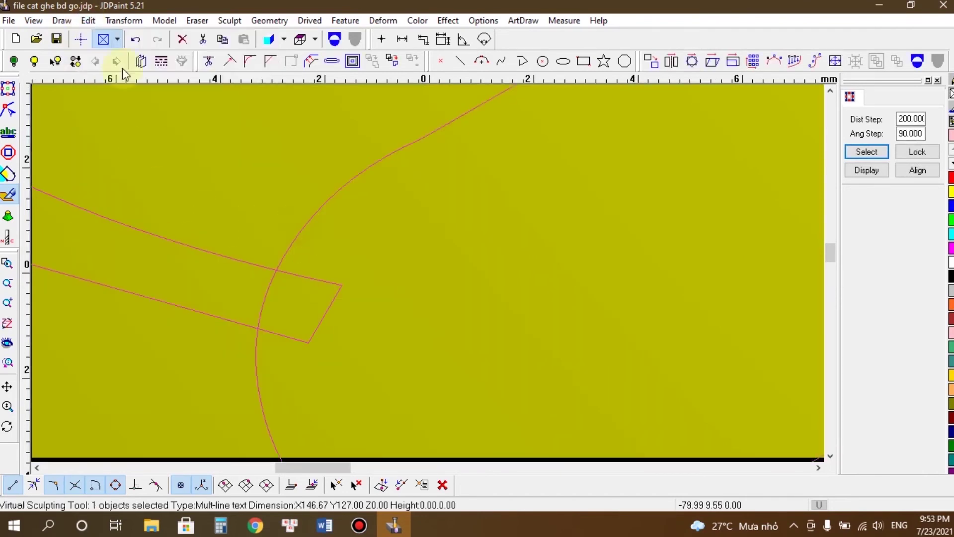
left_click(88, 21)
left_click(120, 157)
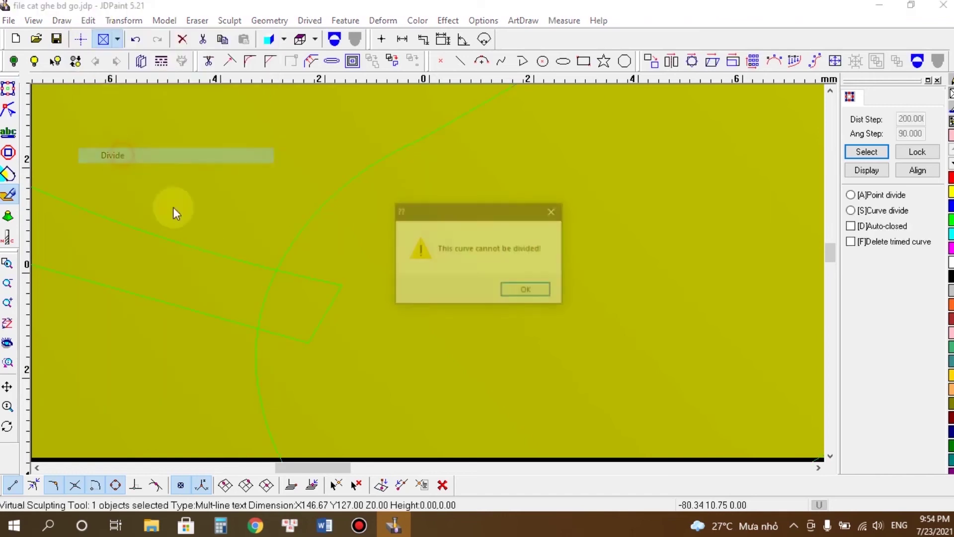
left_click(532, 293)
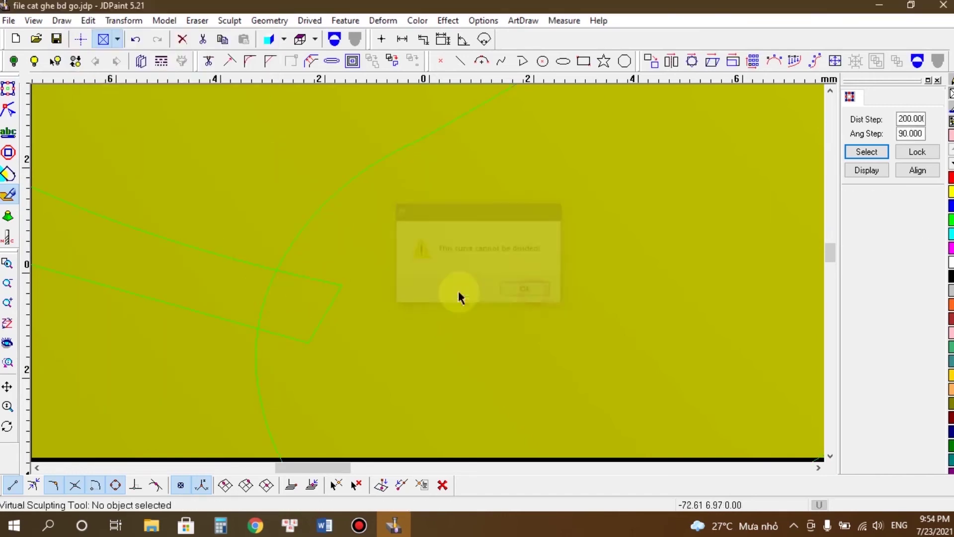
left_click(314, 279)
right_click(370, 268)
left_click(309, 244)
scroll(309, 244, "down", 3)
scroll(309, 244, "down", 5)
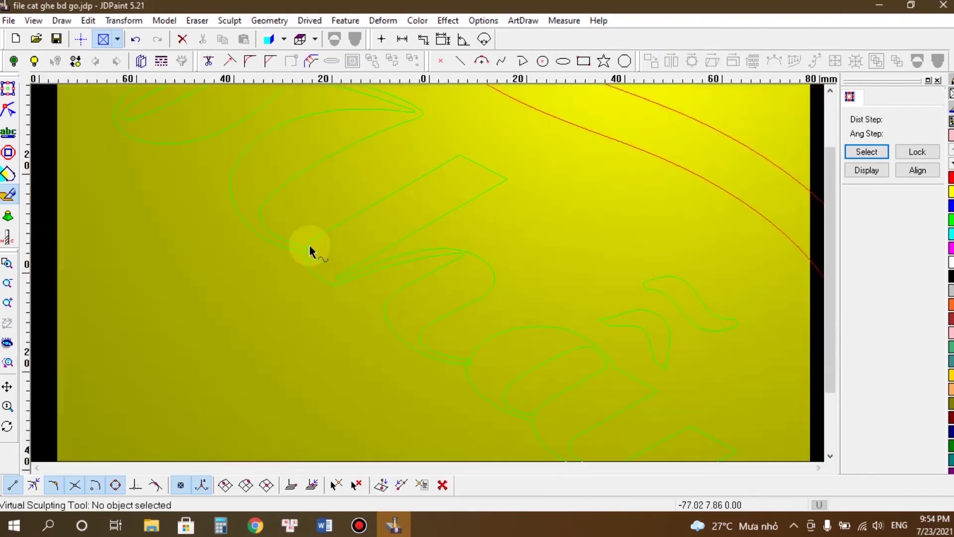
Step: Convert the "Nhẫn" text object into a combination of curves and select it
left_click(350, 215)
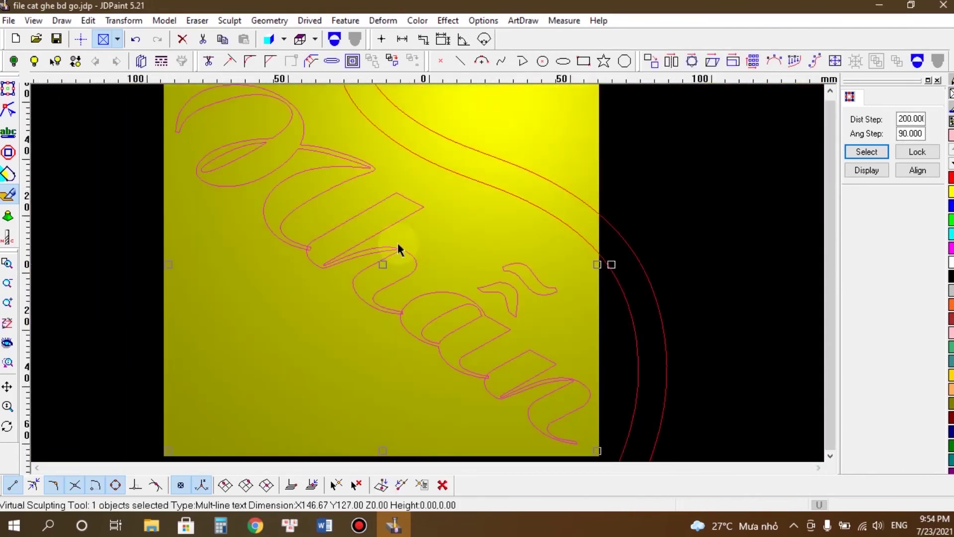
left_click(918, 63)
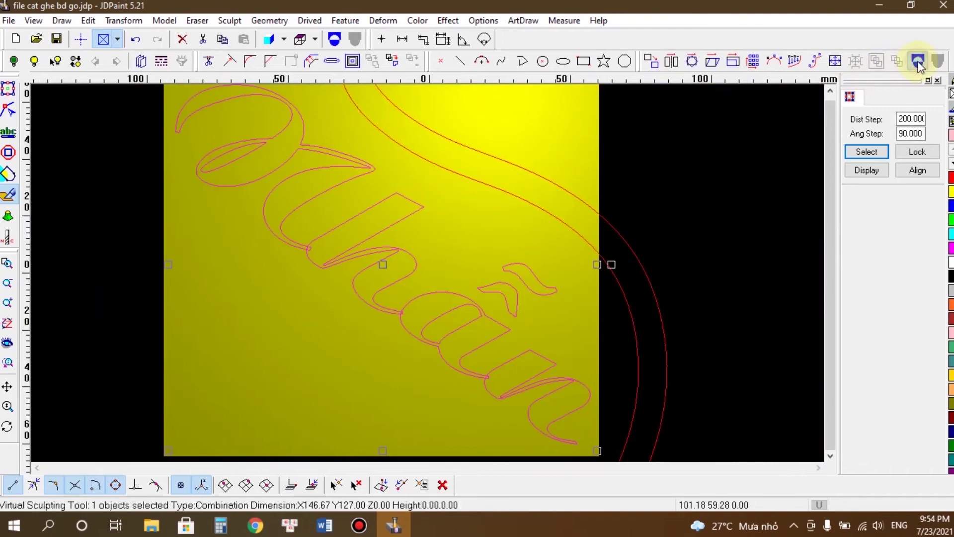
left_click(688, 196)
left_click(471, 302)
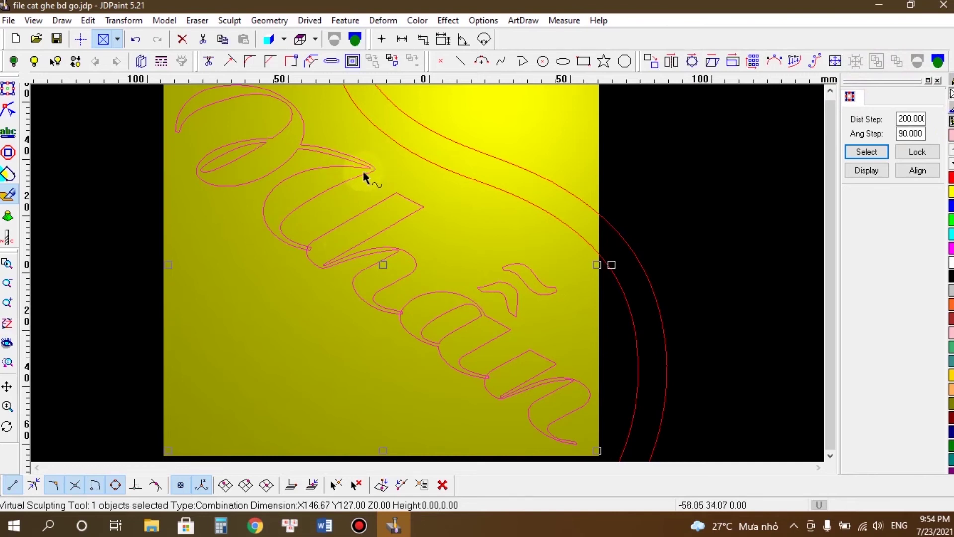
left_click(88, 20)
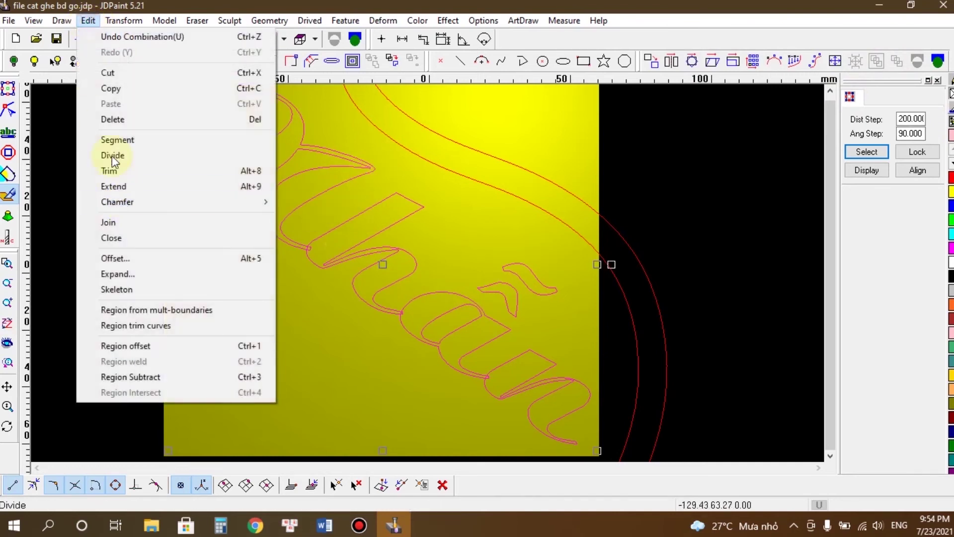
left_click(119, 156)
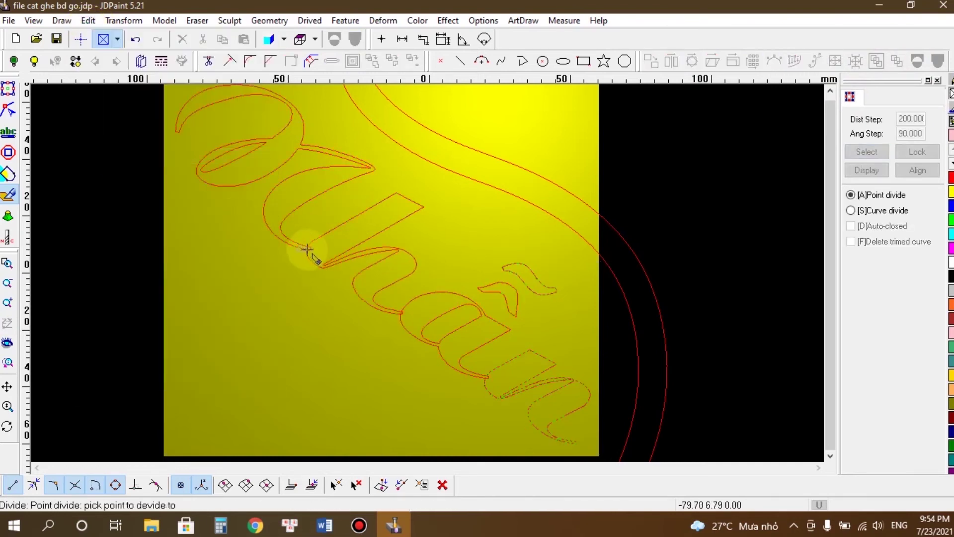
scroll(314, 247, "up", 5)
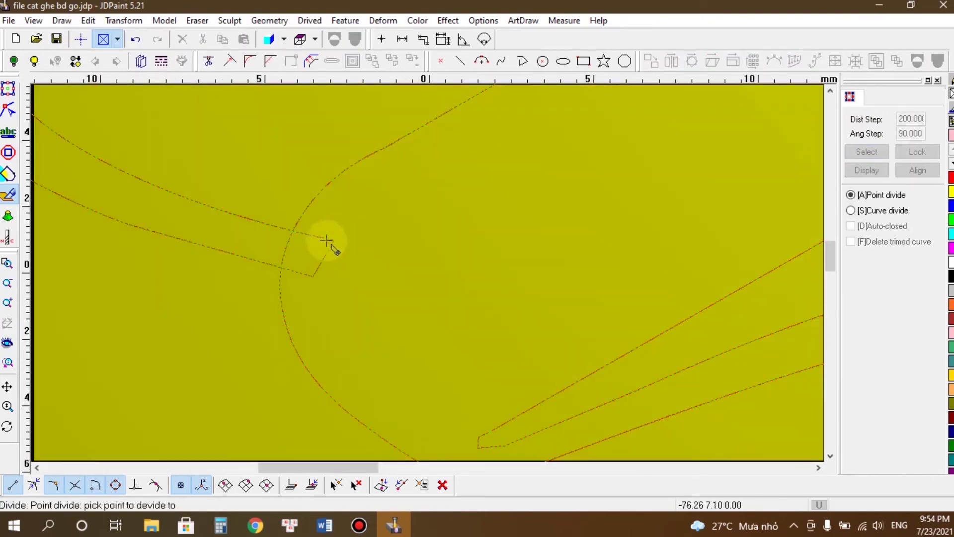
scroll(288, 242, "down", 4)
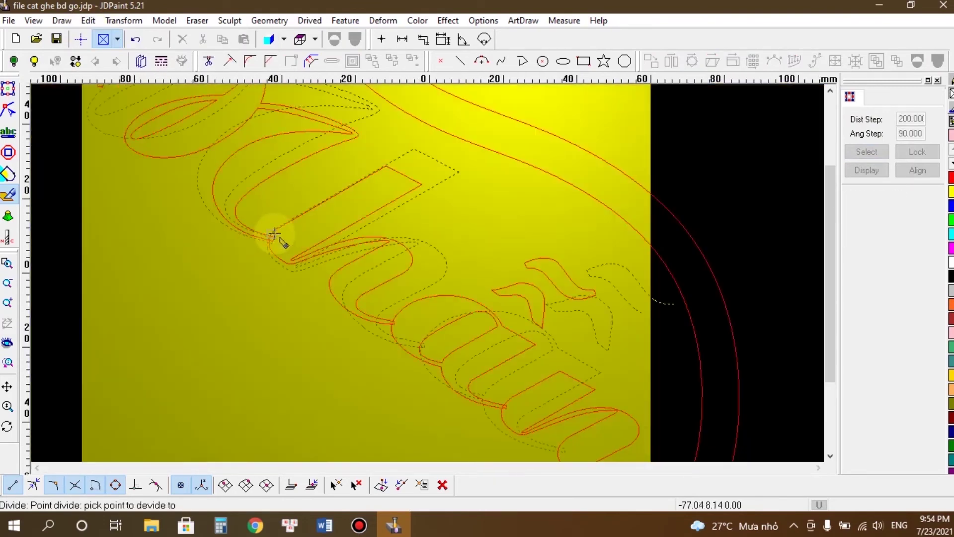
key("Escape")
scroll(262, 237, "down", 6)
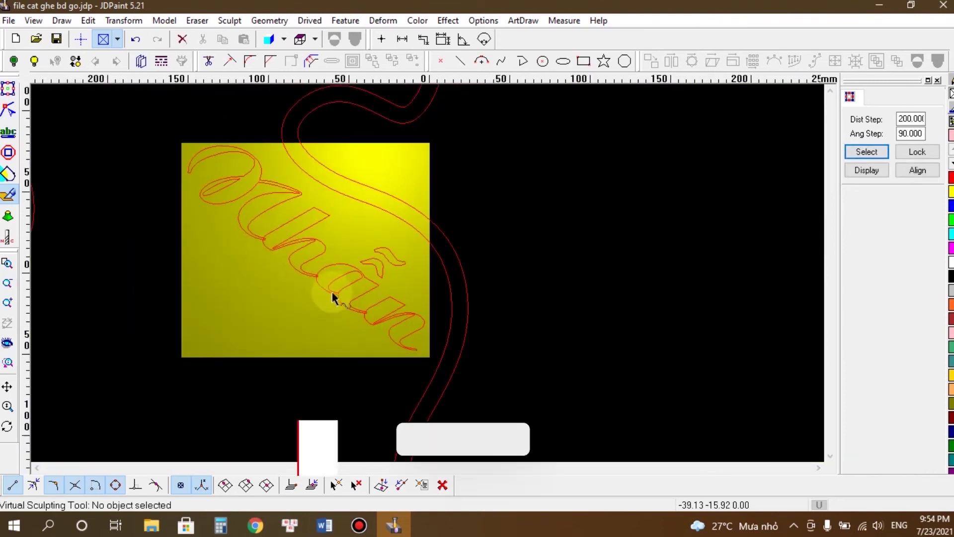
Step: Fill the closed regions of the combined "Nhẫn" text outline with separate colours
left_click(232, 238)
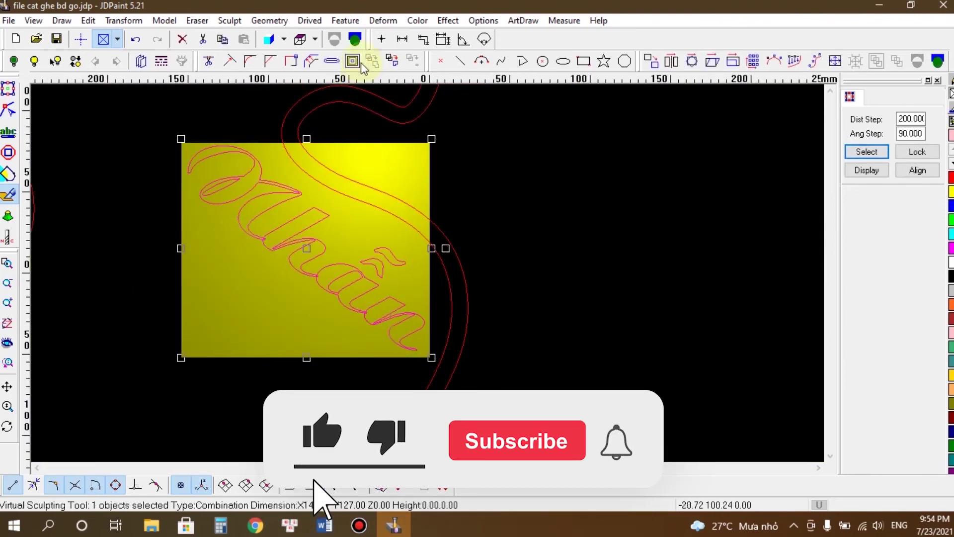
right_click(360, 191)
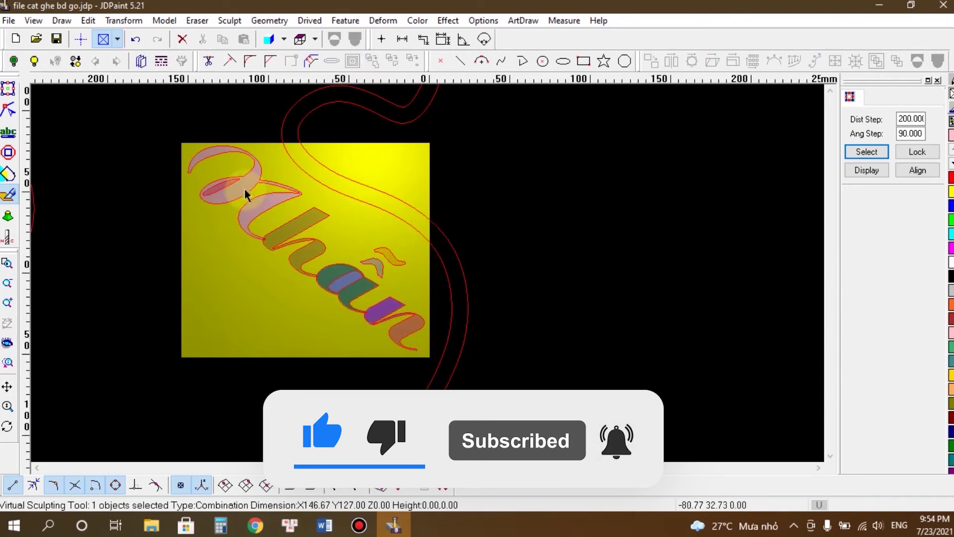
left_click(230, 146)
scroll(230, 145, "down", 2)
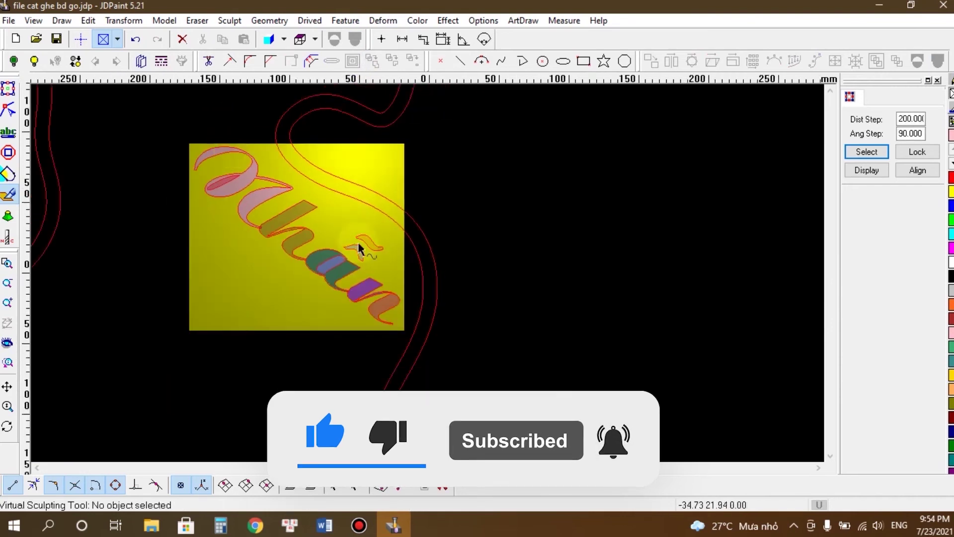
Step: Examine the colour-filled regions of the "Nhẫn" letters and the joints between them
left_click(458, 222)
left_click_drag(395, 338, 170, 149)
left_click(451, 263)
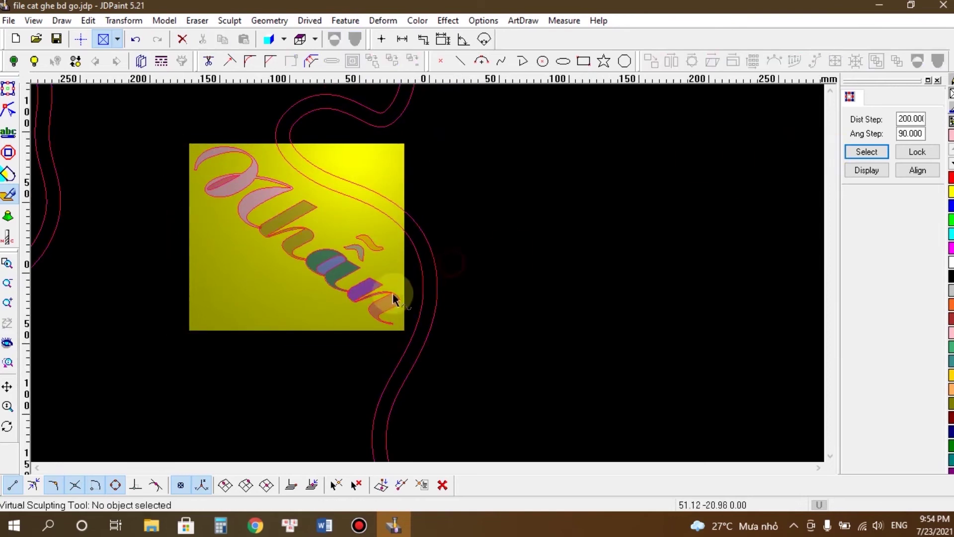
left_click(279, 234)
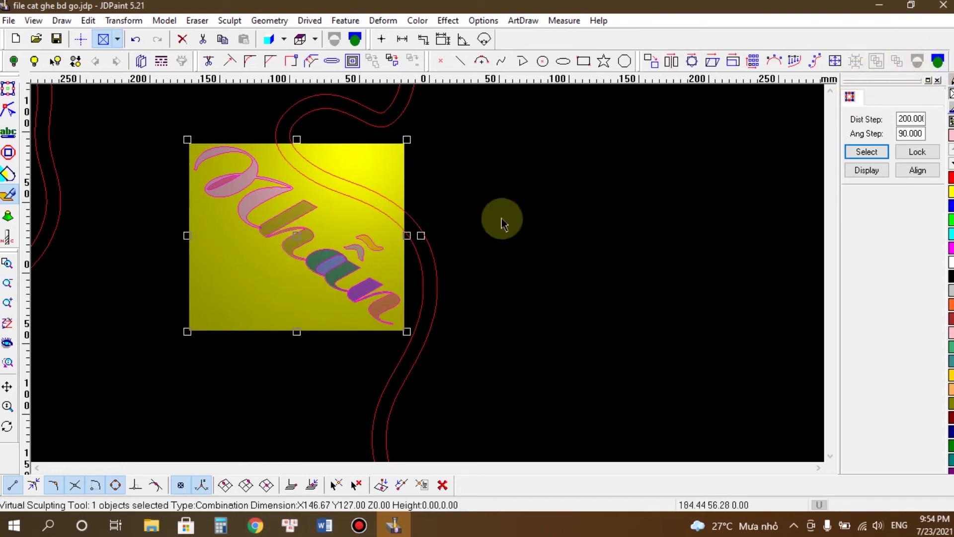
left_click(529, 193)
left_click(387, 332)
left_click_drag(326, 290, 233, 214)
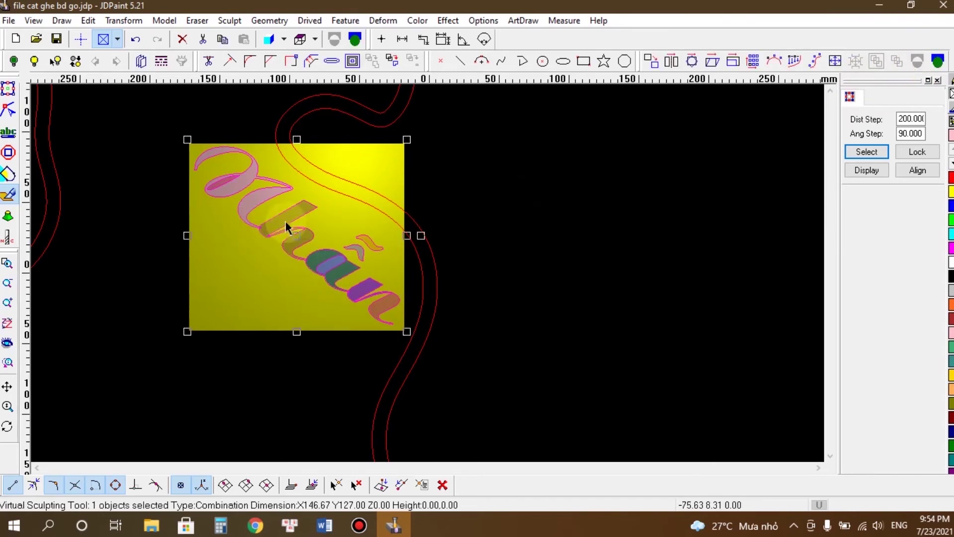
left_click(567, 174)
scroll(220, 149, "up", 2)
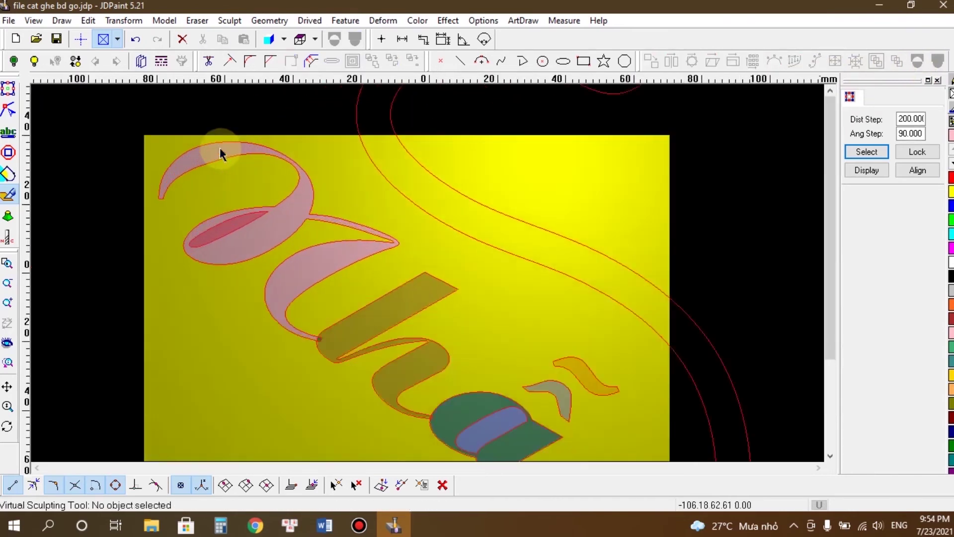
scroll(220, 152, "up", 1)
scroll(302, 219, "down", 2)
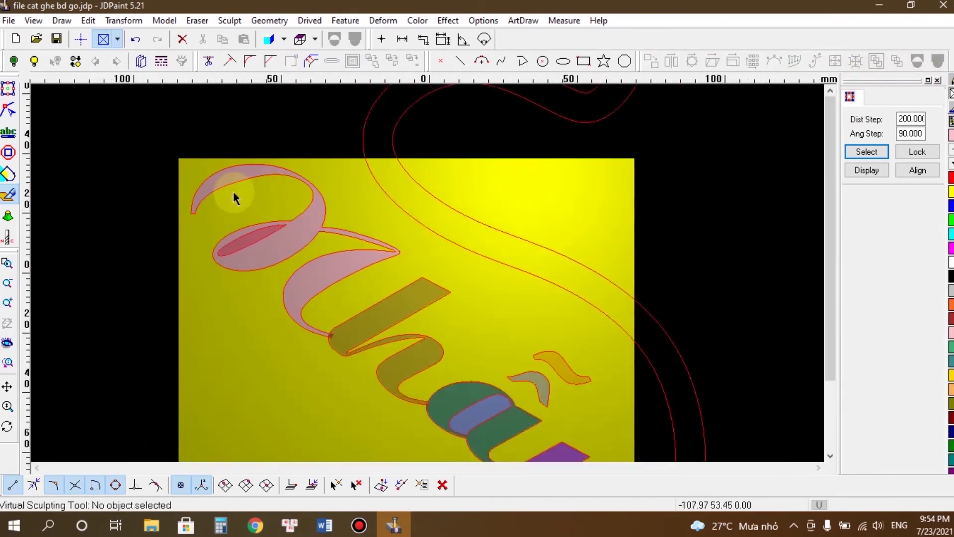
scroll(234, 195, "down", 1)
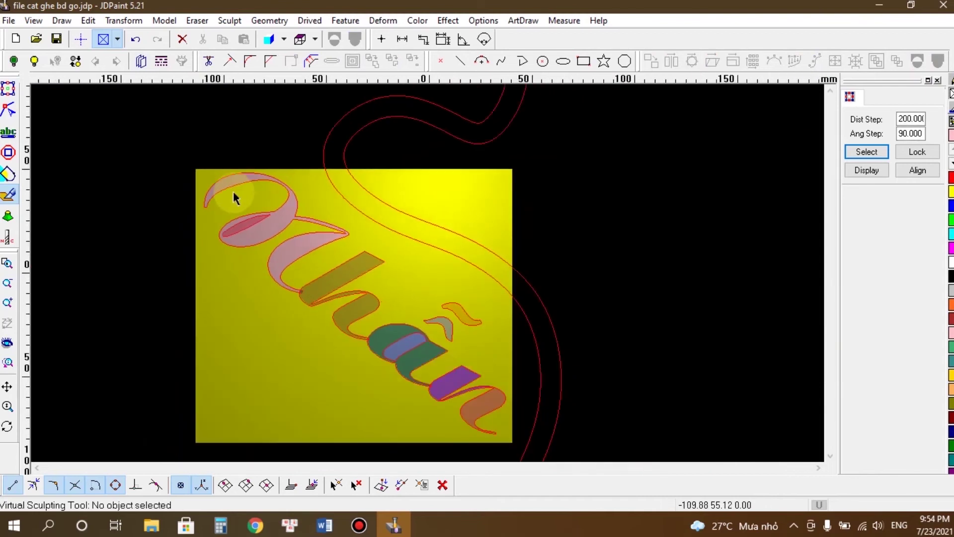
Step: Set up the Punch tool with a height of 5, the Color option for the colour mask and Gen. Smooth Side enabled
left_click(268, 219)
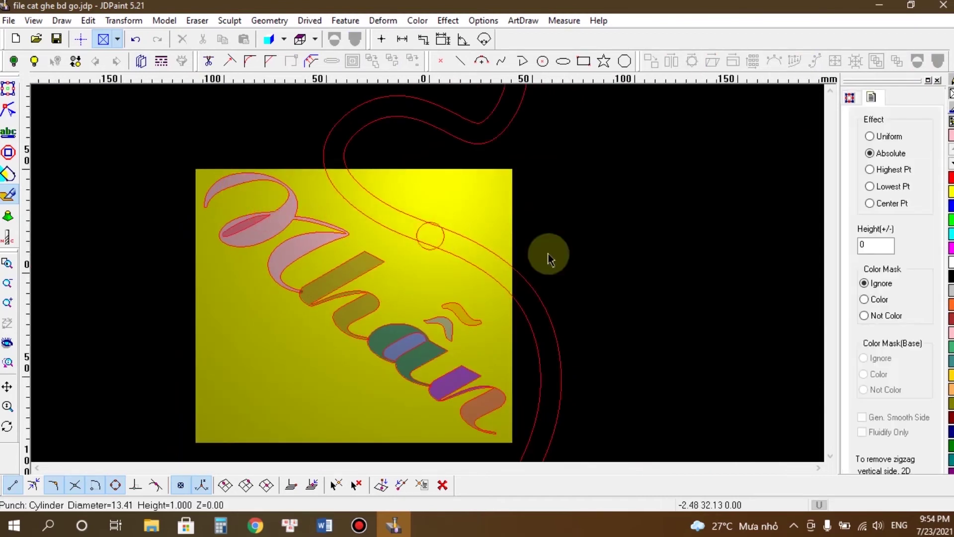
left_click(864, 299)
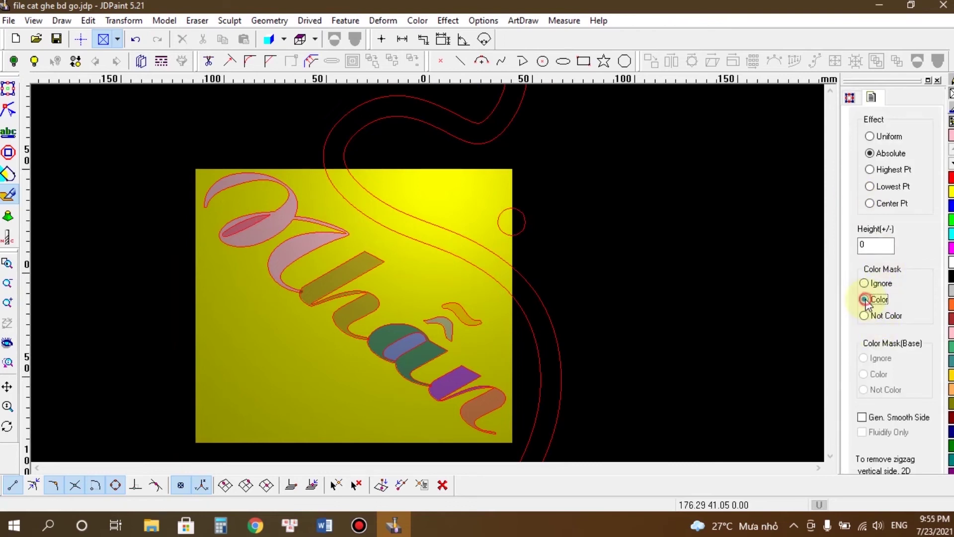
double_click(870, 243)
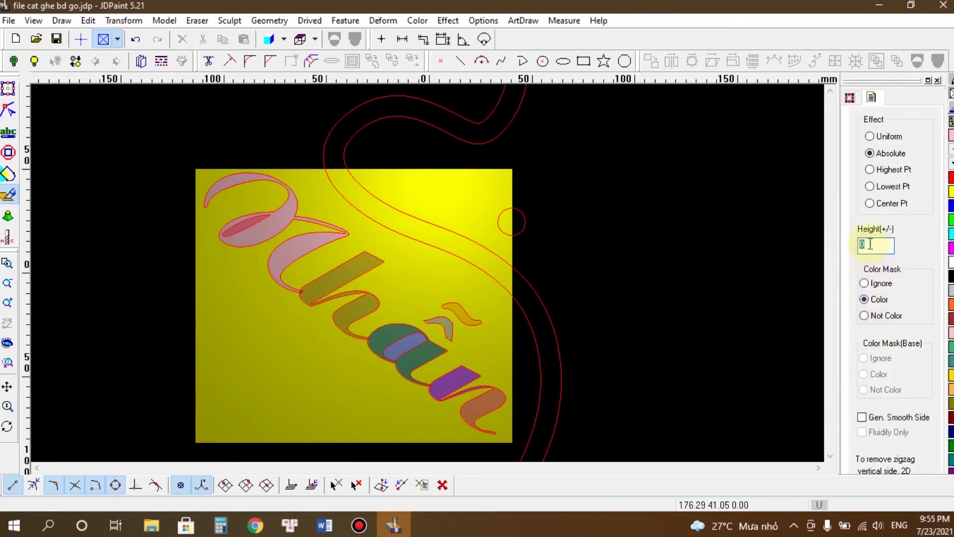
type("5")
left_click(862, 417)
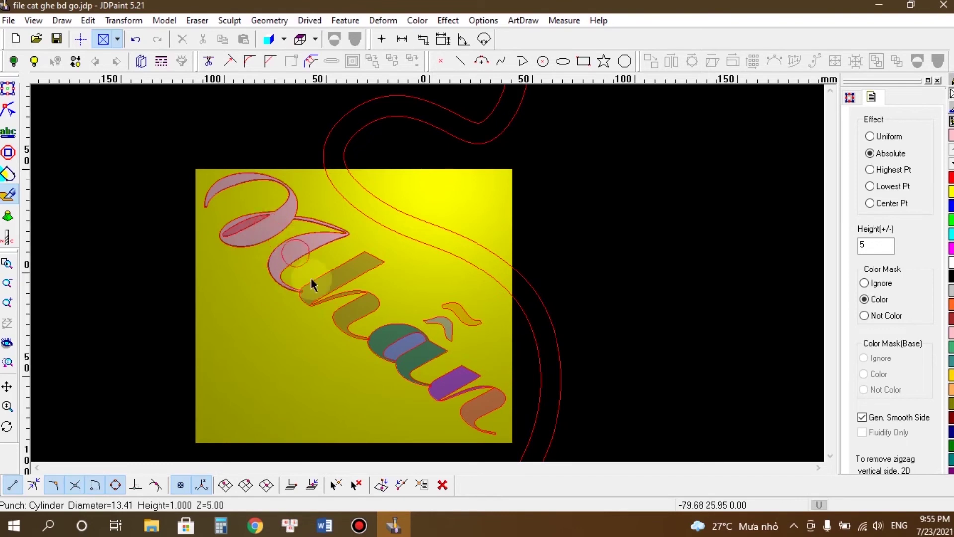
Step: Punch the coloured regions of the letters in "Nhẫn", through to the final n
scroll(348, 294, "up", 2)
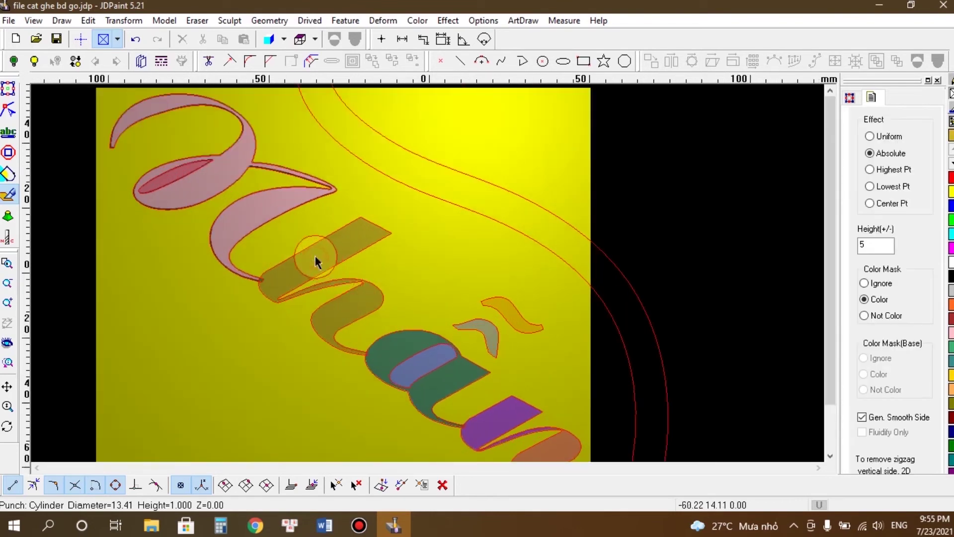
scroll(272, 225, "down", 1)
scroll(272, 225, "down", 2)
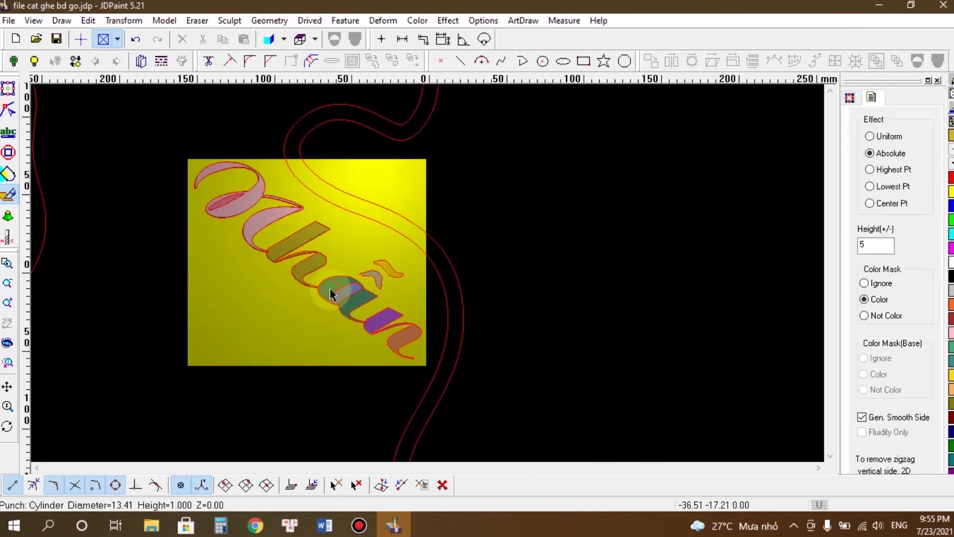
scroll(328, 283, "up", 2)
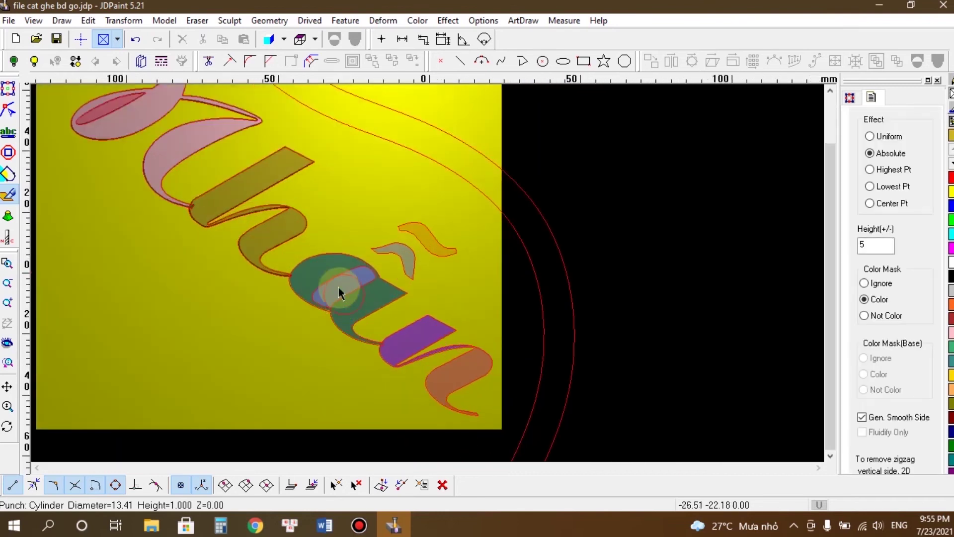
left_click(318, 270)
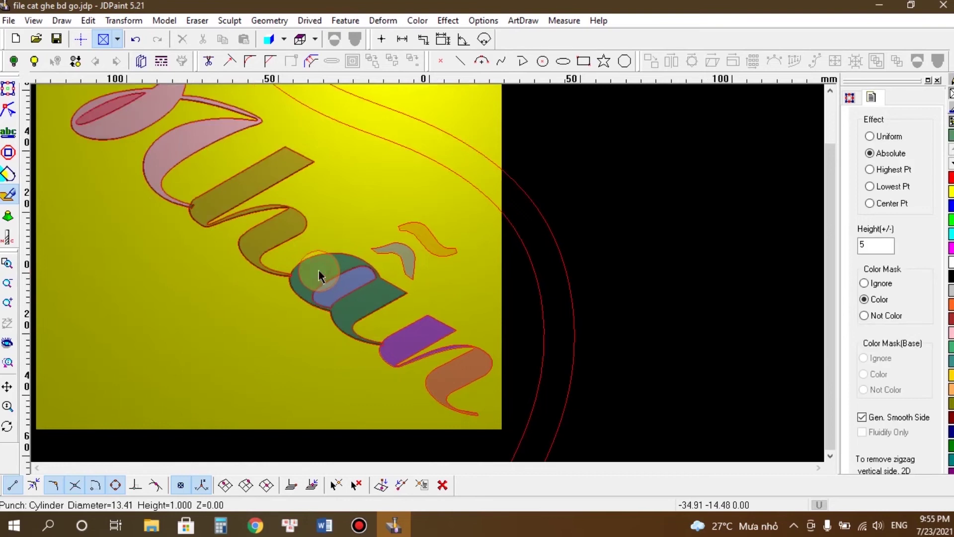
left_click(419, 334)
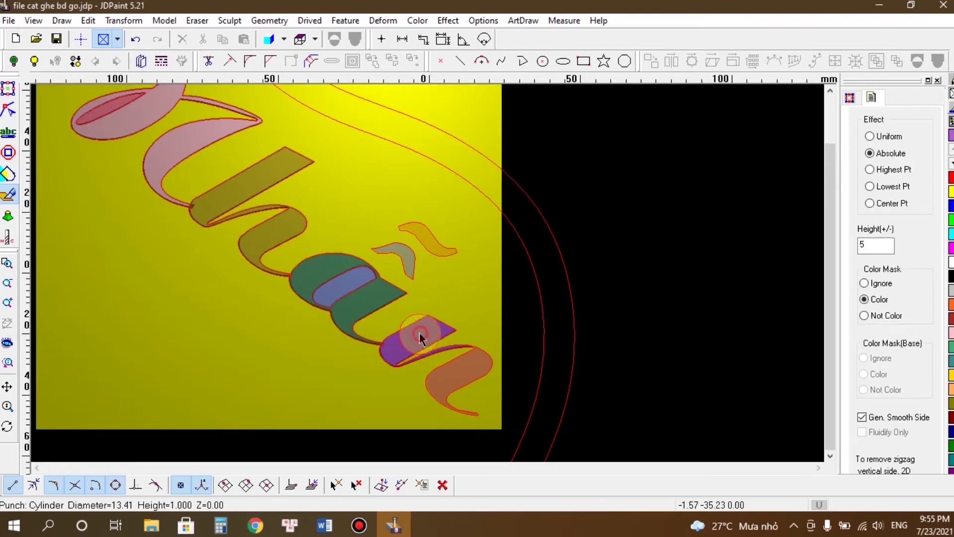
left_click(471, 373)
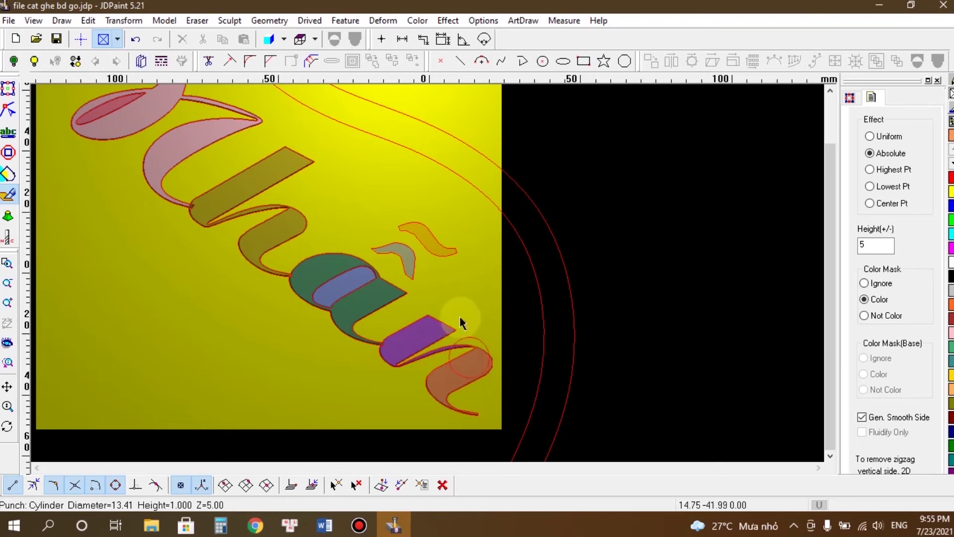
Step: Punch both accent marks above the â and finish the Punch command
left_click(403, 255)
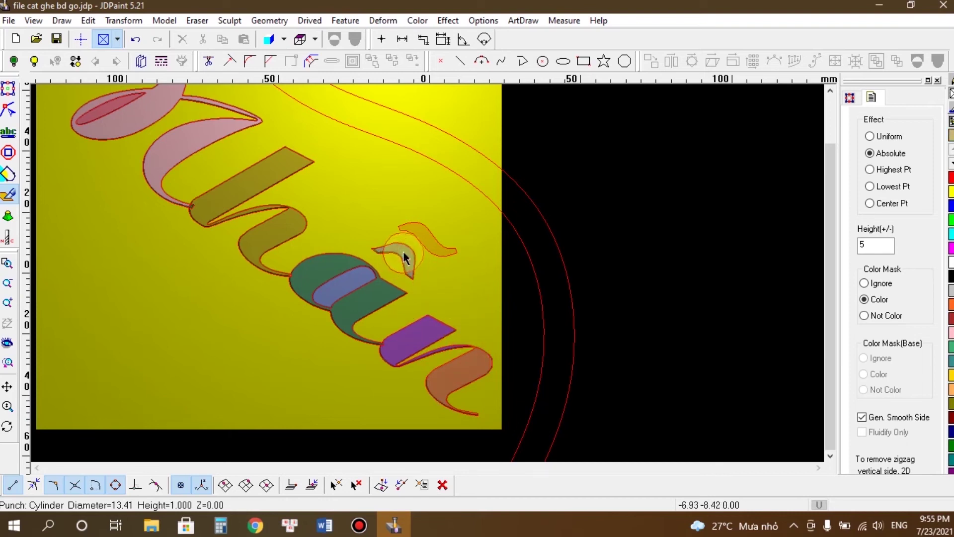
left_click(430, 242)
right_click(486, 271)
right_click(636, 238)
left_click(611, 219)
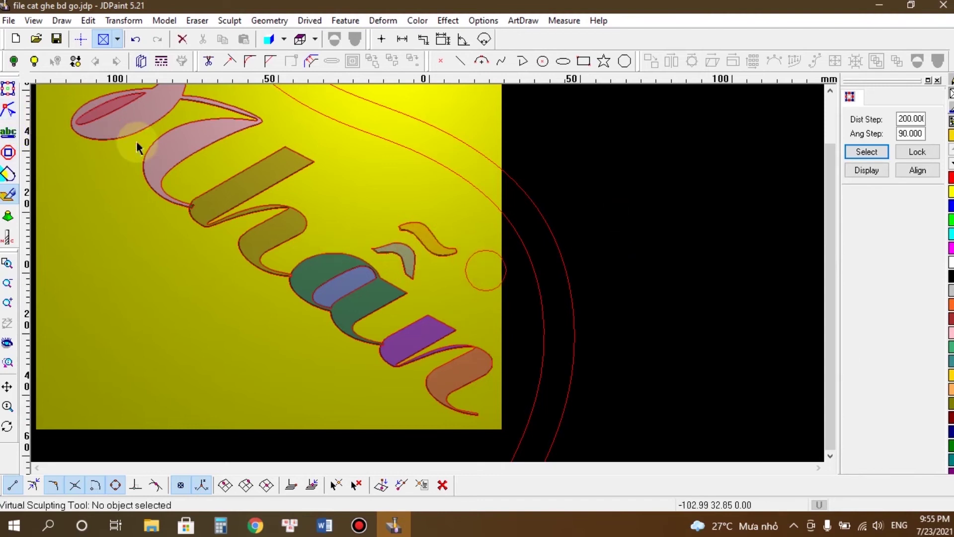
Step: Leave virtual sculpting for selection mode, show the whole chair panel and save the file
left_click(8, 90)
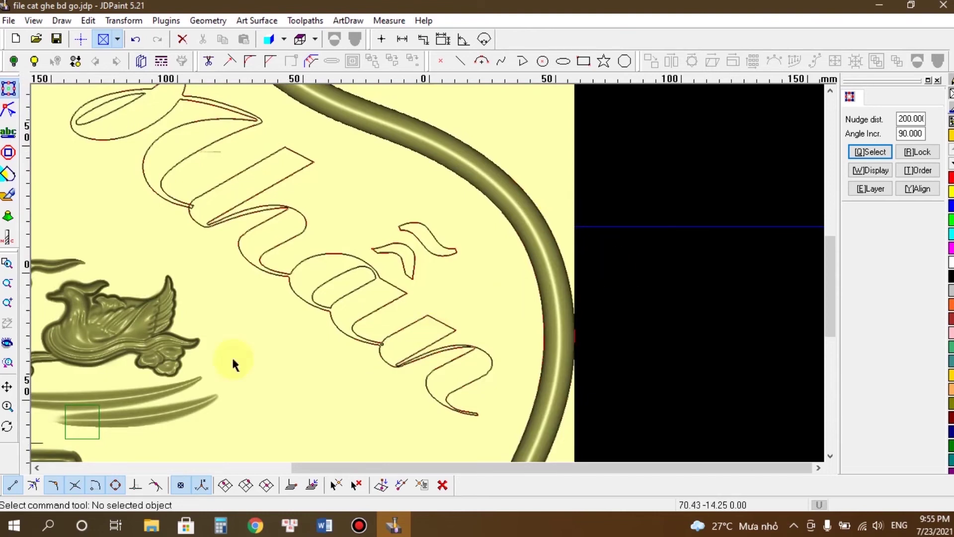
left_click(8, 345)
left_click(9, 345)
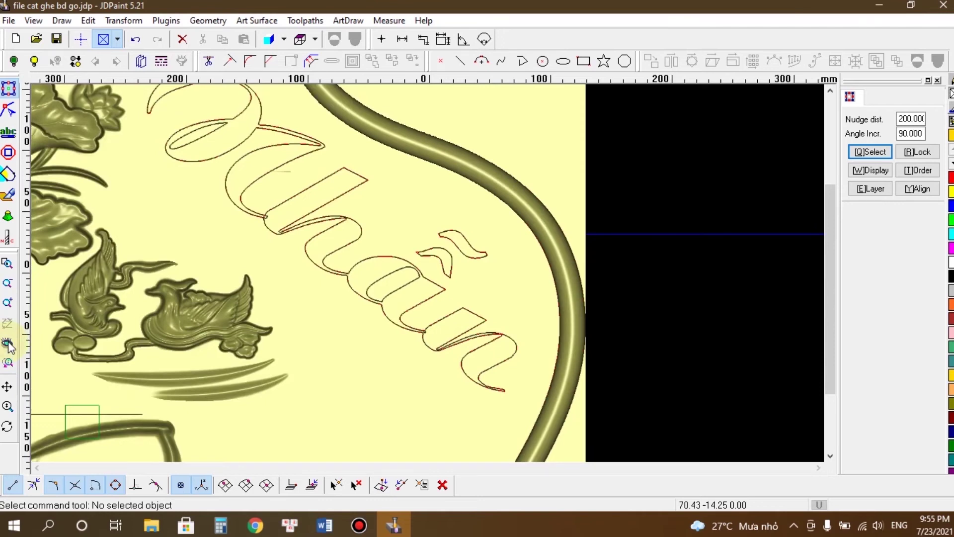
left_click(9, 345)
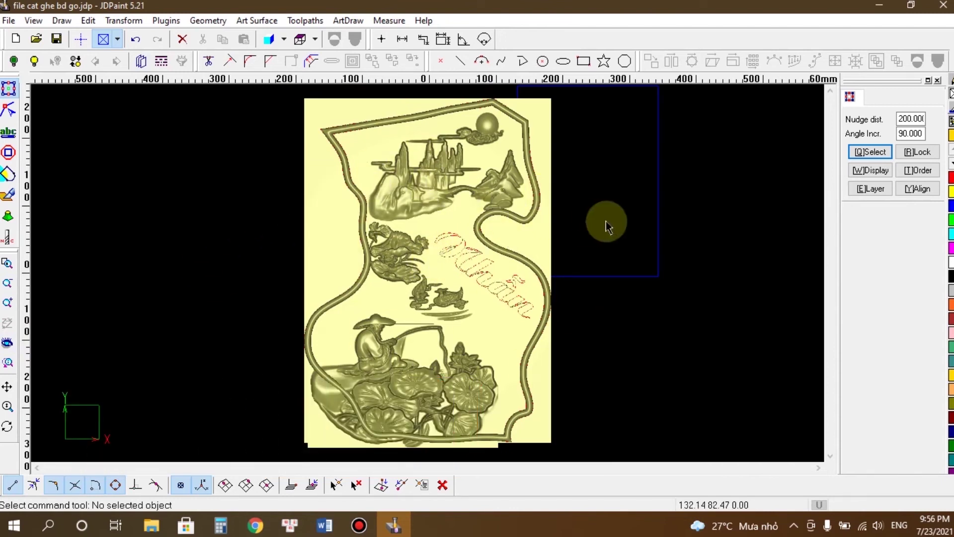
left_click(58, 44)
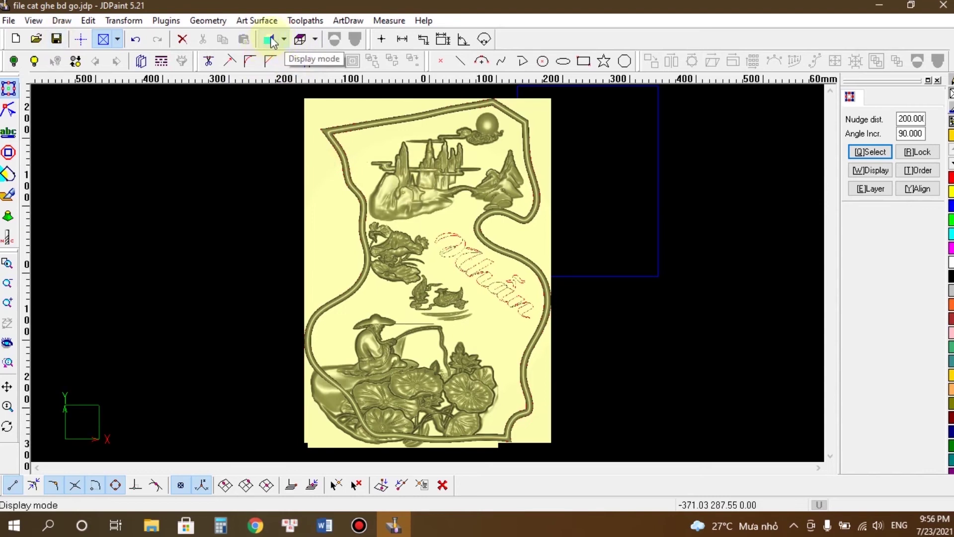
Step: Switch the chair panel to 2D display and fit all objects in view
left_click(283, 40)
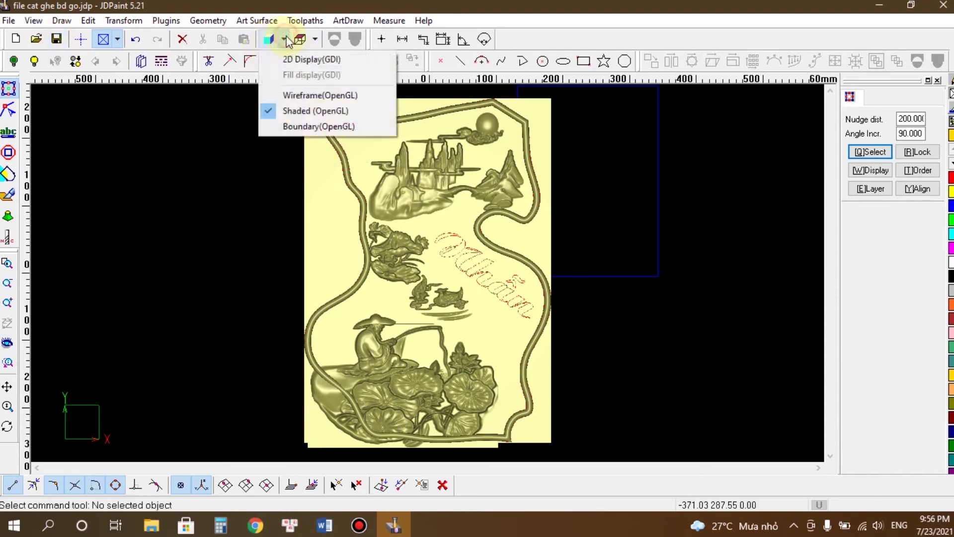
left_click(291, 62)
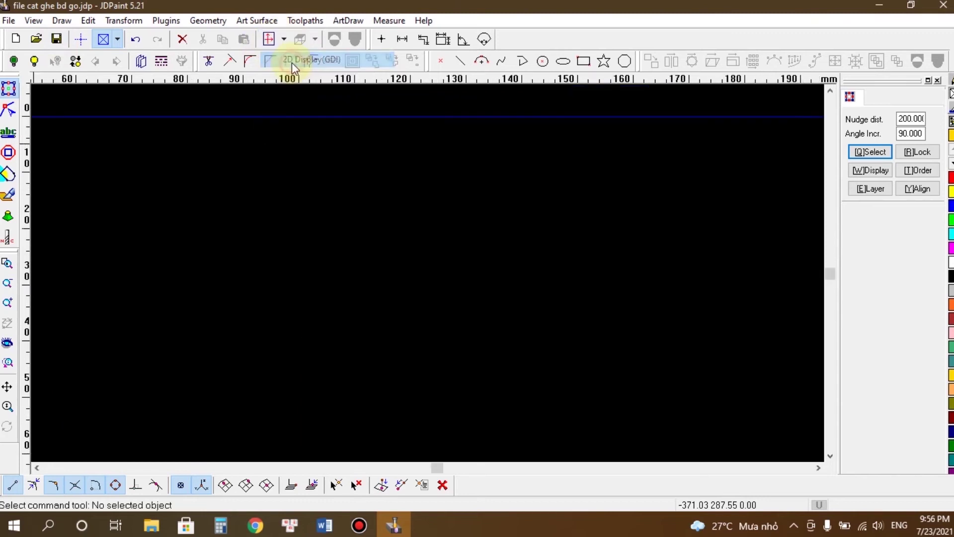
left_click(7, 344)
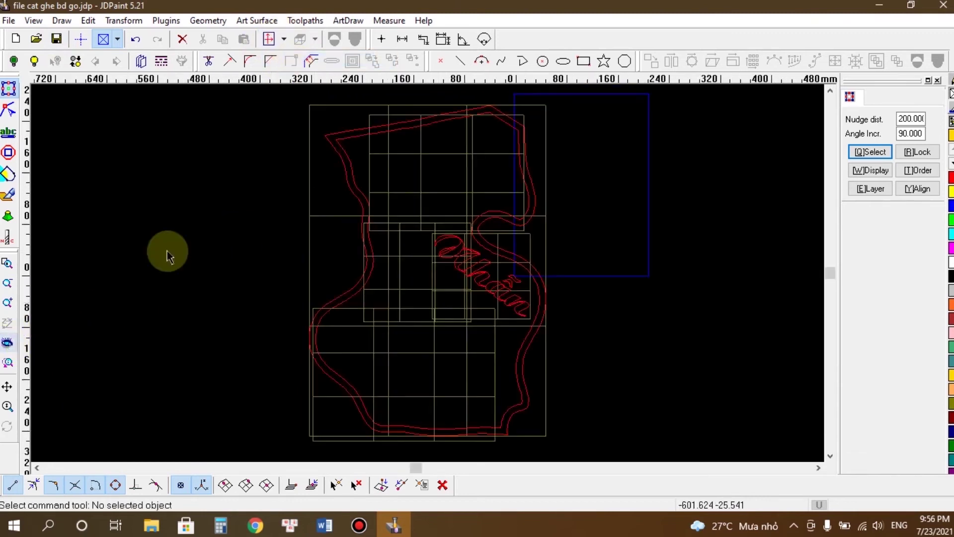
Step: Select the whole panel and reconstruct its surfaces as one Rectangle mesh with 0.2 steps, the Not Single, Higher shape and a 0 margin
left_click_drag(585, 440, 151, 88)
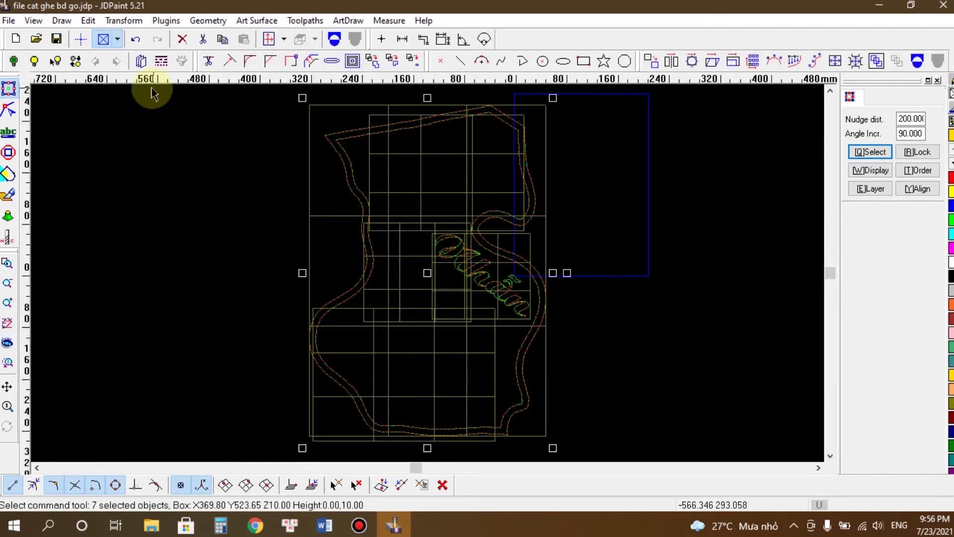
left_click(258, 21)
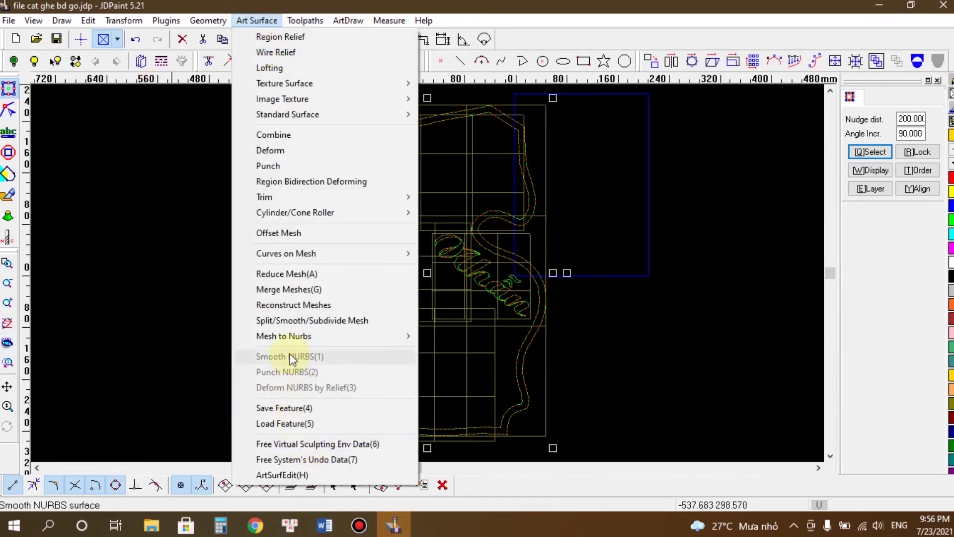
left_click(302, 306)
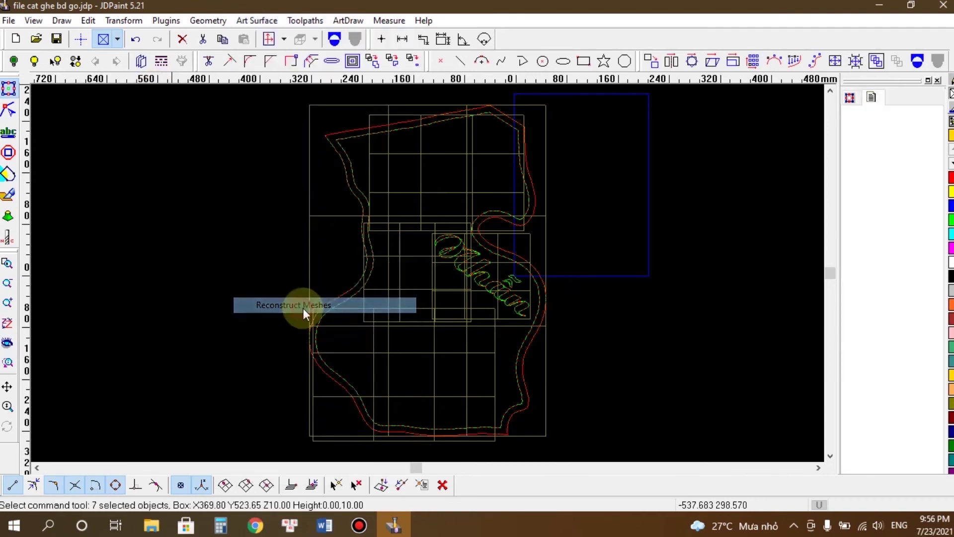
left_click(854, 466)
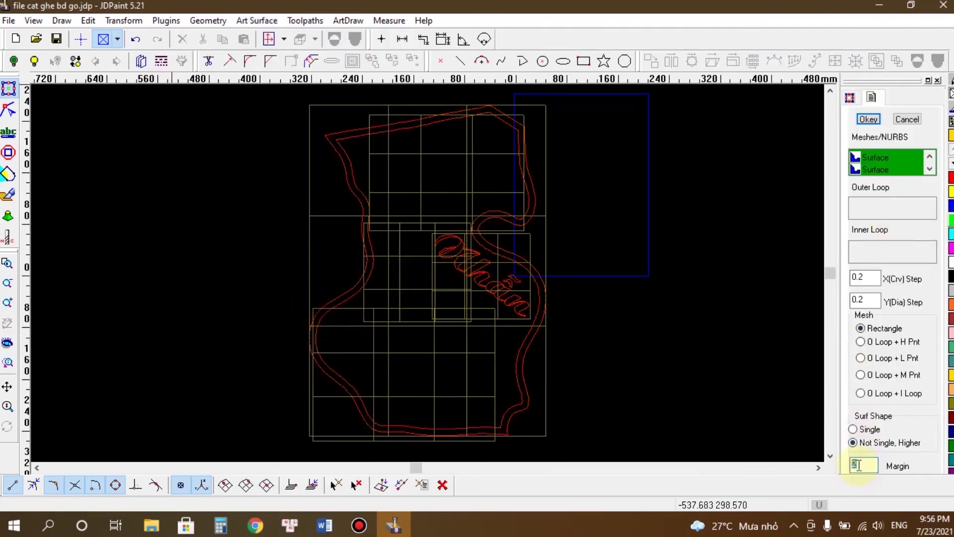
left_click(870, 119)
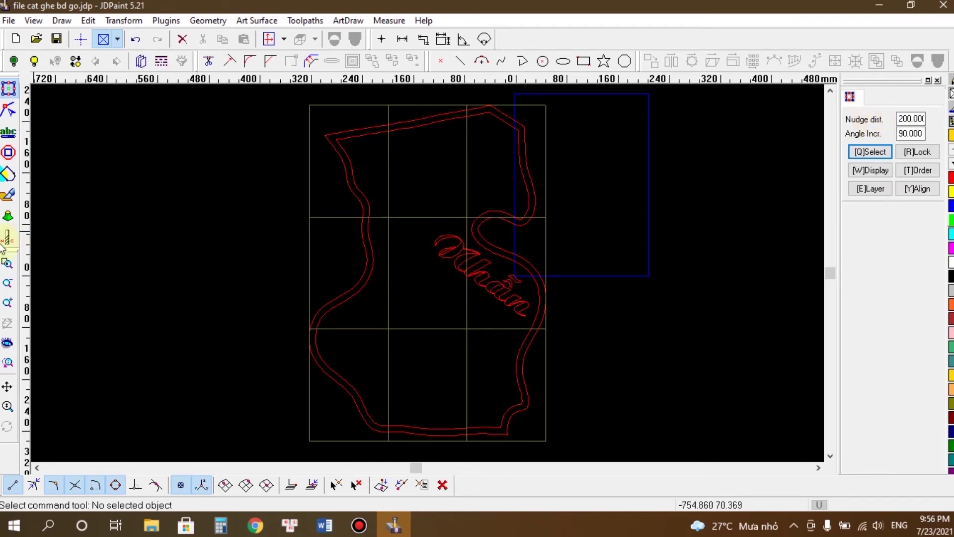
Step: Undo the mesh reconstruction to bring back the separate panel surfaces
left_click(70, 149)
left_click(135, 39)
left_click(291, 135)
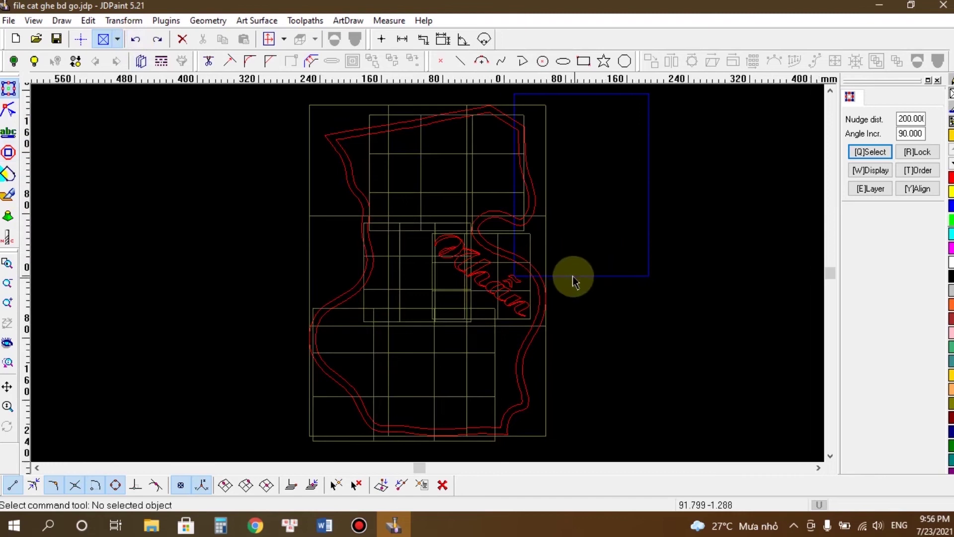
Step: Check the size and height range of the fisherman surface and the base panel surface
scroll(573, 276, "up", 1)
scroll(362, 222, "down", 1)
scroll(410, 351, "up", 1)
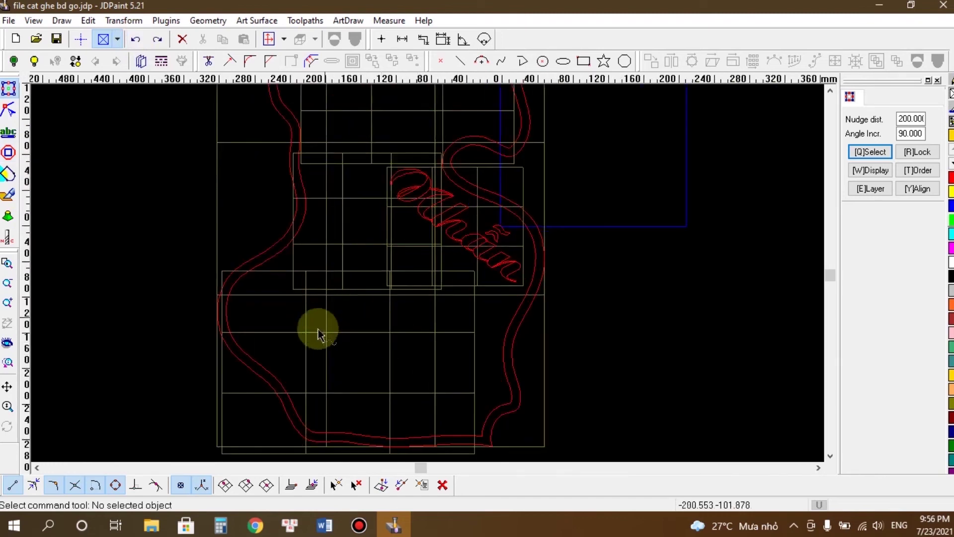
left_click(347, 332)
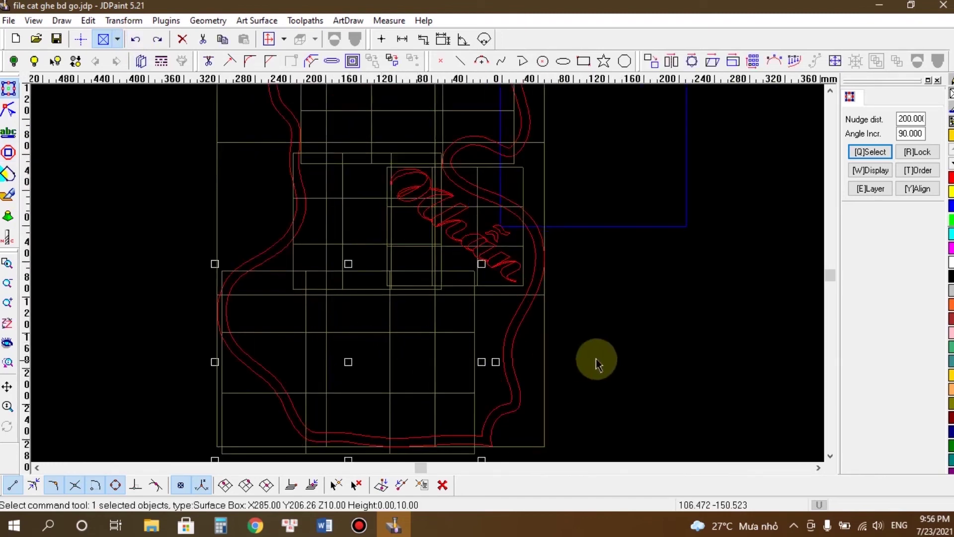
left_click(547, 353)
left_click(548, 358)
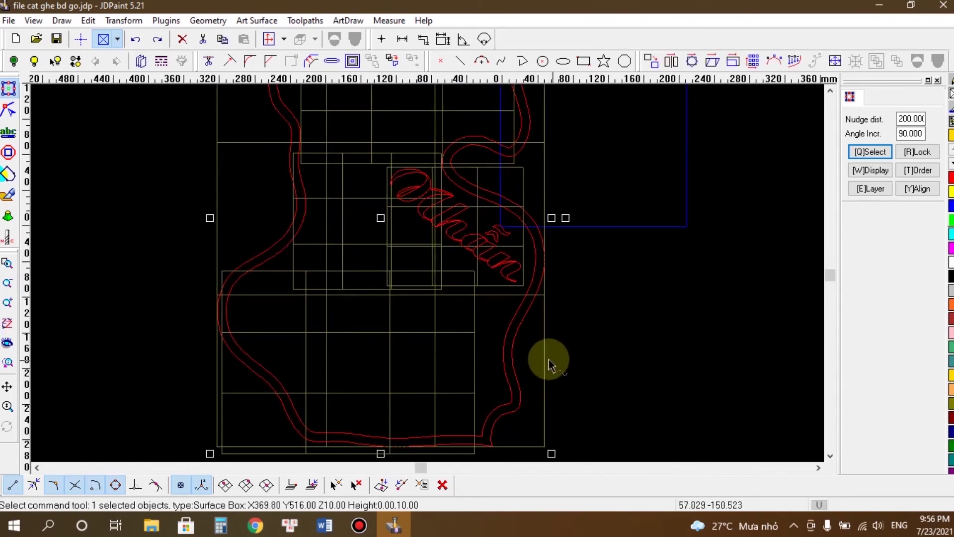
scroll(587, 369, "down", 2)
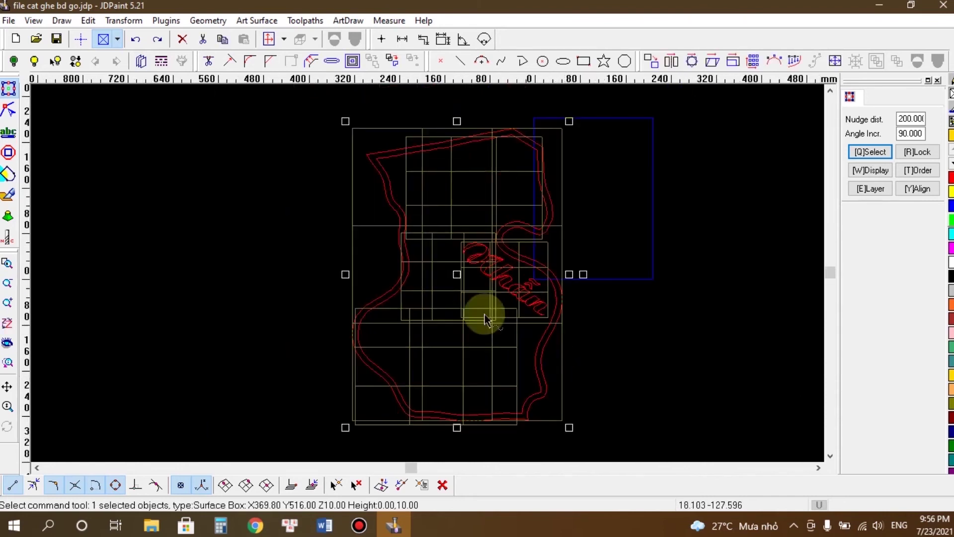
Step: Check the size and height range of the mountain, text and lotus-and-ducks surfaces
left_click(464, 208)
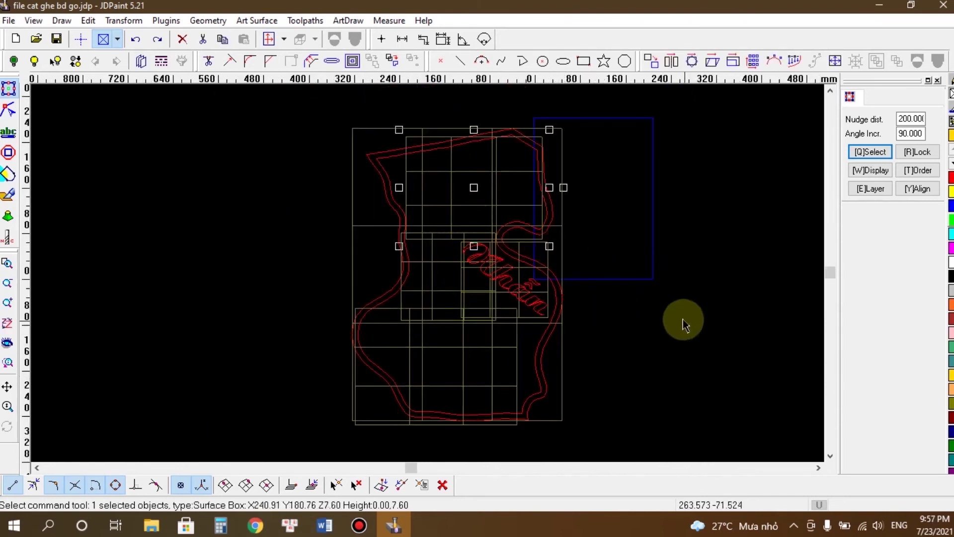
left_click(479, 288)
left_click(454, 281)
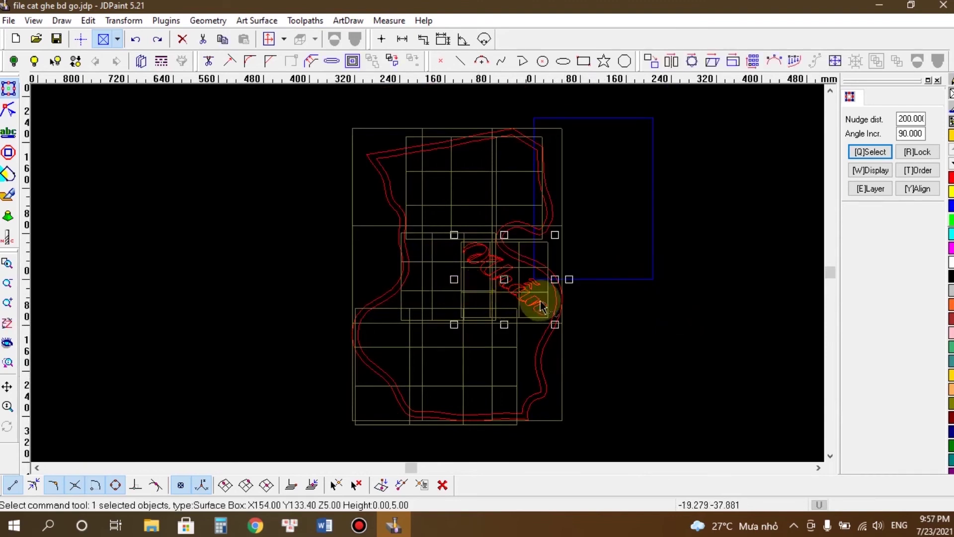
left_click(700, 322)
scroll(562, 296, "up", 1)
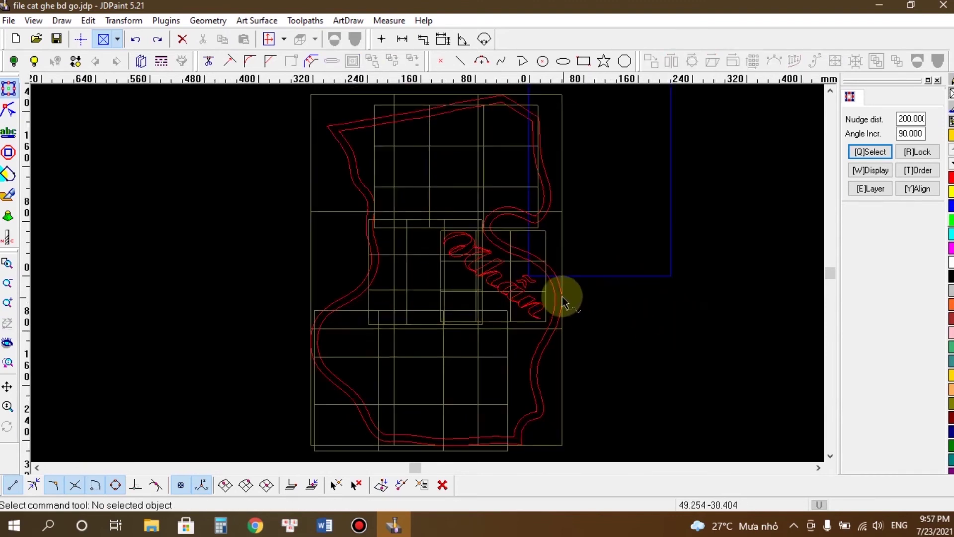
left_click(391, 295)
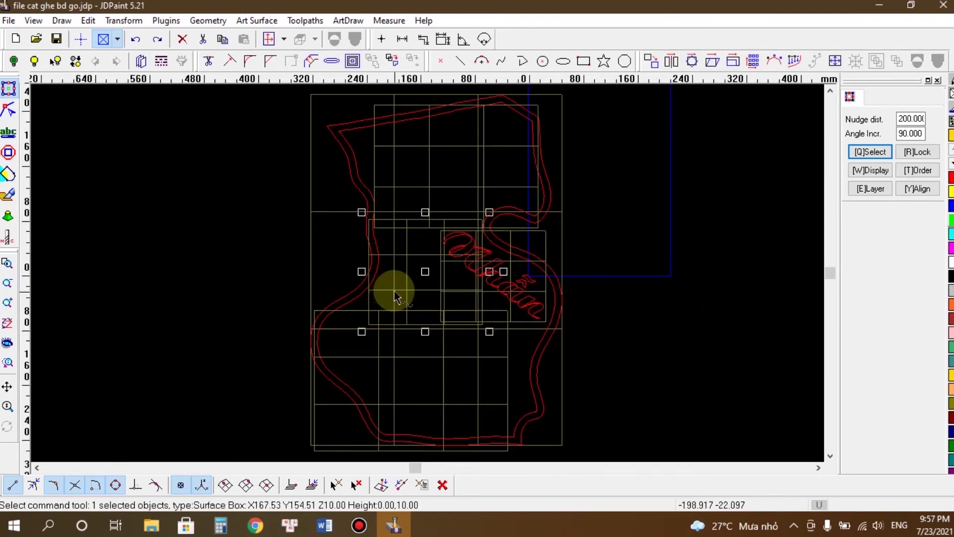
left_click(651, 309)
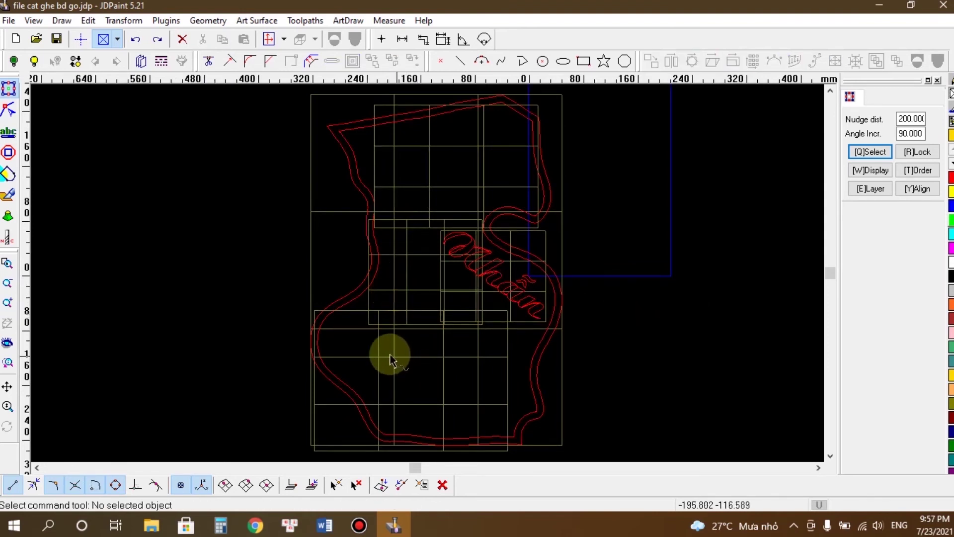
scroll(416, 360, "down", 1)
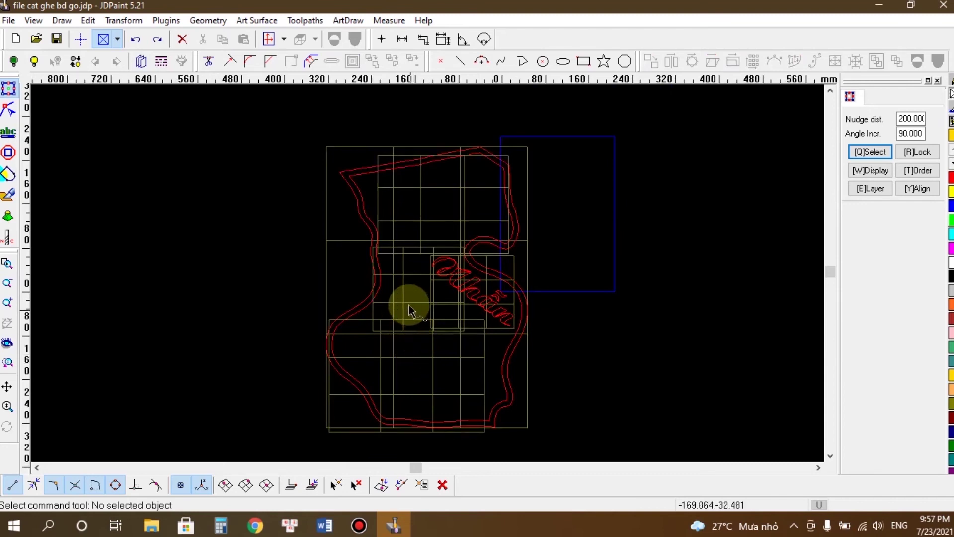
scroll(308, 276, "down", 1)
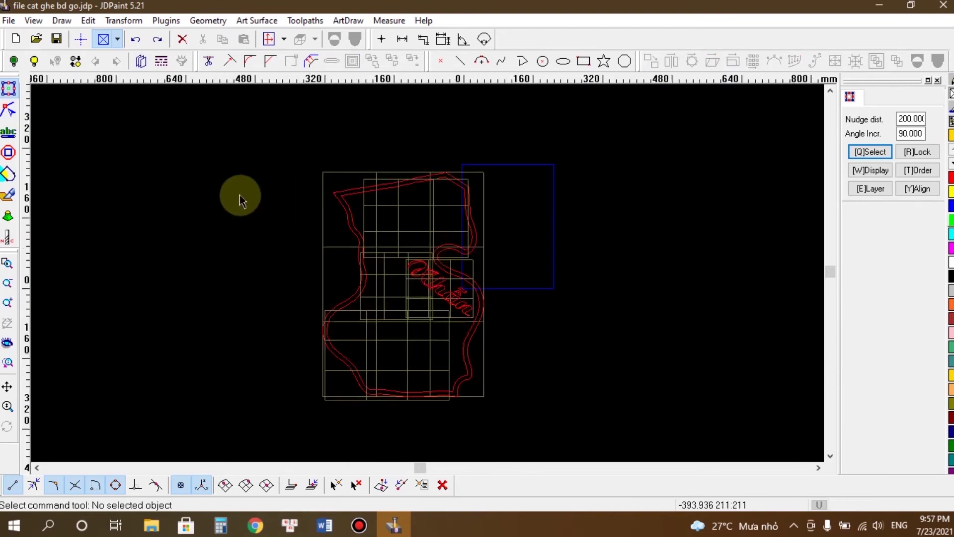
Step: Show the panel in Shaded (OpenGL) display and check the depth of the mountain and fisherman reliefs
left_click(283, 39)
left_click(299, 110)
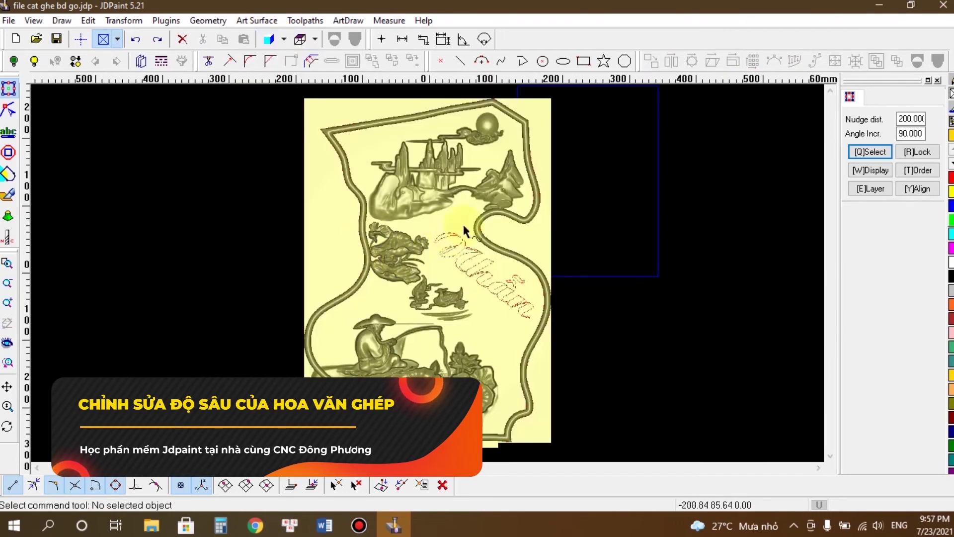
left_click(406, 192)
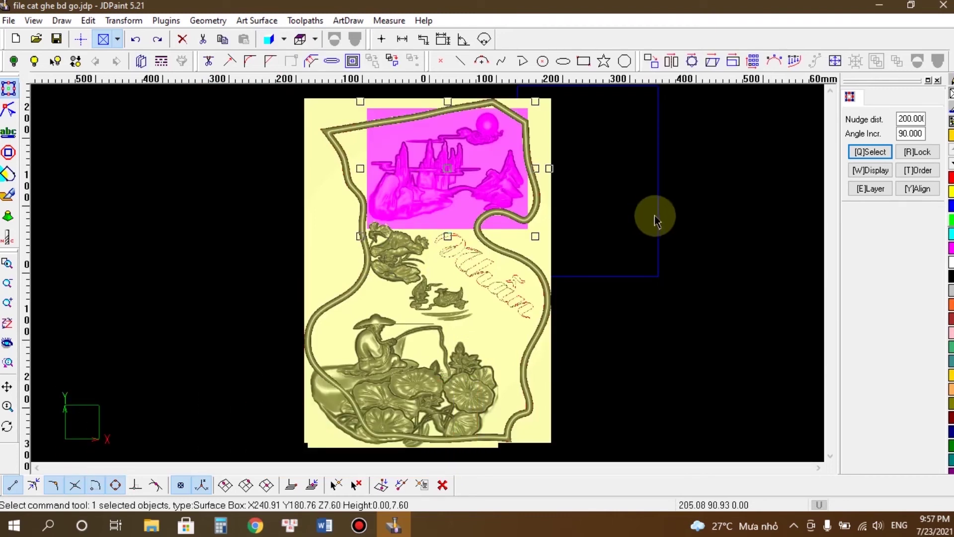
left_click_drag(604, 256, 654, 274)
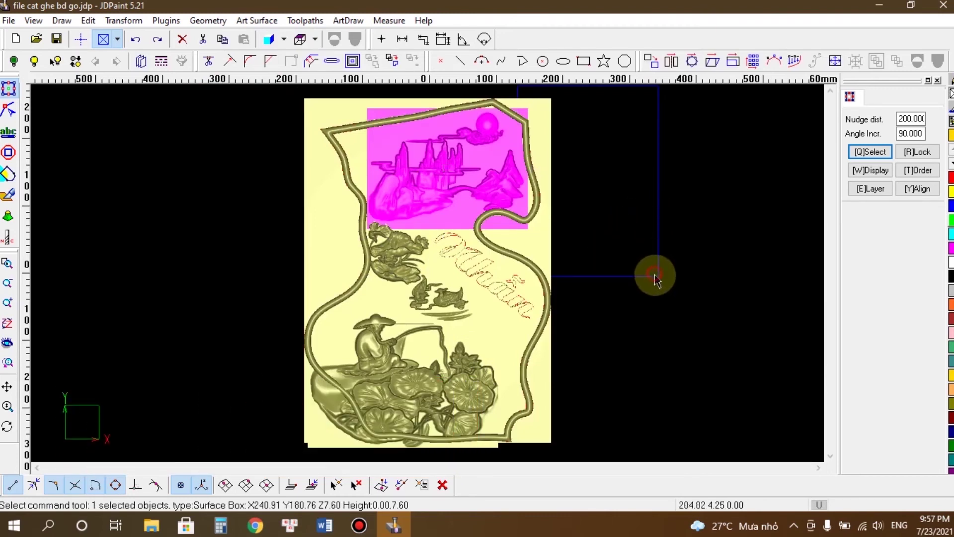
left_click(372, 365)
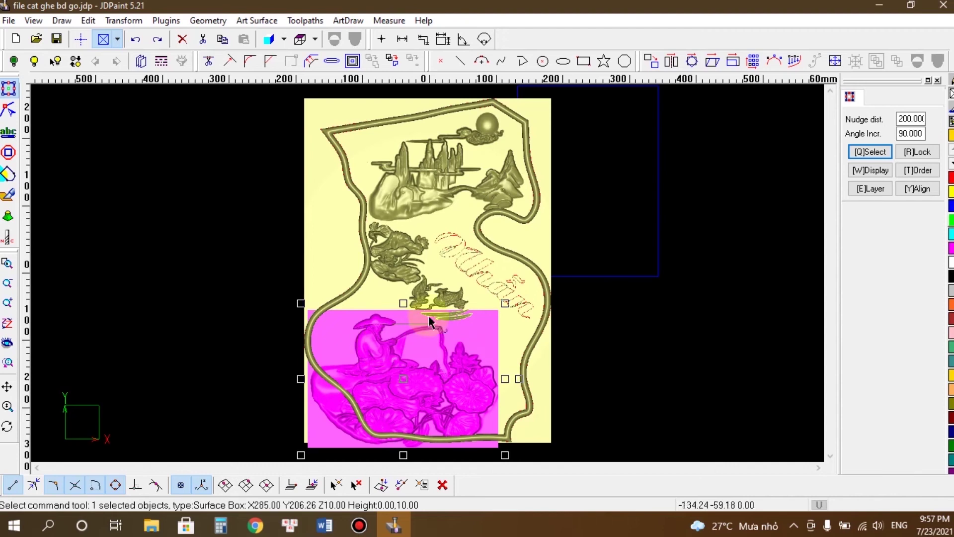
scroll(422, 330, "up", 1)
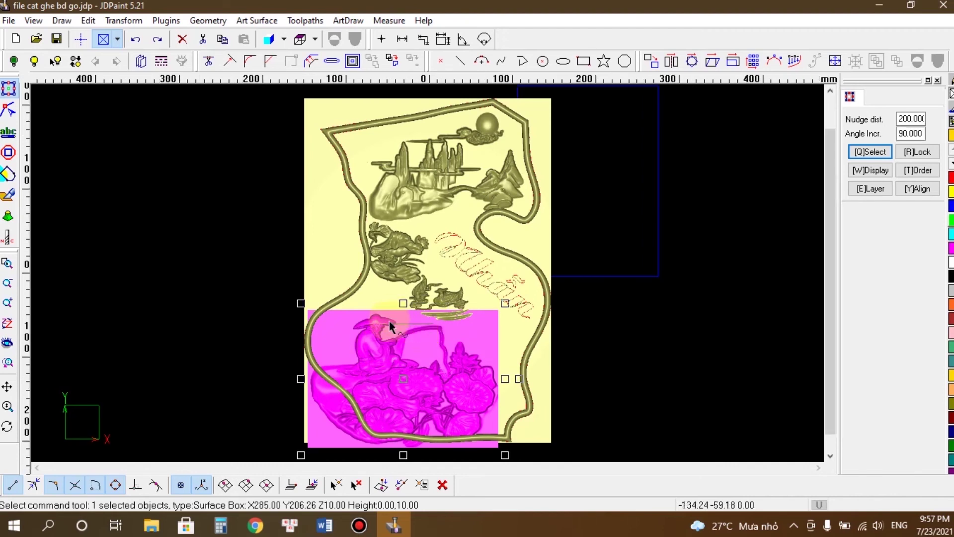
scroll(382, 328, "up", 1)
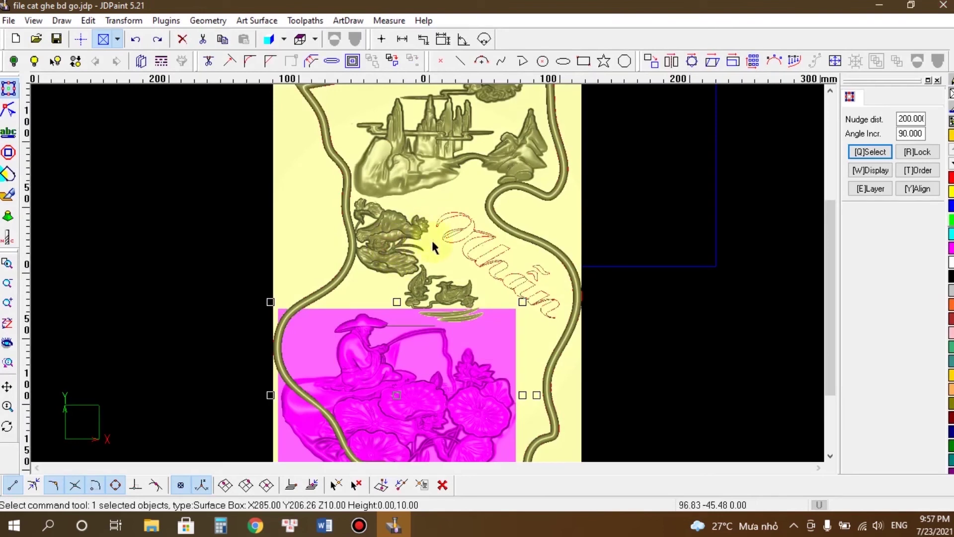
Step: Inspect the lotus-and-ducks relief up close and compare its depth with the mountain relief
left_click(385, 249)
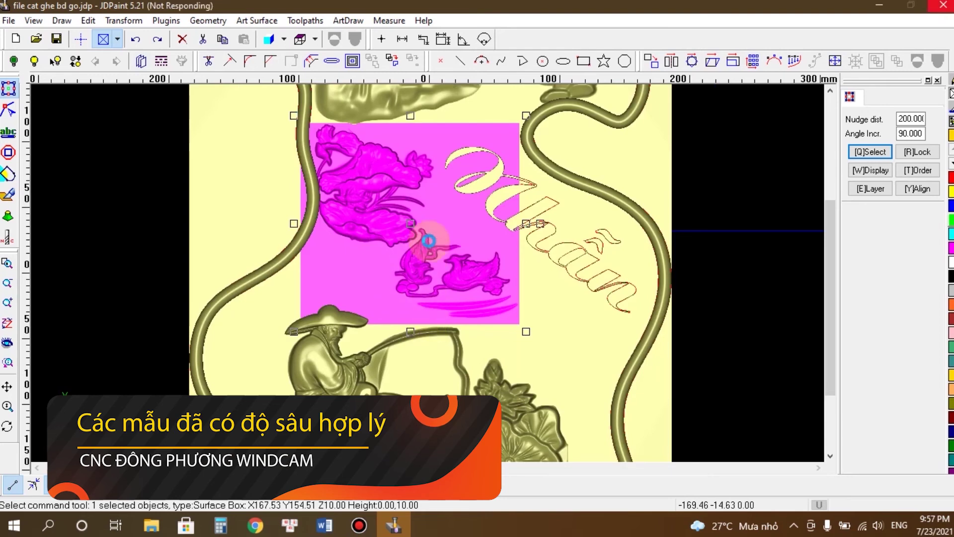
left_click(427, 225)
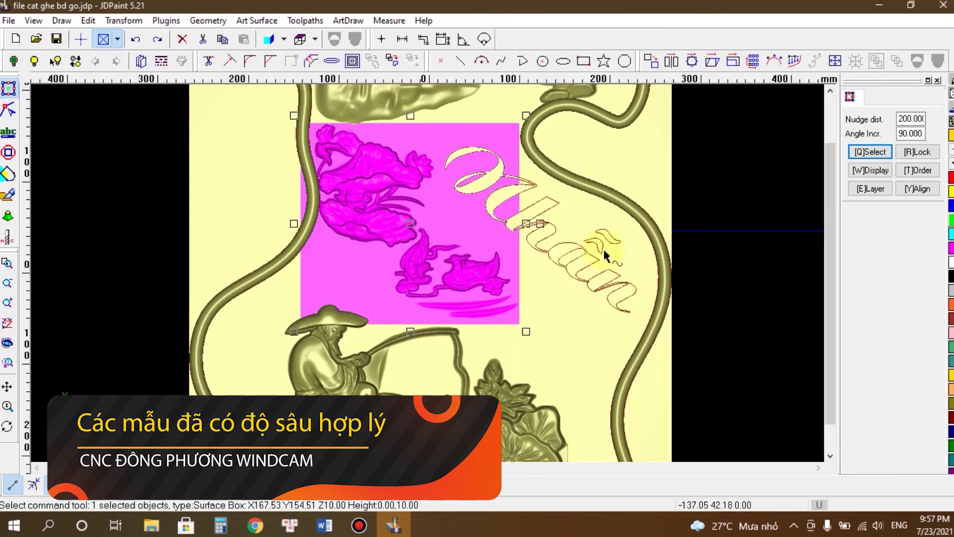
scroll(576, 252, "down", 2)
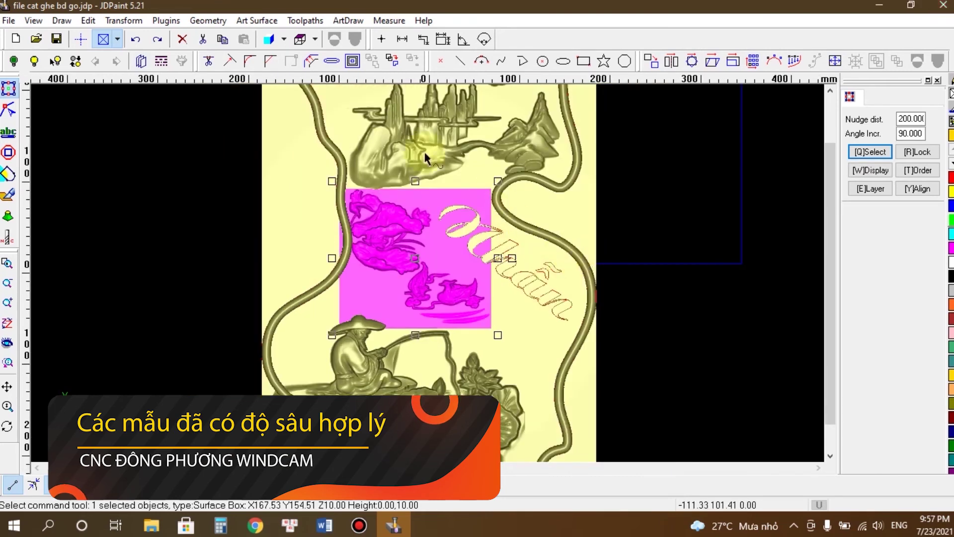
left_click(410, 145)
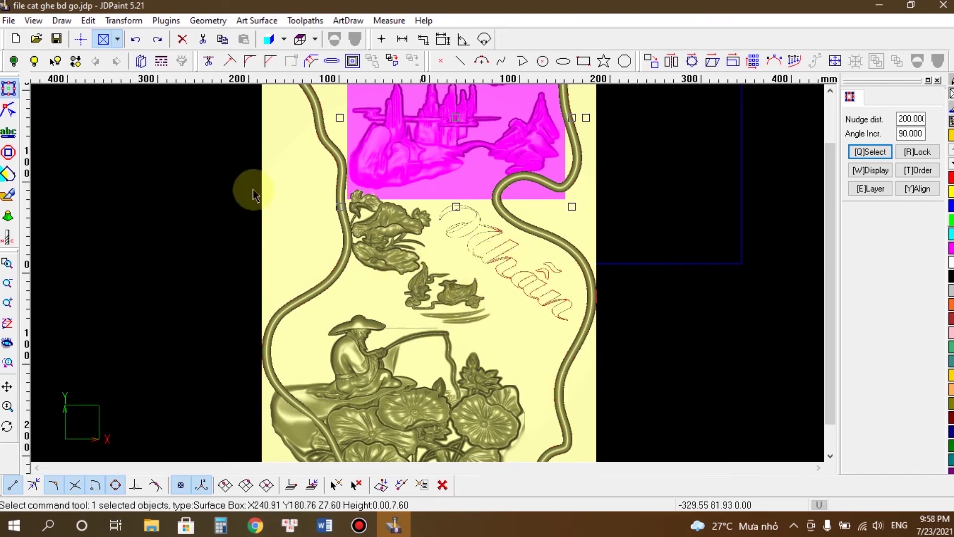
Step: Return to 2D display and reconstruct all surfaces into one rectangular mesh with 0.2 X and Y steps
left_click(287, 41)
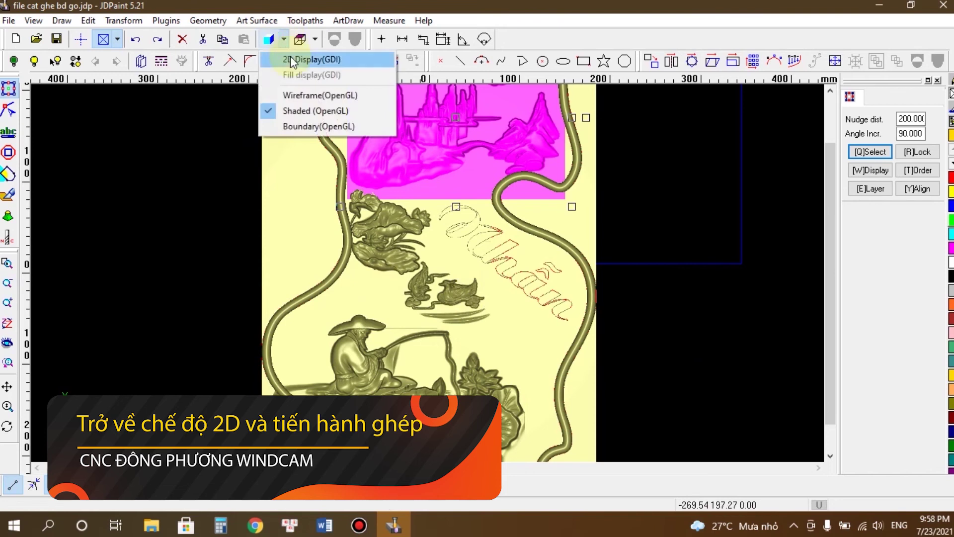
left_click(290, 59)
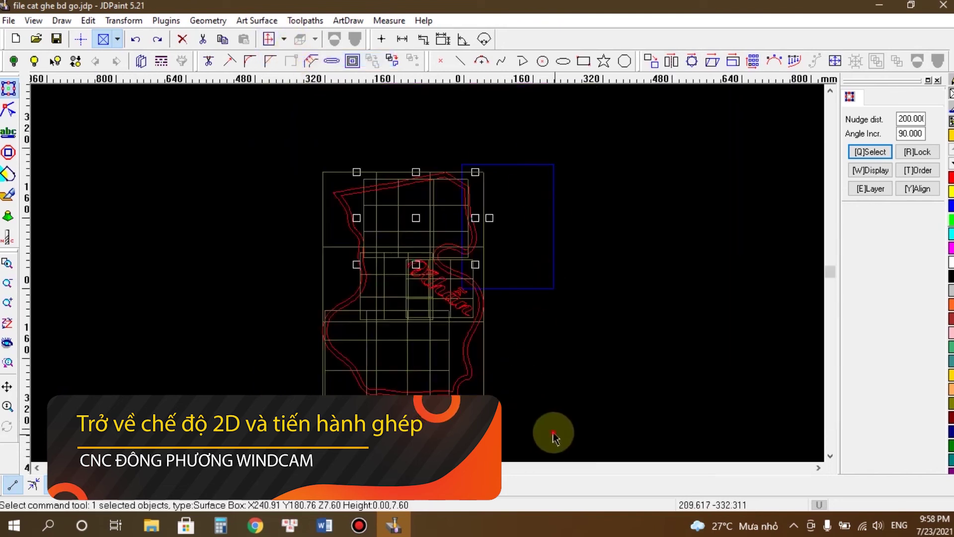
key("ctrl+a")
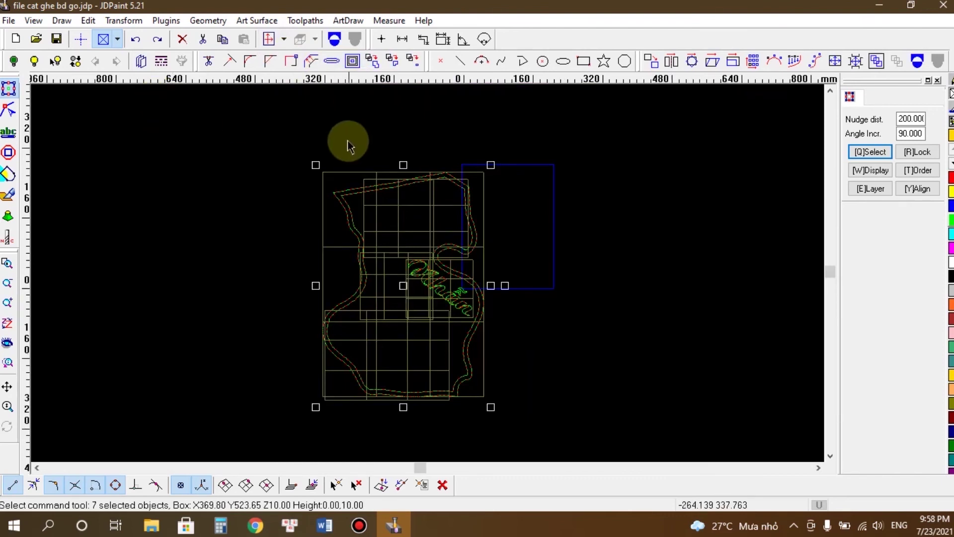
left_click(258, 21)
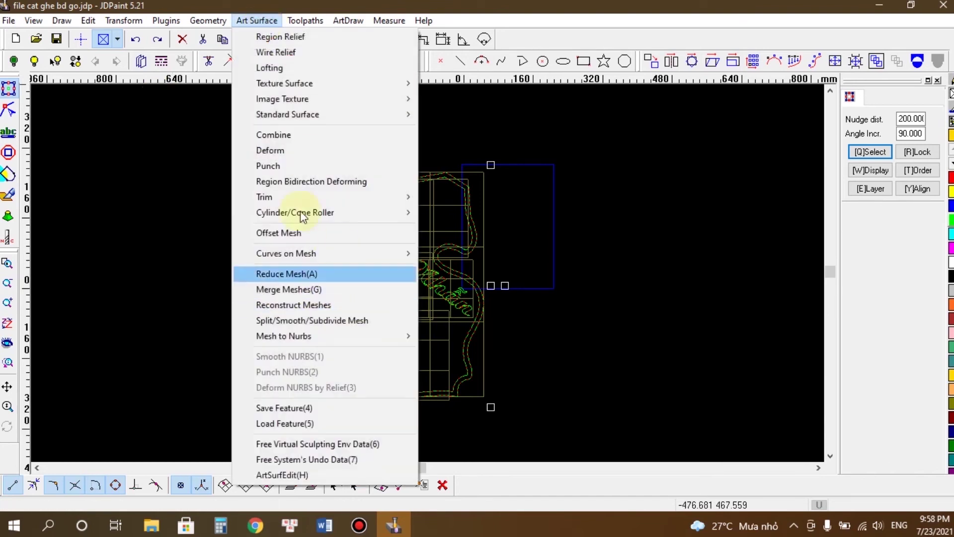
left_click(292, 305)
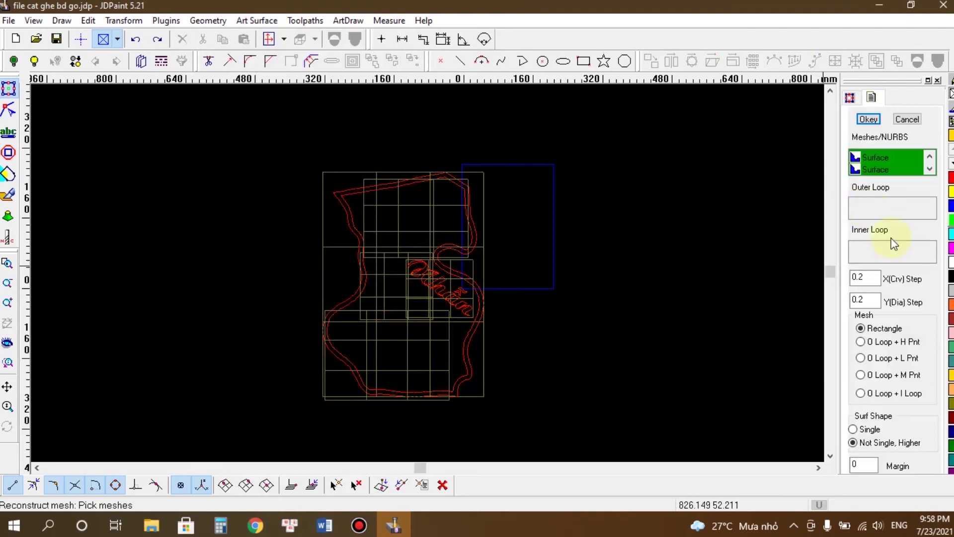
left_click(868, 118)
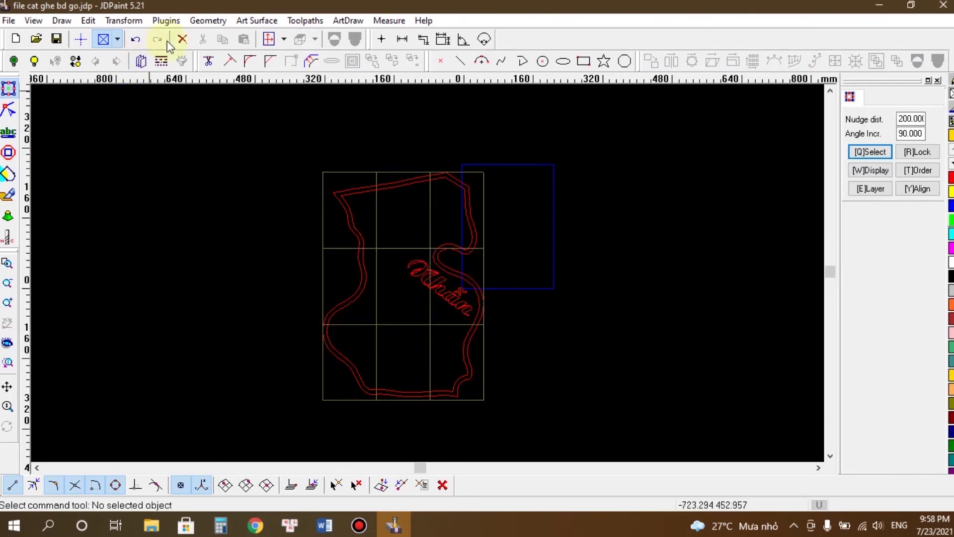
Step: Show the reconstructed panel in Shaded (OpenGL) display and inspect the merged reliefs
left_click(284, 39)
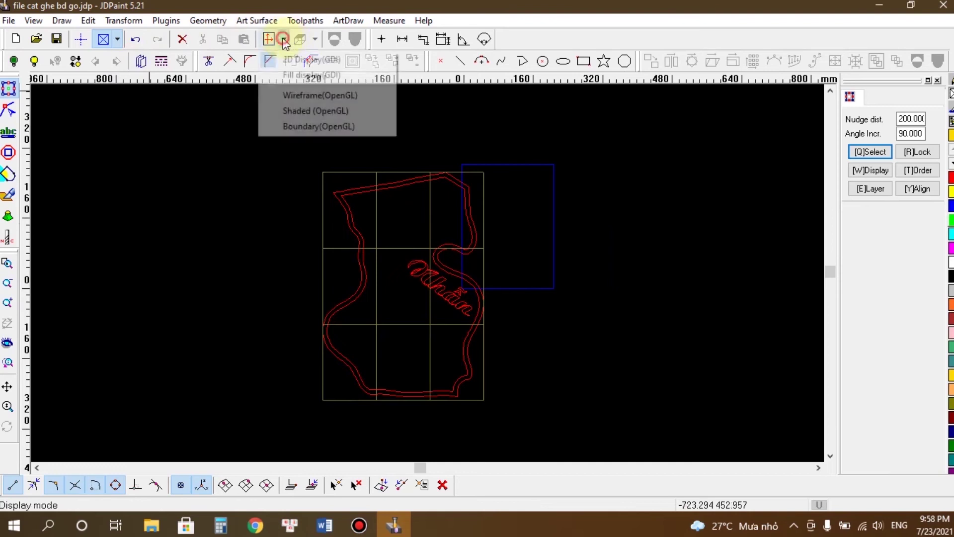
left_click(292, 112)
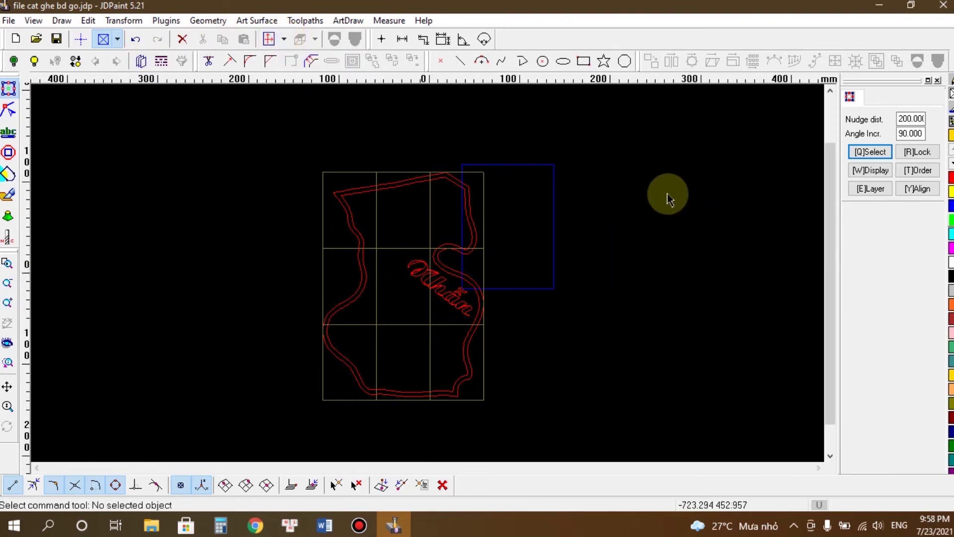
left_click(132, 309)
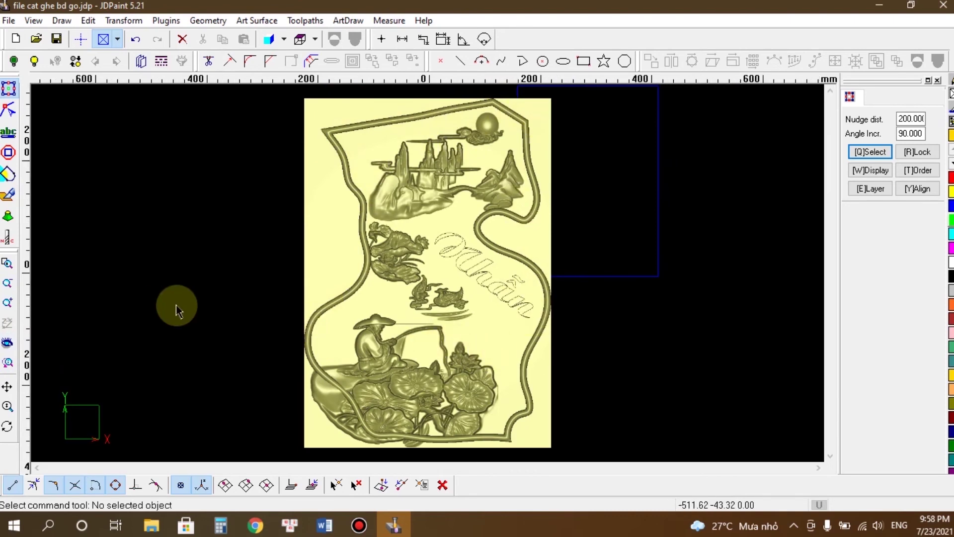
scroll(176, 305, "down", 1)
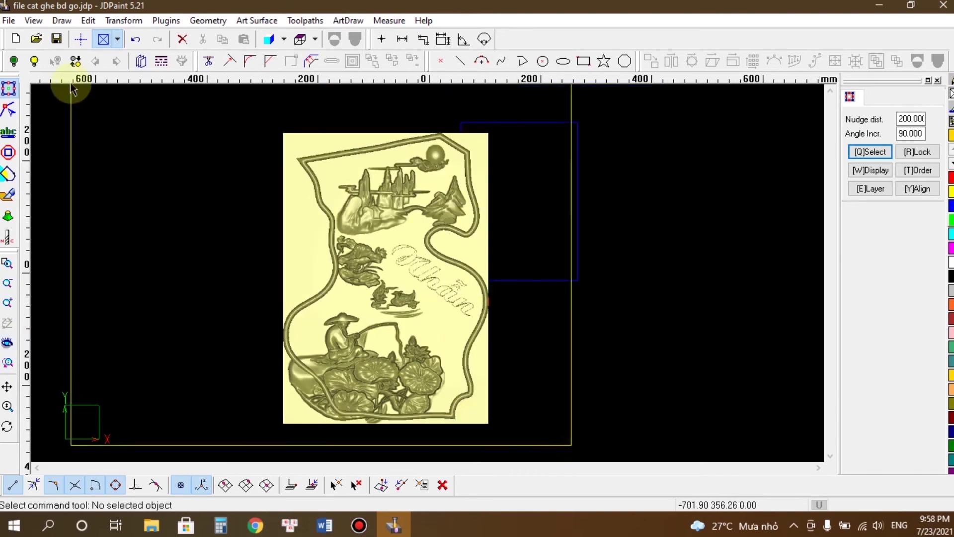
Step: Move the mesh and all curves to the UCS origin with X and Y at Center and Z at Top
key("ctrl+a")
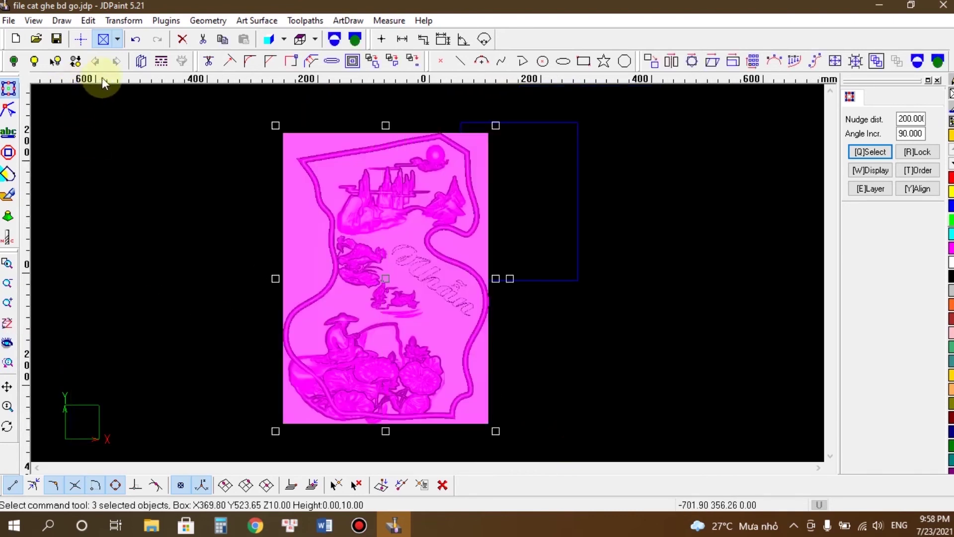
left_click(124, 20)
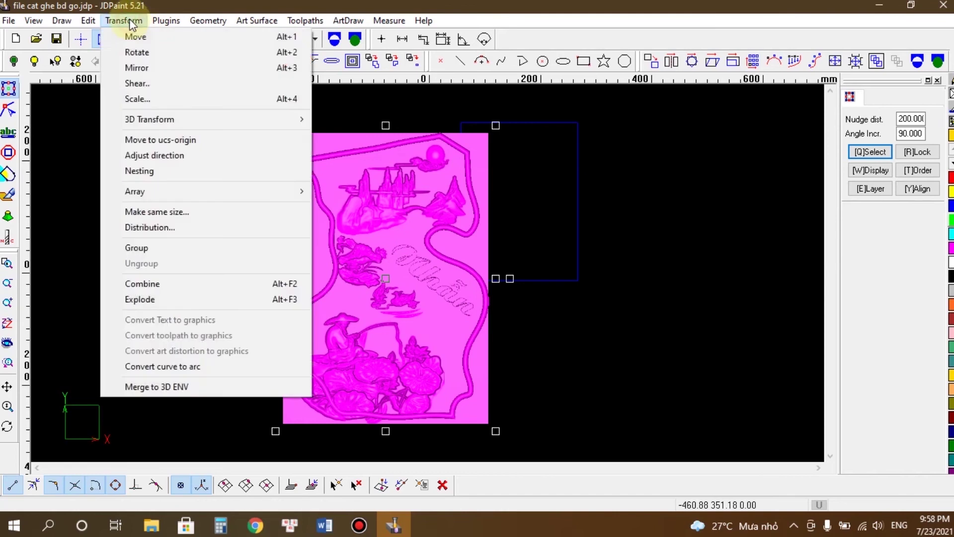
left_click(177, 141)
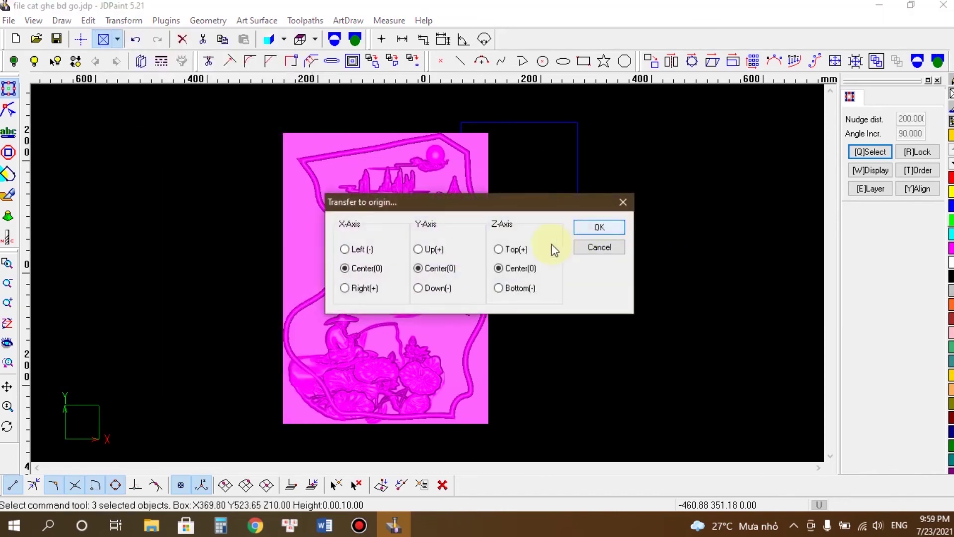
left_click(519, 249)
left_click(608, 227)
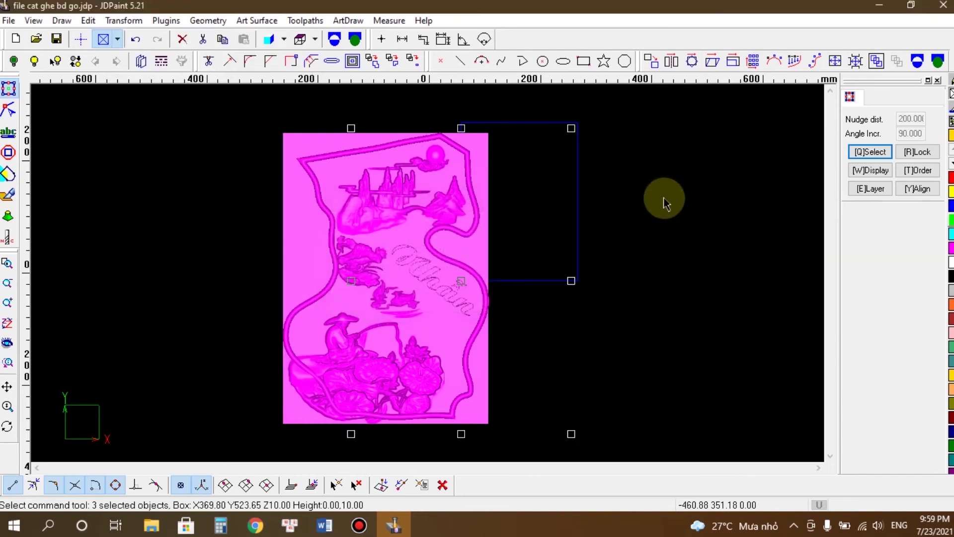
left_click(701, 191)
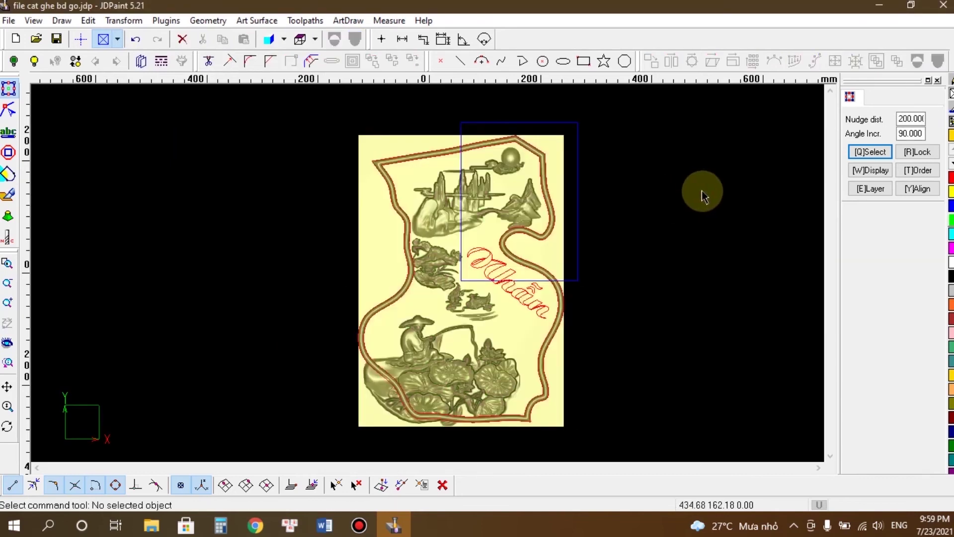
Step: Delete the outline curves of the "Nhẫn" text and explode the combined border into separate polylines
left_click(525, 296)
left_click(638, 302)
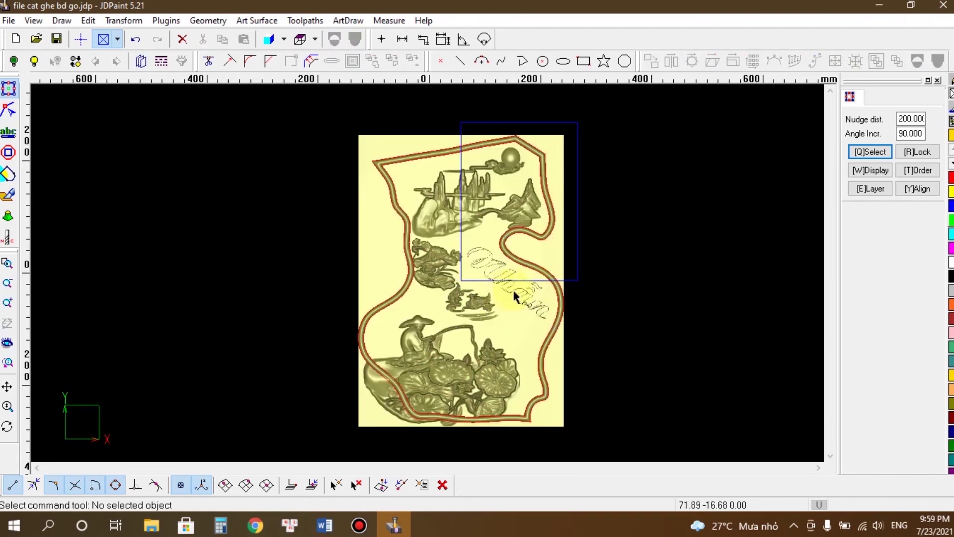
left_click(562, 338)
left_click(638, 317)
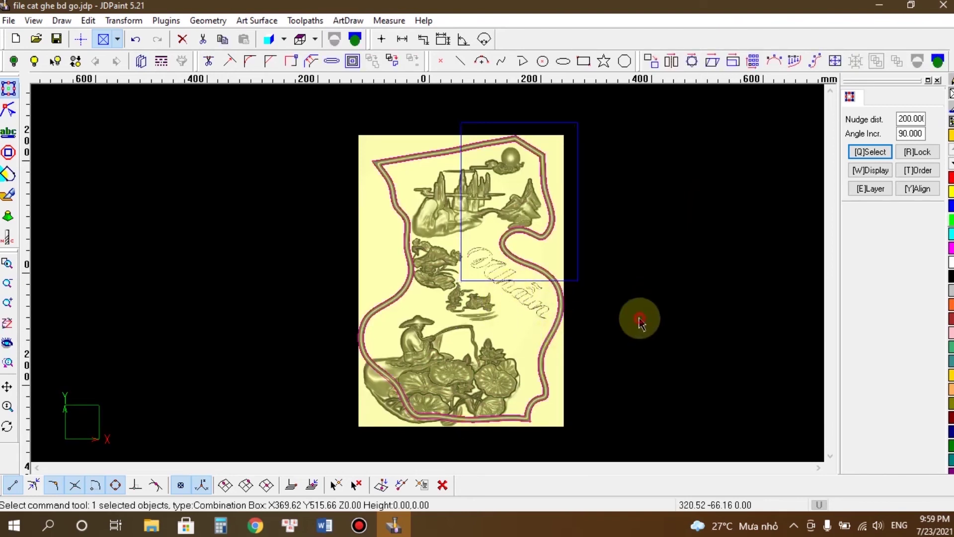
left_click(569, 313)
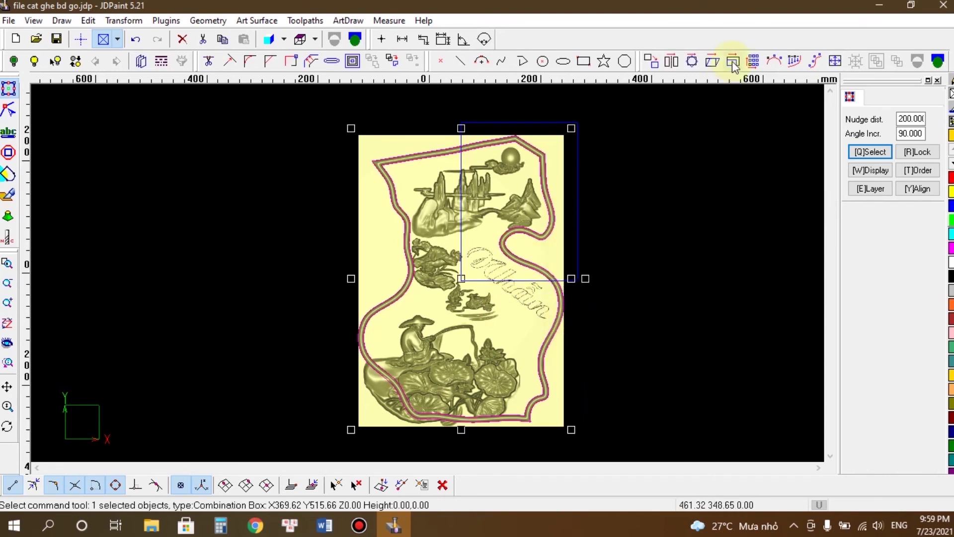
left_click(908, 64)
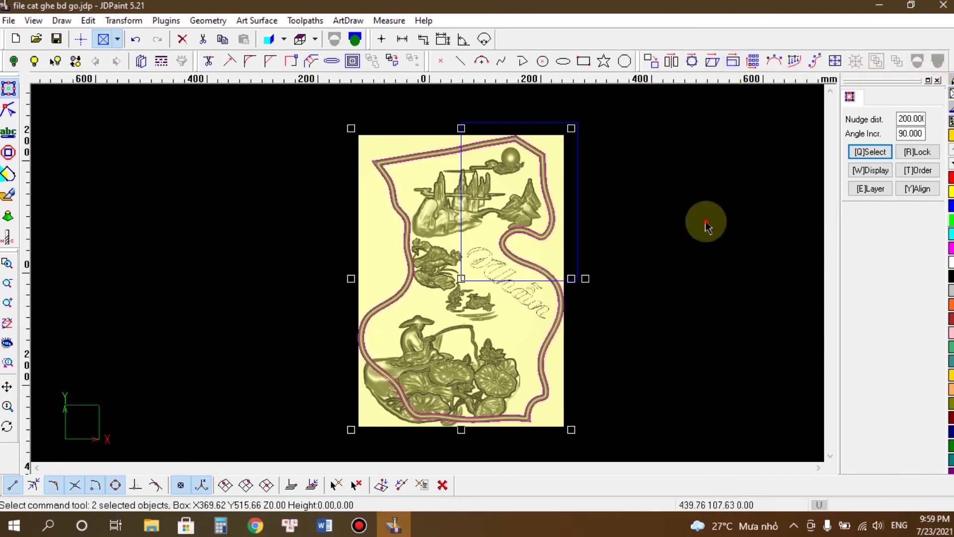
left_click(705, 220)
Step: Delete the inner border polyline, leaving only the outer outline around the panel
scroll(552, 321, "up", 1)
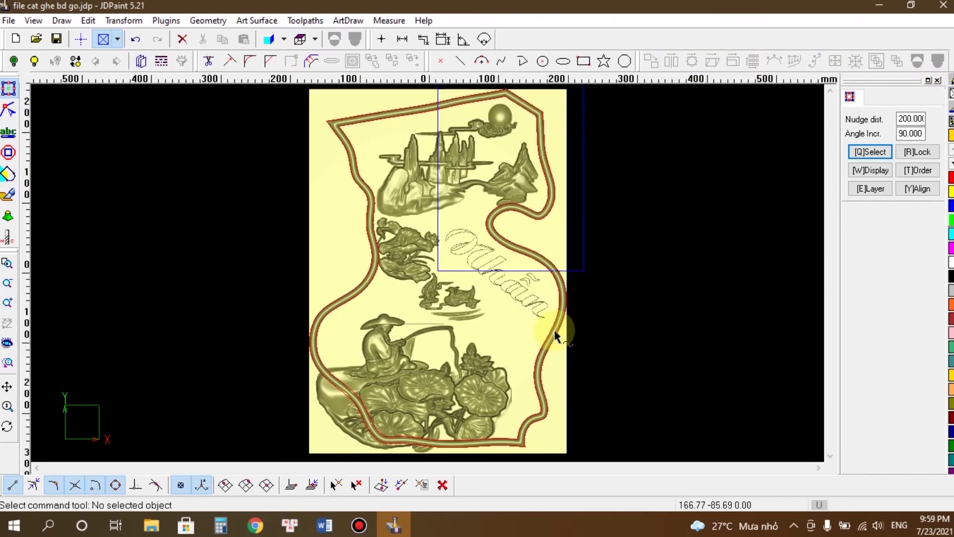
left_click(554, 325)
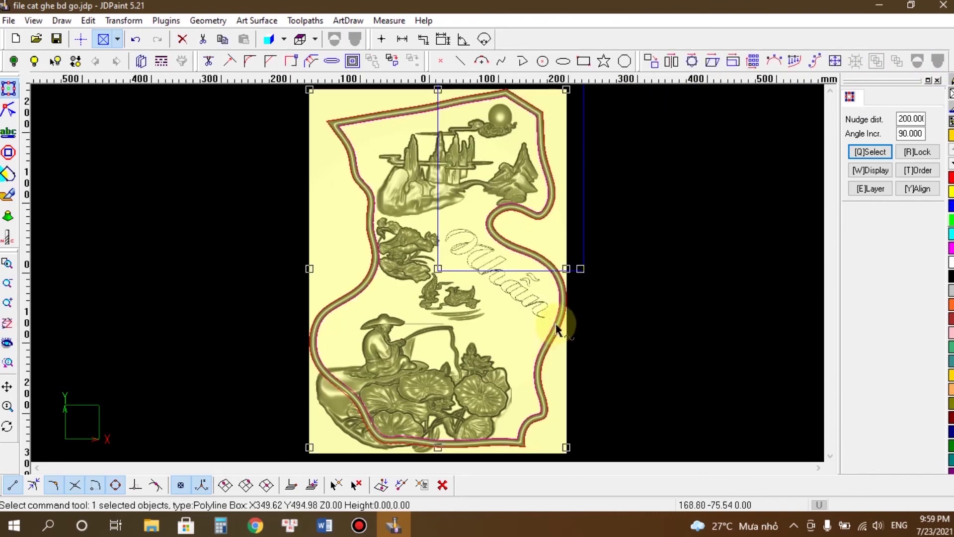
left_click(642, 316)
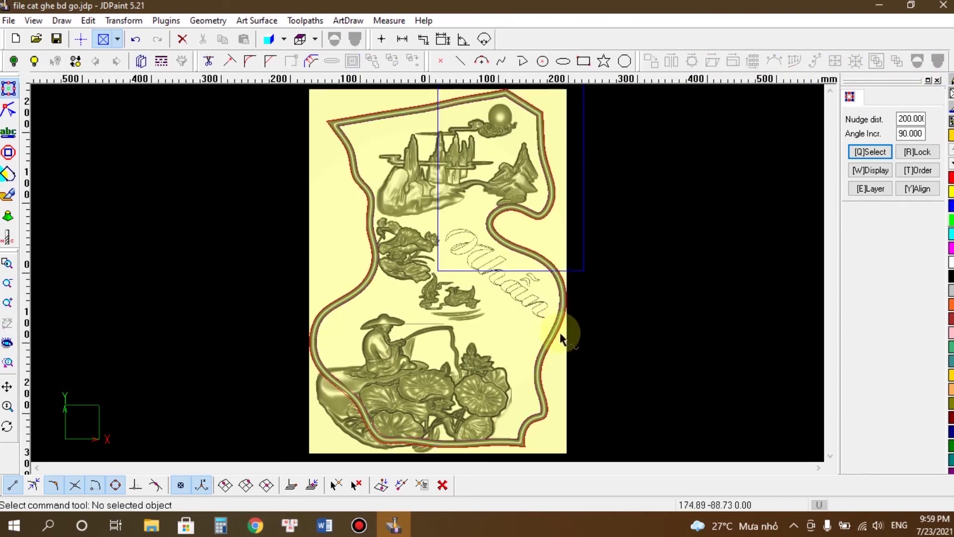
left_click(560, 337)
left_click(651, 314)
scroll(380, 284, "down", 1)
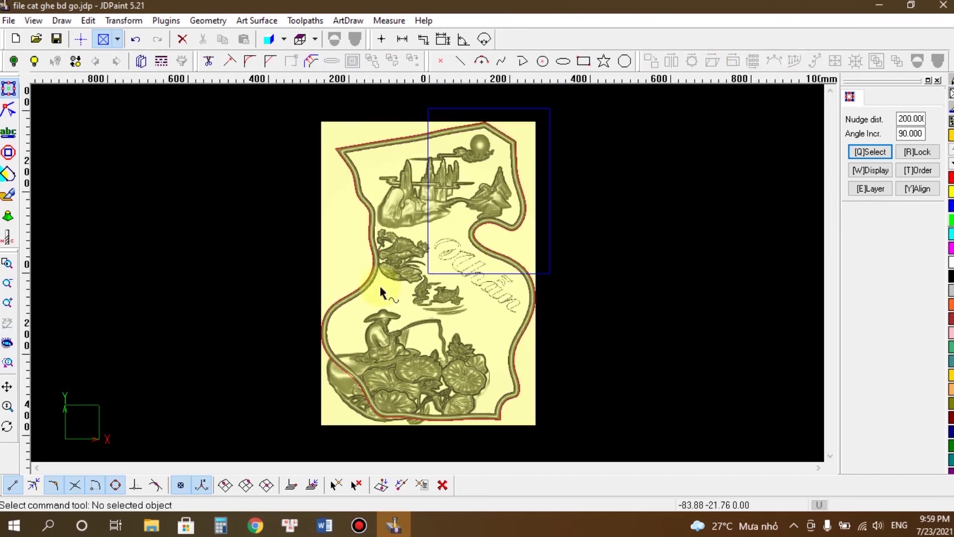
Step: Create a Curve toolpath along the panel's outer border outline with a cut depth of 0
left_click_drag(568, 397, 199, 138)
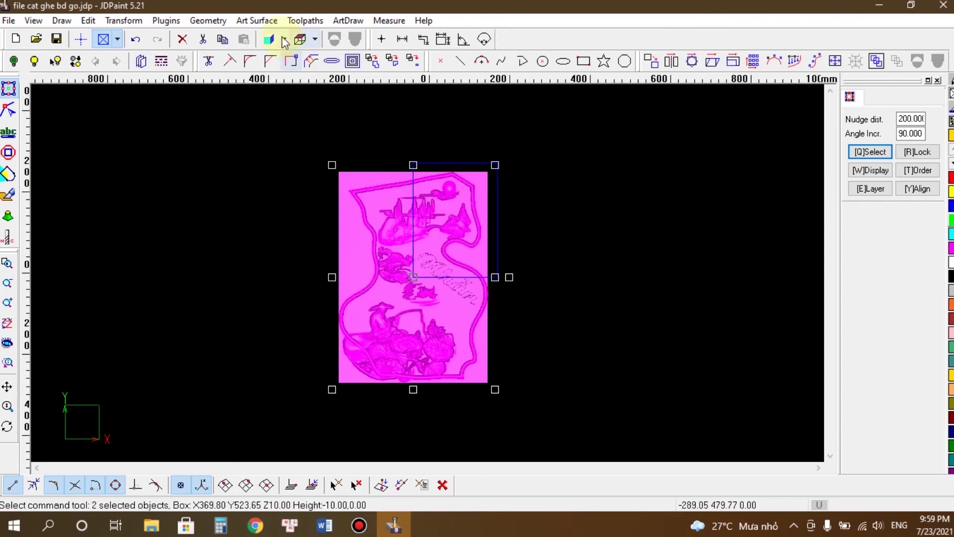
left_click(305, 20)
left_click(338, 34)
left_click(392, 203)
double_click(600, 307)
type("0")
left_click(501, 399)
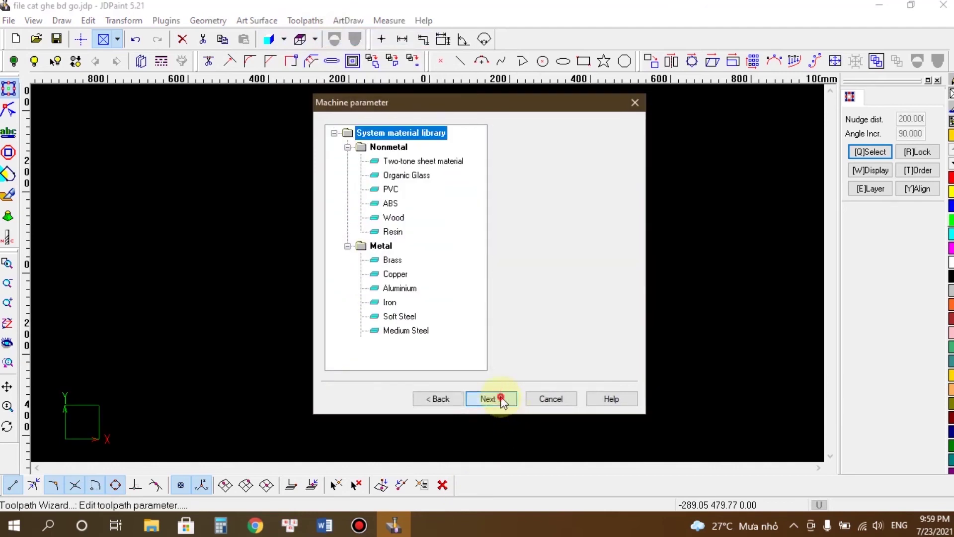
left_click(499, 397)
left_click(572, 370)
Step: Select only the Curve toolpath by entity type and move it 800 mm to the right of the panel
left_click_drag(601, 422, 248, 124)
left_click(859, 152)
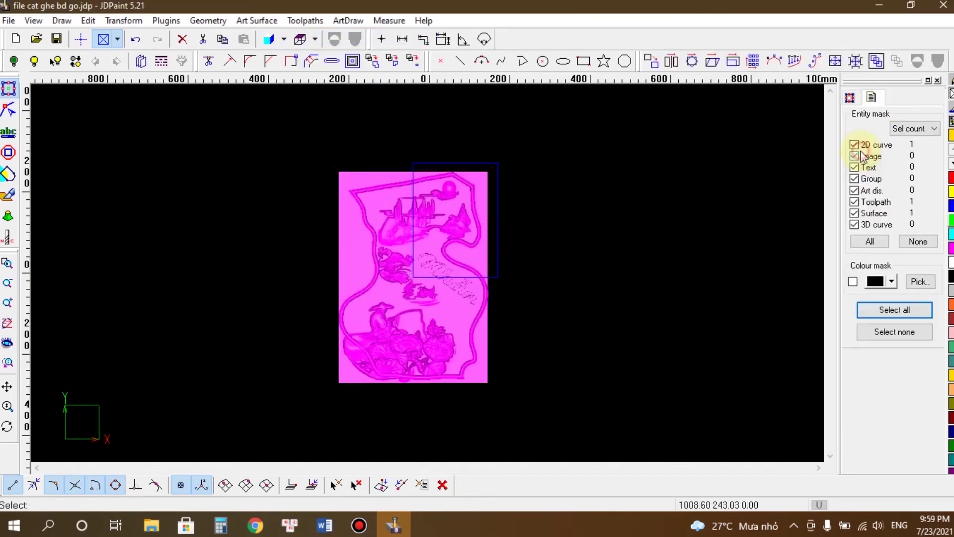
left_click(855, 202)
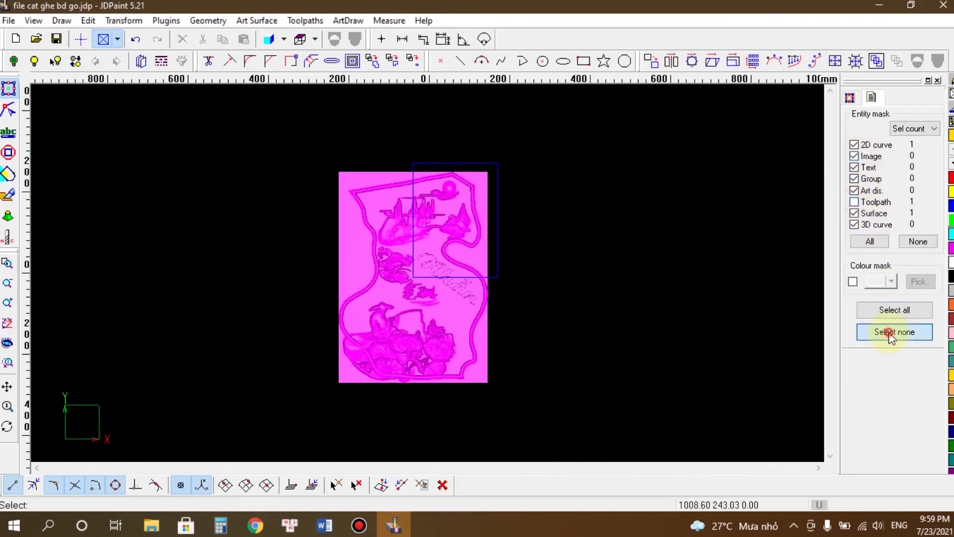
left_click(892, 332)
key("Right")
key("Right")
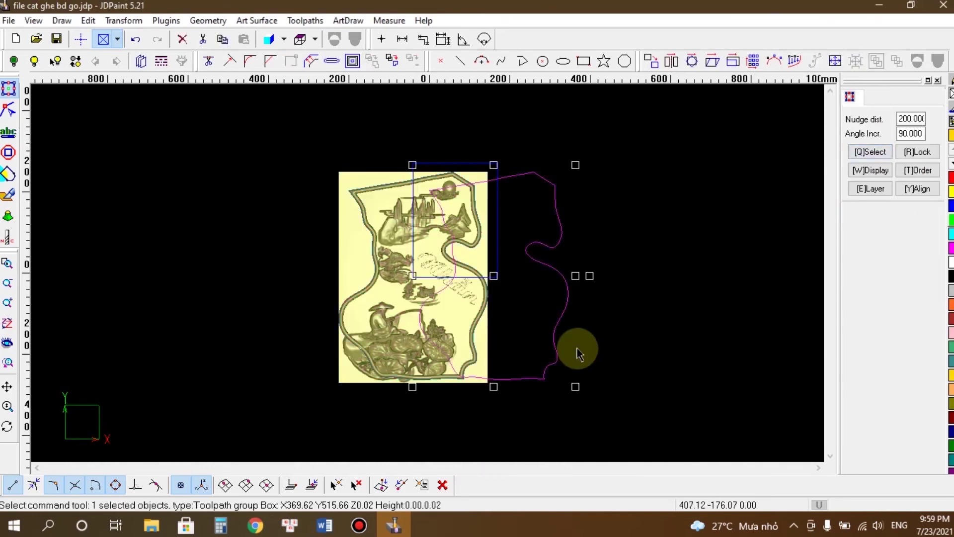
key("Right")
key("Right")
Step: Move the outer border polyline 400 mm to the right, away from the panel
left_click(490, 380)
left_click_drag(472, 347, 550, 379)
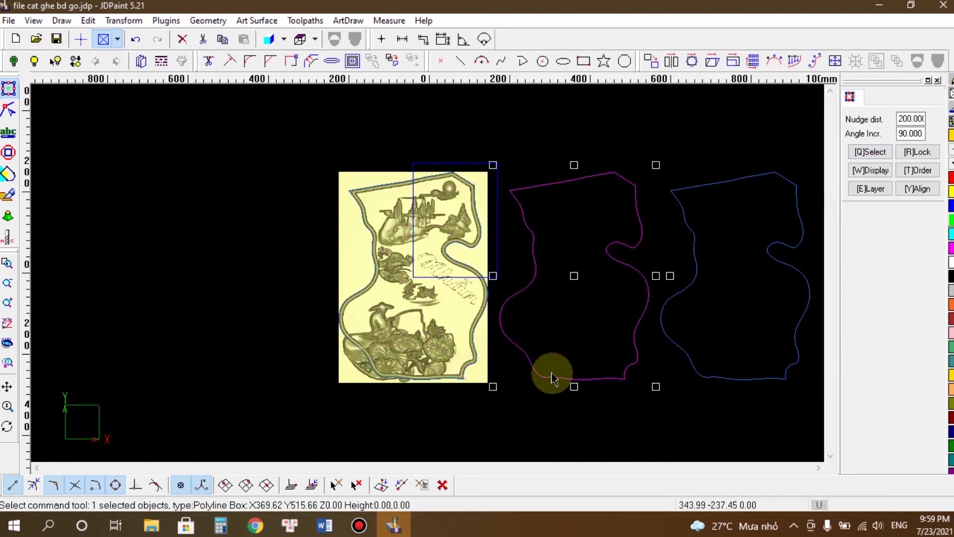
left_click(679, 391)
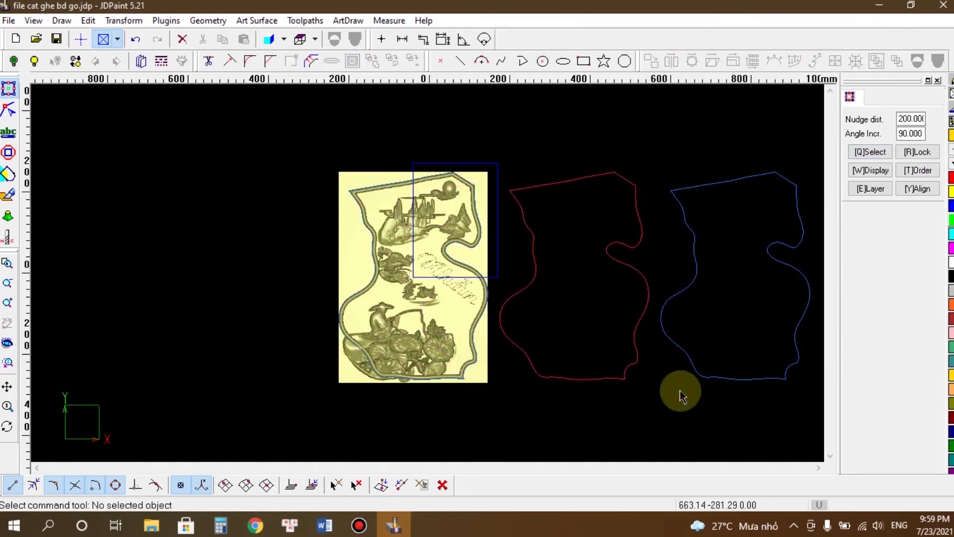
Step: Return the border polyline to the panel and move the remaining outline toolpath 400 mm to the right
left_click(481, 323)
key("ctrl+z")
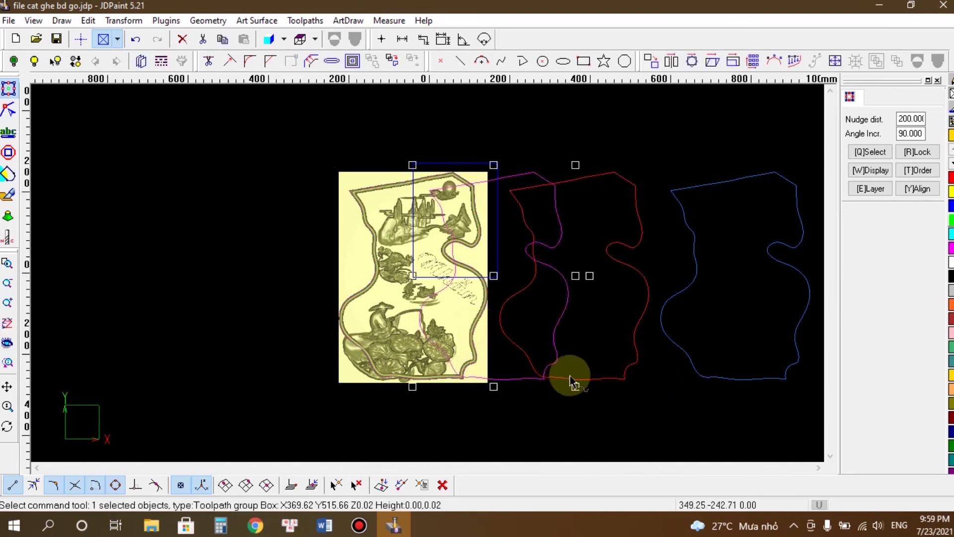
left_click(554, 341)
key("Right")
left_click(659, 428)
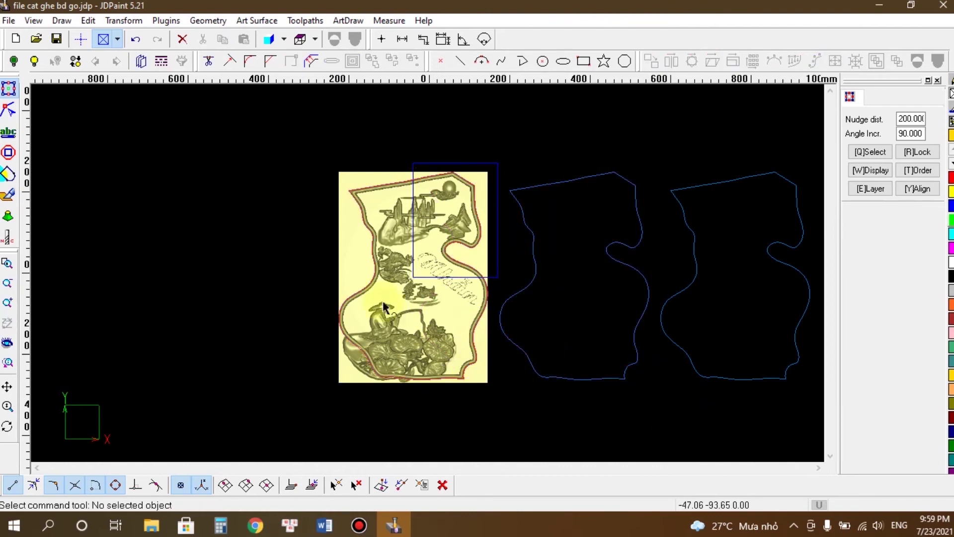
Step: Start a Surface rough toolpath with Parallel movement for the relief panel and its border polyline
scroll(382, 303, "down", 1)
left_click_drag(456, 378, 353, 179)
left_click(313, 21)
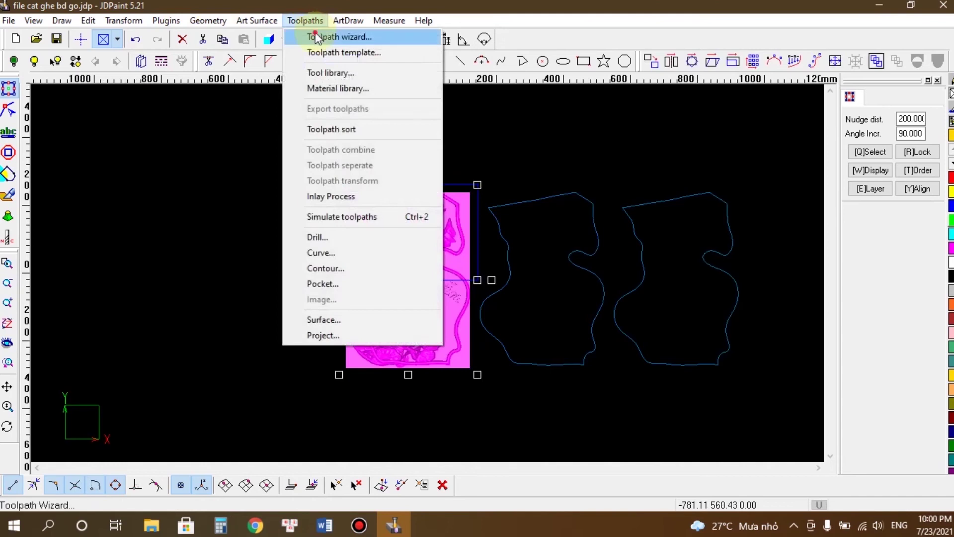
left_click(323, 37)
left_click(404, 345)
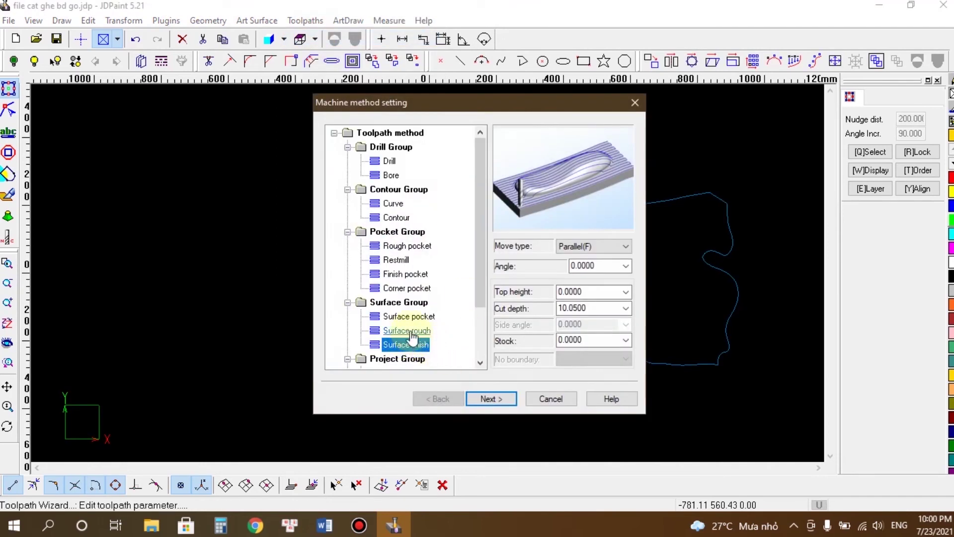
left_click(407, 331)
double_click(580, 340)
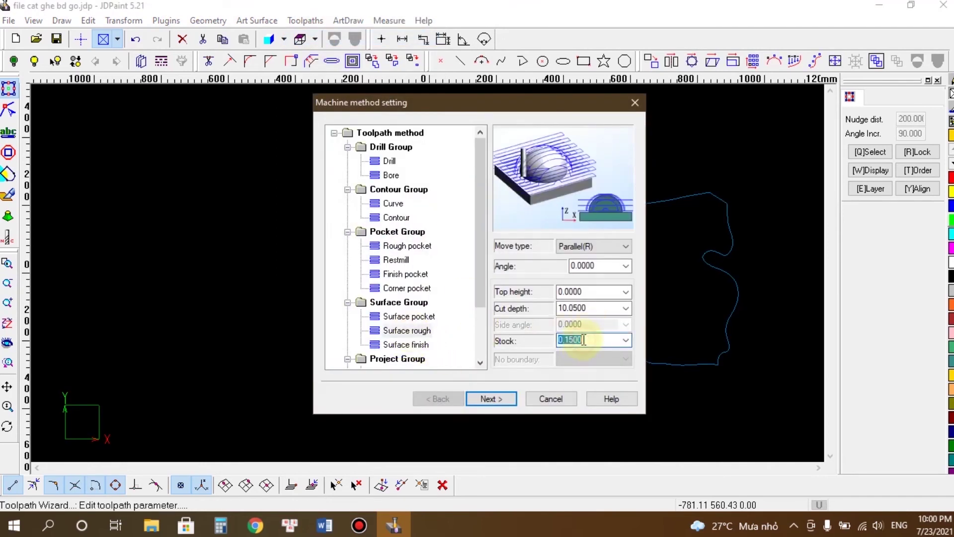
left_click(497, 398)
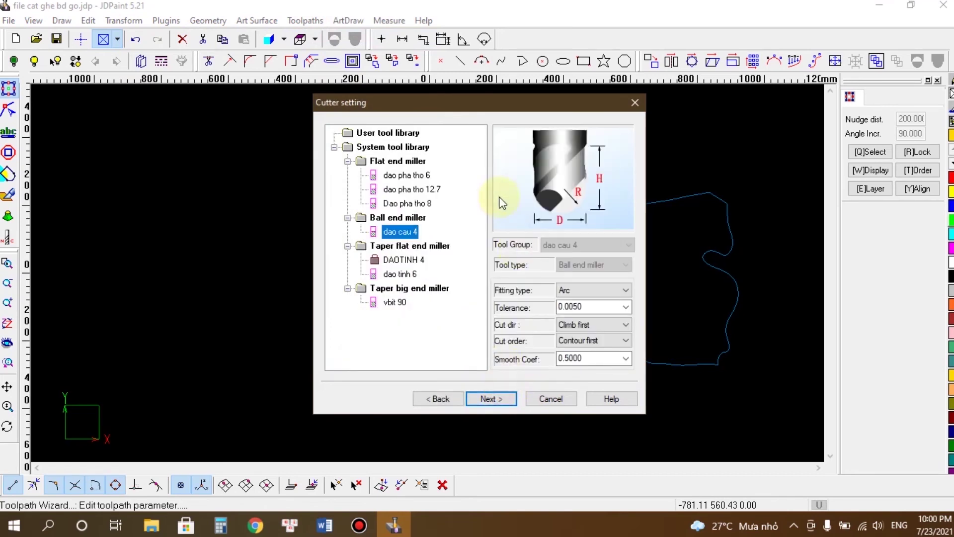
Step: Generate the roughing toolpath with the dao pha tho 6 cutter, a tolerance of 0.05 and a side downstep of 3
left_click(413, 175)
double_click(598, 306)
type("0")
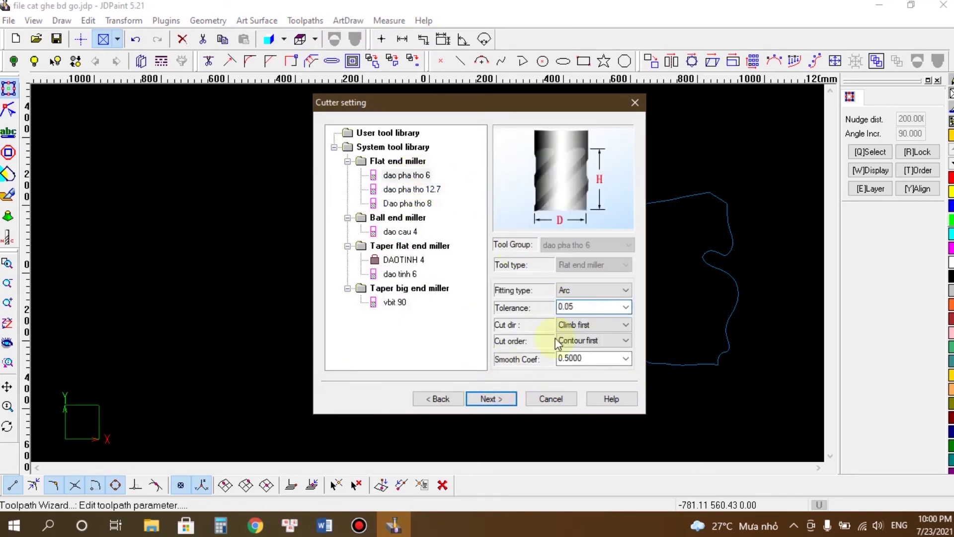
left_click(491, 398)
double_click(594, 289)
type("3")
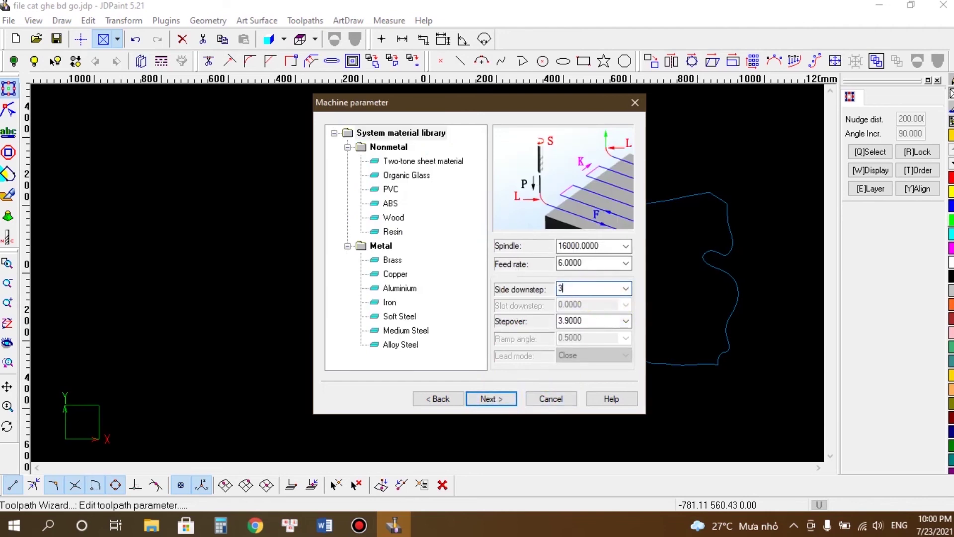
left_click(507, 399)
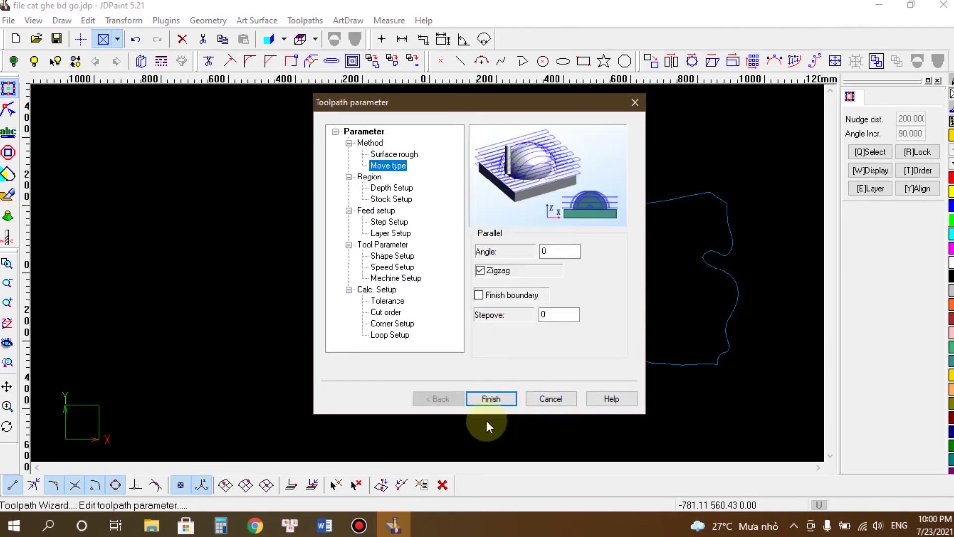
left_click(491, 398)
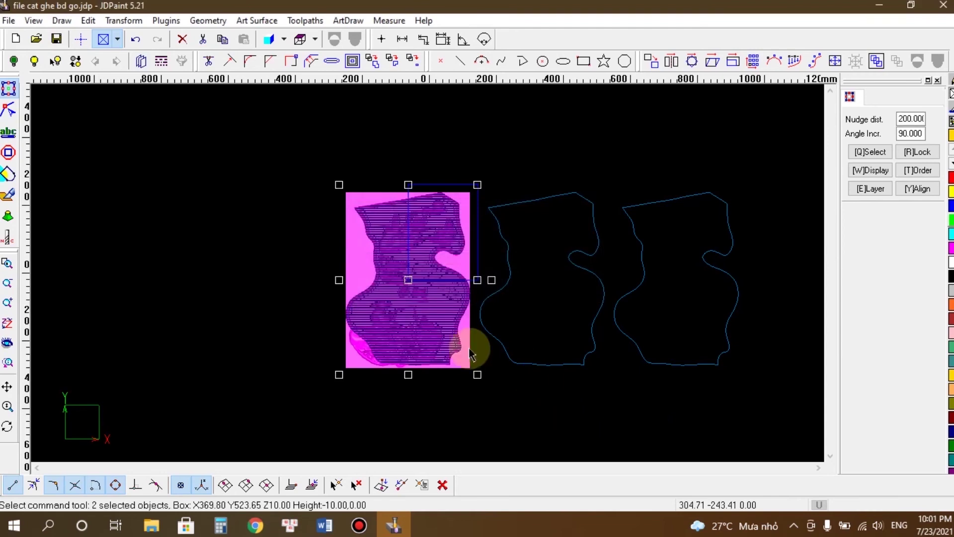
Step: Move the roughing toolpath 800 mm to the right, onto the farther outline toolpath, and deselect it
left_click(417, 331)
key("Right")
key("Right")
key("Right")
key("Right")
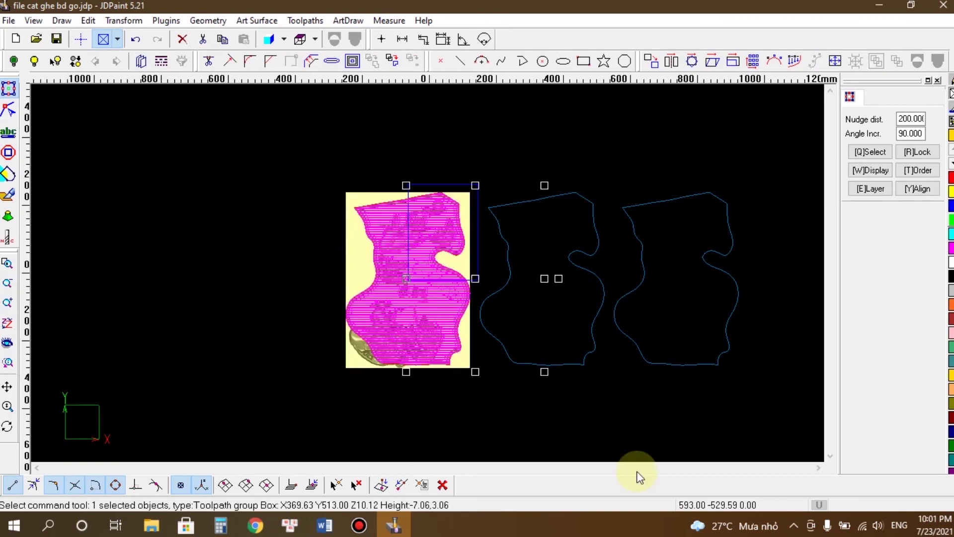
left_click(689, 419)
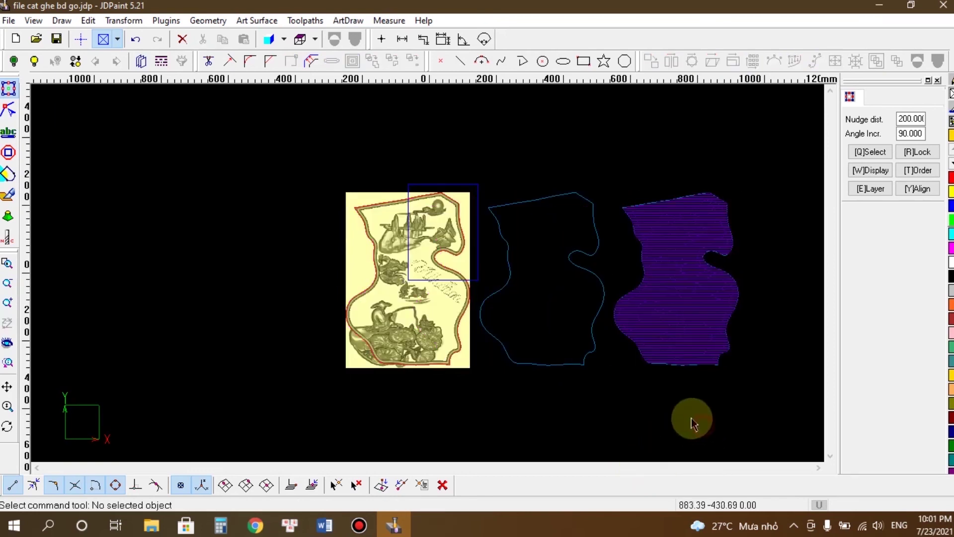
Step: Start a Surface finish toolpath with Parallel movement for the relief panel and its border polyline
left_click_drag(463, 380, 304, 125)
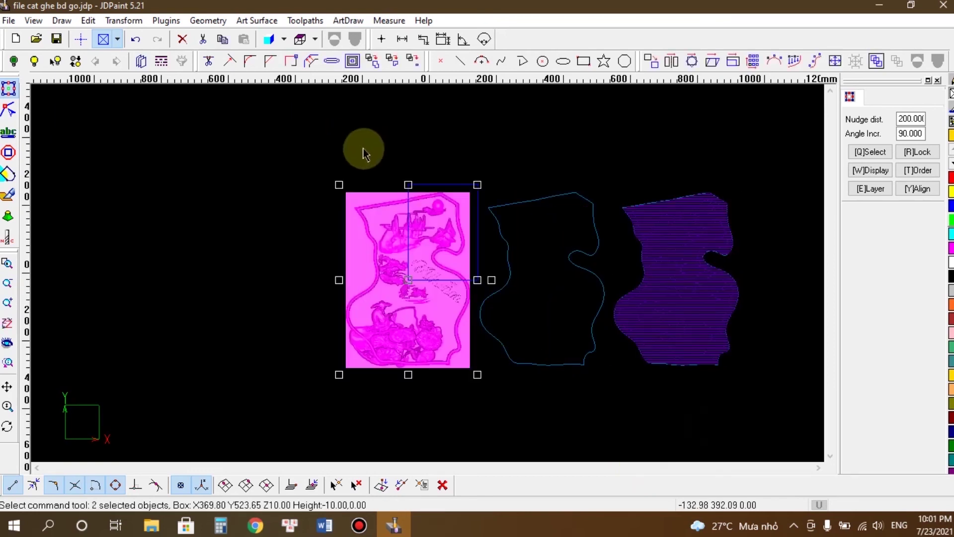
left_click(305, 20)
left_click(313, 36)
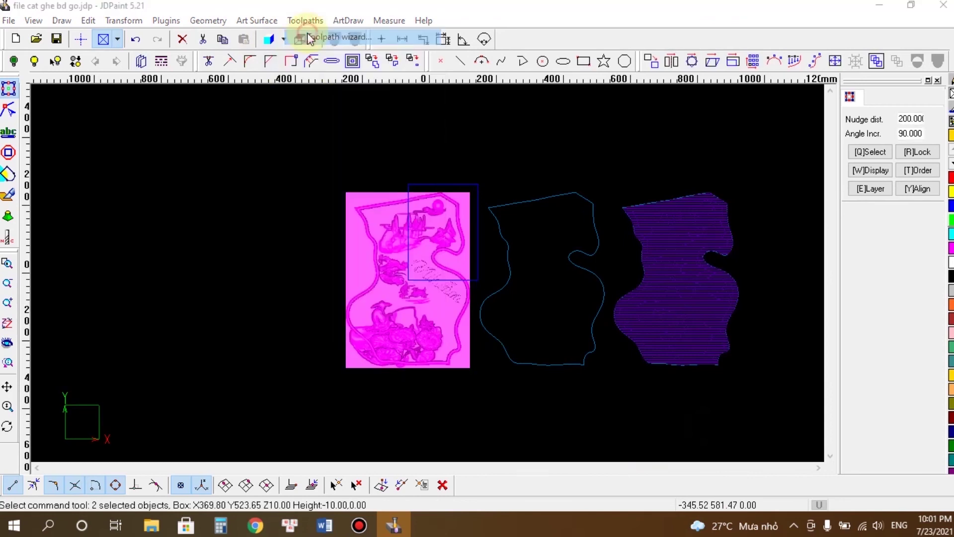
left_click(416, 347)
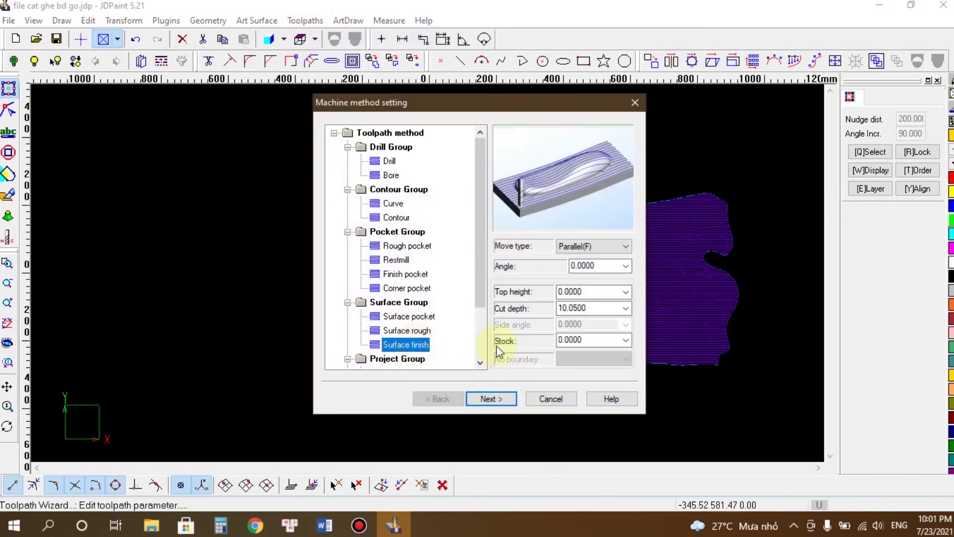
left_click(492, 398)
Step: Generate the finishing toolpath with the dao tinh 6 cutter, an edited tolerance and a stepover of 0.25
left_click(406, 174)
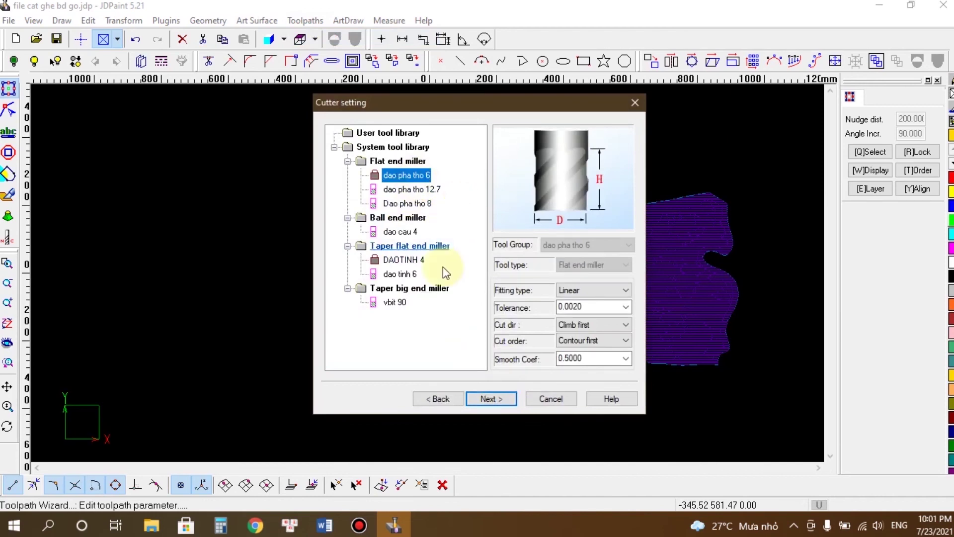
left_click(400, 274)
double_click(581, 307)
type("0")
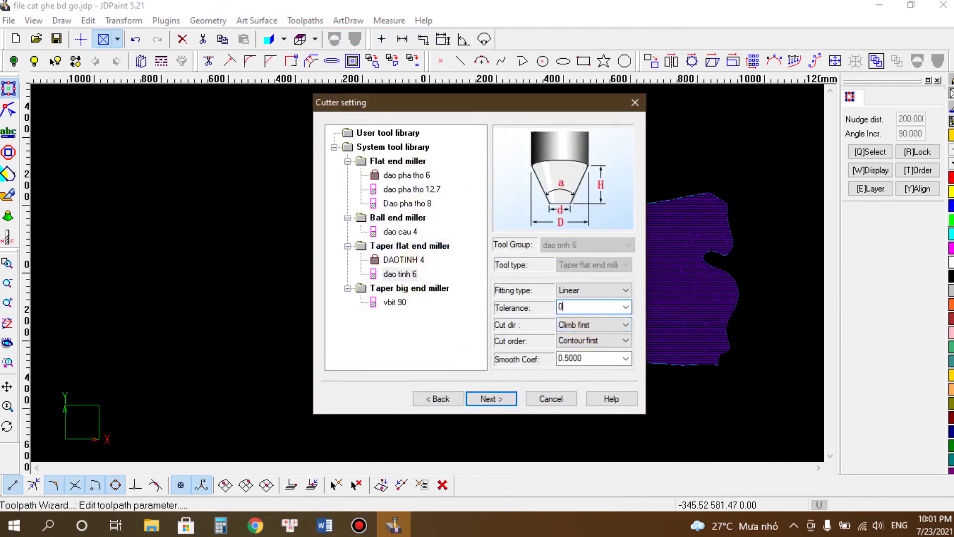
left_click(490, 398)
double_click(584, 321)
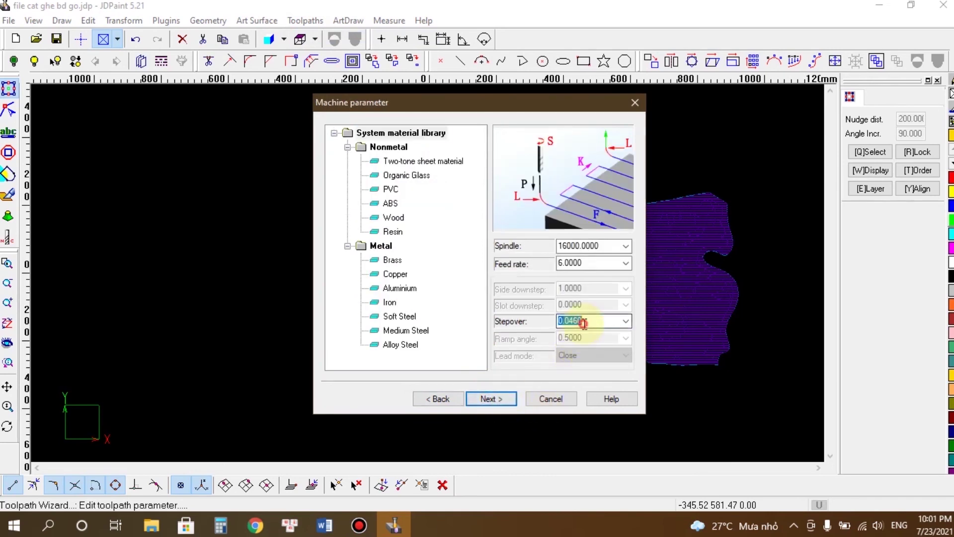
type("0.25")
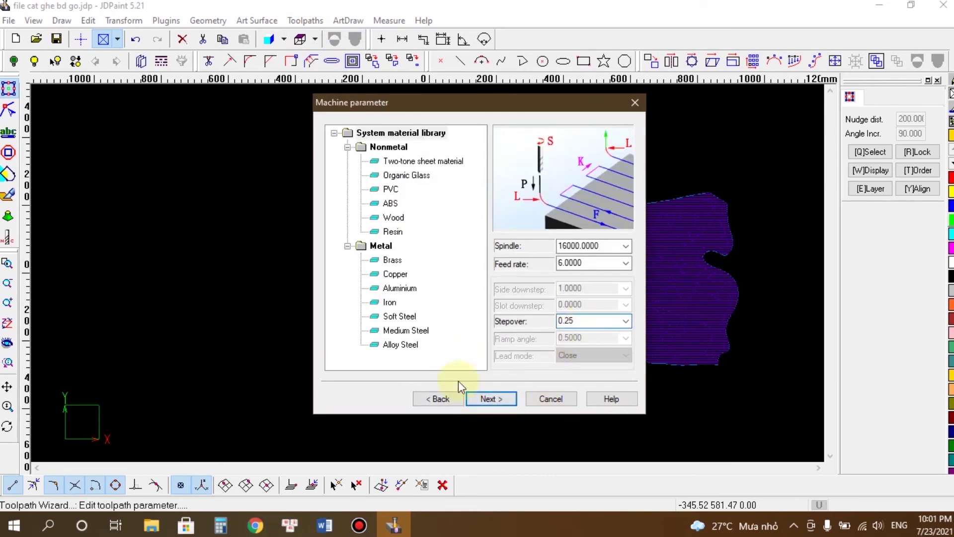
left_click(490, 399)
left_click(500, 398)
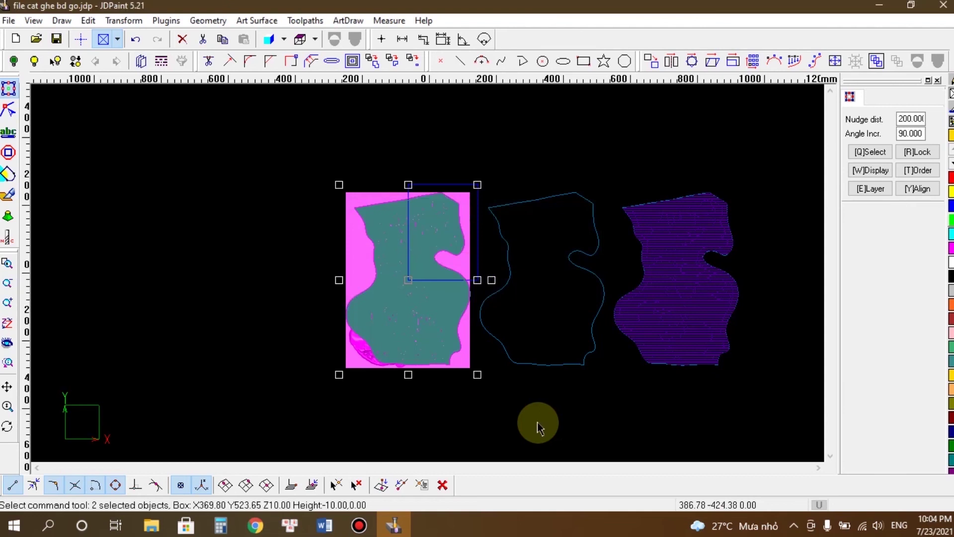
Step: Select only the finishing toolpath by entity type and move it 400 mm to the right, onto the nearer outline toolpath
left_click_drag(478, 393, 346, 154)
left_click(869, 152)
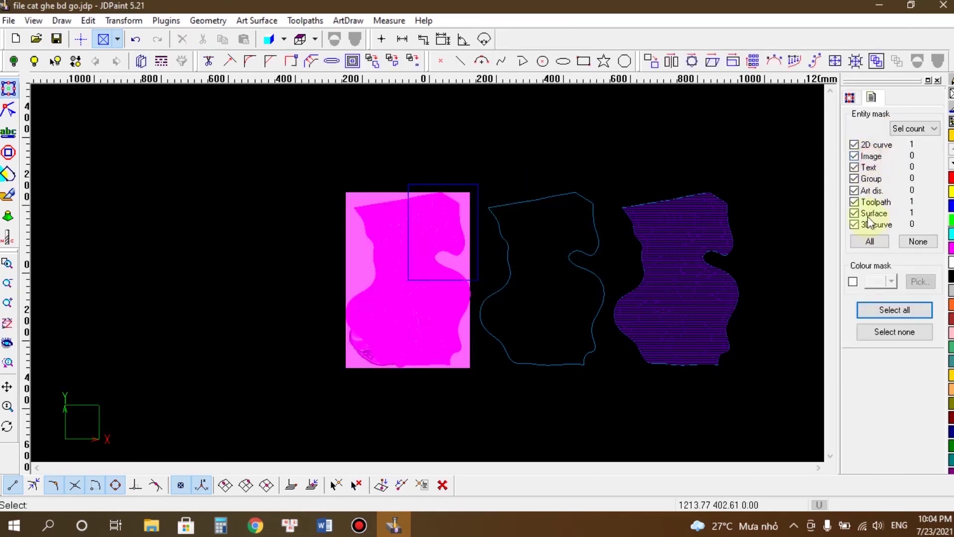
left_click(894, 331)
right_click(727, 405)
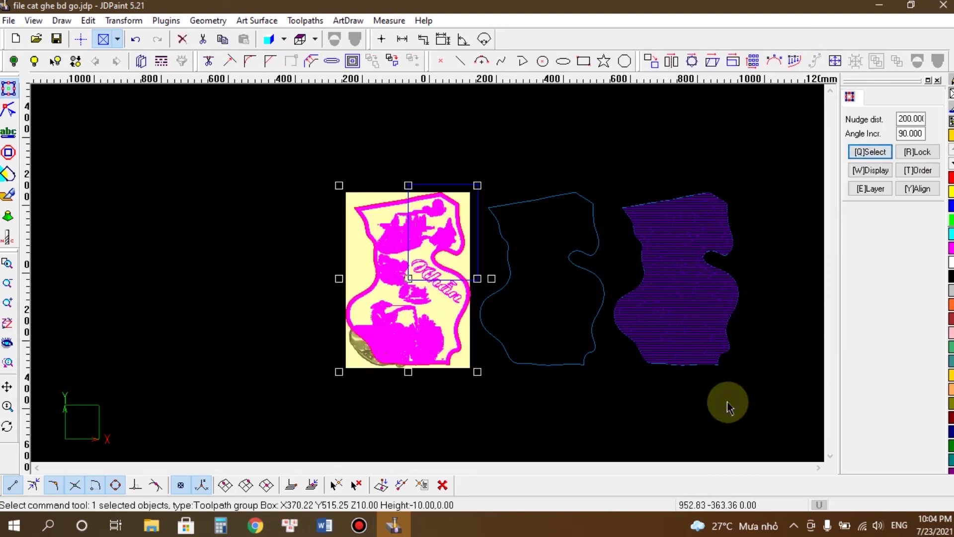
key("Right")
key("Right")
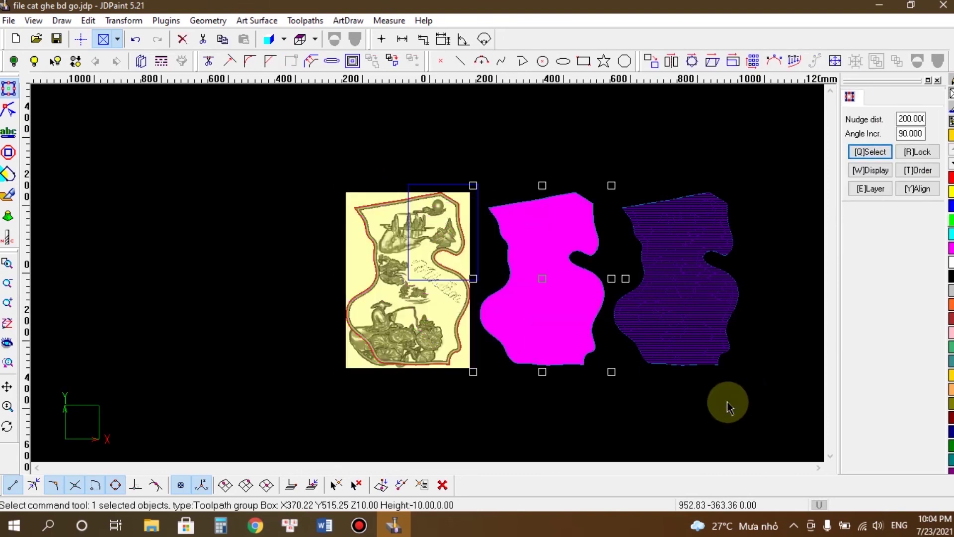
left_click(734, 407)
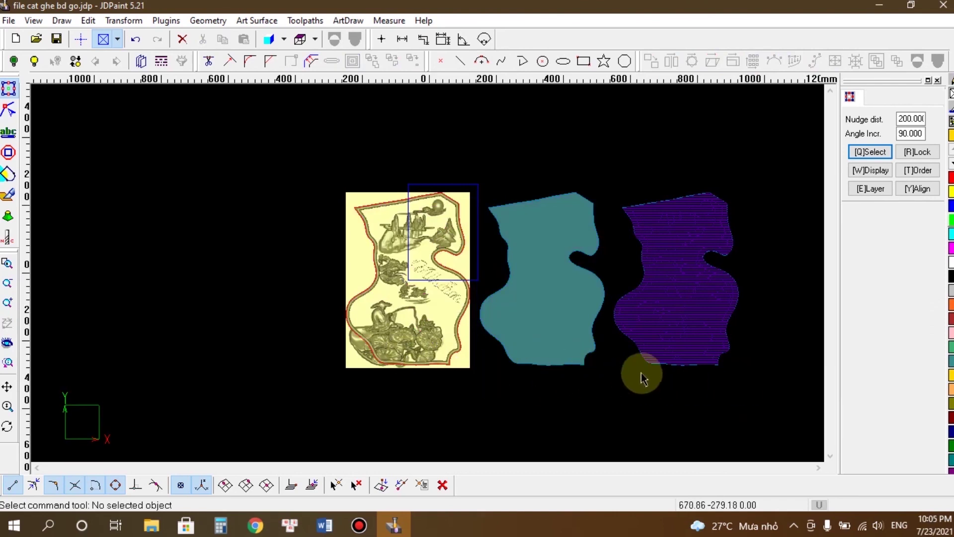
Step: Move the border polyline from the panel 800 mm to the right, onto the roughing toolpath
scroll(725, 373, "up", 3)
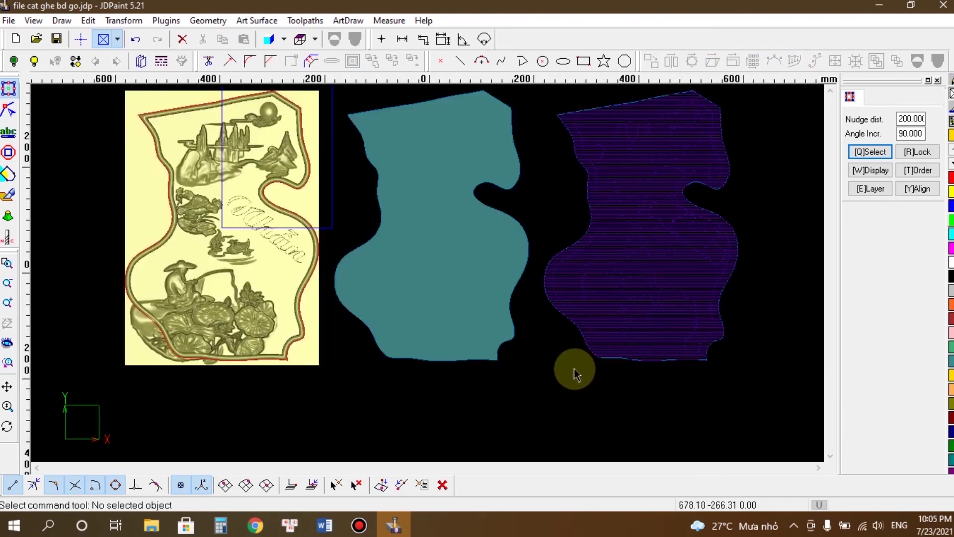
scroll(451, 362, "down", 2)
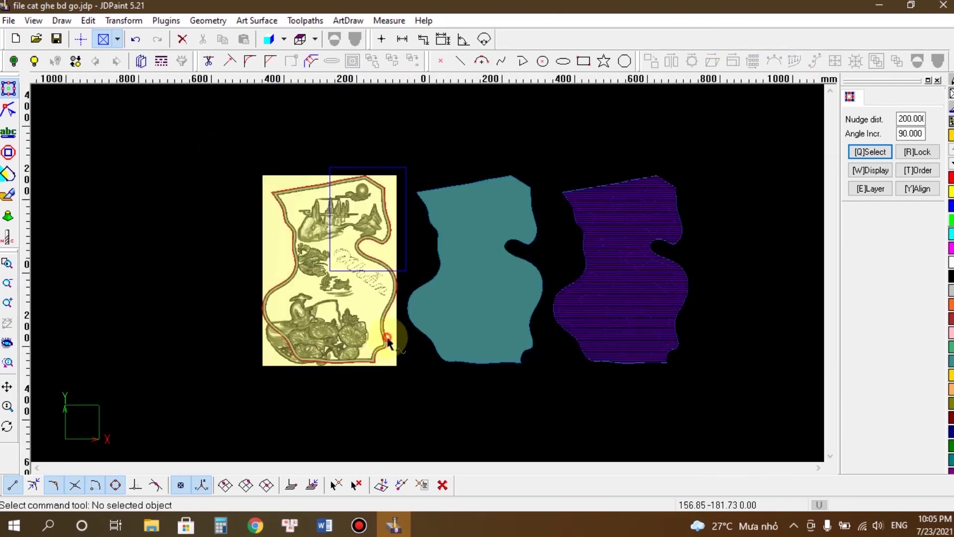
left_click(392, 339)
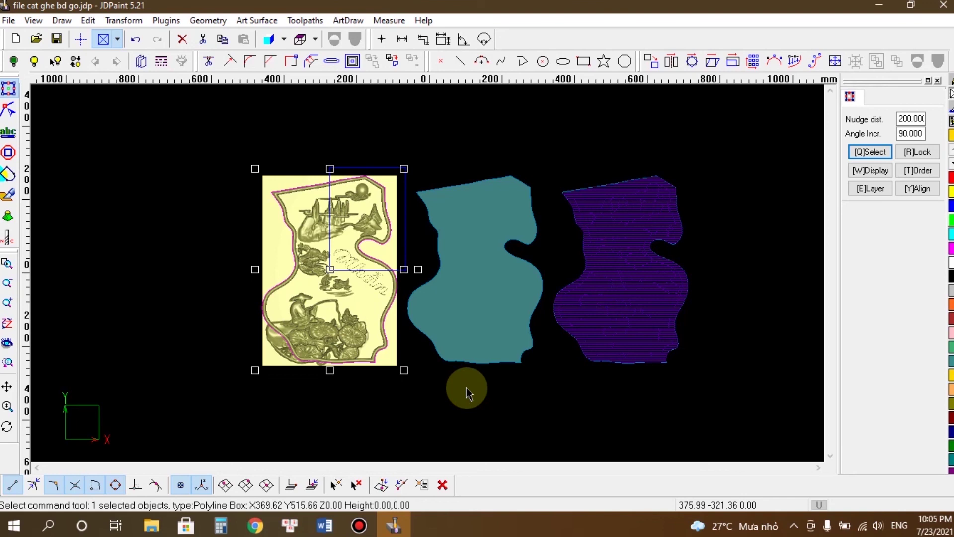
key("Right")
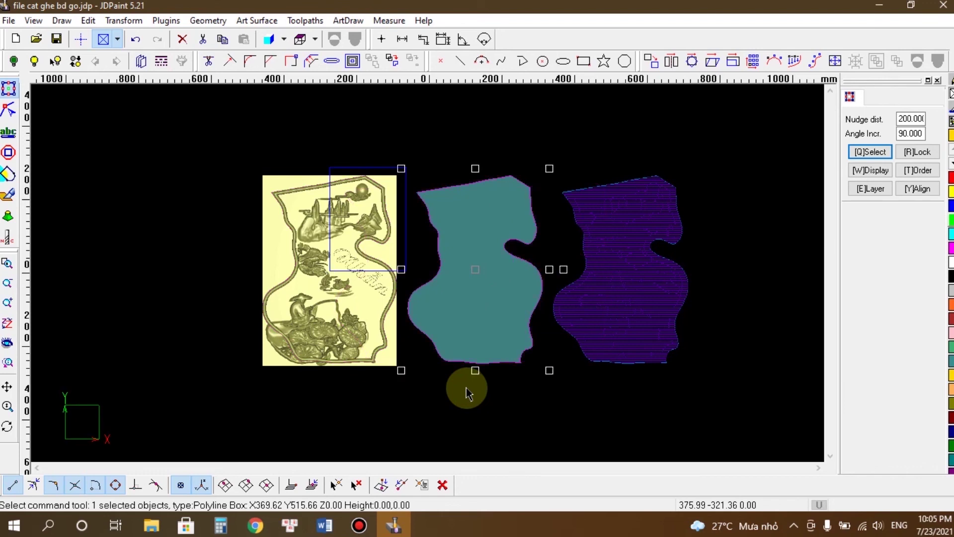
key("Right")
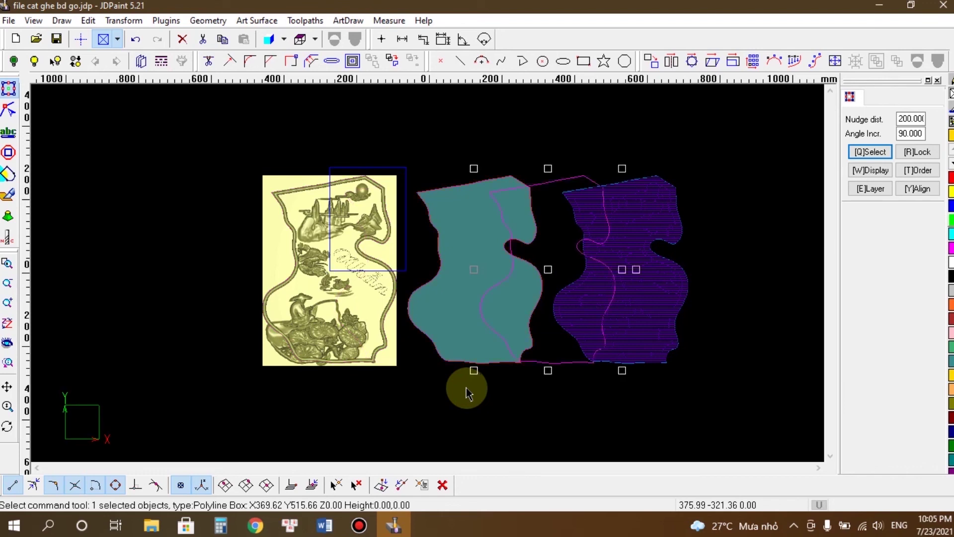
key("Right")
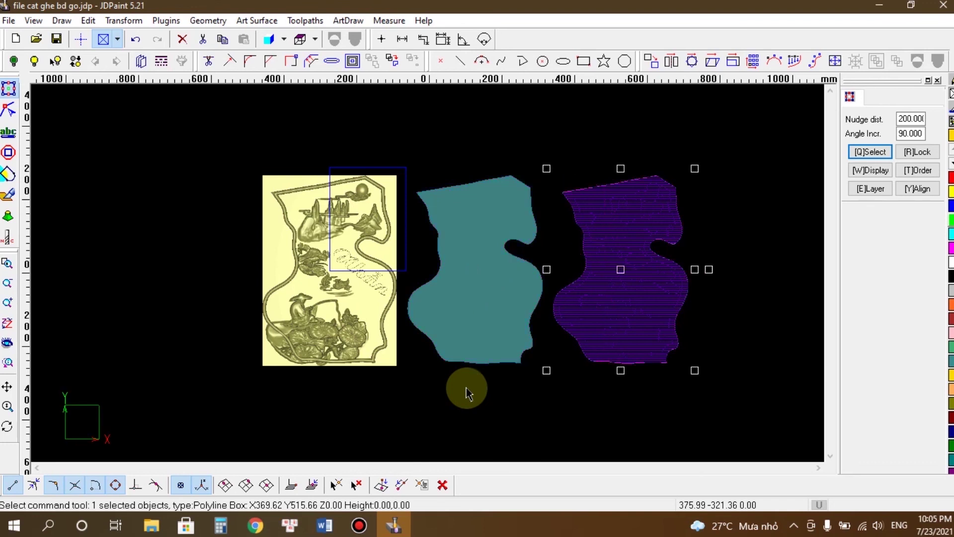
left_click(578, 395)
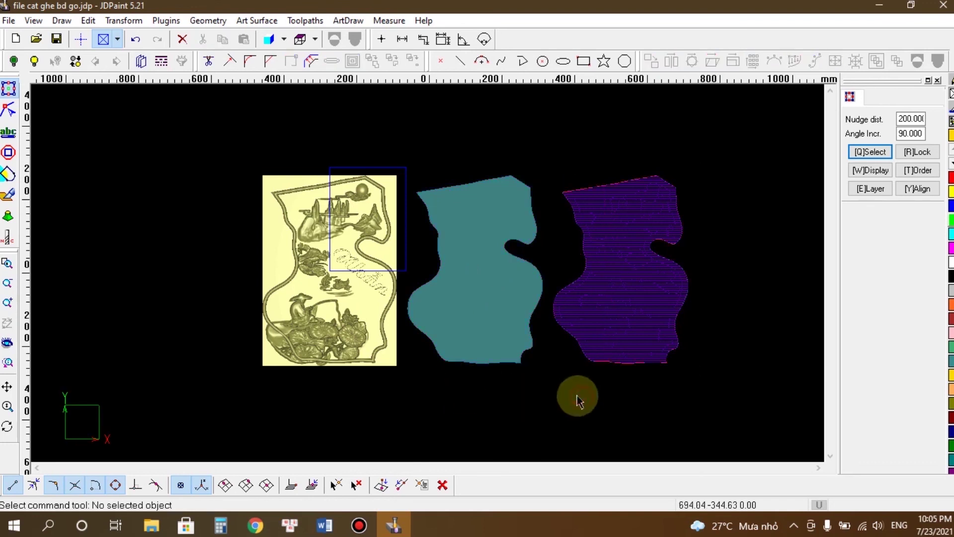
Step: Examine the finishing toolpath's line spacing and its fit to the outline at the shape's lower-right corner
scroll(519, 365, "up", 2)
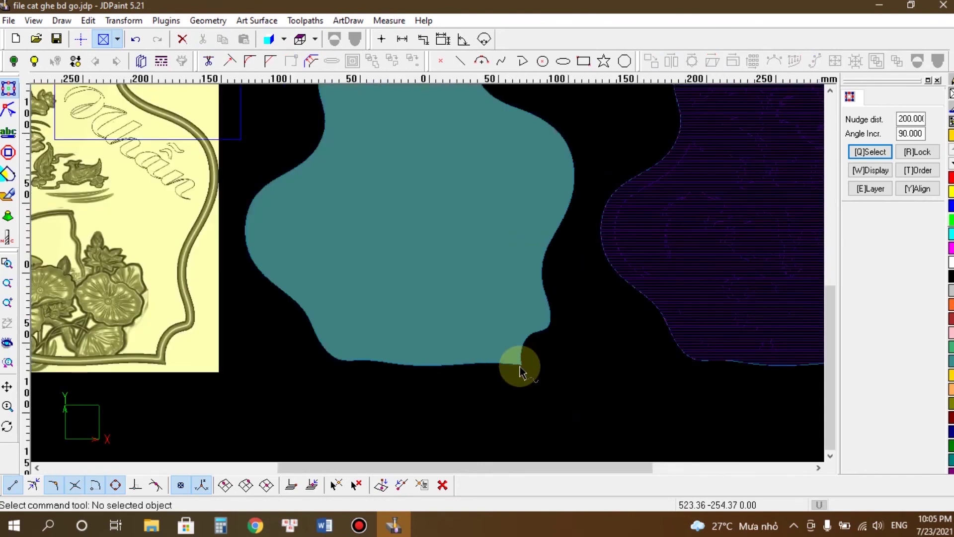
scroll(520, 371, "up", 2)
scroll(528, 371, "up", 2)
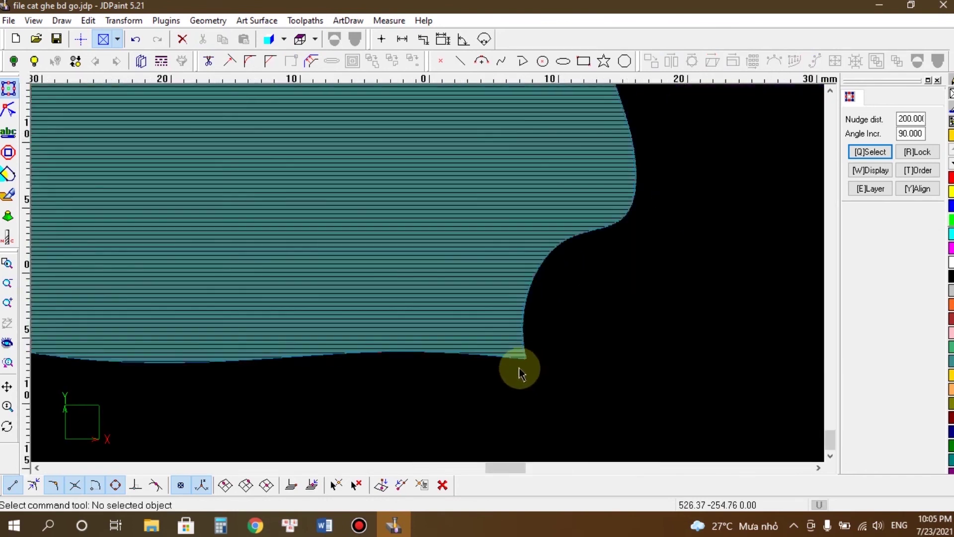
scroll(525, 365, "up", 2)
scroll(514, 346, "up", 4)
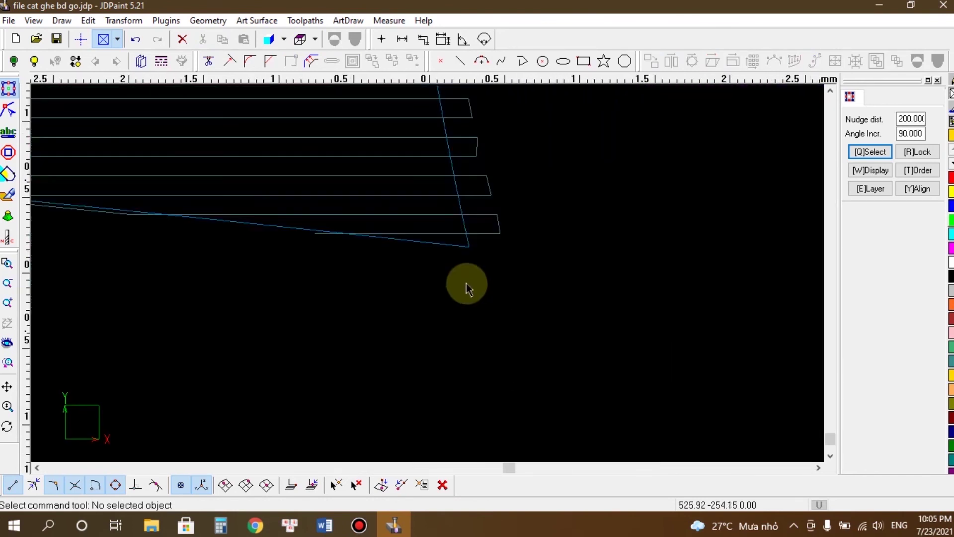
scroll(425, 245, "down", 2)
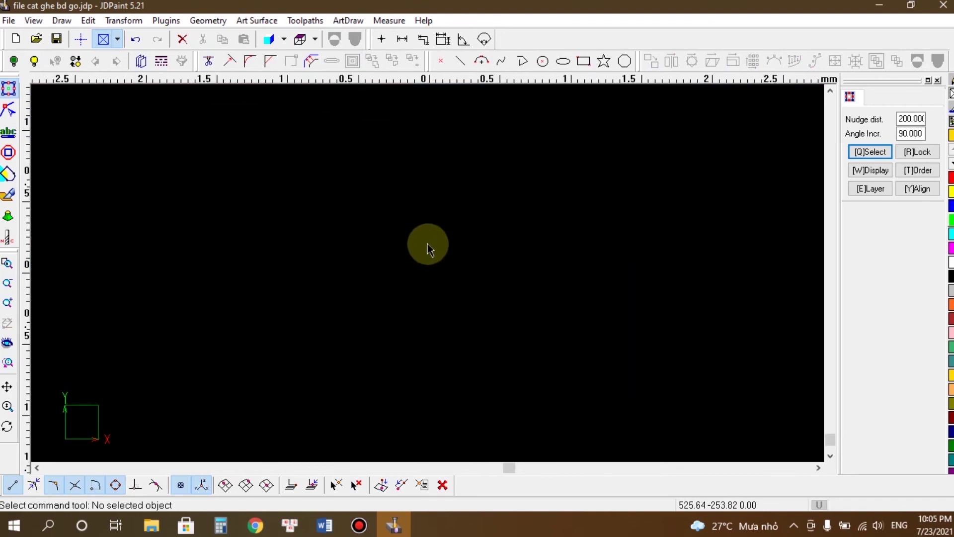
scroll(419, 241, "down", 1)
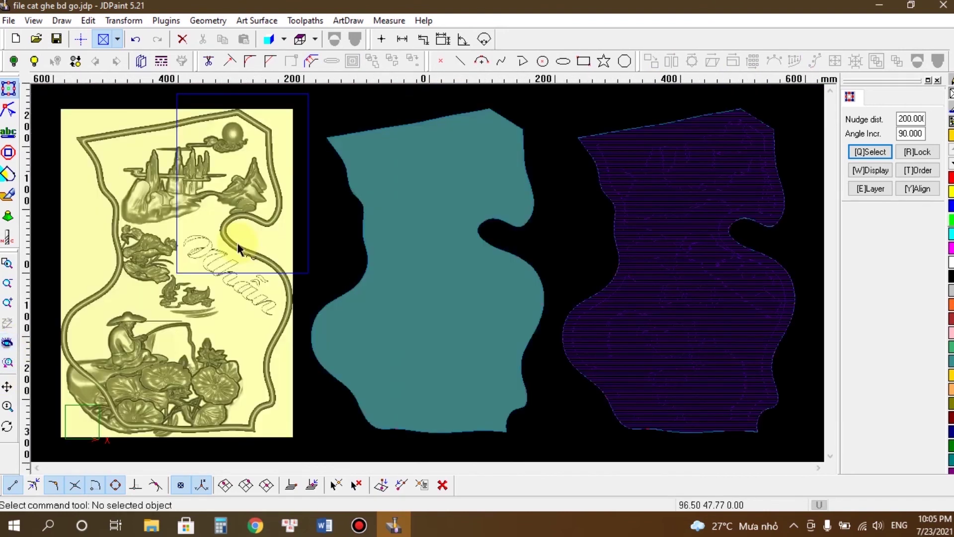
scroll(389, 270, "down", 1)
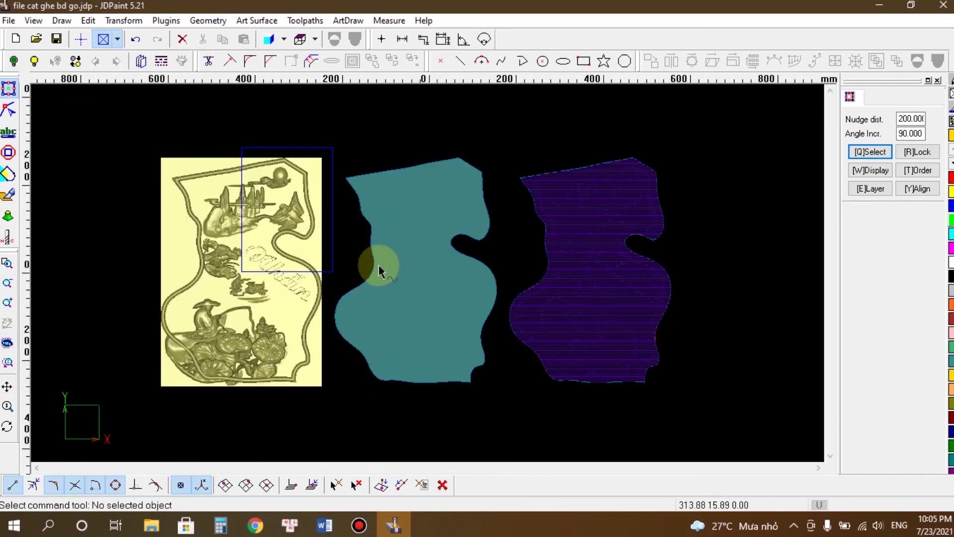
Step: Start exporting the roughing toolpath and its outlines to the Desktop as En3d file "tho cat ghep 369x515x10"
left_click(513, 143)
left_click(305, 20)
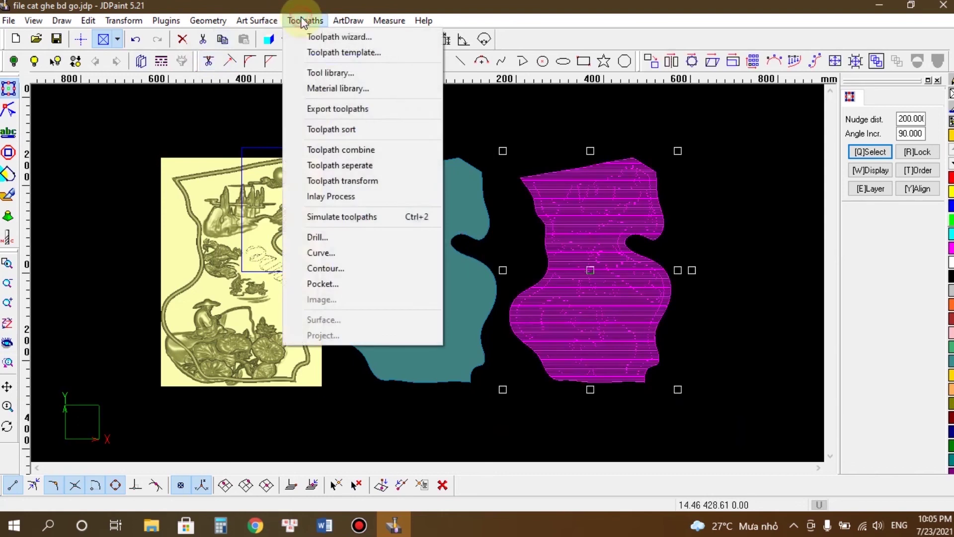
left_click(315, 108)
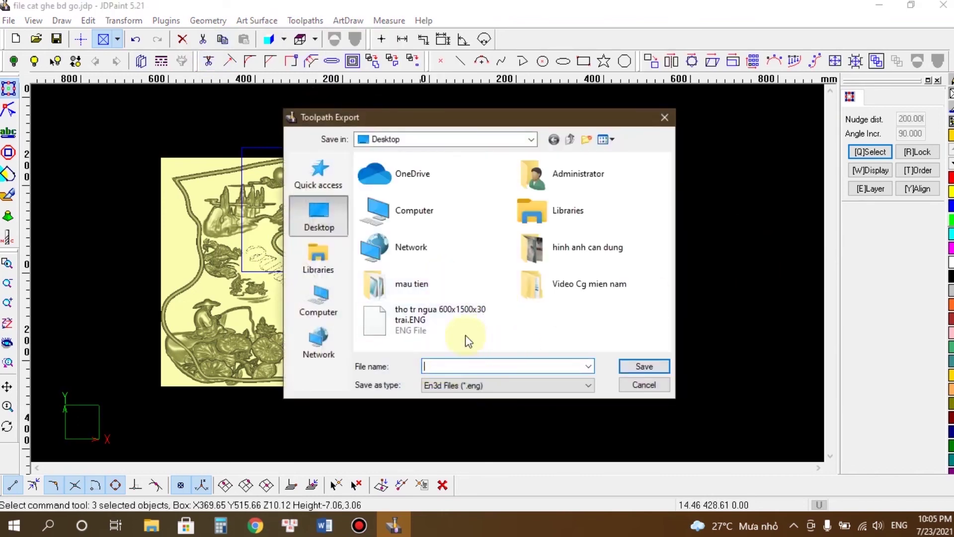
left_click(396, 334)
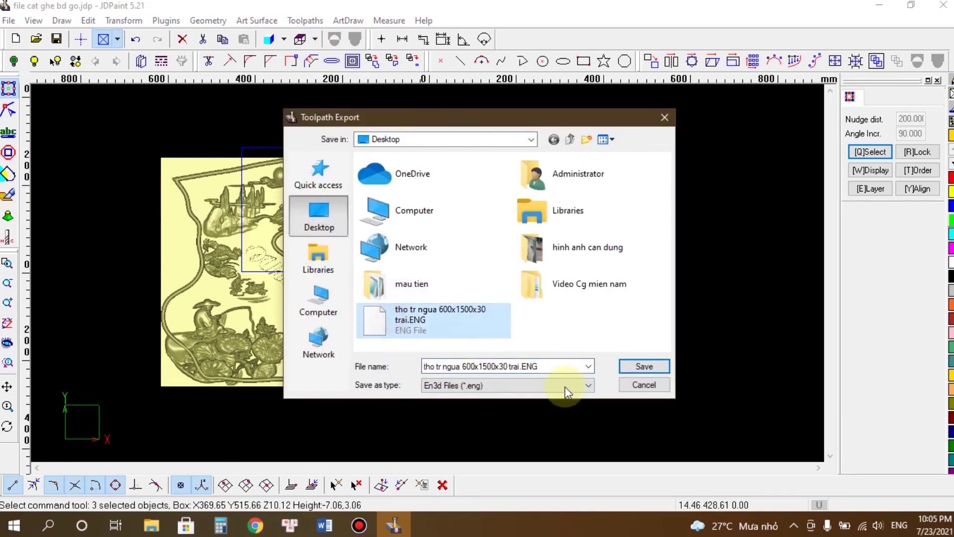
left_click(554, 367)
left_click(432, 366)
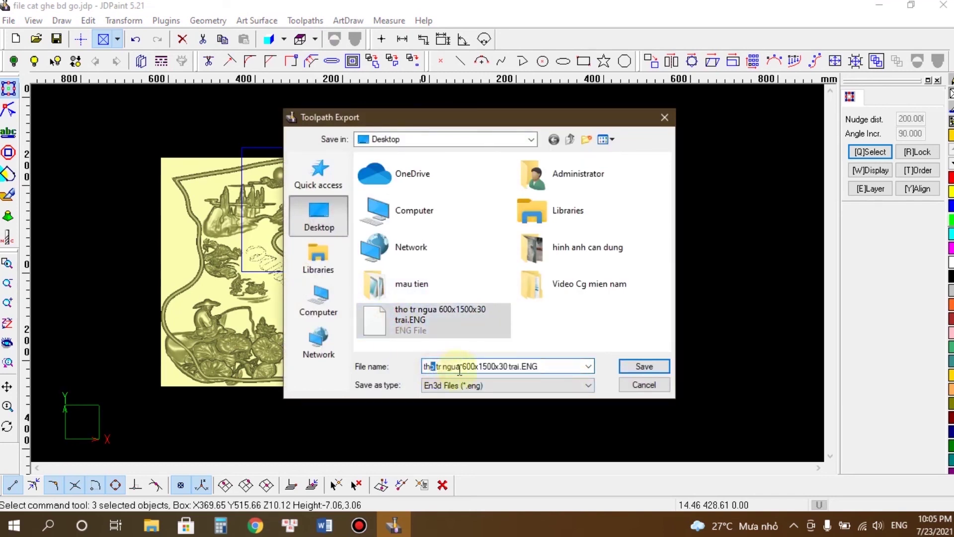
double_click(446, 367)
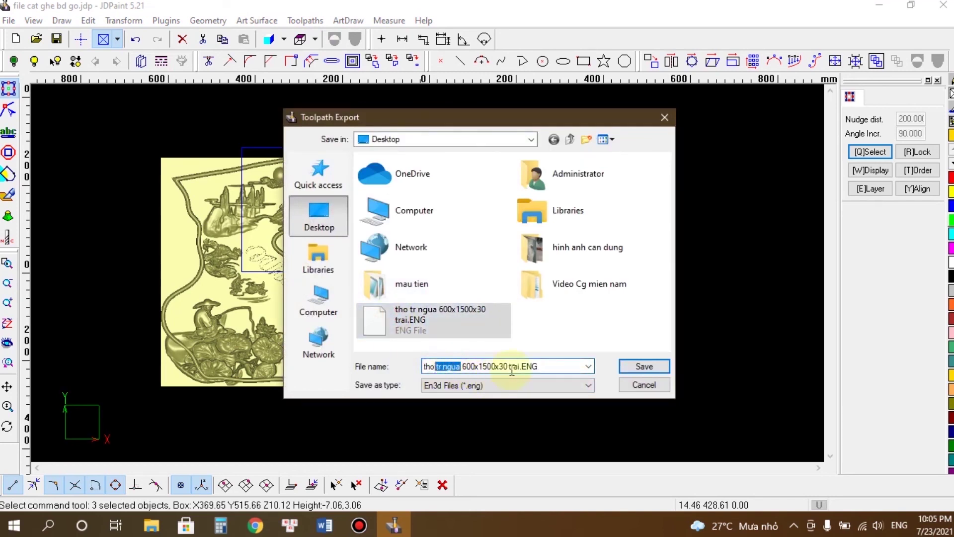
left_click_drag(425, 366, 539, 367)
key("BackSpace")
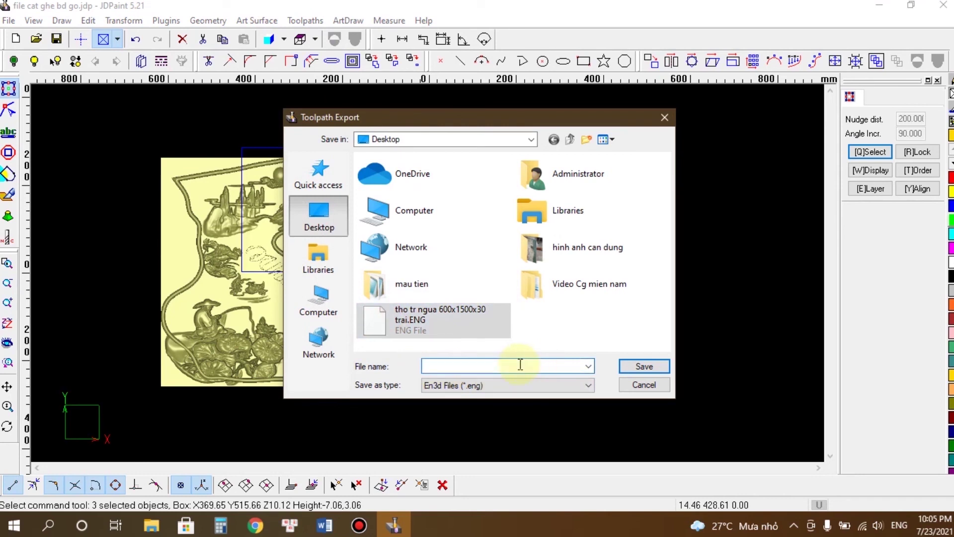
type("tho")
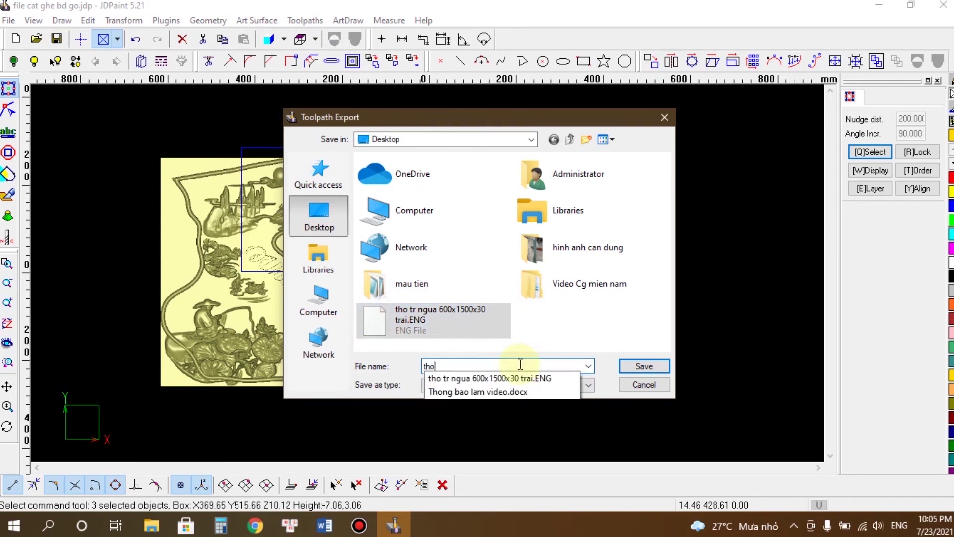
type(" cat ghep")
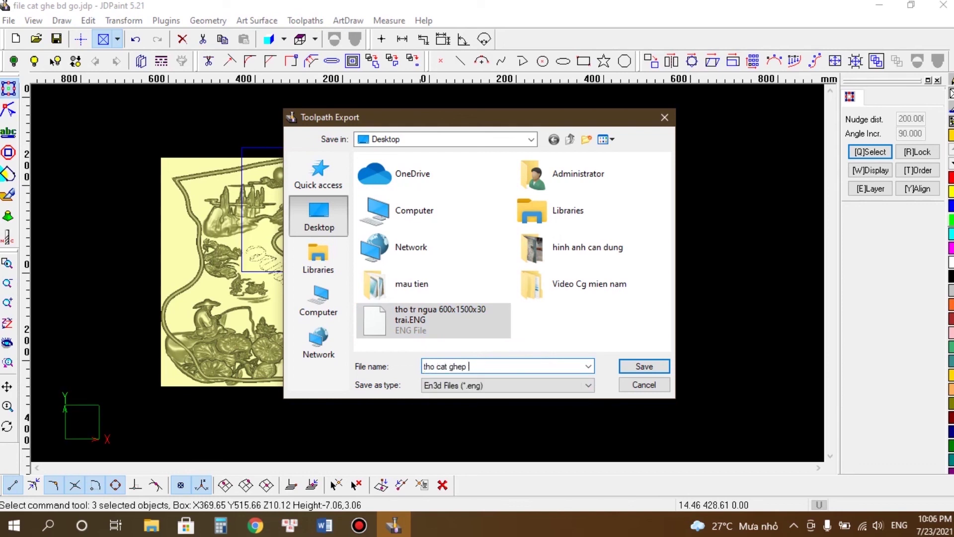
type(" 369x515x10")
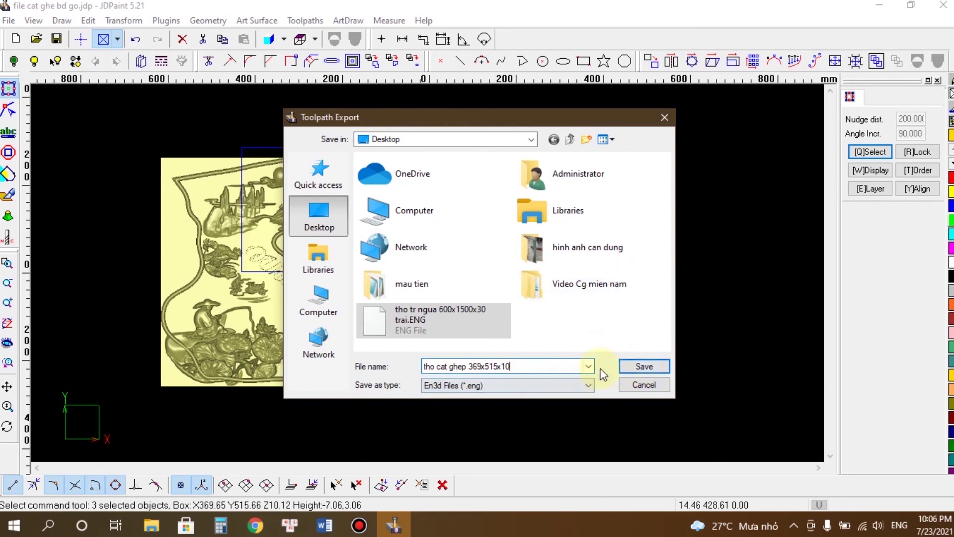
left_click(645, 365)
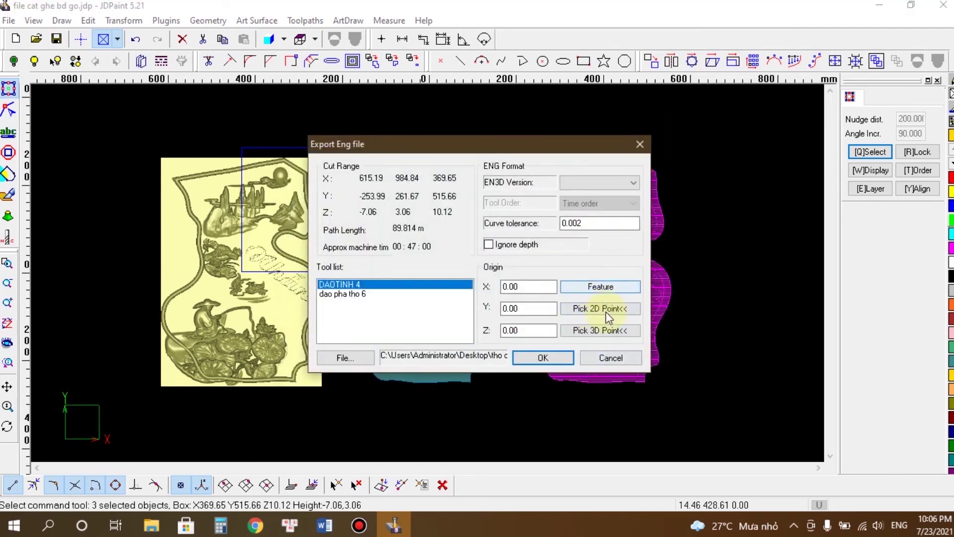
Step: Set the 2D export origin at the finishing shape's lower-right corner end point, X 525.37, Y -252.91, and complete the export
left_click(574, 310)
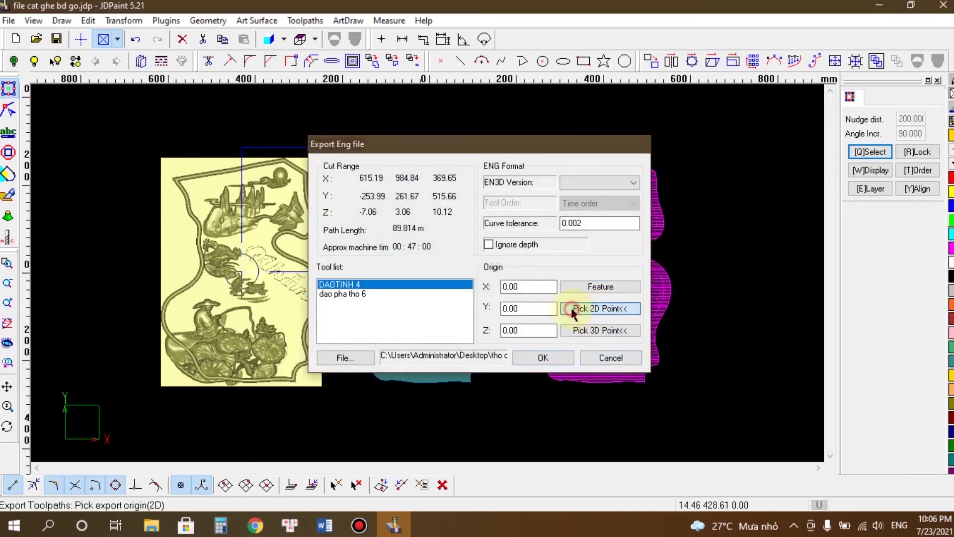
scroll(472, 387, "up", 2)
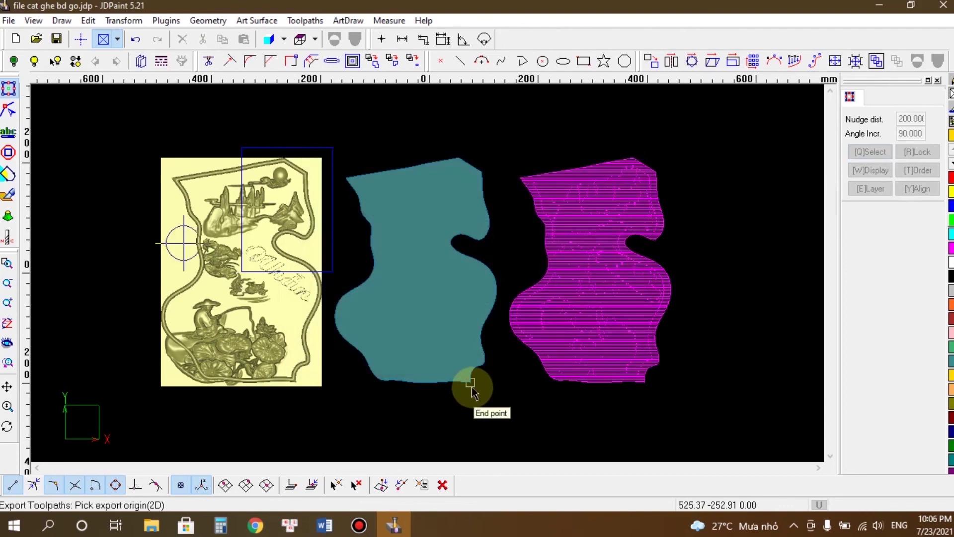
scroll(480, 386, "up", 1)
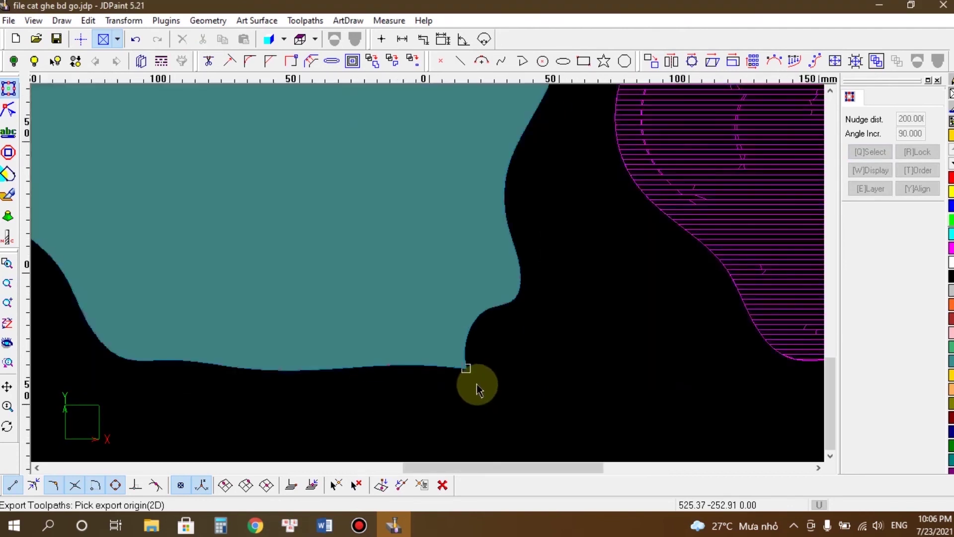
scroll(484, 388, "up", 1)
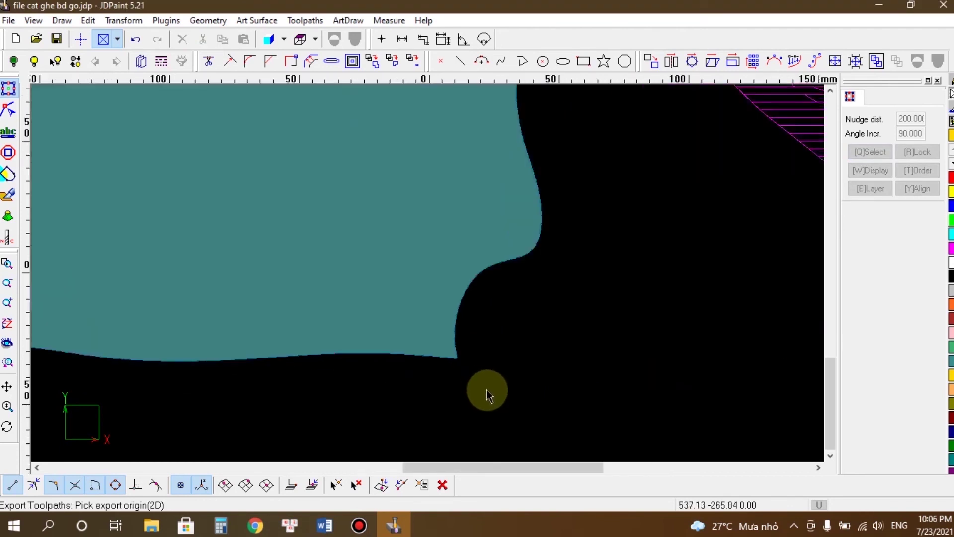
left_click(458, 363)
left_click(519, 291)
left_click(545, 354)
left_click(515, 292)
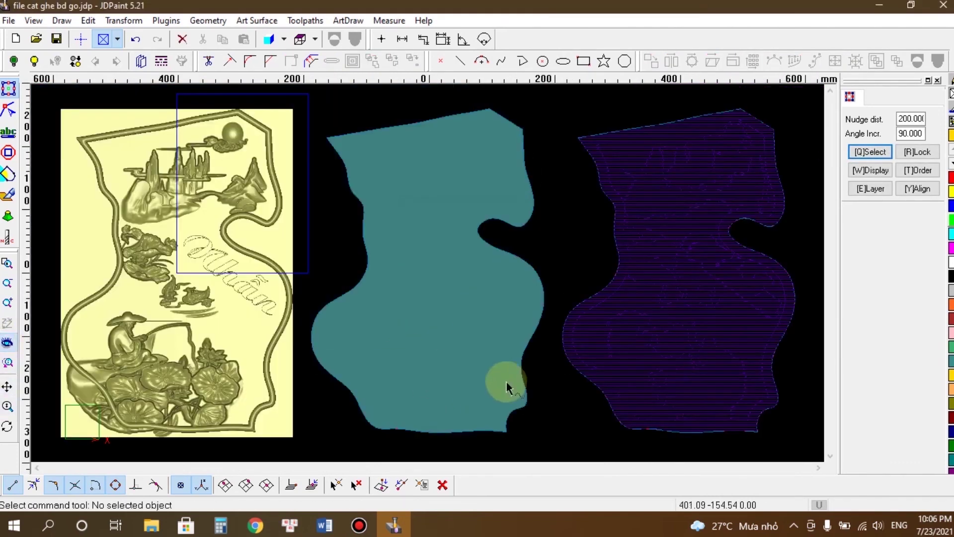
Step: Reselect the roughing toolpath with its outlines and start exporting it as "tinh cat ghep 369x515x10.ENG", without replacing the existing file
left_click_drag(630, 207, 594, 106)
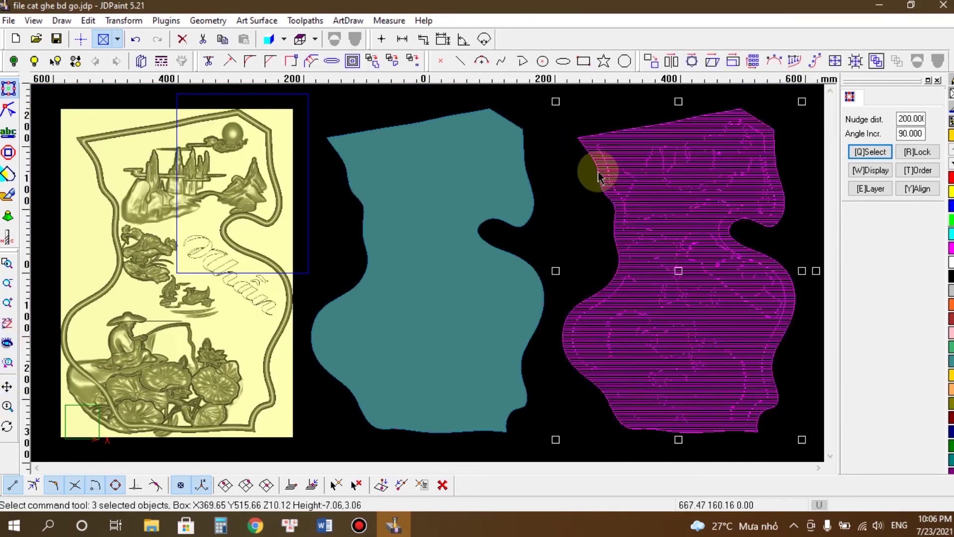
right_click(636, 98)
left_click(691, 105)
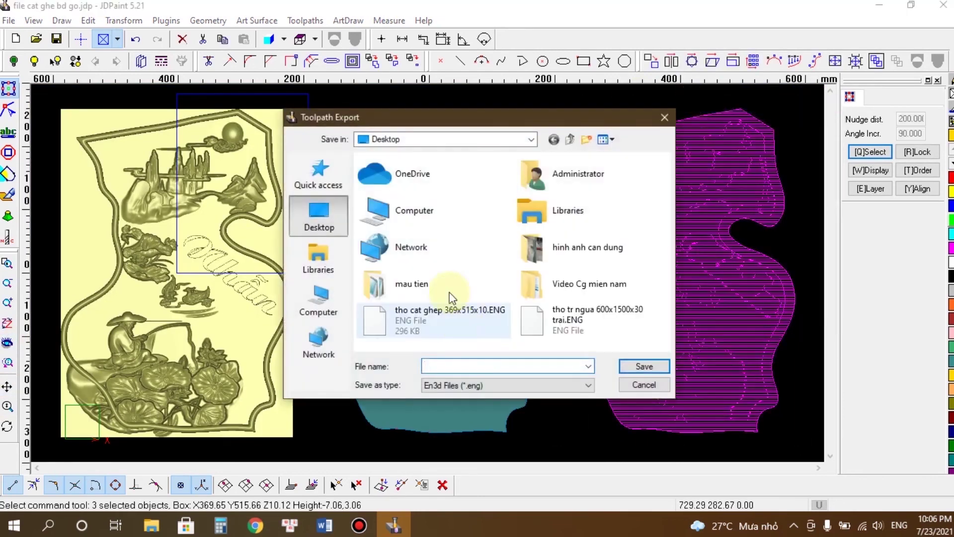
left_click(420, 318)
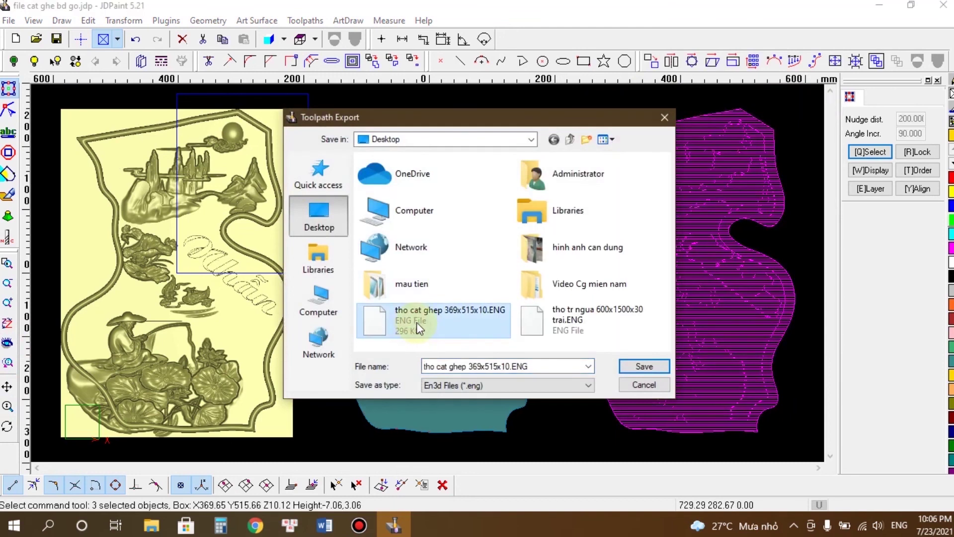
left_click(642, 367)
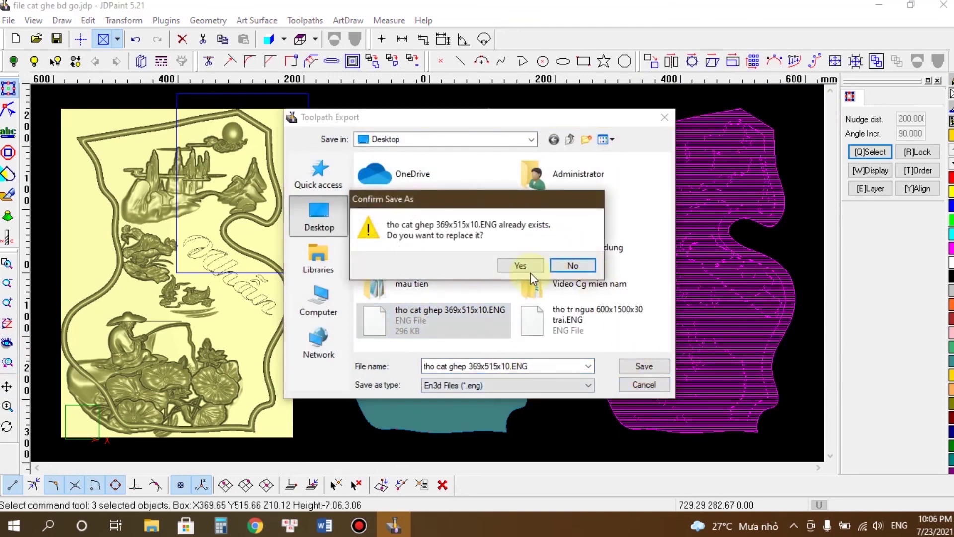
left_click(575, 264)
left_click_drag(435, 366, 422, 367)
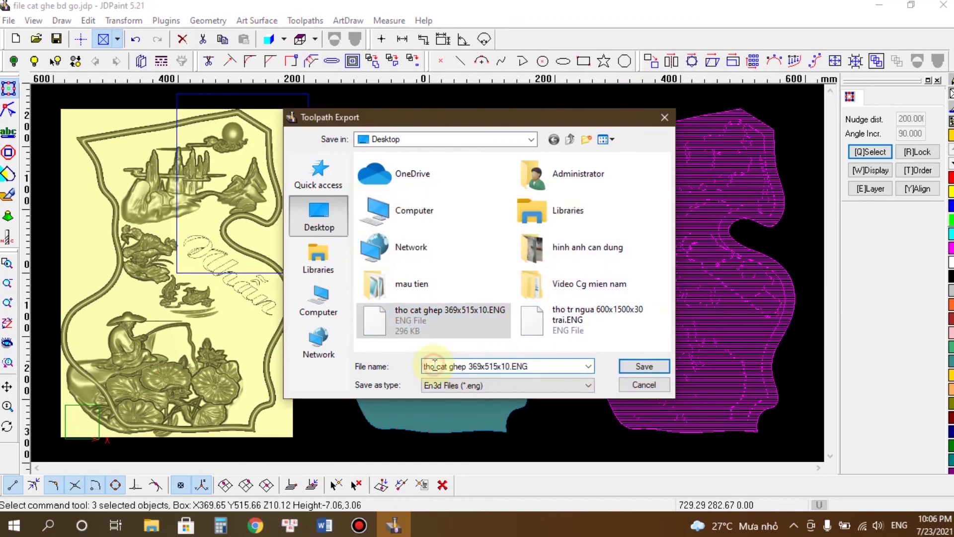
type("tinh")
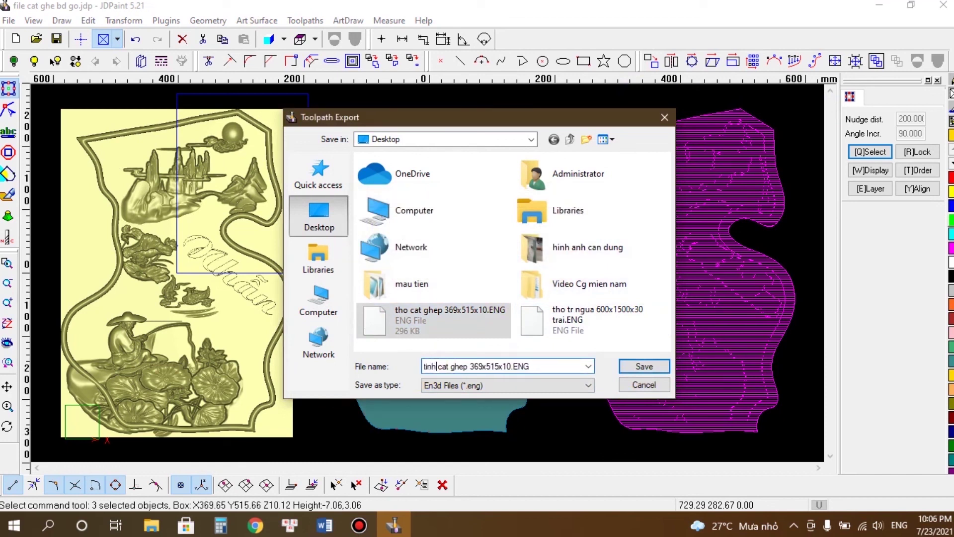
left_click(638, 366)
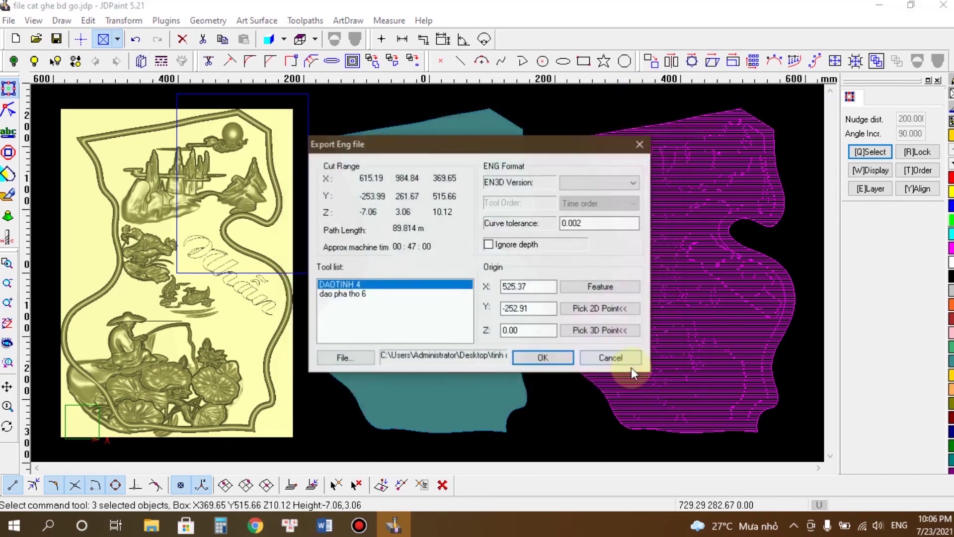
Step: Set the 2D export origin at the roughing shape's lower-right corner, X 925.37, Y -252.91, complete the export and clear the selection
left_click(599, 309)
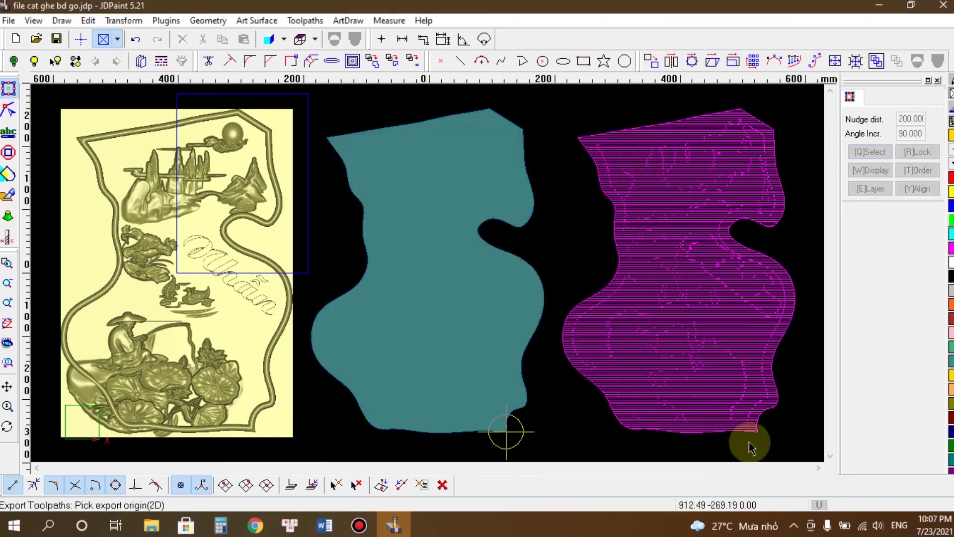
left_click(756, 430)
left_click(532, 292)
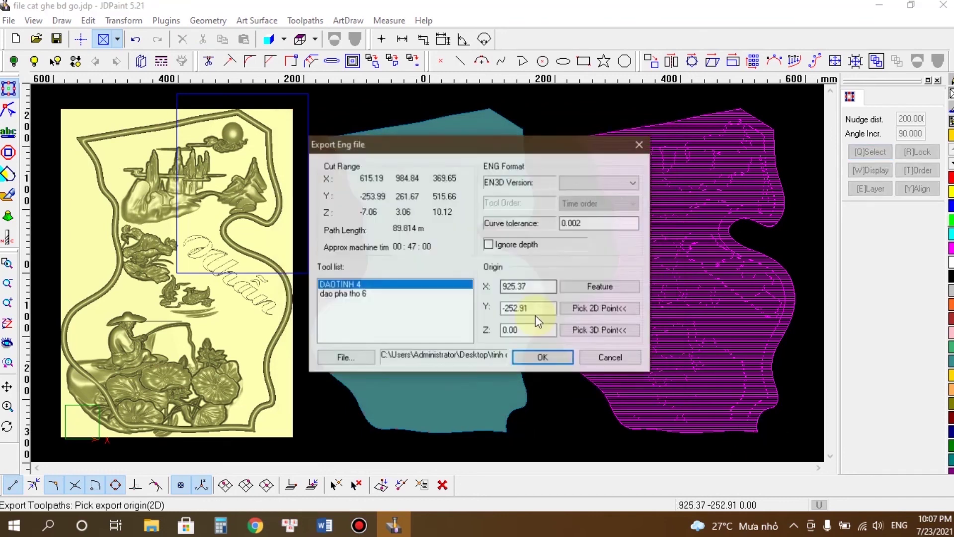
left_click(543, 358)
left_click(517, 290)
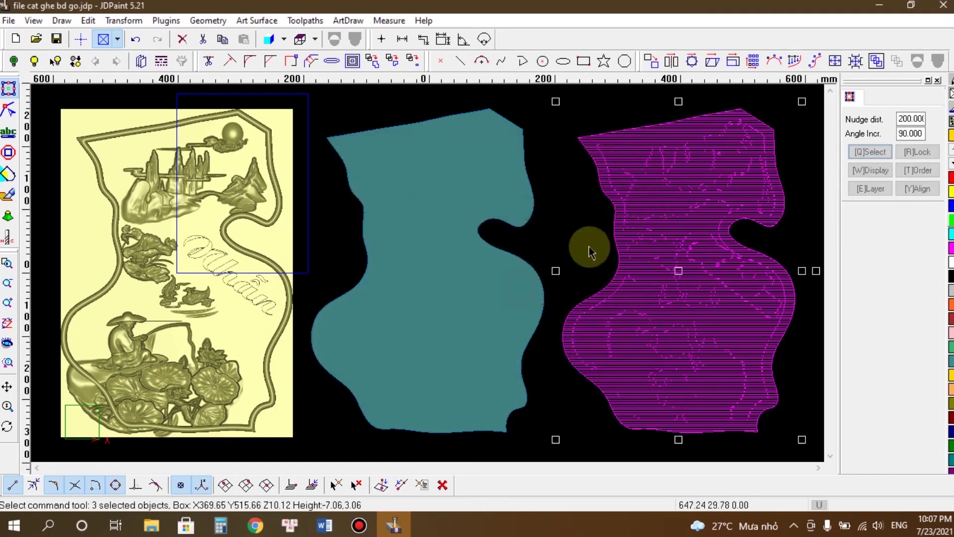
left_click(589, 250)
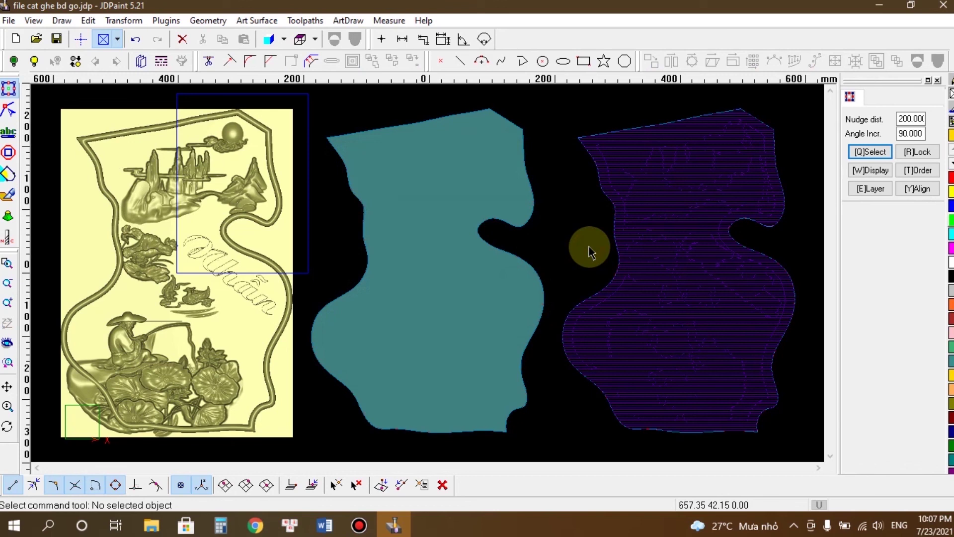
scroll(522, 239, "down", 2)
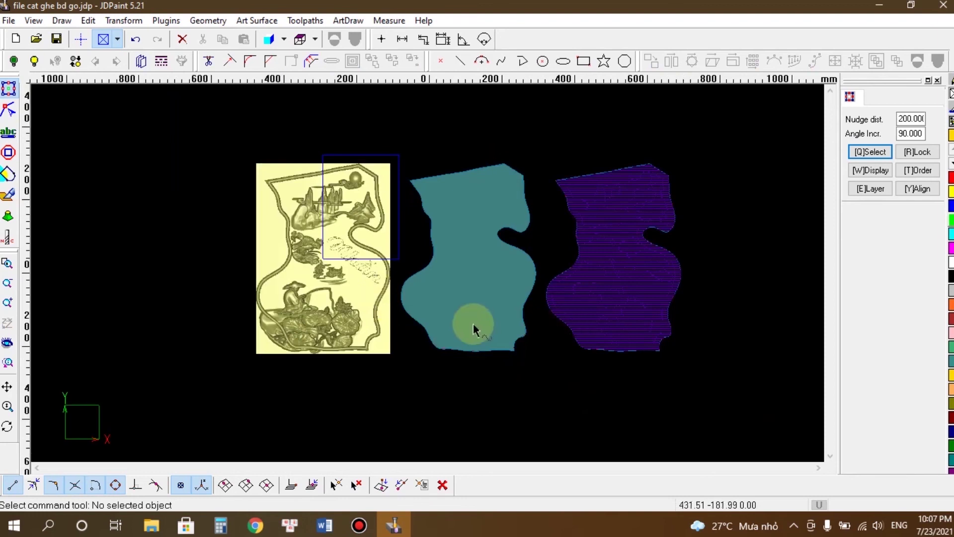
scroll(473, 327, "up", 1)
scroll(447, 449, "up", 1)
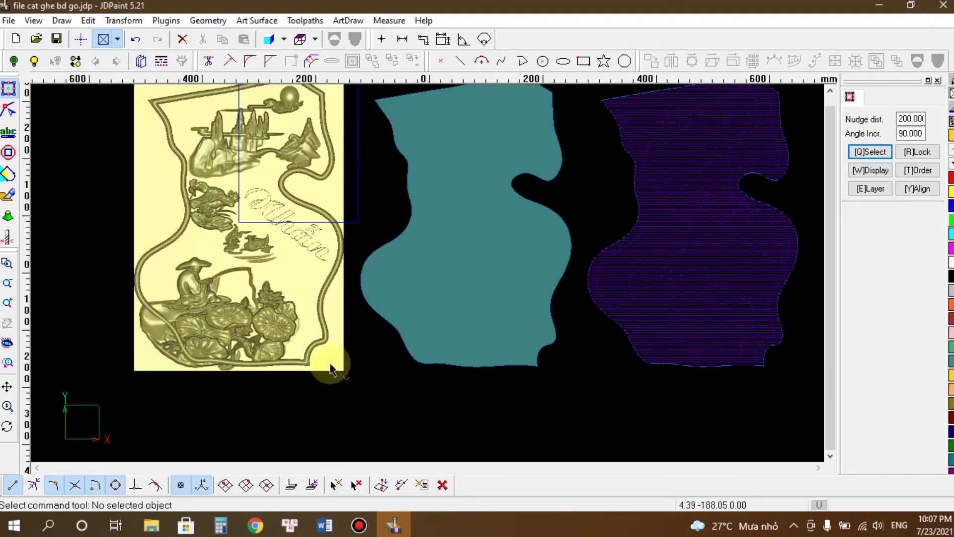